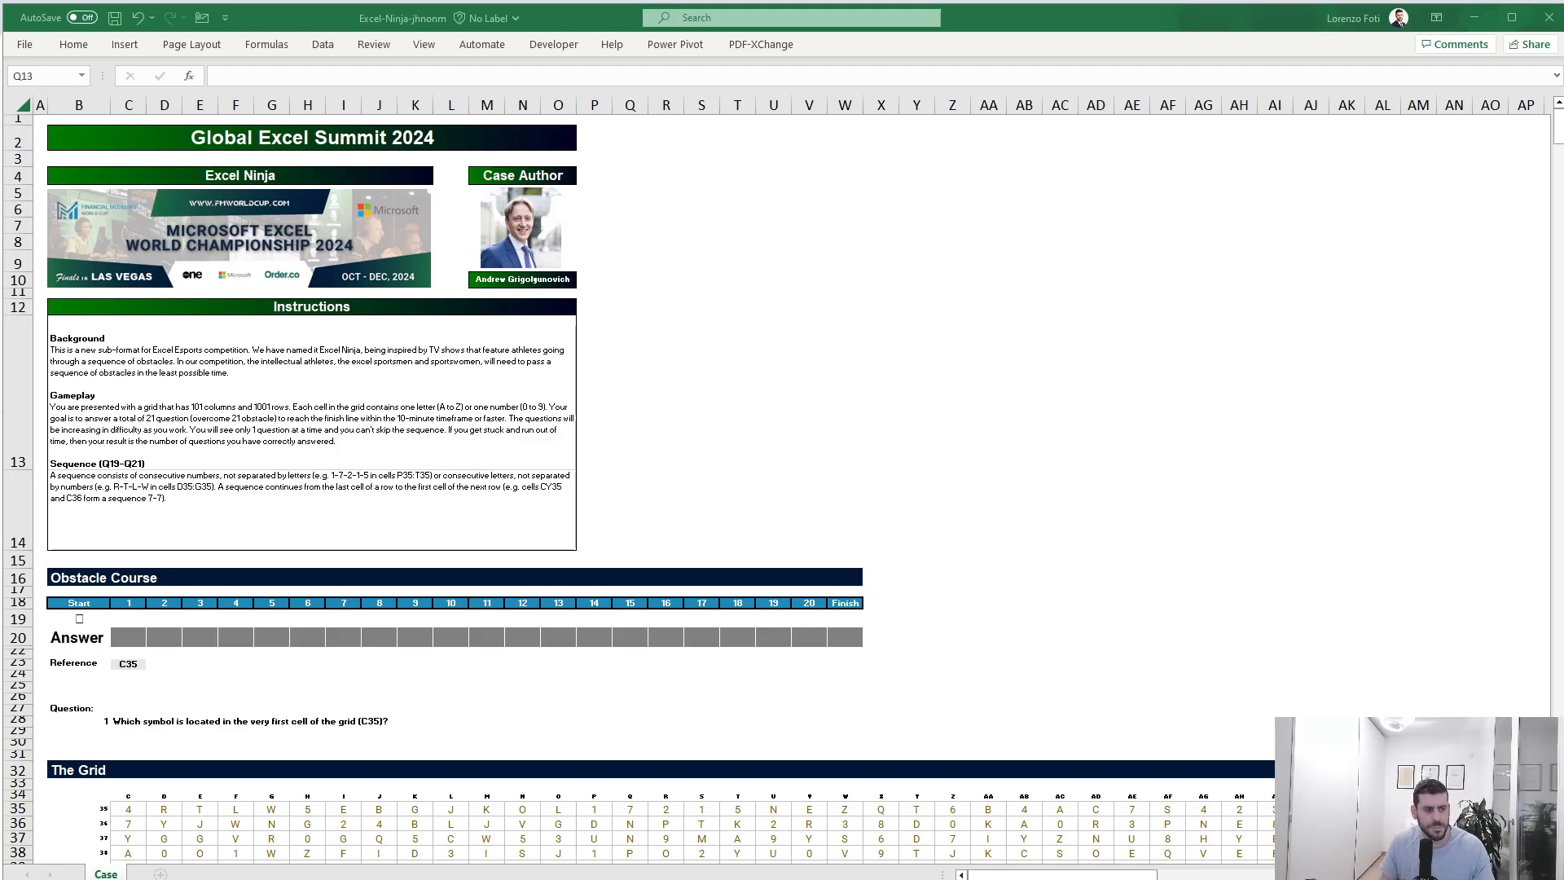
# Step: Examine the extent of the grid from C35 down to its last row and across row 35 to column CY
pyautogui.click(165, 818)
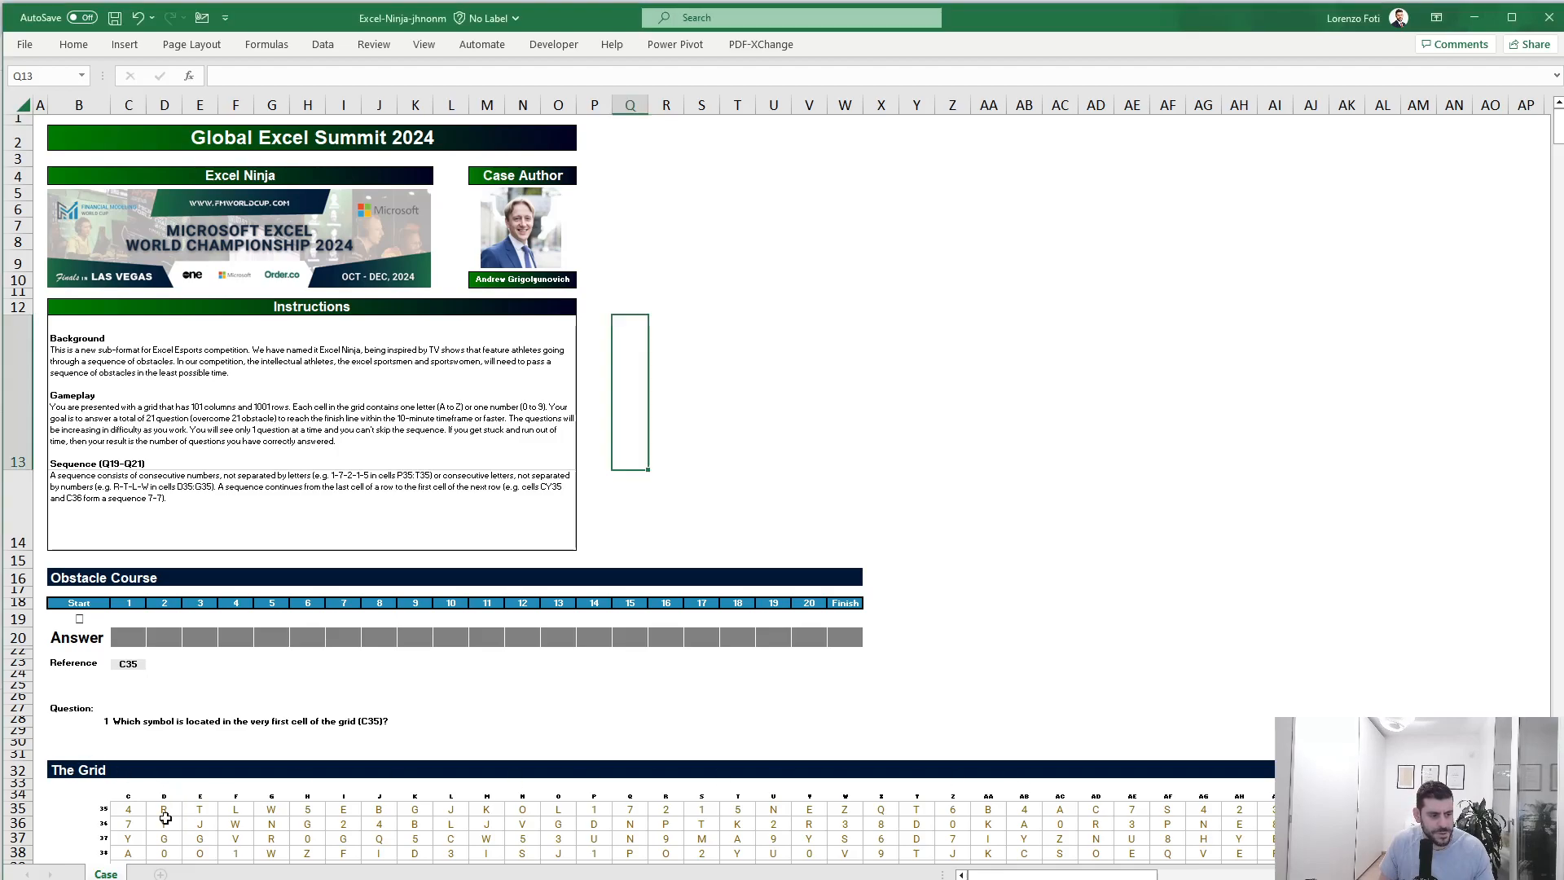
pyautogui.click(122, 807)
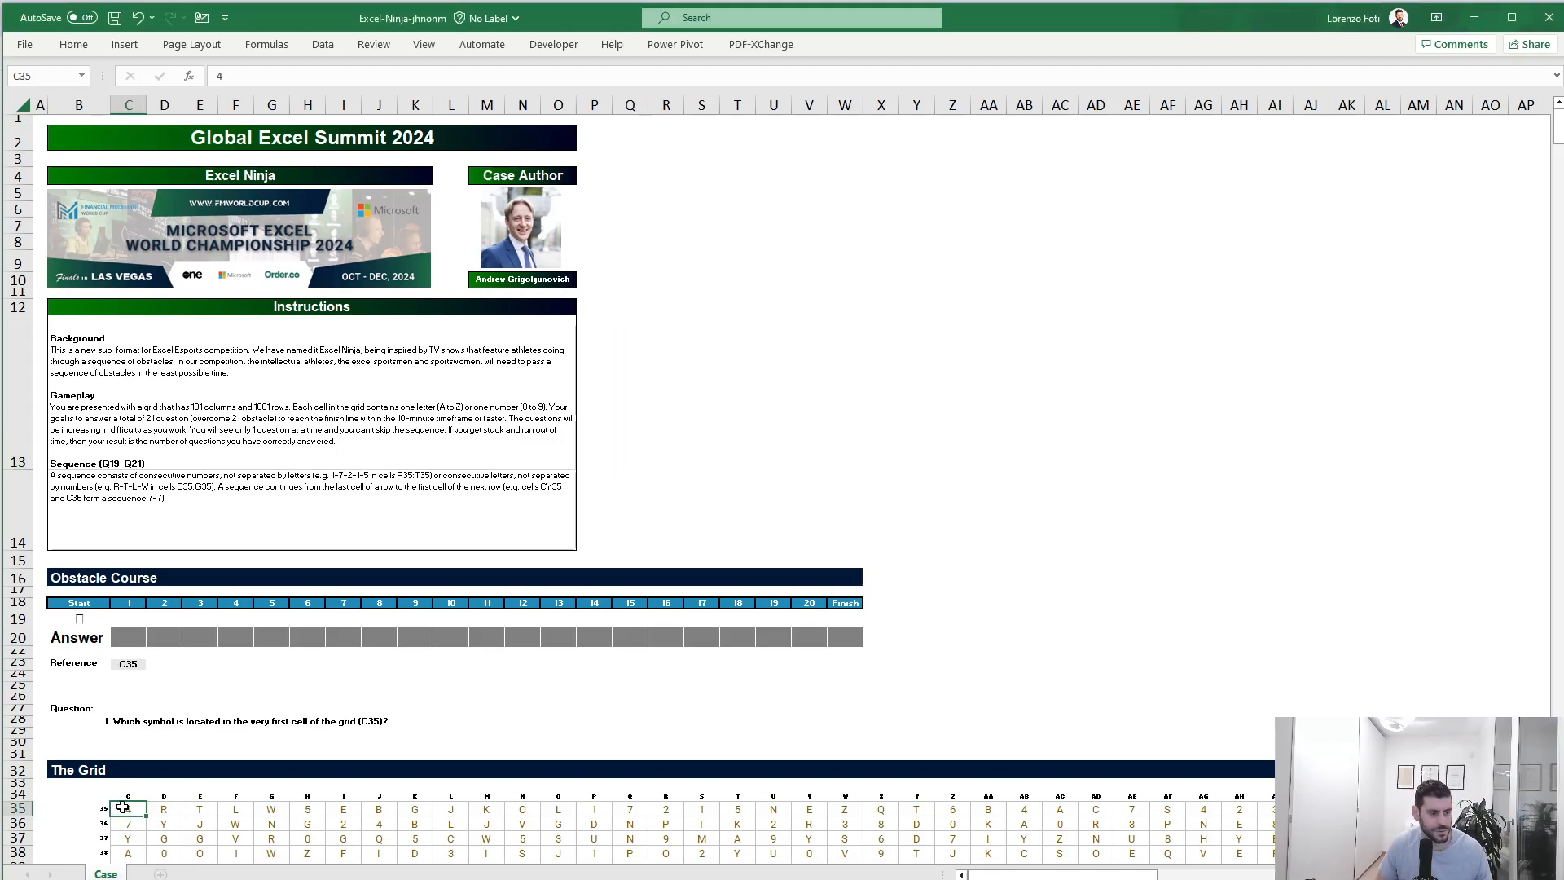
pyautogui.hotkey('ctrl', 'Down')
pyautogui.hotkey('ctrl', 'Up')
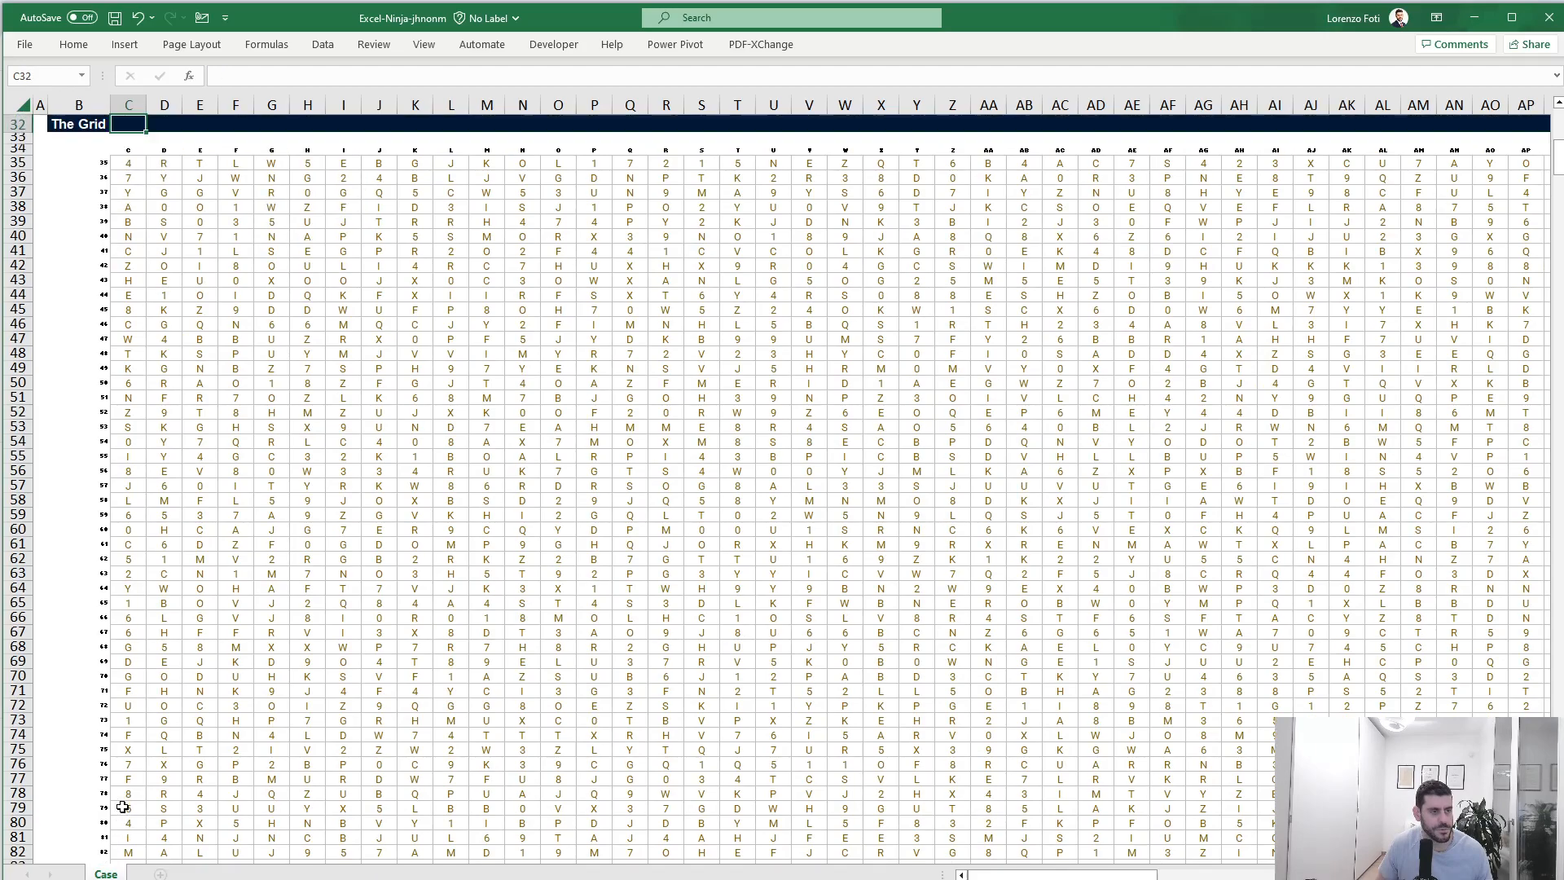
pyautogui.press('Down')
pyautogui.hotkey('ctrl', 'Right')
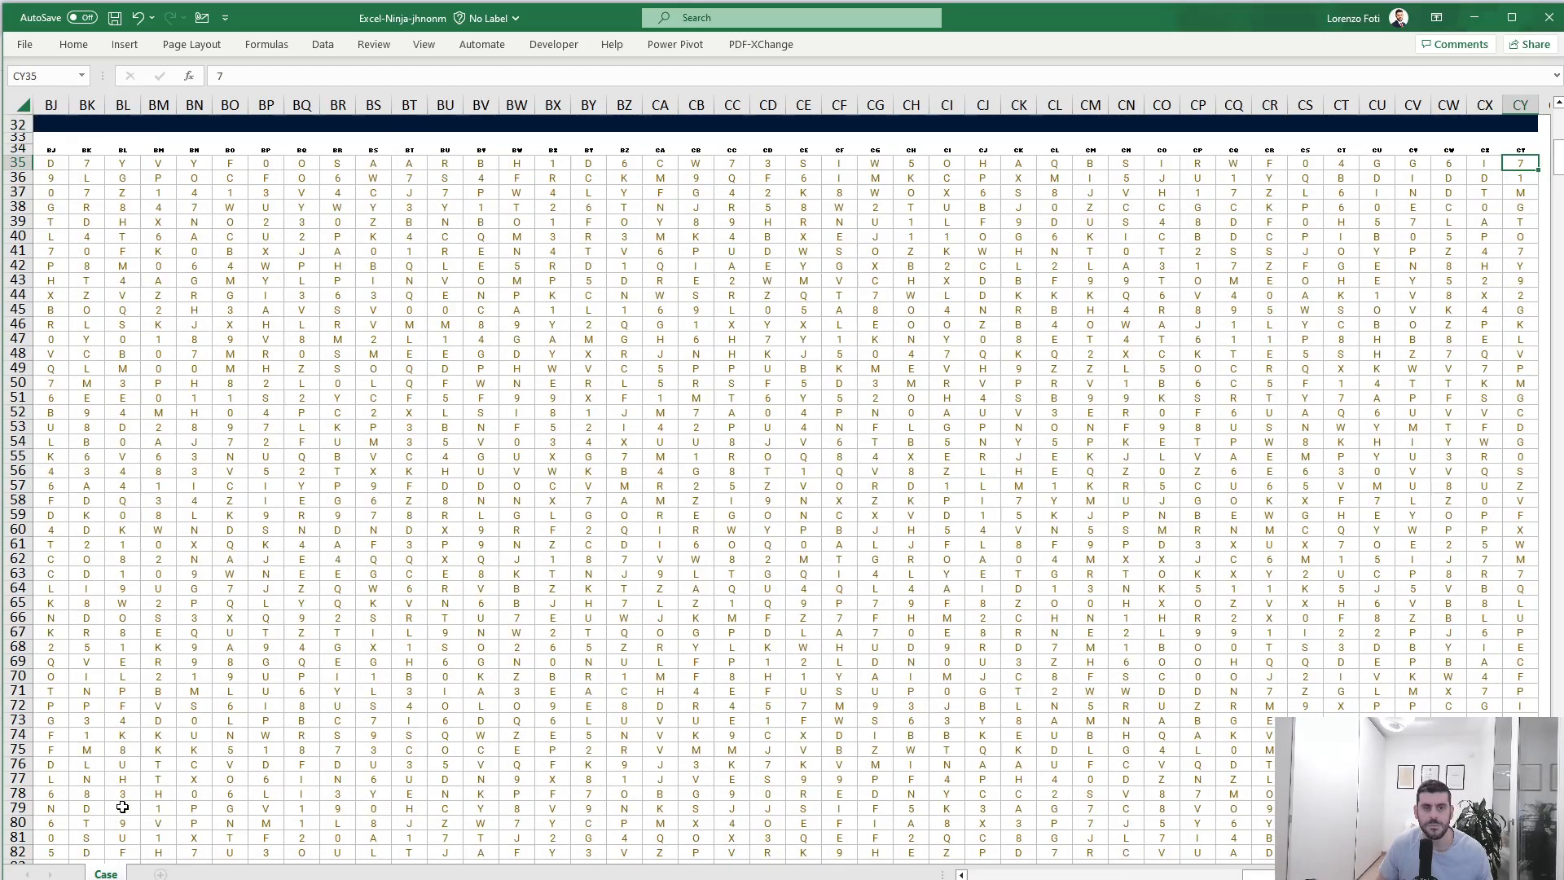
pyautogui.press('Home')
pyautogui.hotkey('ctrl', 'Home')
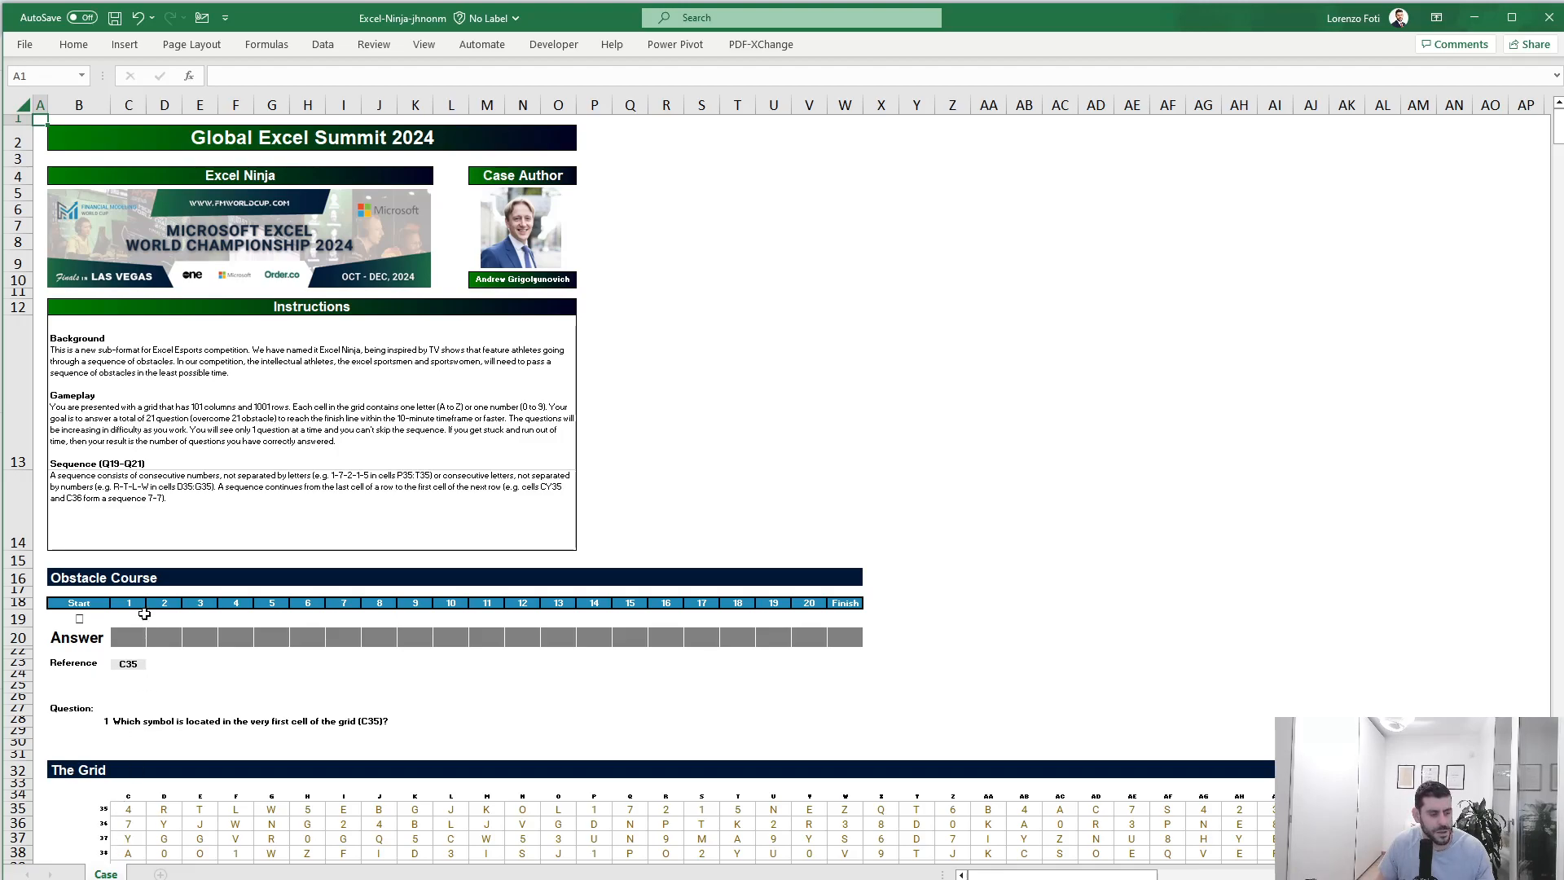
# Step: Examine the answer row, the obstacle numbers in row 18, and the sequence examples in P35:T35 and C36:G36
pyautogui.moveTo(135, 633); pyautogui.dragTo(488, 634)
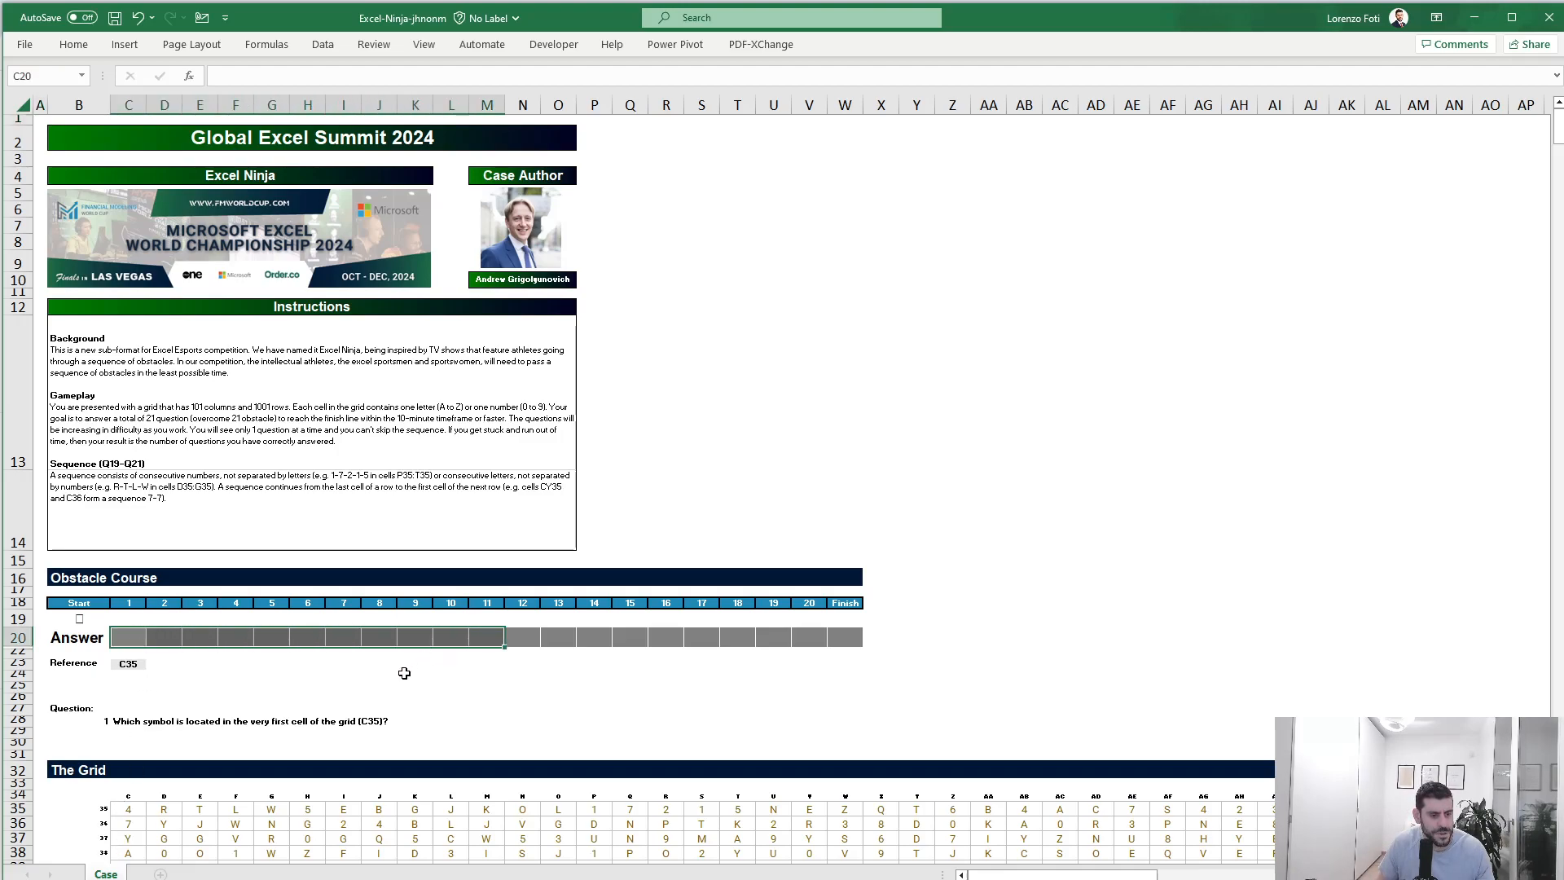
pyautogui.click(404, 673)
pyautogui.click(144, 606)
pyautogui.moveTo(143, 606); pyautogui.dragTo(858, 608)
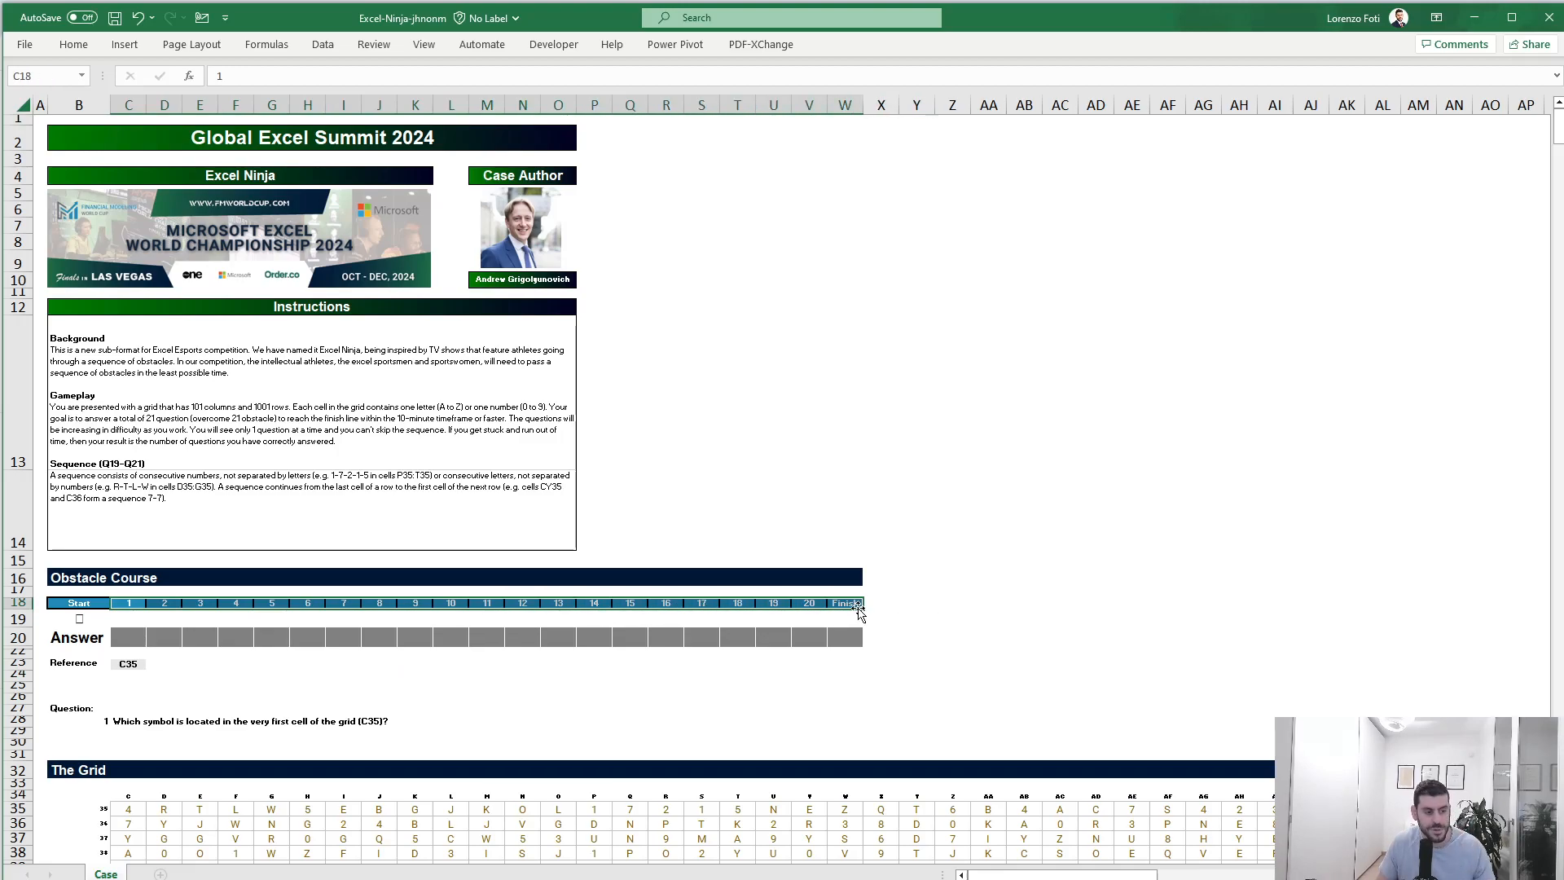
pyautogui.click(131, 633)
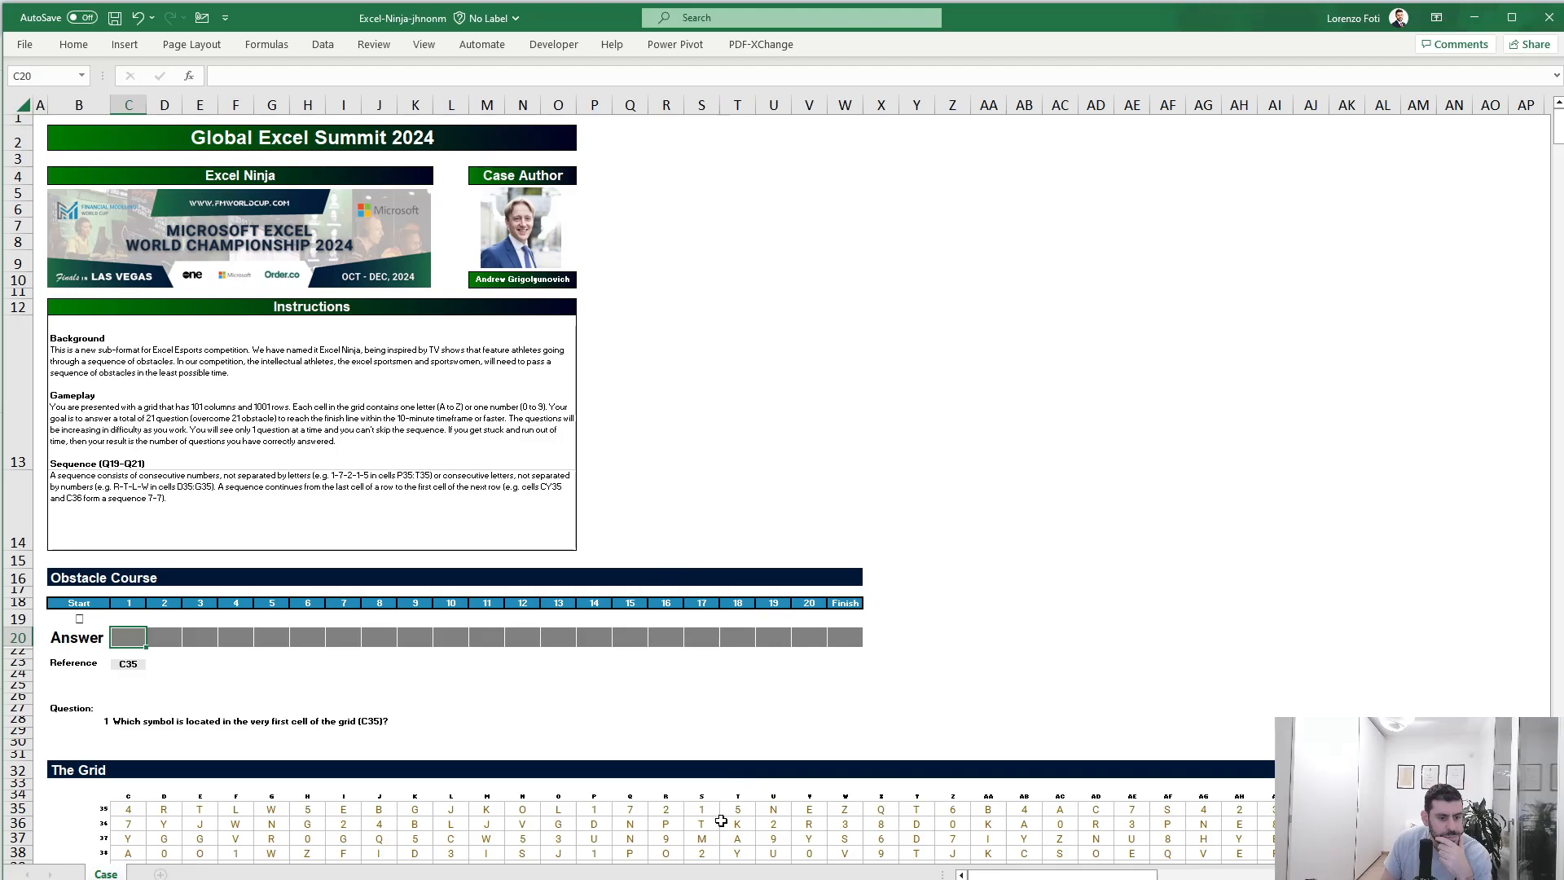
pyautogui.moveTo(594, 809); pyautogui.dragTo(740, 802)
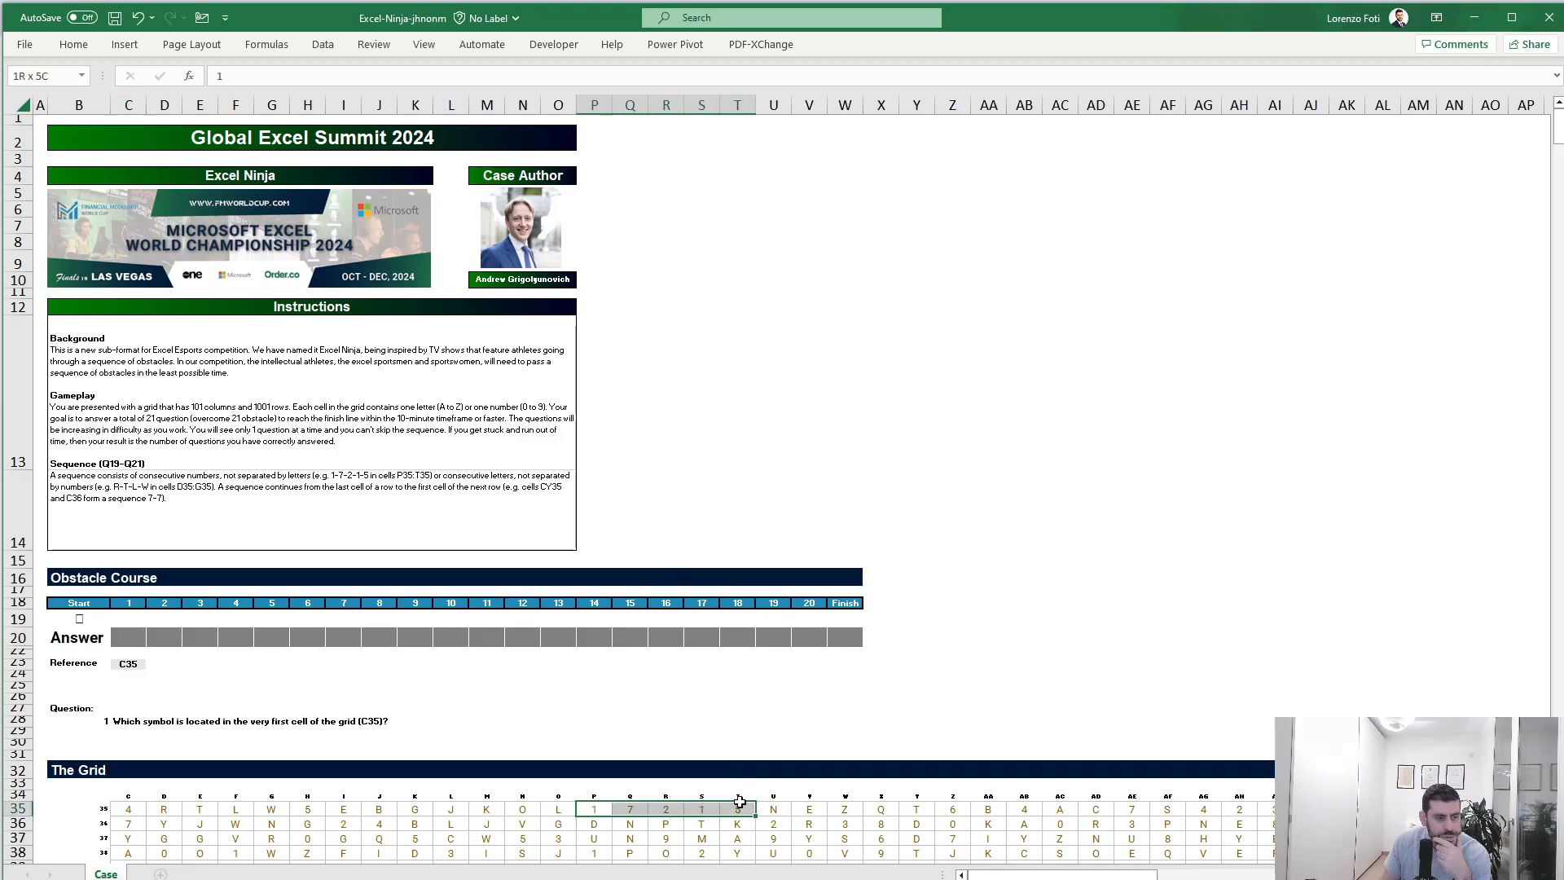
pyautogui.moveTo(739, 803); pyautogui.dragTo(741, 803)
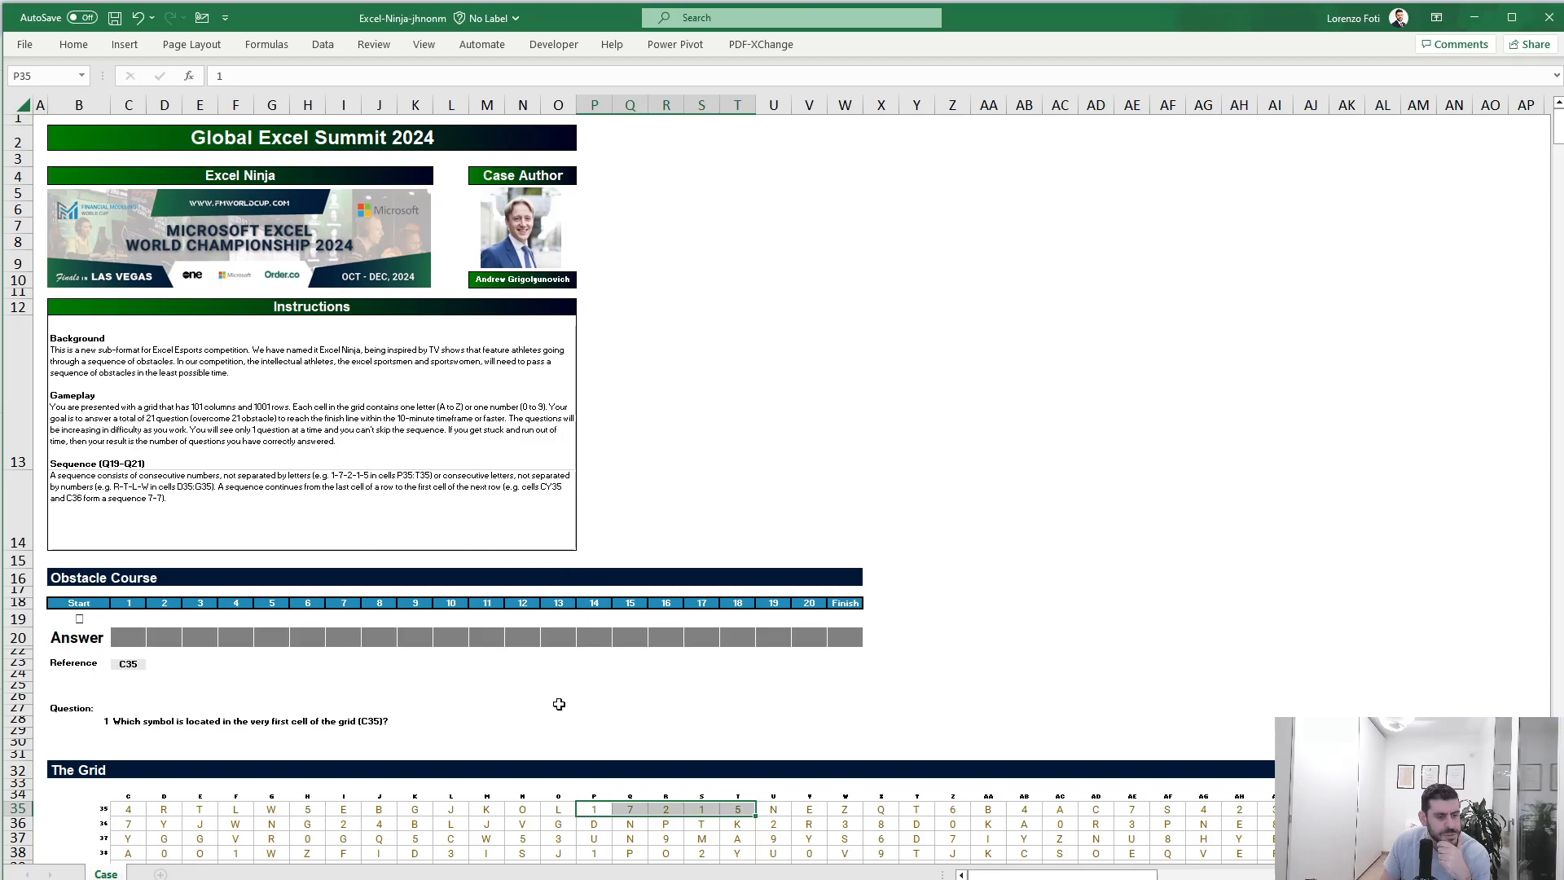
pyautogui.click(593, 811)
pyautogui.moveTo(114, 827); pyautogui.dragTo(280, 830)
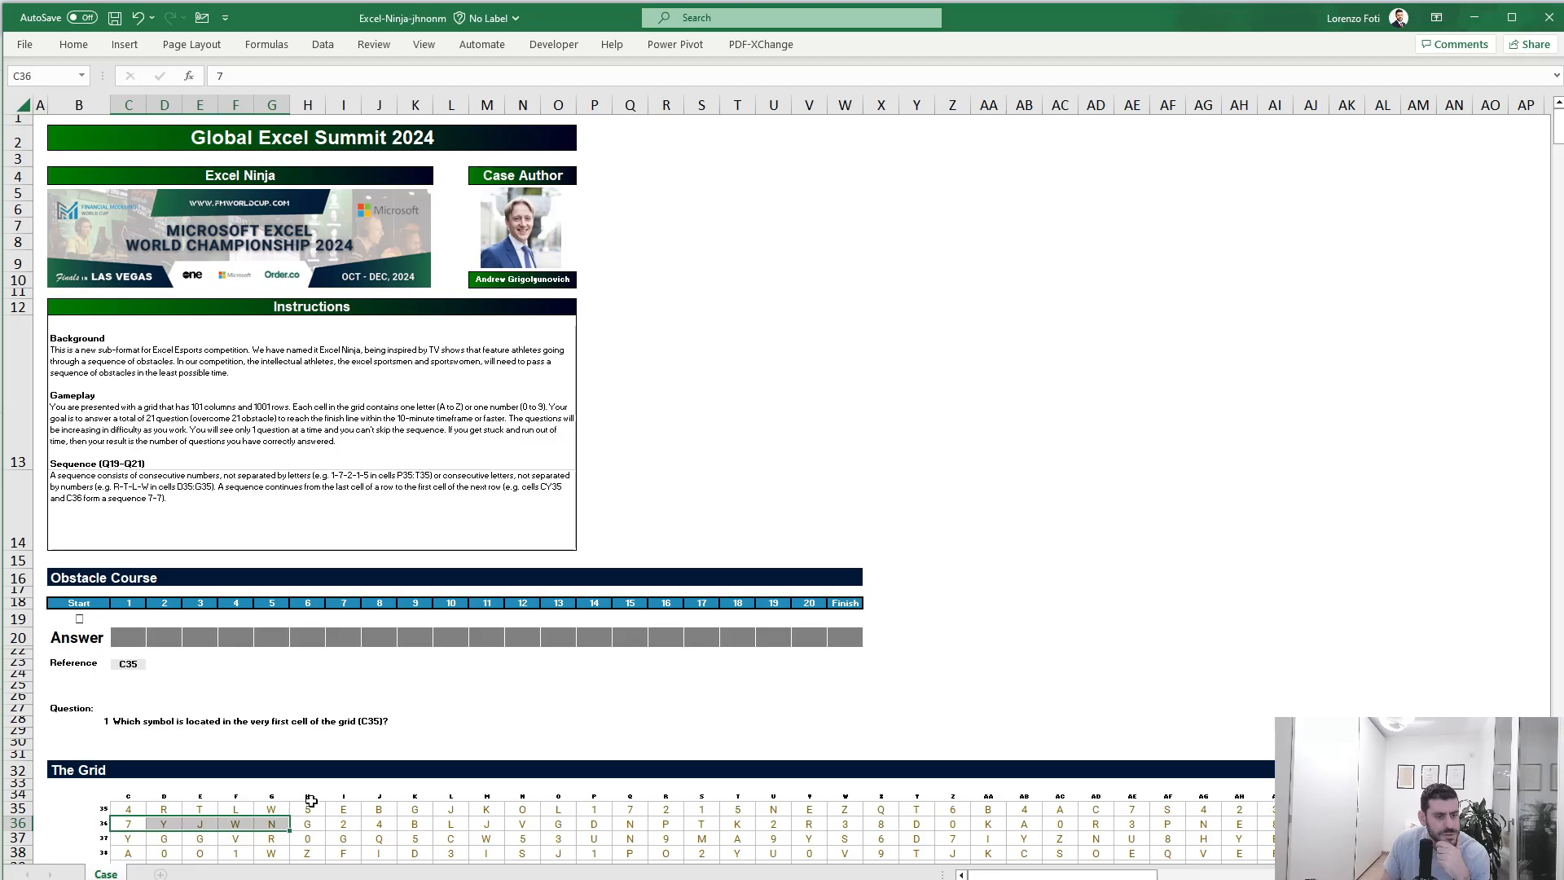
pyautogui.click(450, 709)
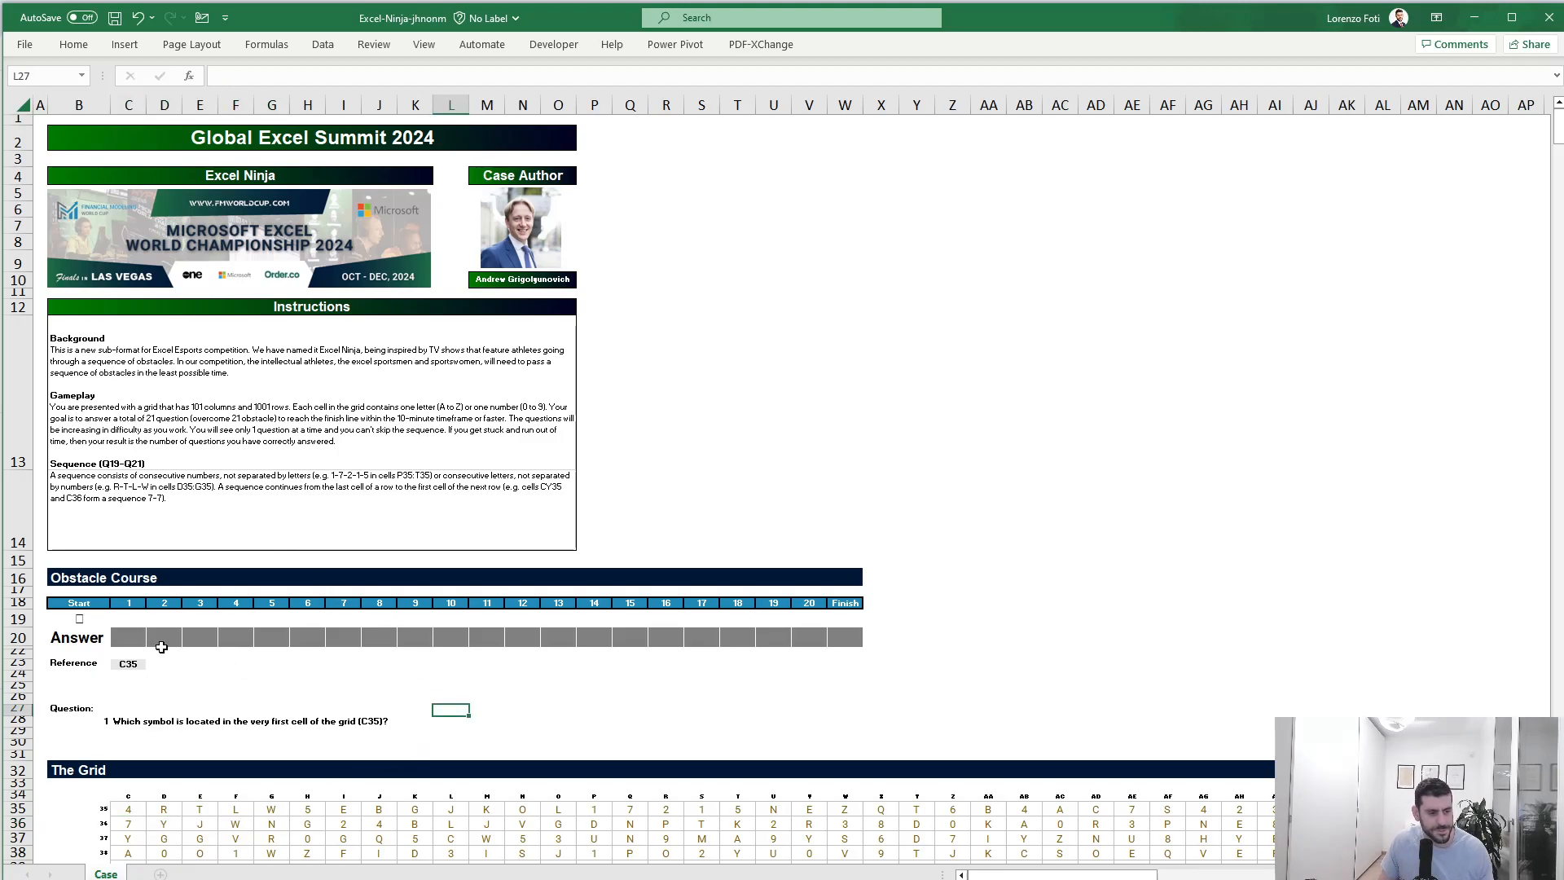
pyautogui.click(123, 640)
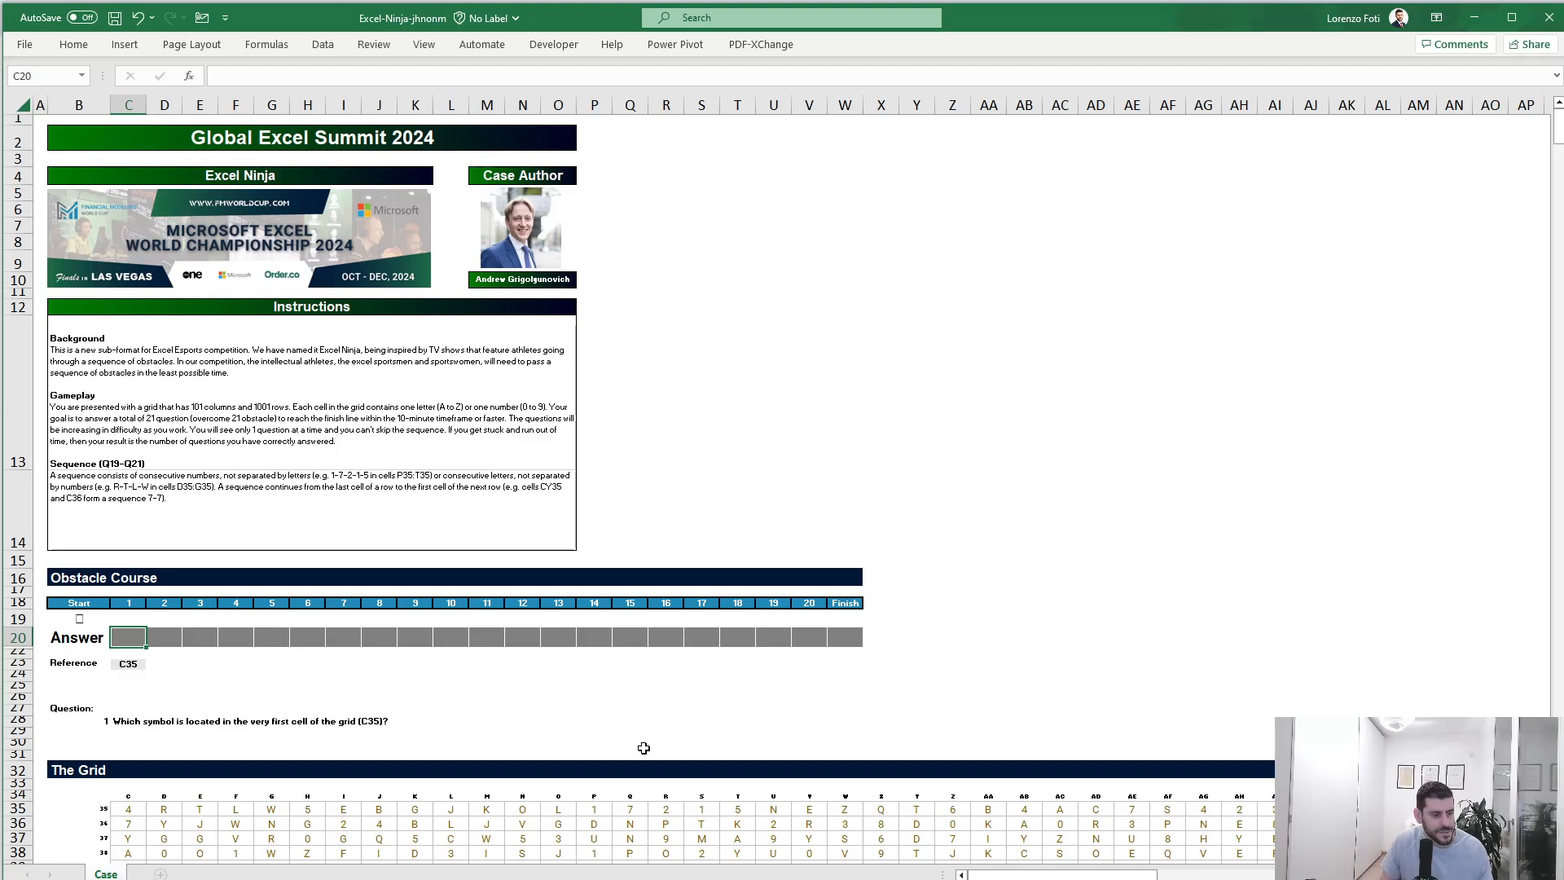
# Step: Switch to the Orologio clock app, reset and start its stopwatch, and move its window away from the worksheet
pyautogui.press('super')
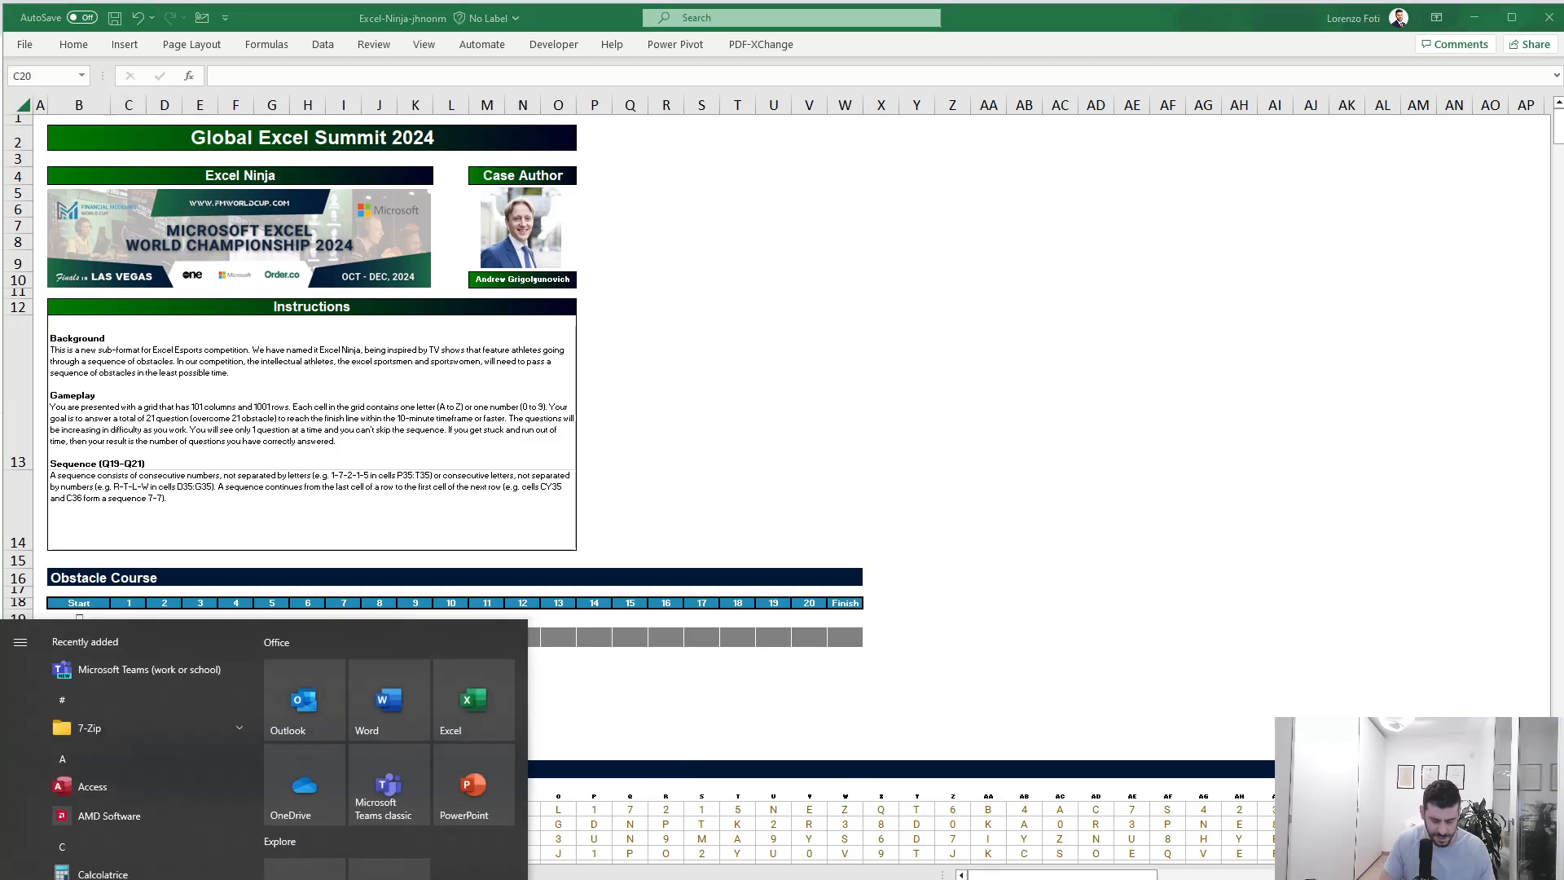
pyautogui.write('oro')
pyautogui.press('Return')
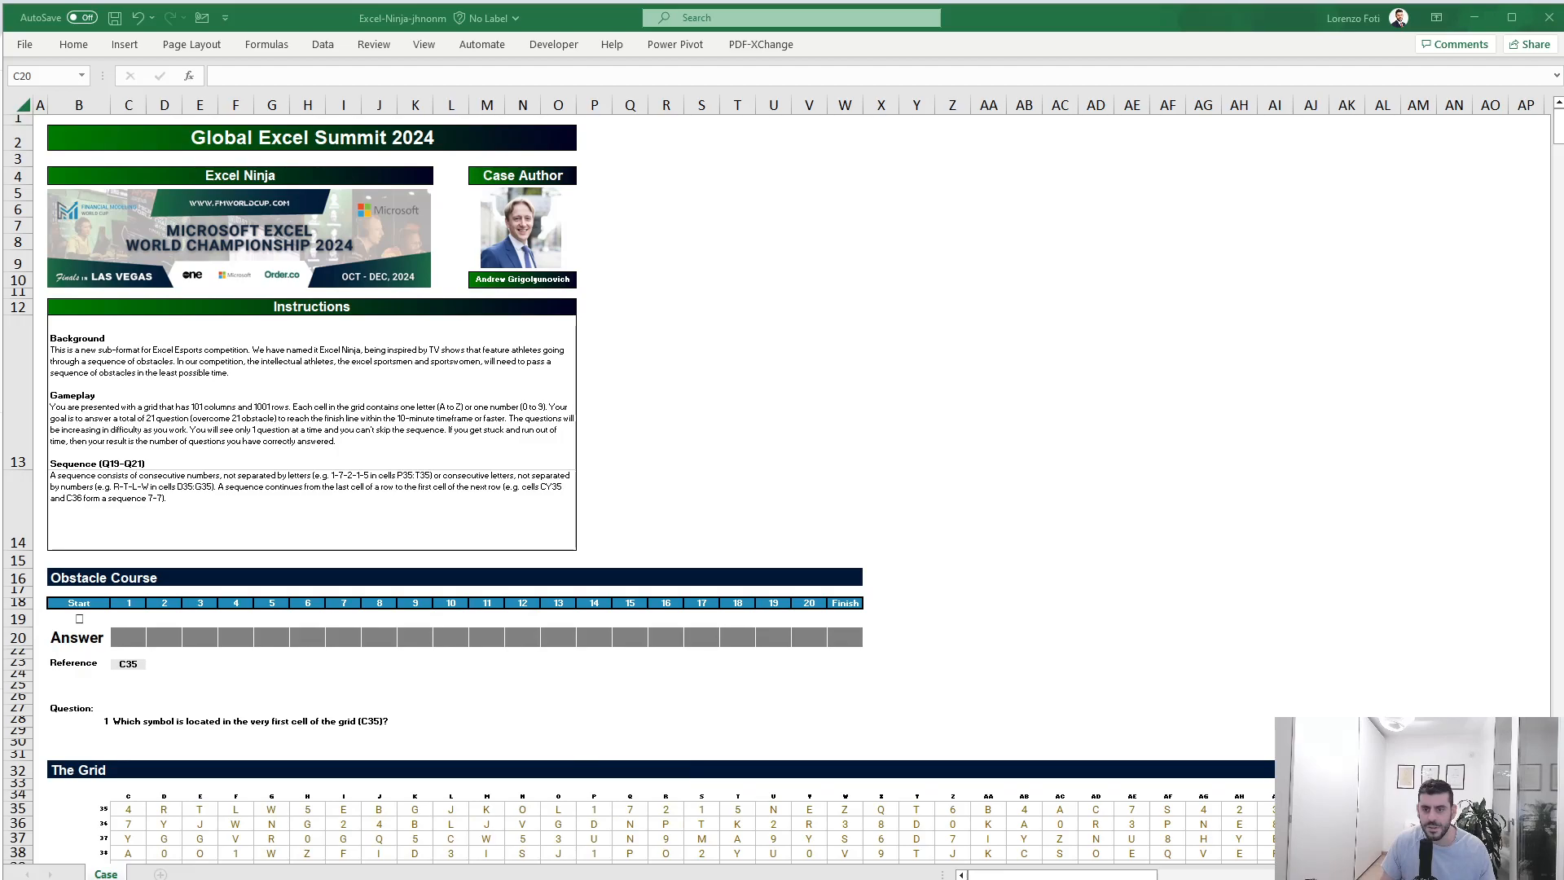
pyautogui.click(1213, 502)
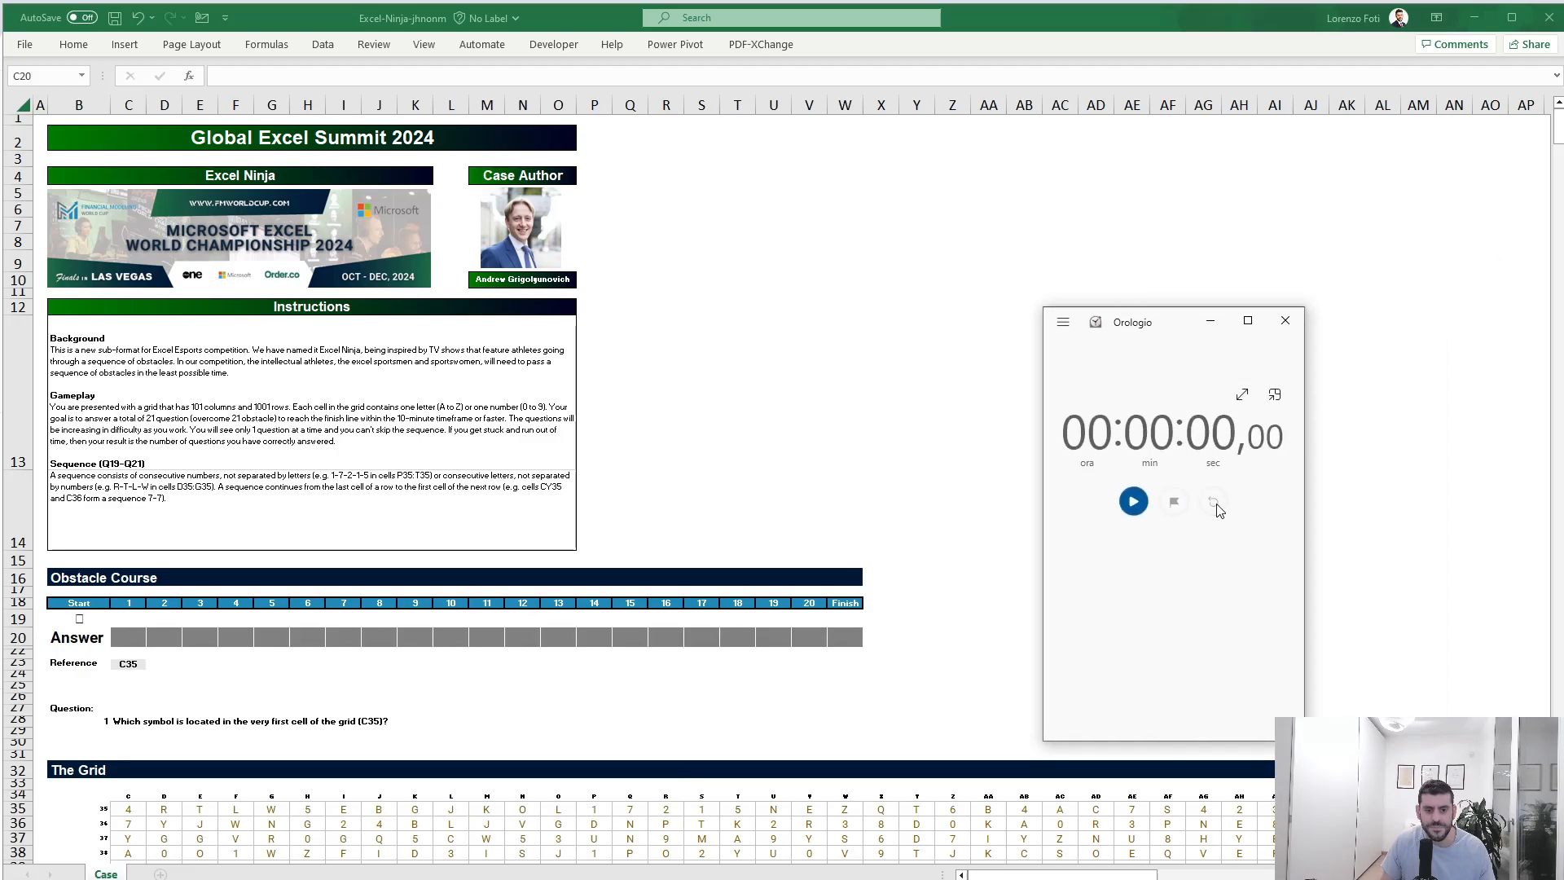
pyautogui.click(1133, 502)
pyautogui.moveTo(1160, 324); pyautogui.dragTo(1563, 326)
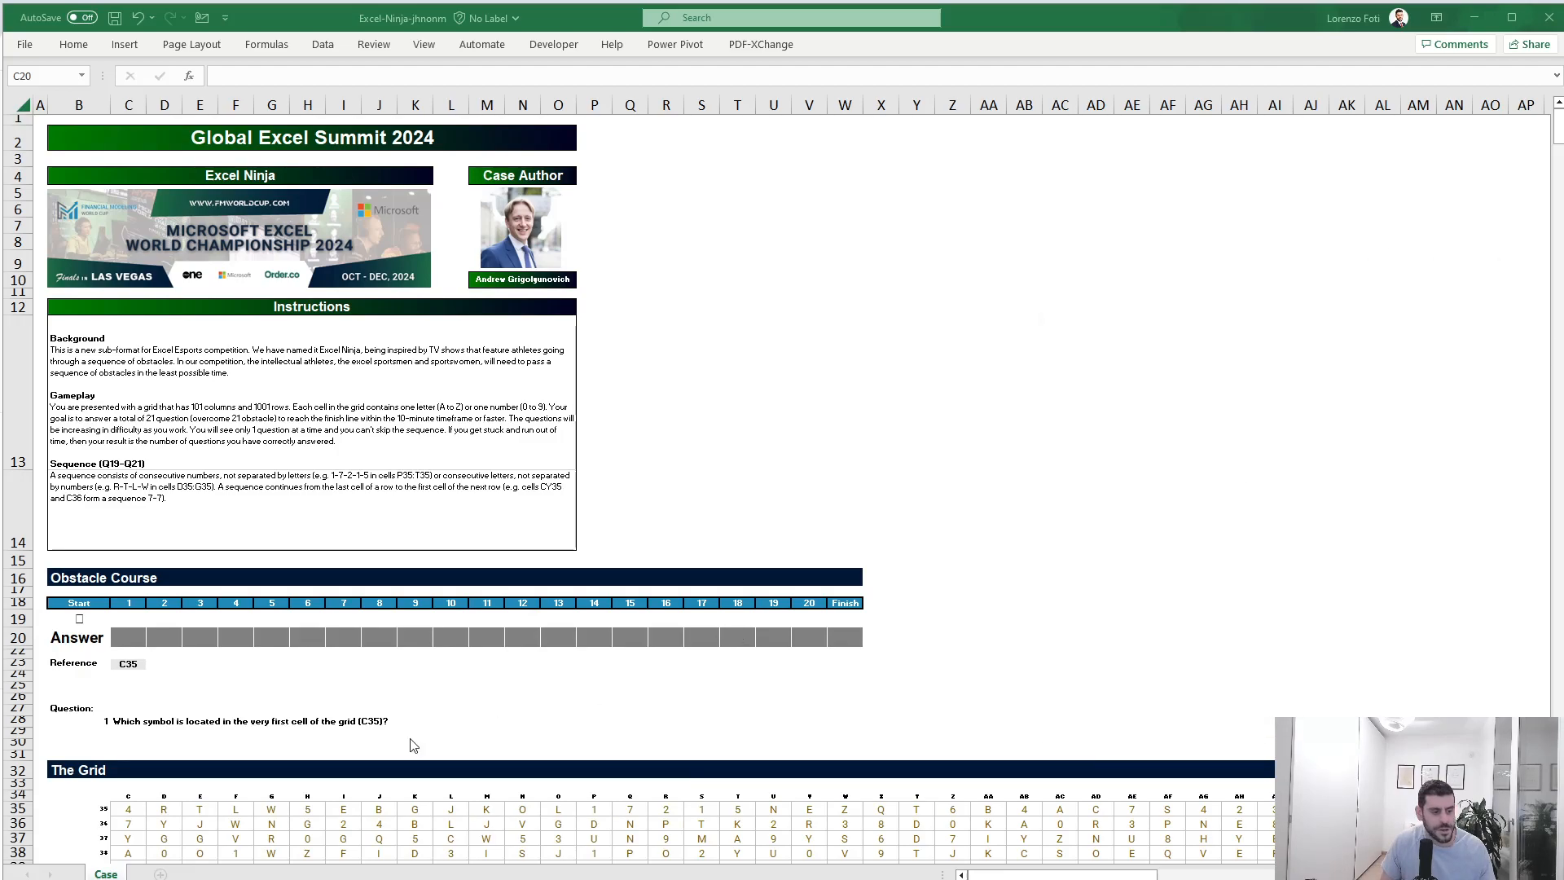
# Step: Switch back to Excel and answer questions 1 and 2 with +INDIRECT(C23) in C20, filled right into D20
pyautogui.click(144, 739)
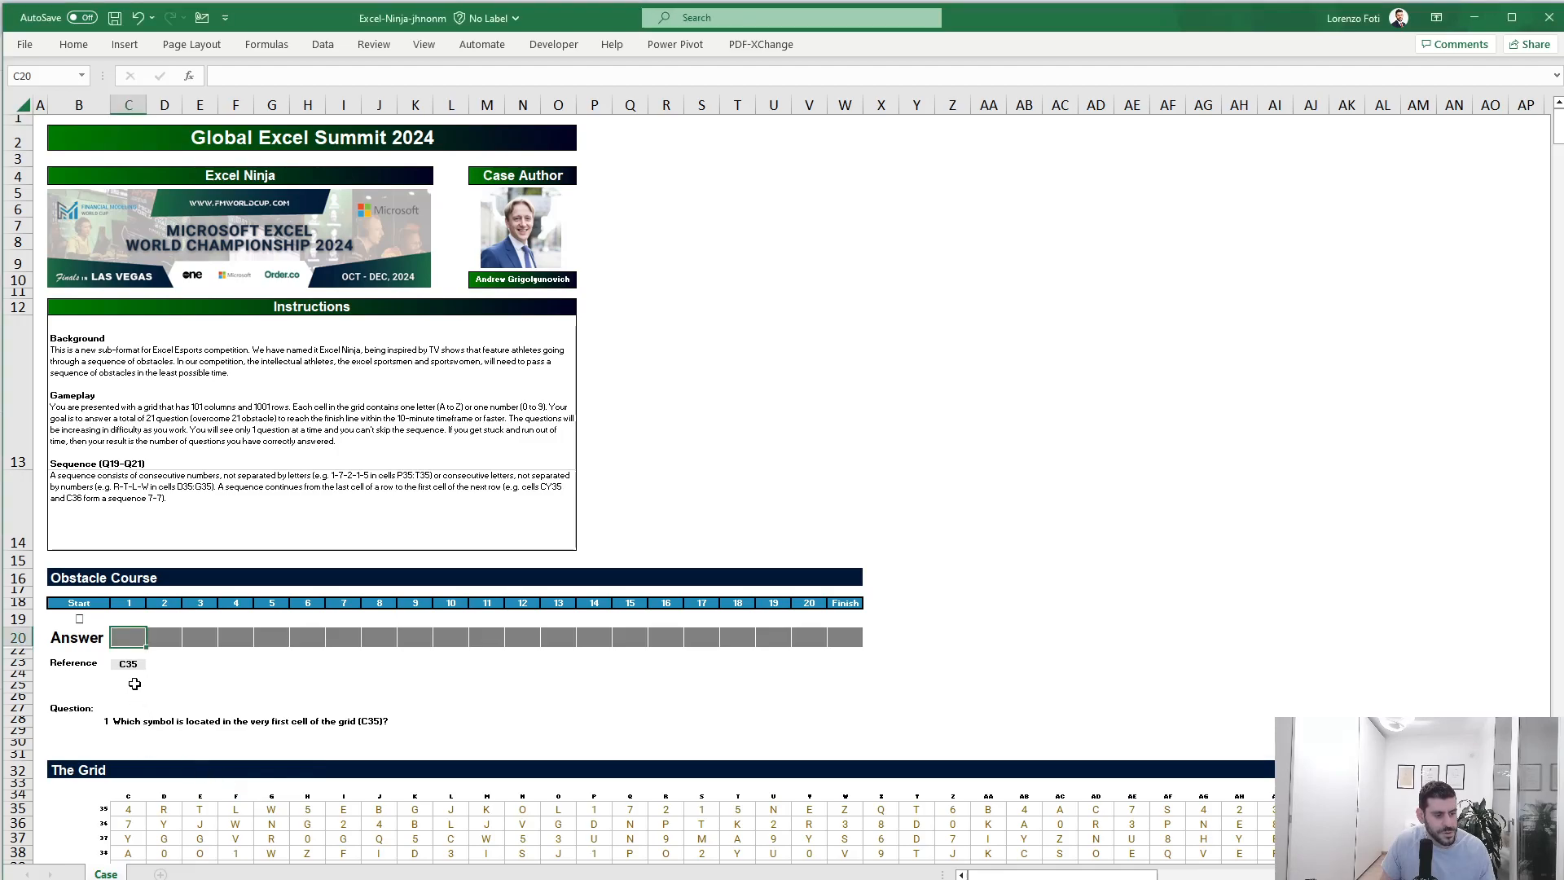
pyautogui.write('+indi')
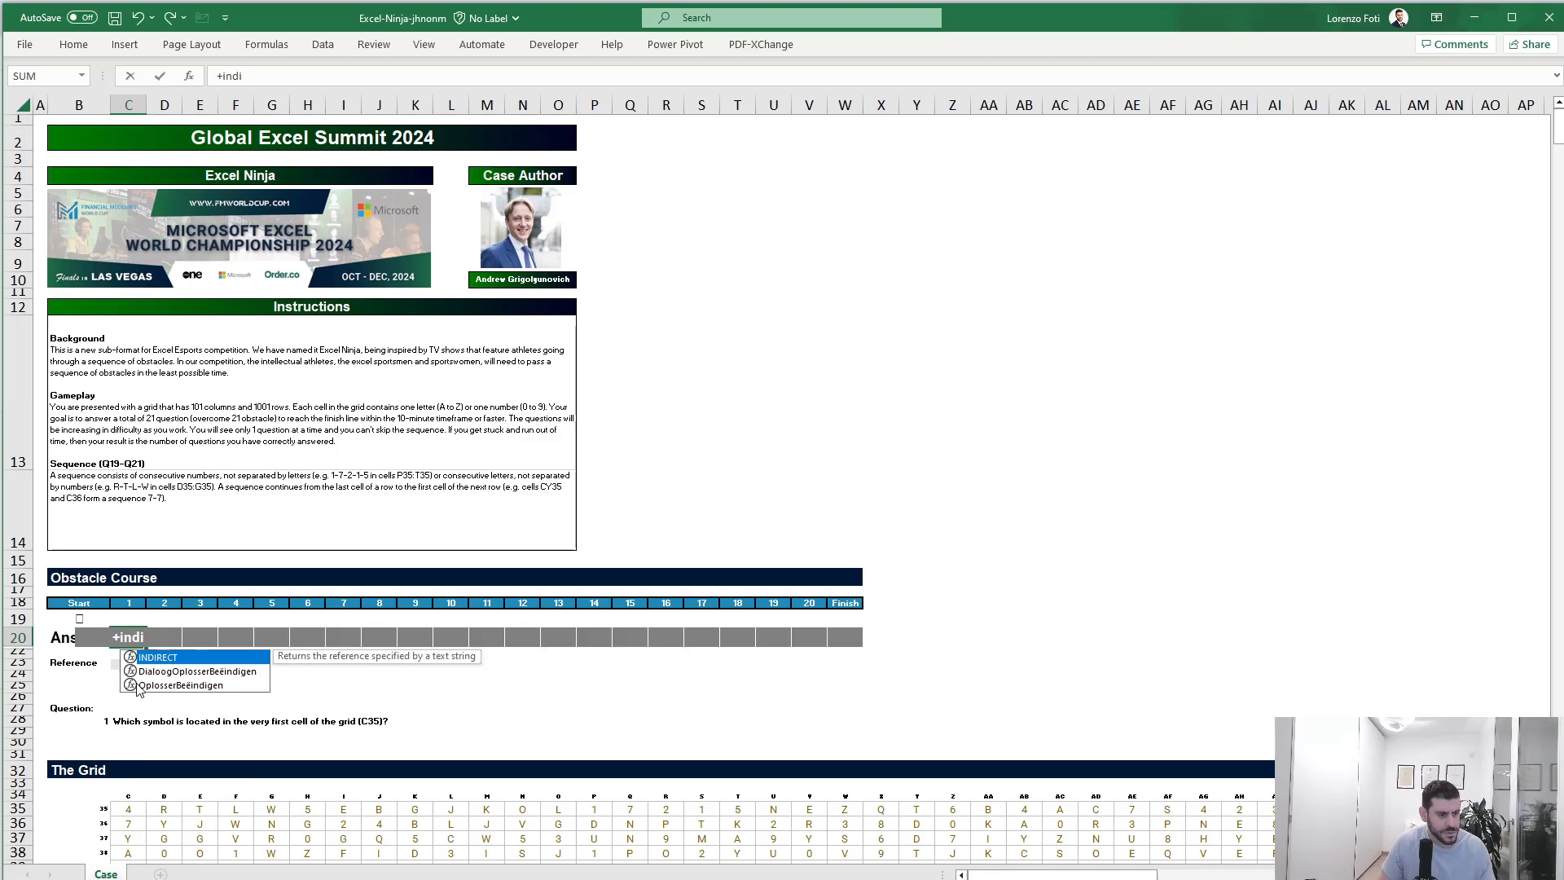
pyautogui.press('Tab')
pyautogui.press('Down')
pyautogui.press('Down')
pyautogui.press('Down')
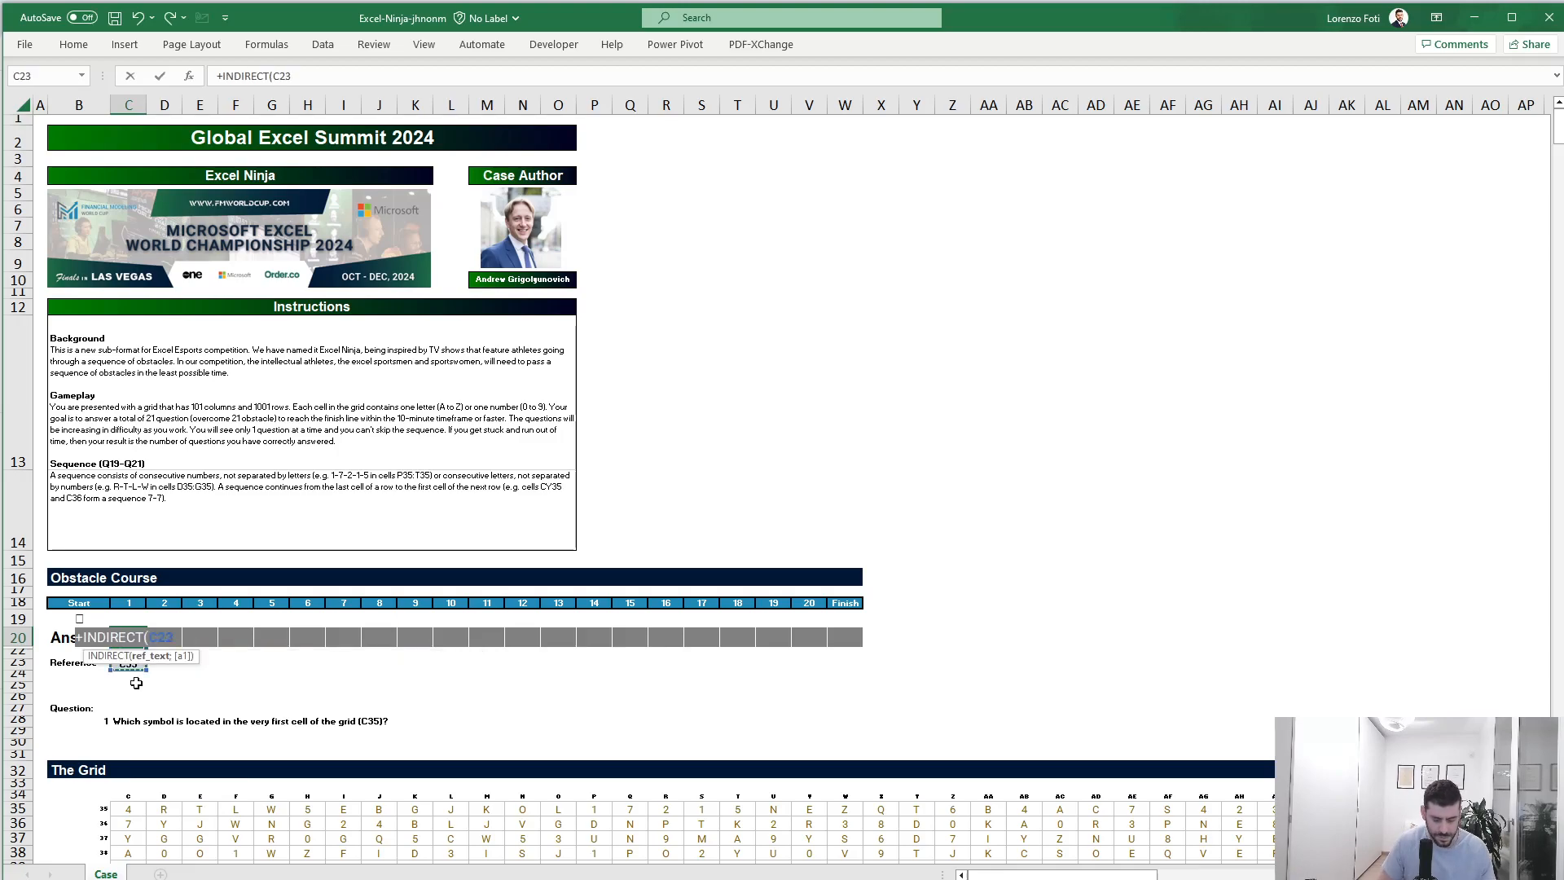
pyautogui.press('Tab')
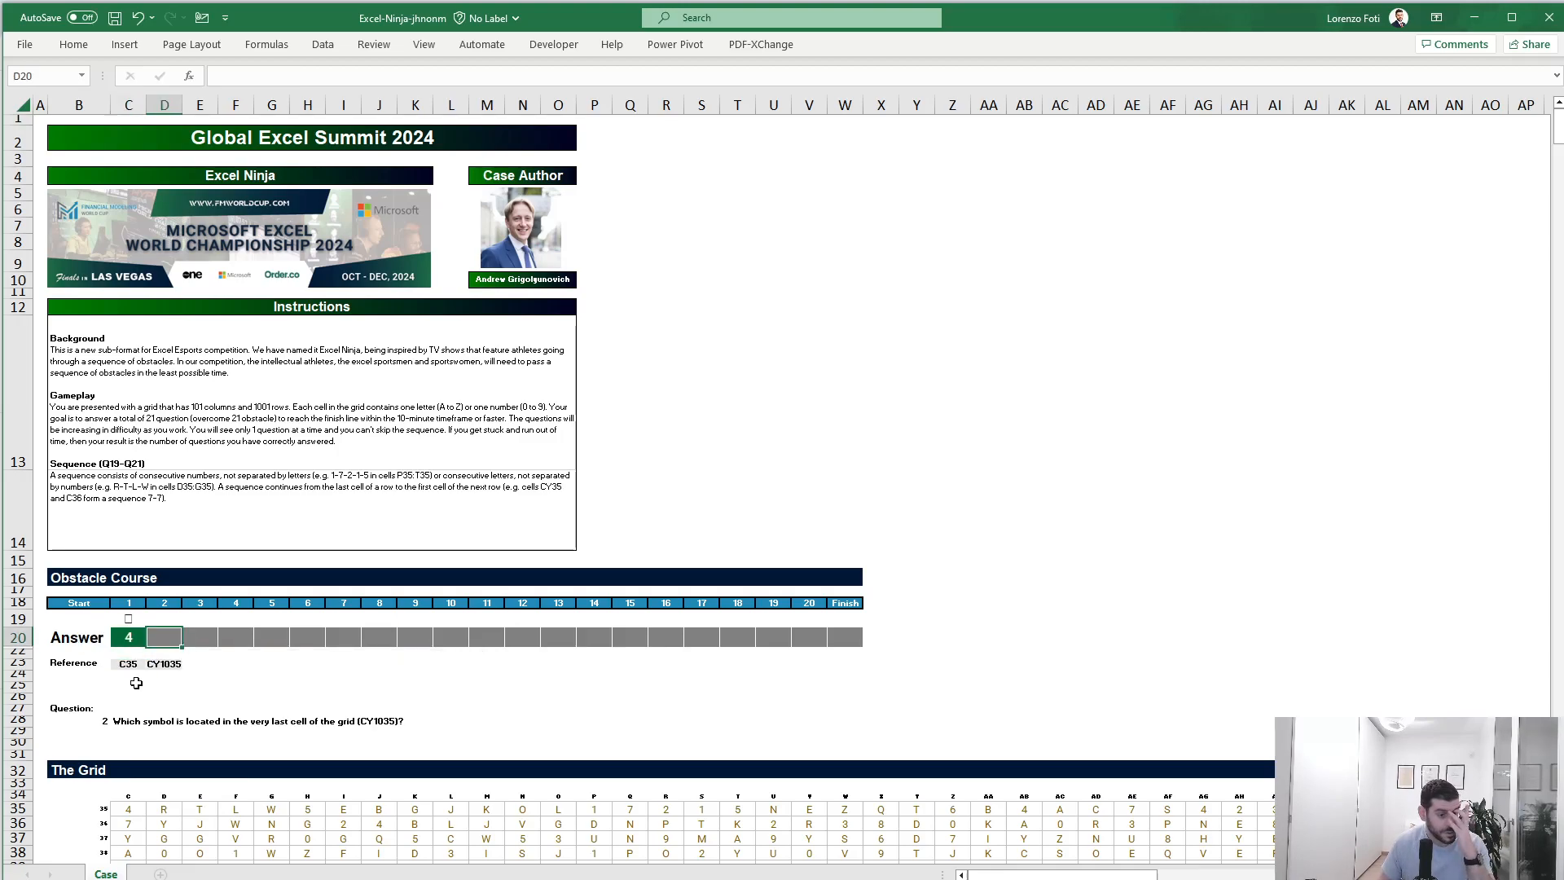
pyautogui.hotkey('ctrl', 'r')
pyautogui.press('Tab')
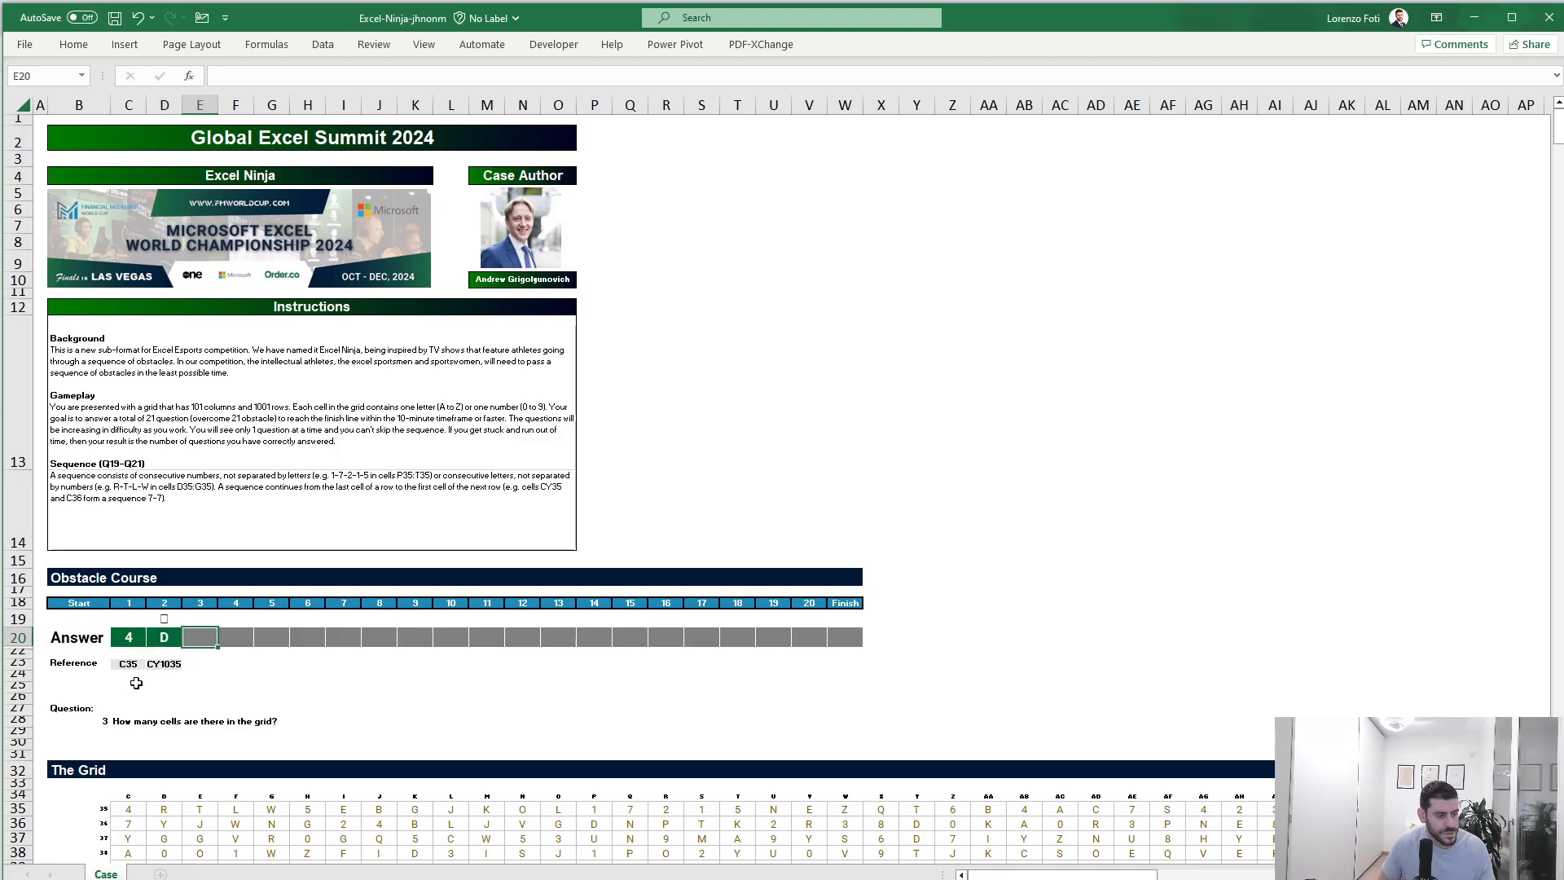
# Step: Answer question 3 in E20 by counting the grid's cells with the formula +COUNTA(C35:CY1035)
pyautogui.write('+')
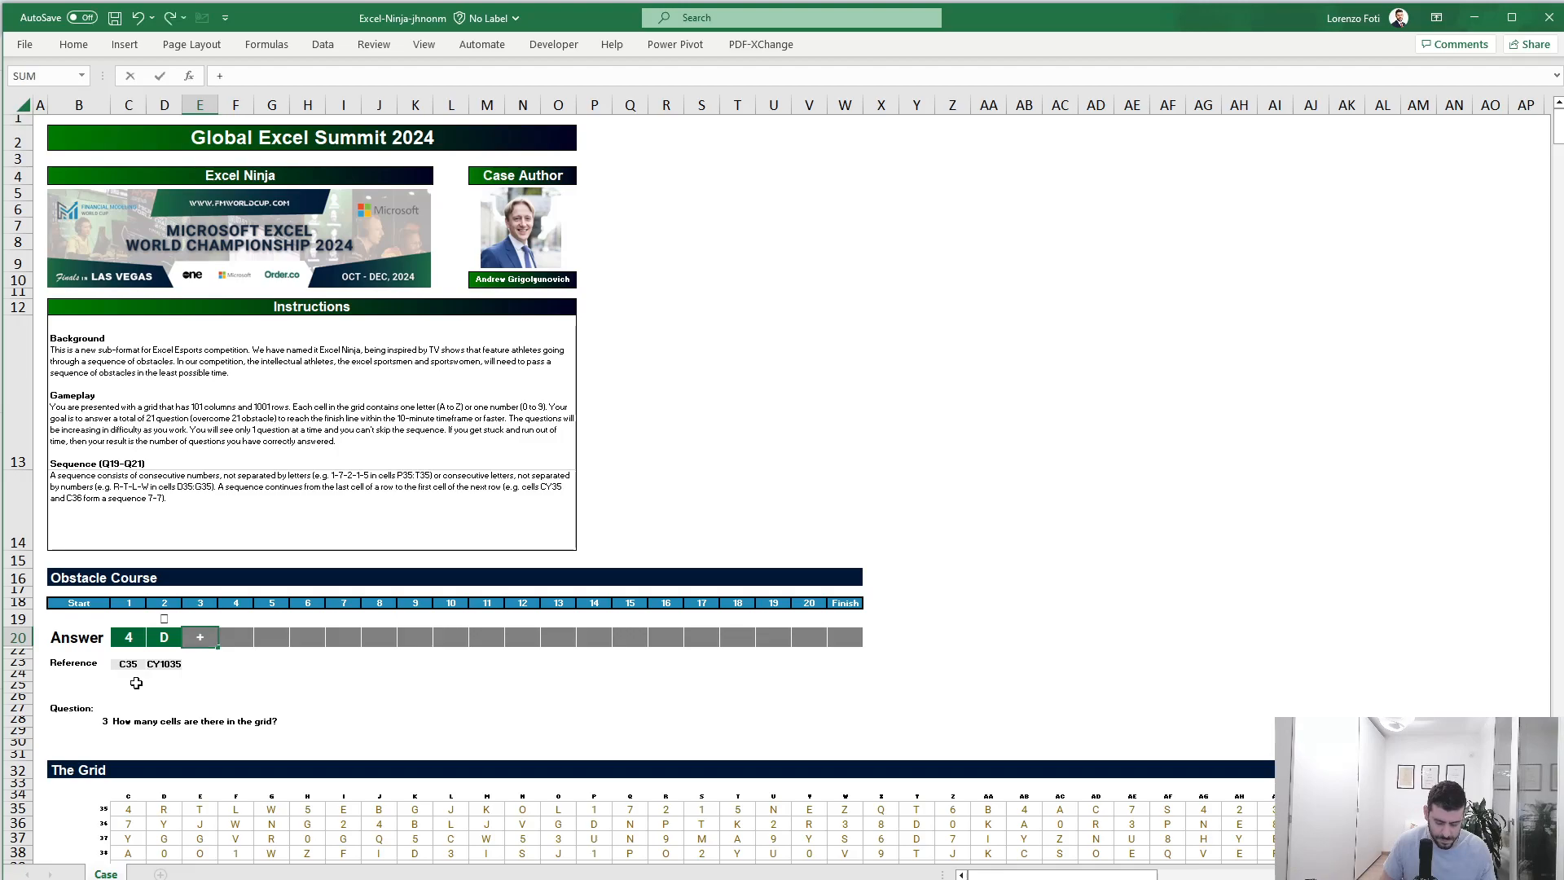
pyautogui.write('counta')
pyautogui.press('Tab')
pyautogui.press('Down')
pyautogui.press('Down')
pyautogui.press('Down')
pyautogui.press('Down')
pyautogui.press('Down')
pyautogui.press('Down')
pyautogui.press('Down')
pyautogui.press('Down')
pyautogui.press('Down')
pyautogui.press('Down')
pyautogui.press('Down')
pyautogui.press('Down')
pyautogui.press('Down')
pyautogui.press('Down')
pyautogui.press('Down')
pyautogui.hotkey('ctrl', 'Left')
pyautogui.hotkey('ctrl', 'shift', 'Right')
pyautogui.hotkey('ctrl', 'shift', 'Down')
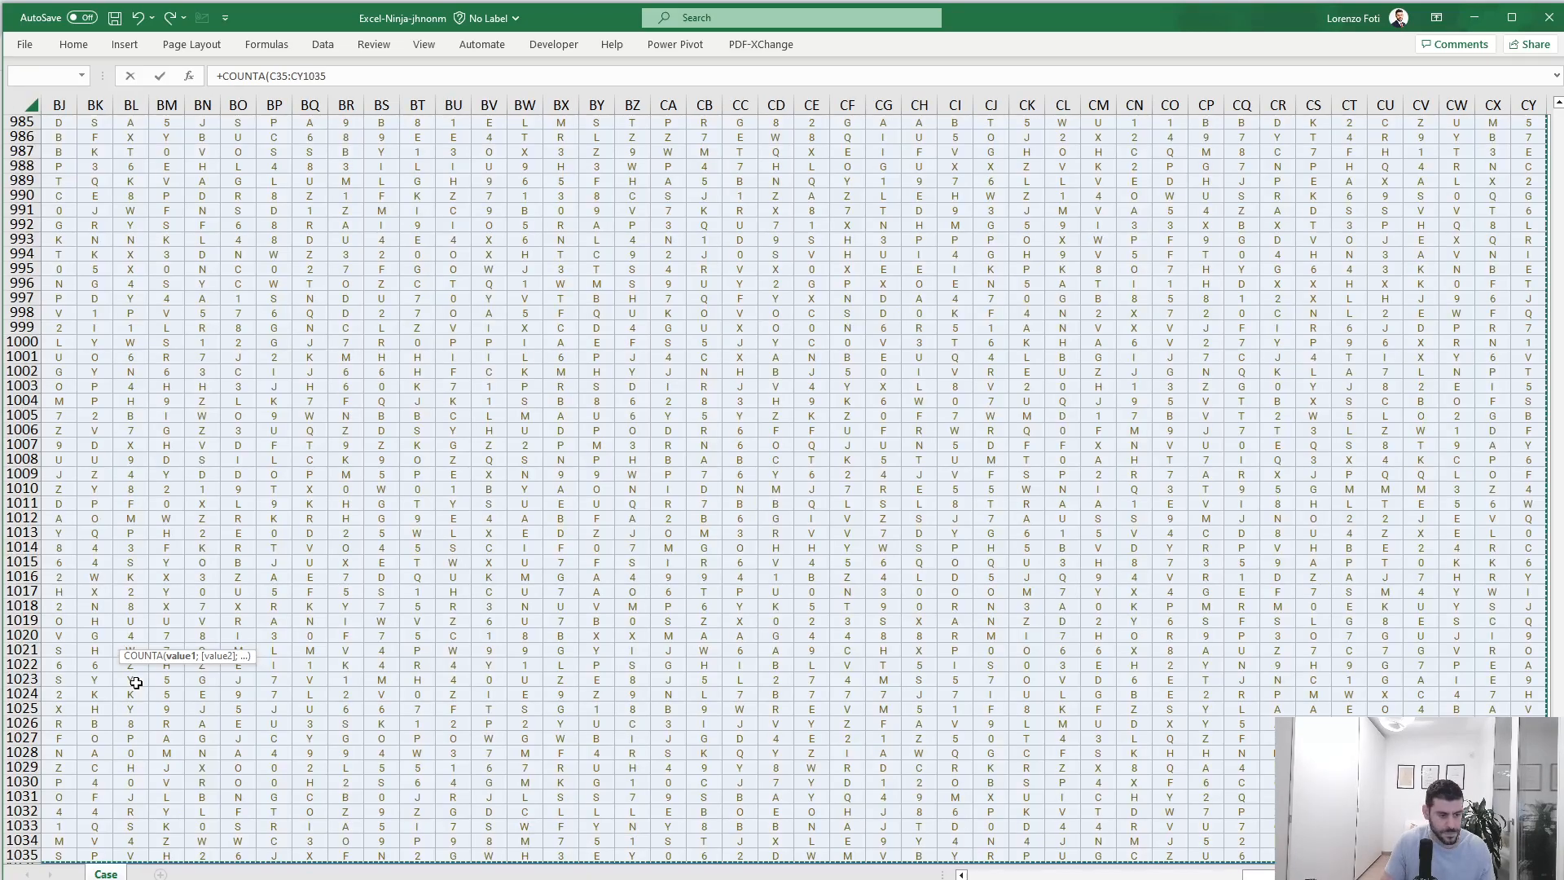
pyautogui.press('Return')
pyautogui.press('Up')
pyautogui.hotkey('ctrl', 'Home')
pyautogui.press('Up')
pyautogui.press('Up')
pyautogui.press('Up')
pyautogui.press('Up')
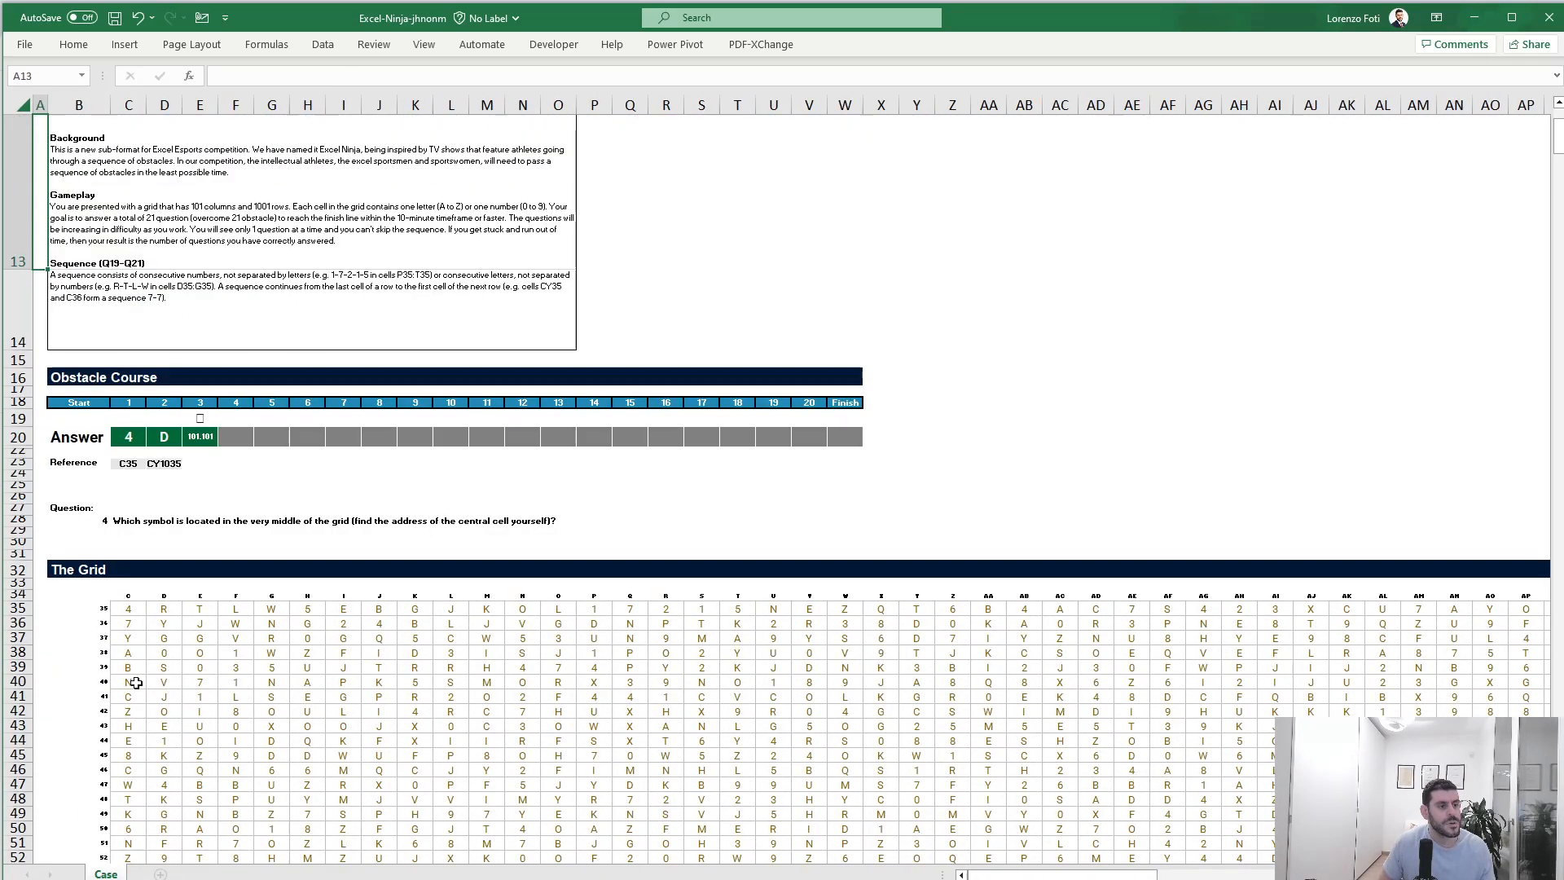
# Step: Count about 50 columns from C34 by selecting along the column letters in row 34 to locate the grid's middle column
pyautogui.click(239, 436)
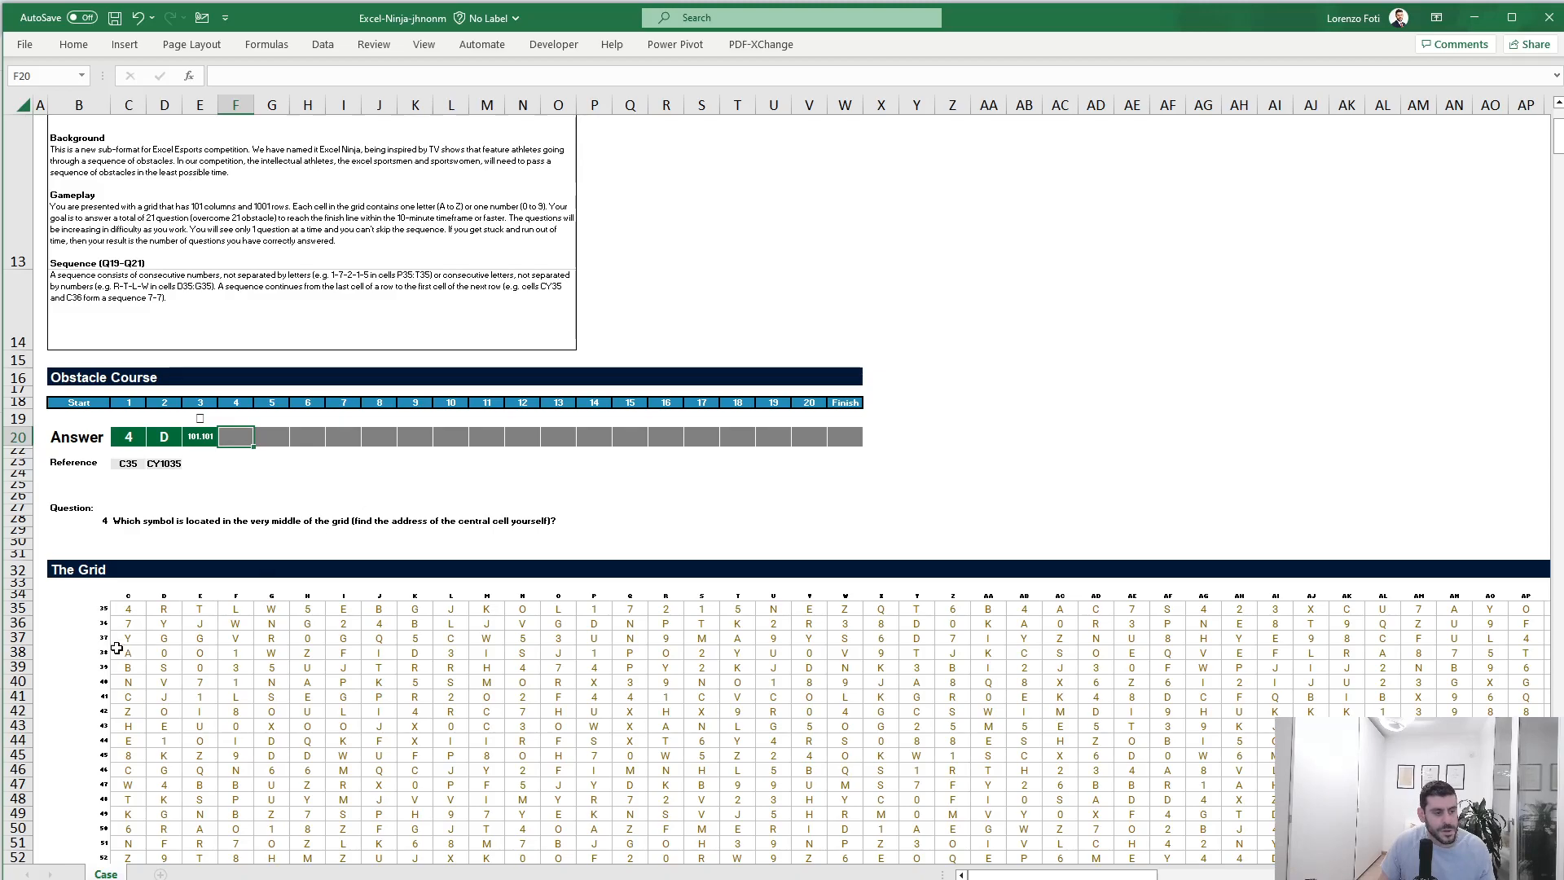
pyautogui.click(128, 595)
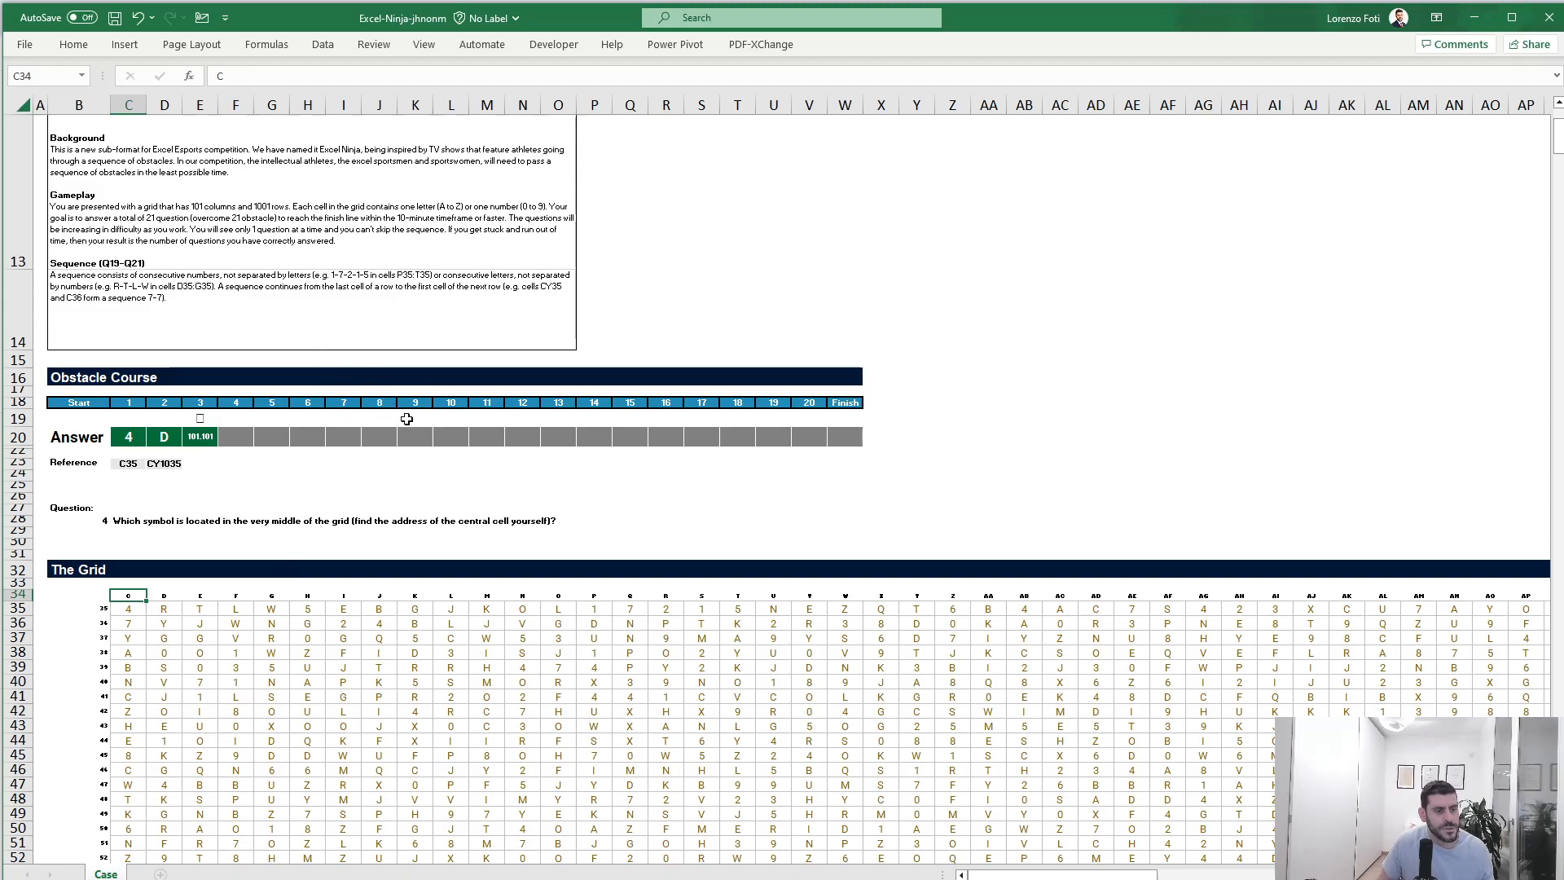
pyautogui.hotkey('ctrl', 'shift', 'Right')
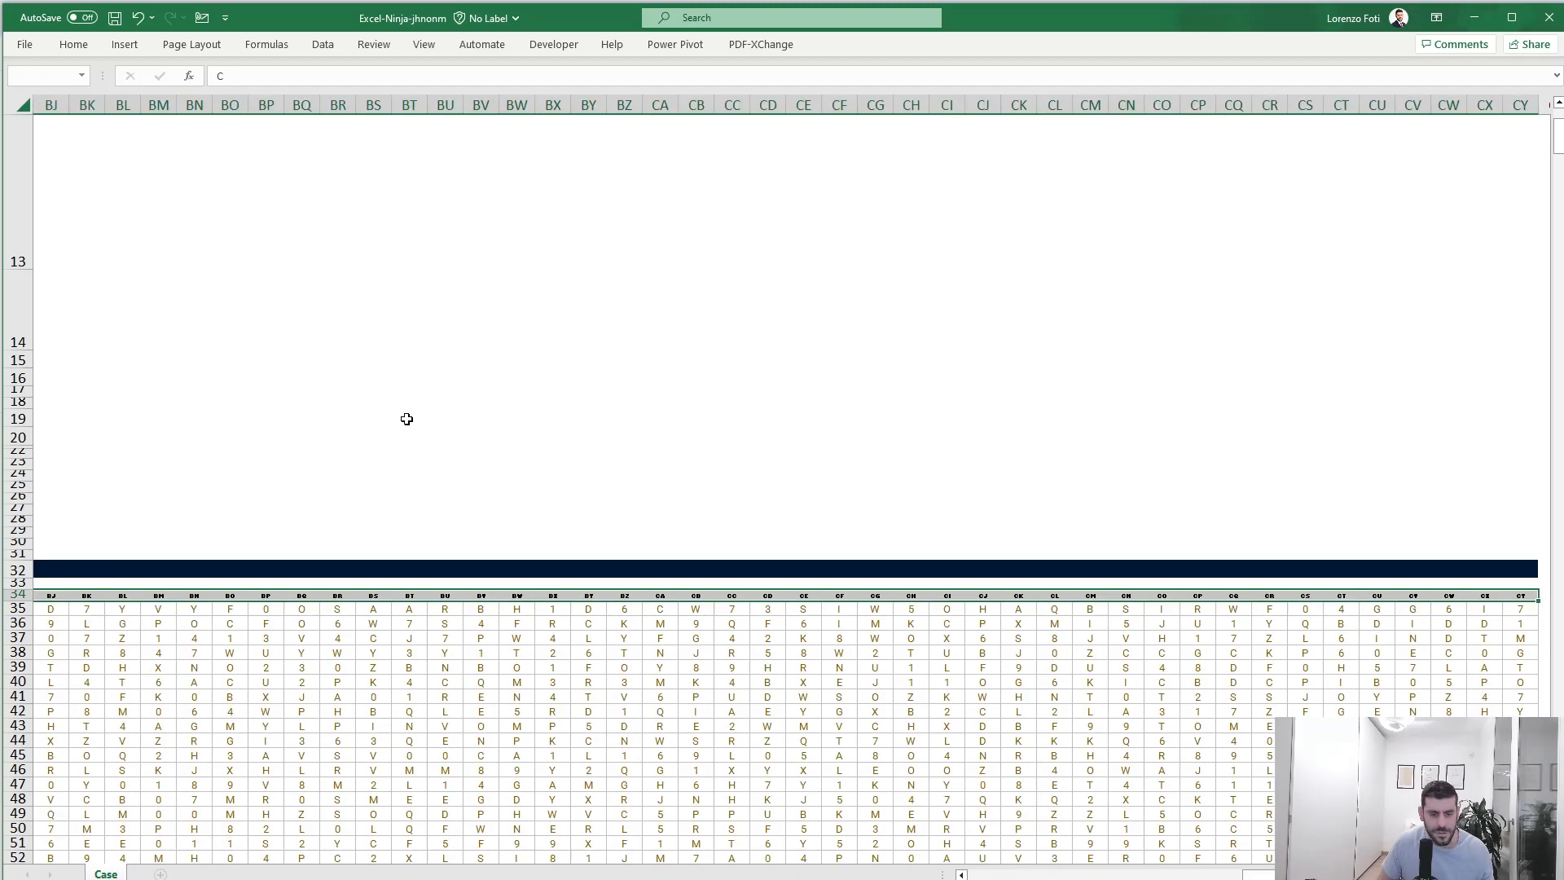
pyautogui.hotkey('ctrl', 'shift', 'Left')
pyautogui.hotkey('shift', 'Right')
pyautogui.hotkey('shift', 'Right')
pyautogui.hotkey('shift', 'Right')
pyautogui.hotkey('shift', 'Right')
pyautogui.hotkey('shift', 'Right')
pyautogui.hotkey('shift', 'Right')
pyautogui.hotkey('shift', 'Right')
pyautogui.hotkey('shift', 'Right')
pyautogui.hotkey('shift', 'Right')
pyautogui.hotkey('shift', 'Right')
pyautogui.hotkey('shift', 'Right')
pyautogui.hotkey('shift', 'Right')
pyautogui.hotkey('shift', 'Right')
pyautogui.hotkey('shift', 'Right')
pyautogui.hotkey('shift', 'Right')
pyautogui.hotkey('shift', 'Right')
pyautogui.hotkey('shift', 'Right')
pyautogui.hotkey('shift', 'Right')
pyautogui.hotkey('shift', 'Right')
pyautogui.hotkey('shift', 'Right')
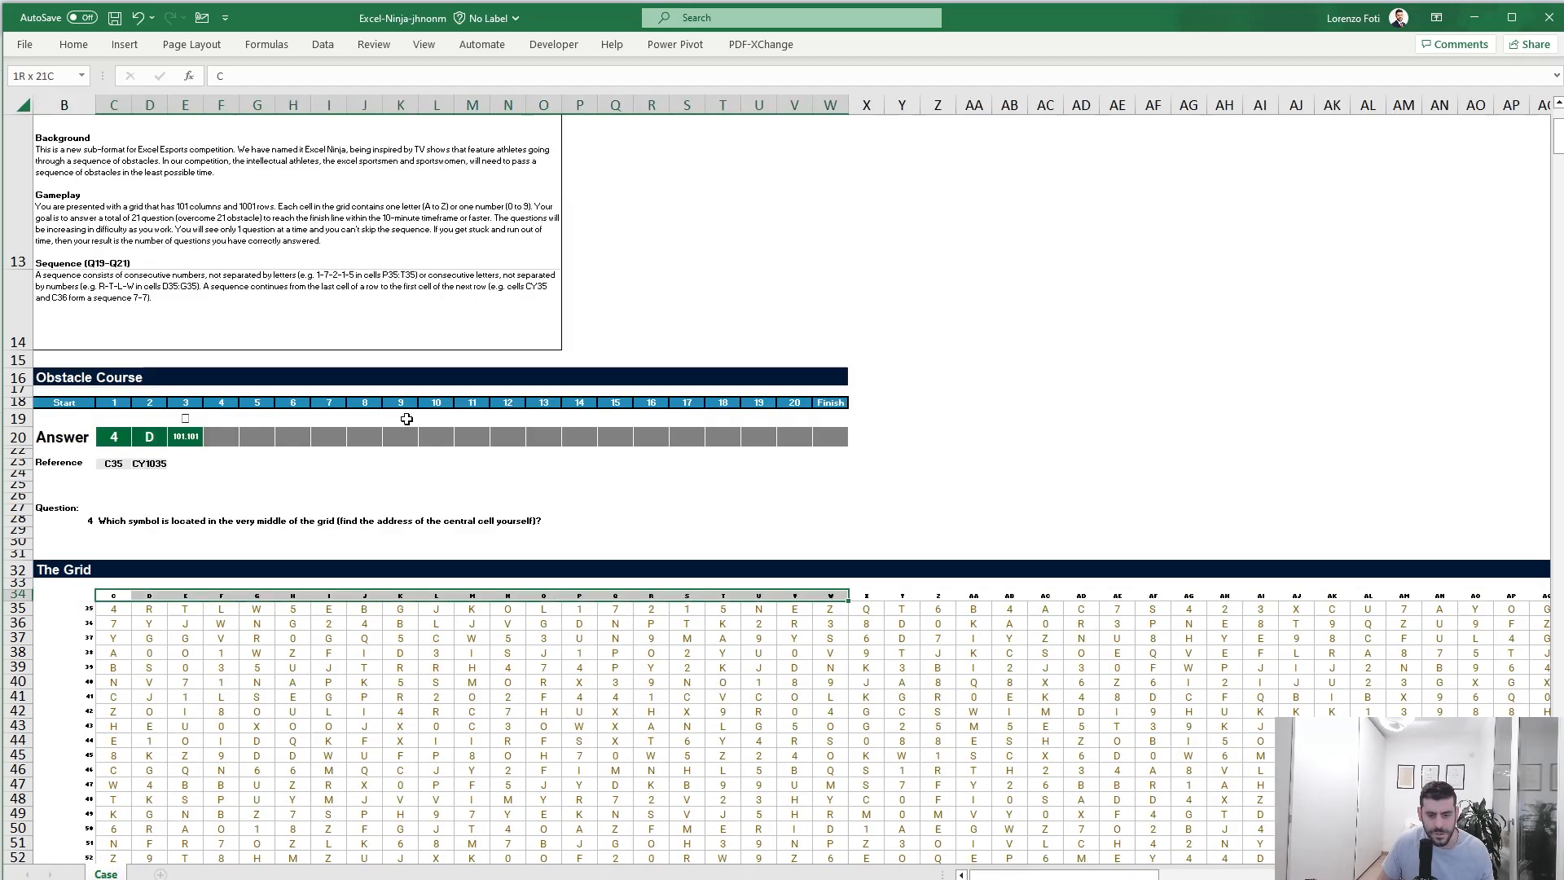
pyautogui.hotkey('shift', 'Right')
pyautogui.hotkey('shift', 'Right')
pyautogui.hotkey('shift', 'Right')
pyautogui.hotkey('shift', 'Right')
pyautogui.hotkey('shift', 'Right')
pyautogui.hotkey('shift', 'Right')
pyautogui.hotkey('shift', 'Right')
pyautogui.hotkey('shift', 'Right')
pyautogui.hotkey('shift', 'Right')
pyautogui.hotkey('shift', 'Right')
pyautogui.hotkey('shift', 'Right')
pyautogui.hotkey('shift', 'Right')
pyautogui.hotkey('shift', 'Right')
pyautogui.hotkey('shift', 'Right')
pyautogui.hotkey('shift', 'Right')
pyautogui.hotkey('shift', 'Right')
pyautogui.hotkey('shift', 'Right')
pyautogui.hotkey('shift', 'Right')
pyautogui.hotkey('shift', 'Right')
pyautogui.hotkey('shift', 'Right')
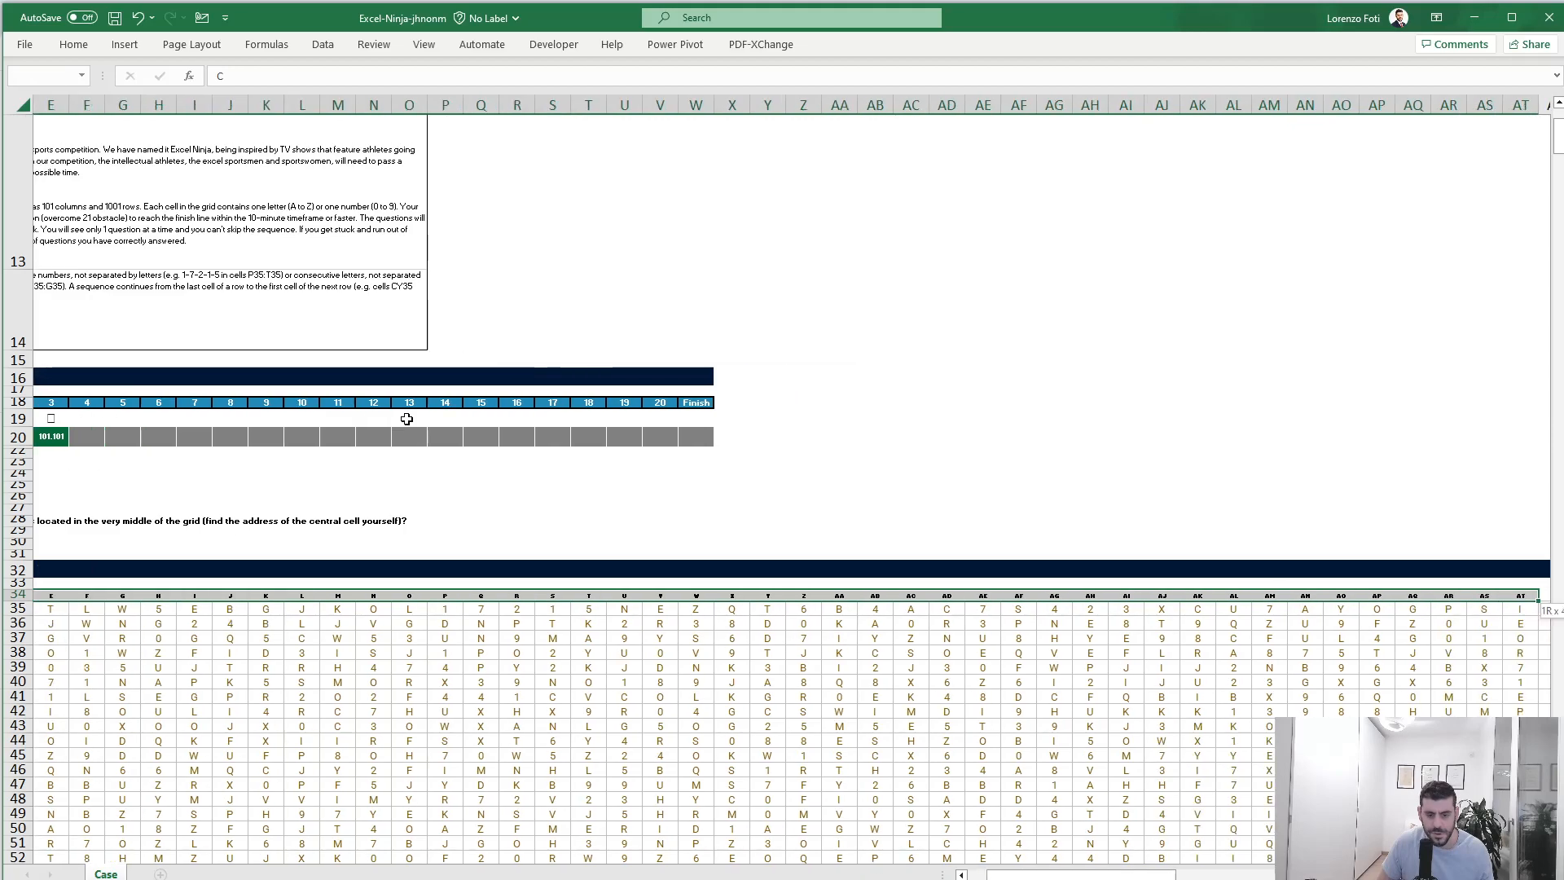
pyautogui.hotkey('shift', 'Right')
pyautogui.hotkey('shift', 'Right')
pyautogui.hotkey('shift', 'Right')
pyautogui.hotkey('shift', 'Right')
pyautogui.hotkey('shift', 'Right')
pyautogui.hotkey('shift', 'Right')
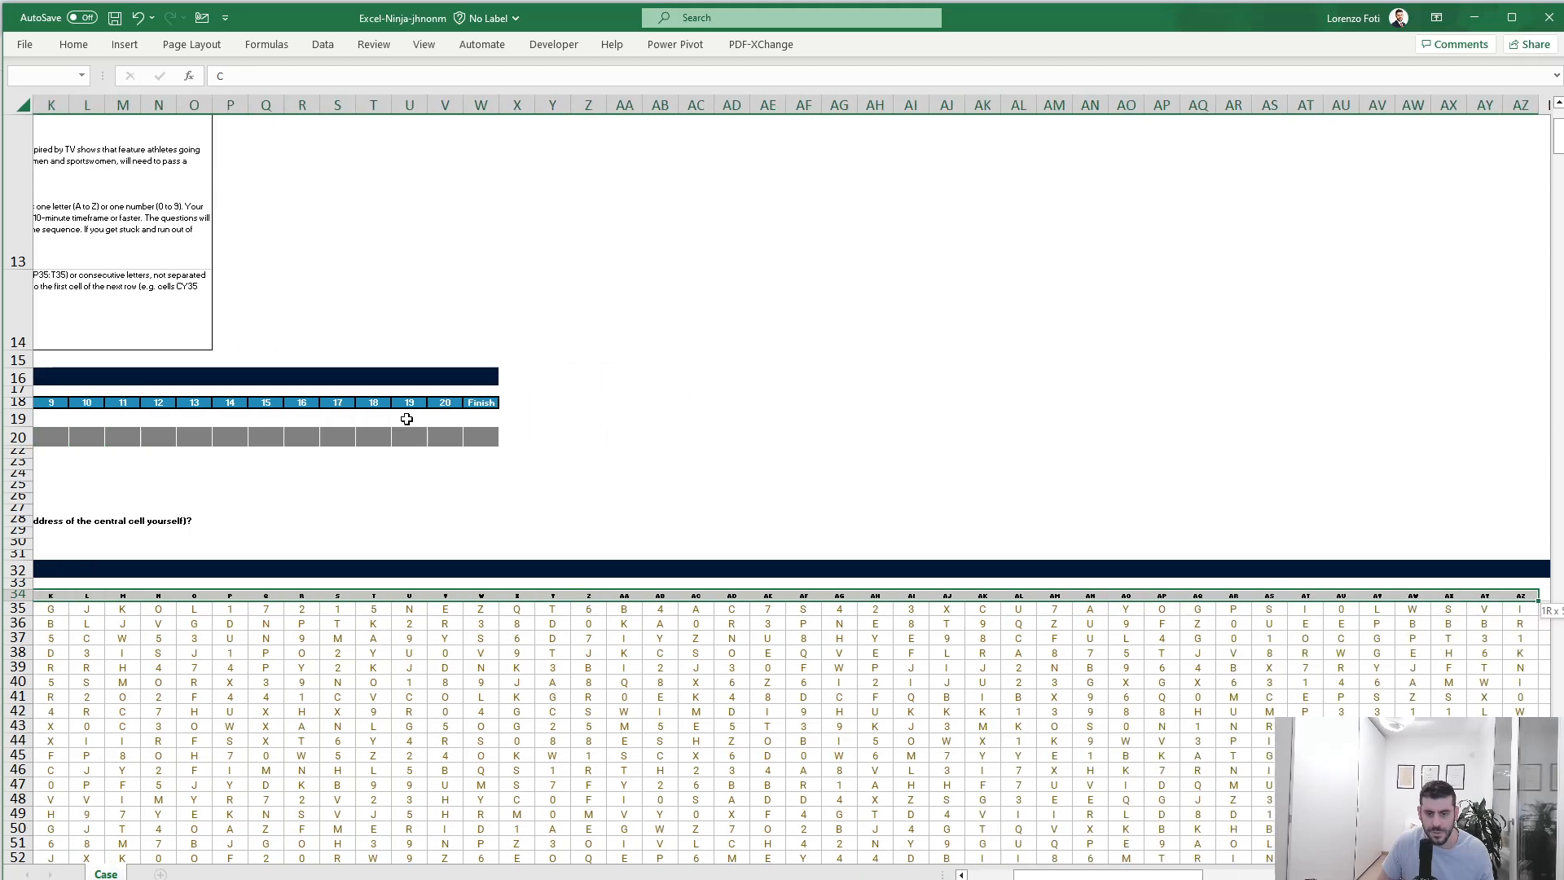
# Step: Recount the columns cell by cell along row 34 from D34 to BB34 to locate the grid's middle column, and return to row 35
pyautogui.press('Right')
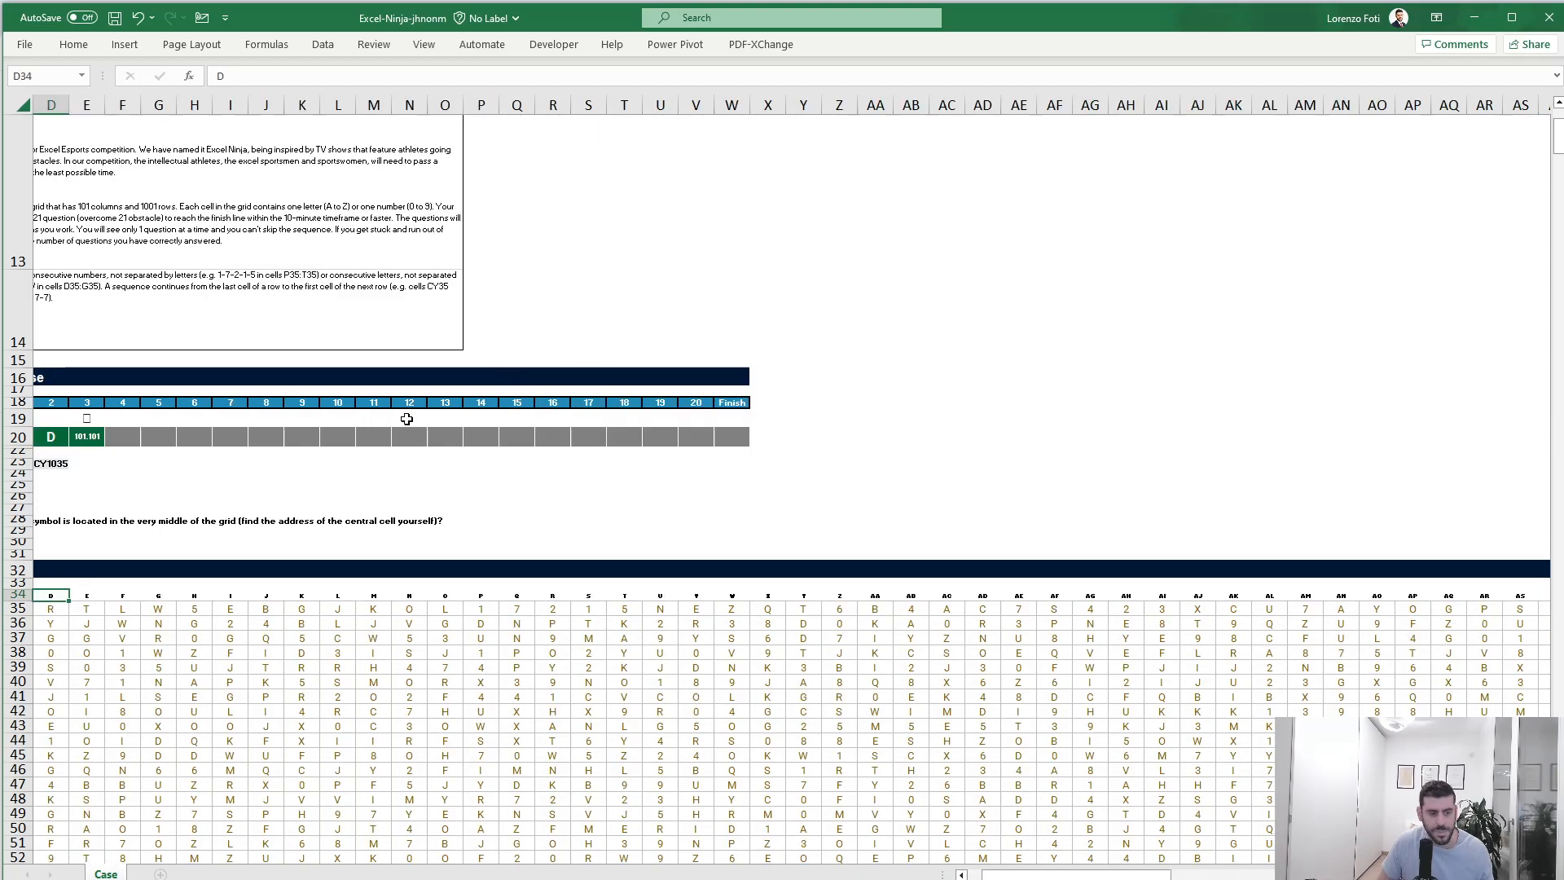
pyautogui.press('Right')
pyautogui.press('Right')
pyautogui.press('Right')
pyautogui.press('Right')
pyautogui.press('Right')
pyautogui.press('Right')
pyautogui.press('Right')
pyautogui.press('Right')
pyautogui.press('Right')
pyautogui.press('Right')
pyautogui.press('Right')
pyautogui.press('Right')
pyautogui.press('Right')
pyautogui.press('Right')
pyautogui.press('Right')
pyautogui.press('Right')
pyautogui.press('Right')
pyautogui.press('Right')
pyautogui.press('Right')
pyautogui.press('Right')
pyautogui.press('Right')
pyautogui.press('Right')
pyautogui.press('Right')
pyautogui.press('Right')
pyautogui.press('Right')
pyautogui.press('Right')
pyautogui.press('Right')
pyautogui.press('Right')
pyautogui.press('Right')
pyautogui.press('Right')
pyautogui.press('Right')
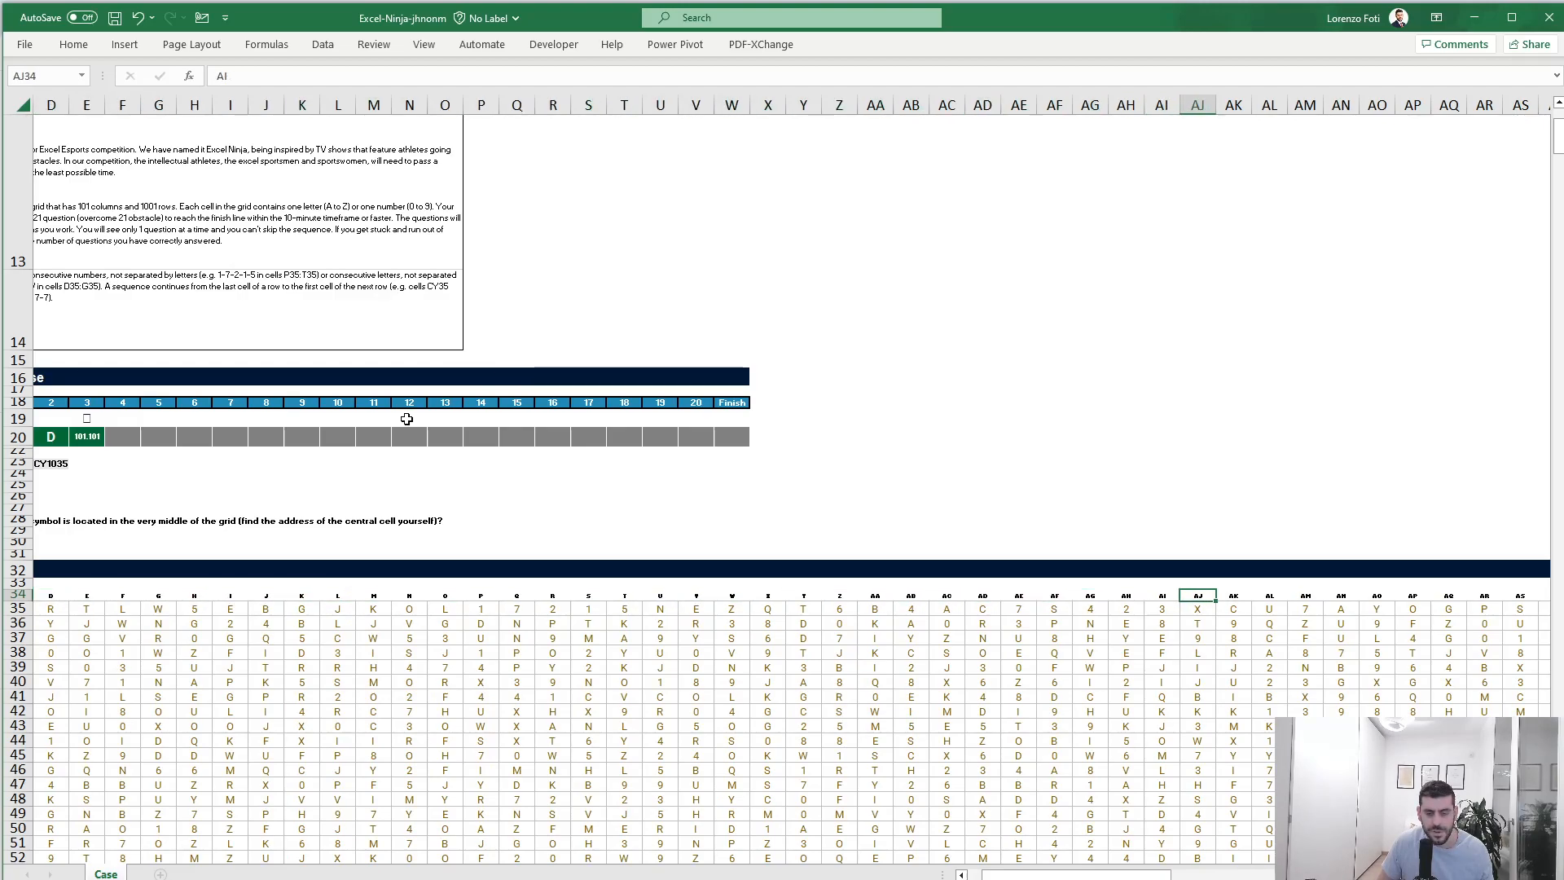
pyautogui.press('Right')
pyautogui.press('Right')
pyautogui.press('Right')
pyautogui.press('Right')
pyautogui.press('Right')
pyautogui.press('Right')
pyautogui.press('Right')
pyautogui.press('Right')
pyautogui.press('Right')
pyautogui.press('Right')
pyautogui.press('Right')
pyautogui.press('Right')
pyautogui.press('Right')
pyautogui.press('Right')
pyautogui.press('Right')
pyautogui.press('Right')
pyautogui.press('Right')
pyautogui.press('Right')
pyautogui.press('Right')
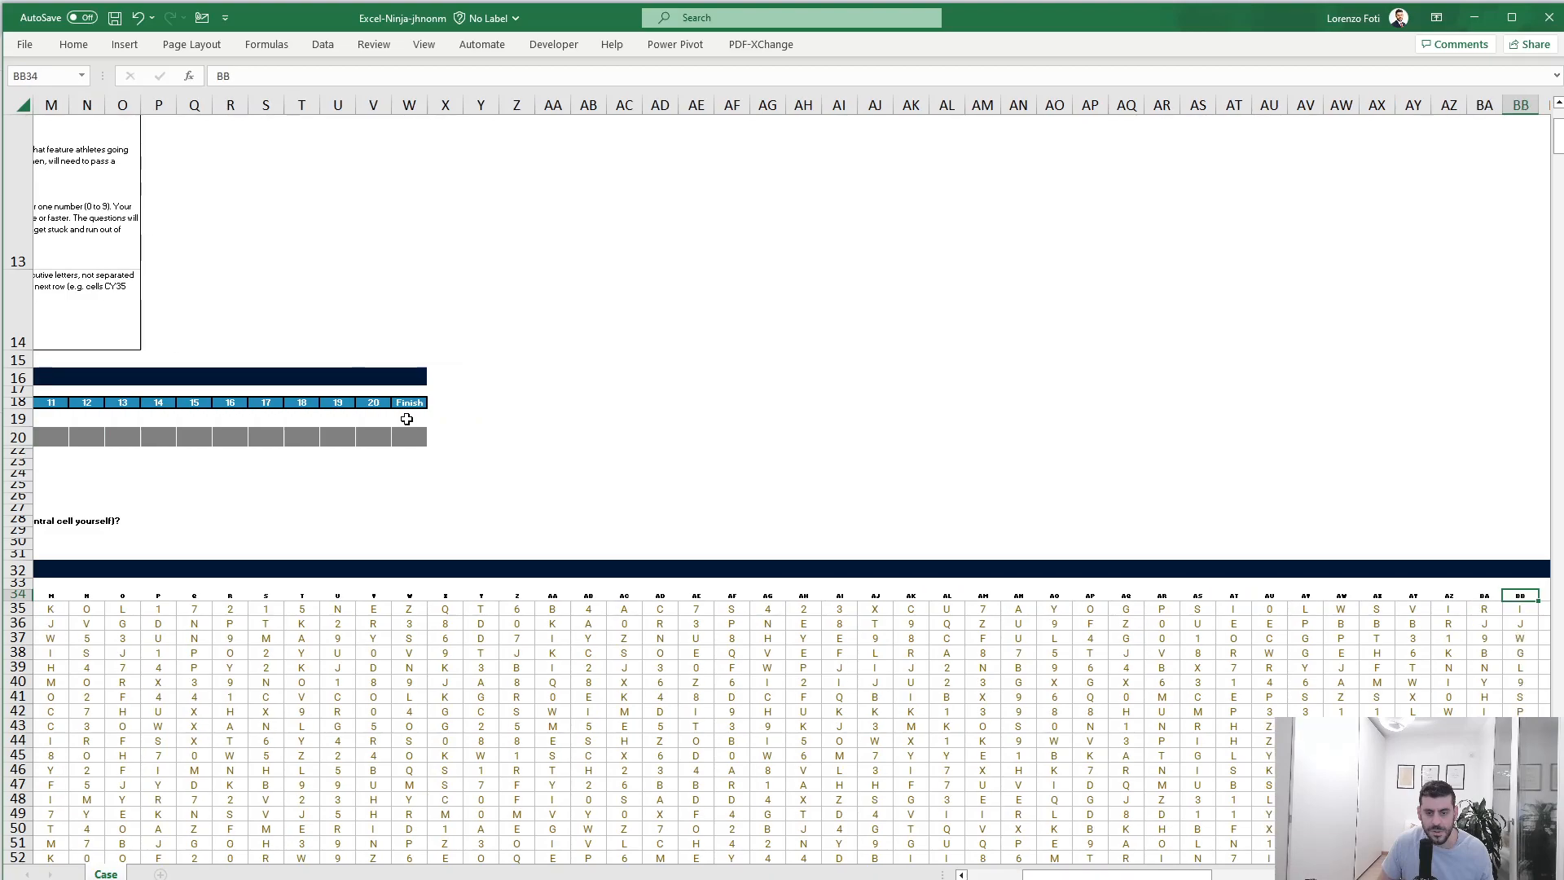
pyautogui.press('Home')
pyautogui.press('Down')
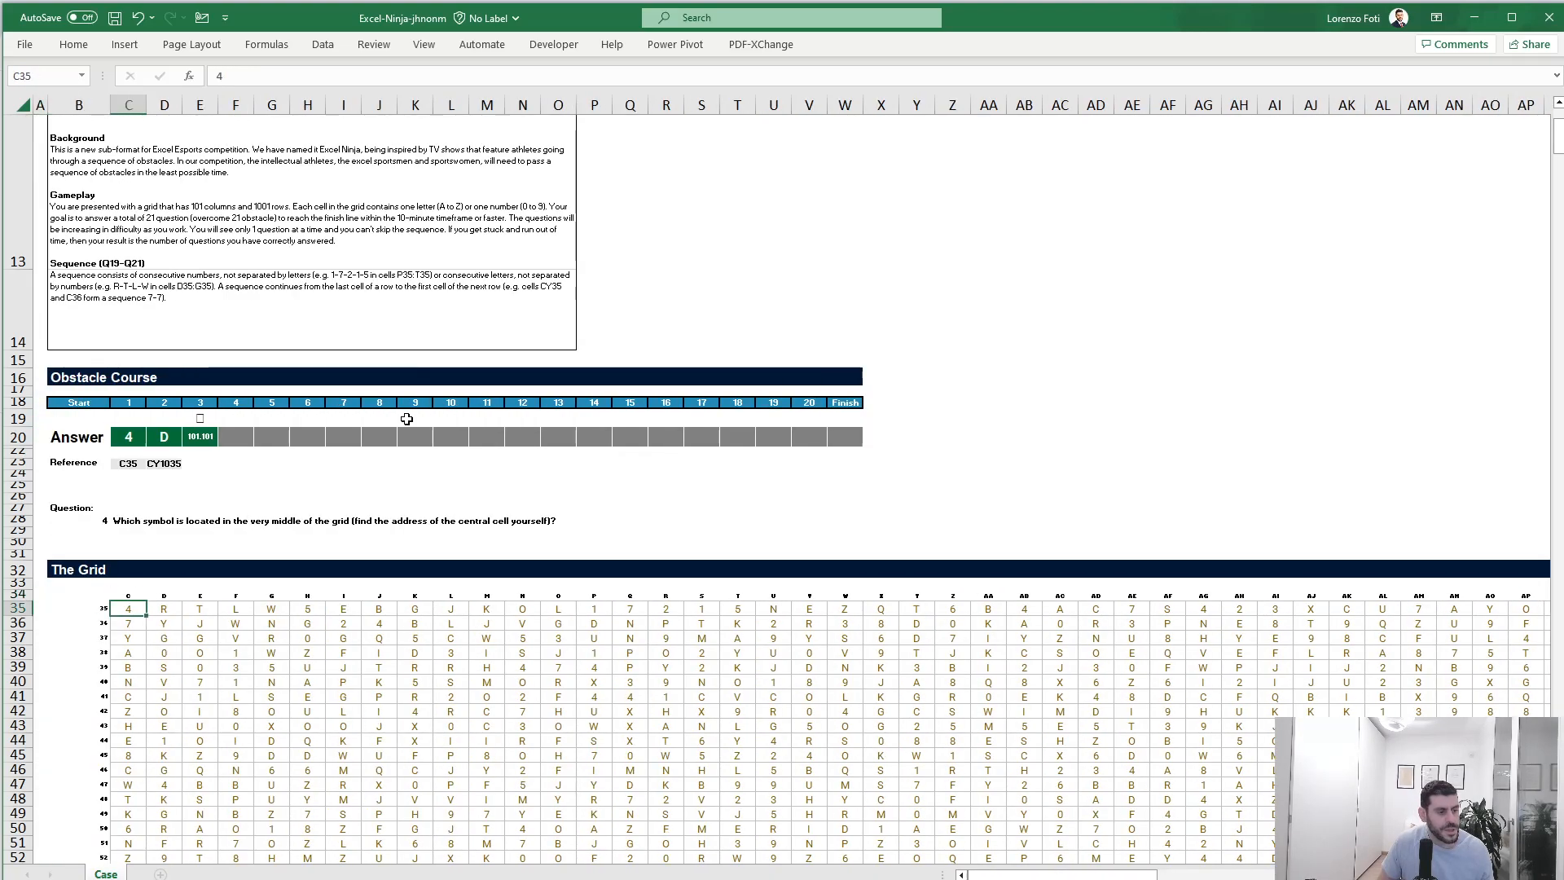
pyautogui.press('Right')
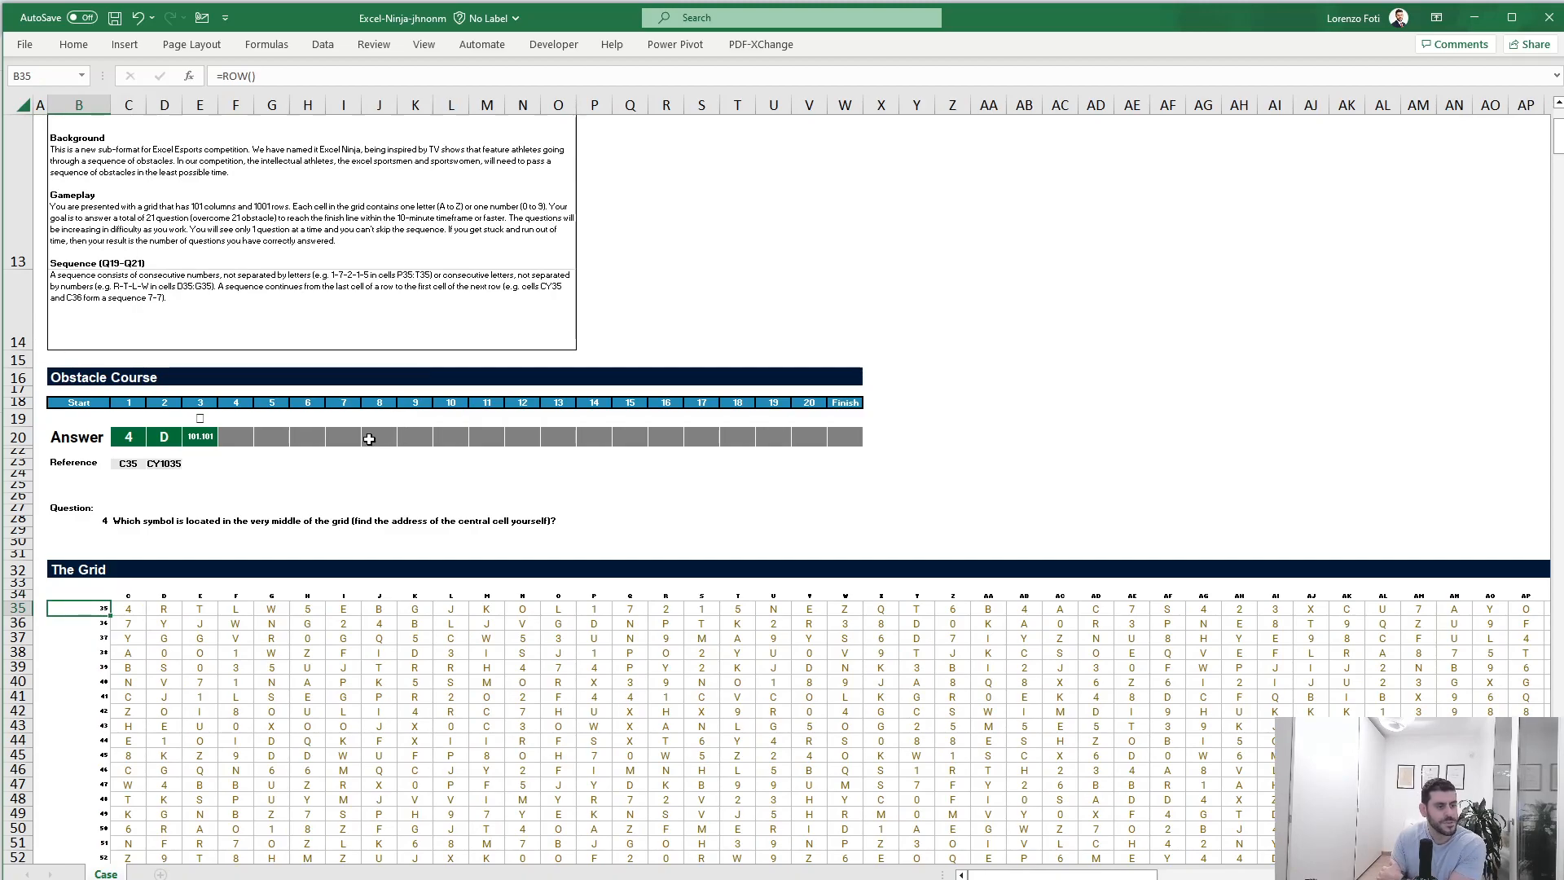
pyautogui.click(239, 475)
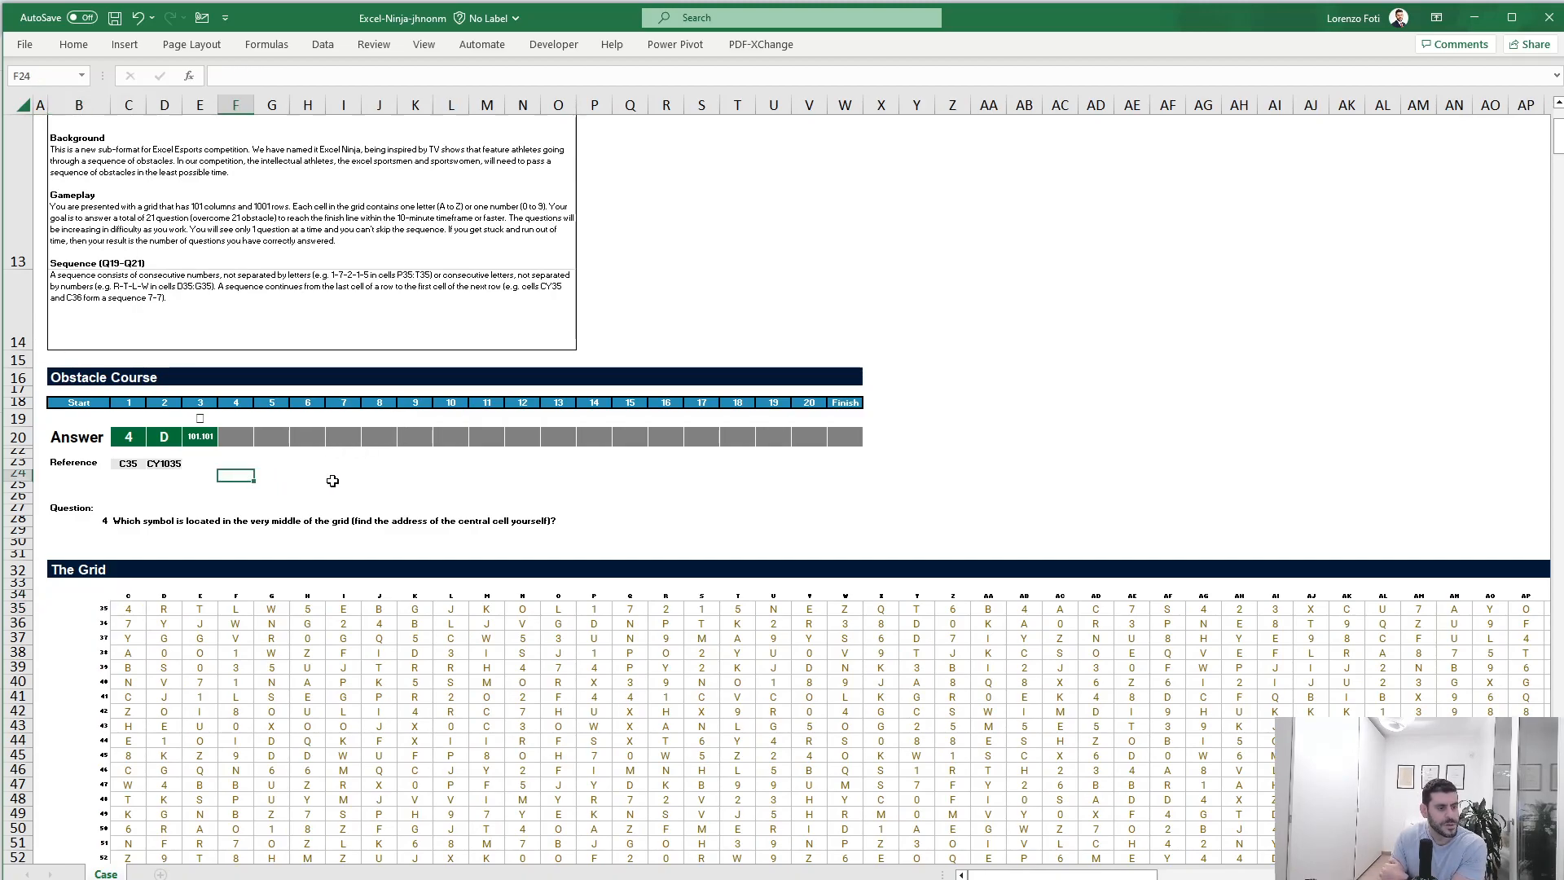
pyautogui.write('=')
pyautogui.press('Escape')
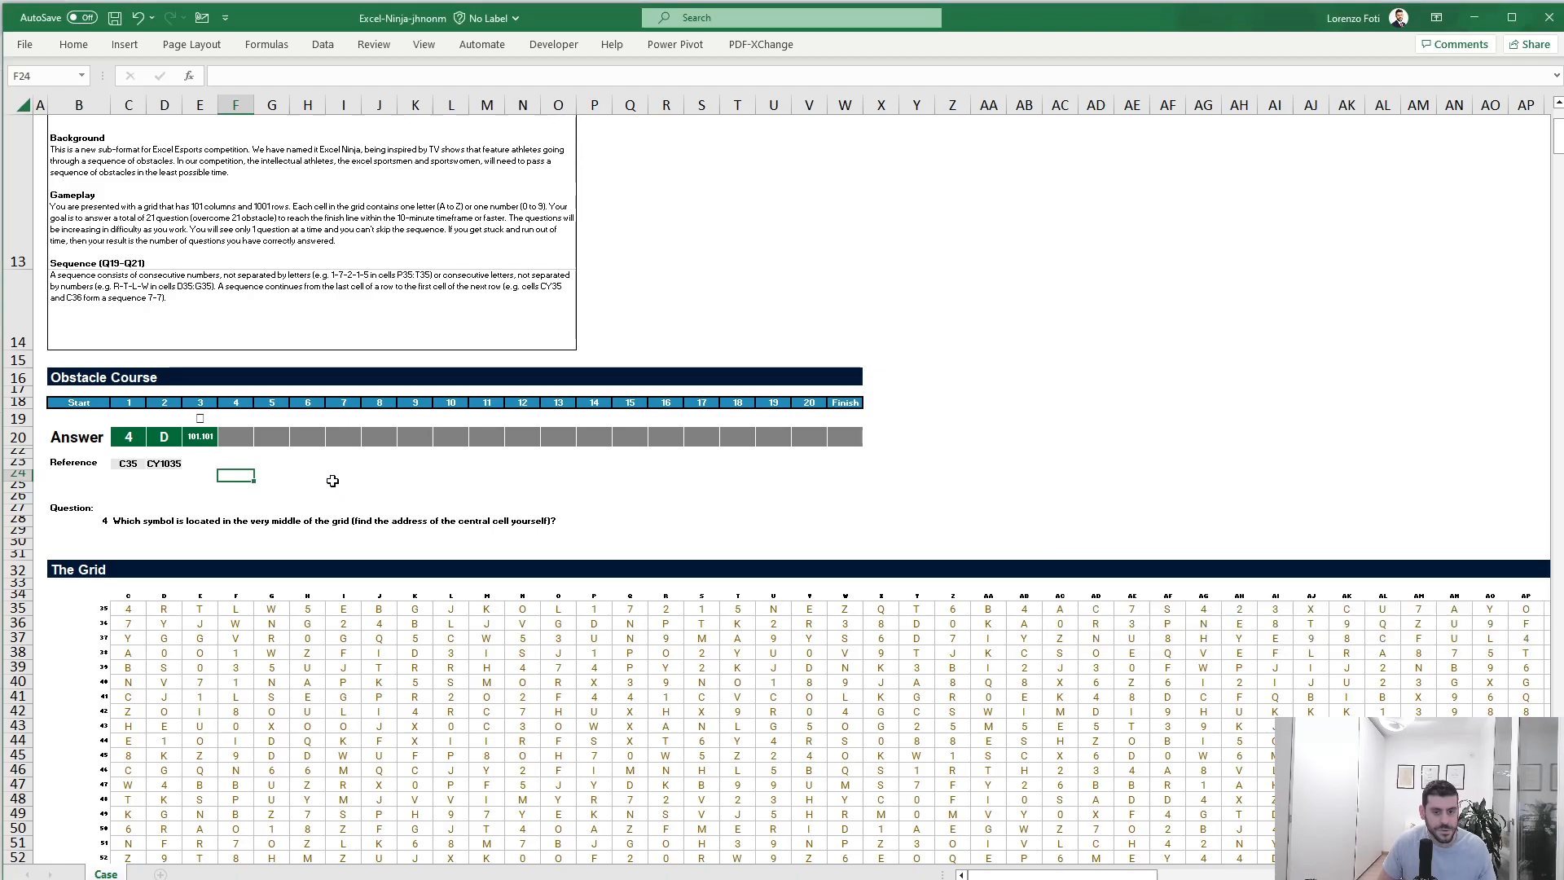
pyautogui.press('Up')
pyautogui.write('=')
pyautogui.press('Escape')
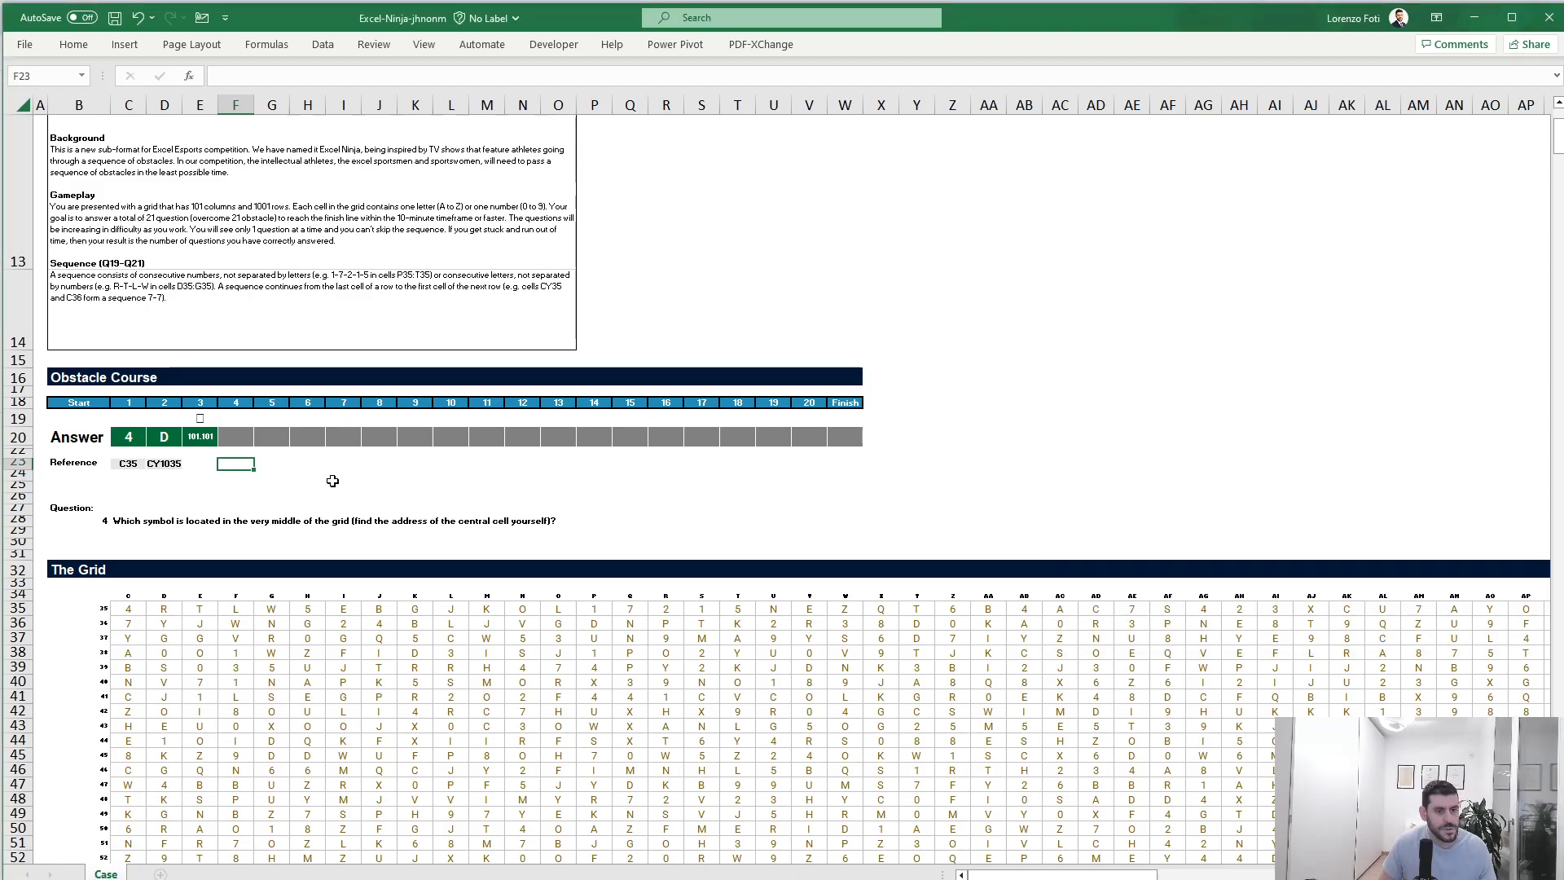
pyautogui.write('=')
pyautogui.press('Escape')
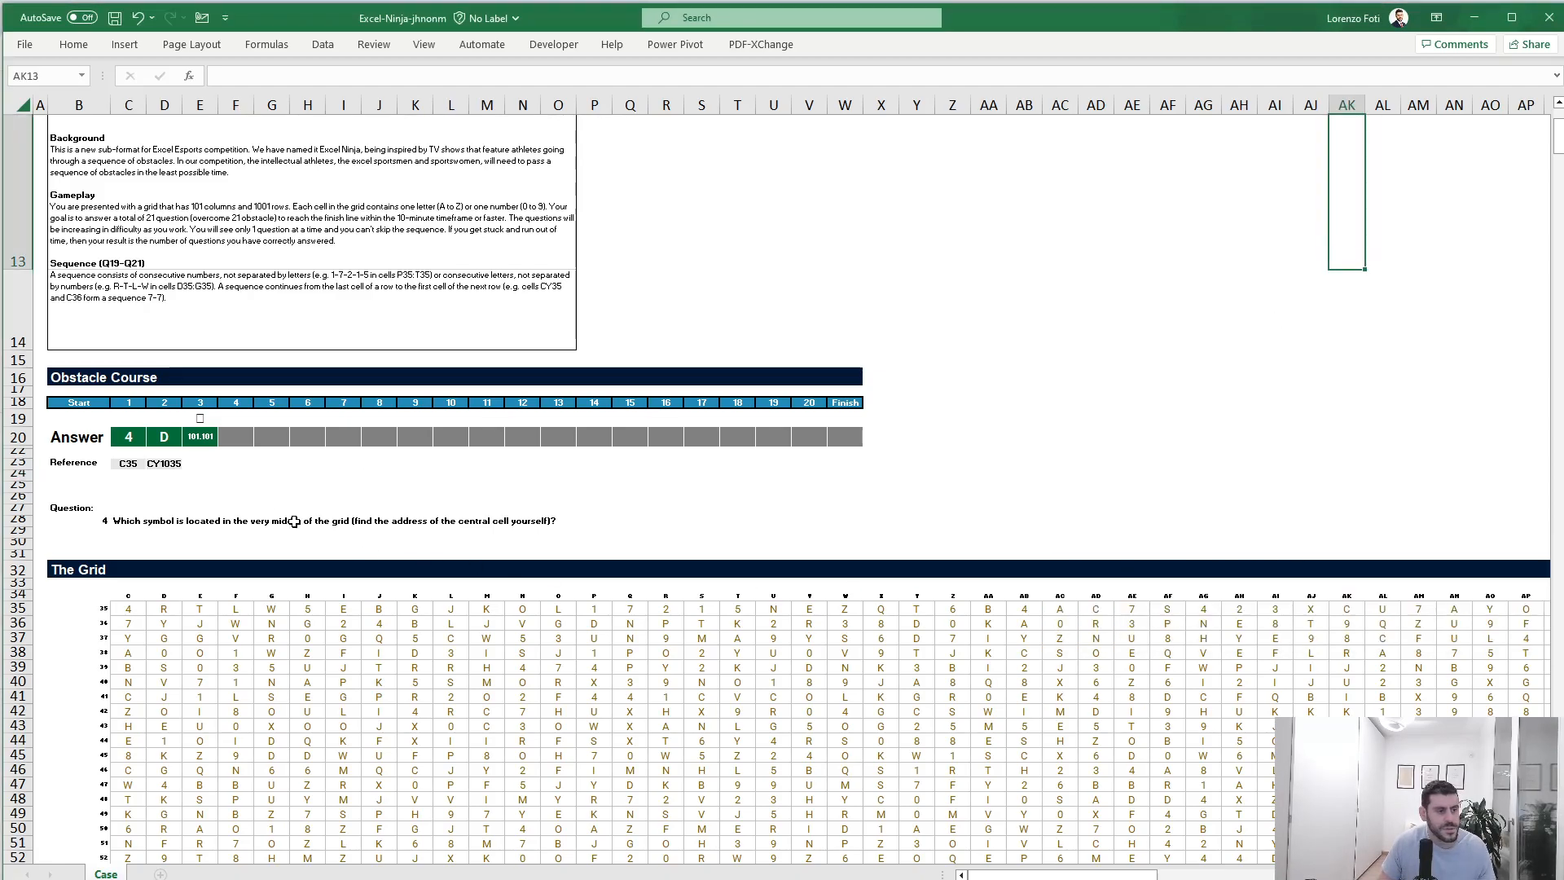
pyautogui.click(241, 476)
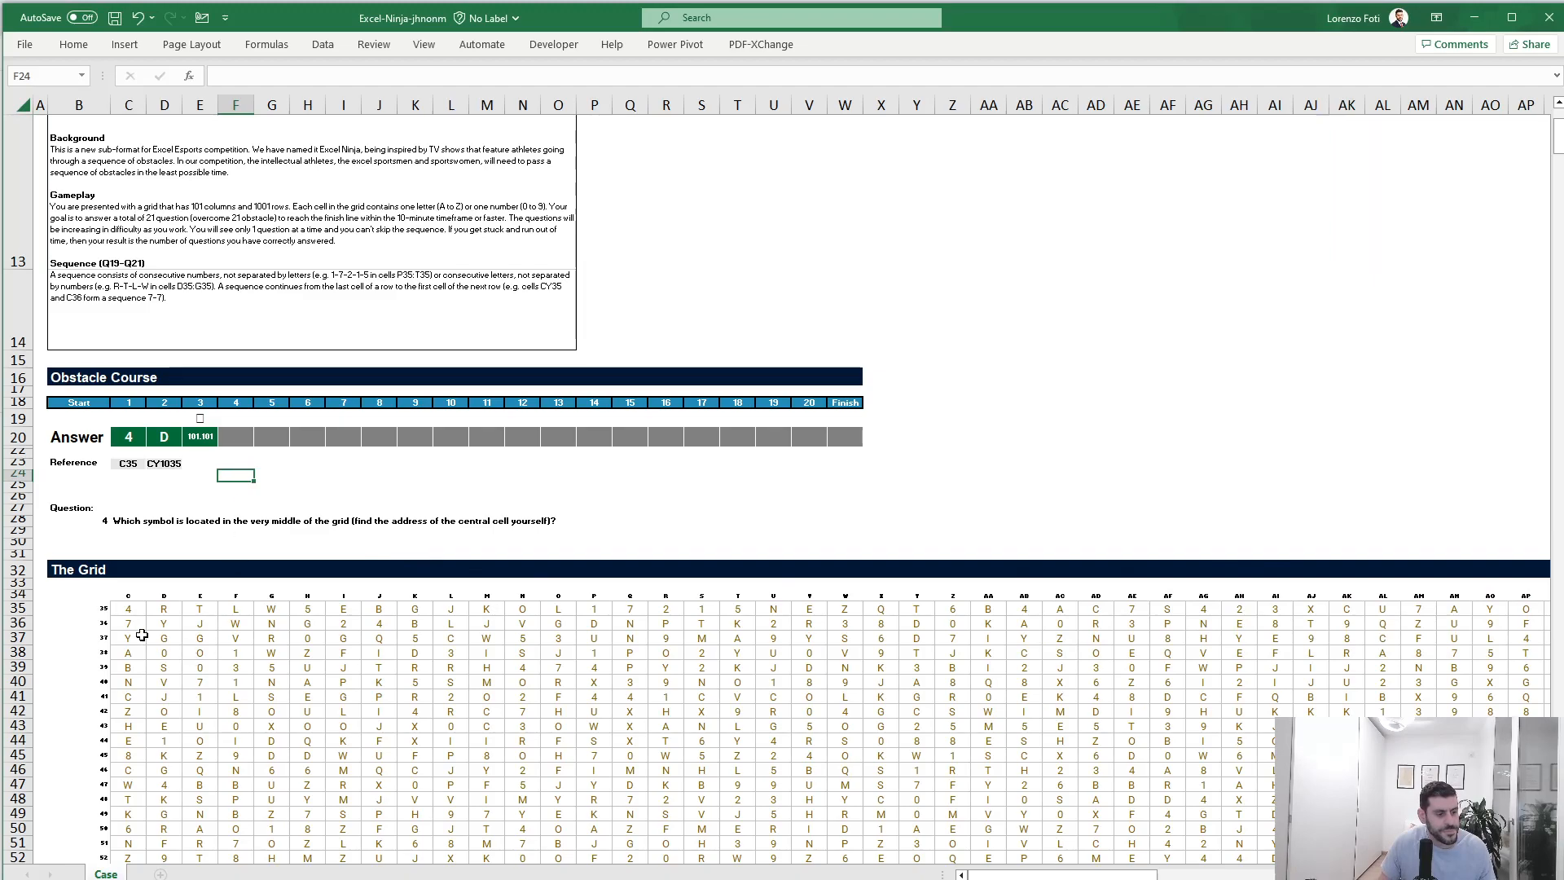
# Step: Enter the formula +INDIRECT("AZ"&1000/2+35+1) in F20 to answer question 4 with the grid's central symbol
pyautogui.click(244, 433)
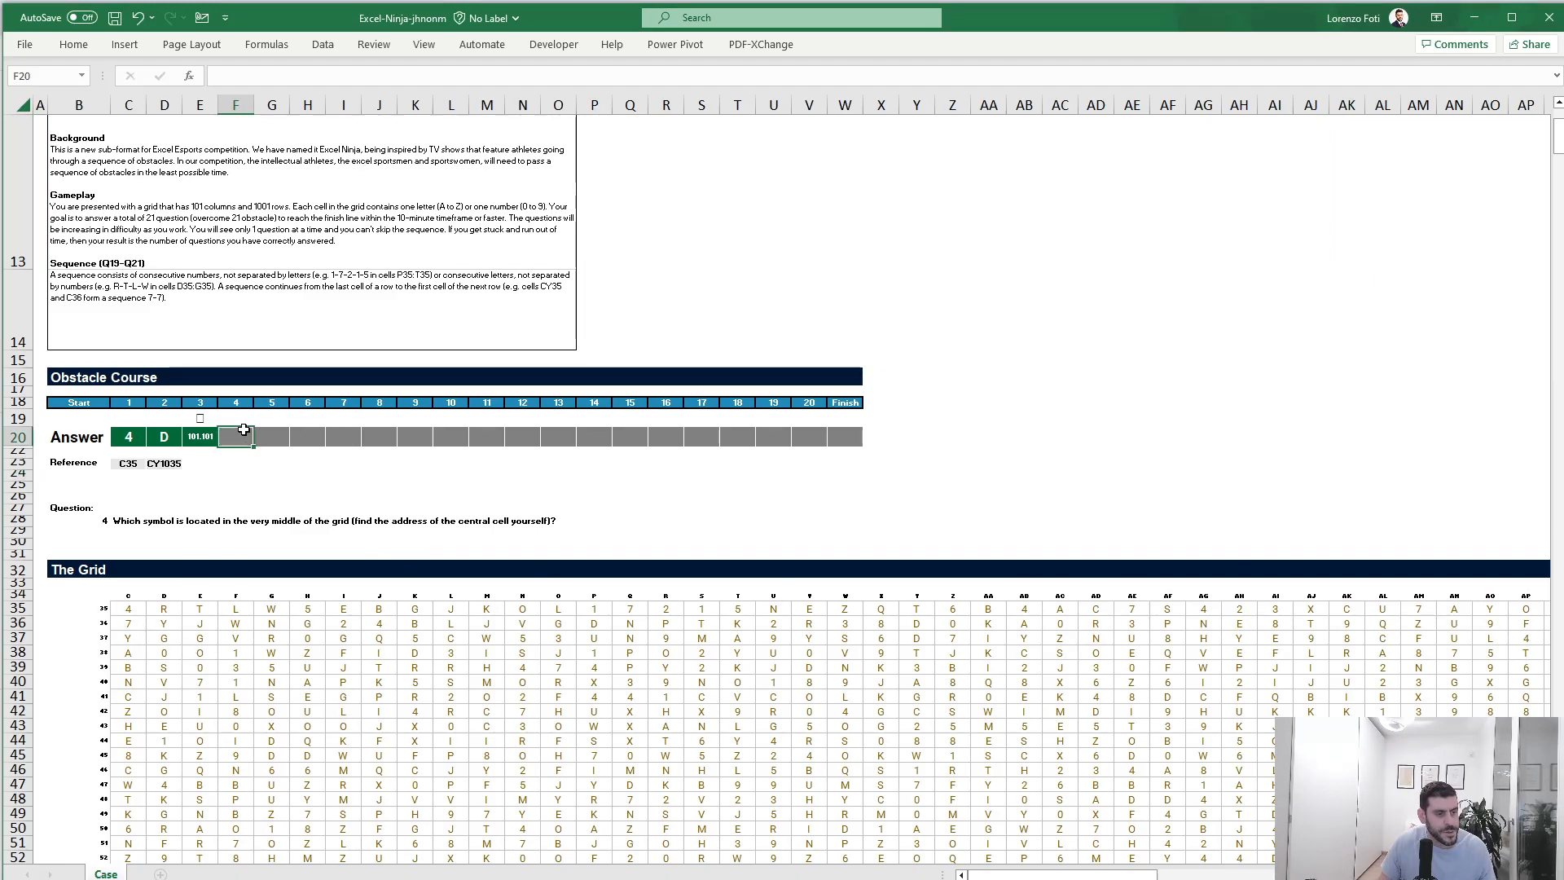
pyautogui.write('+inid')
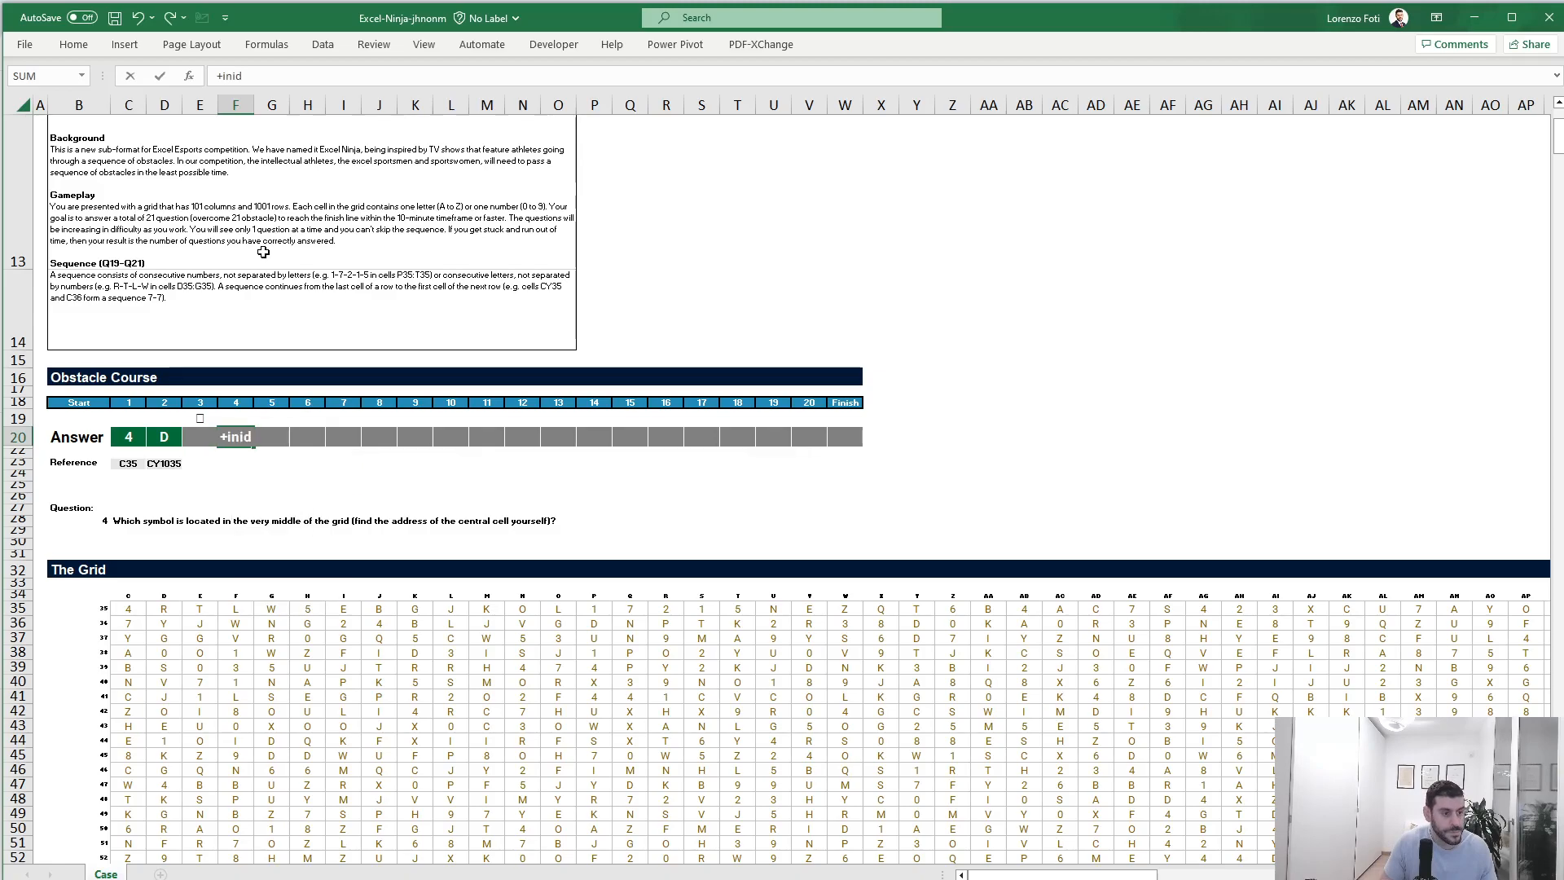
pyautogui.press('BackSpace')
pyautogui.press('BackSpace')
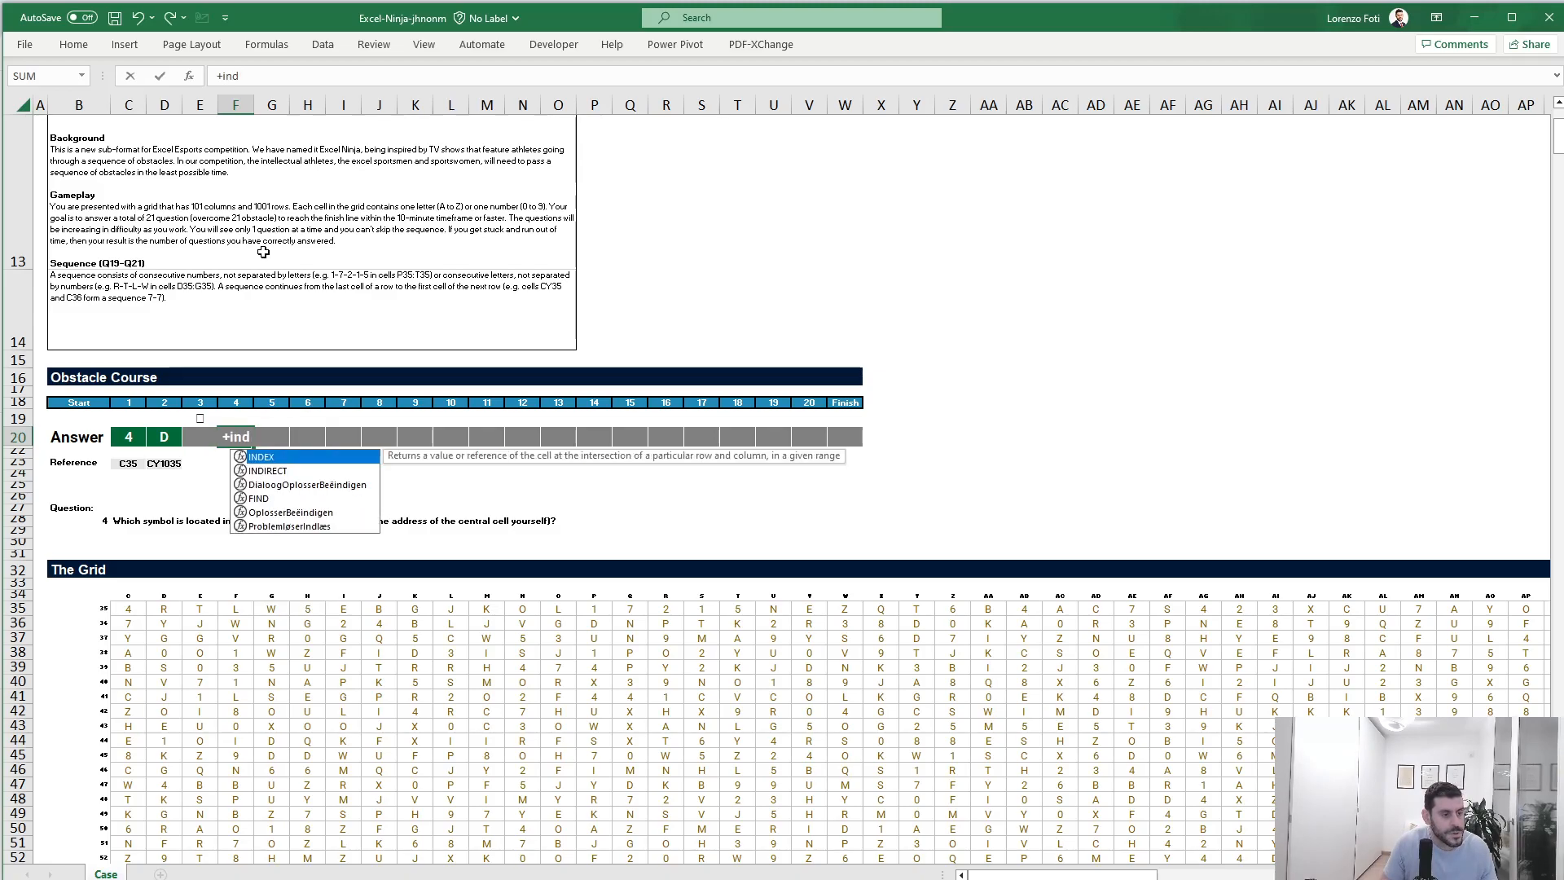
pyautogui.write('di')
pyautogui.press('Tab')
pyautogui.write('"A')
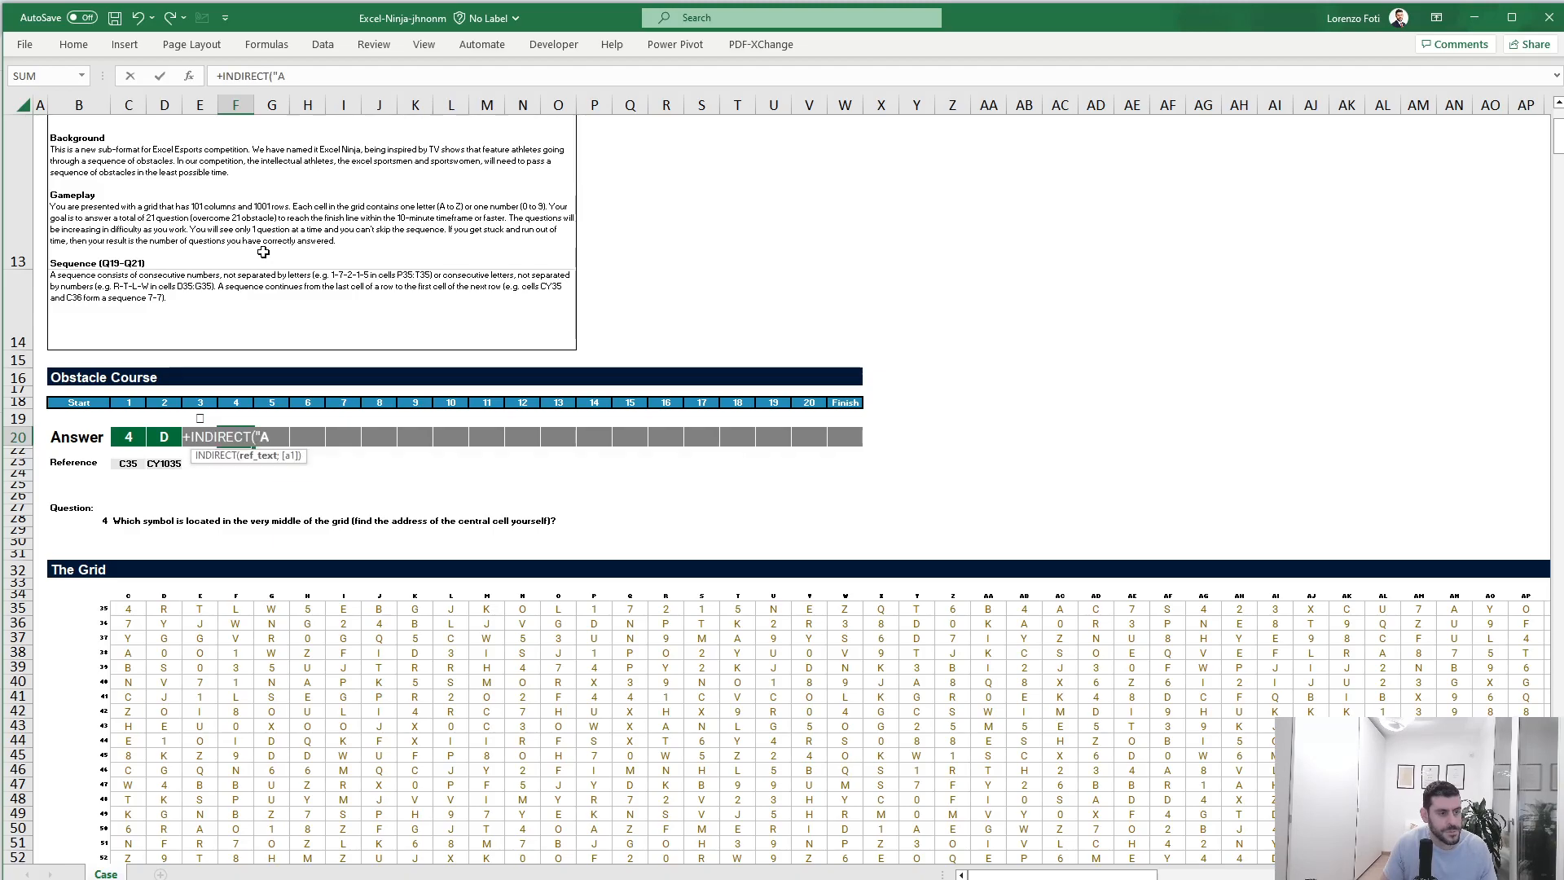
pyautogui.write('Z"')
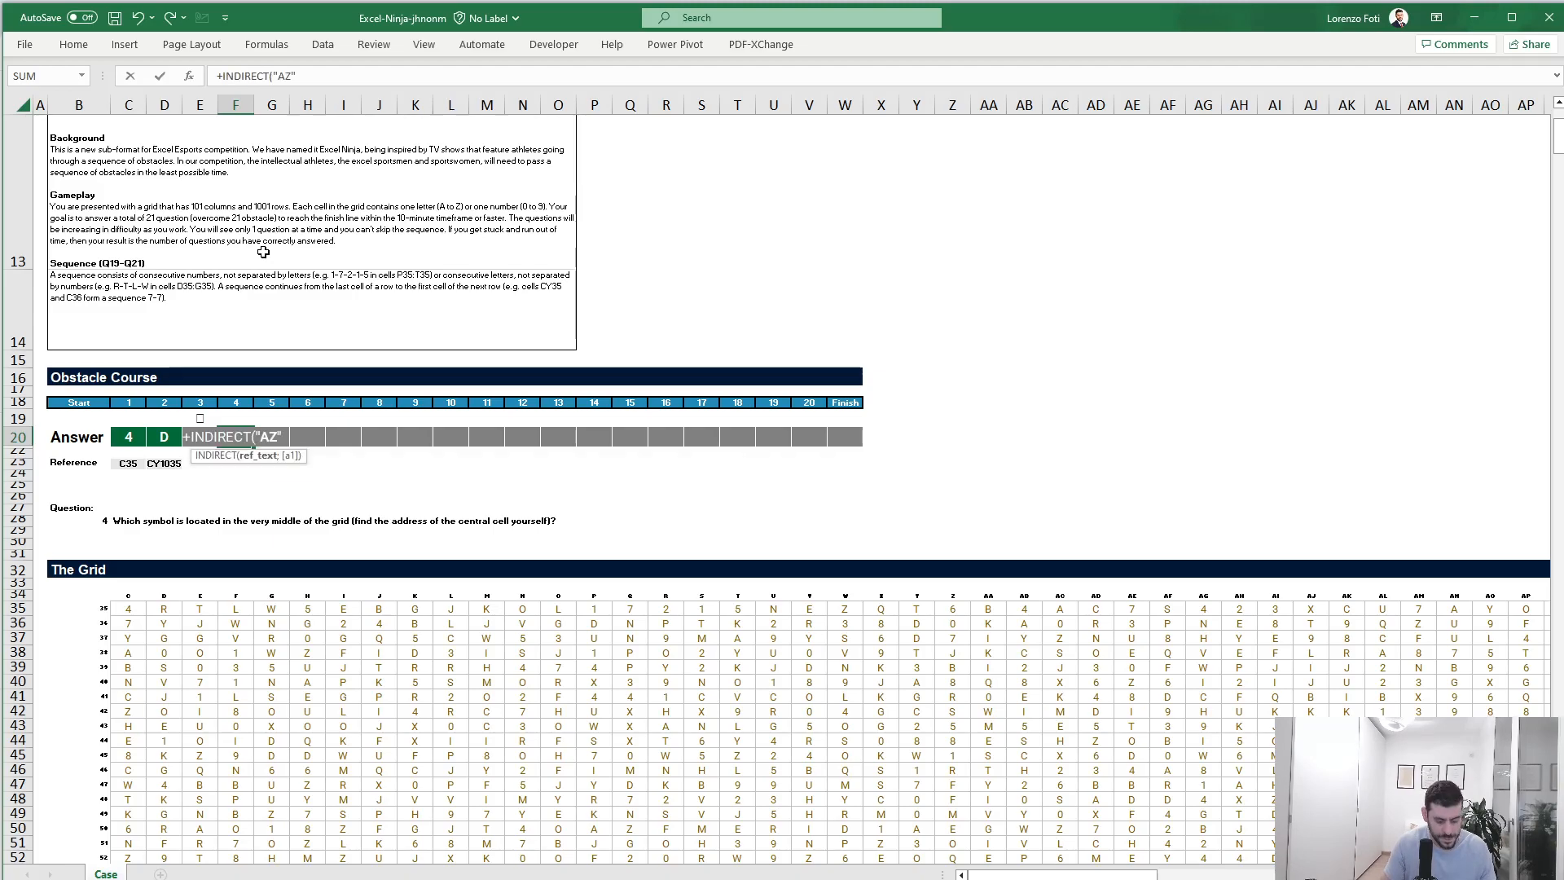
pyautogui.write('&')
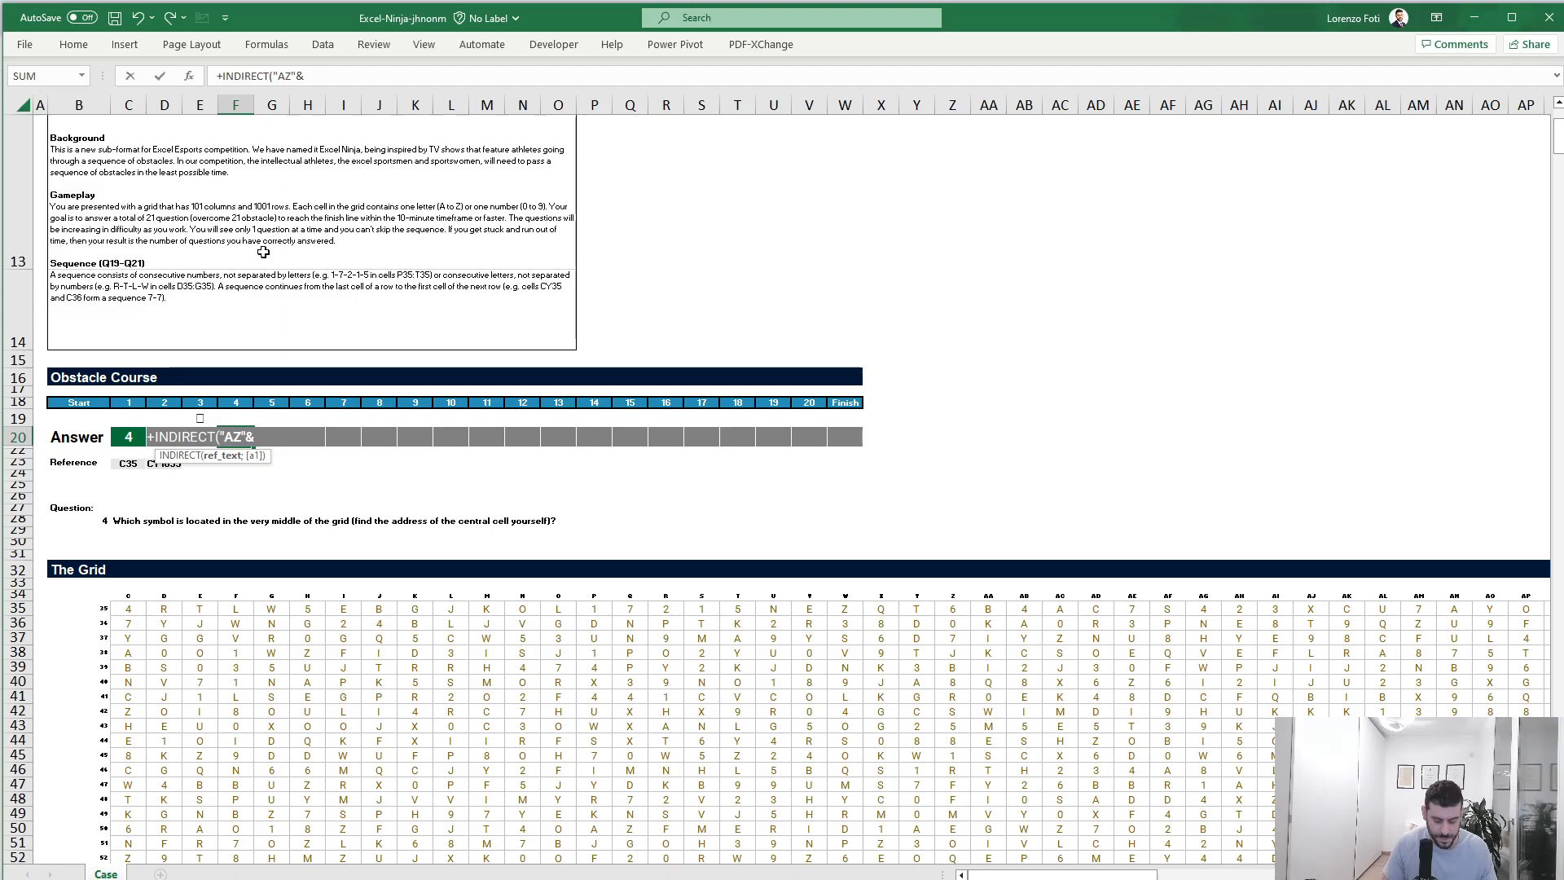
pyautogui.write('100')
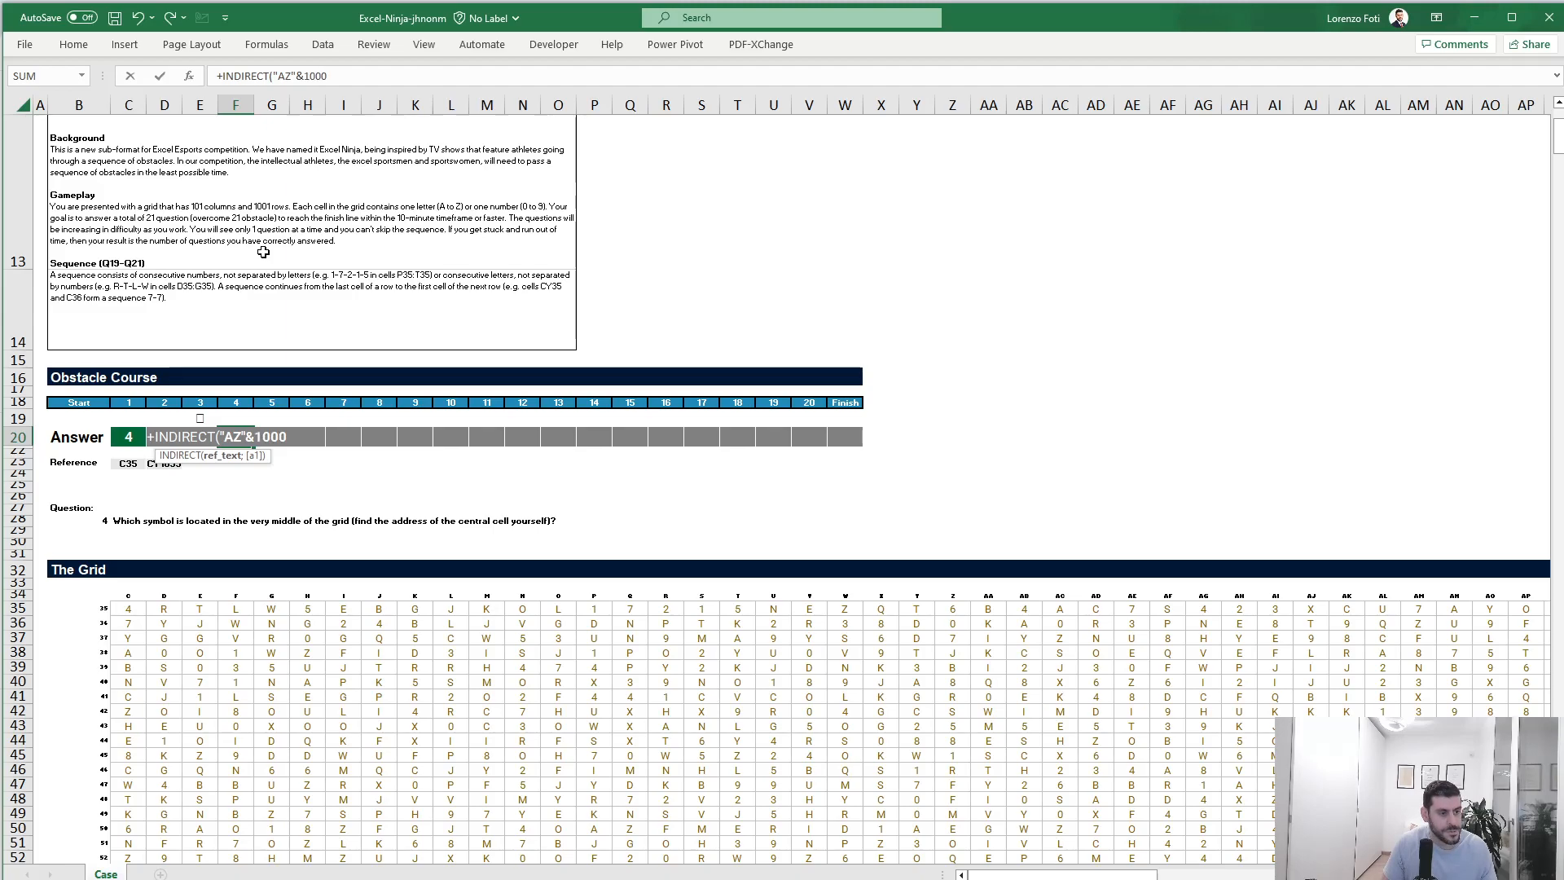
pyautogui.write('0')
pyautogui.write('/2')
pyautogui.write('+35è1')
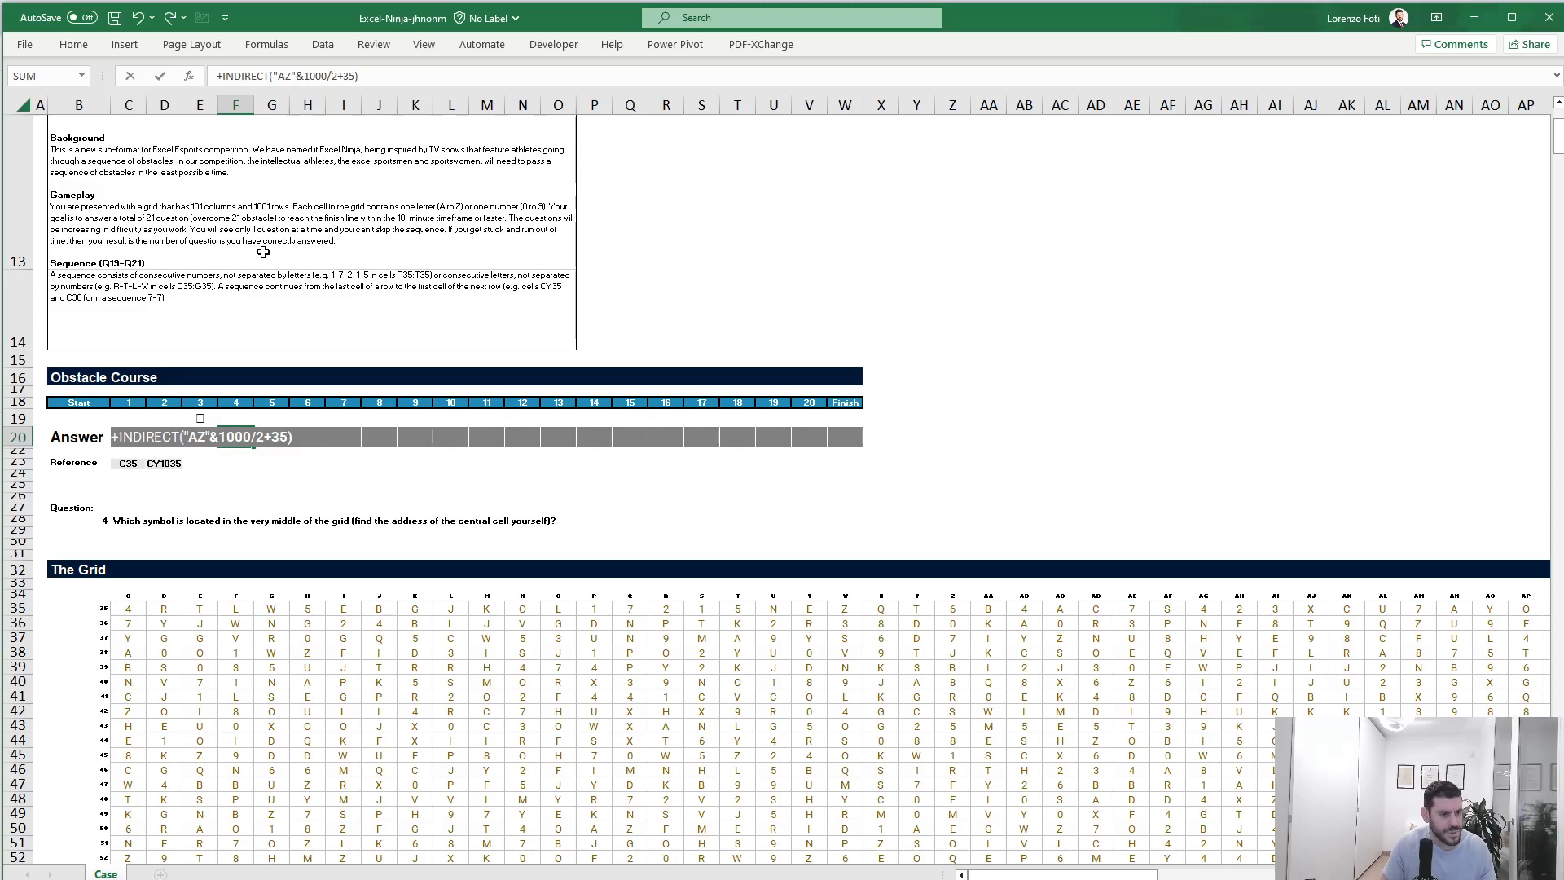
pyautogui.press('BackSpace')
pyautogui.press('BackSpace')
pyautogui.write('è1')
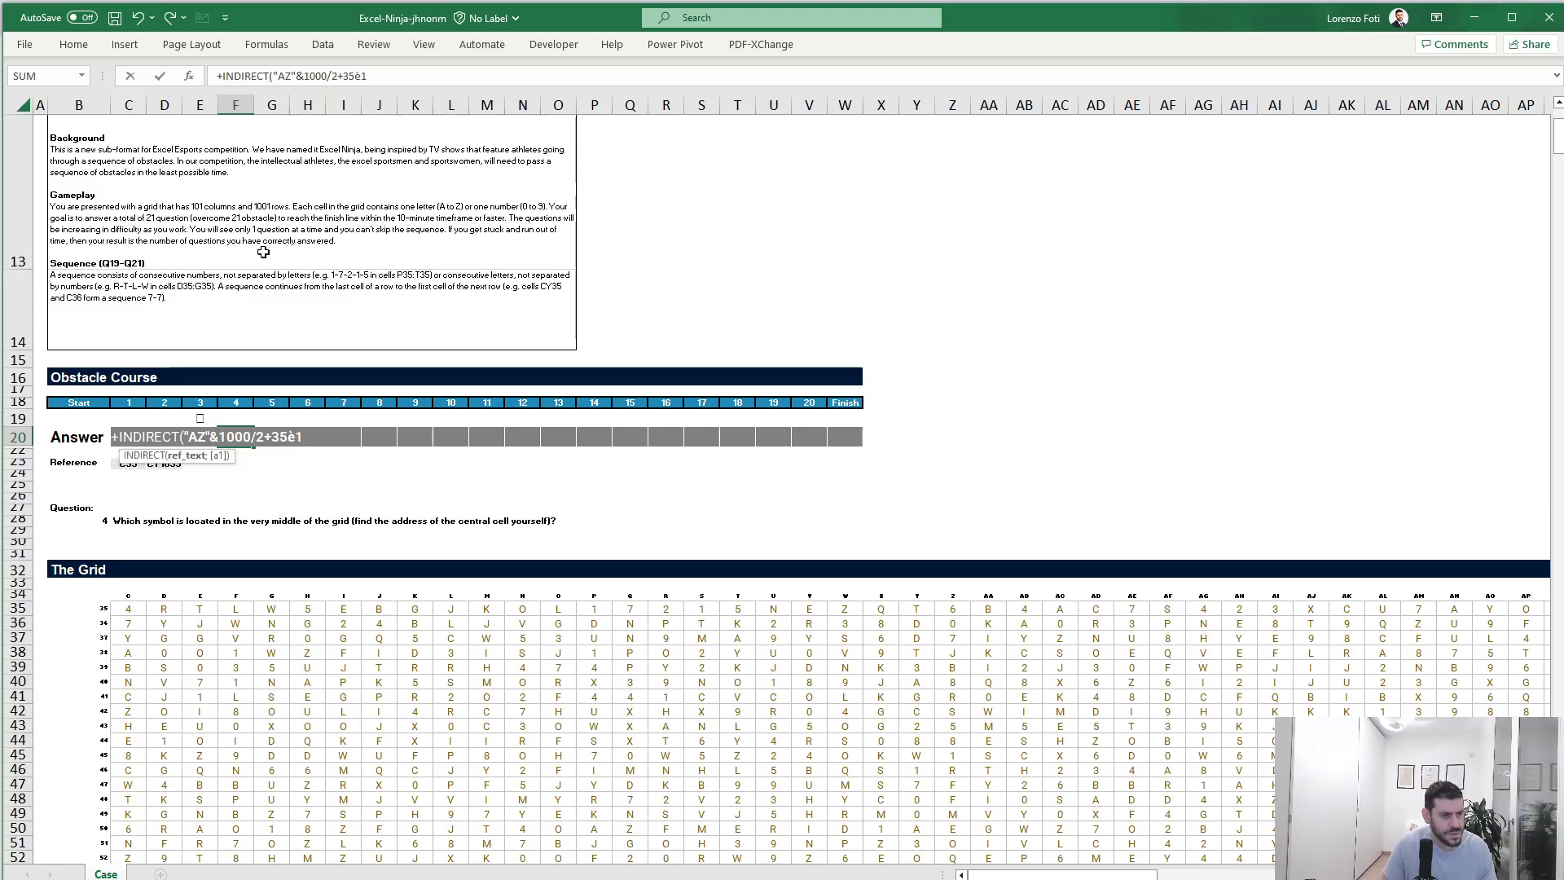
pyautogui.press('BackSpace')
pyautogui.press('BackSpace')
pyautogui.write('+1')
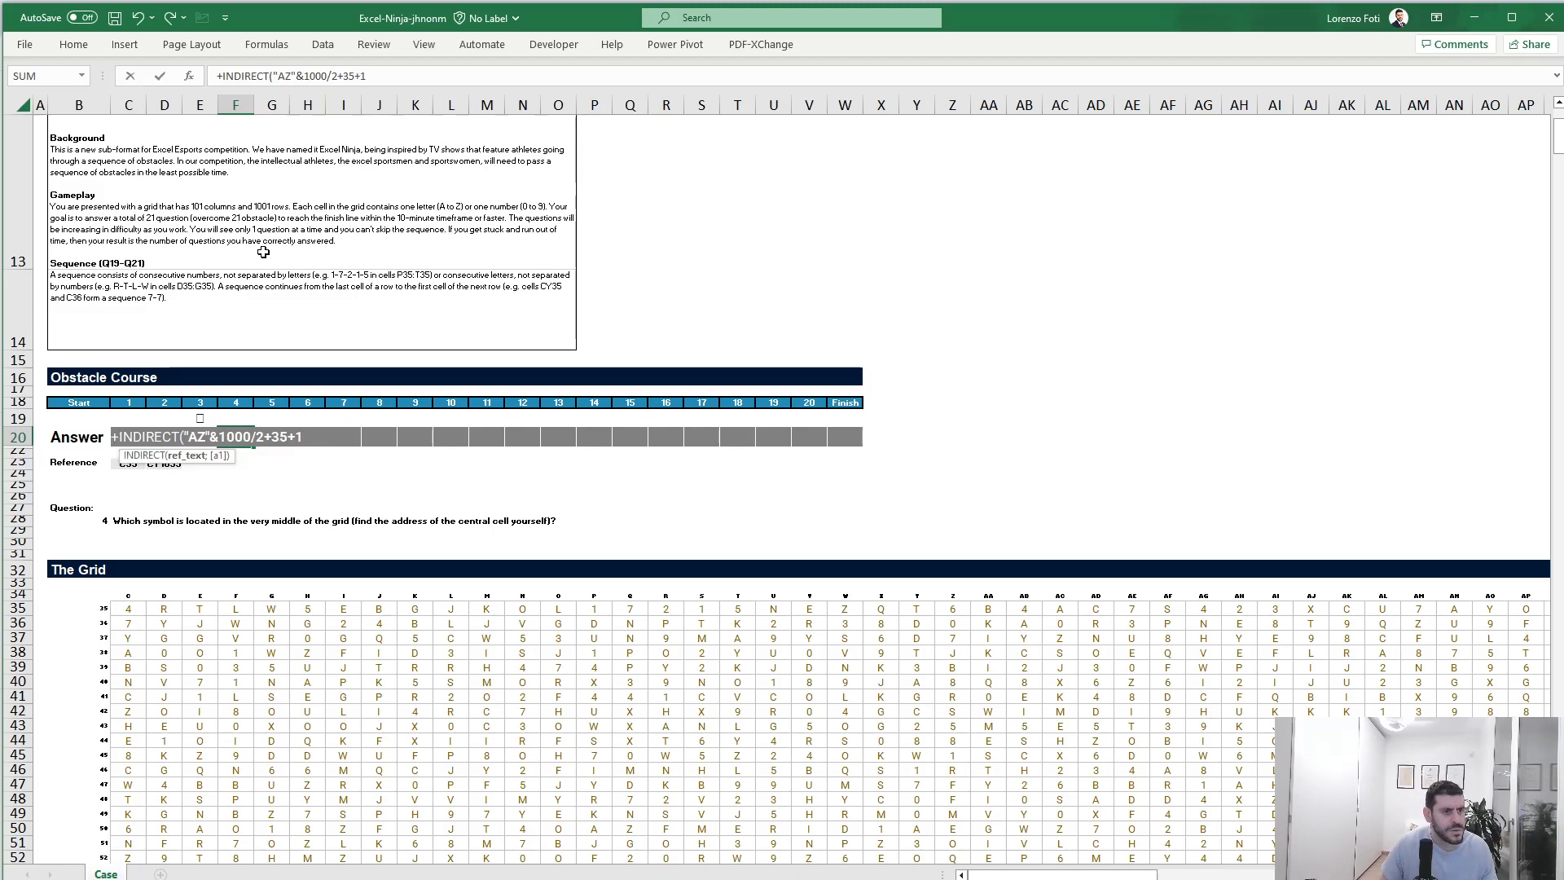
pyautogui.press('Return')
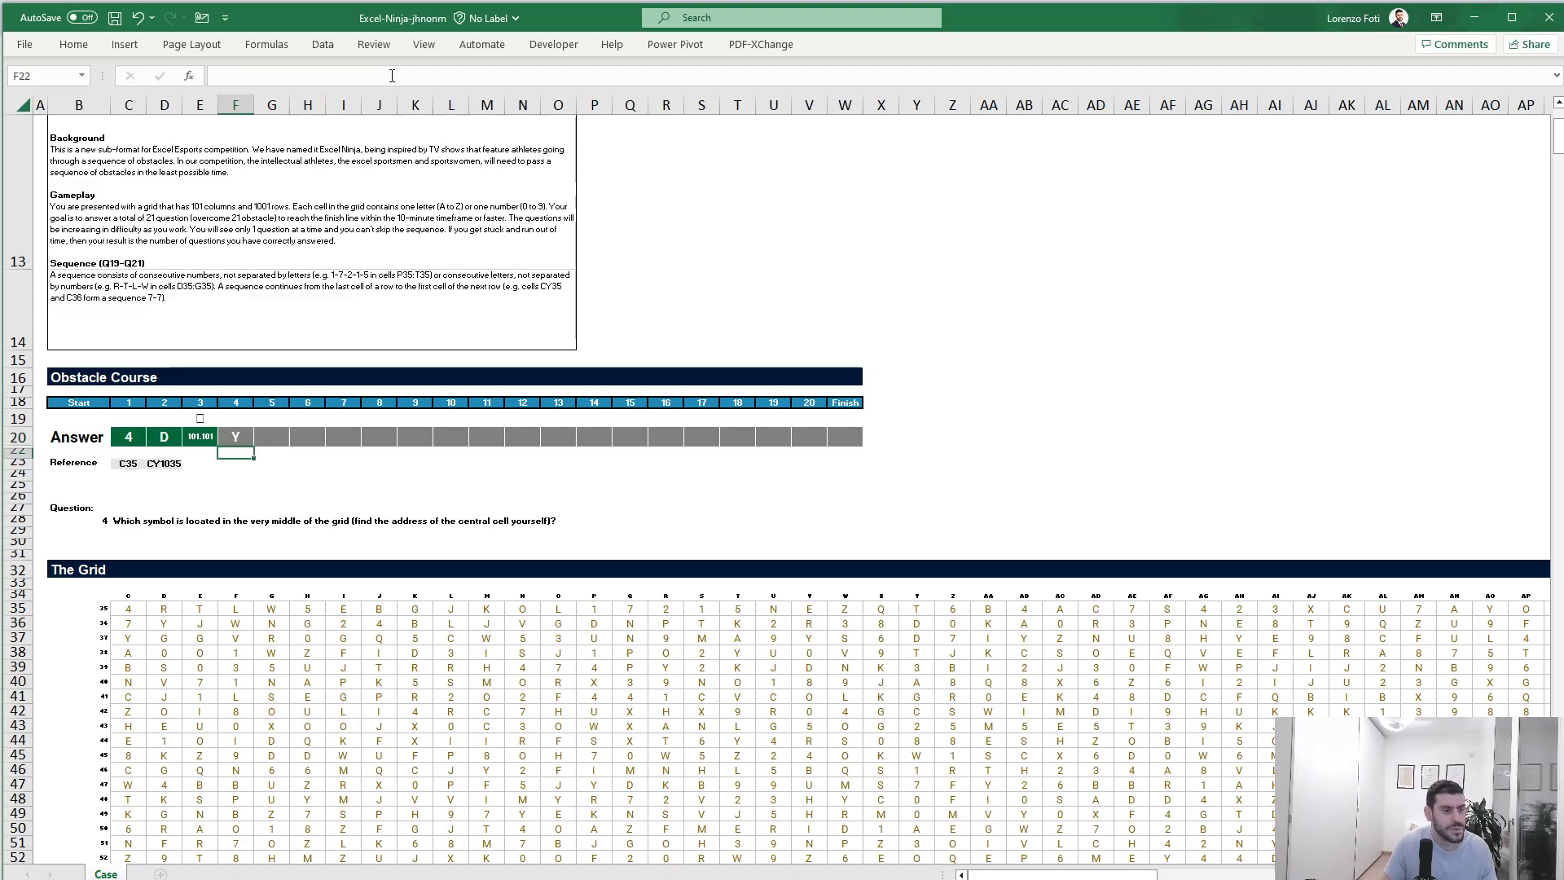
# Step: Check the grid's row numbers in column B and simplify the formula in F20 to =+INDIRECT("AZ"&500+35)
pyautogui.press('Up')
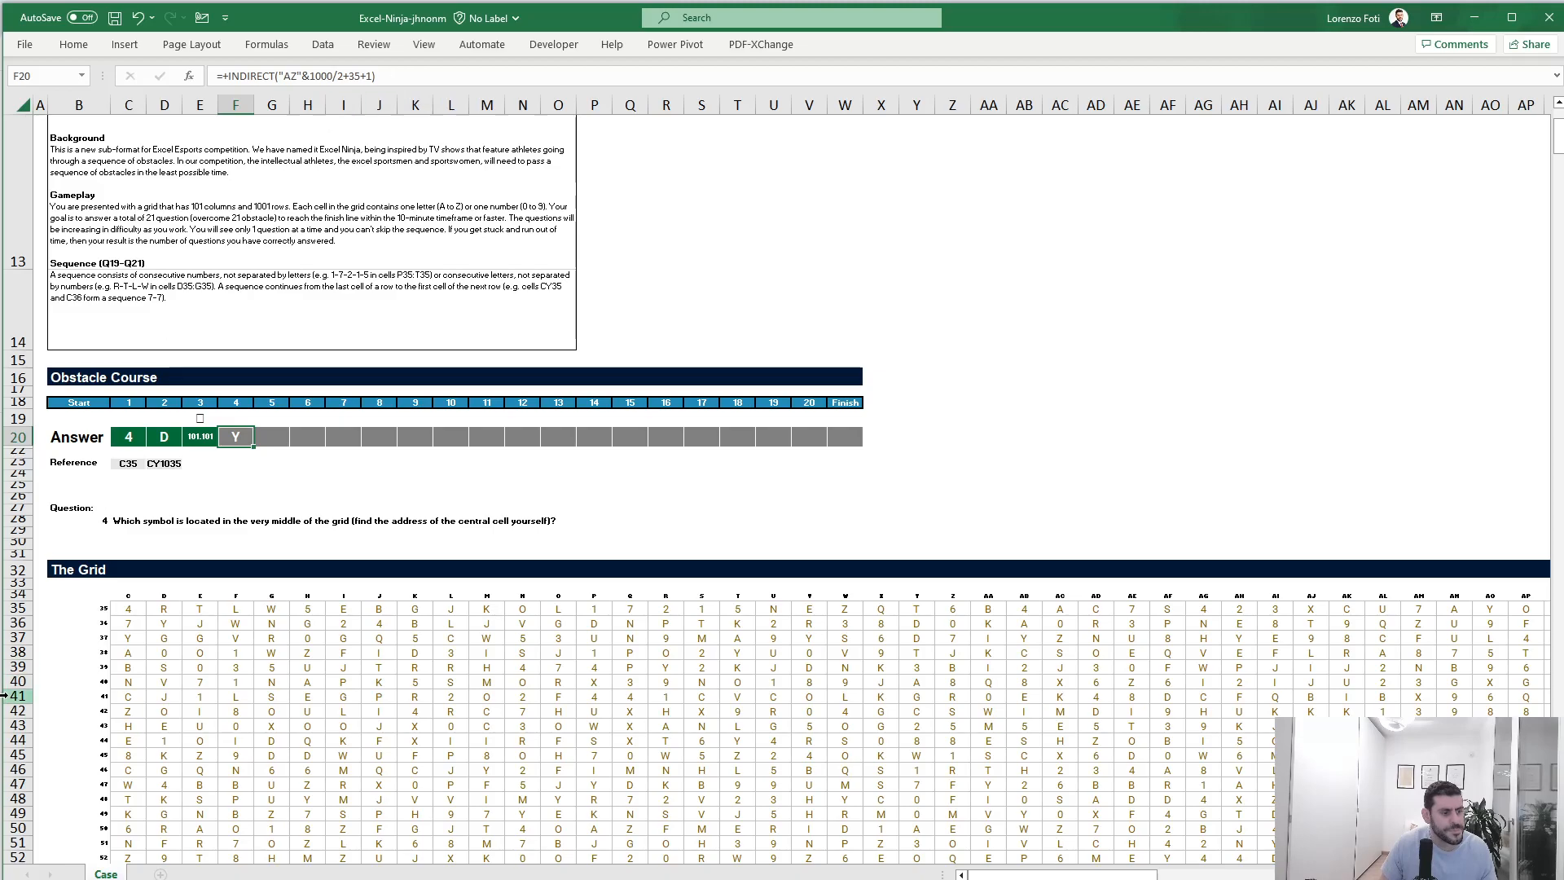
pyautogui.click(94, 607)
pyautogui.hotkey('ctrl', 'shift', 'Down')
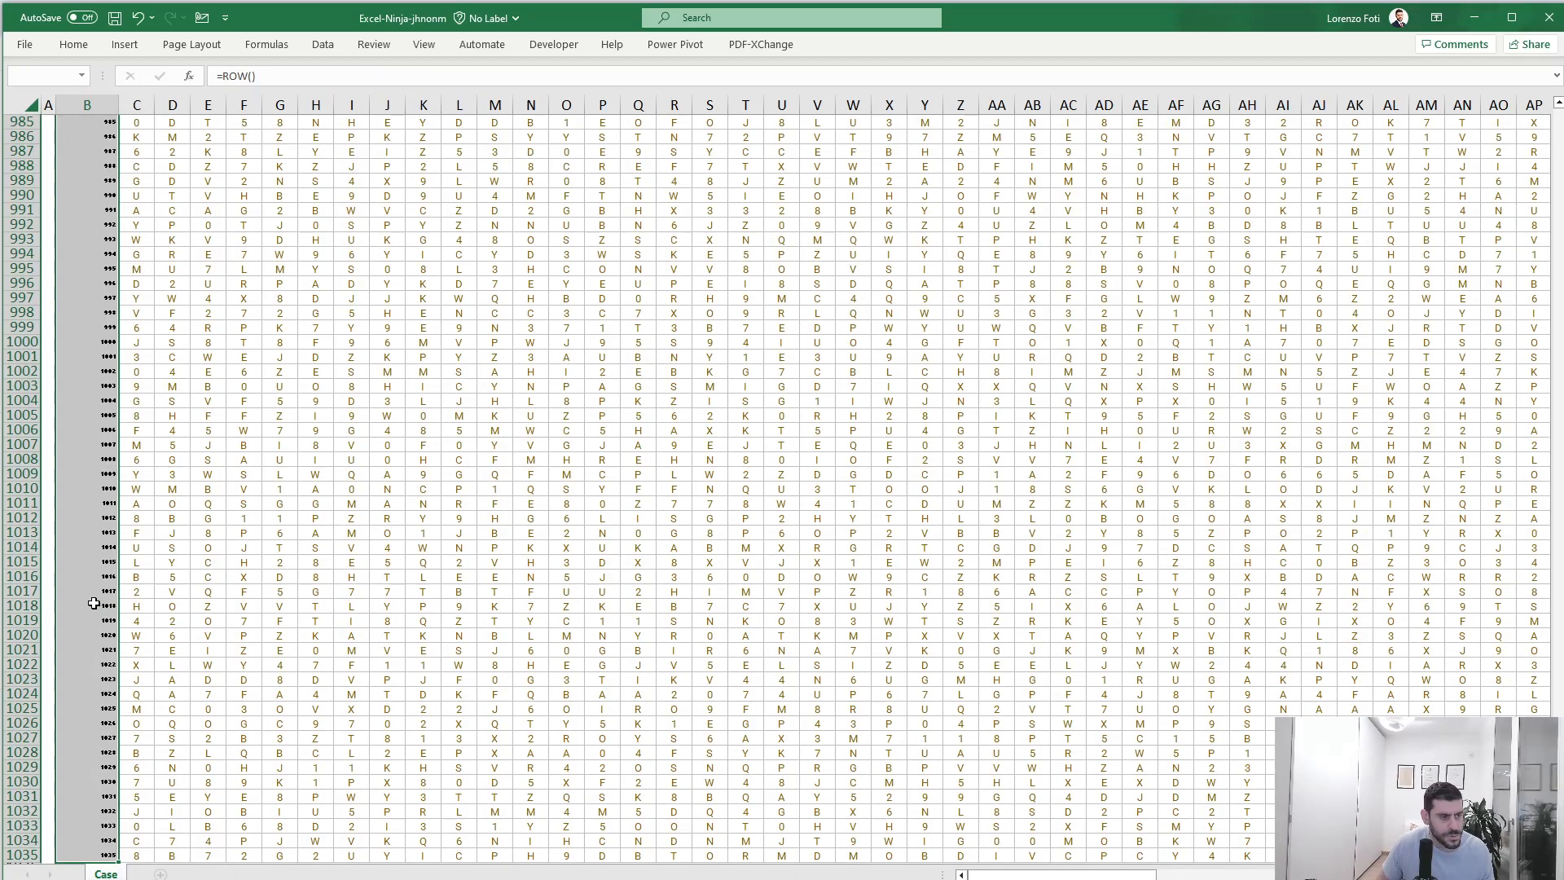
pyautogui.hotkey('ctrl', 'shift', 'Up')
pyautogui.scroll(10, 139, 619)
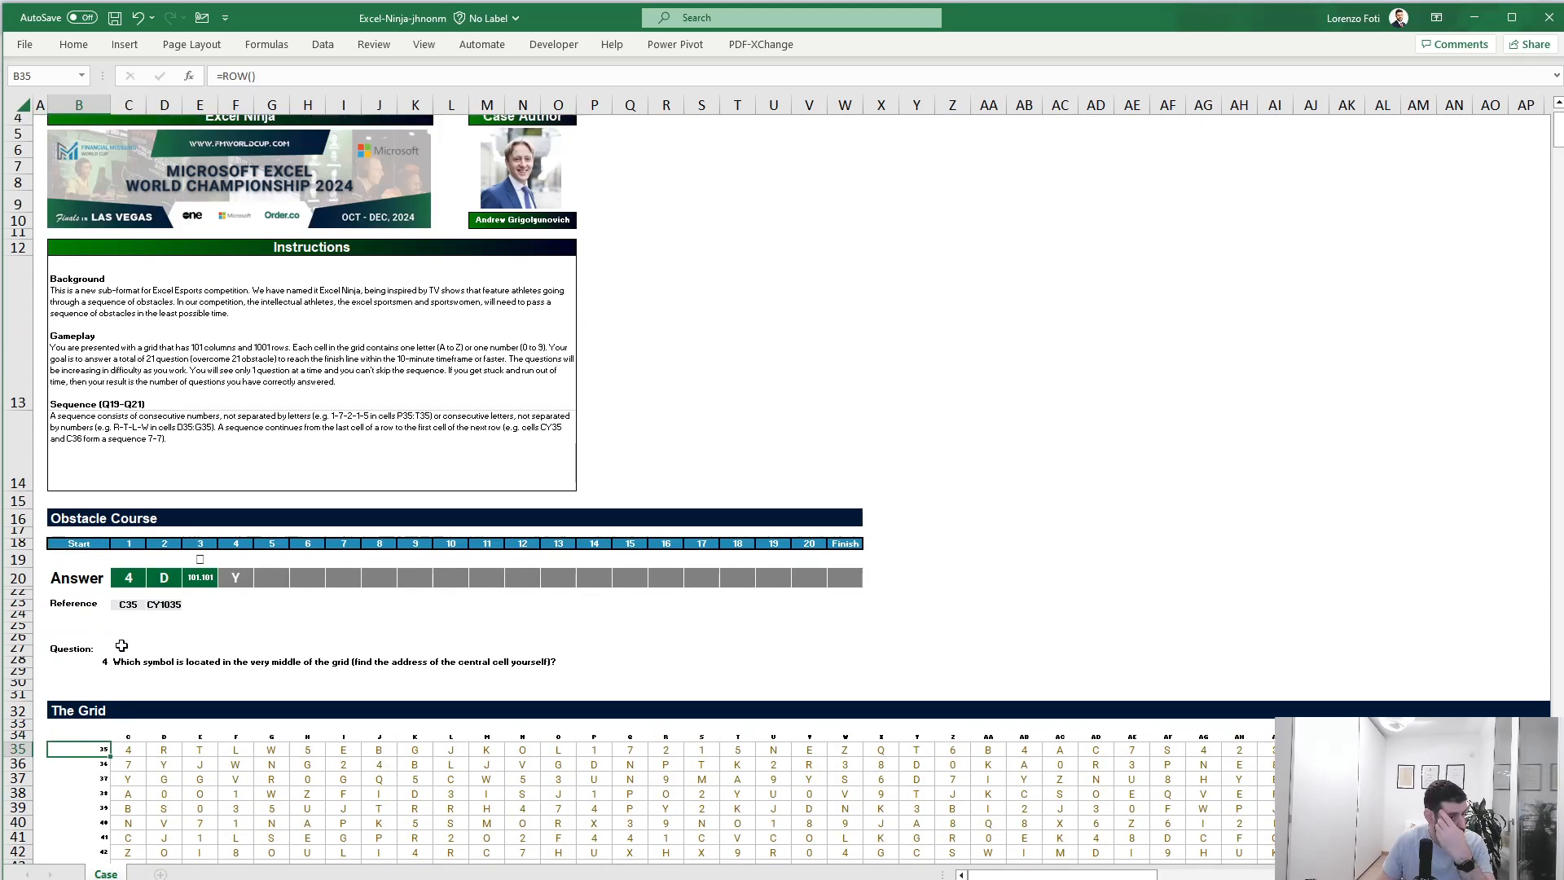
pyautogui.click(201, 577)
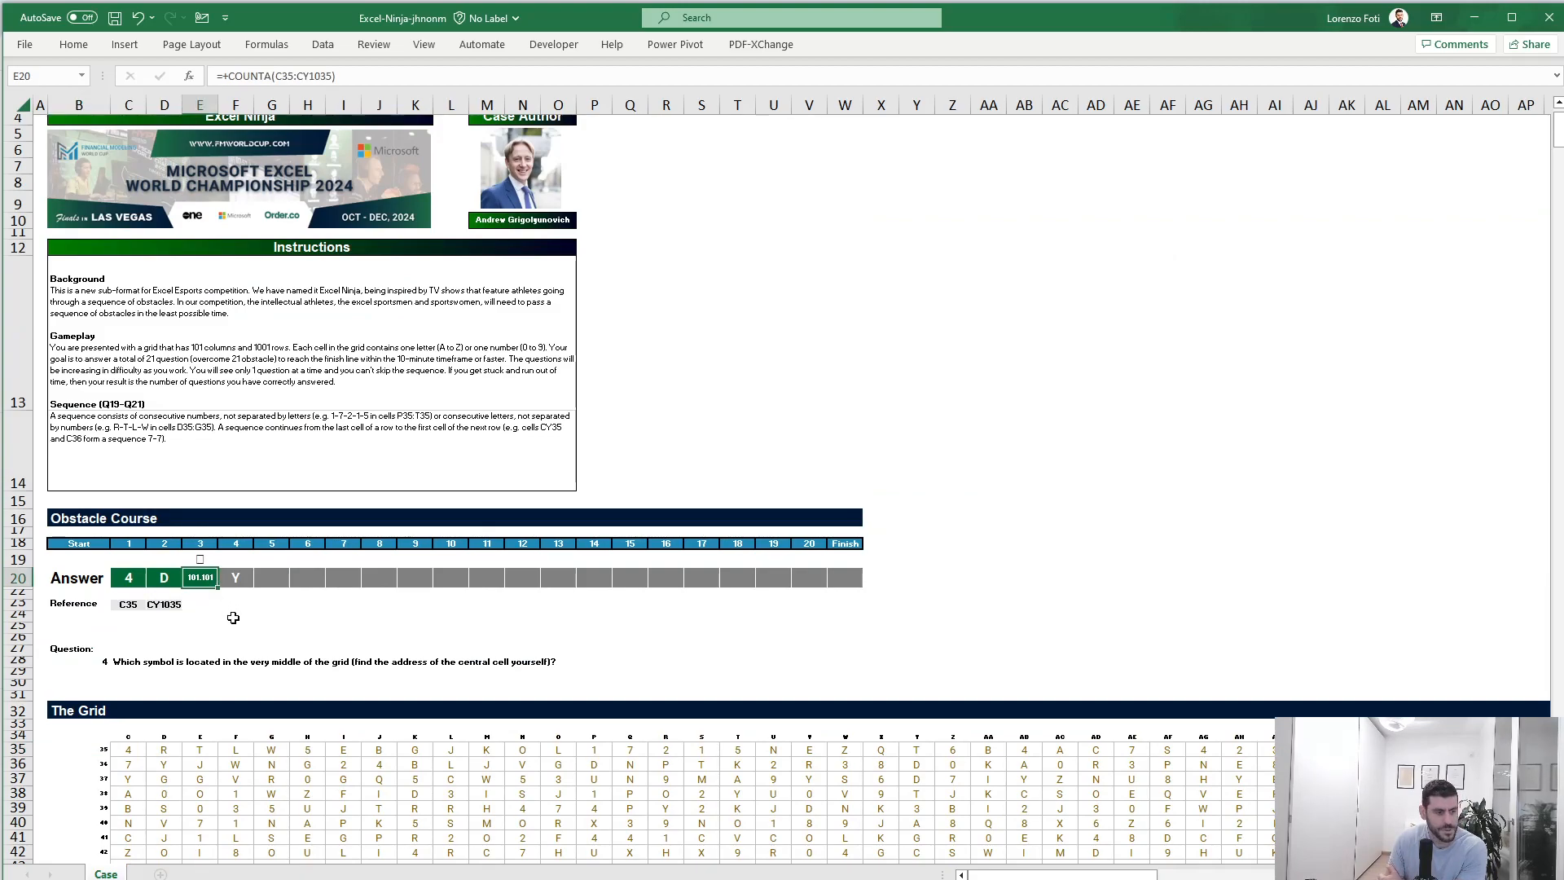
pyautogui.click(236, 577)
pyautogui.moveTo(343, 76); pyautogui.dragTo(310, 76)
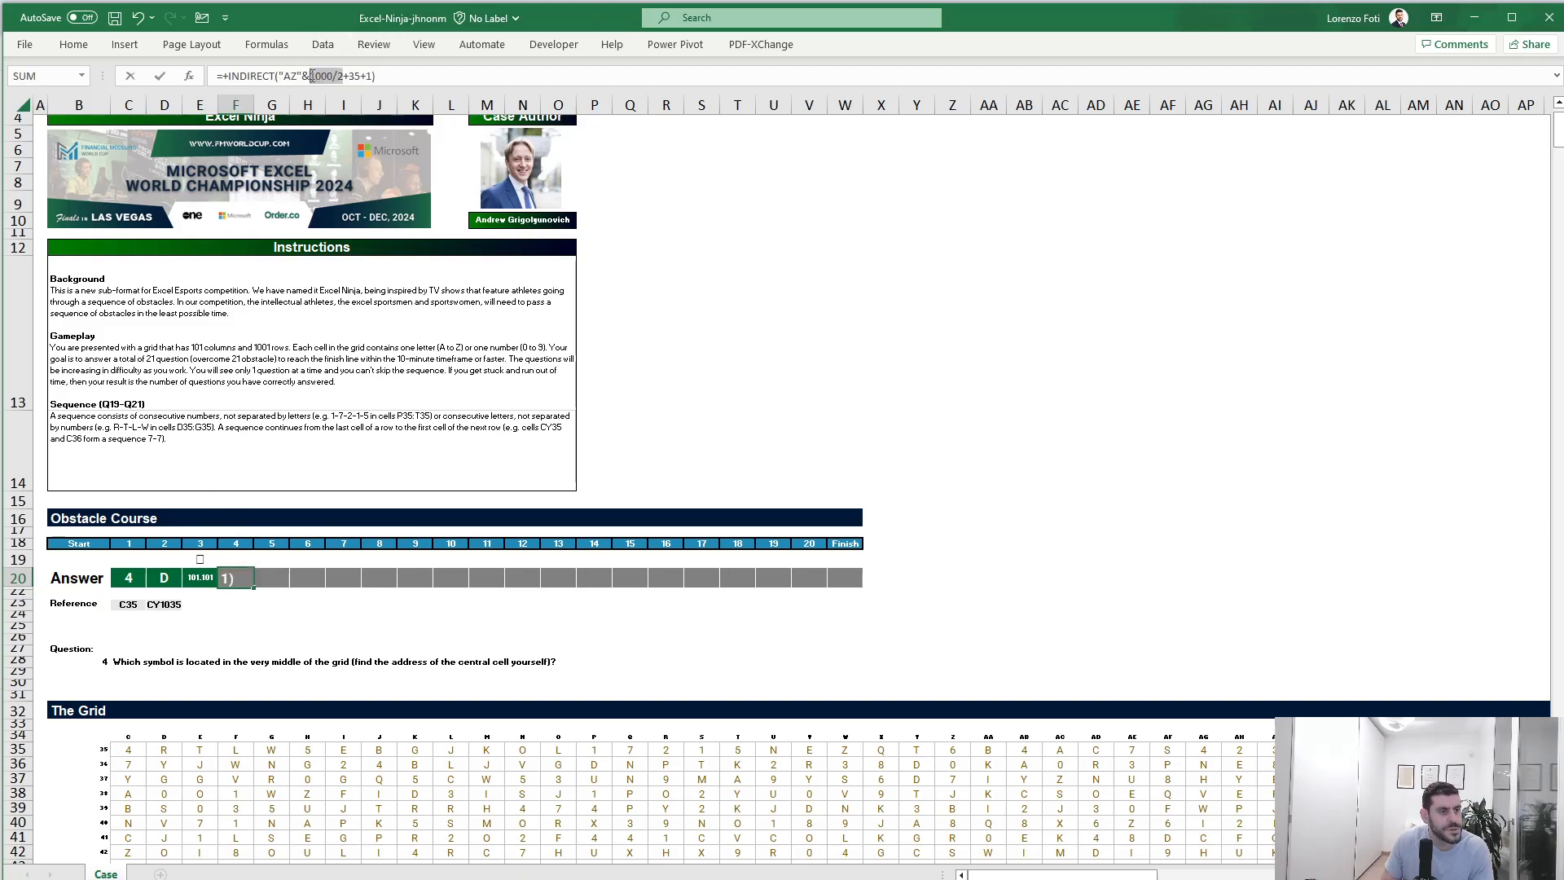
pyautogui.write('500')
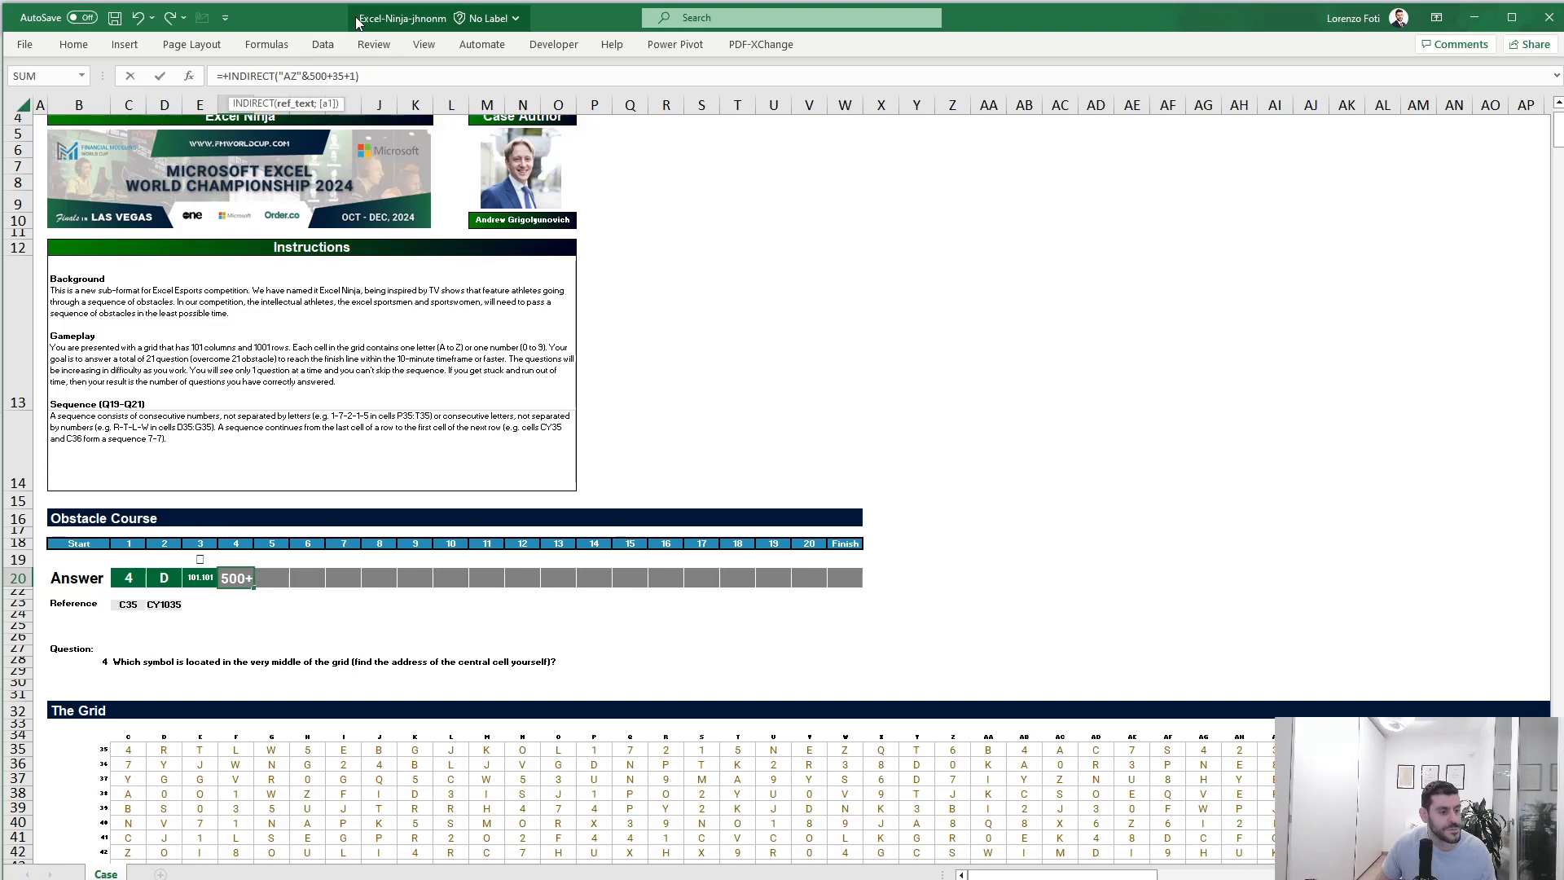
pyautogui.press('Right')
pyautogui.press('Right')
pyautogui.press('Right')
pyautogui.press('Right')
pyautogui.press('Right')
pyautogui.press('BackSpace')
pyautogui.press('BackSpace')
pyautogui.hotkey('ctrl', 'Return')
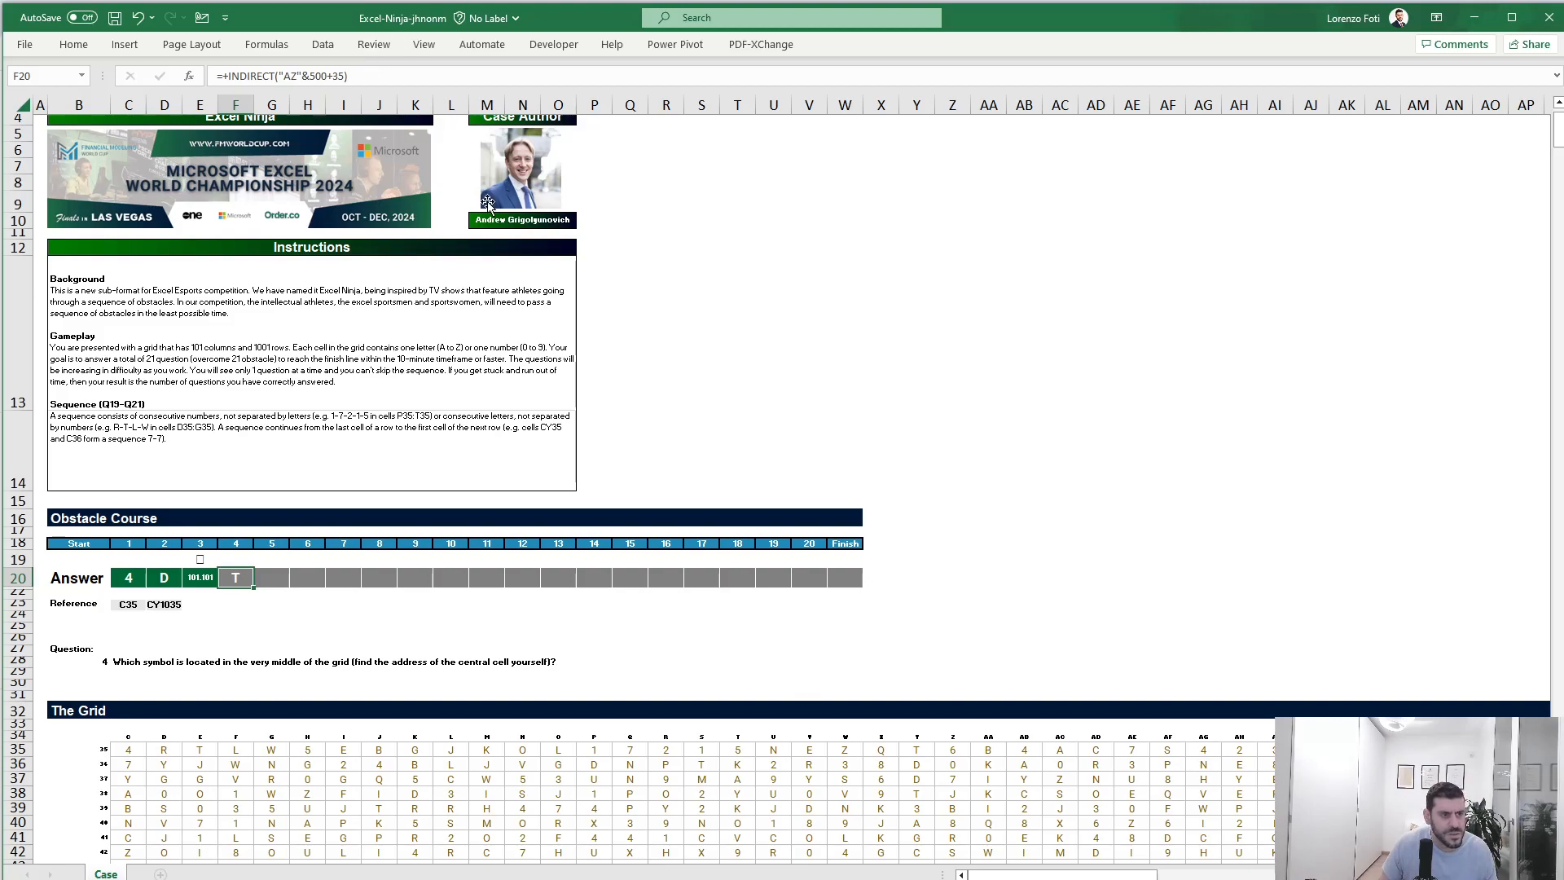
# Step: Replace the column letters AZ in F20's INDIRECT formula with those of the grid's middle column
pyautogui.moveTo(1095, 874)
pyautogui.mouseDown()
pyautogui.moveTo(1178, 877)
pyautogui.moveTo(1095, 877)
pyautogui.mouseUp()
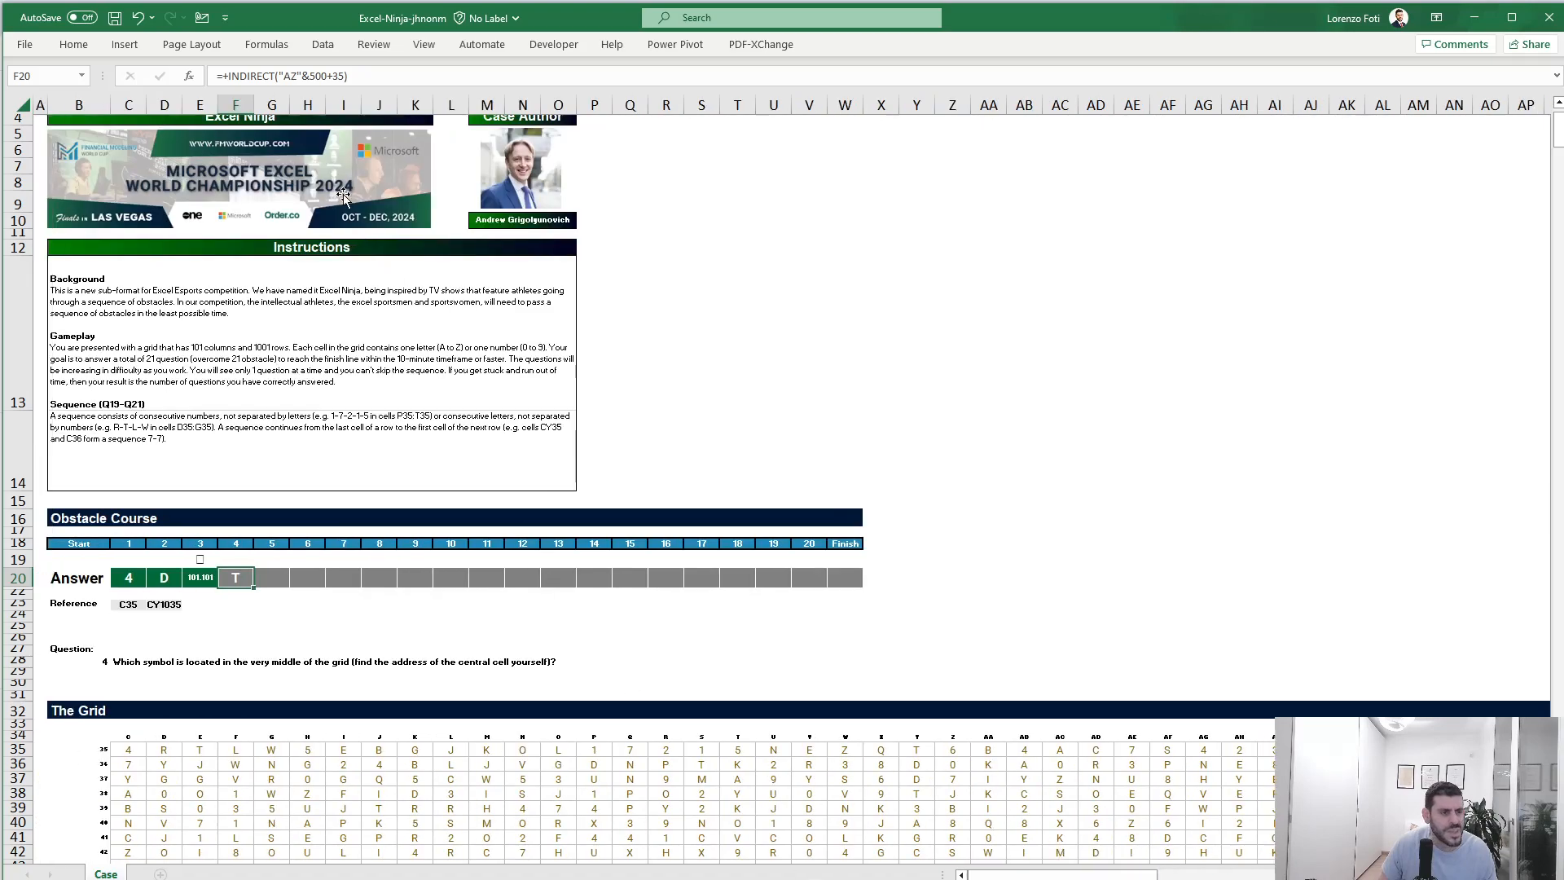
pyautogui.click(287, 76)
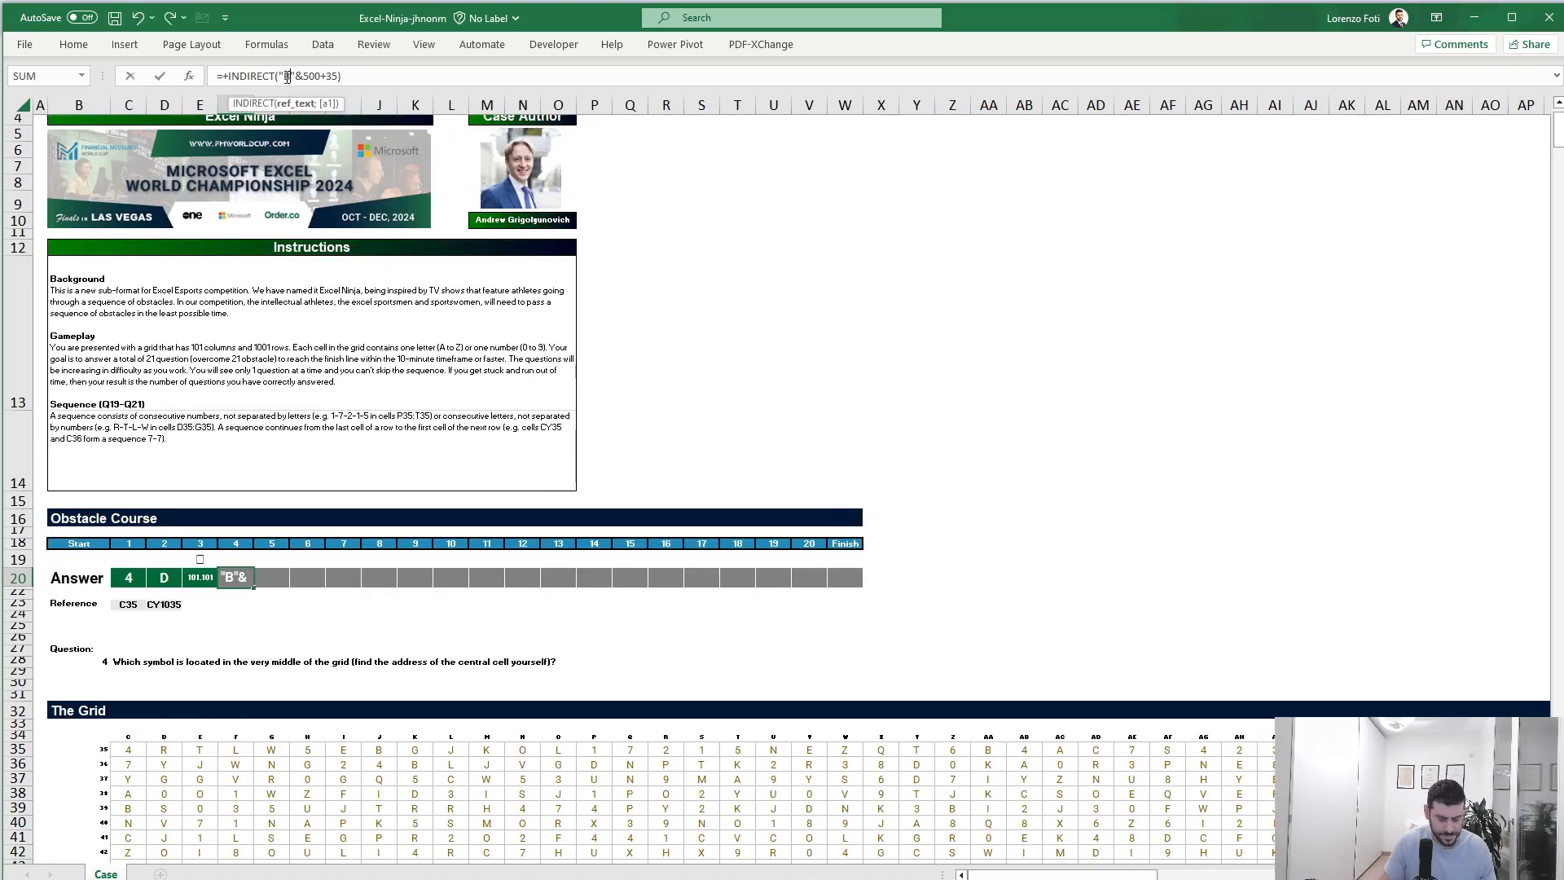
pyautogui.press('Return')
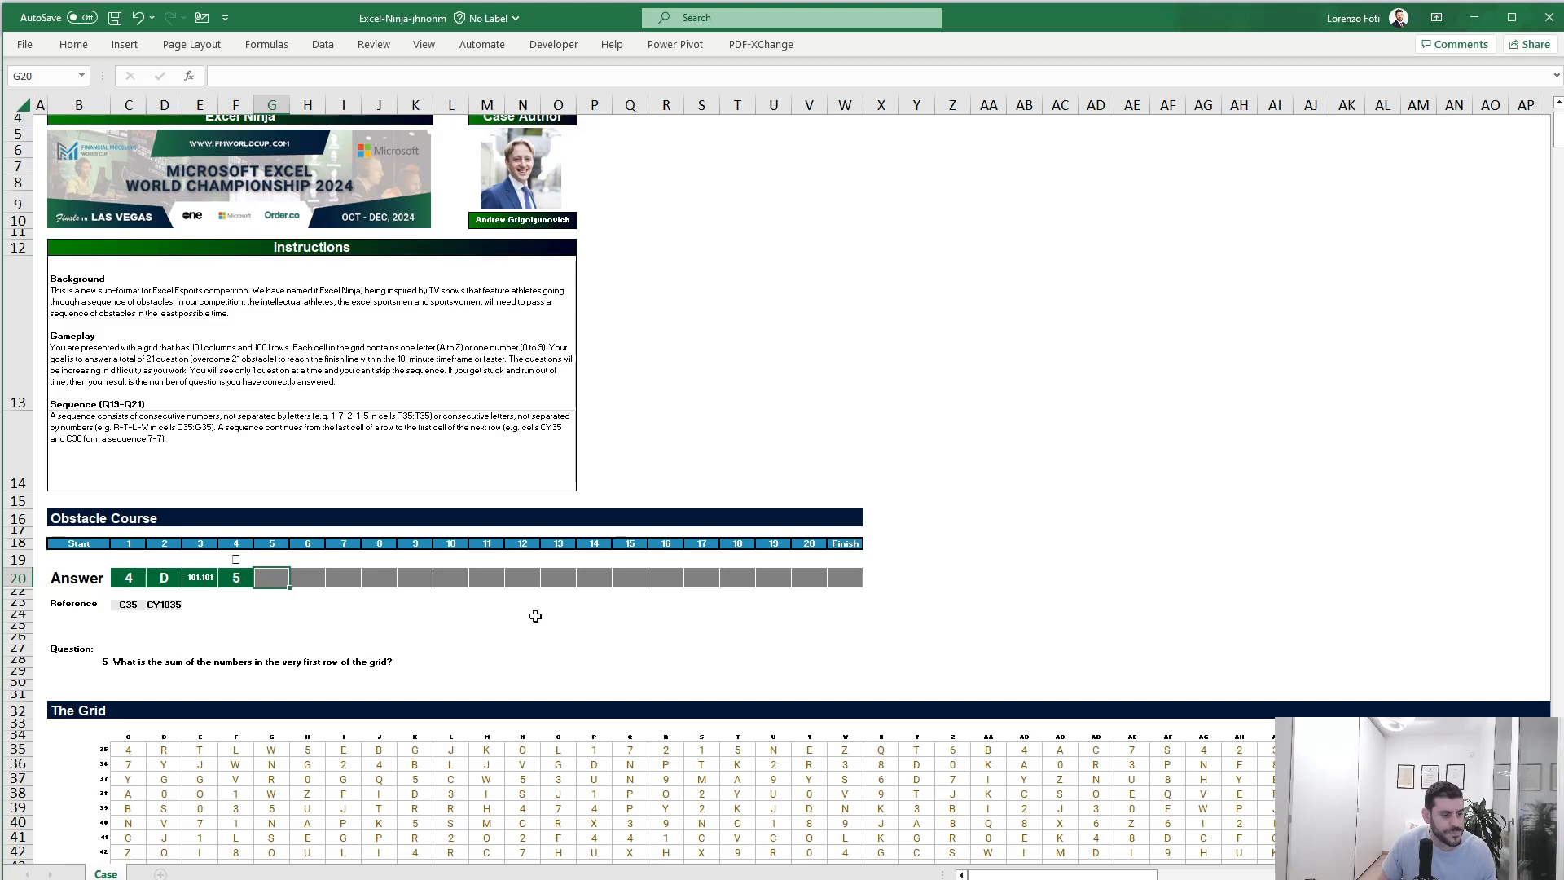
# Step: Begin a REDUCE formula in G20 for question 5 with initial value 0, array C35:CY35 and a LAMBDA with parameters a and v
pyautogui.write('+')
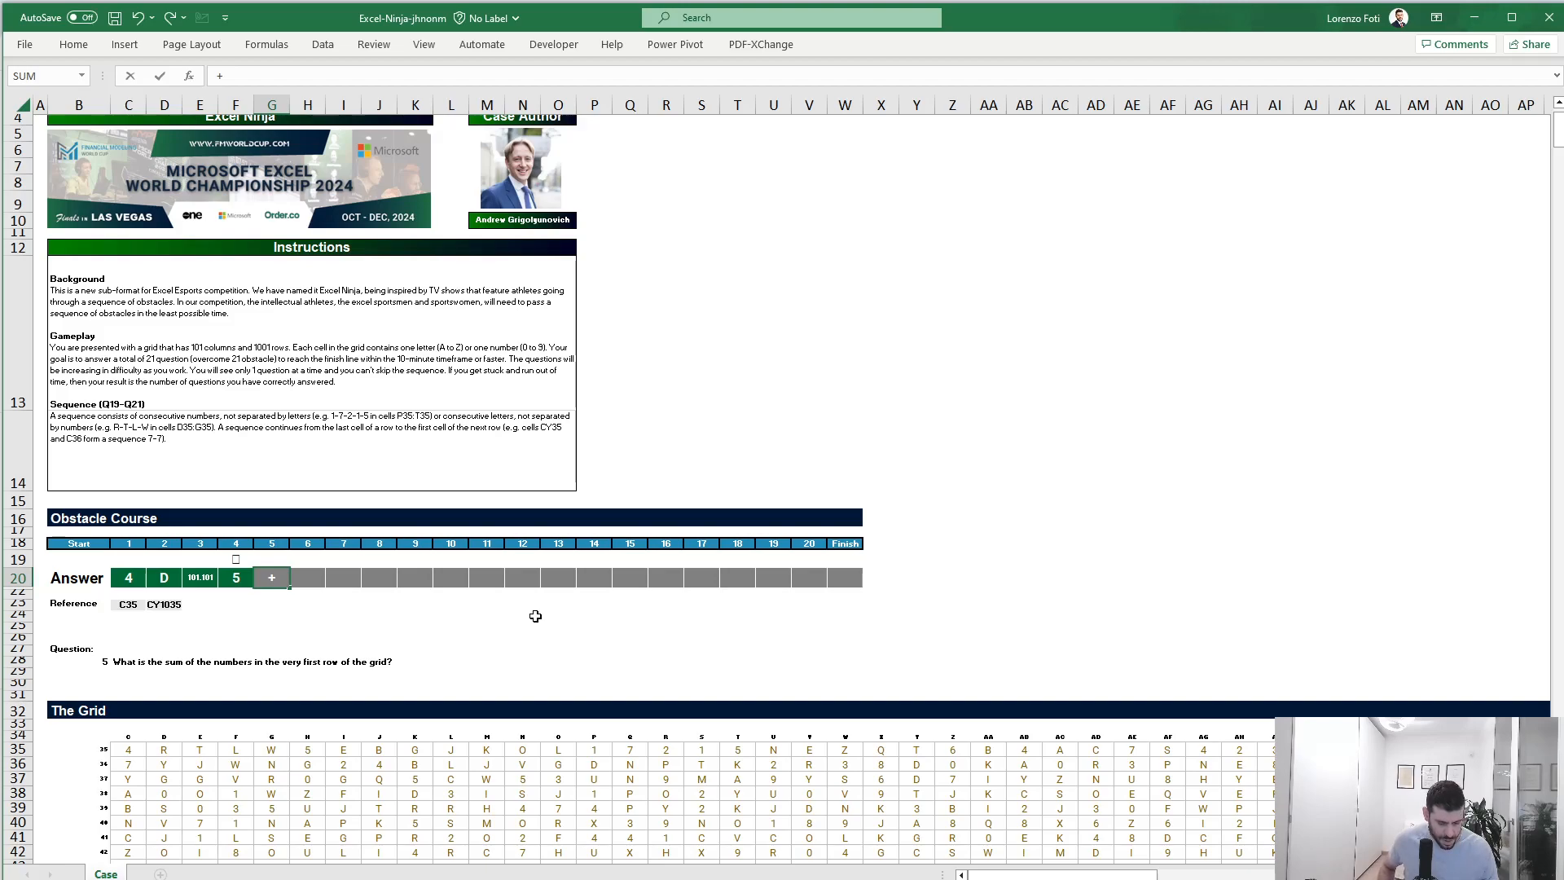
pyautogui.write('REDUCE(')
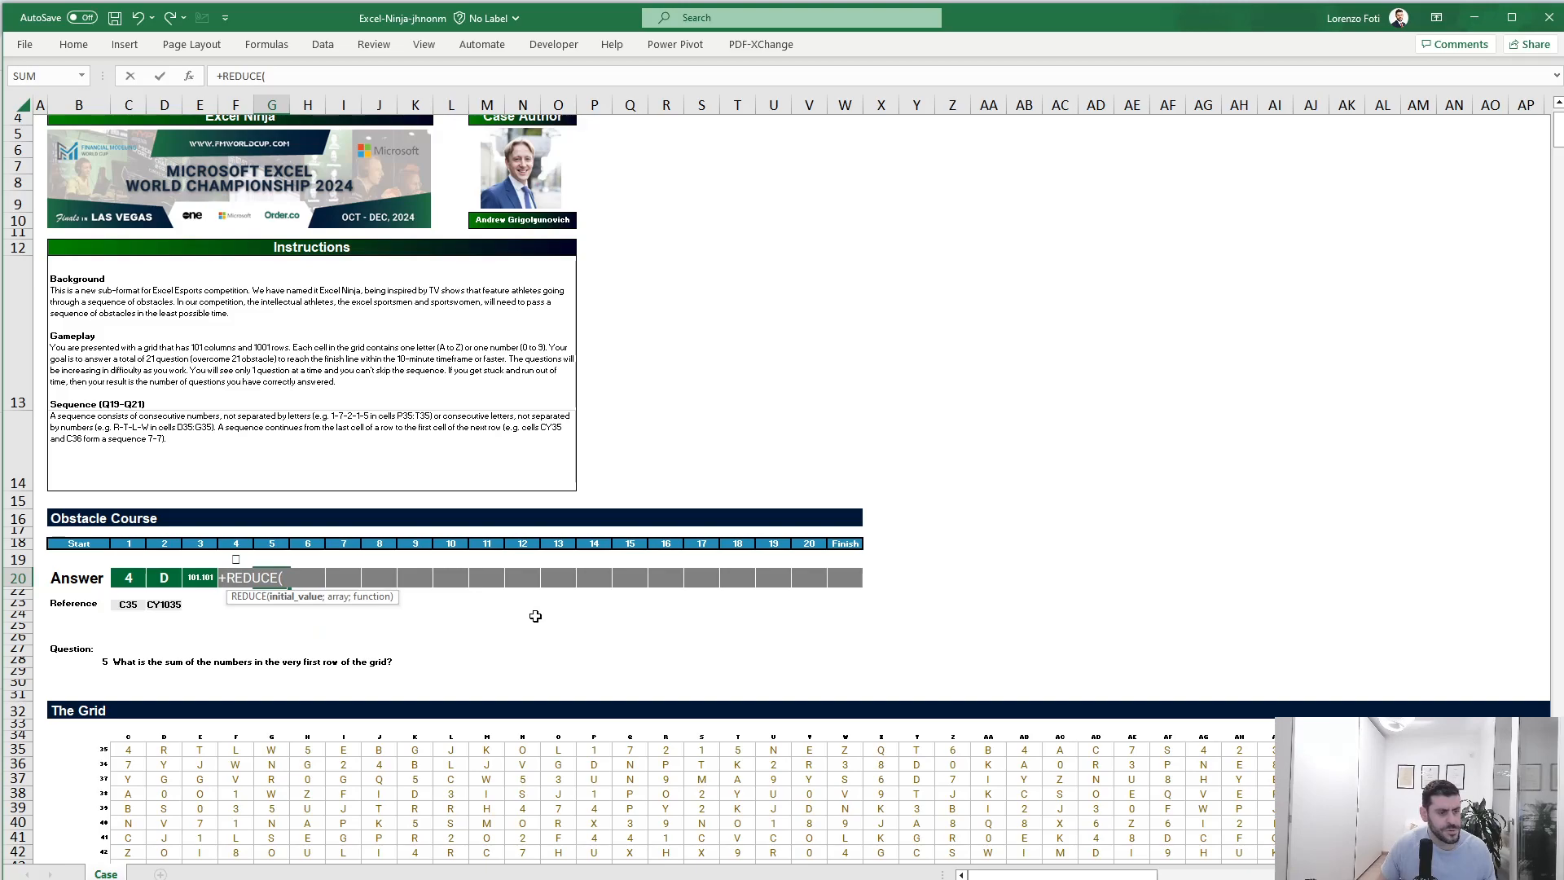
pyautogui.write('0;')
pyautogui.click(129, 748)
pyautogui.hotkey('ctrl', 'shift', 'Right')
pyautogui.write(';lam')
pyautogui.press('Tab')
pyautogui.write('a;v;')
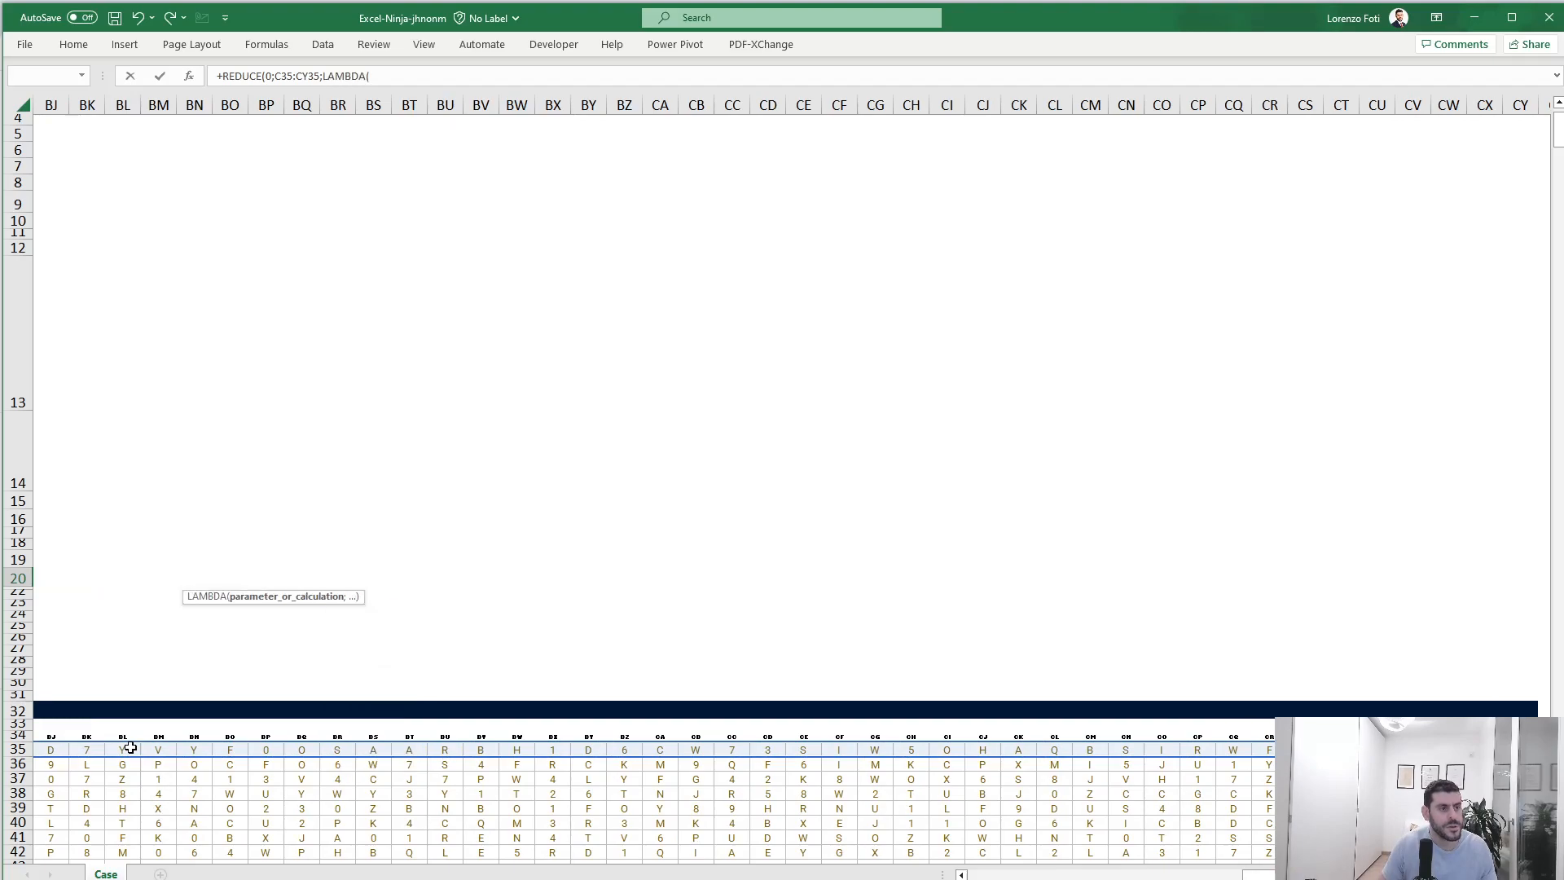
# Step: Give the LAMBDA an IF whose test is NOT(ISERROR(NUMBERVALUE(v))), so only numeric cells qualify
pyautogui.write('if')
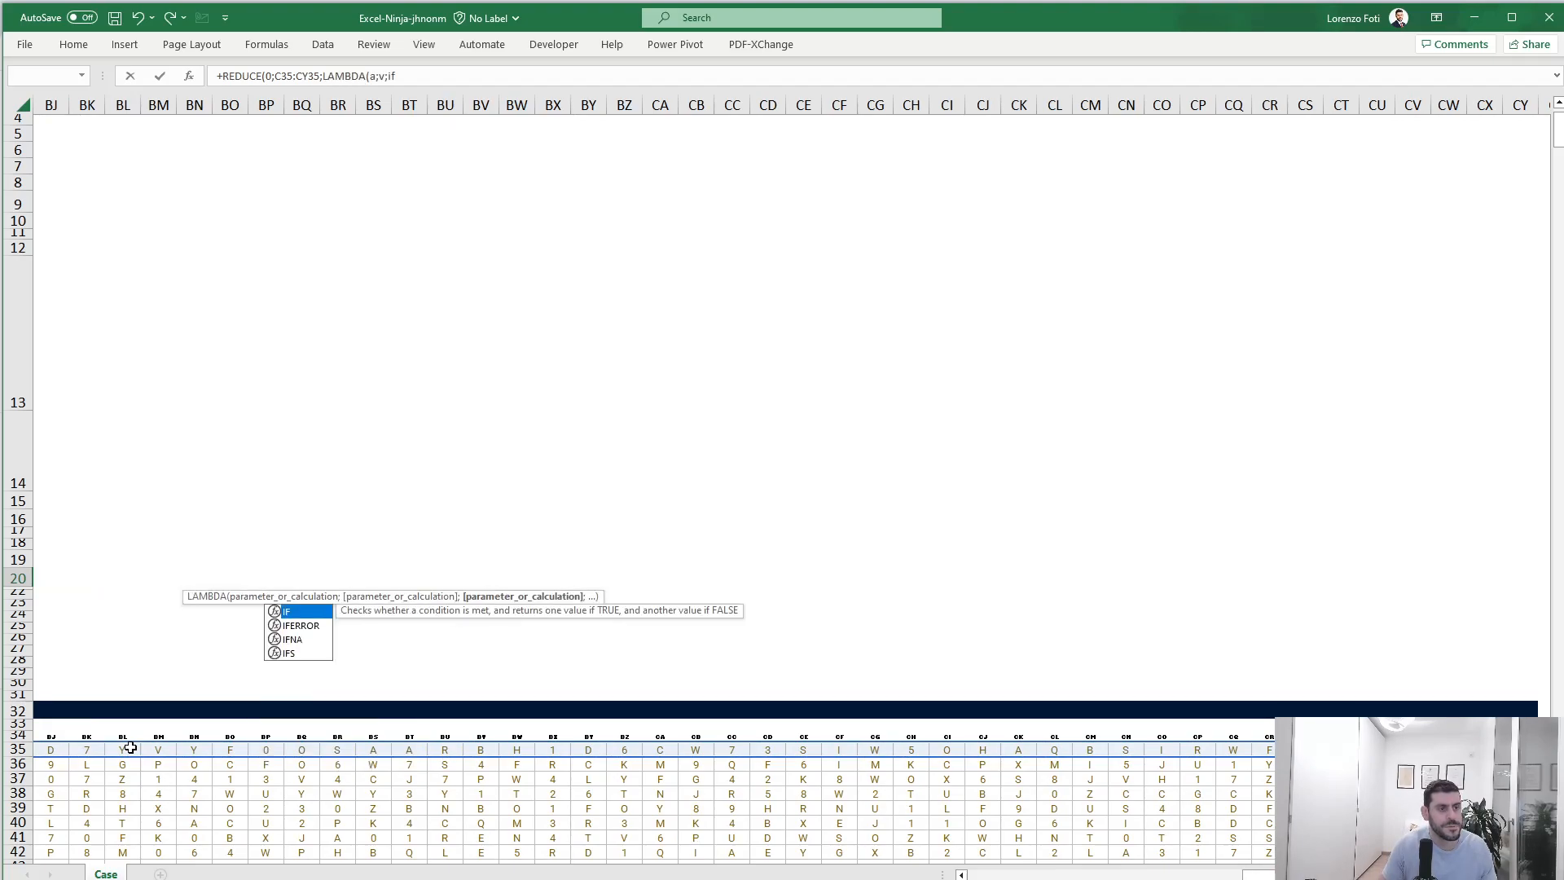
pyautogui.write('(not/(i')
pyautogui.press('BackSpace')
pyautogui.press('BackSpace')
pyautogui.write('(iser')
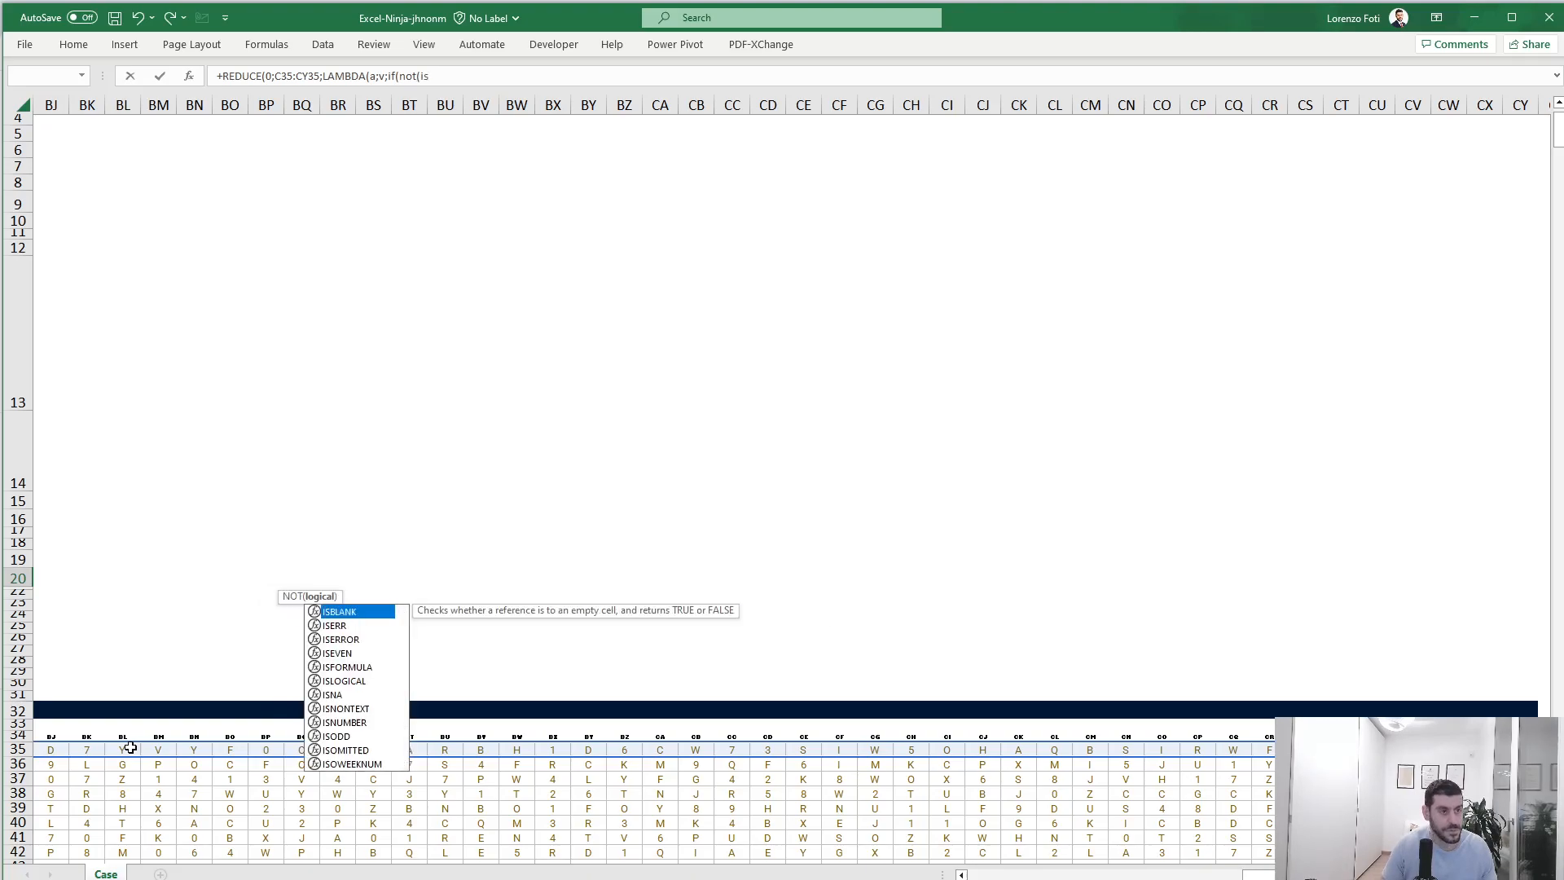
pyautogui.press('Down')
pyautogui.press('Tab')
pyautogui.write('nu')
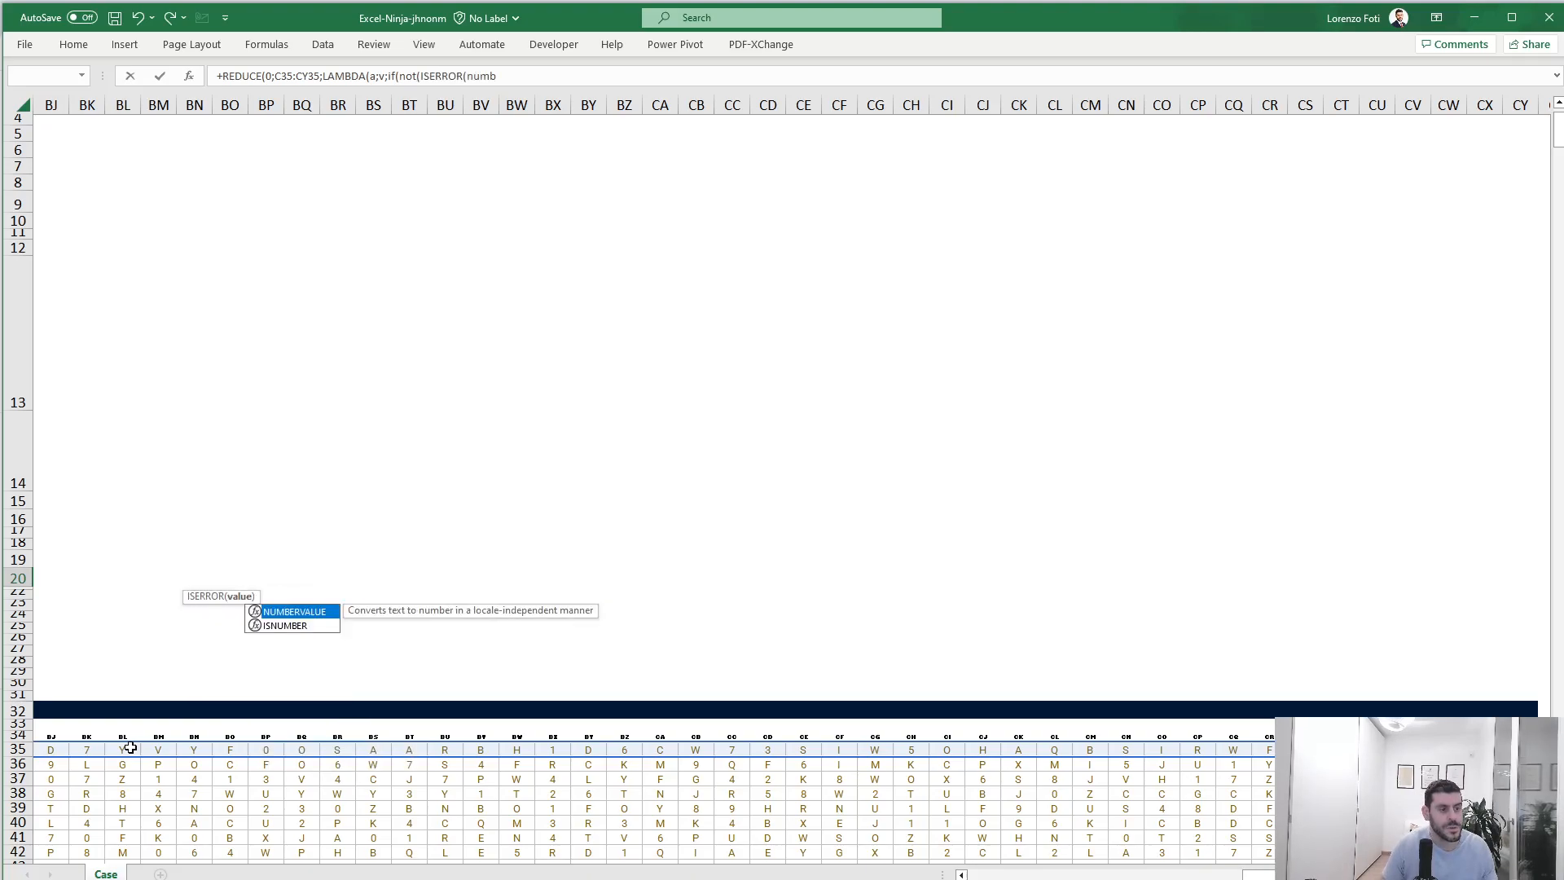
pyautogui.press('Tab')
pyautogui.write('v')
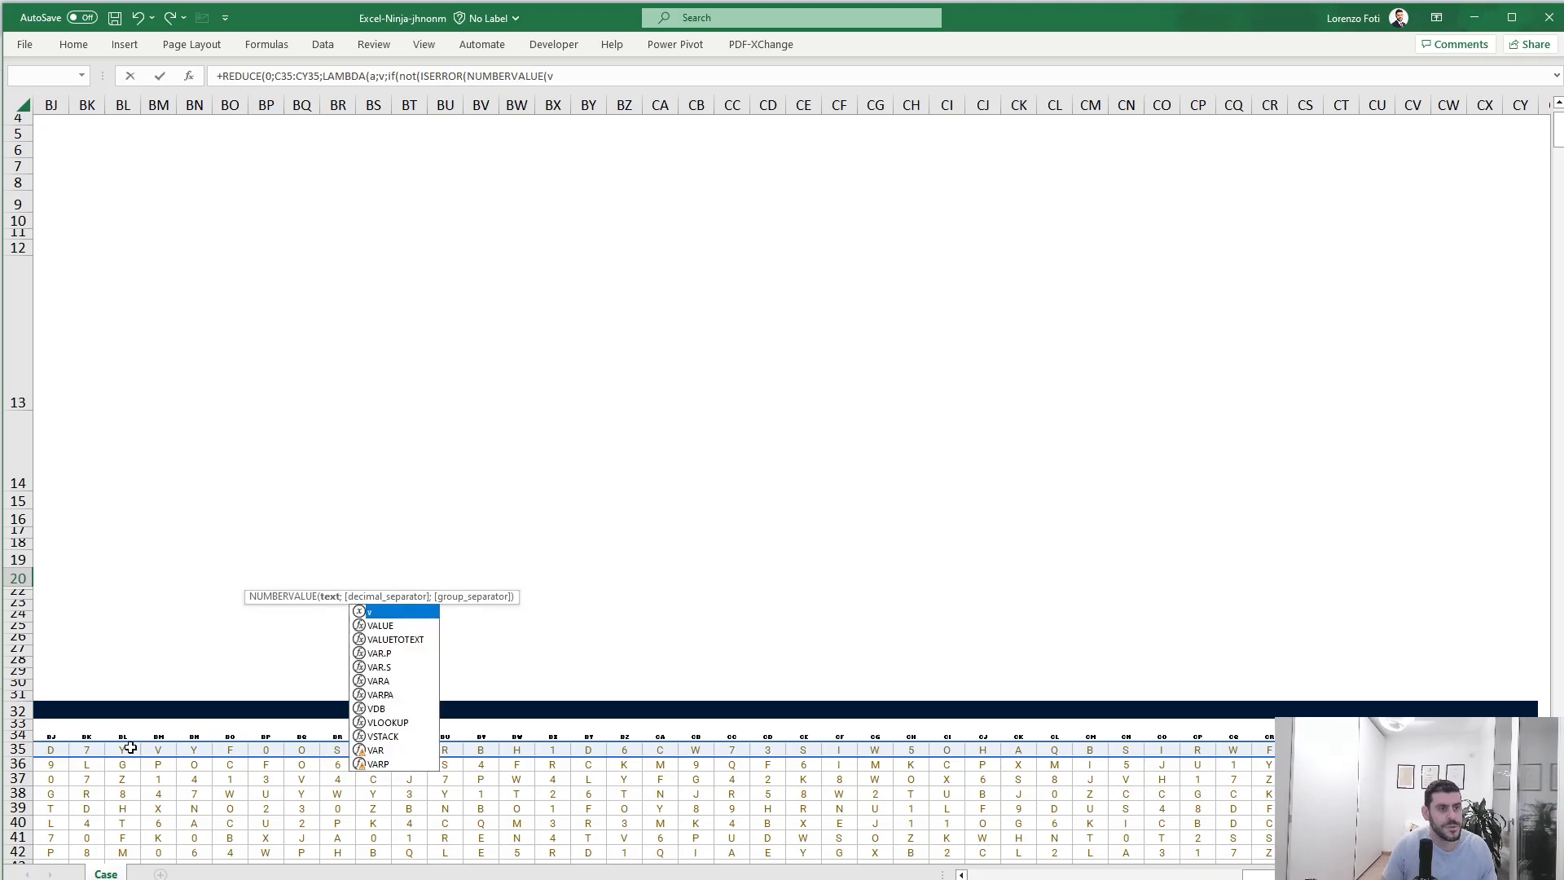
pyautogui.write(')))')
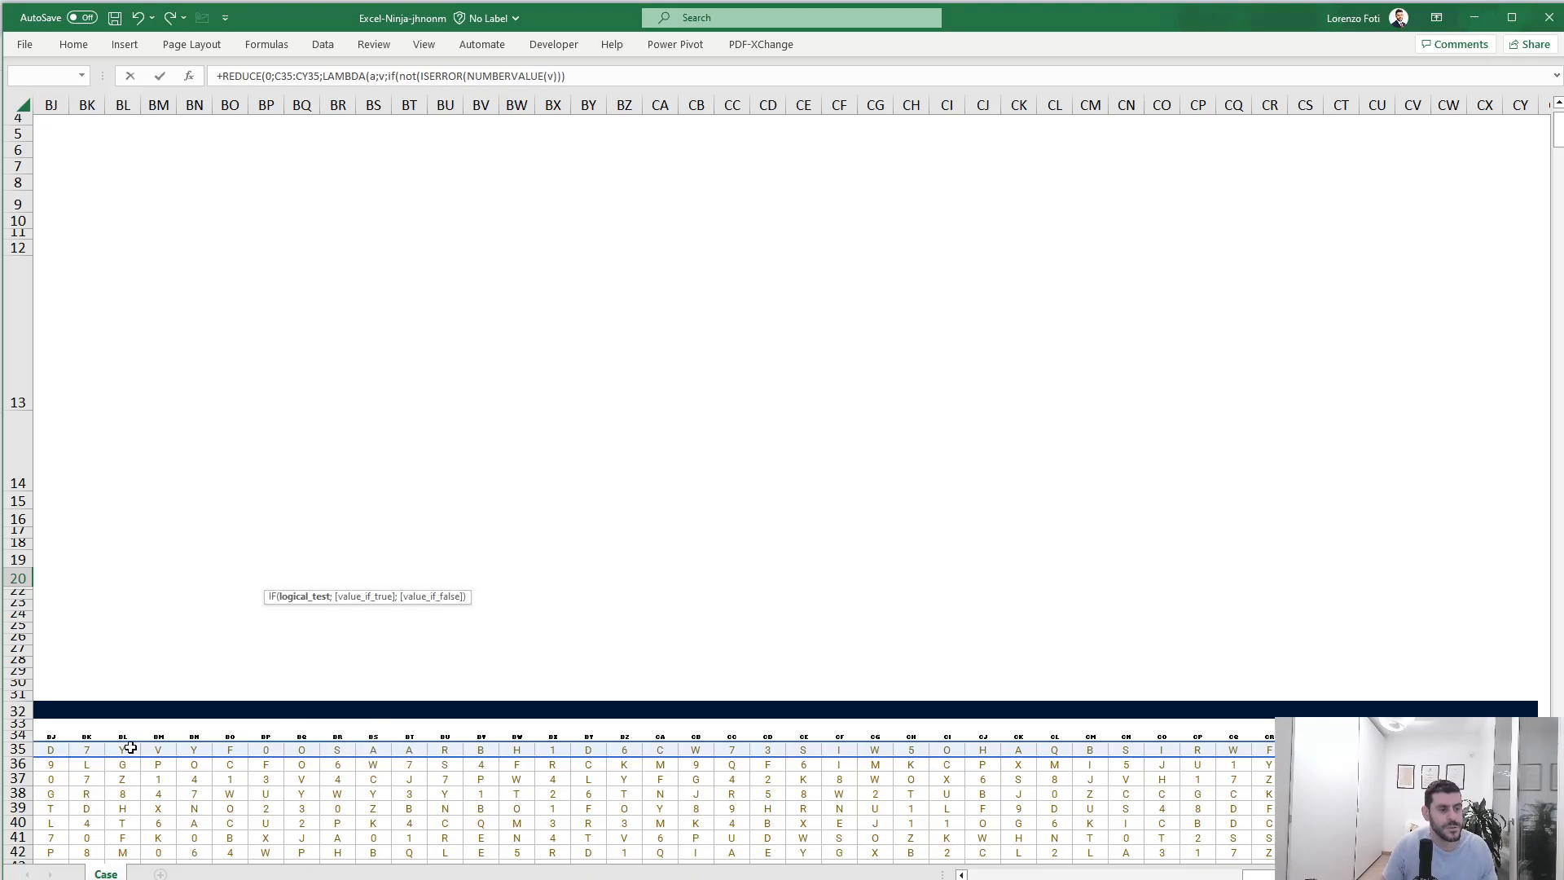
# Step: Complete the IF with a+v when true and a when false, and enter the REDUCE formula in G20
pyautogui.write(';a+v;a(')
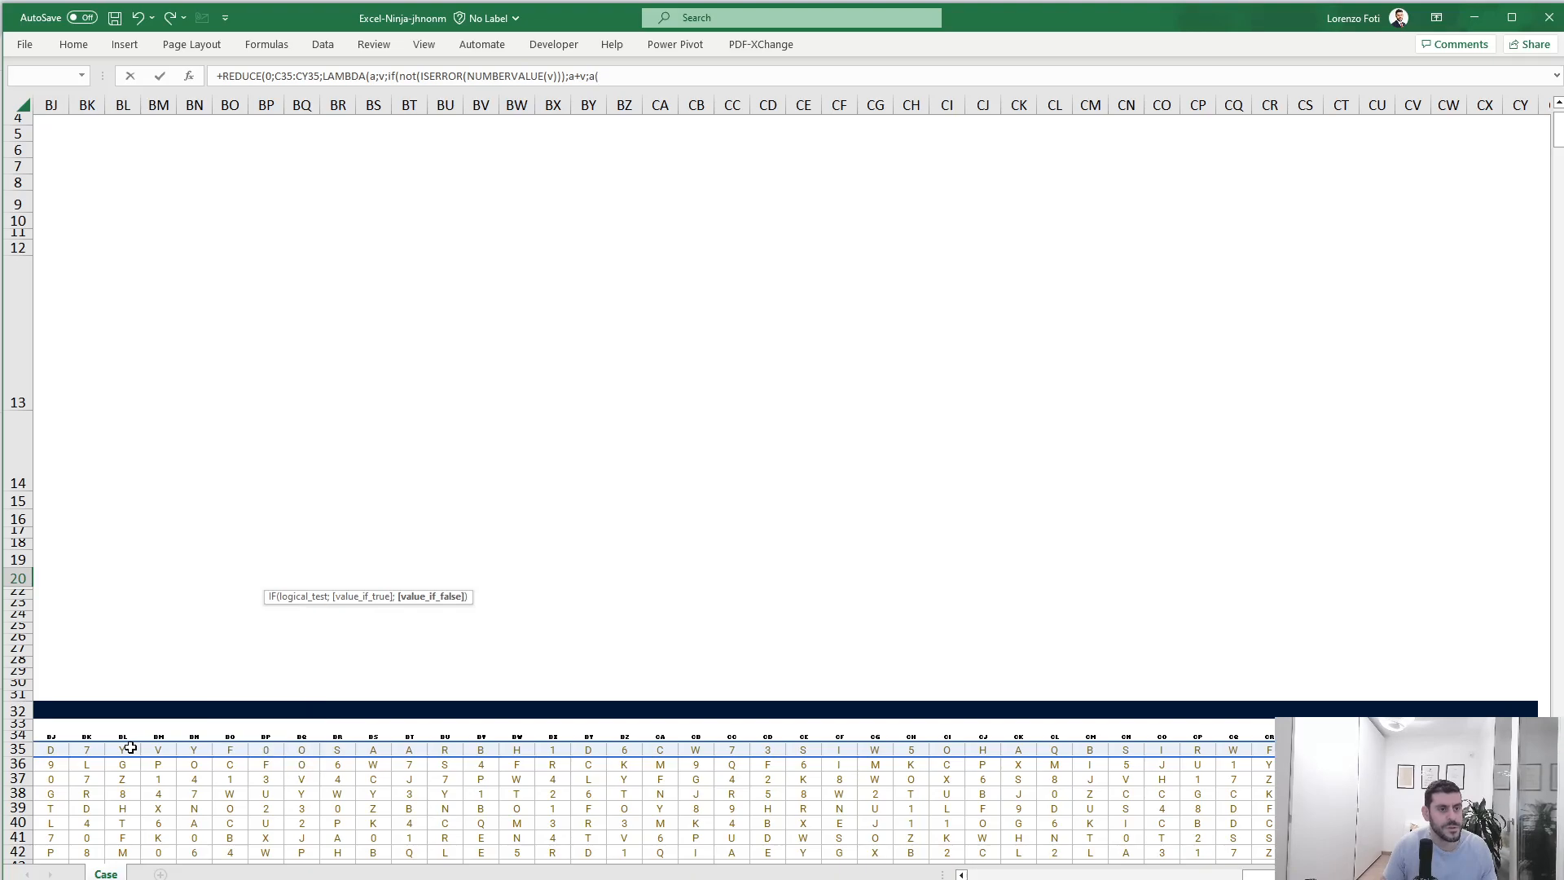
pyautogui.press('BackSpace')
pyautogui.write(')')
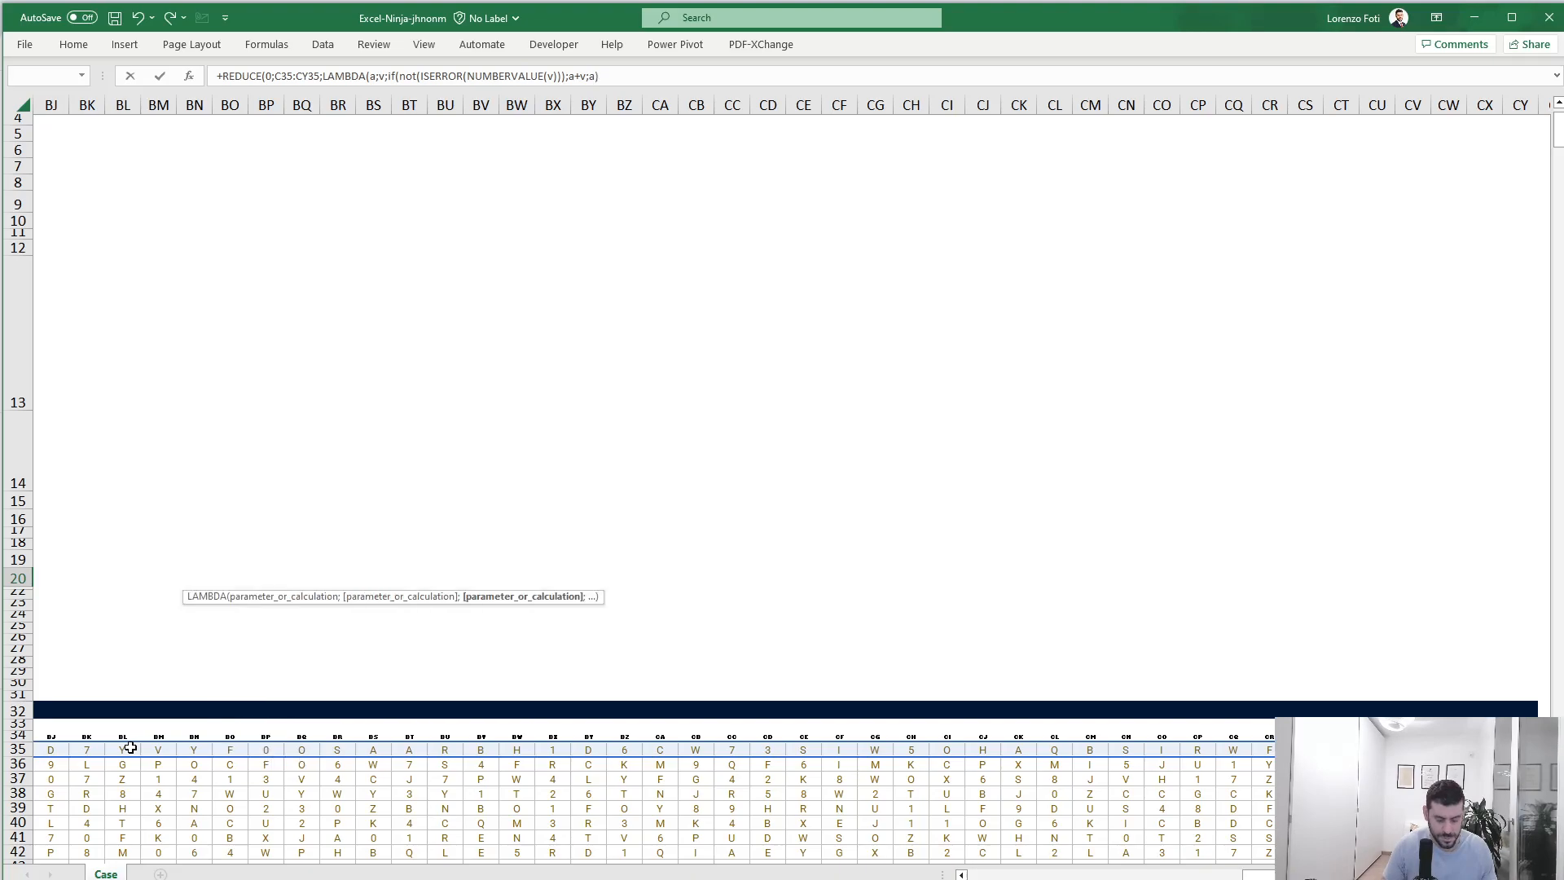
pyautogui.write(')')
pyautogui.press('Return')
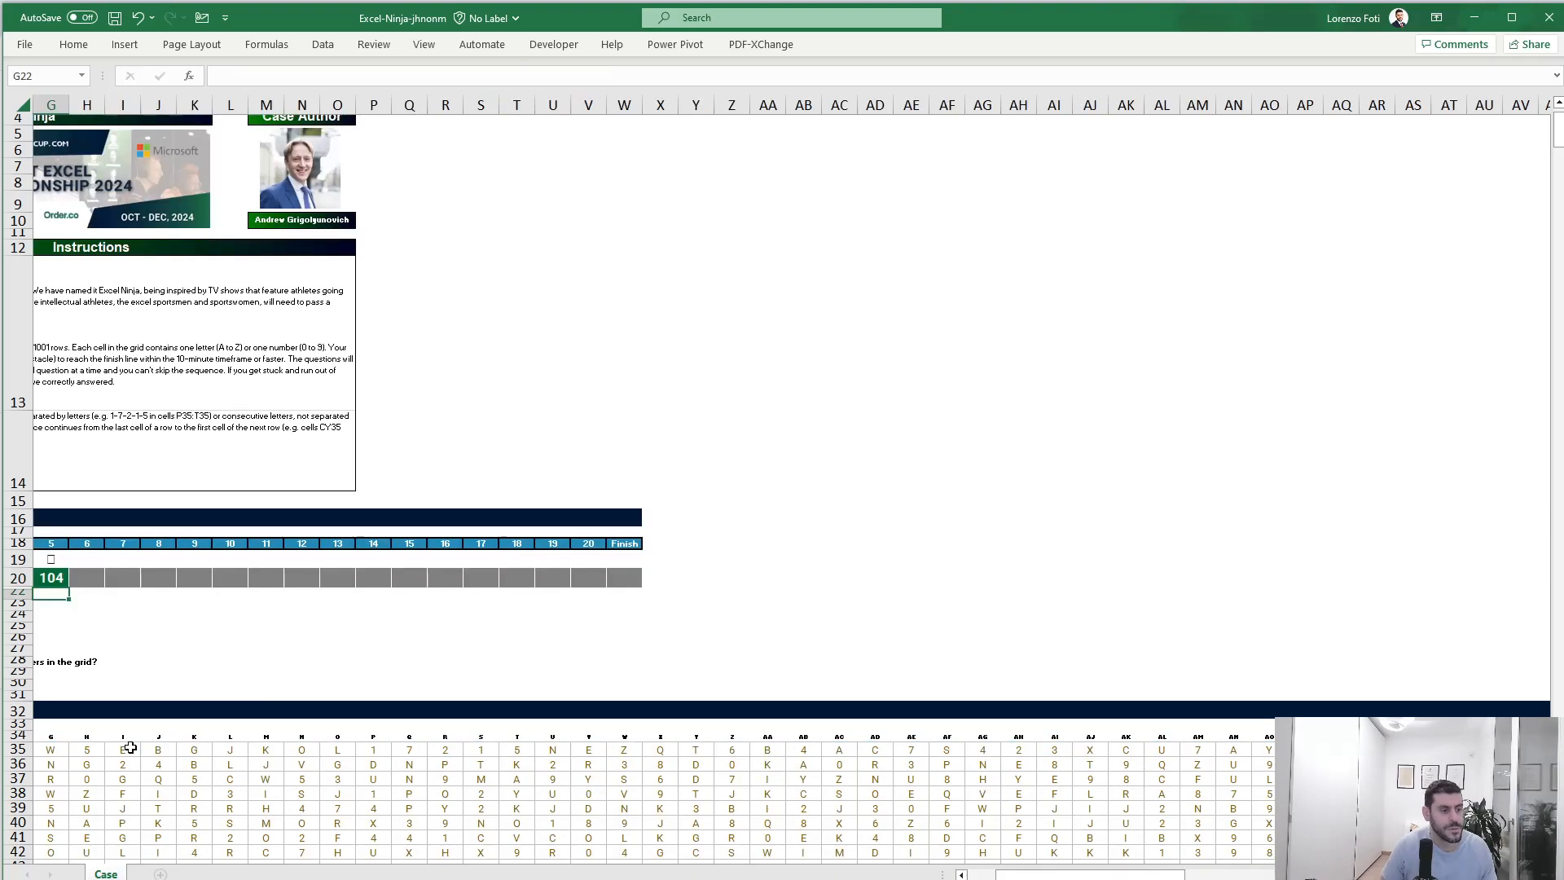
# Step: Fill the REDUCE formula from G20 into H20 as the basis for question 6
pyautogui.press('Up')
pyautogui.press('Right')
pyautogui.press('Right')
pyautogui.press('Right')
pyautogui.press('Right')
pyautogui.press('Right')
pyautogui.press('Right')
pyautogui.press('Right')
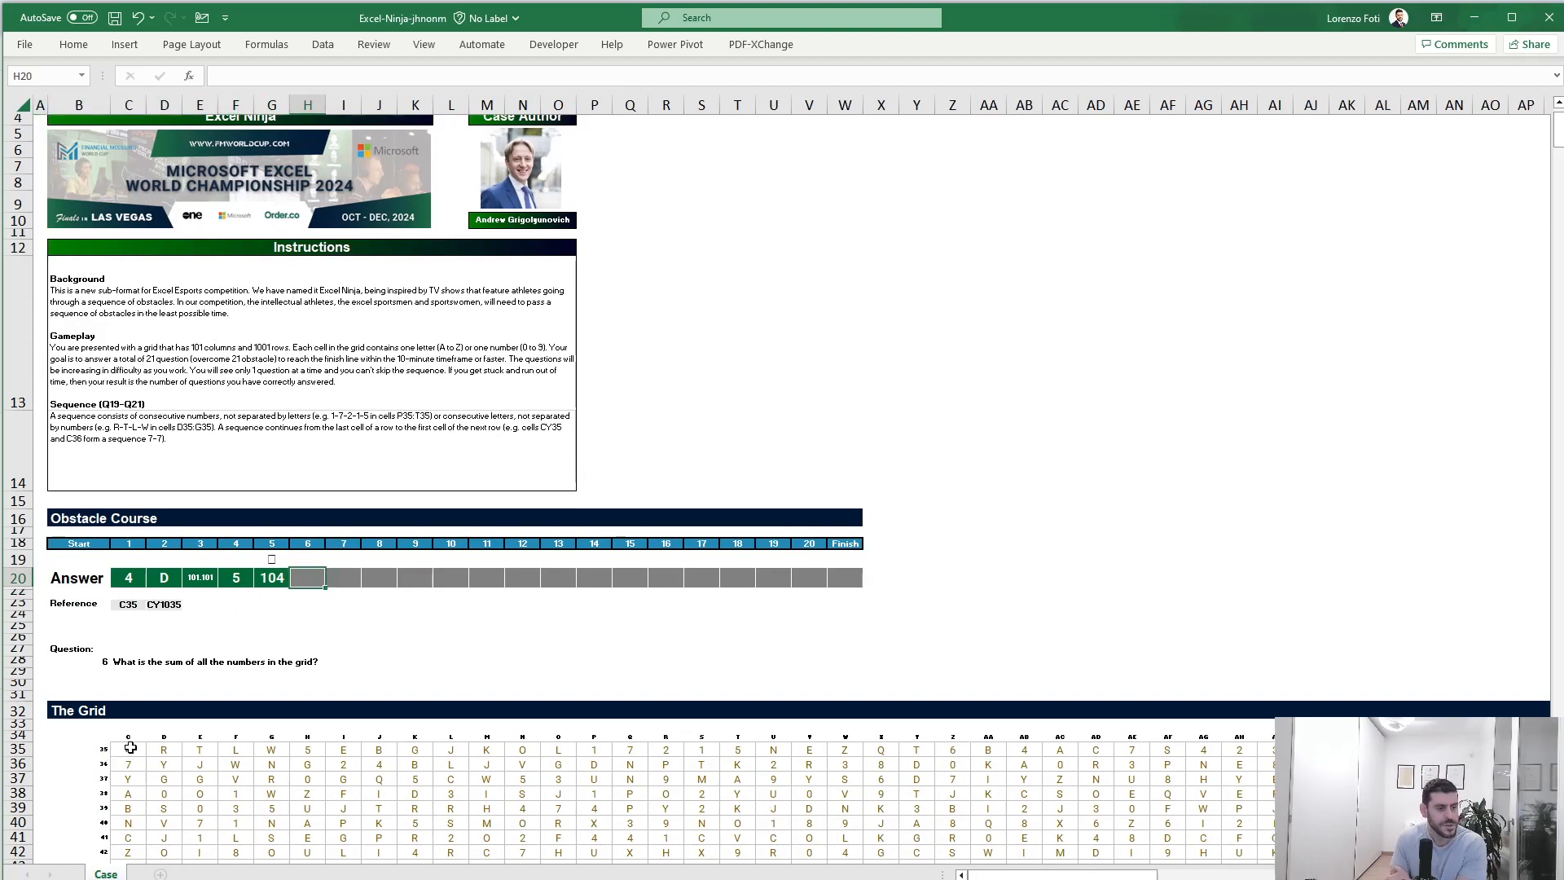
pyautogui.hotkey('ctrl', 'r')
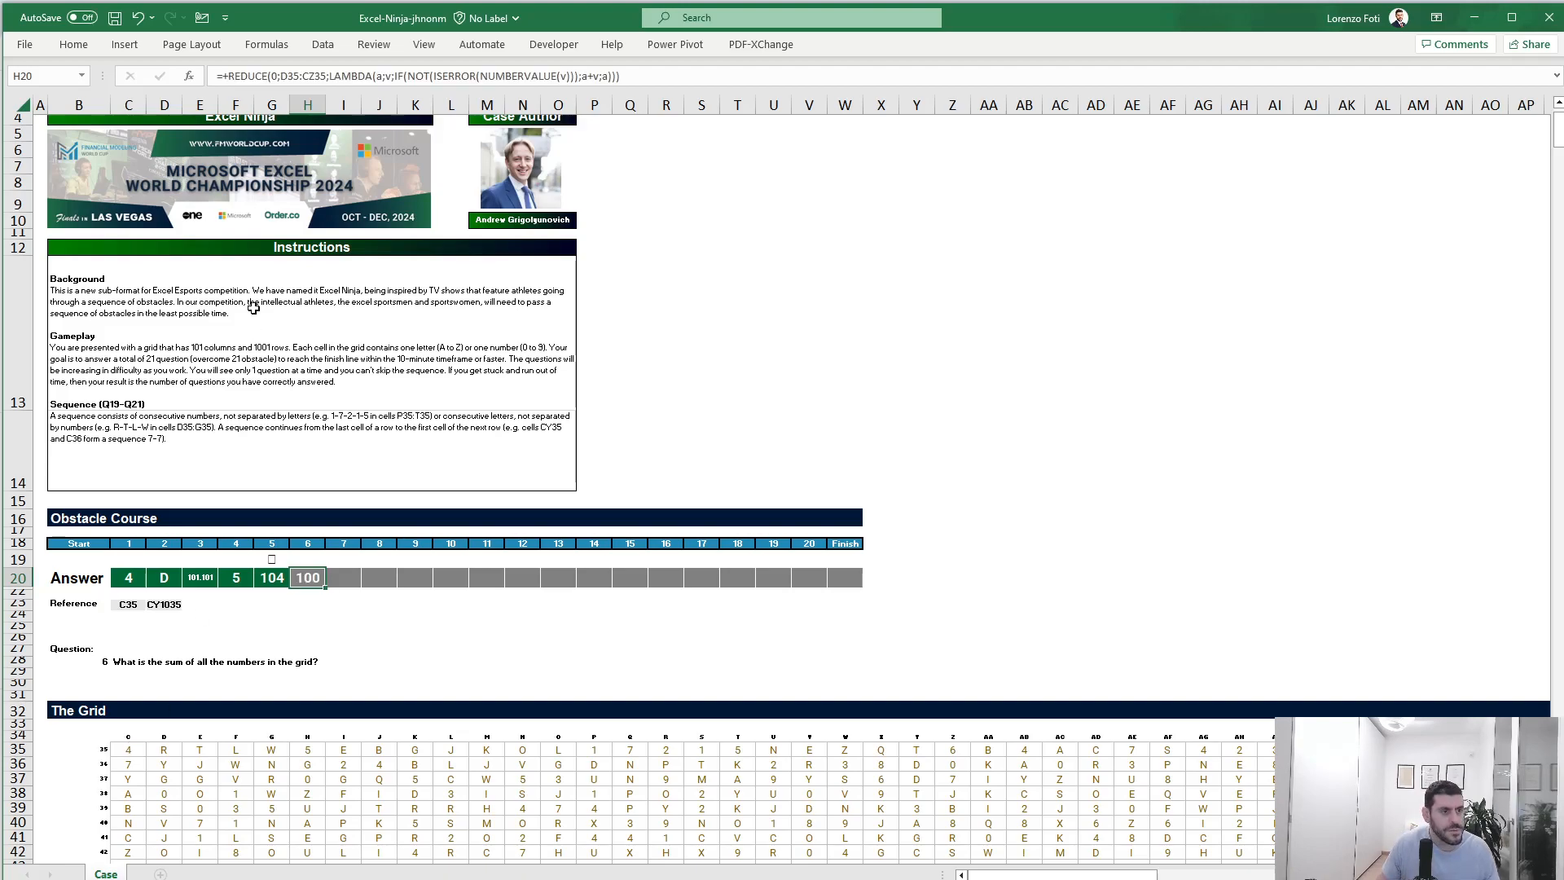
# Step: Change the array in H20's REDUCE formula to the whole grid starting at C35 to answer question 6
pyautogui.click(327, 77)
pyautogui.doubleClick(308, 77)
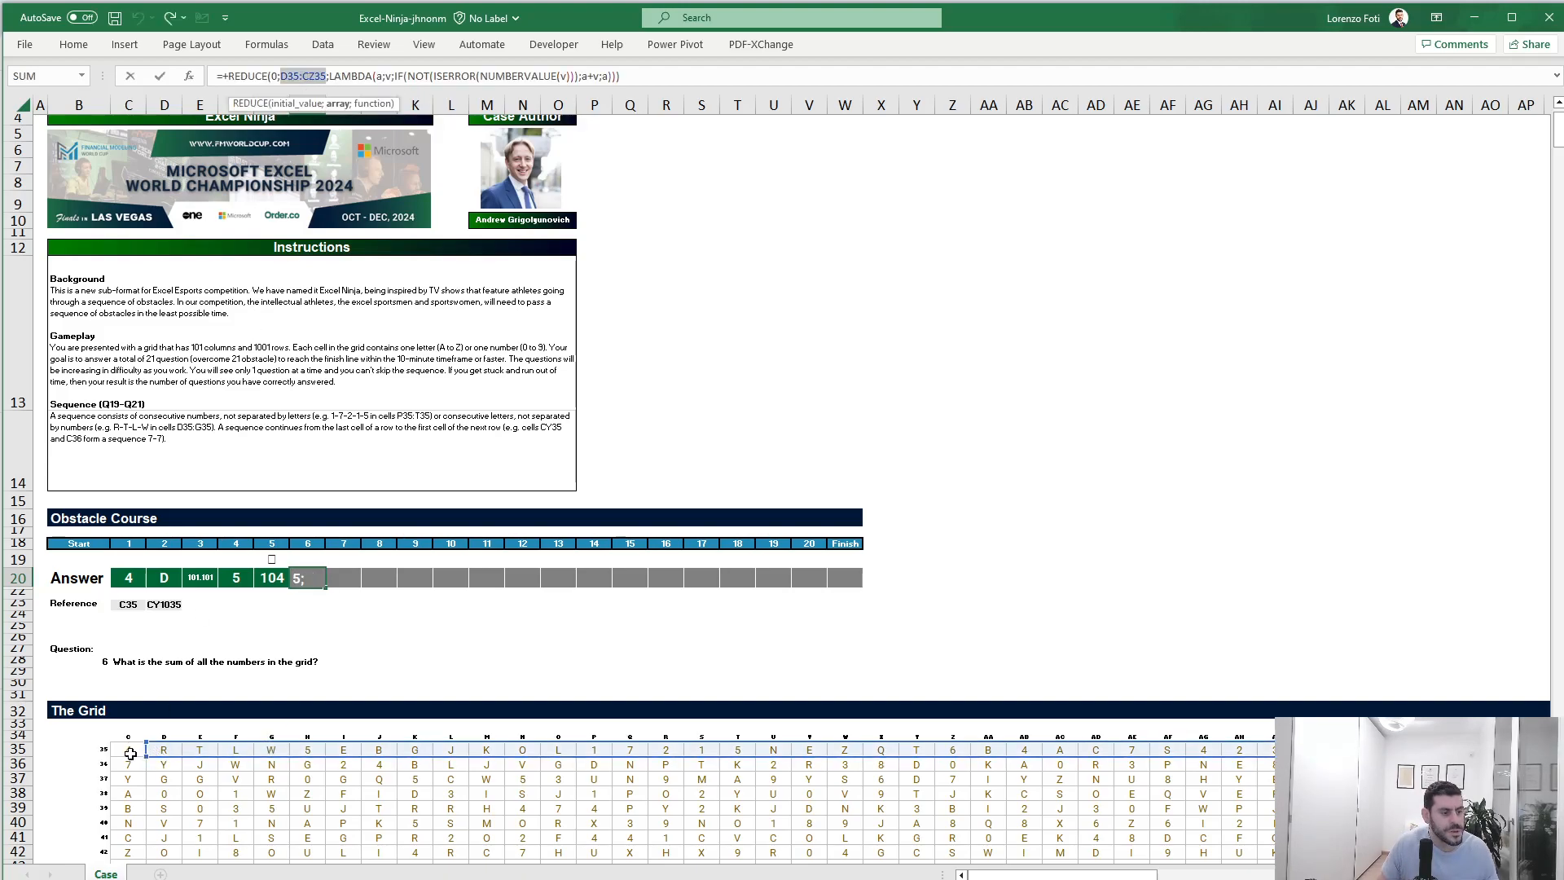
pyautogui.moveTo(150, 758); pyautogui.dragTo(114, 757)
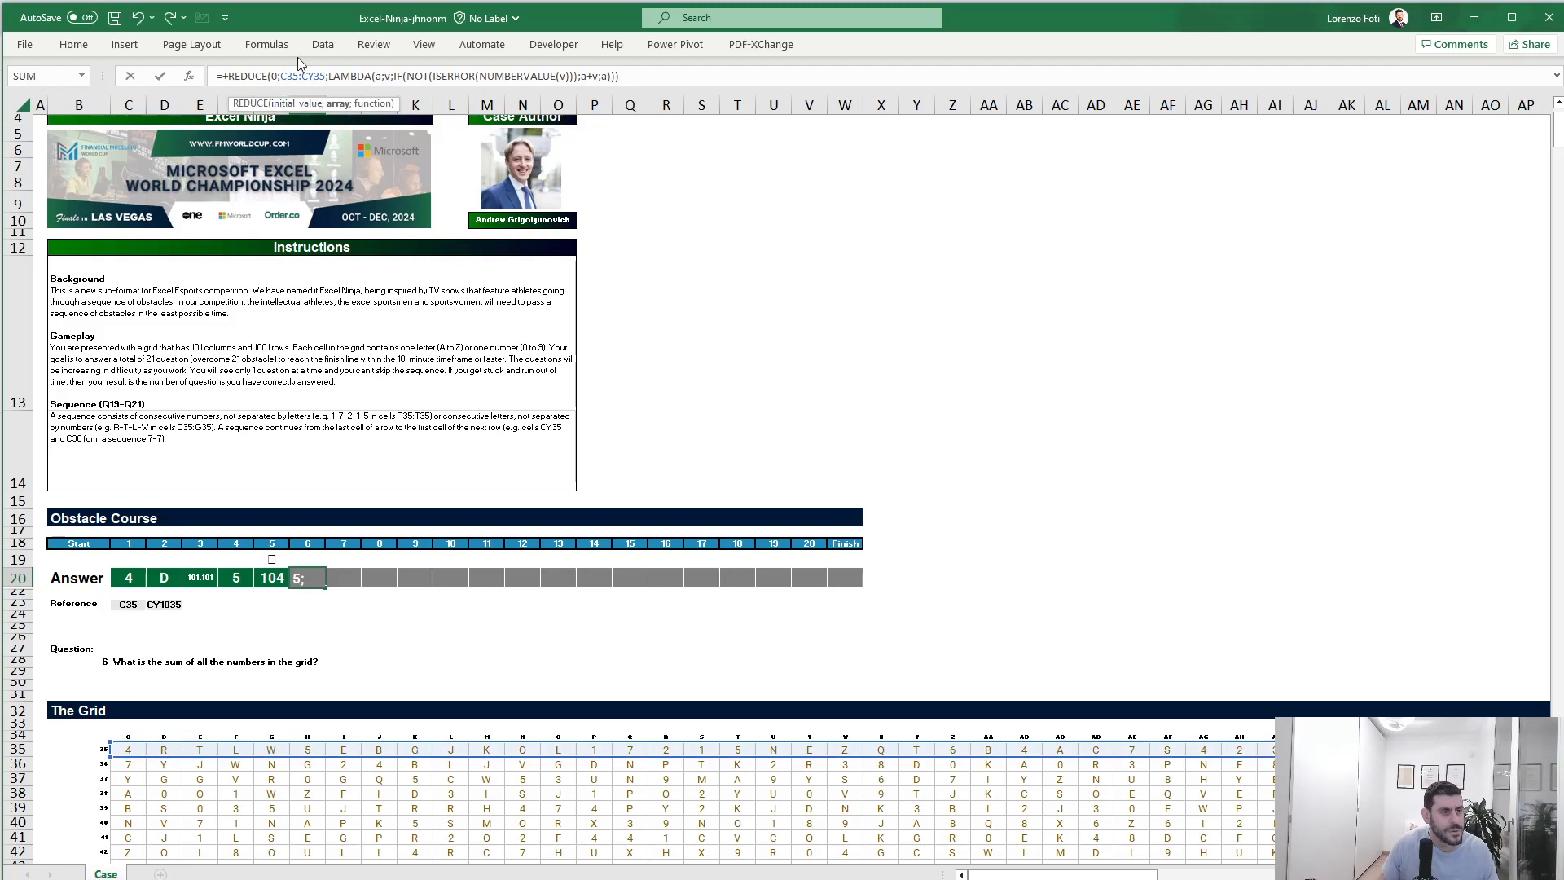
pyautogui.hotkey('ctrl', 'shift', 'Down')
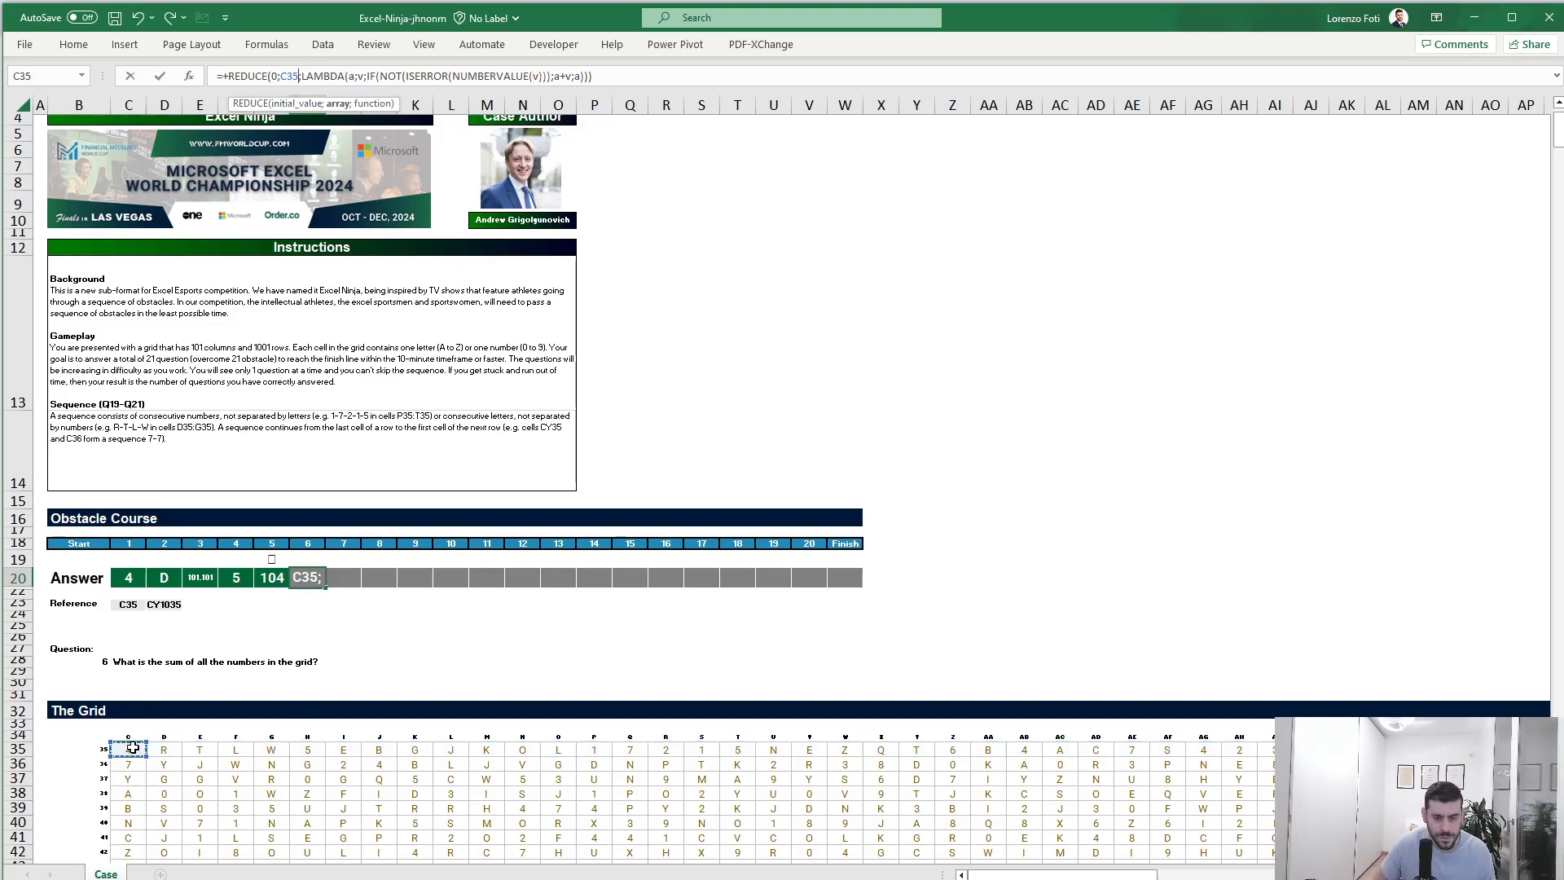
pyautogui.press('Return')
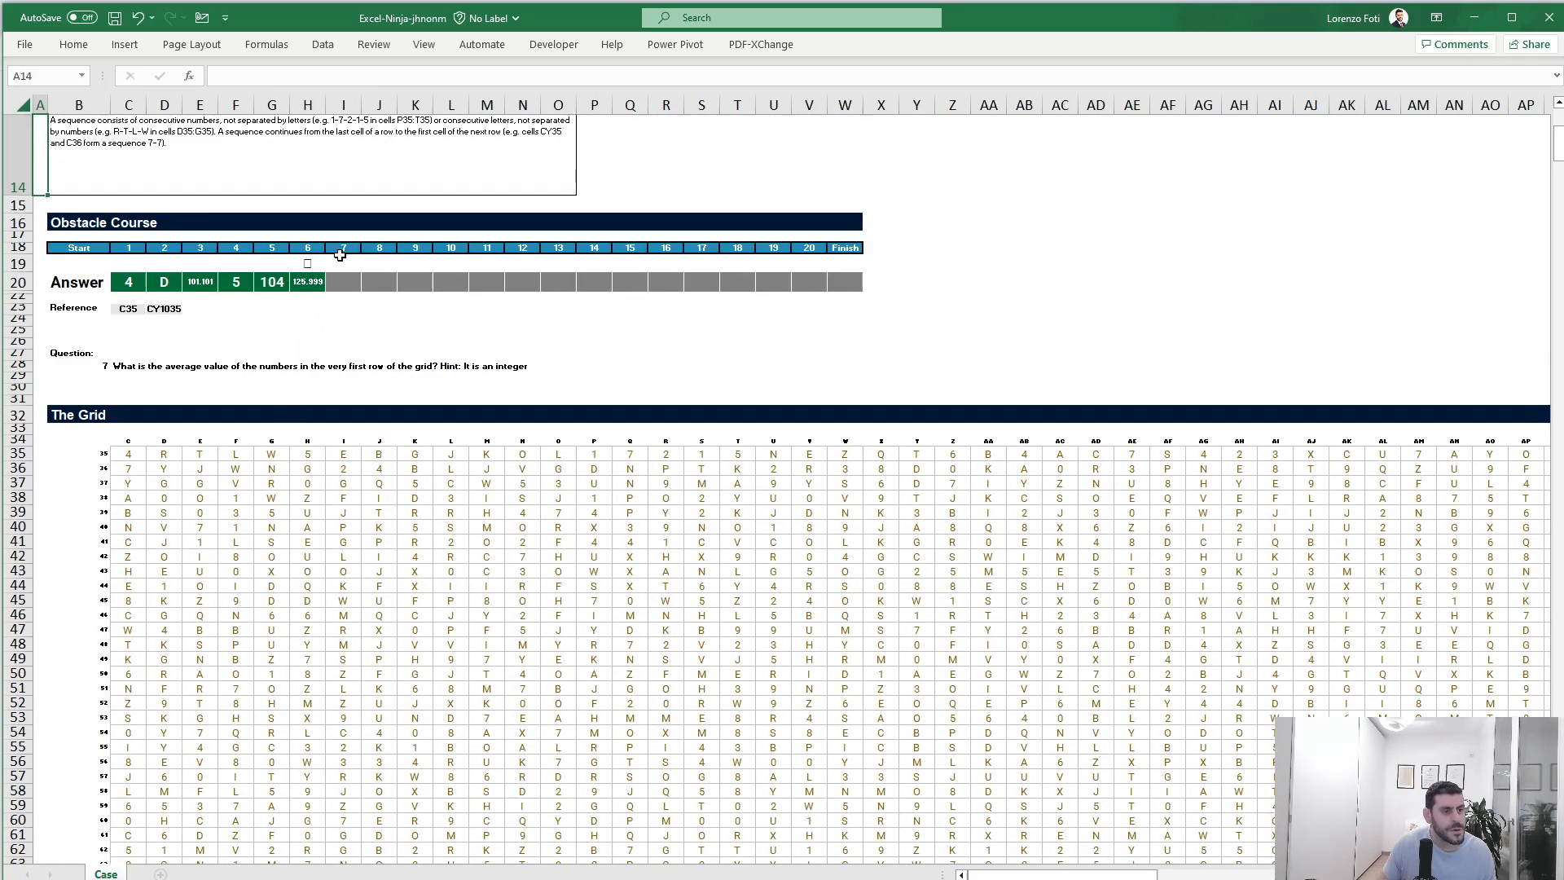
# Step: Make the range in G20's REDUCE formula absolute as $C$35:$CY$35
pyautogui.click(350, 279)
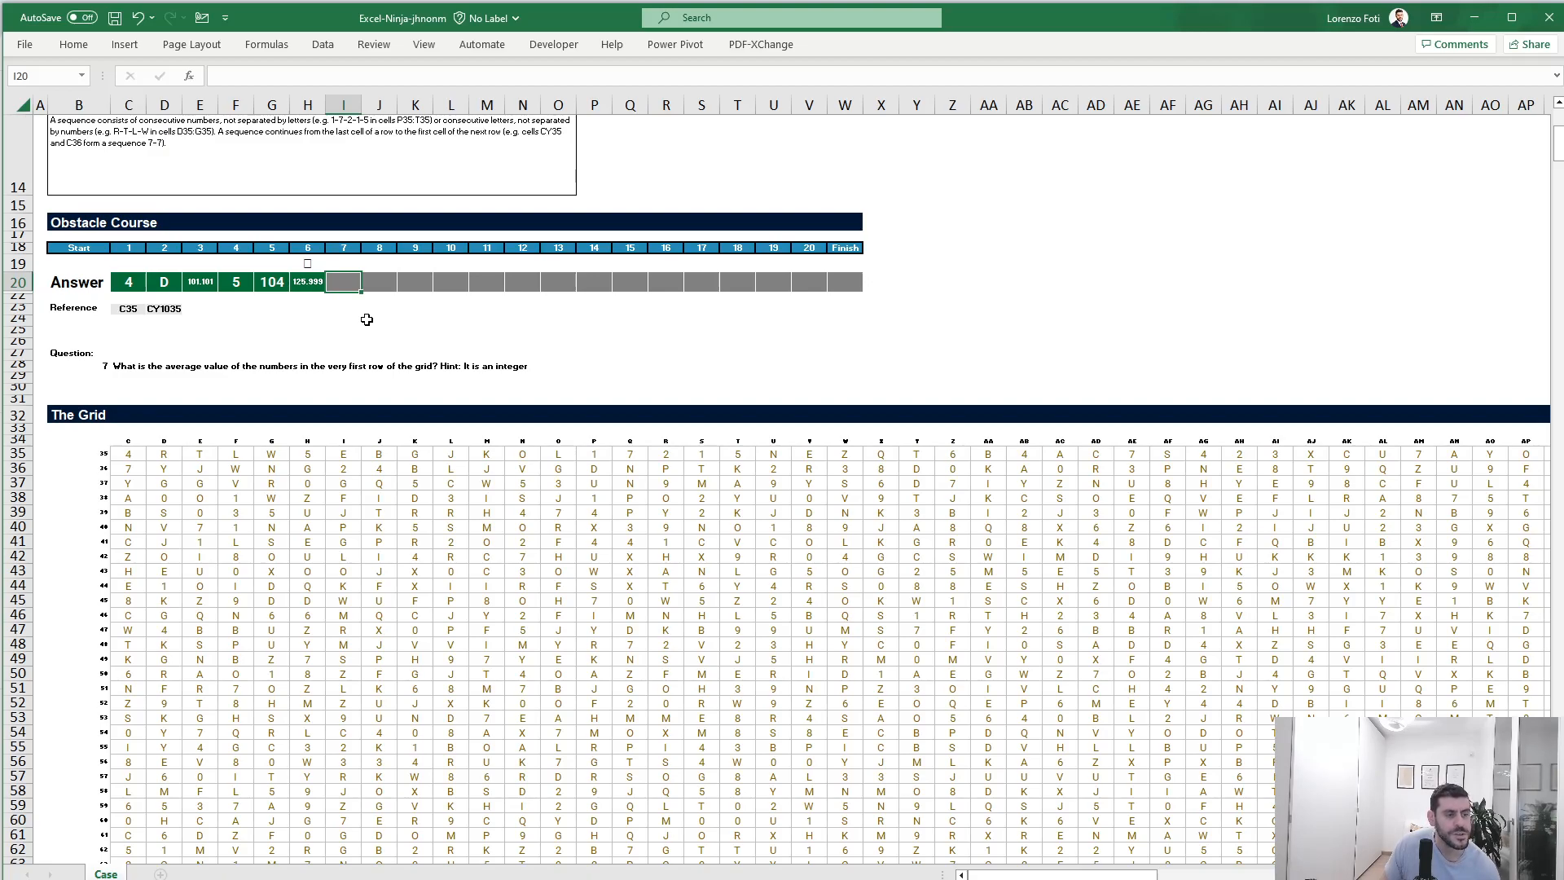
pyautogui.click(283, 285)
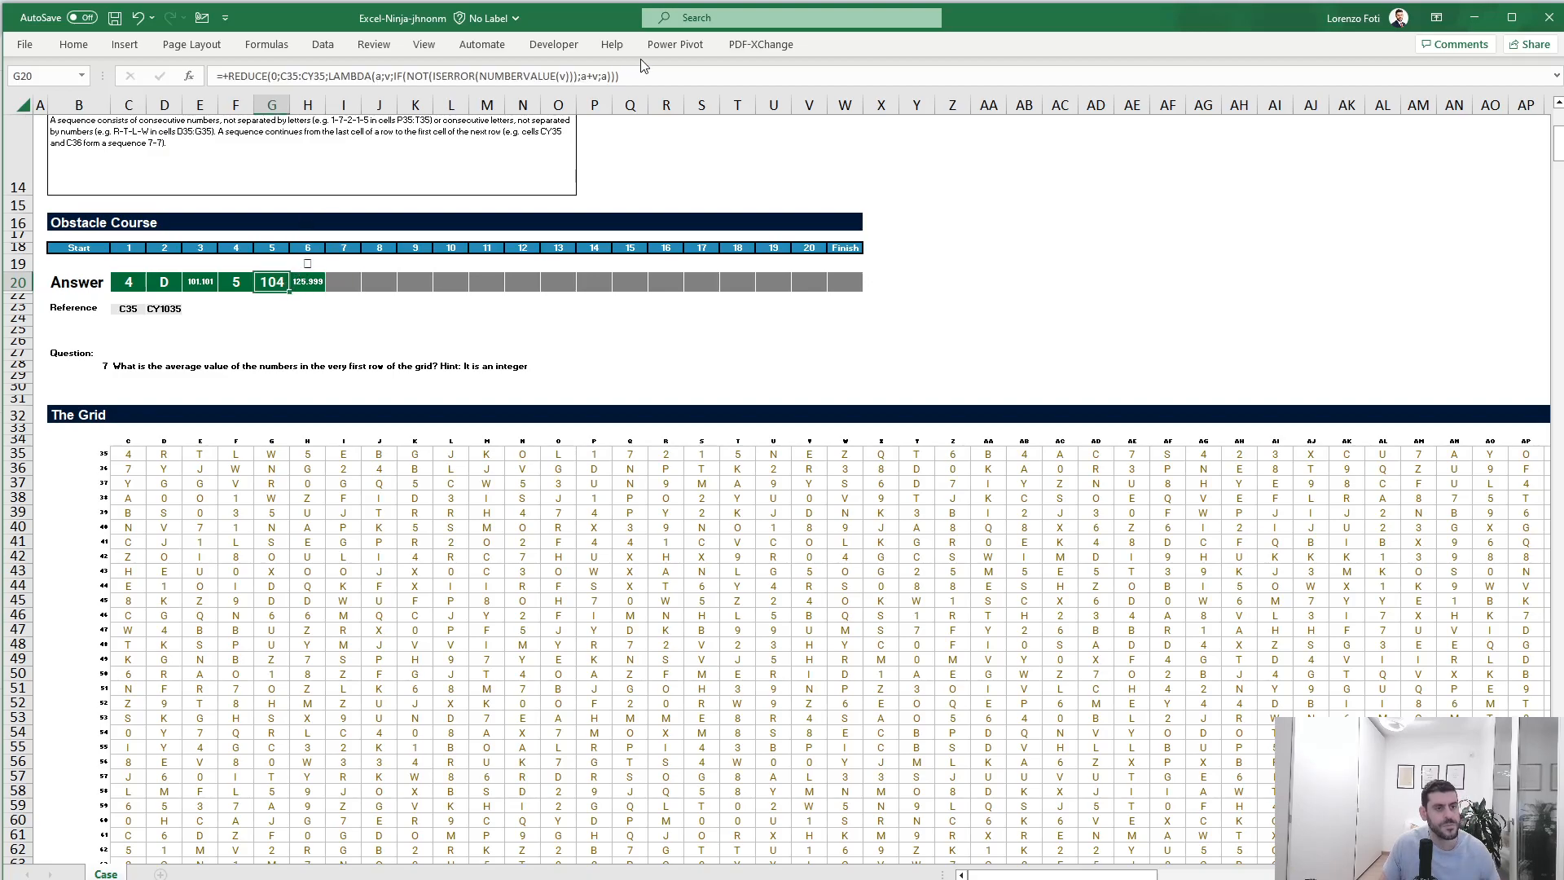
pyautogui.moveTo(292, 76); pyautogui.dragTo(320, 76)
pyautogui.press('F4')
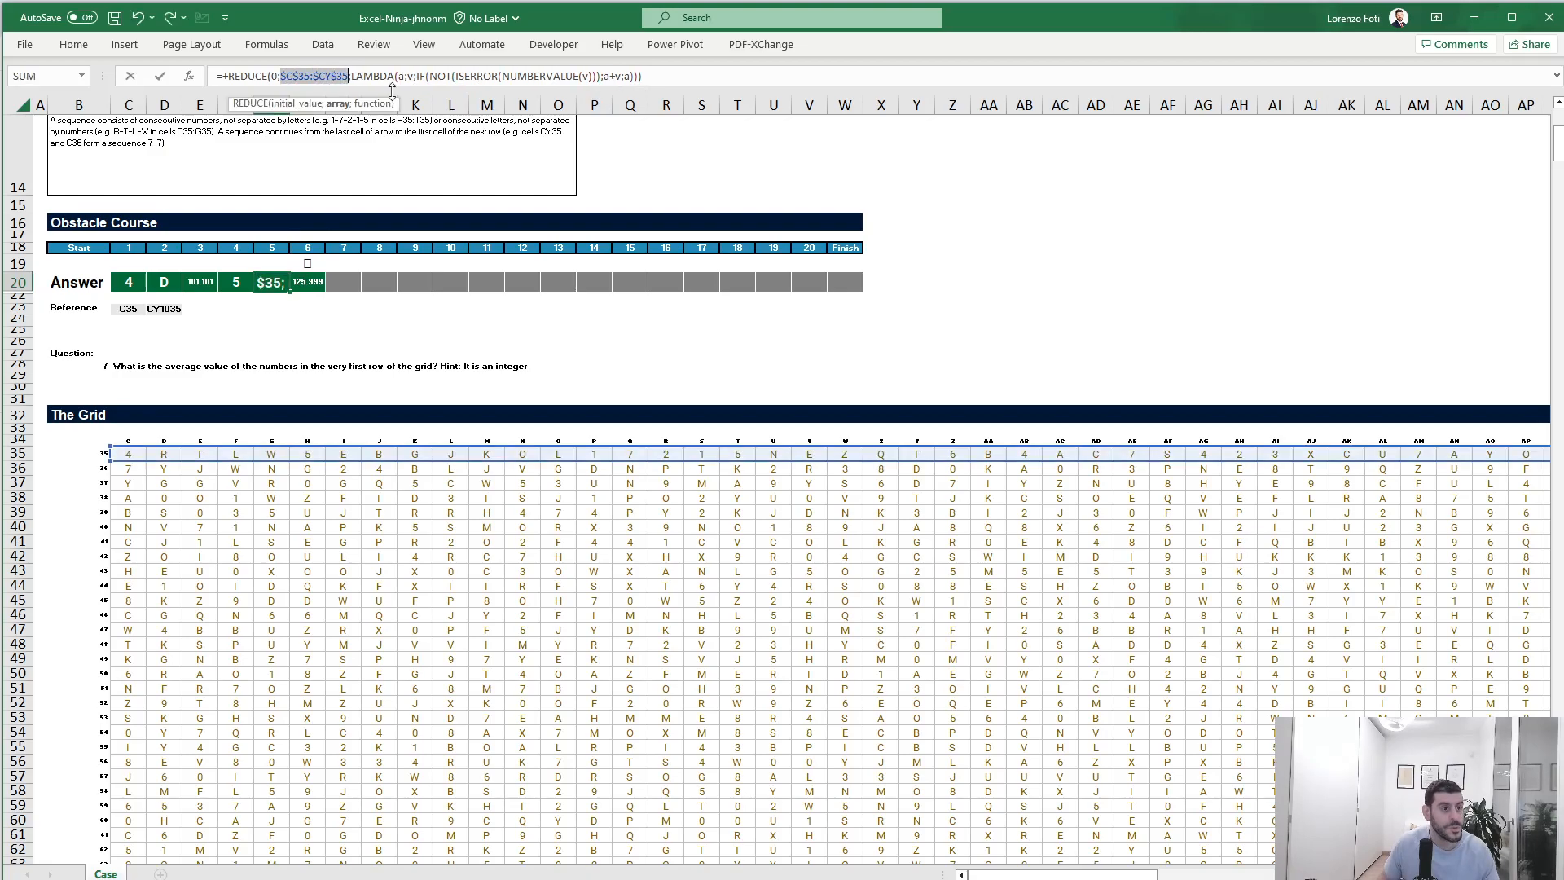
pyautogui.hotkey('ctrl', 'Return')
# Step: Copy the REDUCE formula from G20 into I20
pyautogui.hotkey('ctrl', 'c')
pyautogui.press('Right')
pyautogui.press('Right')
pyautogui.hotkey('ctrl', 'v')
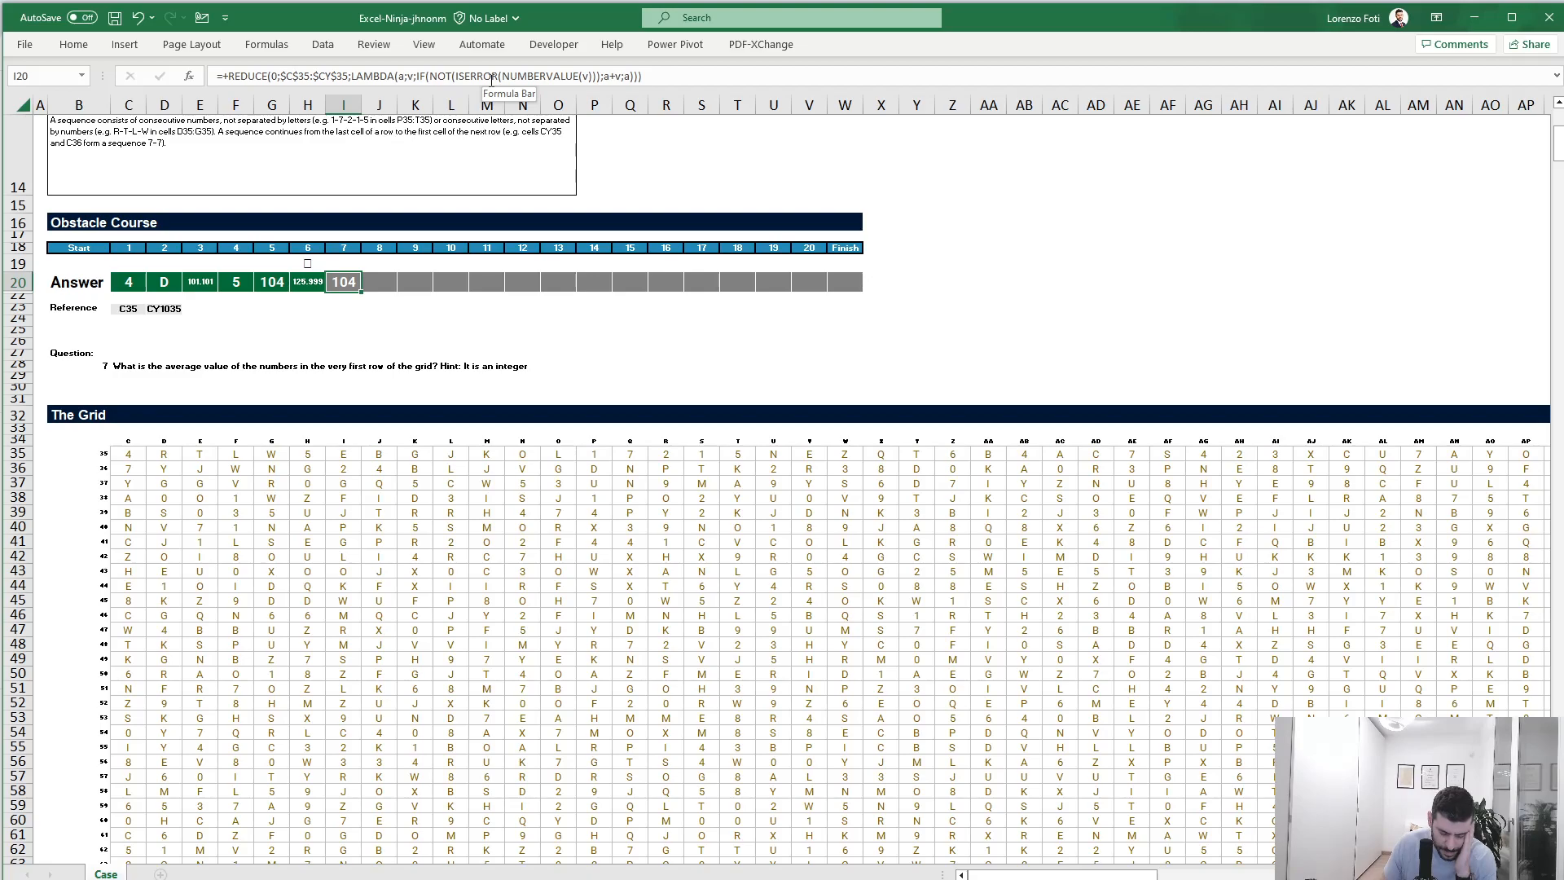
# Step: Begin a new formula in I20 for question 7 with +AVERAGE(filter(
pyautogui.write('+')
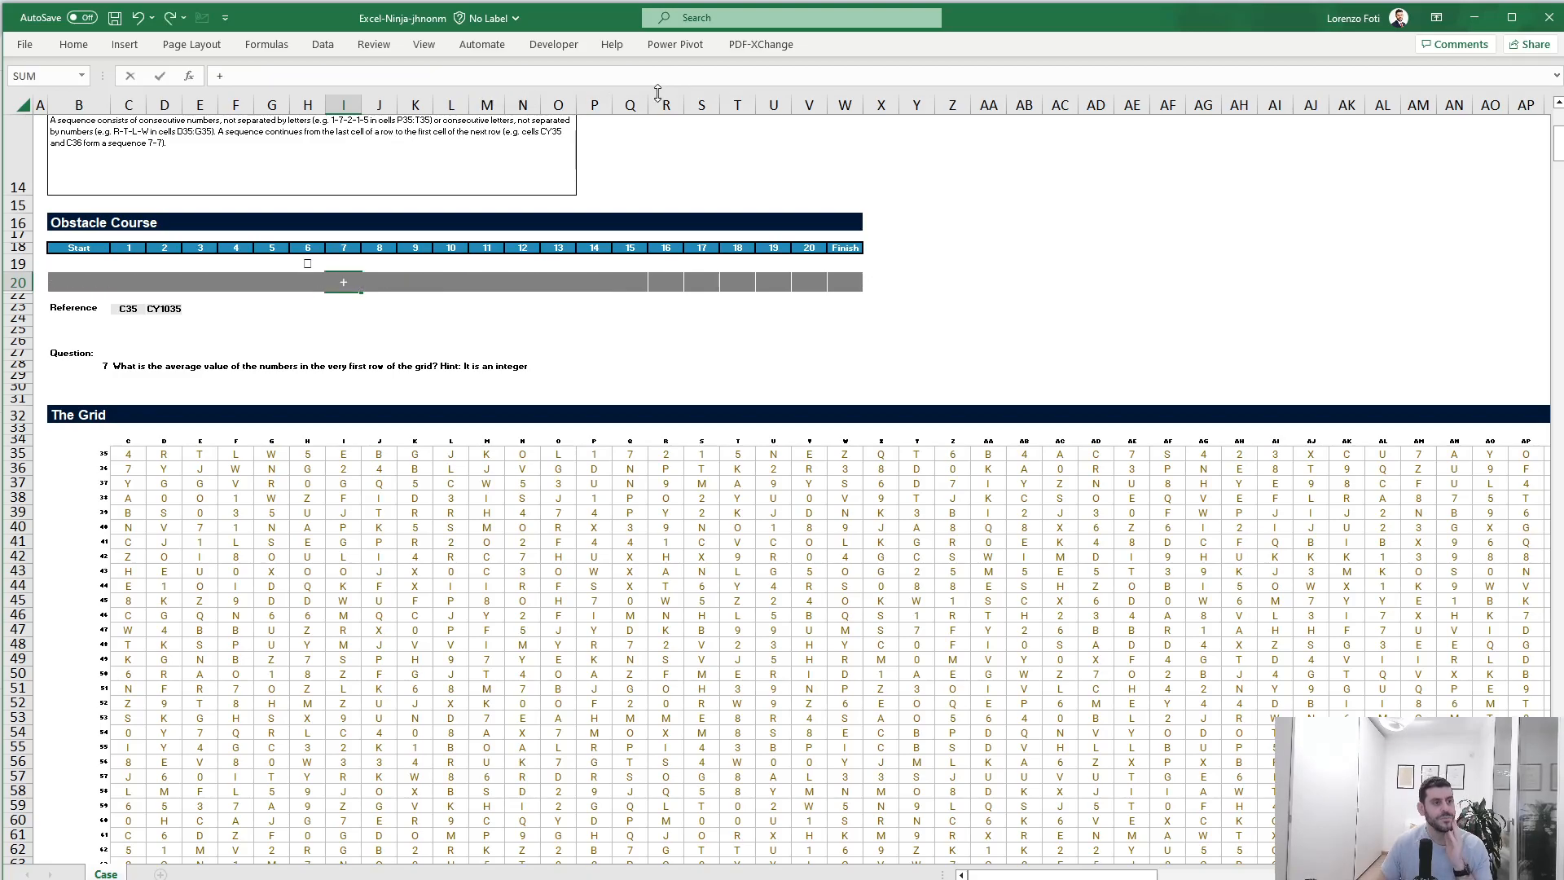
pyautogui.write('ave')
pyautogui.press('Tab')
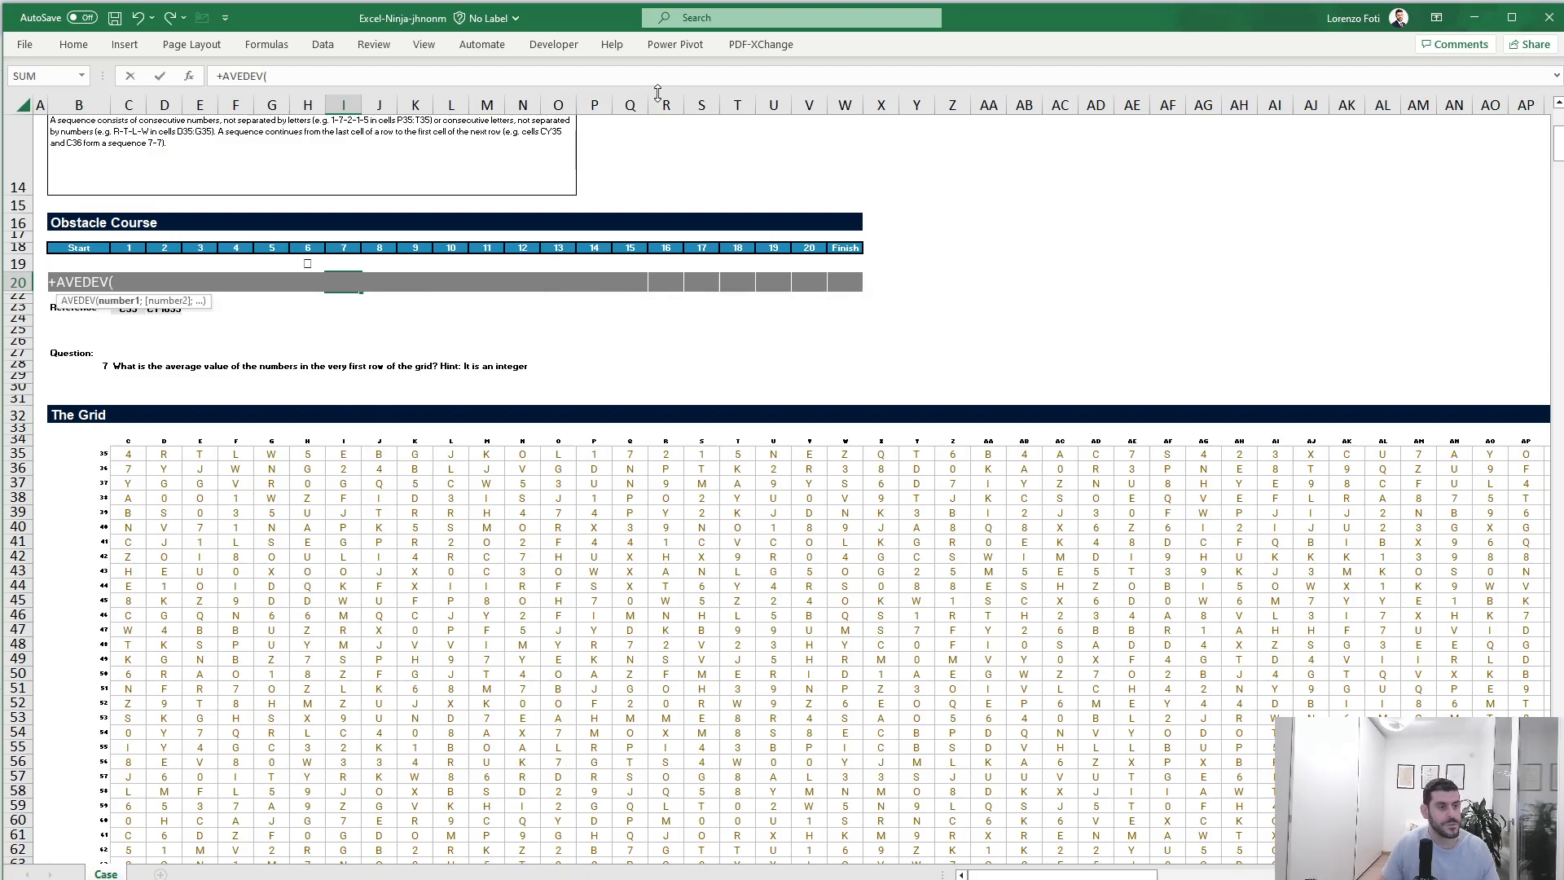
pyautogui.press('BackSpace')
pyautogui.press('BackSpace')
pyautogui.press('BackSpace')
pyautogui.press('BackSpace')
pyautogui.write('r')
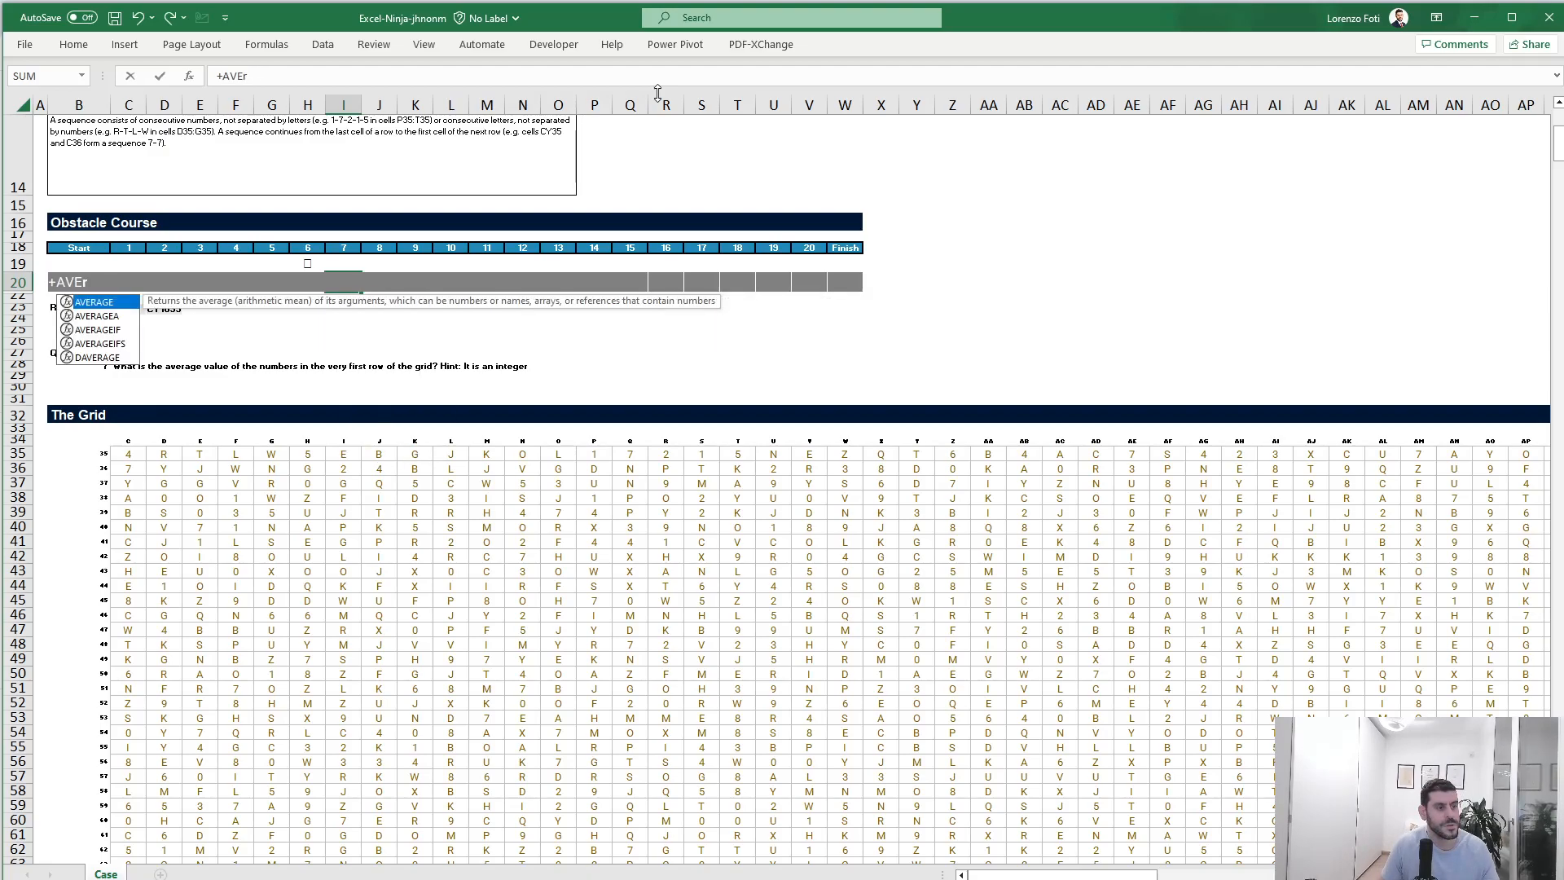
pyautogui.press('Tab')
pyautogui.write('filter(')
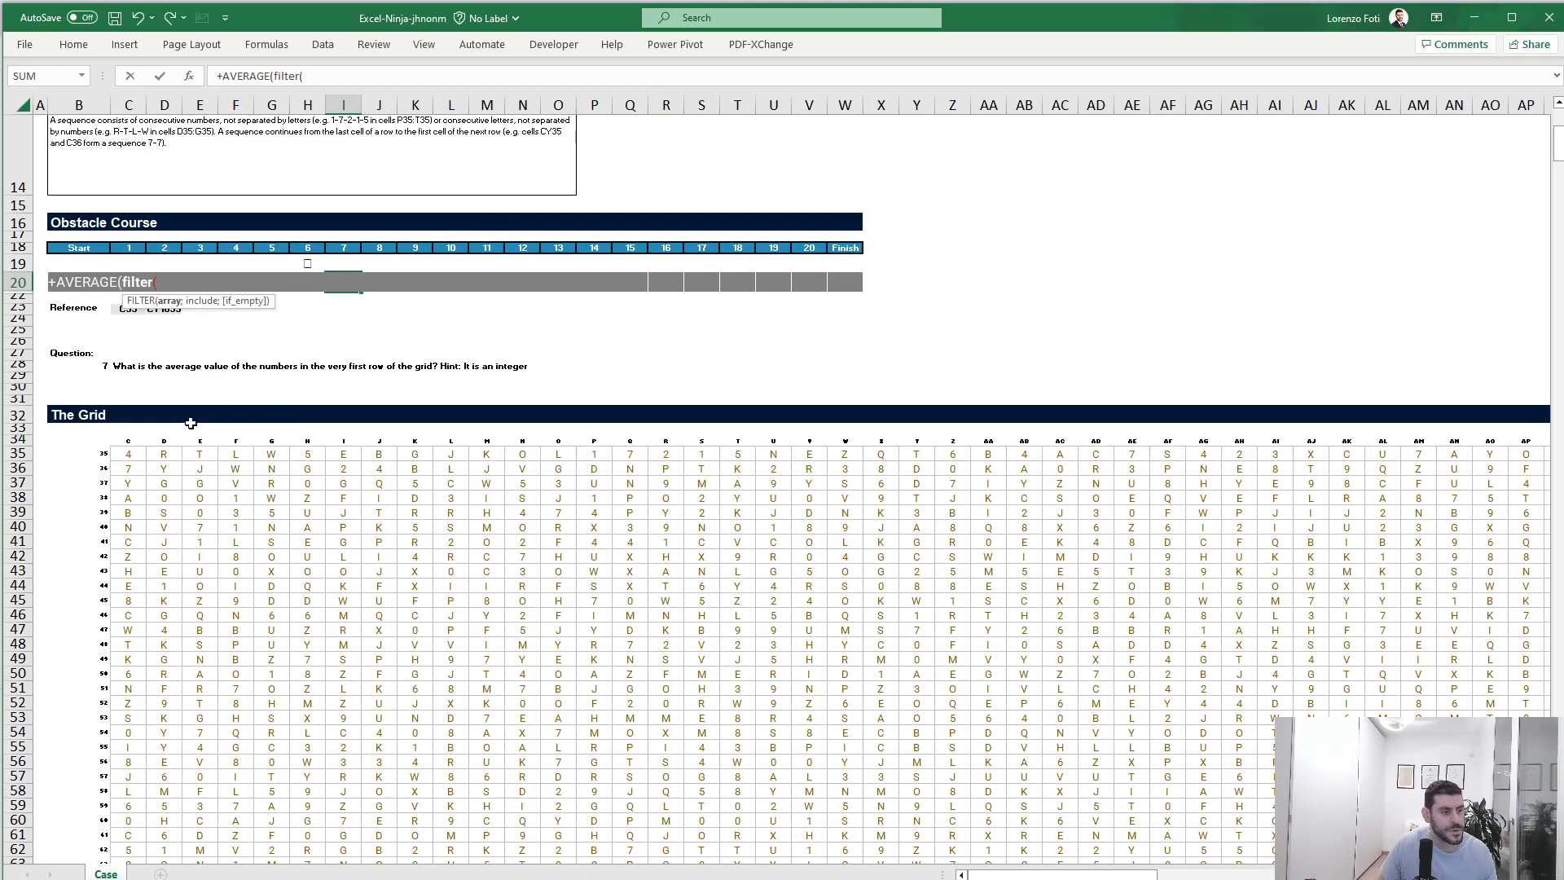
pyautogui.click(128, 458)
pyautogui.write('+')
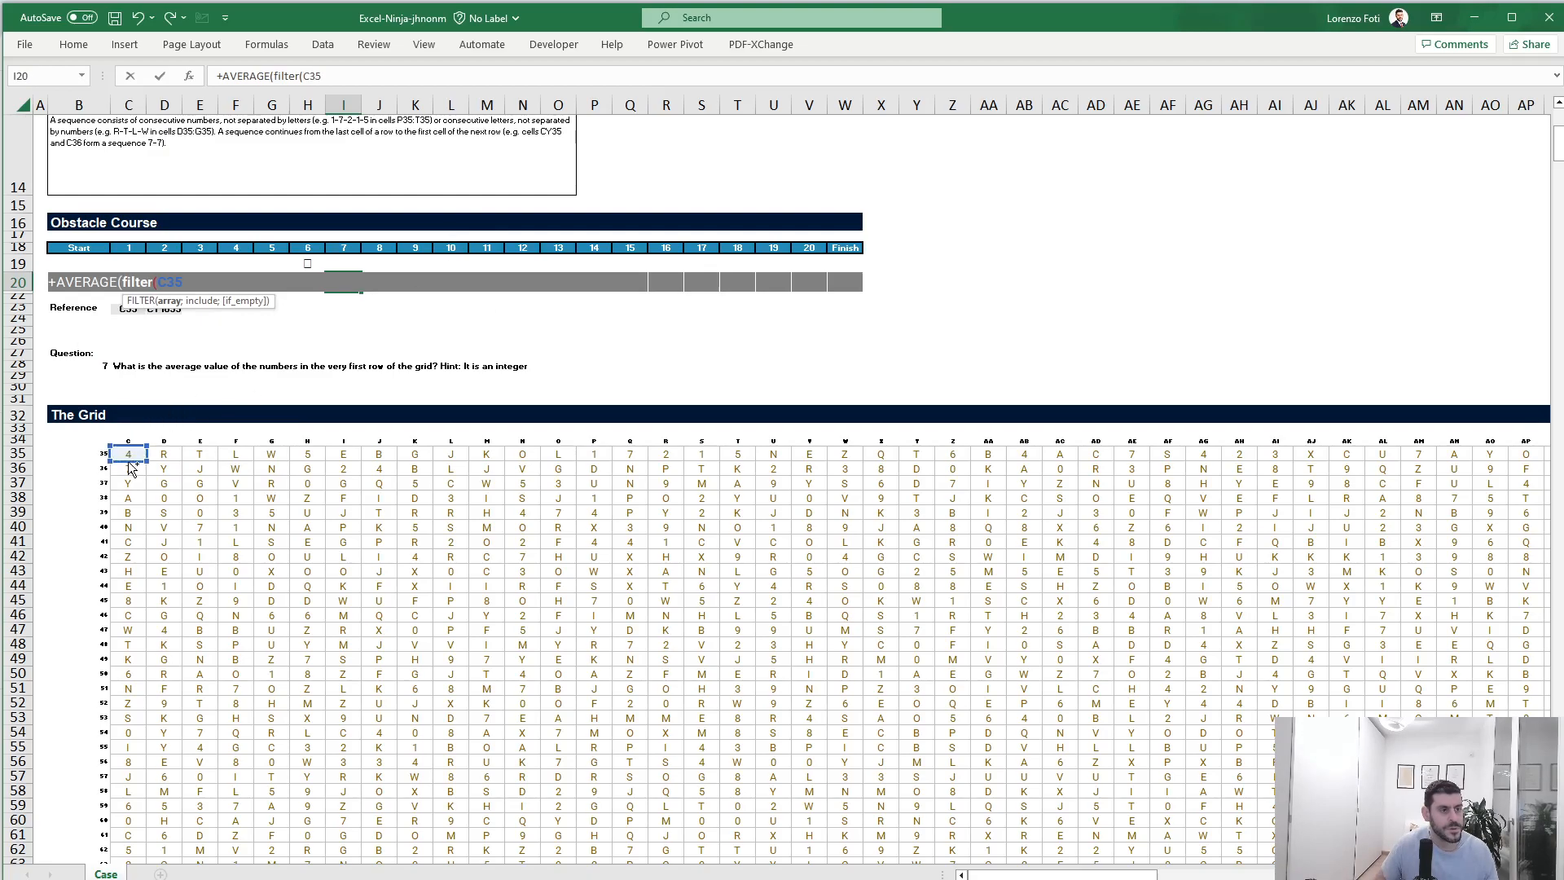
pyautogui.hotkey('ctrl', 'shift', 'Right')
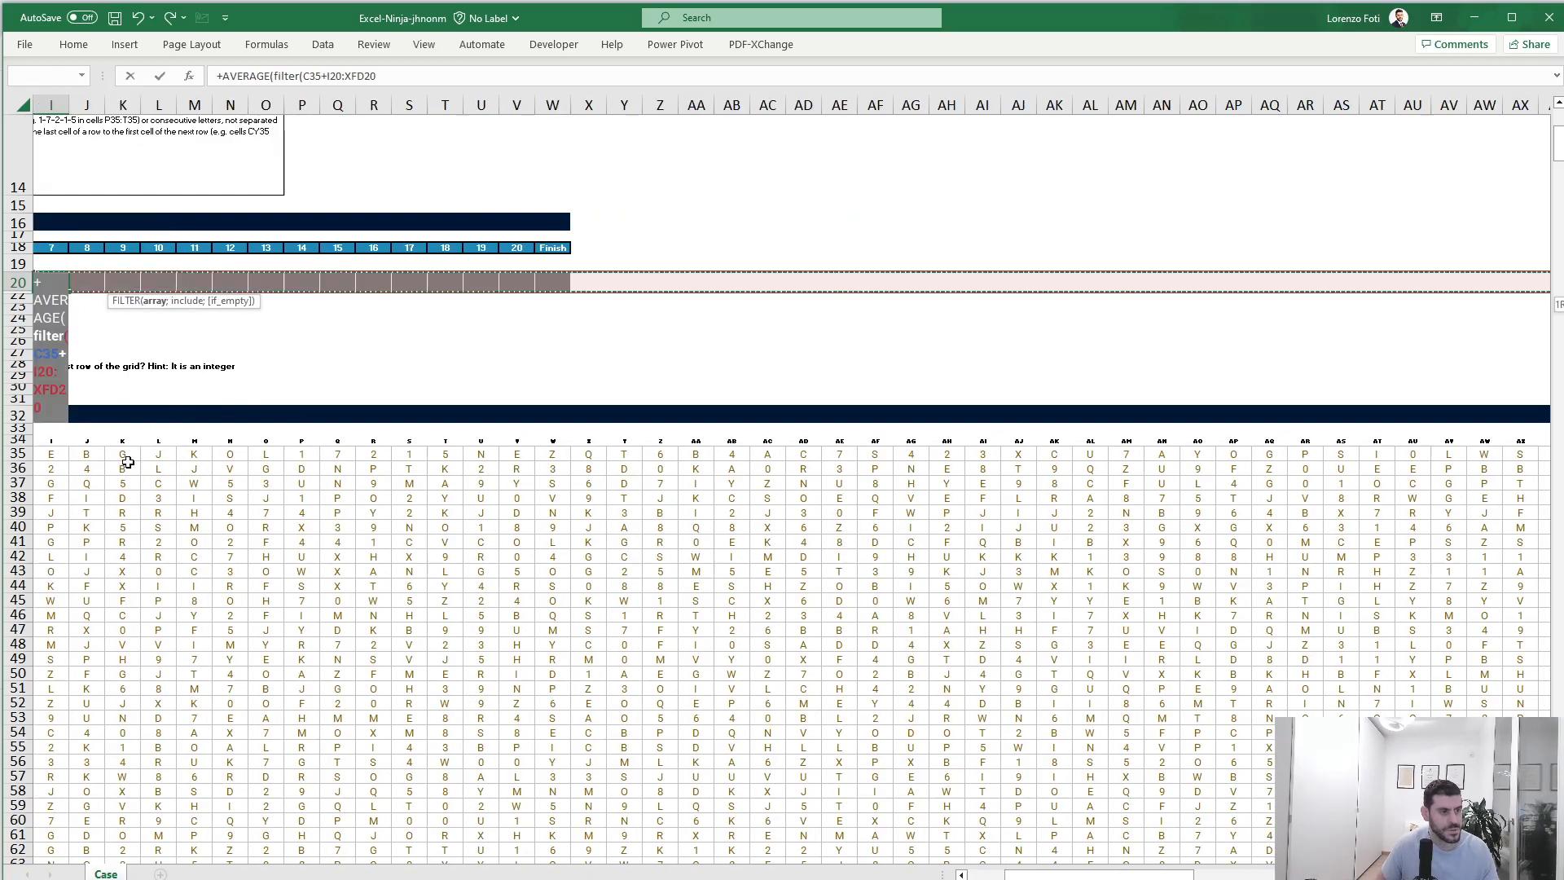
pyautogui.press('BackSpace')
pyautogui.press('BackSpace')
pyautogui.press('BackSpace')
pyautogui.press('BackSpace')
pyautogui.press('BackSpace')
pyautogui.press('BackSpace')
pyautogui.press('BackSpace')
pyautogui.press('BackSpace')
pyautogui.press('BackSpace')
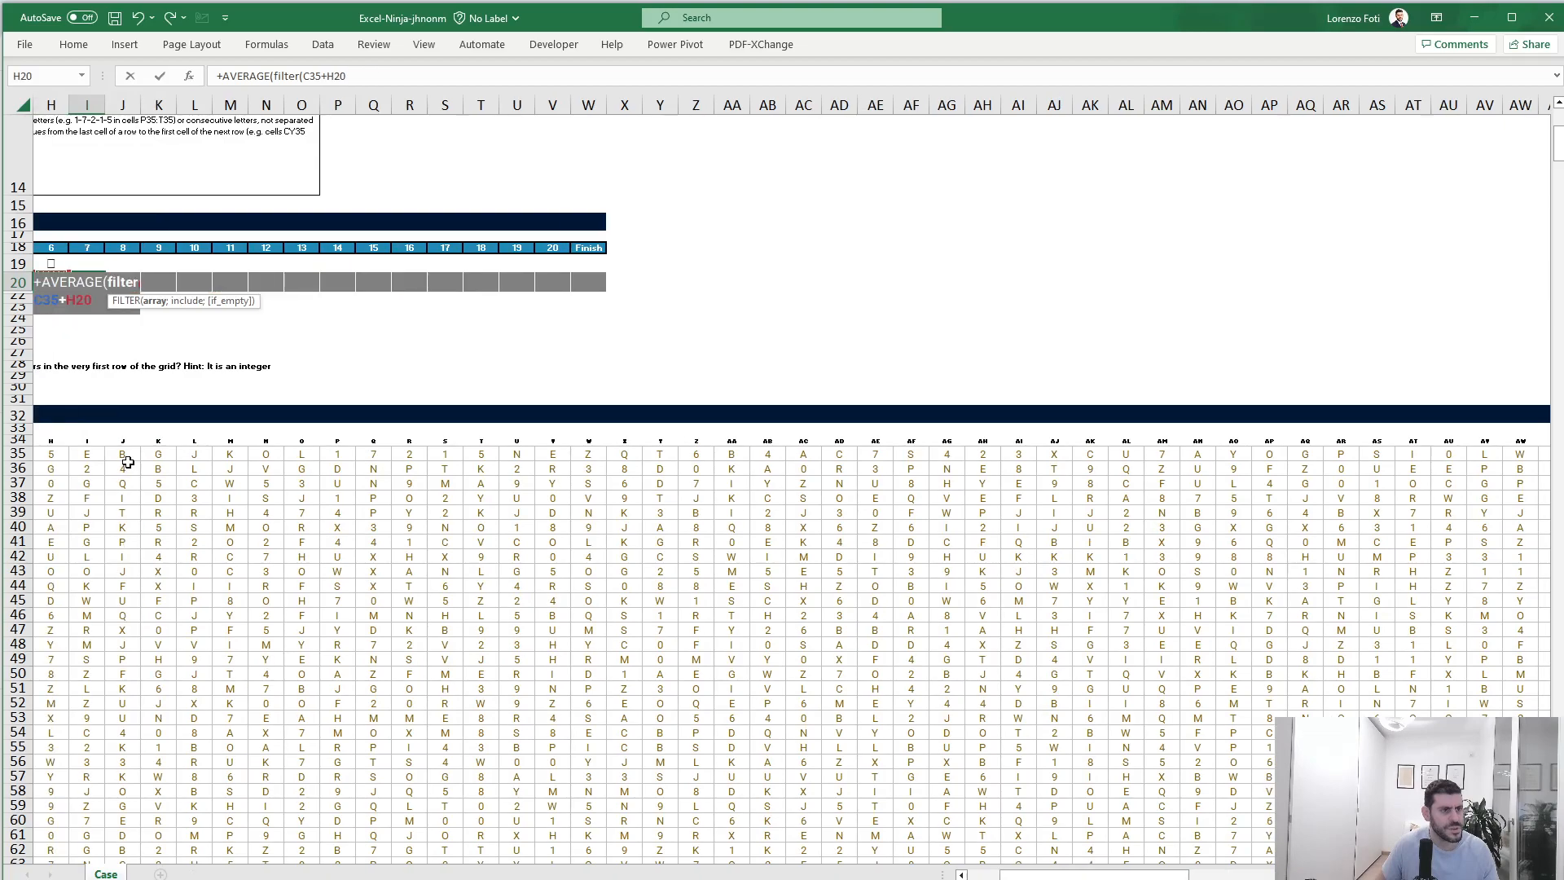
pyautogui.write('G')
pyautogui.press('BackSpace')
pyautogui.press('BackSpace')
pyautogui.press('BackSpace')
pyautogui.press('BackSpace')
pyautogui.press('BackSpace')
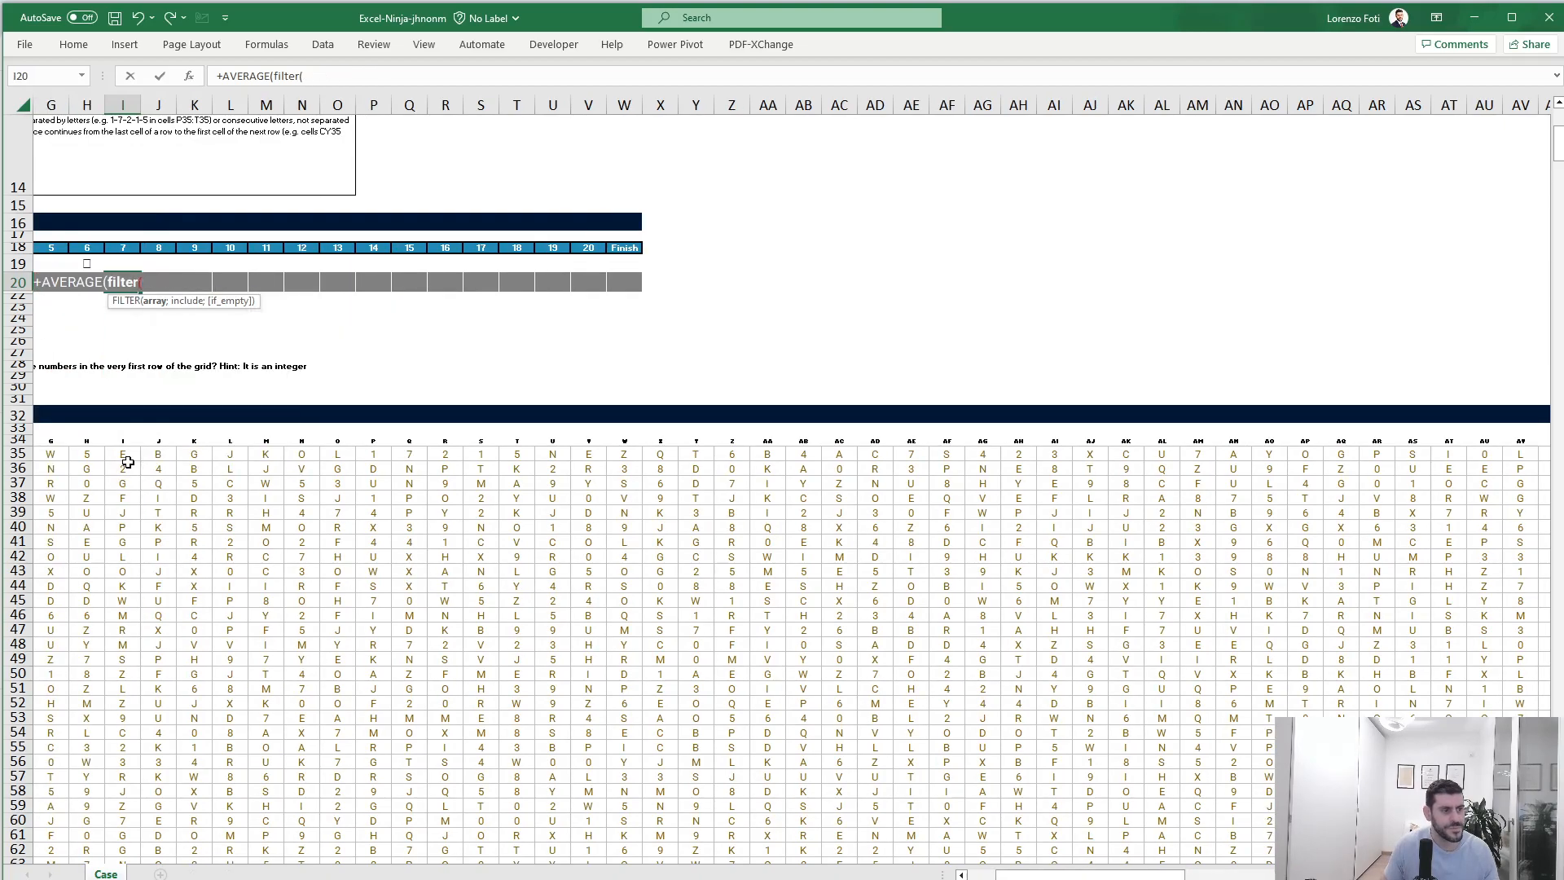
# Step: Set the FILTER array to the grid's first row as the absolute range $C$35:$CY$35
pyautogui.click(167, 453)
pyautogui.hotkey('ctrl', 'Left')
pyautogui.hotkey('ctrl', 'shift', 'Right')
pyautogui.moveTo(352, 76); pyautogui.dragTo(310, 76)
pyautogui.press('F4')
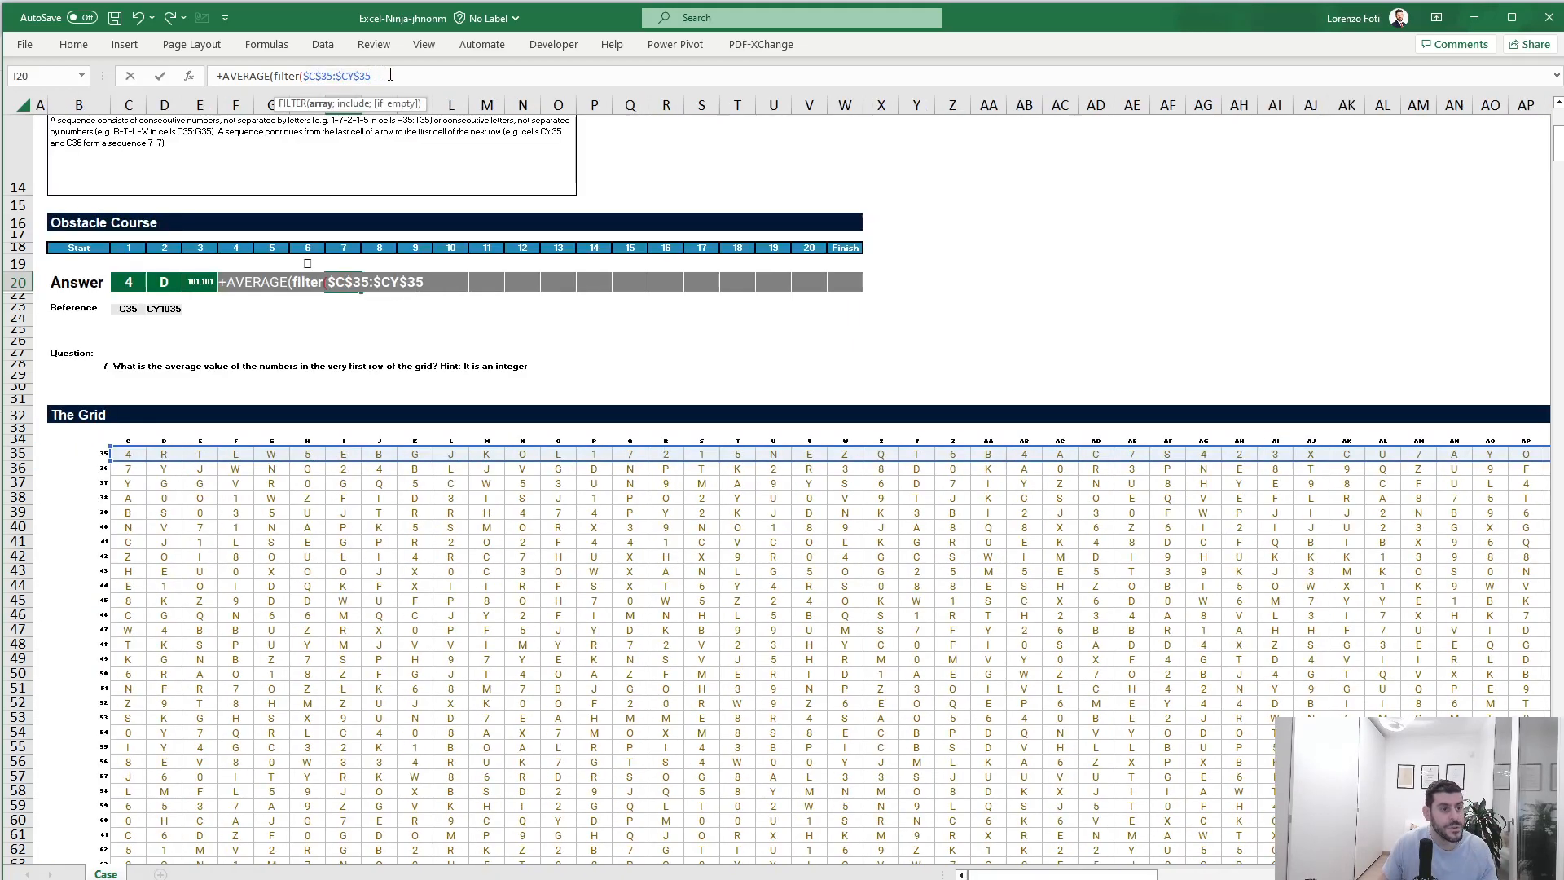
pyautogui.write(';')
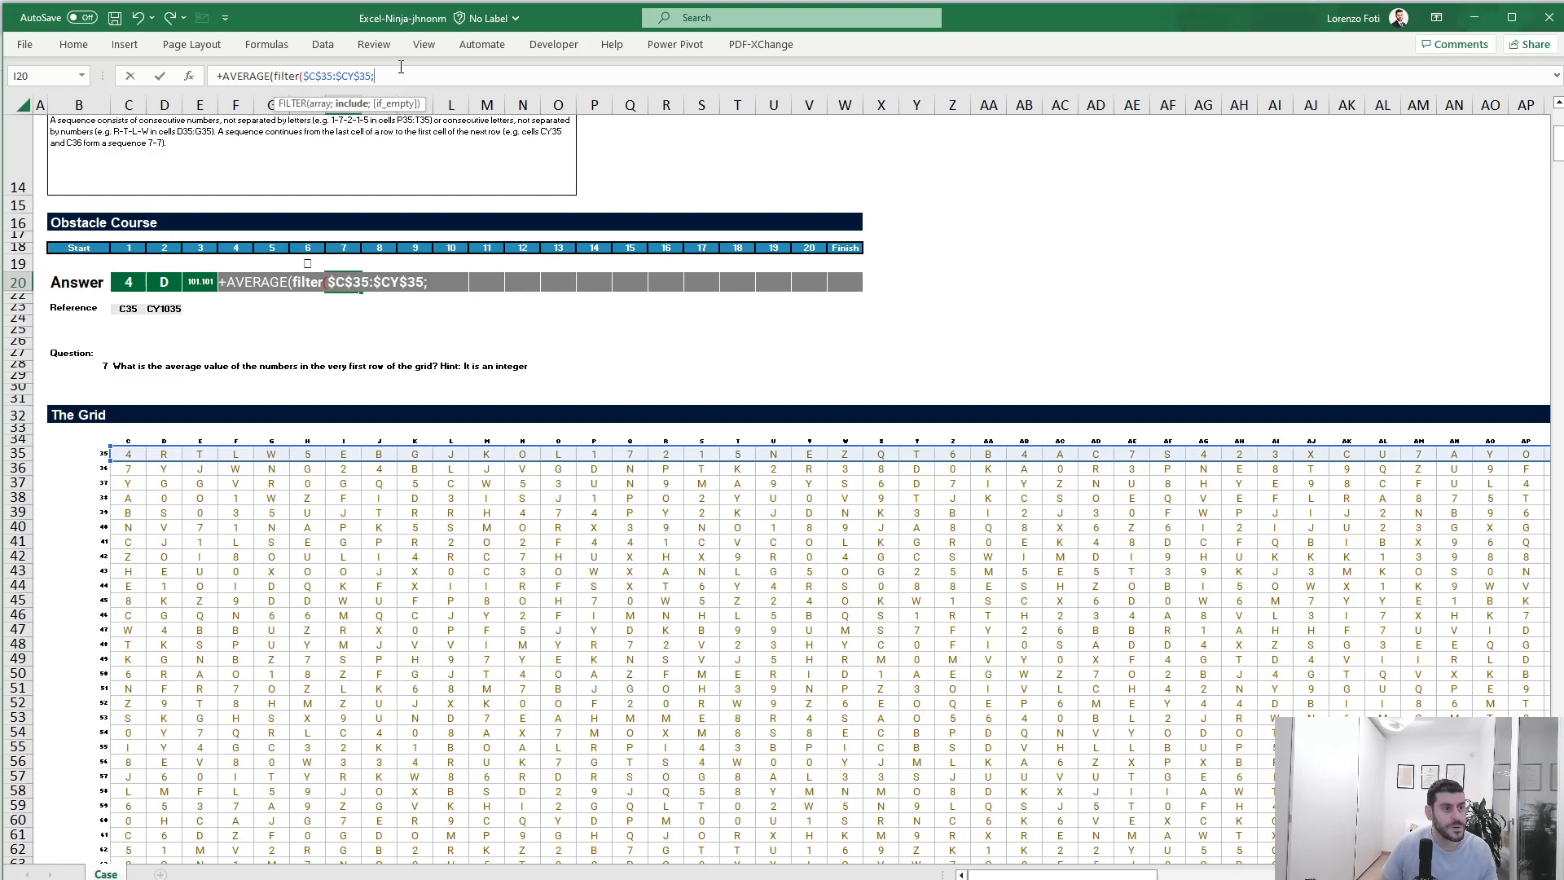
# Step: Begin the FILTER's include condition with not(ISERROR(NUMBERVALUE(
pyautogui.write('not(iserrro')
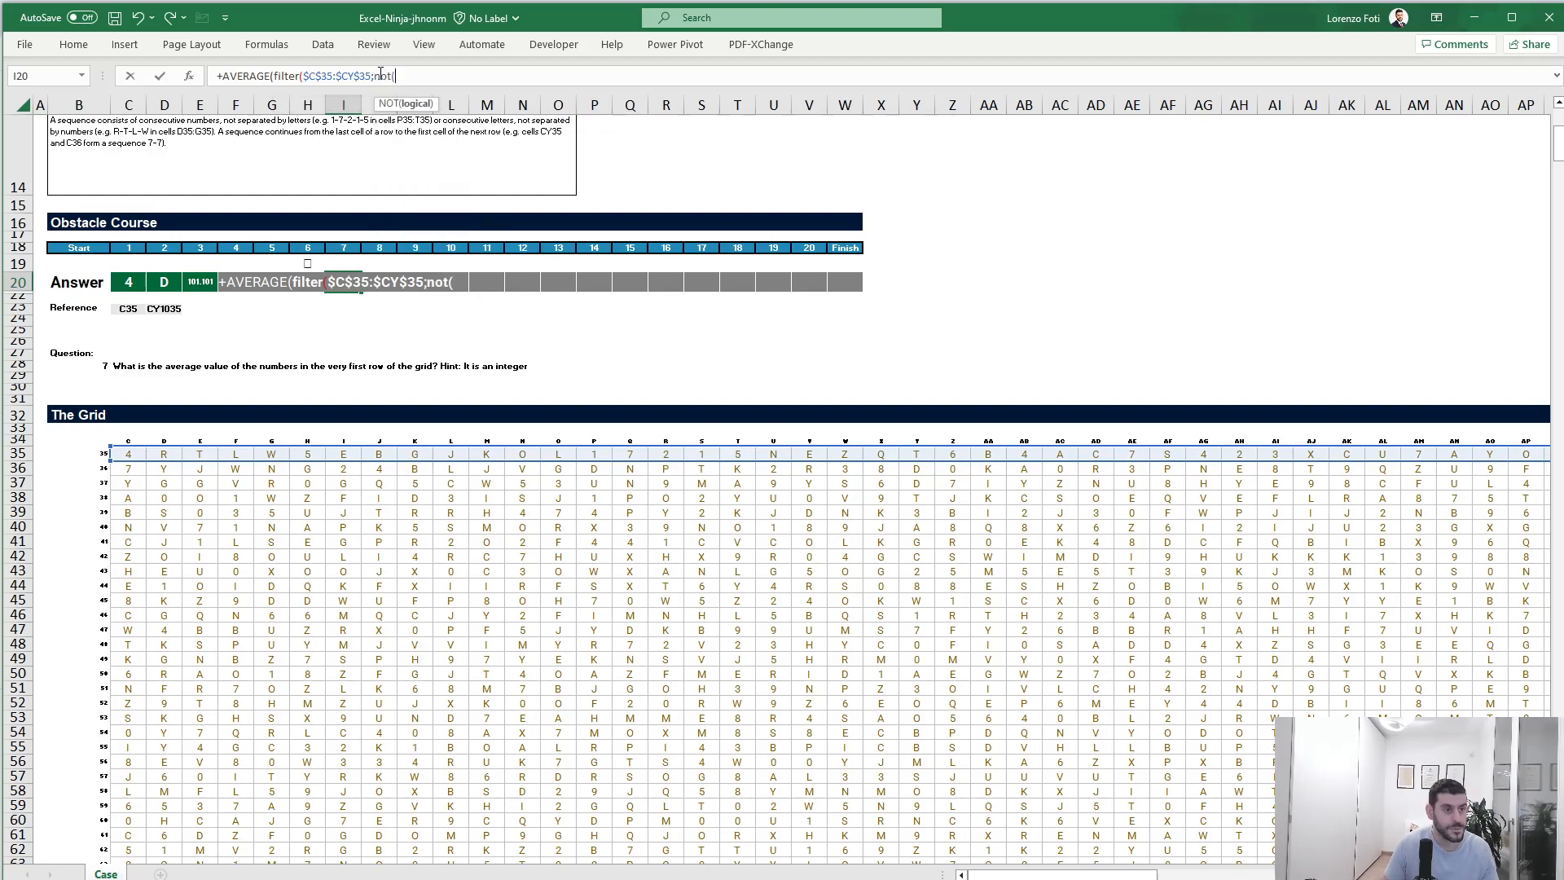
pyautogui.press('BackSpace')
pyautogui.press('BackSpace')
pyautogui.write('o')
pyautogui.press('Tab')
pyautogui.write('nu')
pyautogui.press('Tab')
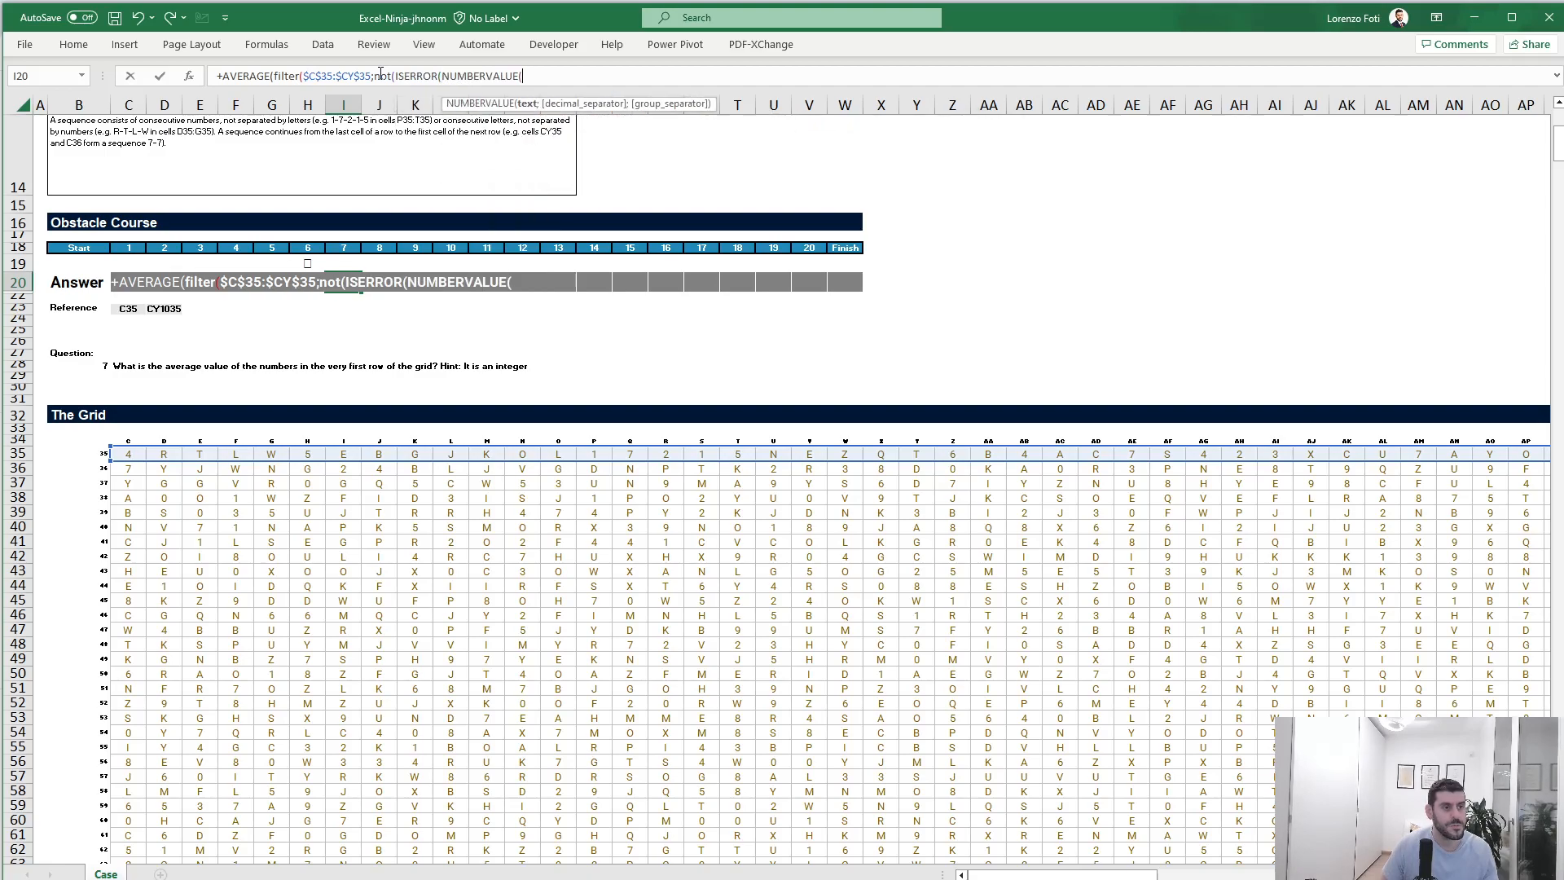
# Step: Complete the question 7 formula in I20 with $C$35:$CY$35 as the NUMBERVALUE argument, close its brackets and accept the proposed correction
pyautogui.moveTo(302, 79); pyautogui.dragTo(372, 79)
pyautogui.hotkey('ctrl', 'c')
pyautogui.click(574, 76)
pyautogui.hotkey('ctrl', 'v')
pyautogui.write('))')
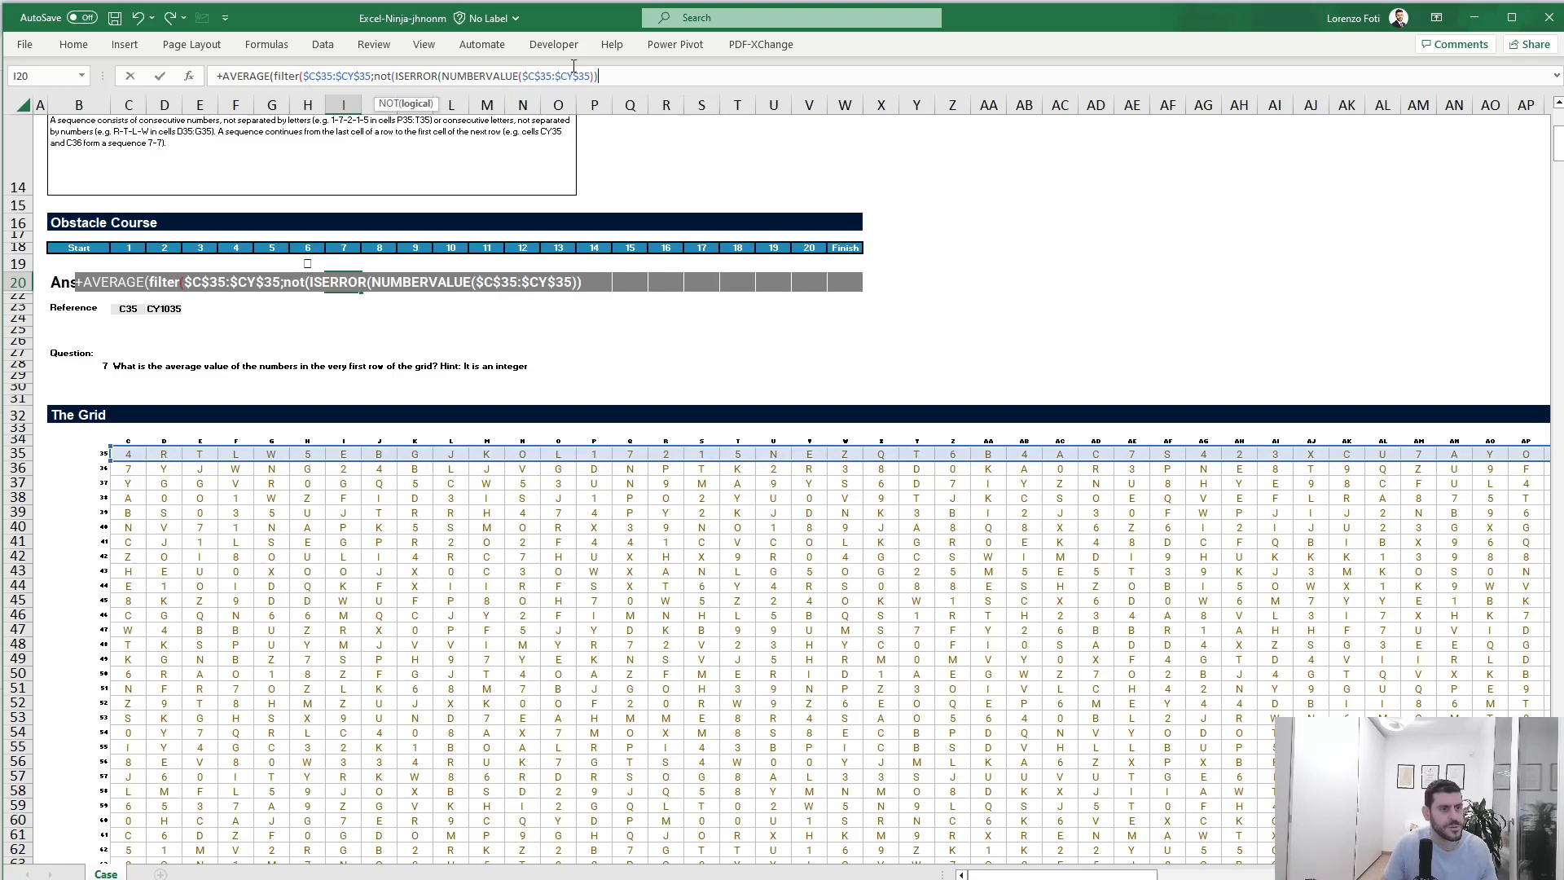
pyautogui.write('))')
pyautogui.press('Return')
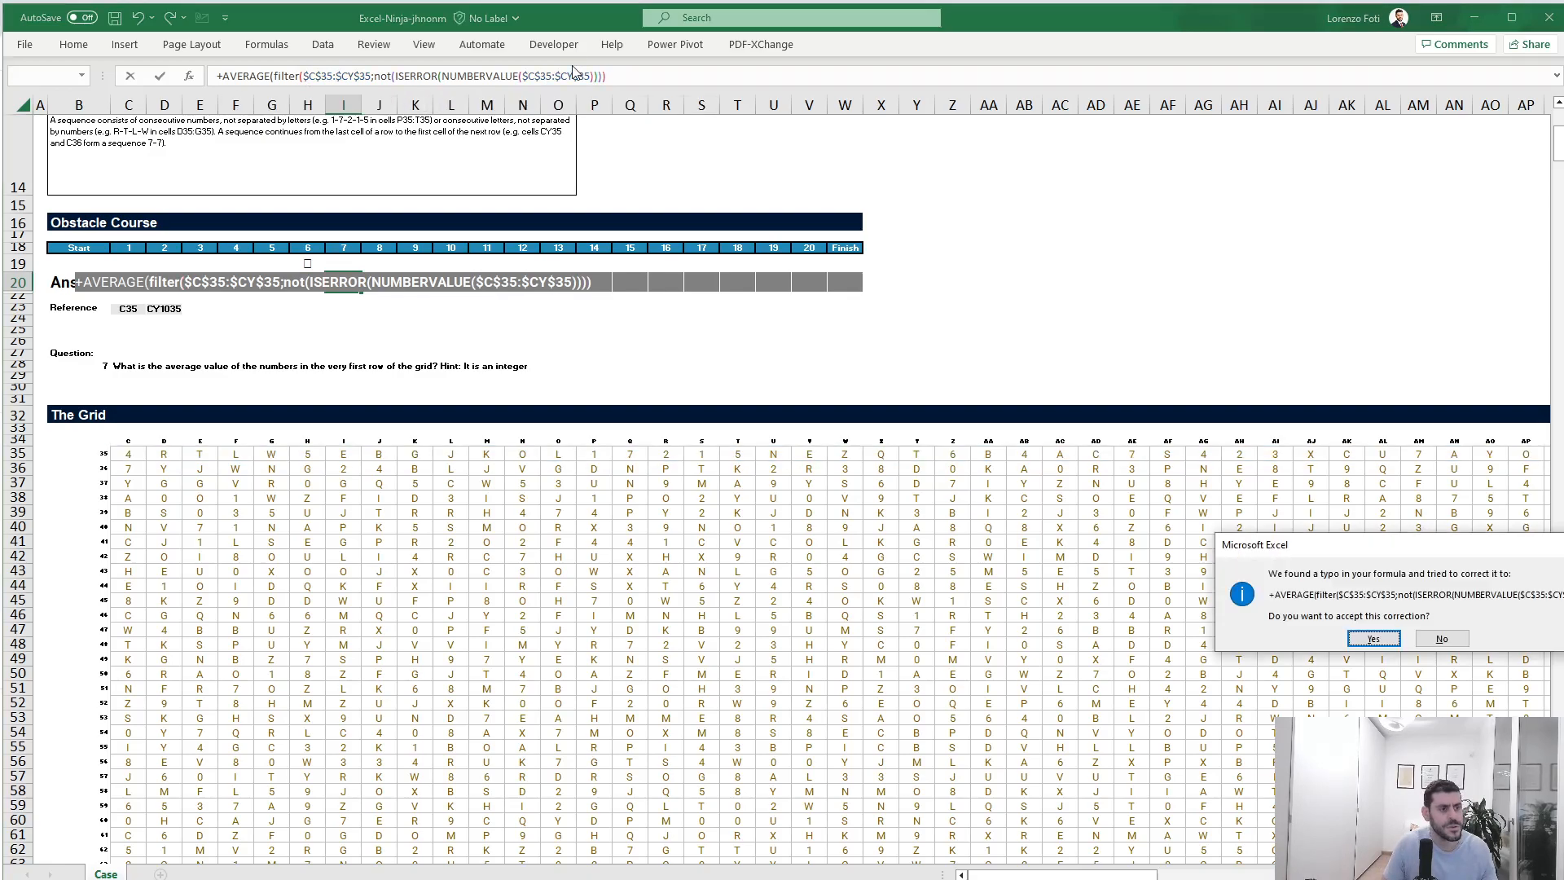
pyautogui.press('Return')
pyautogui.press('Up')
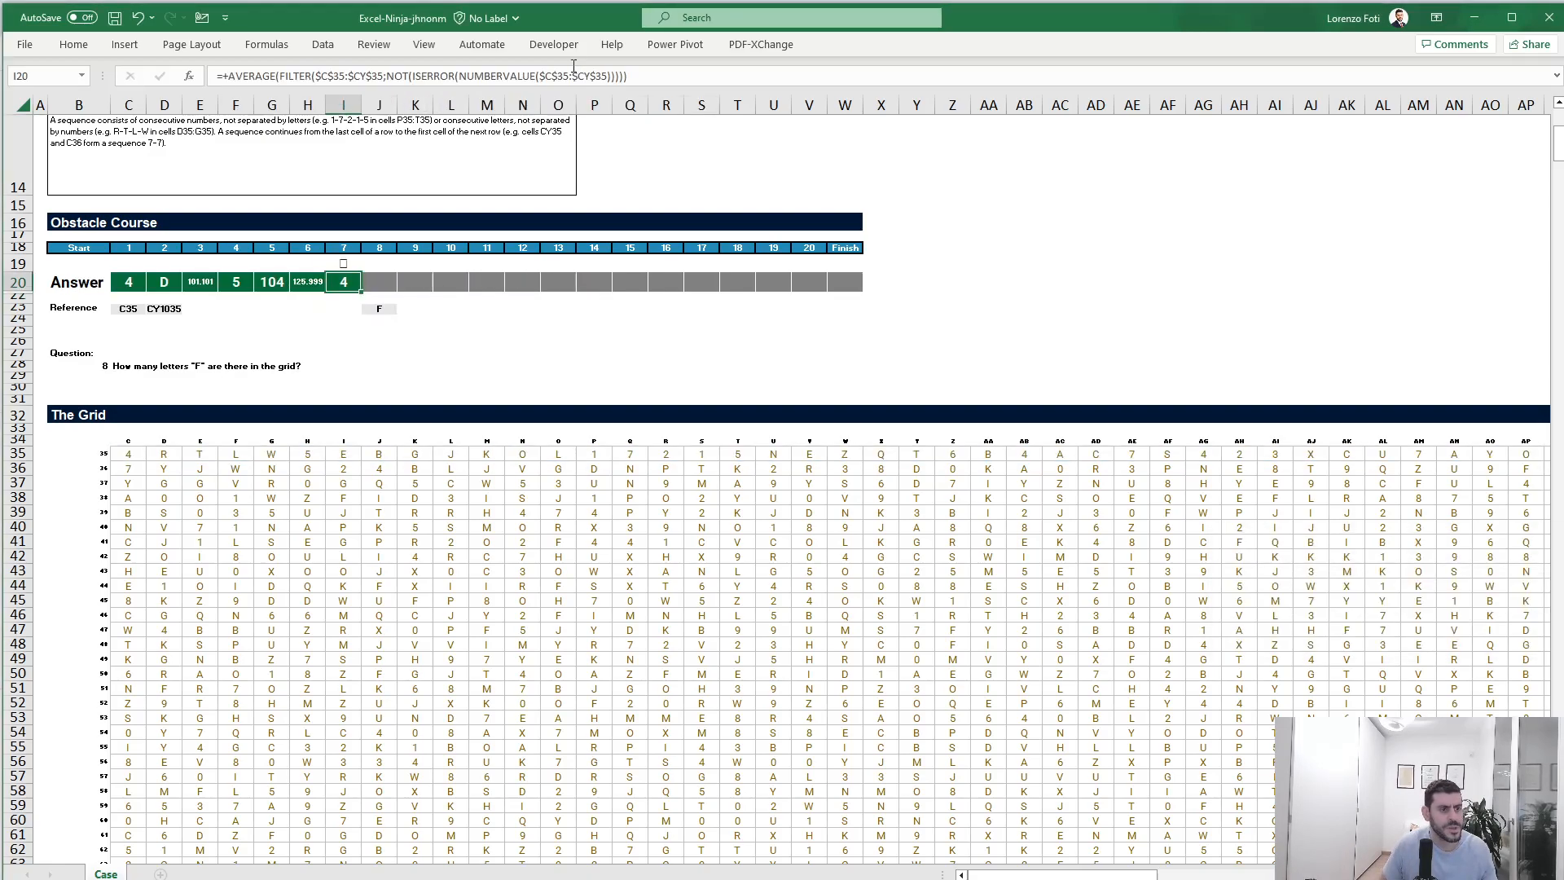
# Step: Begin a COUNTIFS formula in J20 for question 8 with the whole grid C35:CY1035 as the criteria range
pyautogui.press('Right')
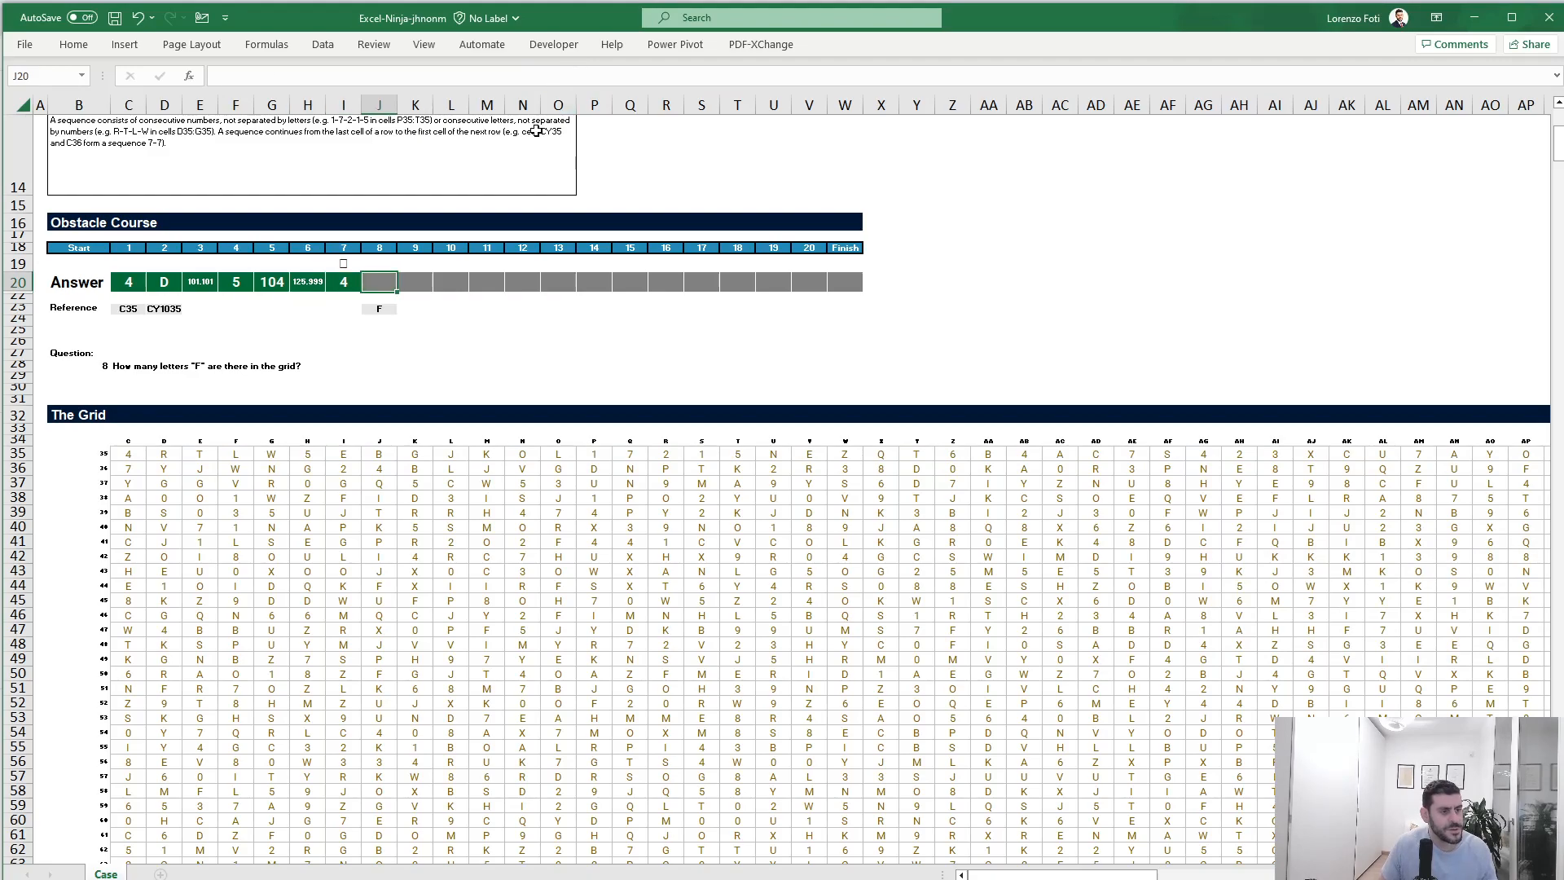
pyautogui.write('+countifs')
pyautogui.press('Tab')
pyautogui.press('Left')
pyautogui.hotkey('ctrl', 'Down')
pyautogui.hotkey('ctrl', 'Down')
pyautogui.hotkey('ctrl', 'Down')
pyautogui.press('Left')
pyautogui.hotkey('ctrl', 'Left')
pyautogui.hotkey('ctrl', 'shift', 'Up')
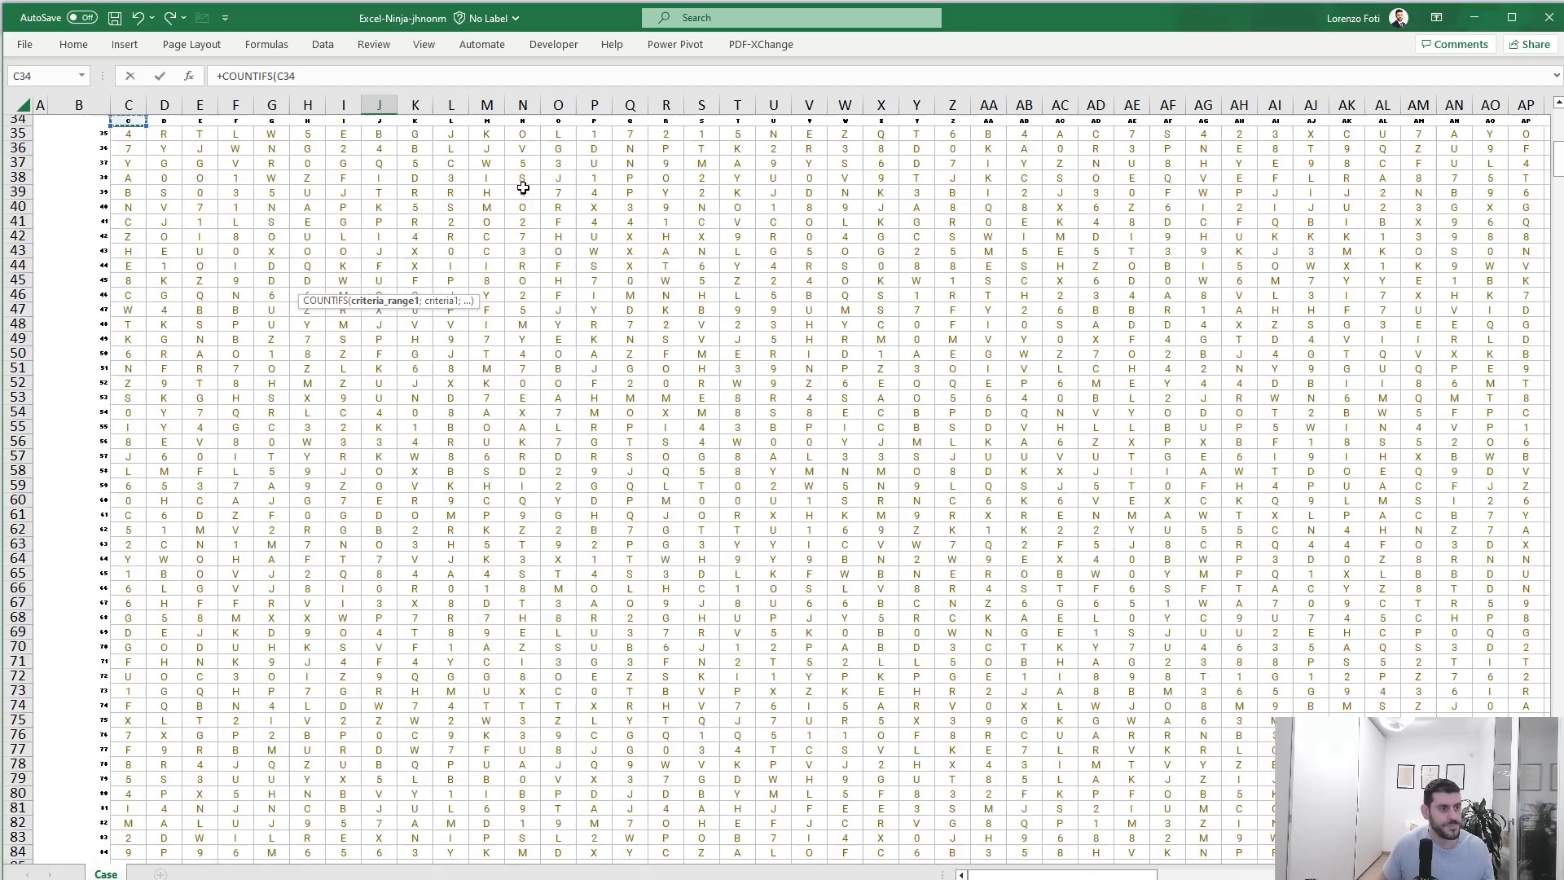
pyautogui.hotkey('ctrl', 'shift', 'Right')
pyautogui.write(';')
# Step: Set the COUNTIFS criterion to the reference letter in J23 and enter the J20 formula
pyautogui.press('Up')
pyautogui.press('Up')
pyautogui.press('Up')
pyautogui.press('Up')
pyautogui.press('Right')
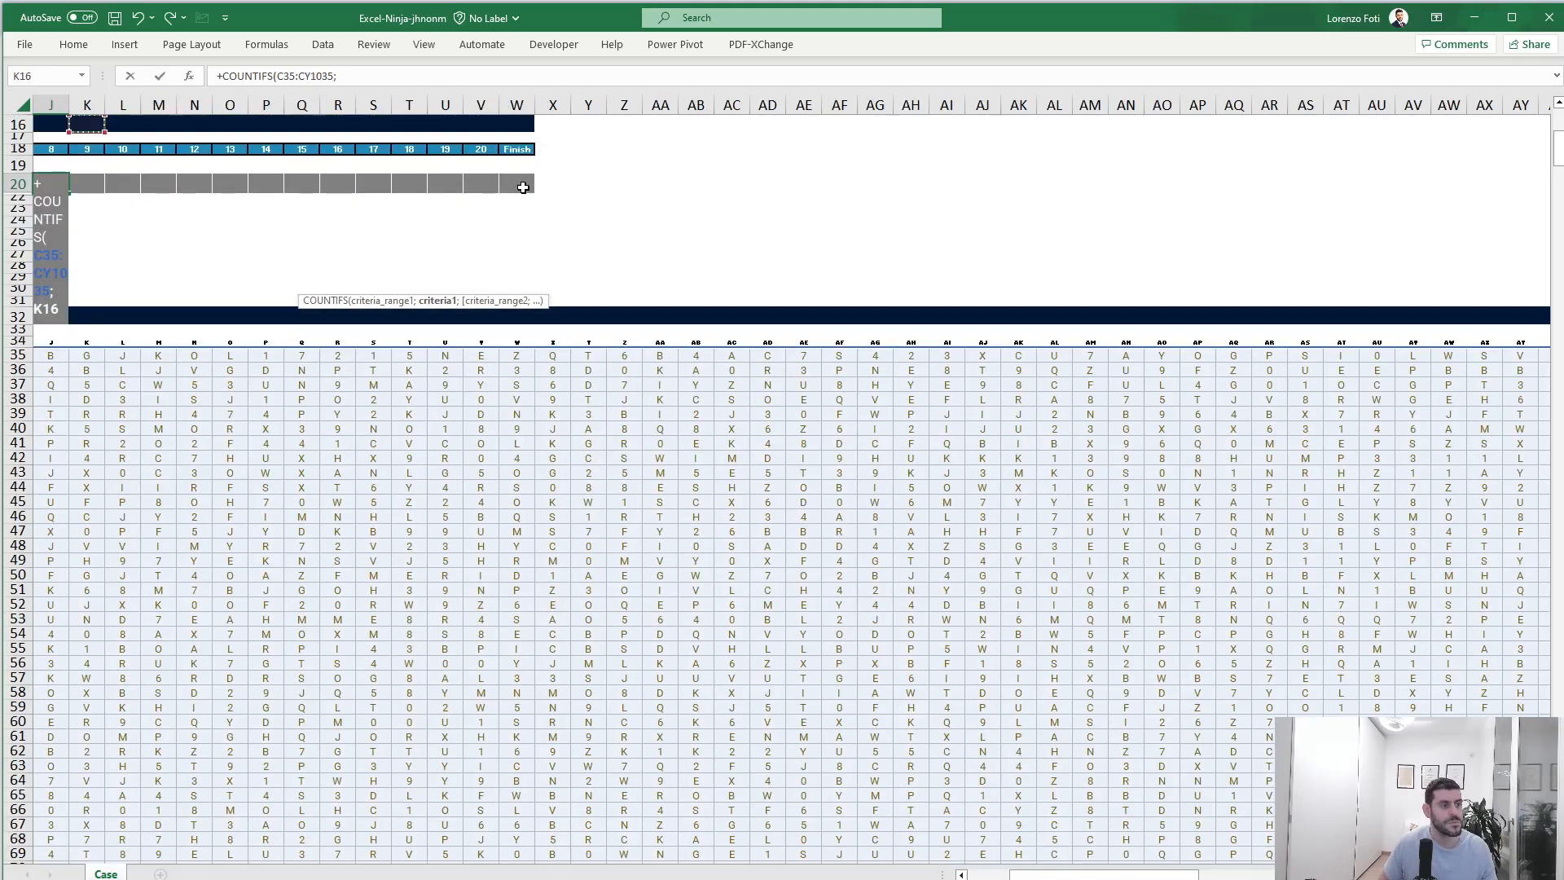
pyautogui.press('Left')
pyautogui.press('Down')
pyautogui.press('Down')
pyautogui.press('Down')
pyautogui.press('Down')
pyautogui.press('Down')
pyautogui.press('Down')
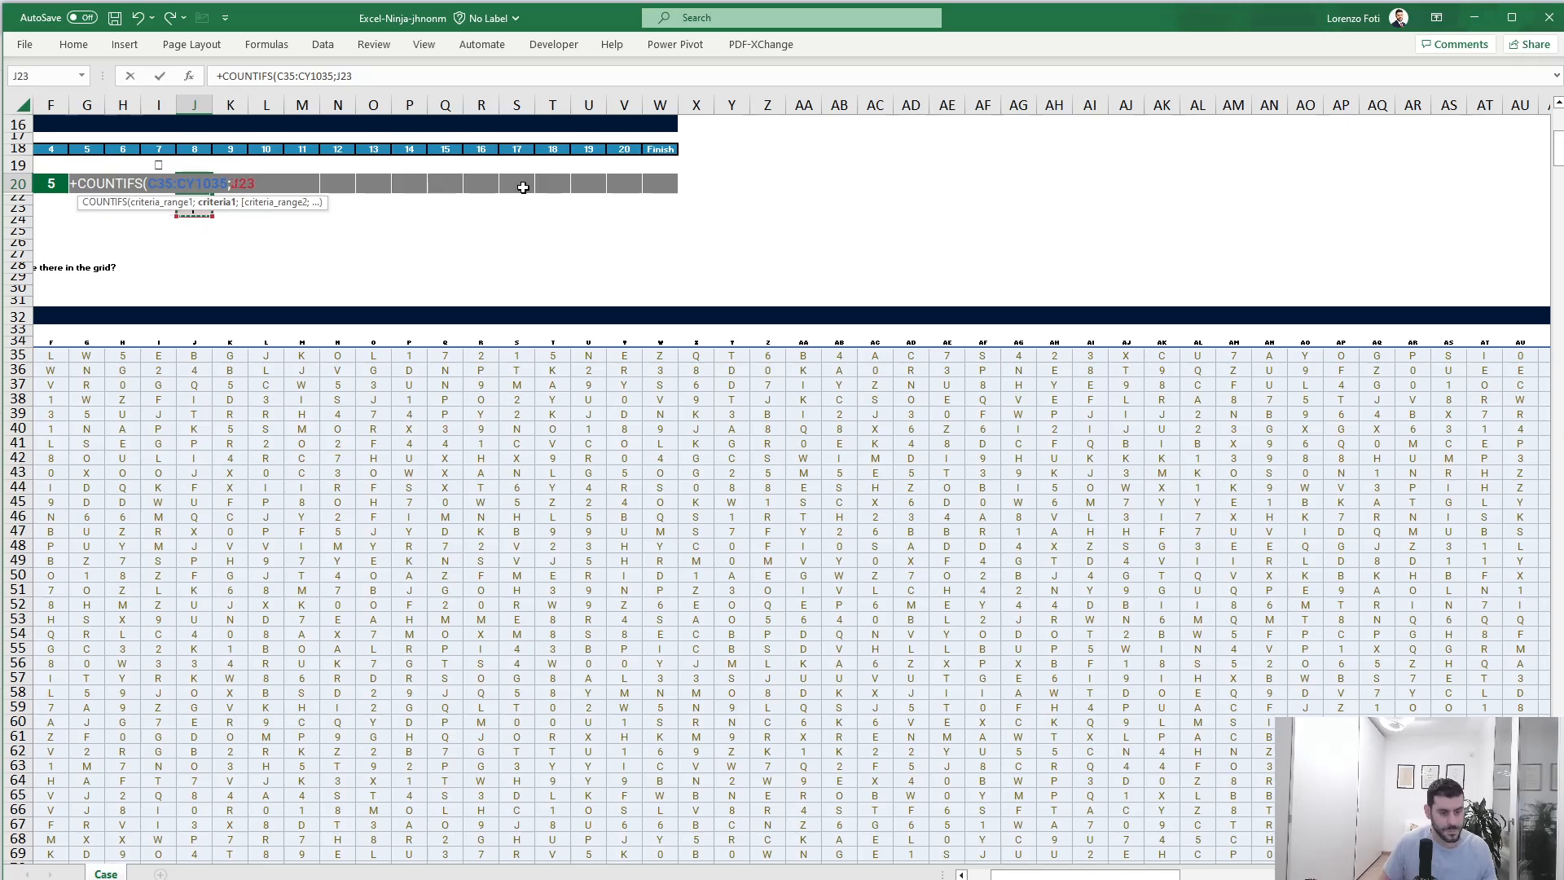
pyautogui.press('Return')
# Step: Select the whole grid from C35 to CY1035 and try to give the range the name grid
pyautogui.press('Home')
pyautogui.press('Right')
pyautogui.press('Right')
pyautogui.press('Right')
pyautogui.press('Right')
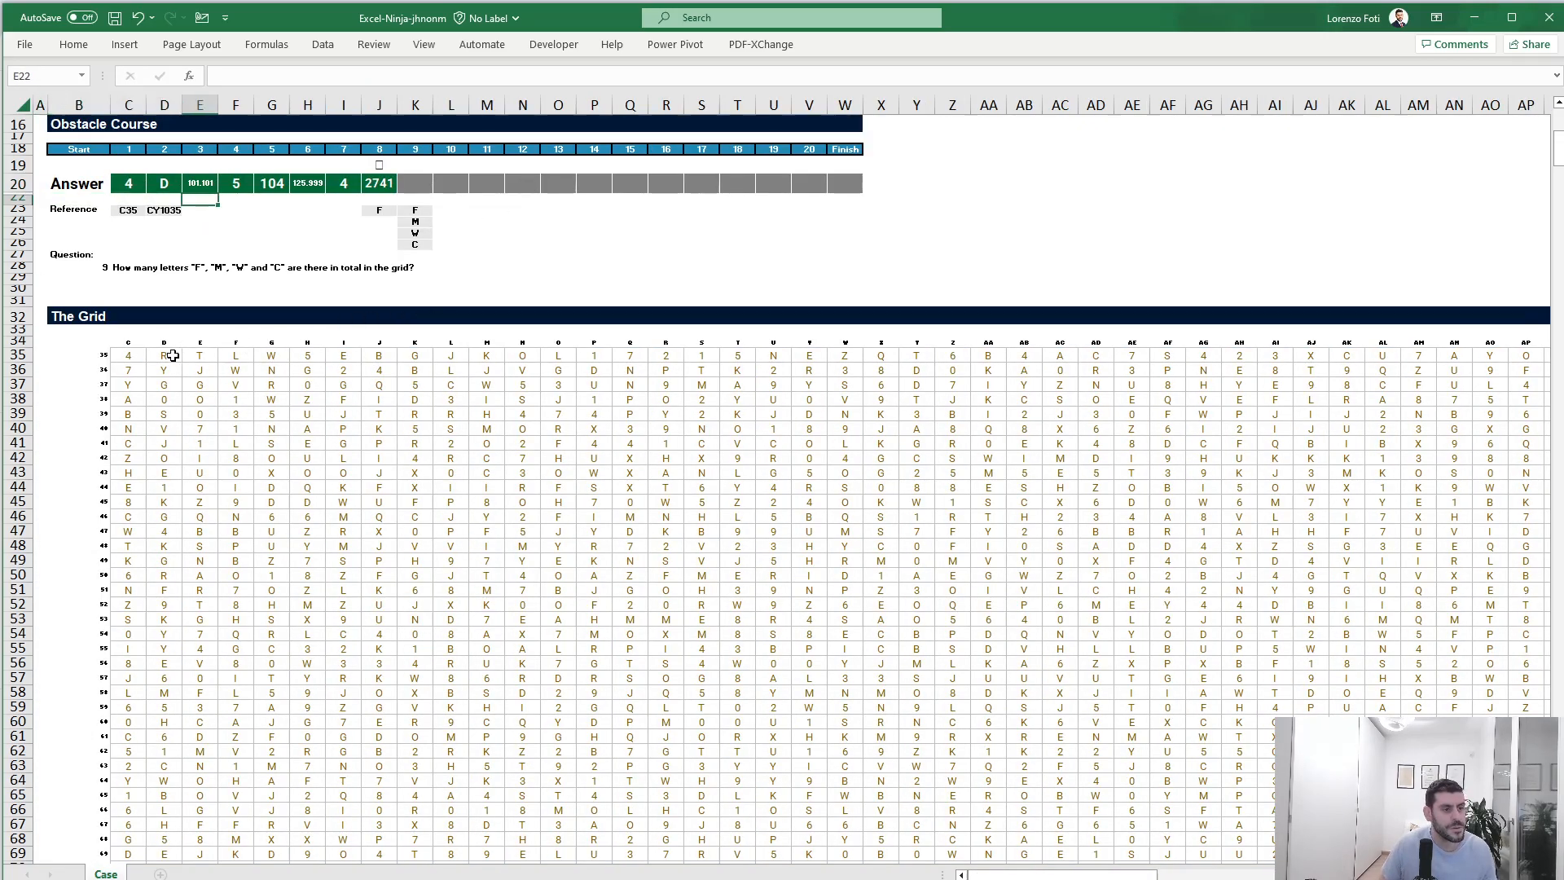
pyautogui.click(141, 353)
pyautogui.hotkey('ctrl', 'shift', 'End')
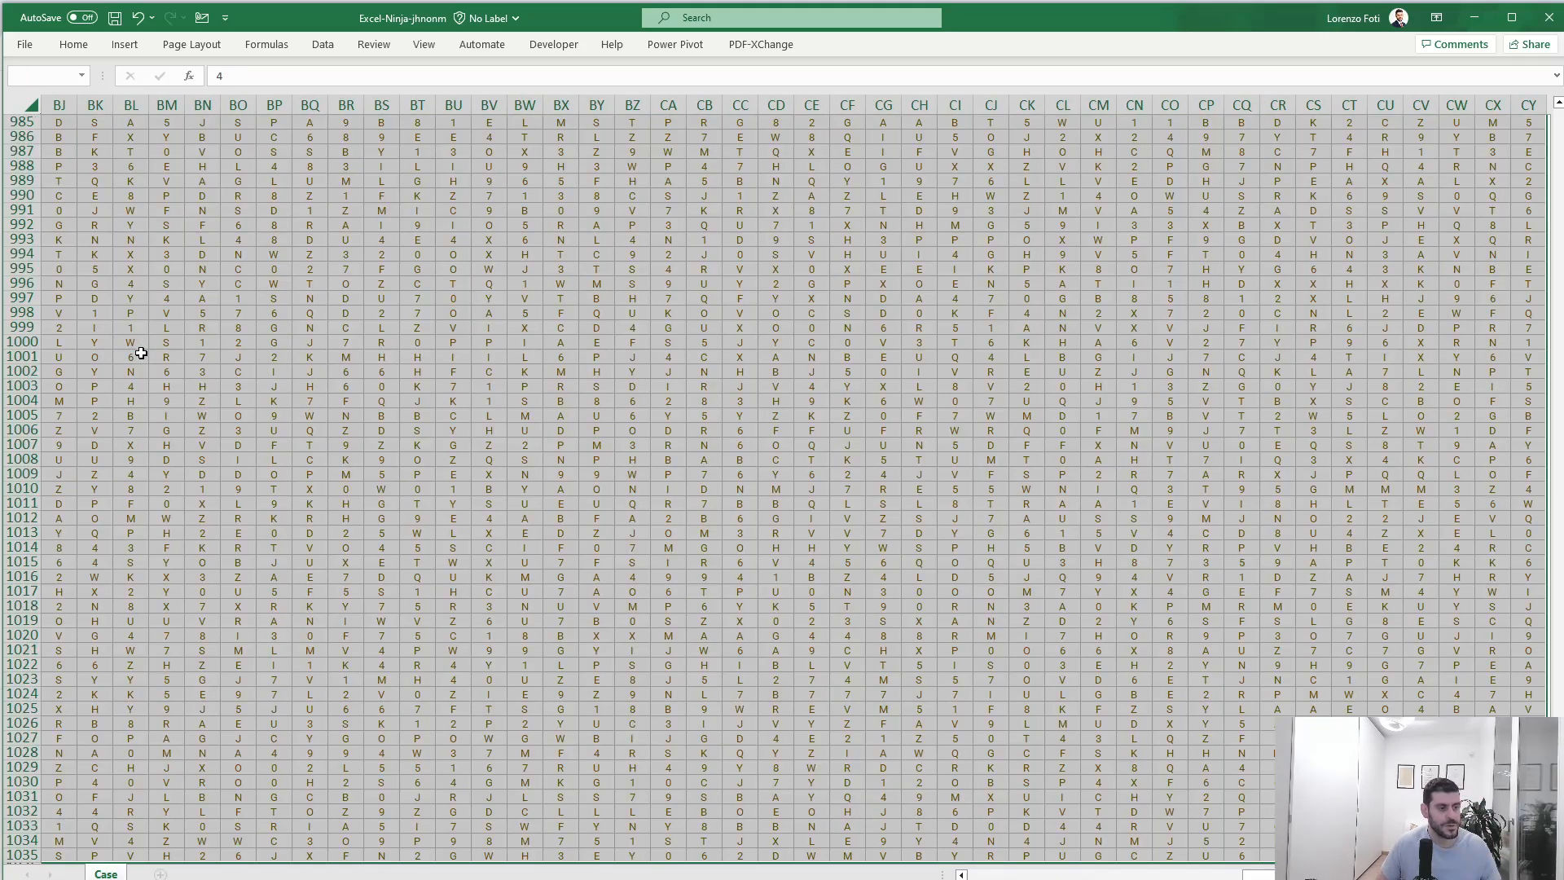
pyautogui.click(55, 66)
pyautogui.write('grid')
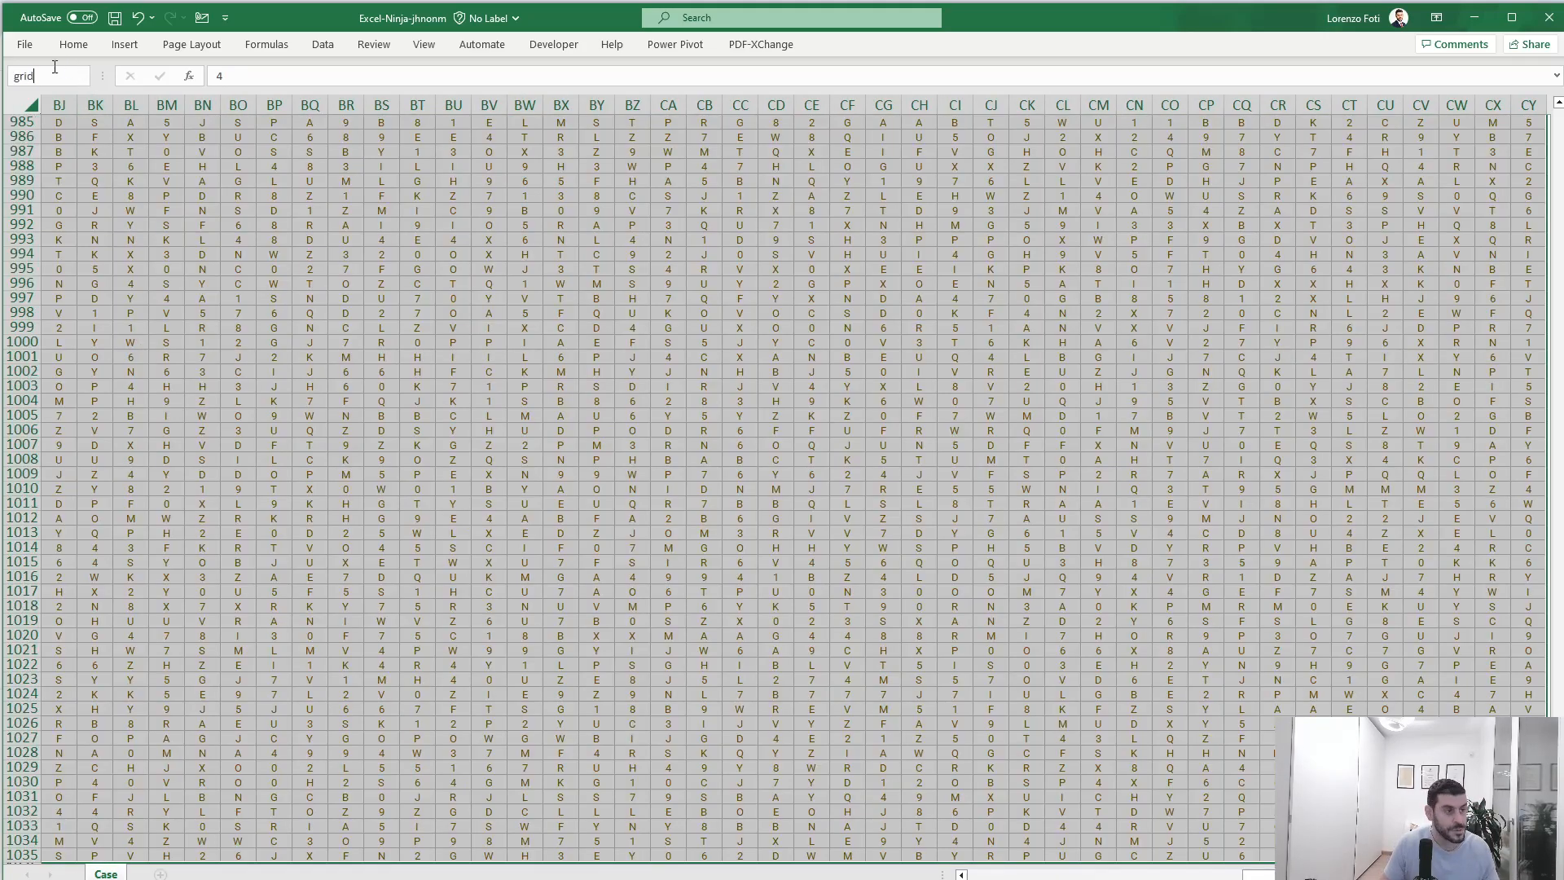
pyautogui.press('Return')
pyautogui.press('Up')
pyautogui.press('Left')
pyautogui.press('Up')
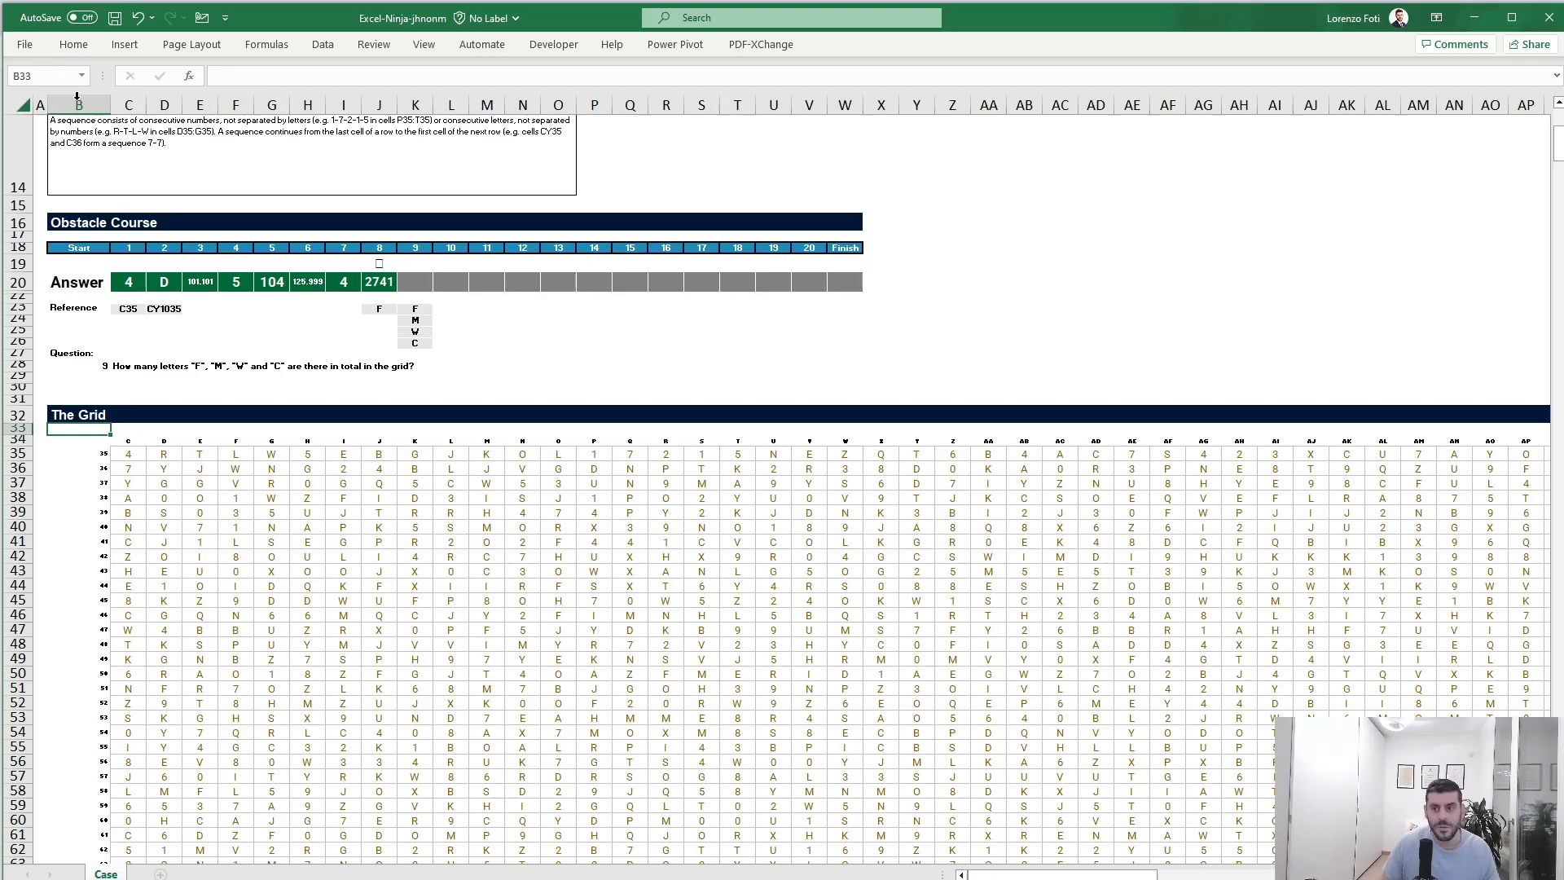
# Step: Try +countifs(grid;K23:K26) in K20 to count the four reference letters for question 9
pyautogui.click(415, 285)
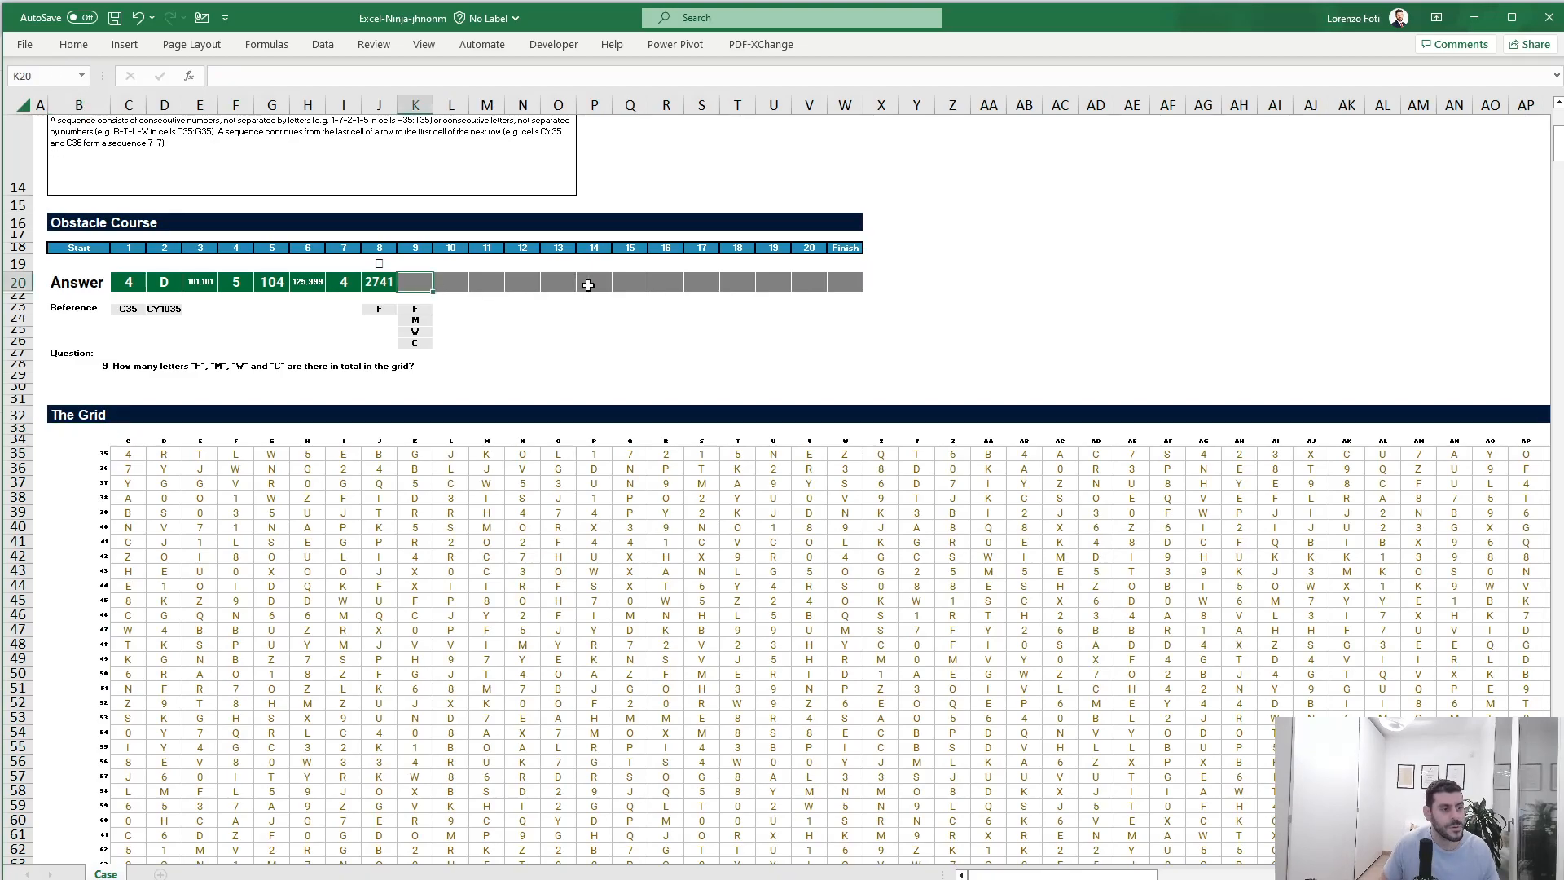
pyautogui.write('+countifs')
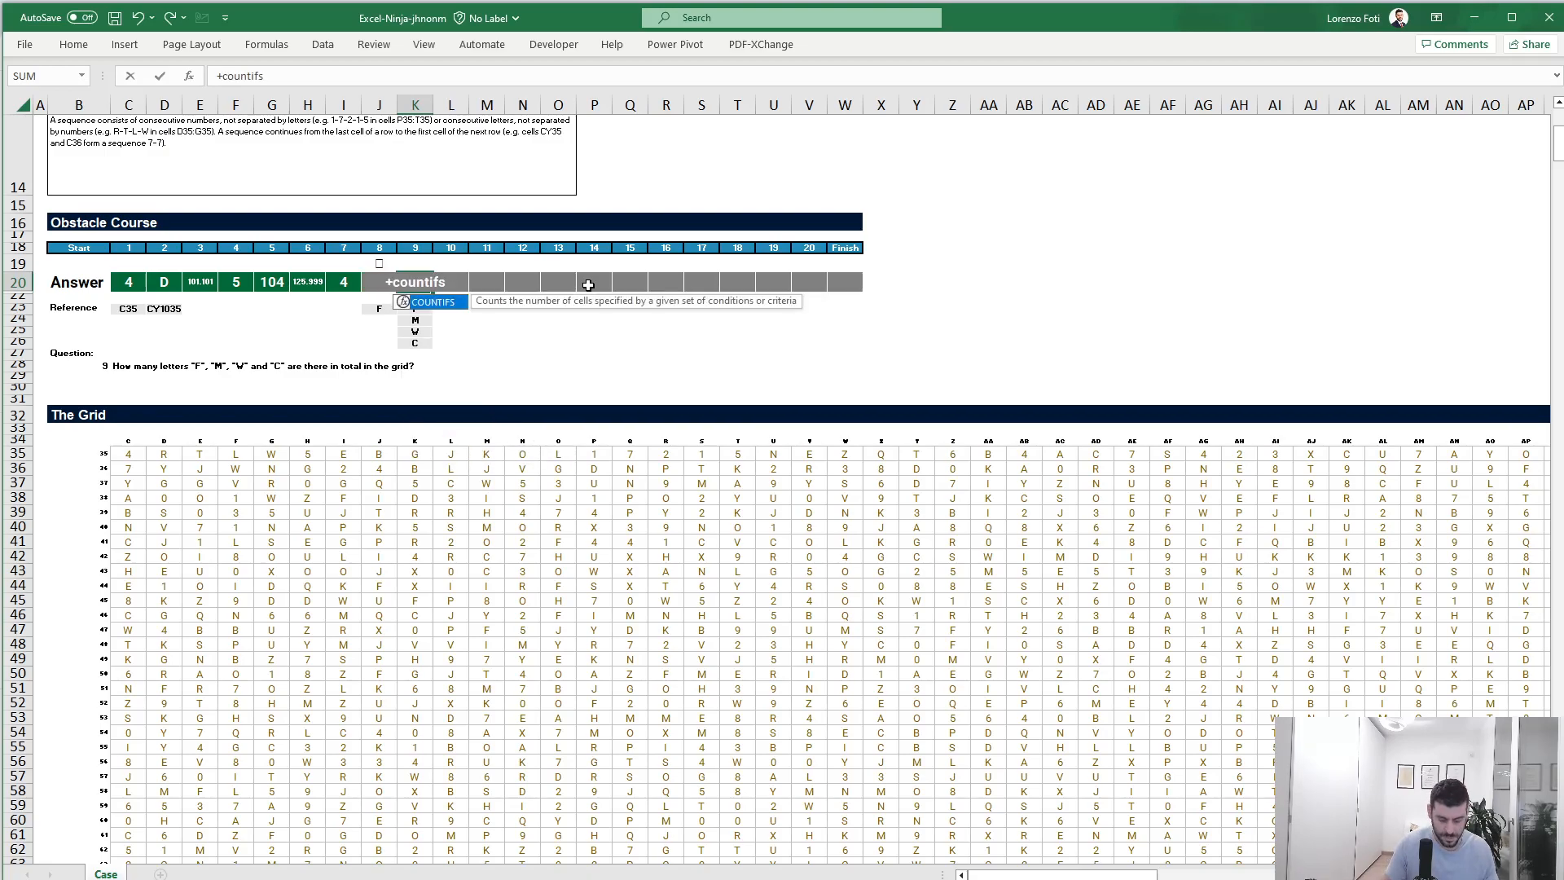
pyautogui.write('(grid;')
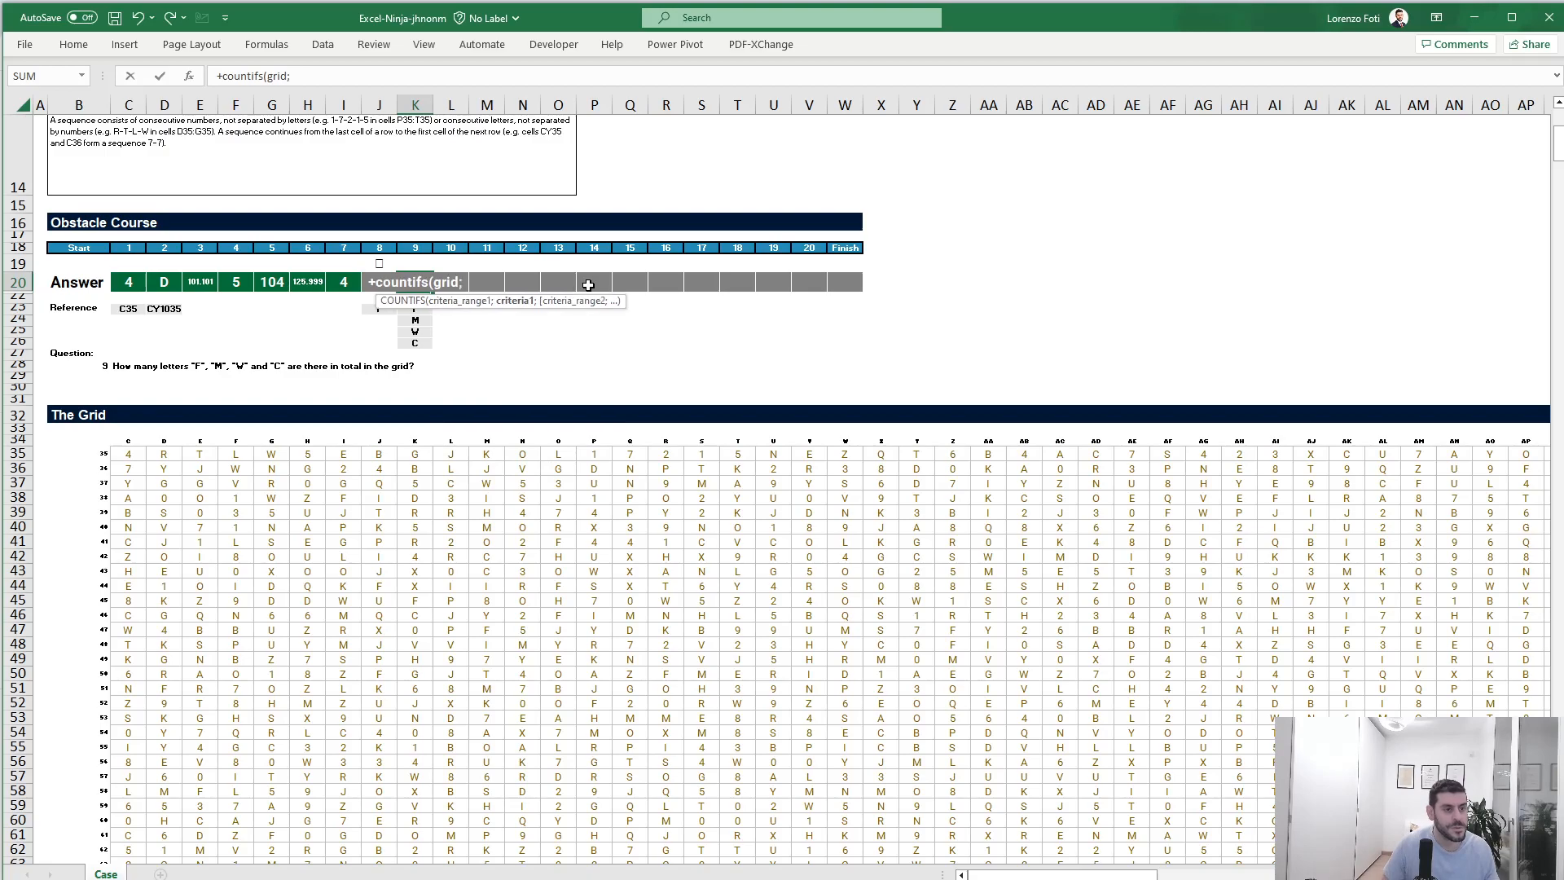
pyautogui.press('Down')
pyautogui.press('Down')
pyautogui.hotkey('shift', 'Down')
pyautogui.hotkey('shift', 'Down')
pyautogui.hotkey('shift', 'Down')
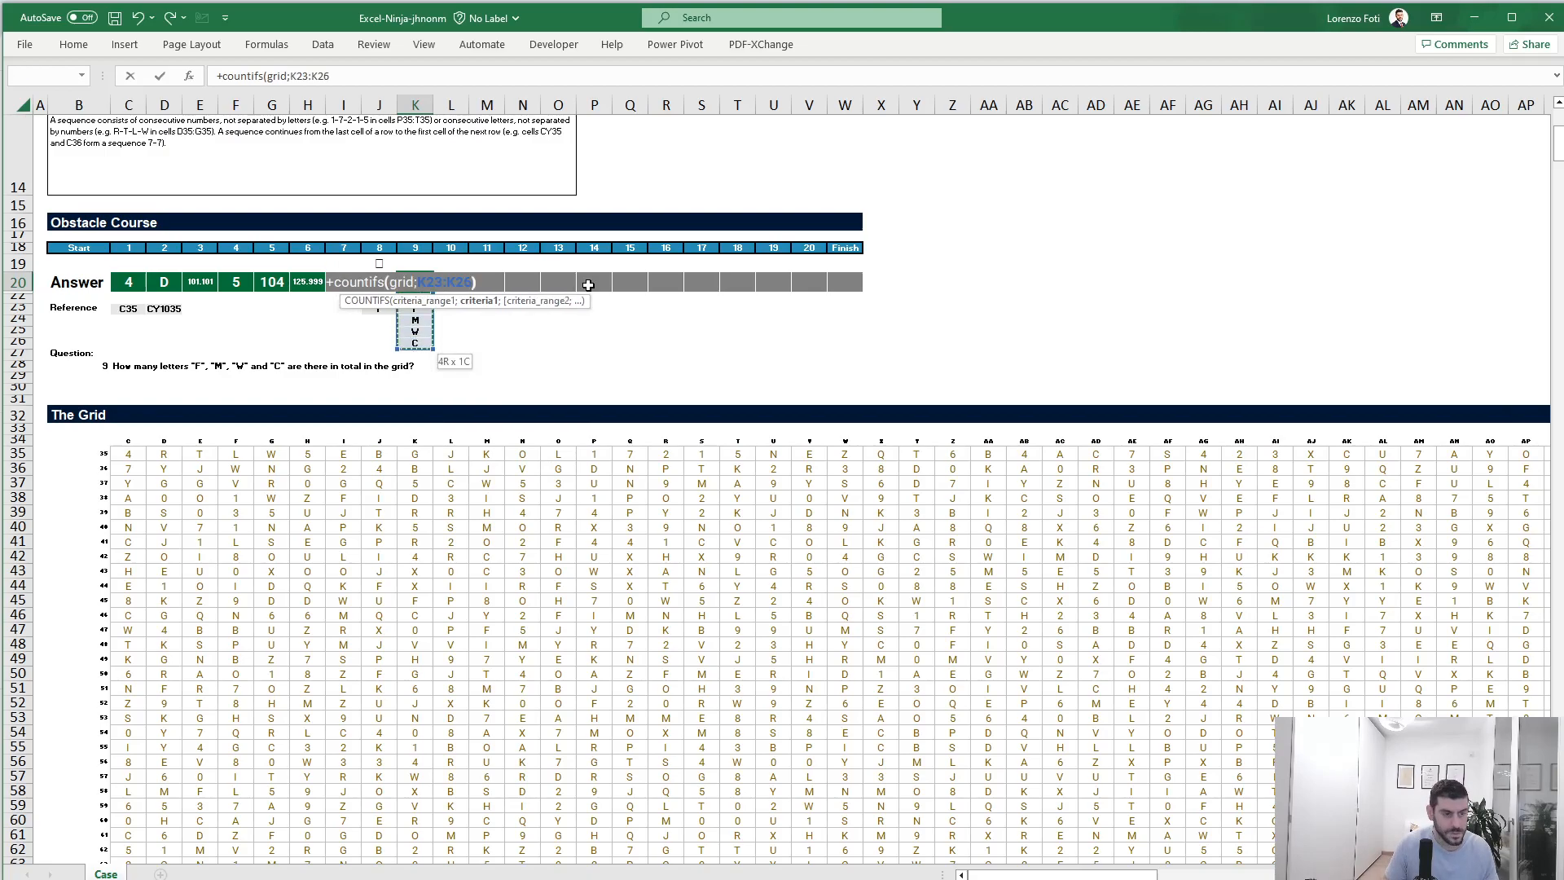
pyautogui.write(')')
# Step: Wrap the COUNTIFS in K20 in a SUM function and enter the formula
pyautogui.click(225, 78)
pyautogui.write('sum(')
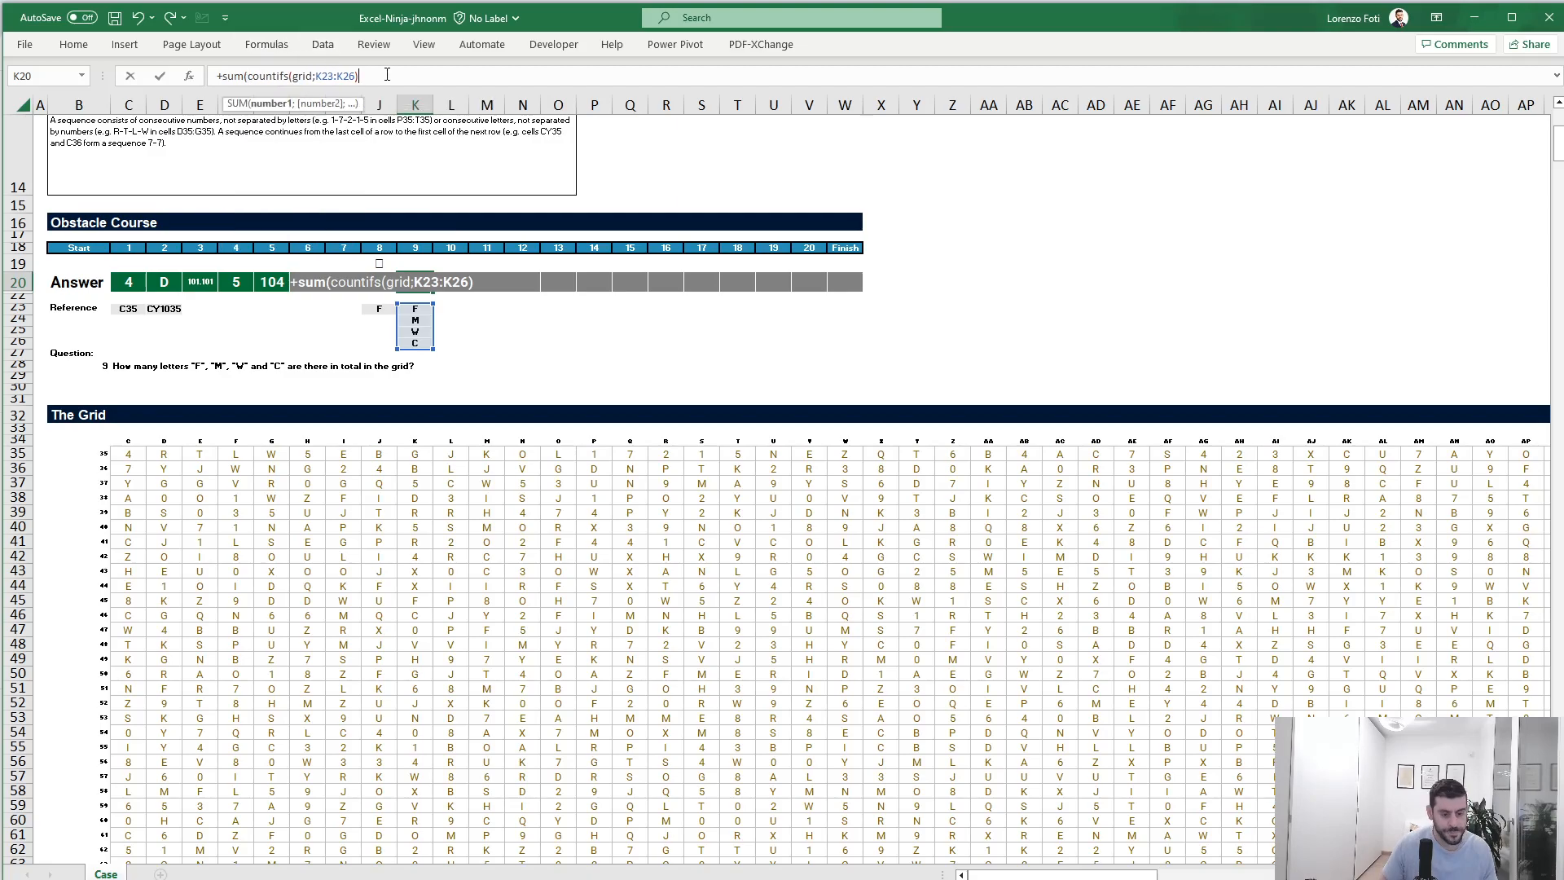
pyautogui.press('BackSpace')
pyautogui.write(')')
pyautogui.press('Tab')
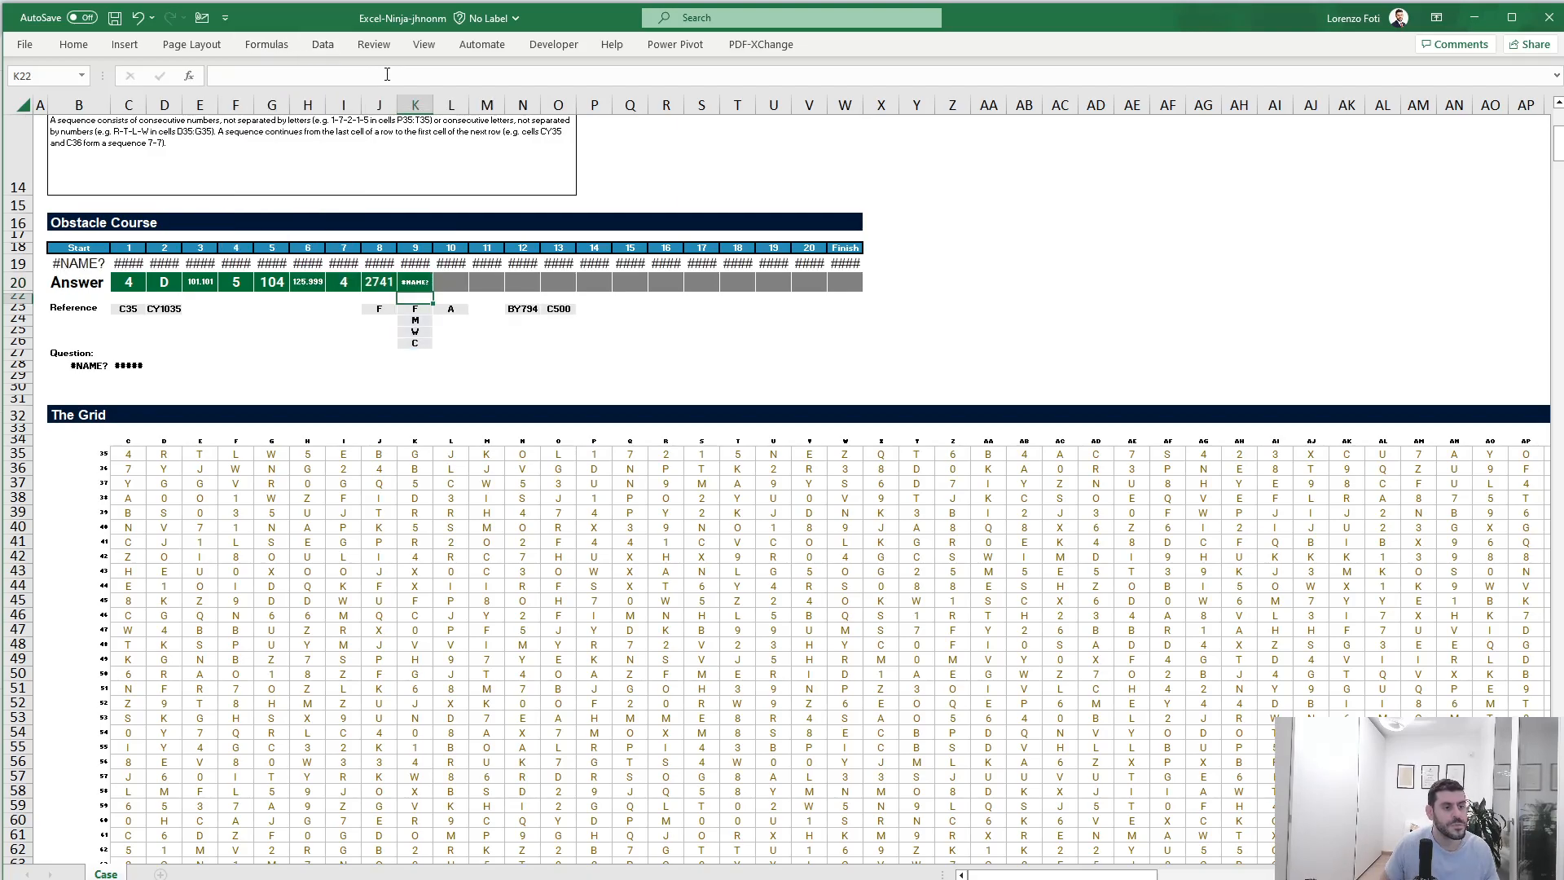
pyautogui.press('Left')
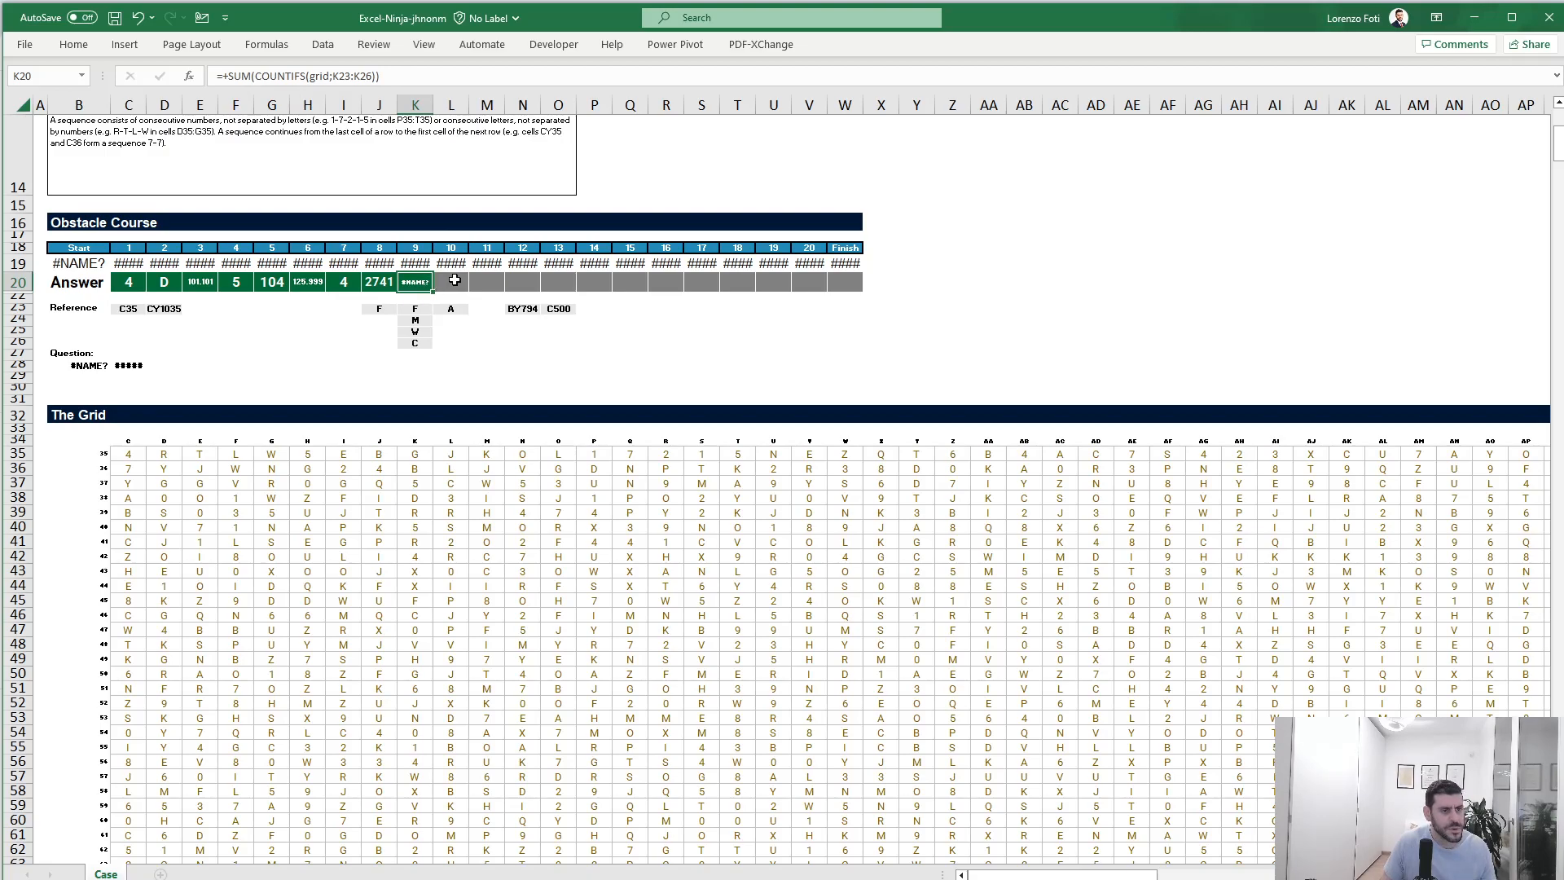
# Step: Undo the SUM formula entry in K20, redo it for comparison, and undo it again
pyautogui.hotkey('ctrl', 'z')
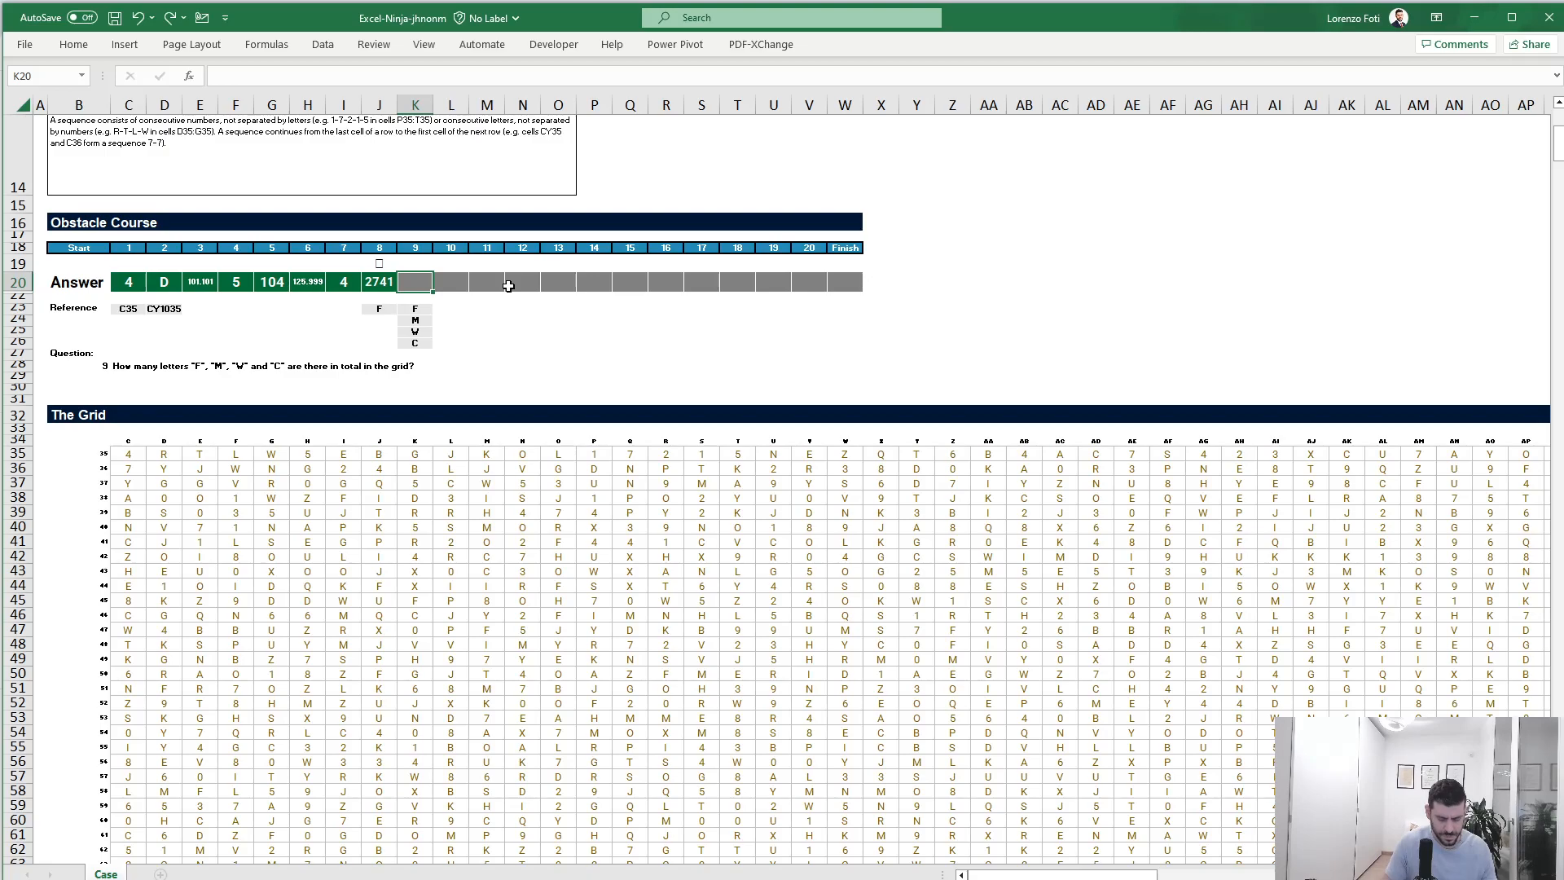
pyautogui.hotkey('ctrl', 'y')
pyautogui.click(445, 287)
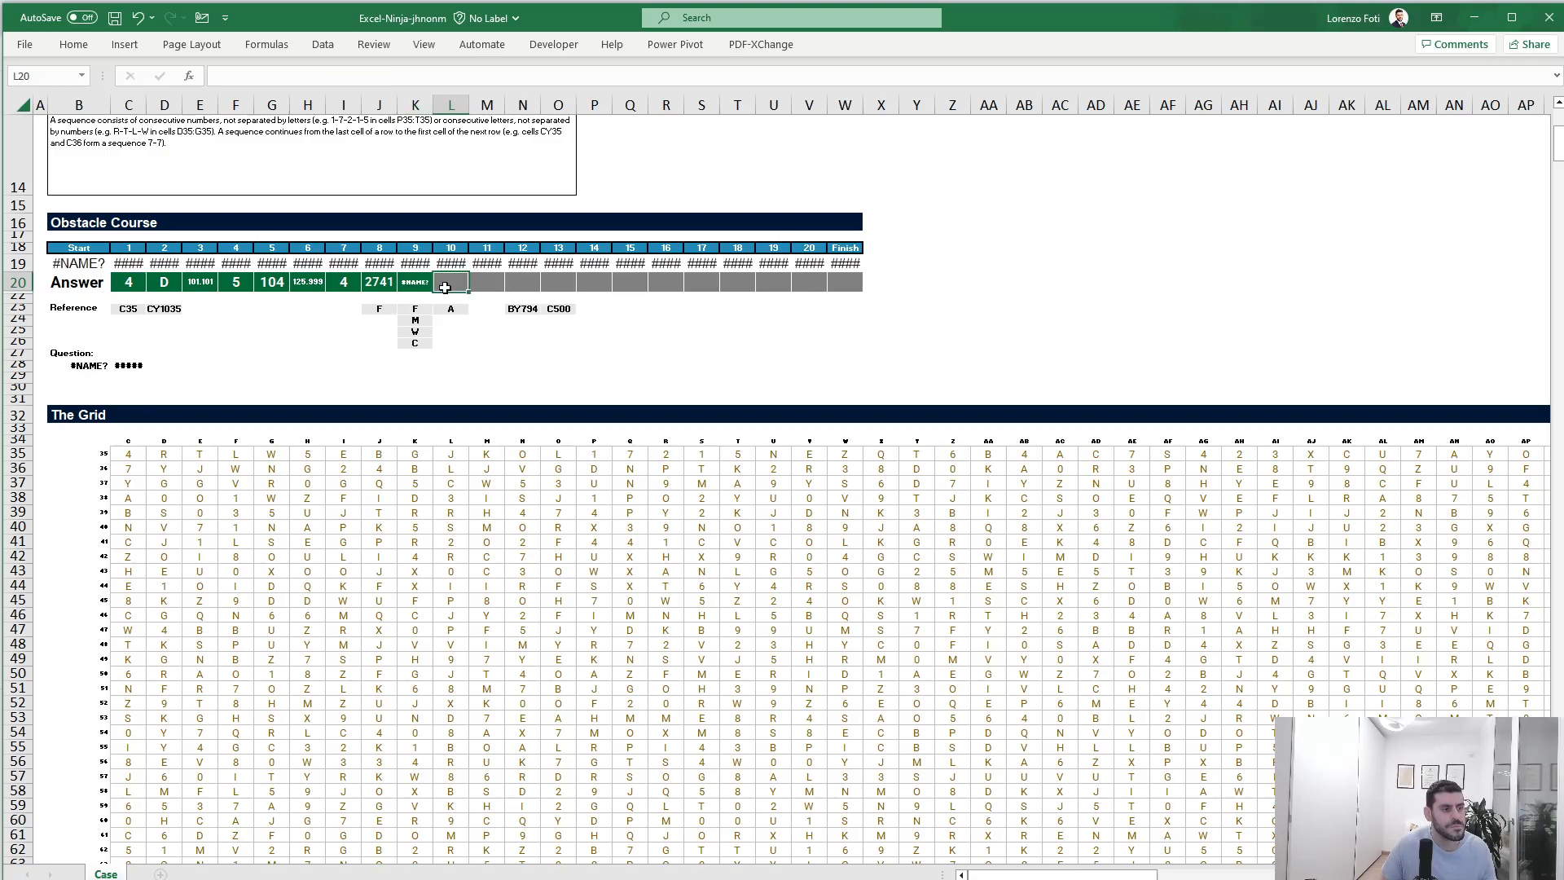
pyautogui.hotkey('ctrl', 'z')
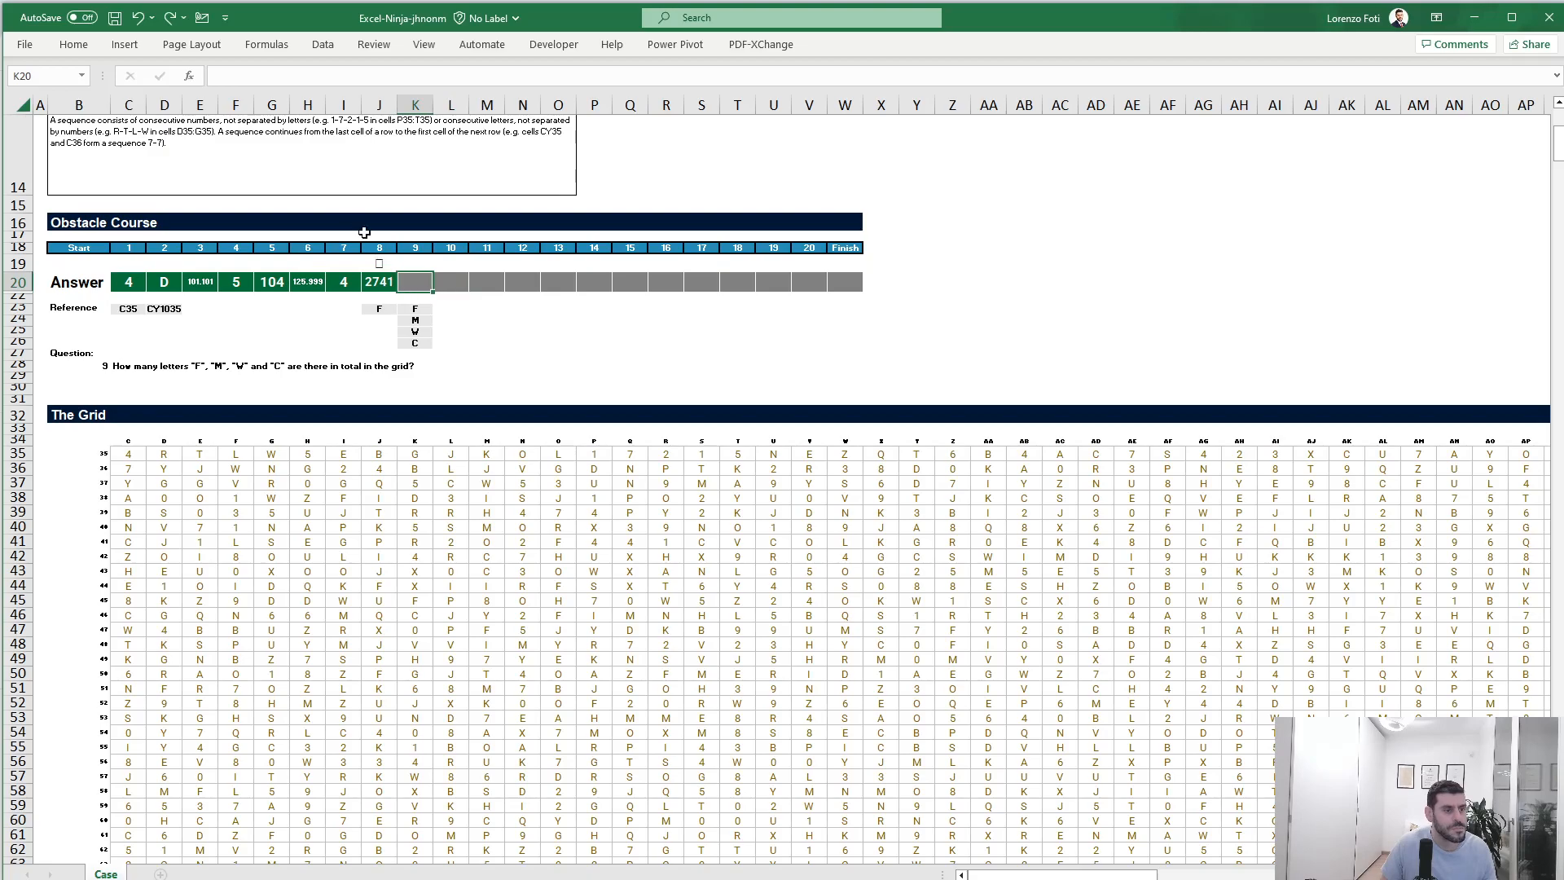
# Step: Copy the COUNTIFS(C35:CY1035;J23) text from the J20 formula into K20
pyautogui.click(356, 281)
pyautogui.click(376, 283)
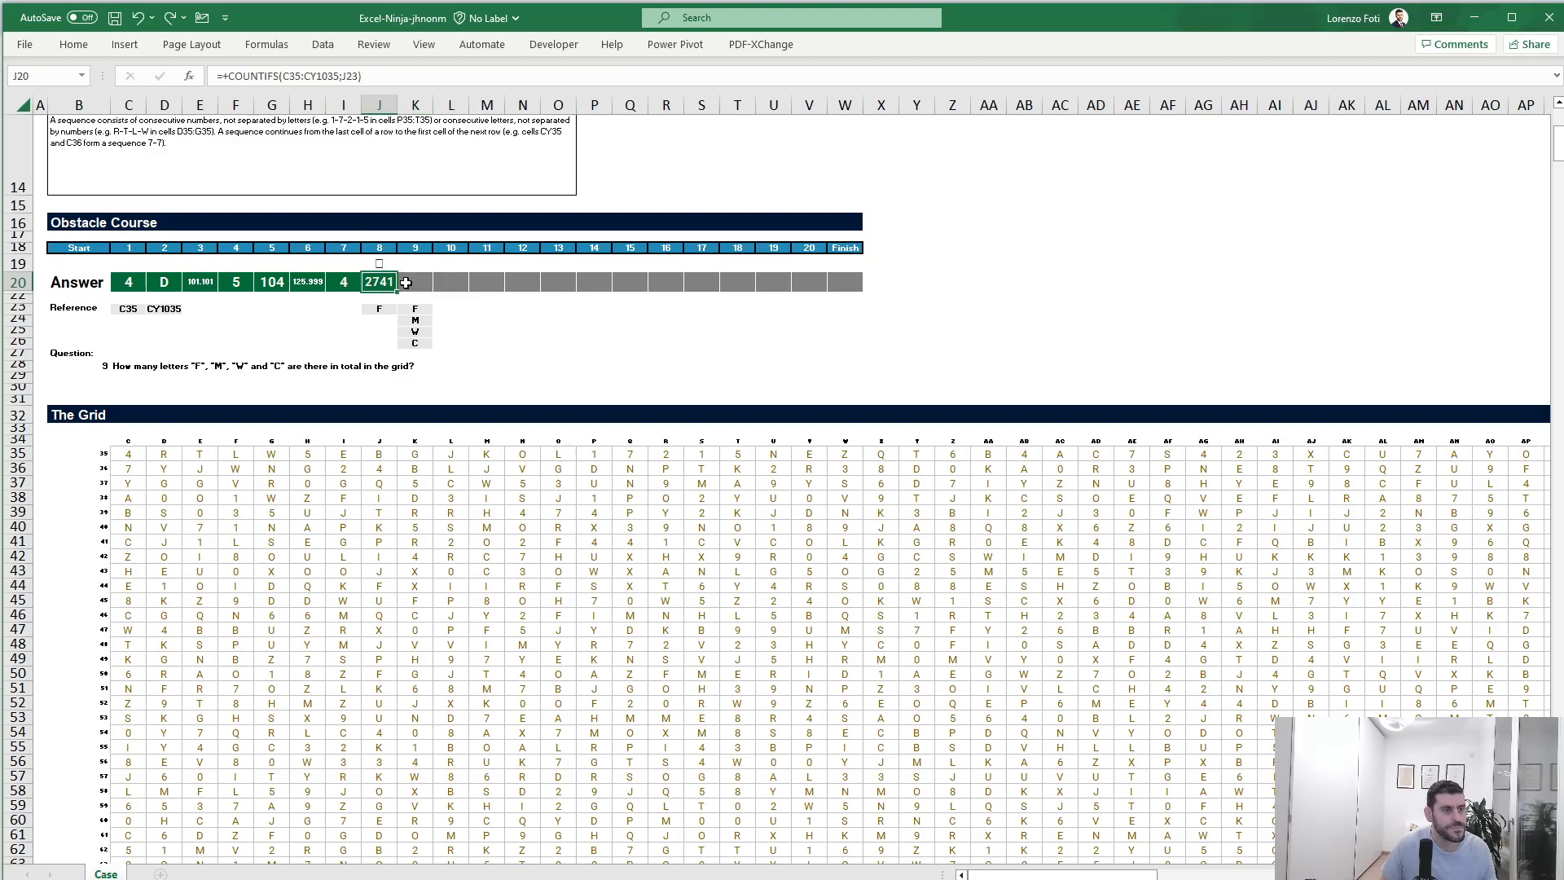
pyautogui.moveTo(370, 76); pyautogui.dragTo(228, 75)
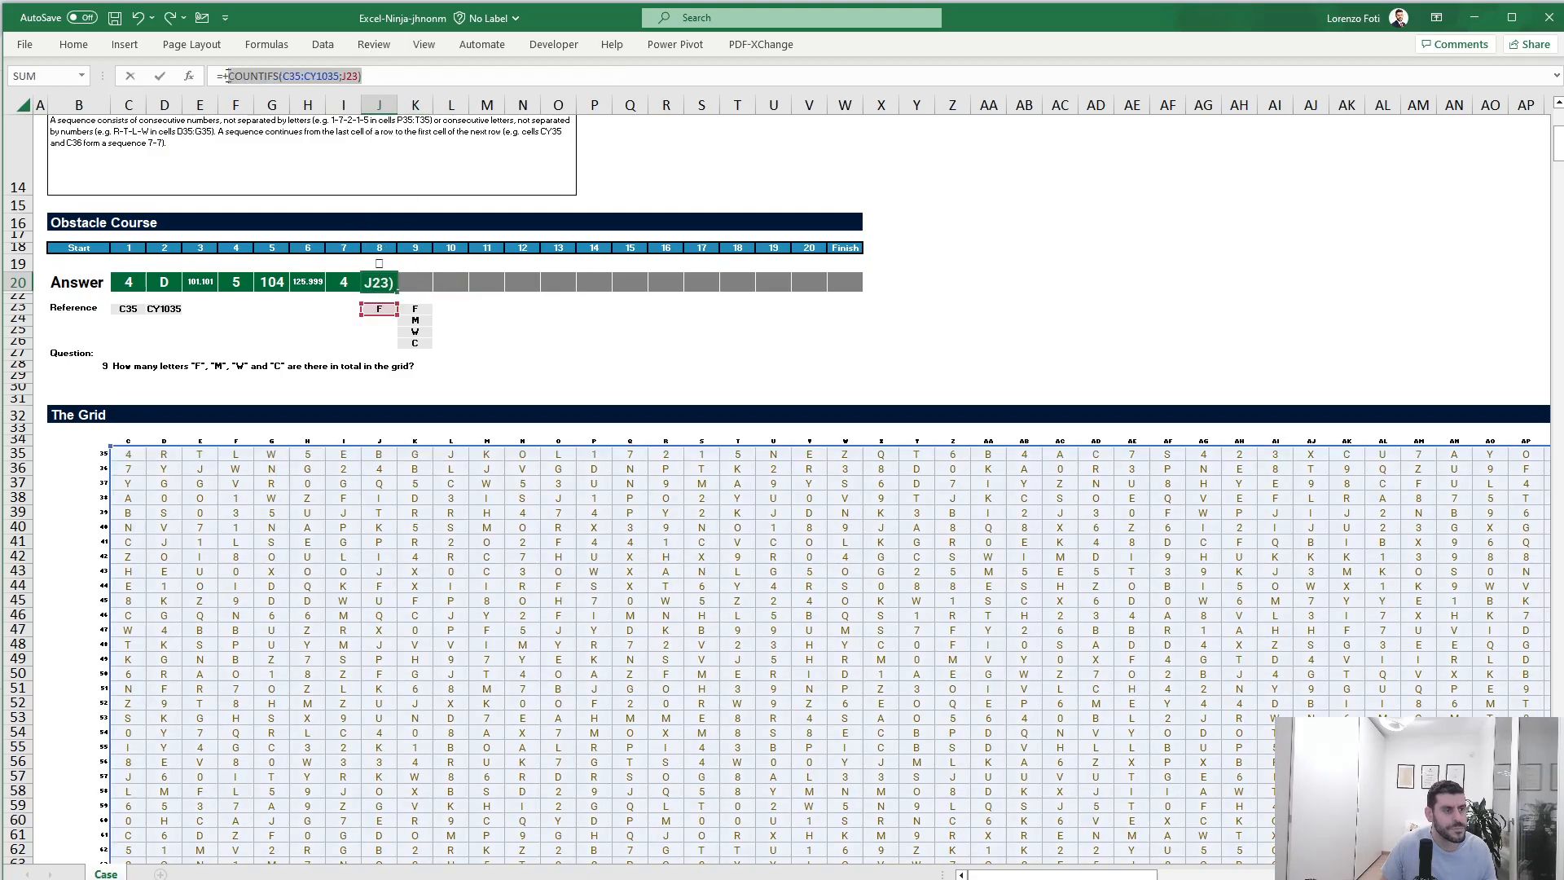
pyautogui.hotkey('ctrl', 'c')
pyautogui.press('Escape')
pyautogui.click(418, 286)
pyautogui.hotkey('ctrl', 'v')
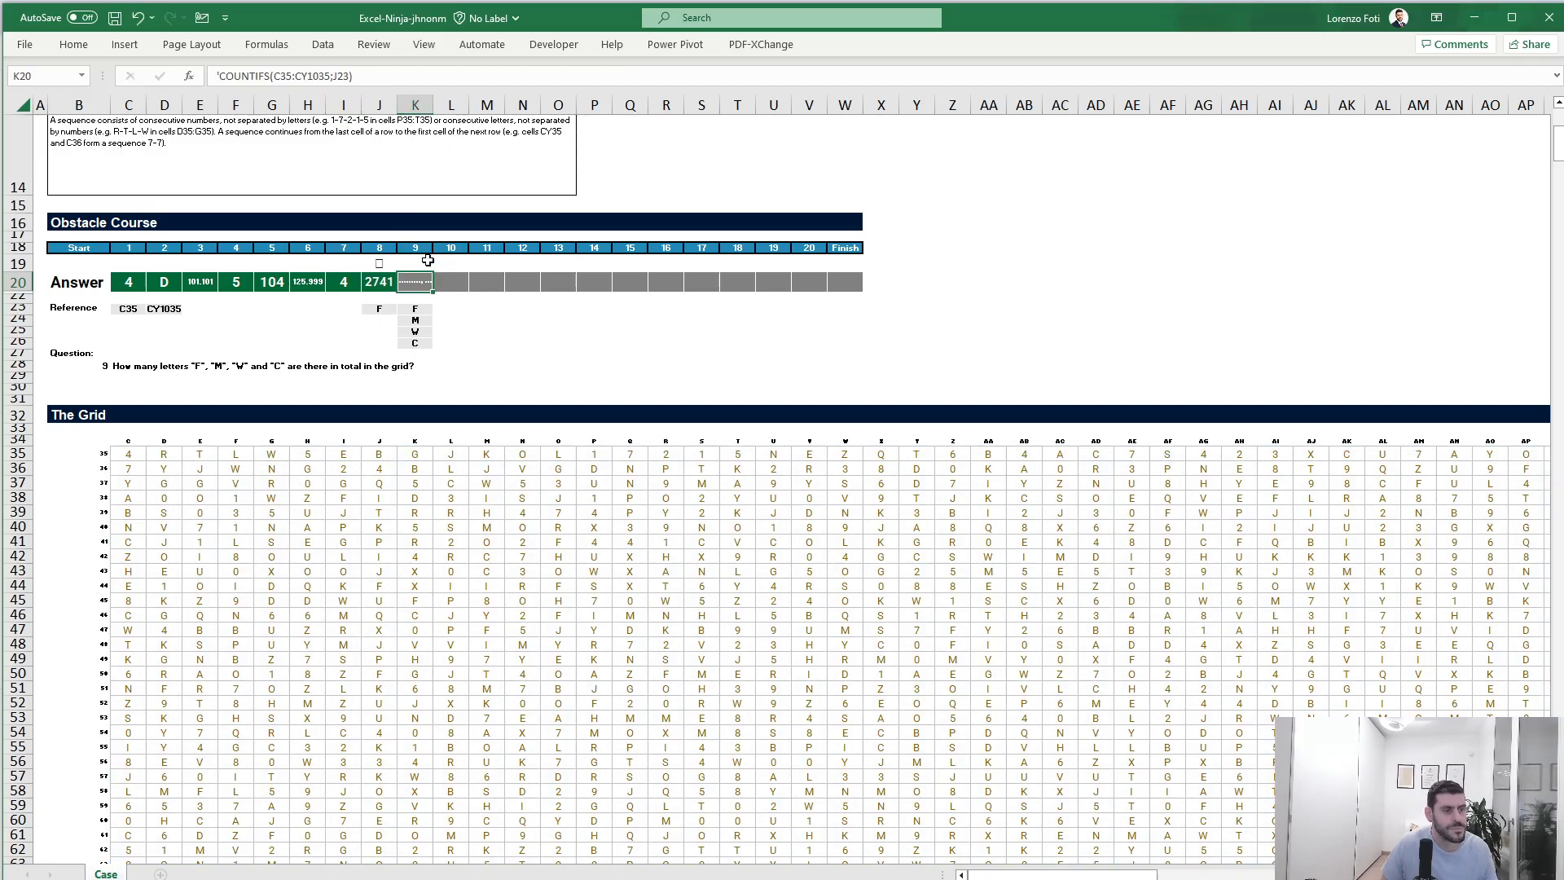
# Step: Turn the copied text in K20 into a formula with grid as the criteria range, ending in a plus sign: +COUNTIFS(grid;J23)+
pyautogui.click(234, 76)
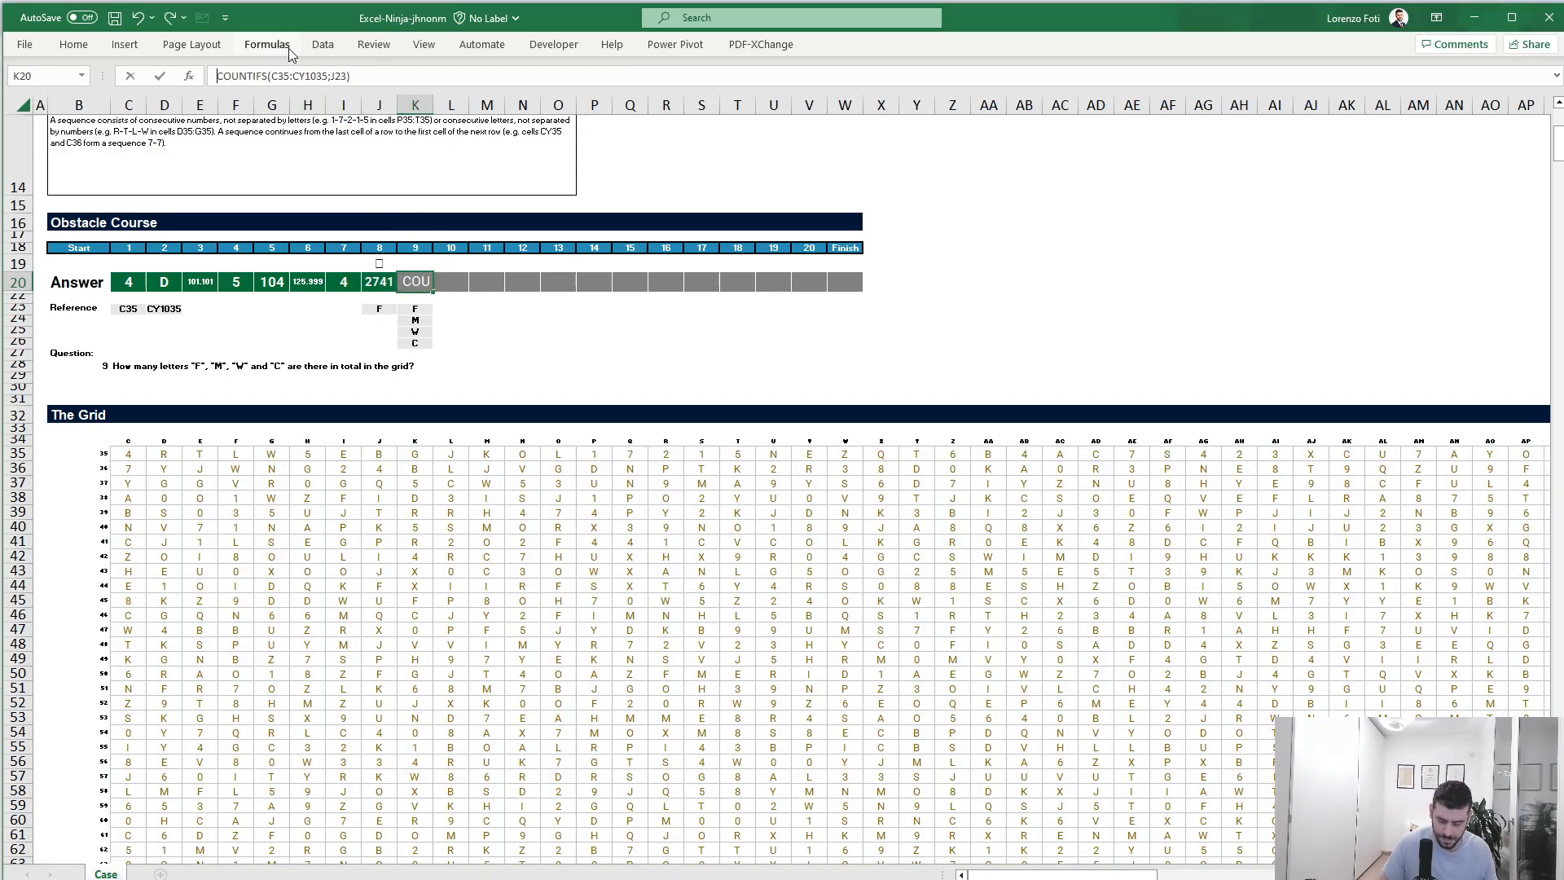
pyautogui.press('Home')
pyautogui.press('Delete')
pyautogui.write('+')
pyautogui.doubleClick(316, 76)
pyautogui.write('grid')
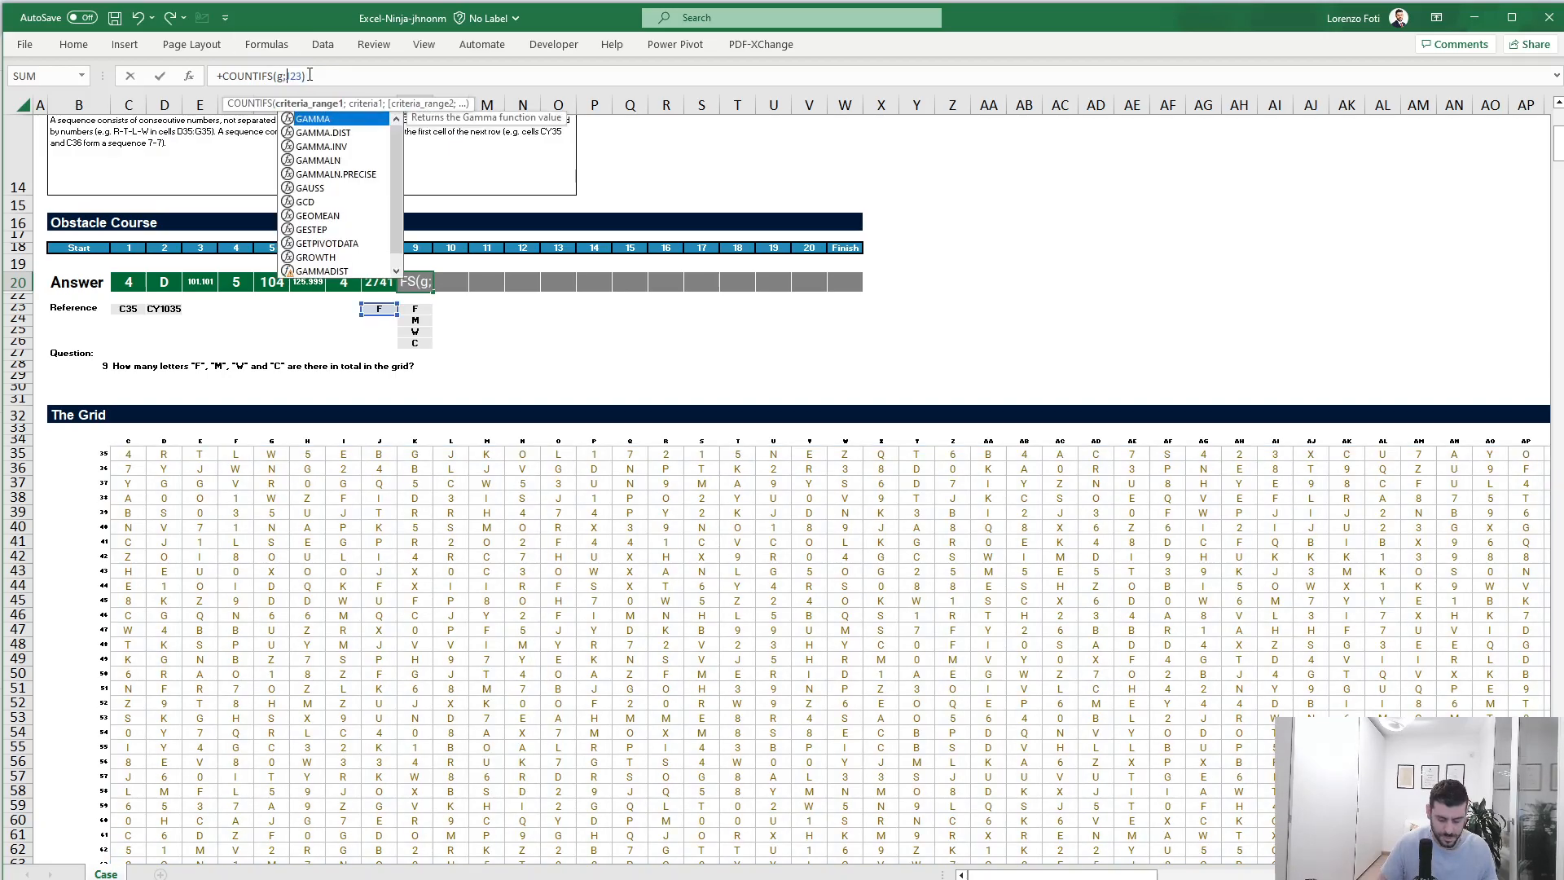
pyautogui.click(330, 75)
pyautogui.write('+')
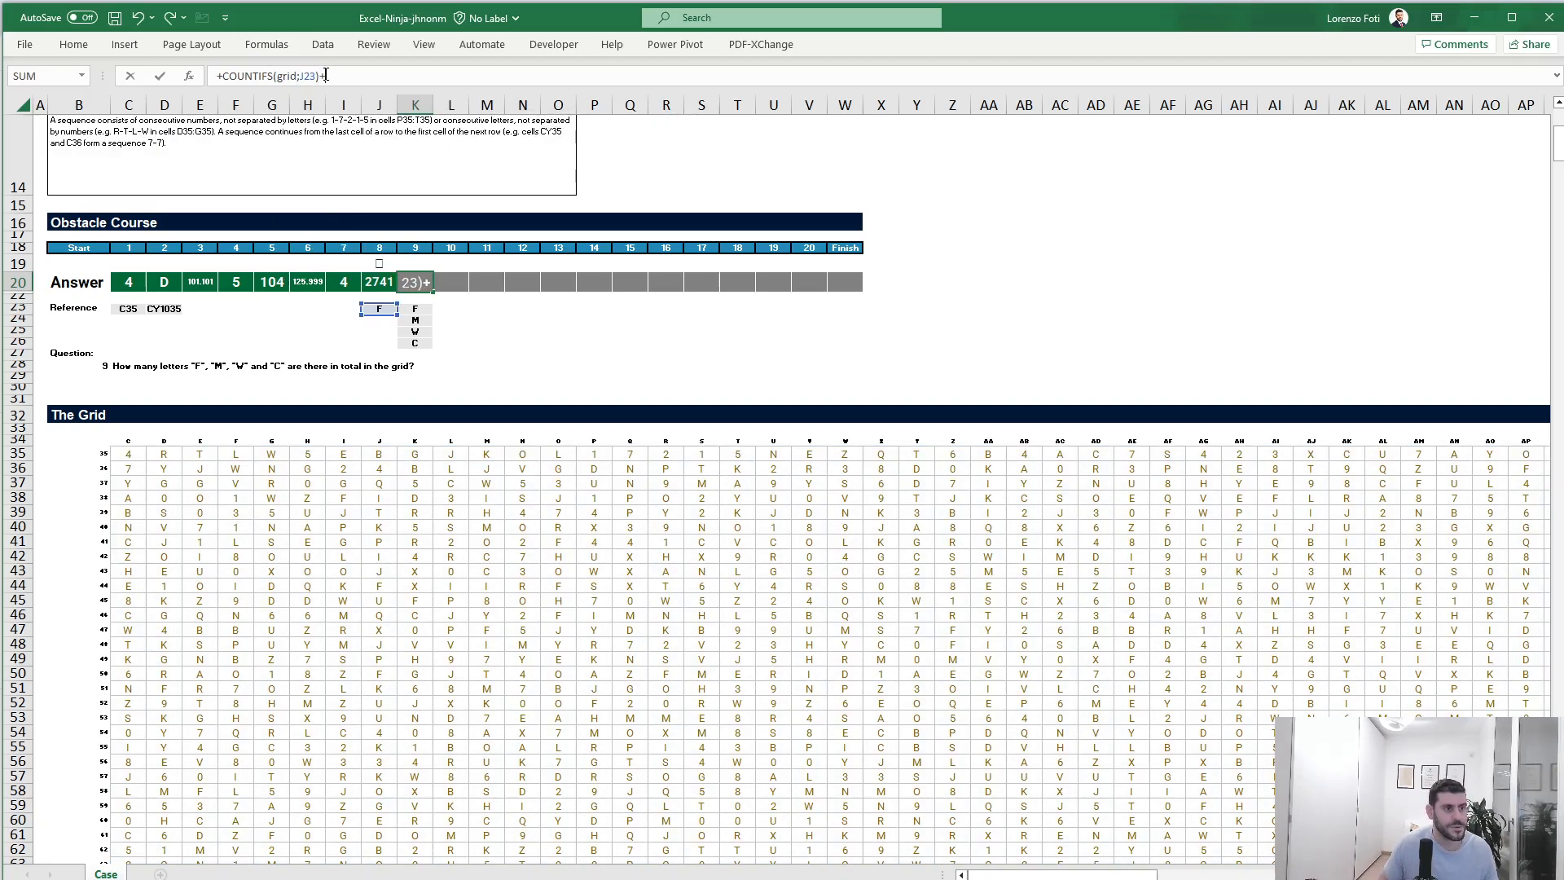
# Step: Duplicate the COUNTIFS(grid;J23) term three times in K20 so that four terms are added together
pyautogui.moveTo(318, 78); pyautogui.dragTo(225, 79)
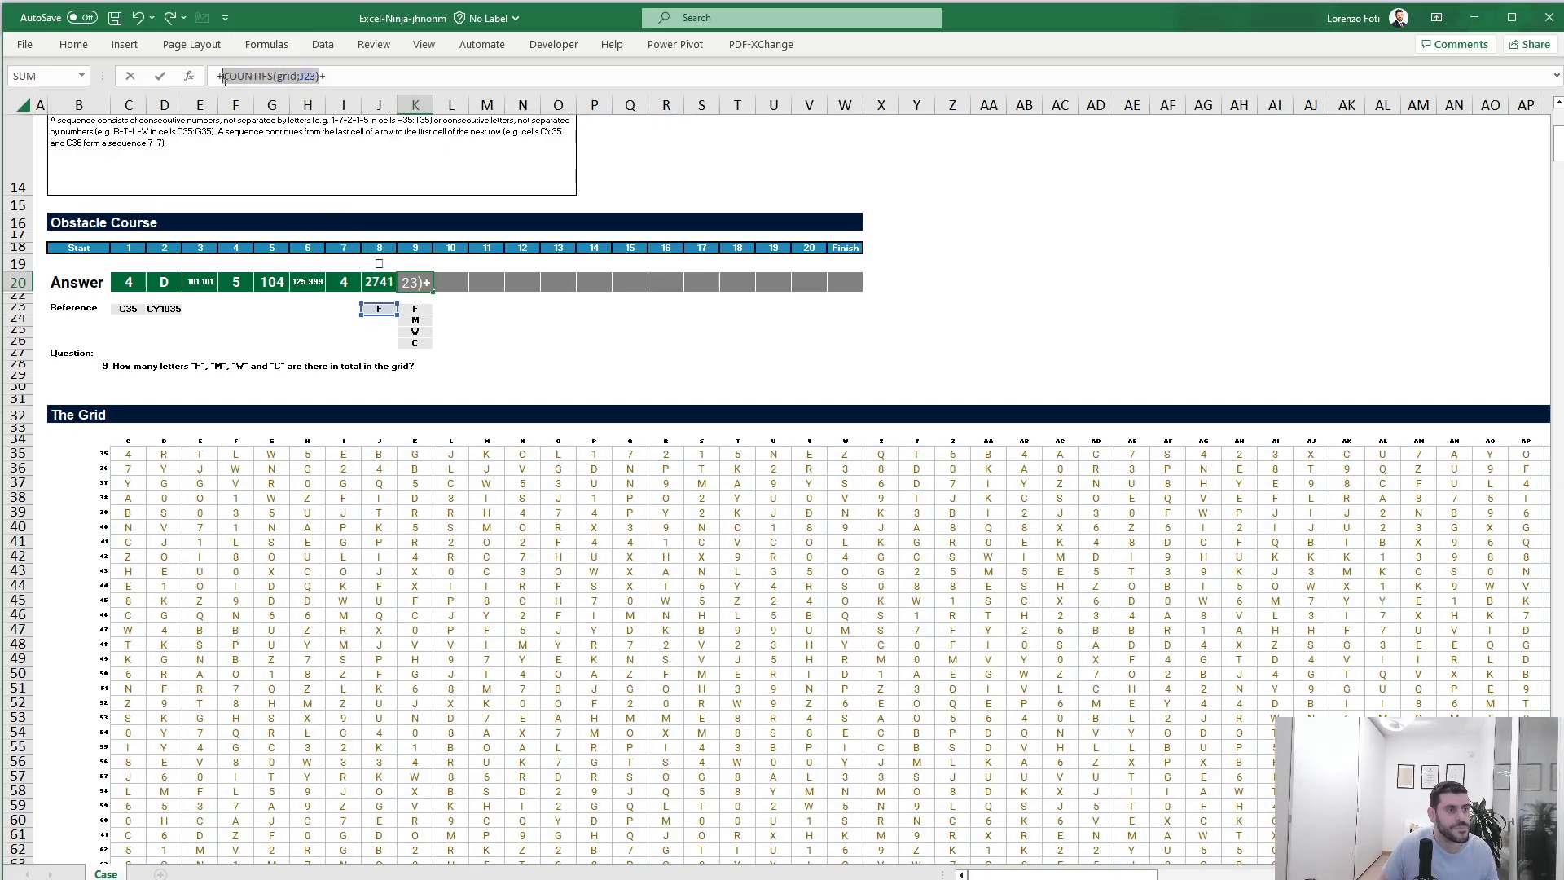
pyautogui.hotkey('ctrl', 'c')
pyautogui.click(346, 76)
pyautogui.hotkey('ctrl', 'v')
pyautogui.write('+')
pyautogui.hotkey('ctrl', 'v')
pyautogui.write('+')
pyautogui.hotkey('ctrl', 'v')
# Step: Set the criteria of the four COUNTIFS terms to K23, K24, K25 and K26, enter the formula, then undo and redo the entry
pyautogui.doubleClick(308, 76)
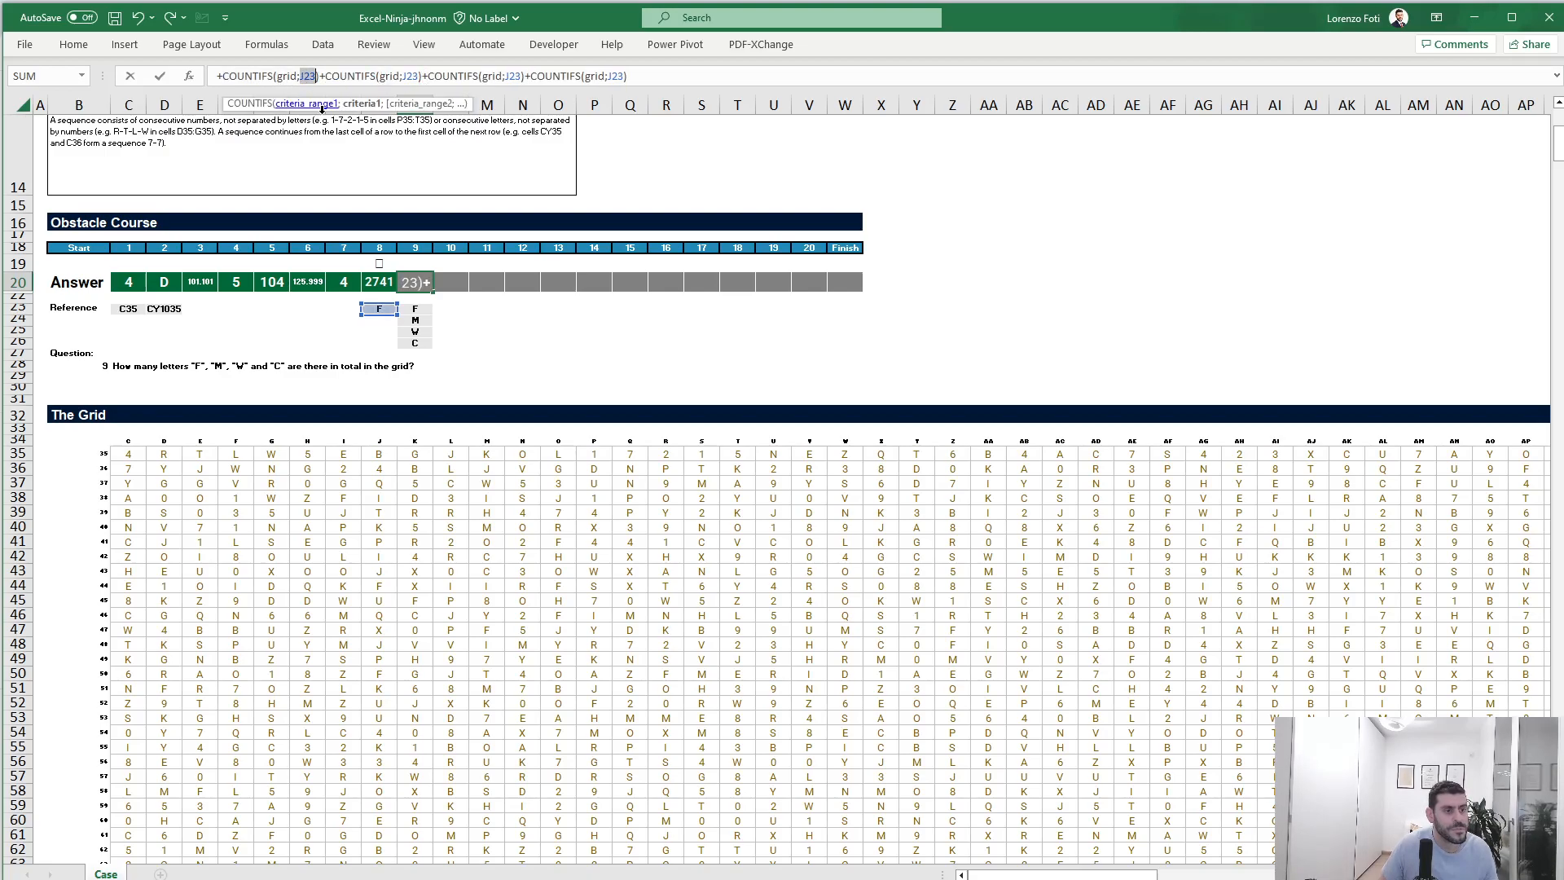
pyautogui.click(415, 309)
pyautogui.doubleClick(413, 76)
pyautogui.click(415, 320)
pyautogui.doubleClick(518, 76)
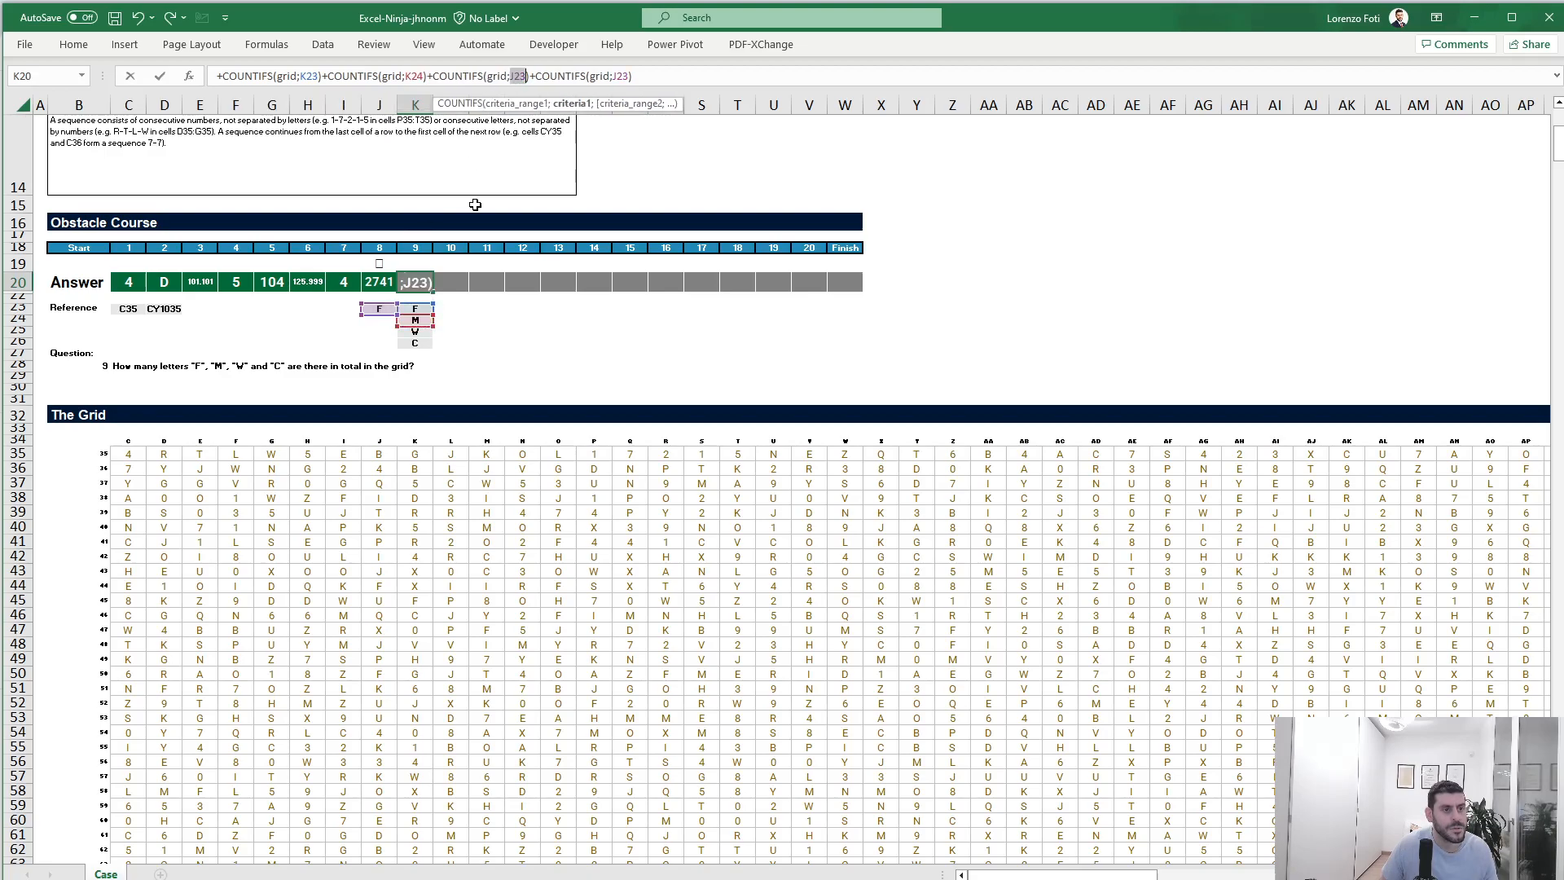
pyautogui.click(415, 331)
pyautogui.doubleClick(622, 76)
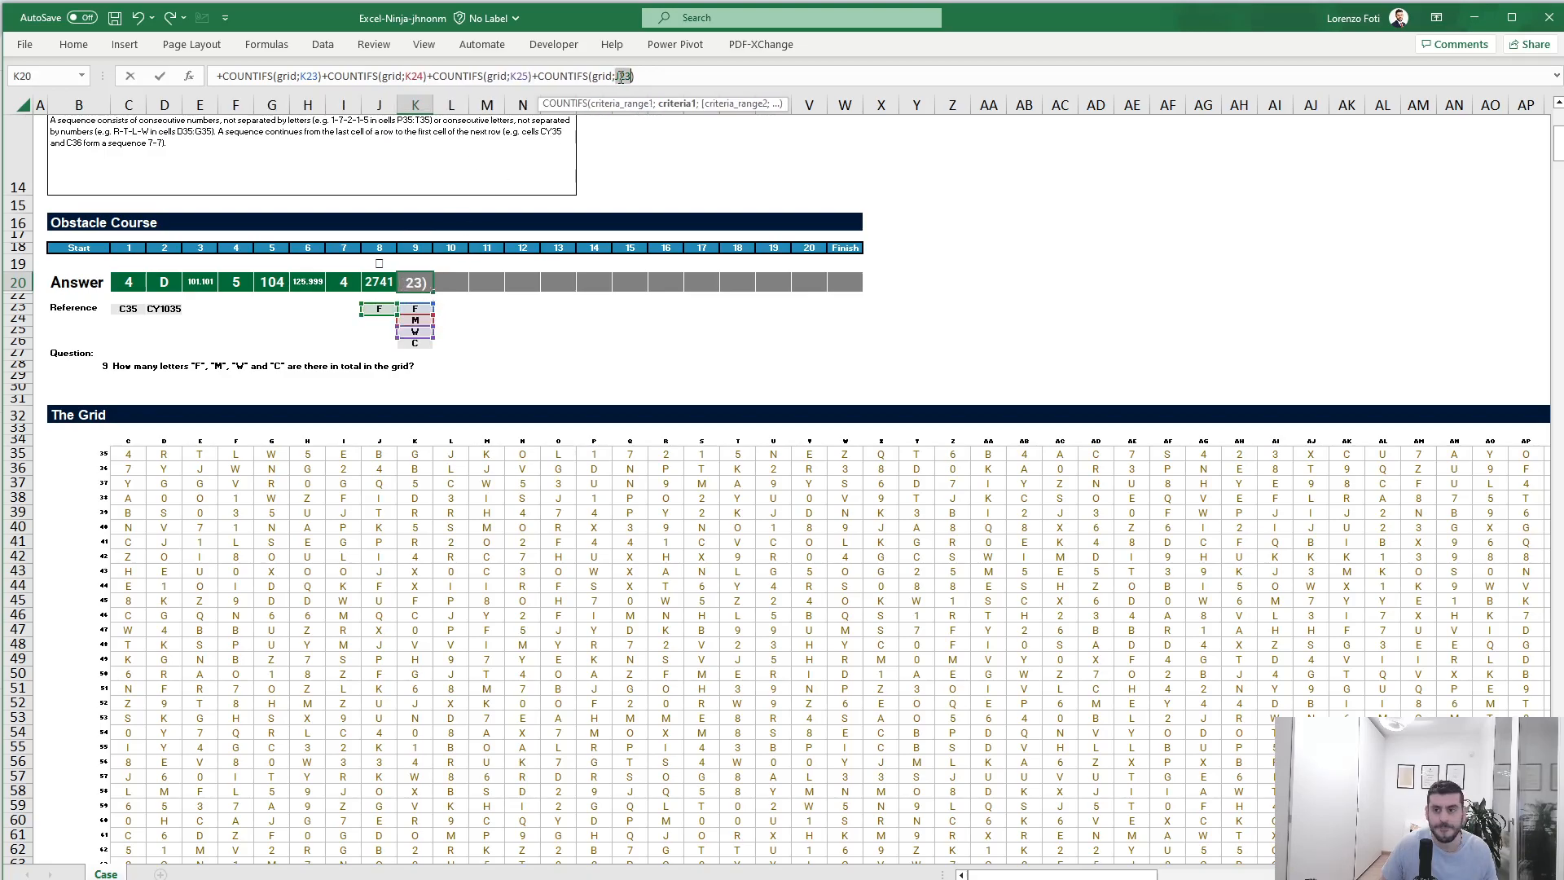
pyautogui.click(419, 342)
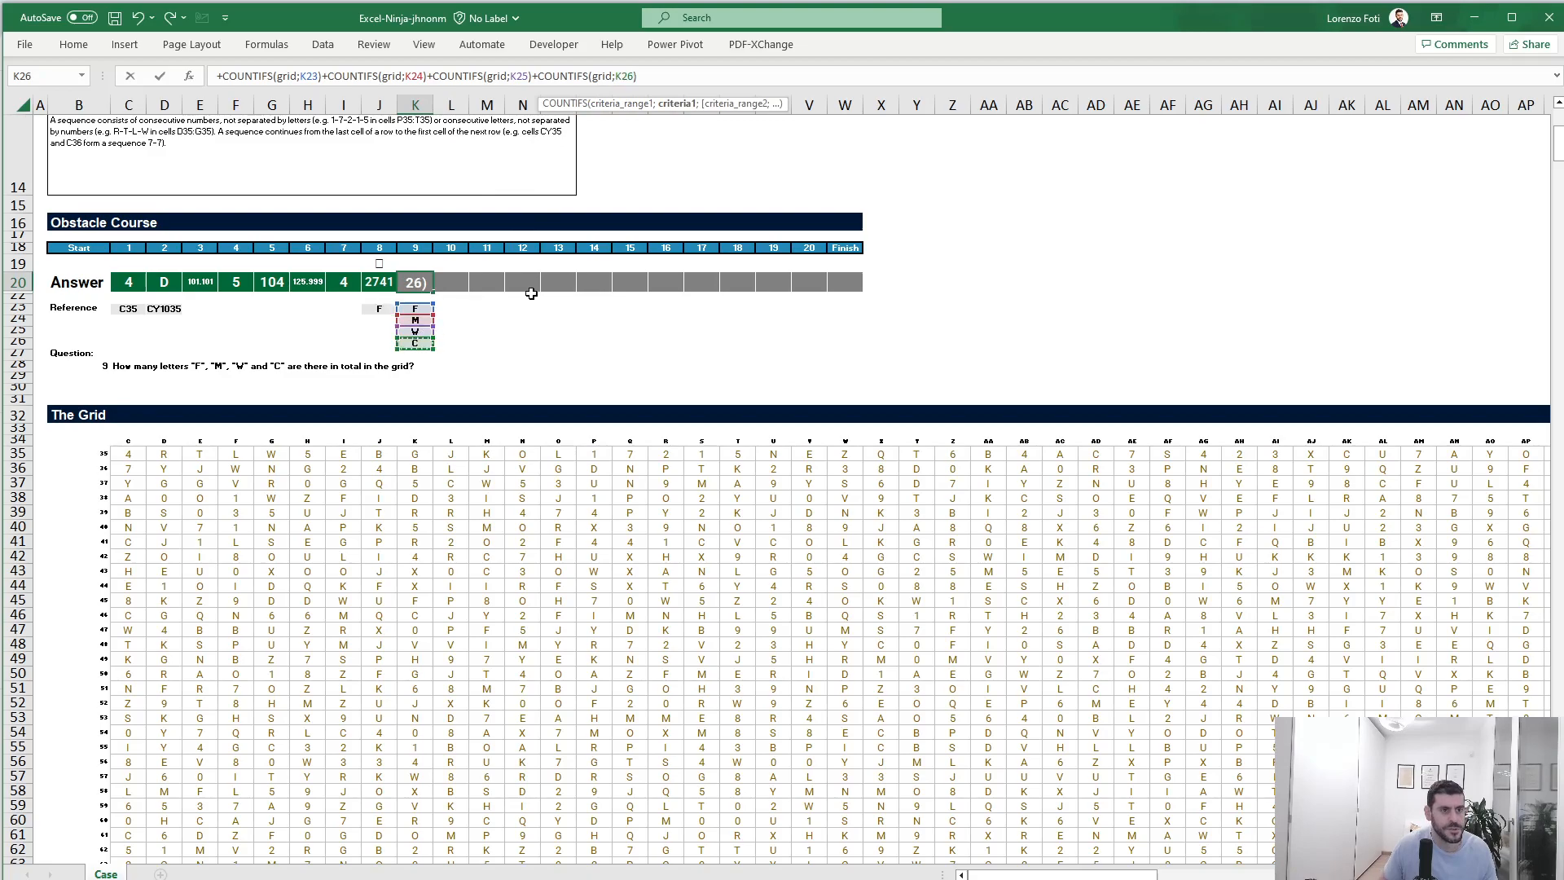
pyautogui.hotkey('ctrl', 'Return')
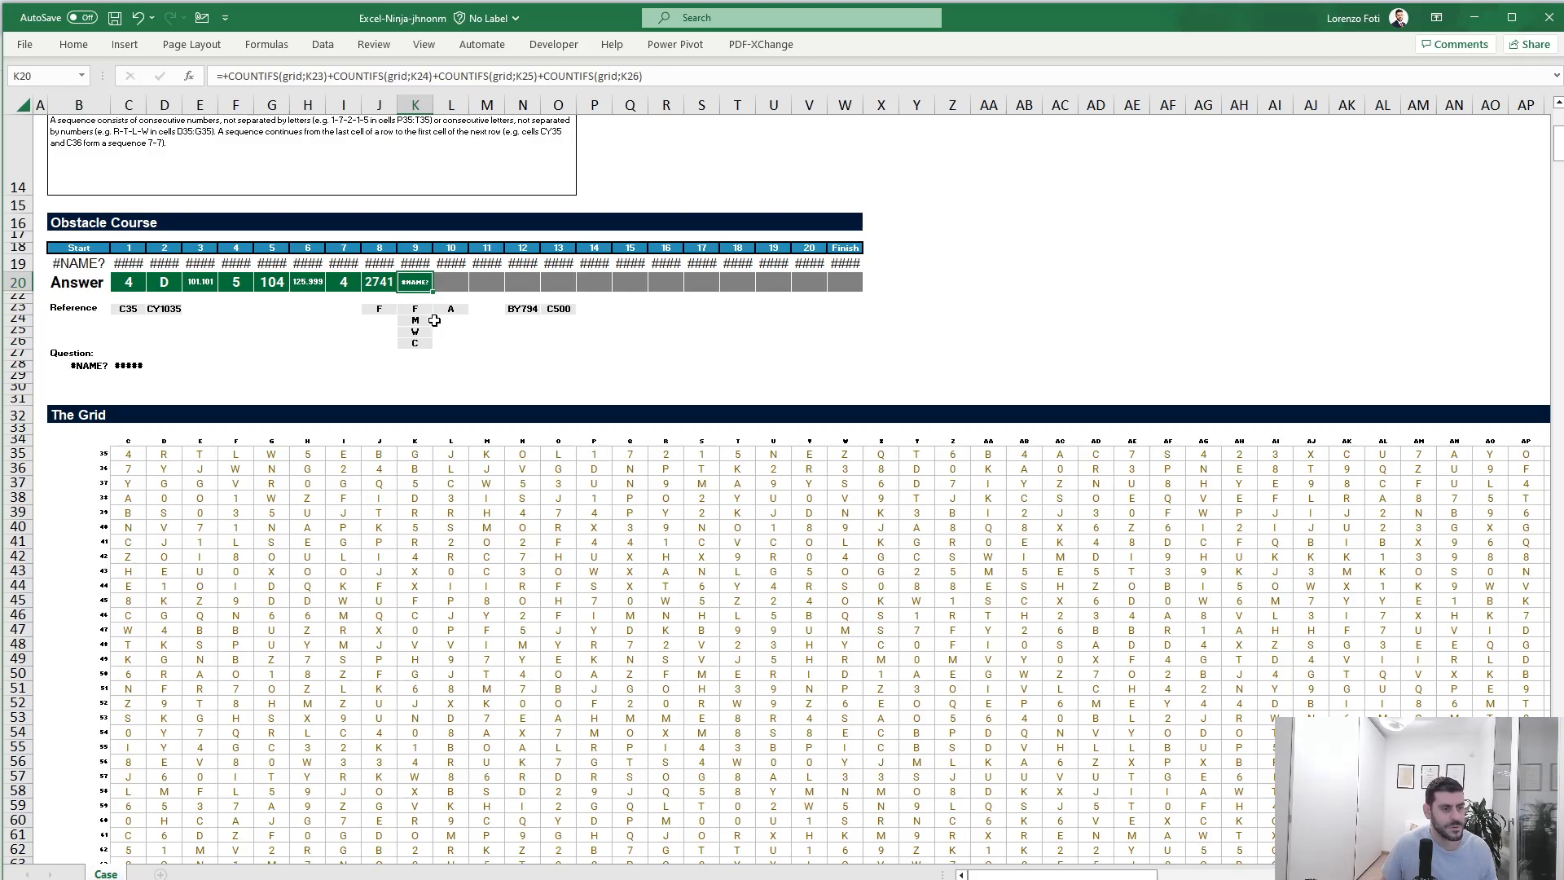
pyautogui.hotkey('ctrl', 'z')
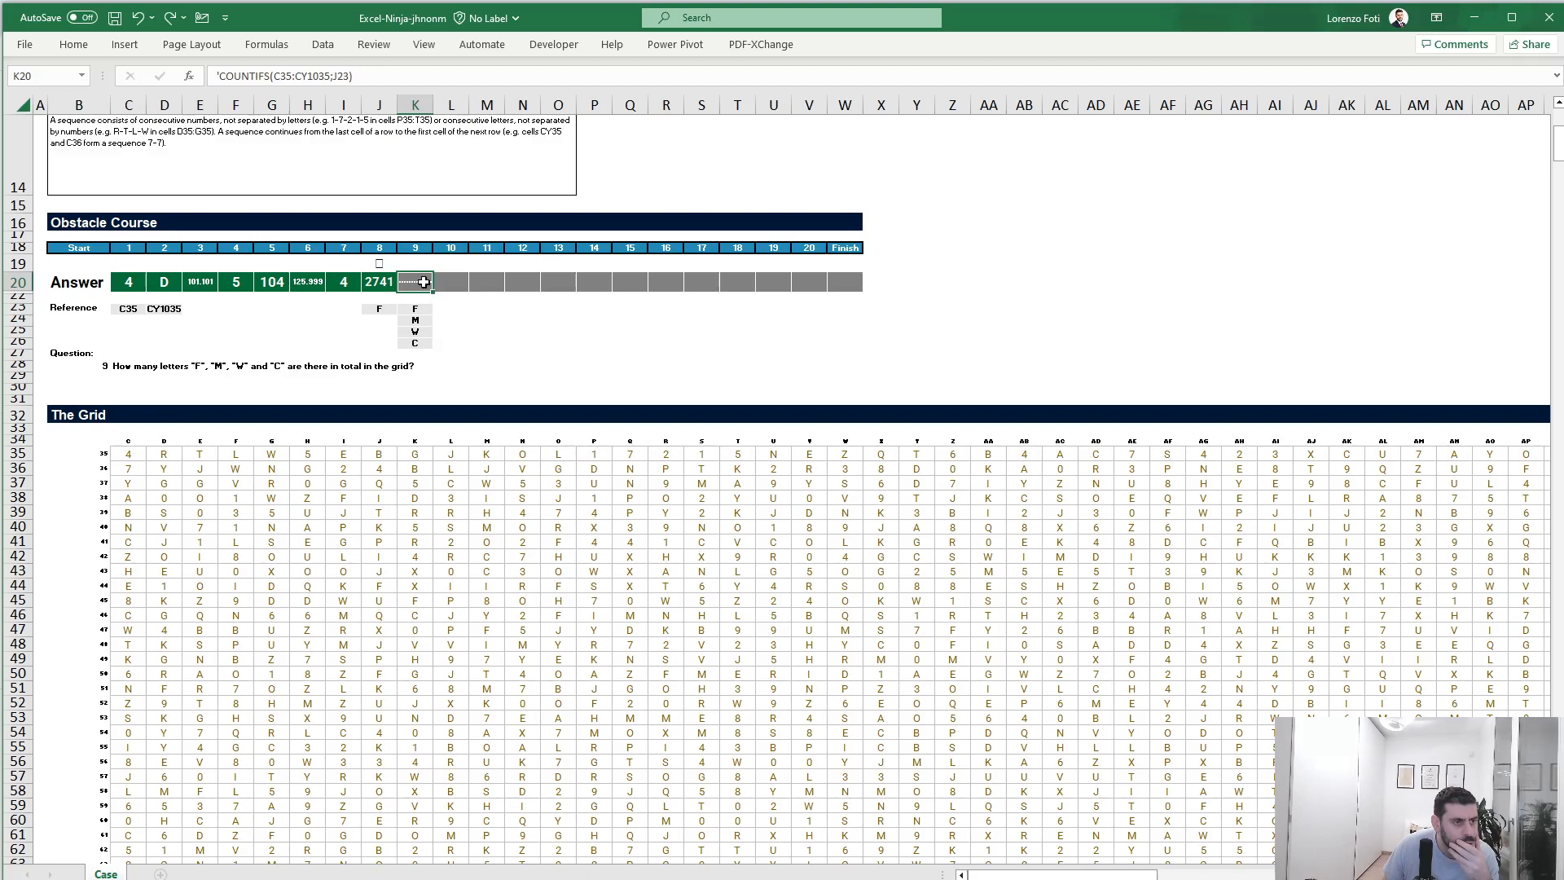
pyautogui.hotkey('ctrl', 'y')
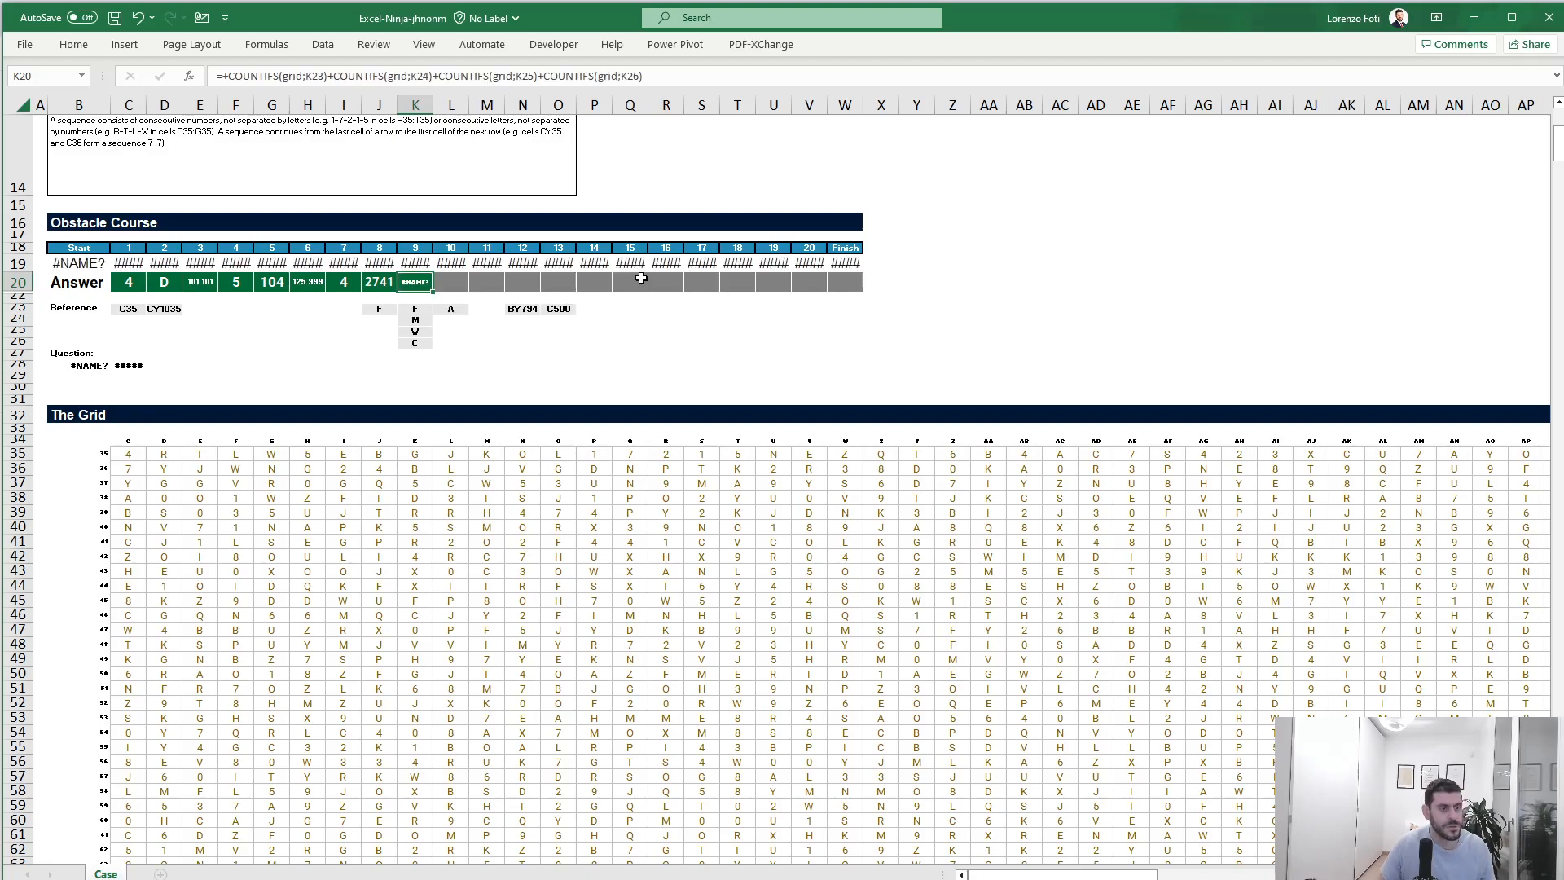
# Step: Try reducing the K20 formula to its first COUNTIFS term, then undo the change
pyautogui.click(231, 75)
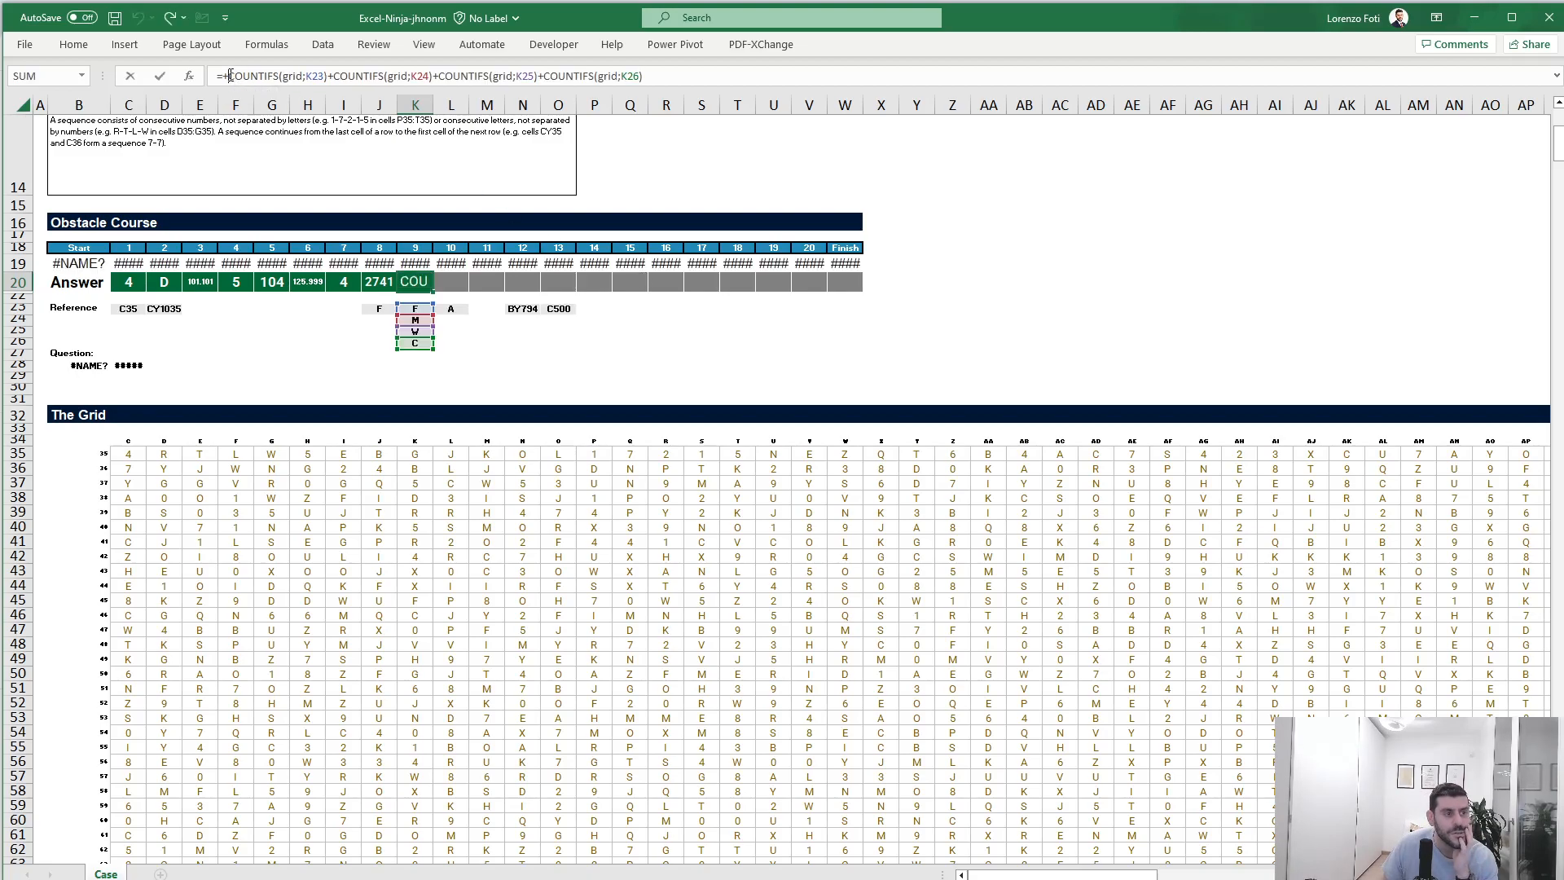
pyautogui.moveTo(328, 75); pyautogui.dragTo(658, 83)
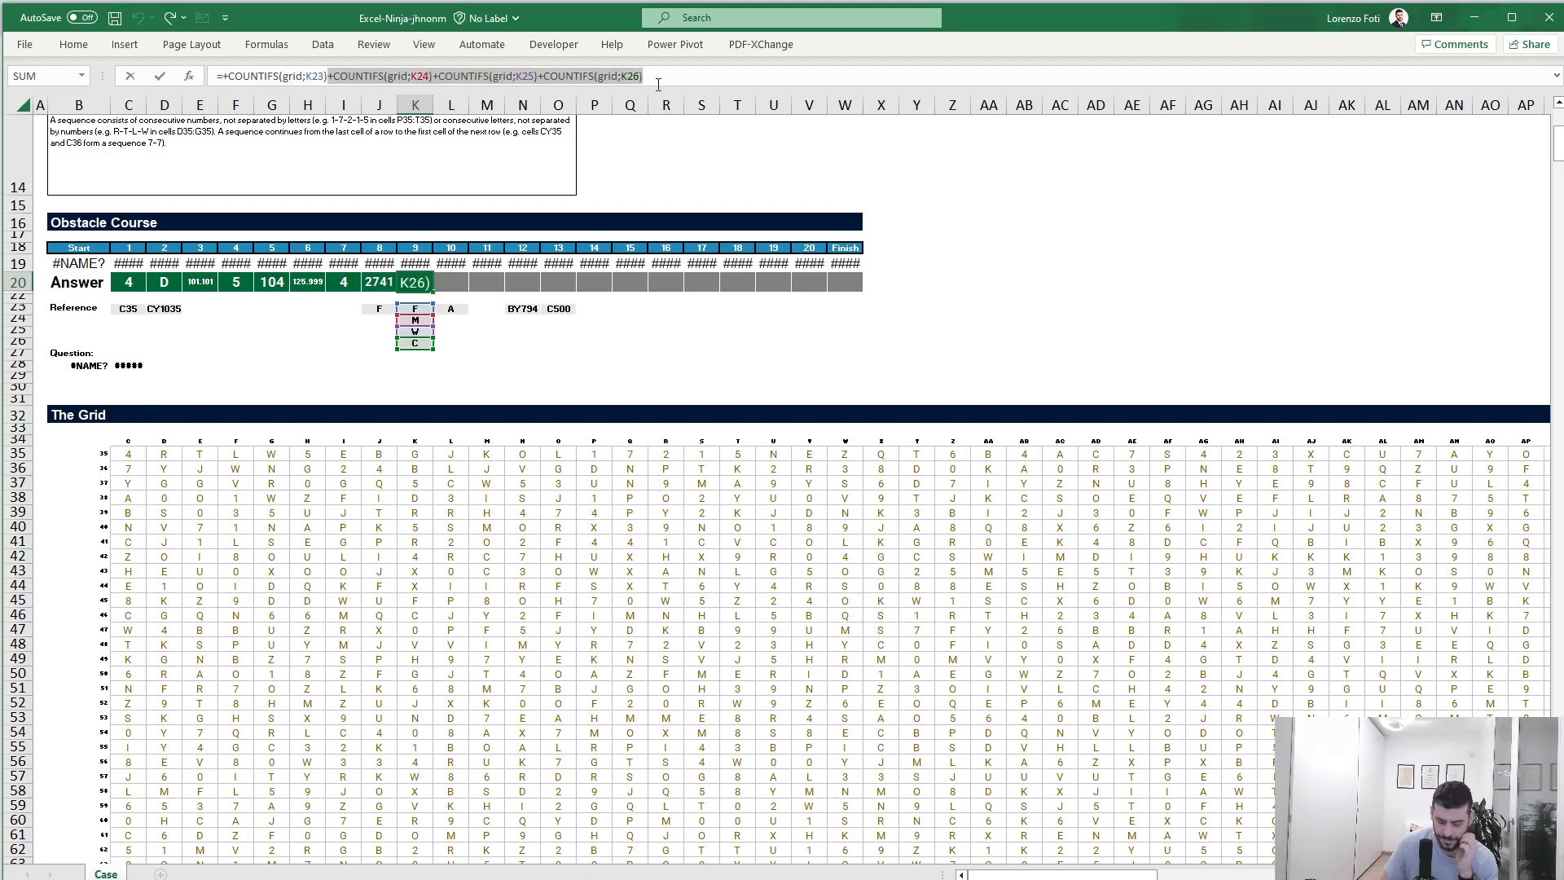
pyautogui.press('Delete')
pyautogui.press('Return')
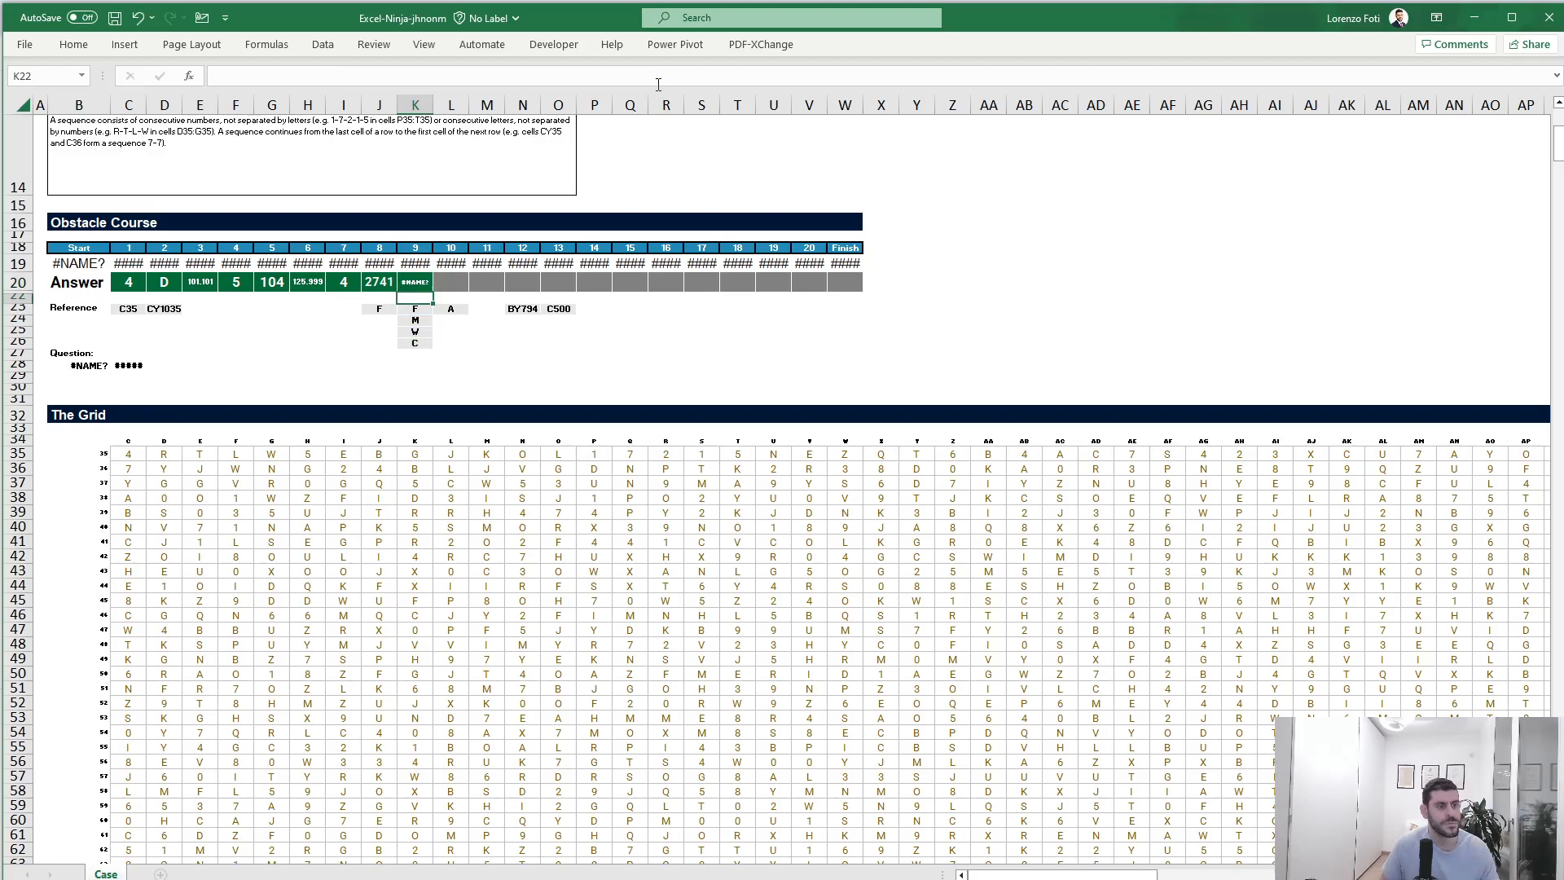
pyautogui.hotkey('ctrl', 'z')
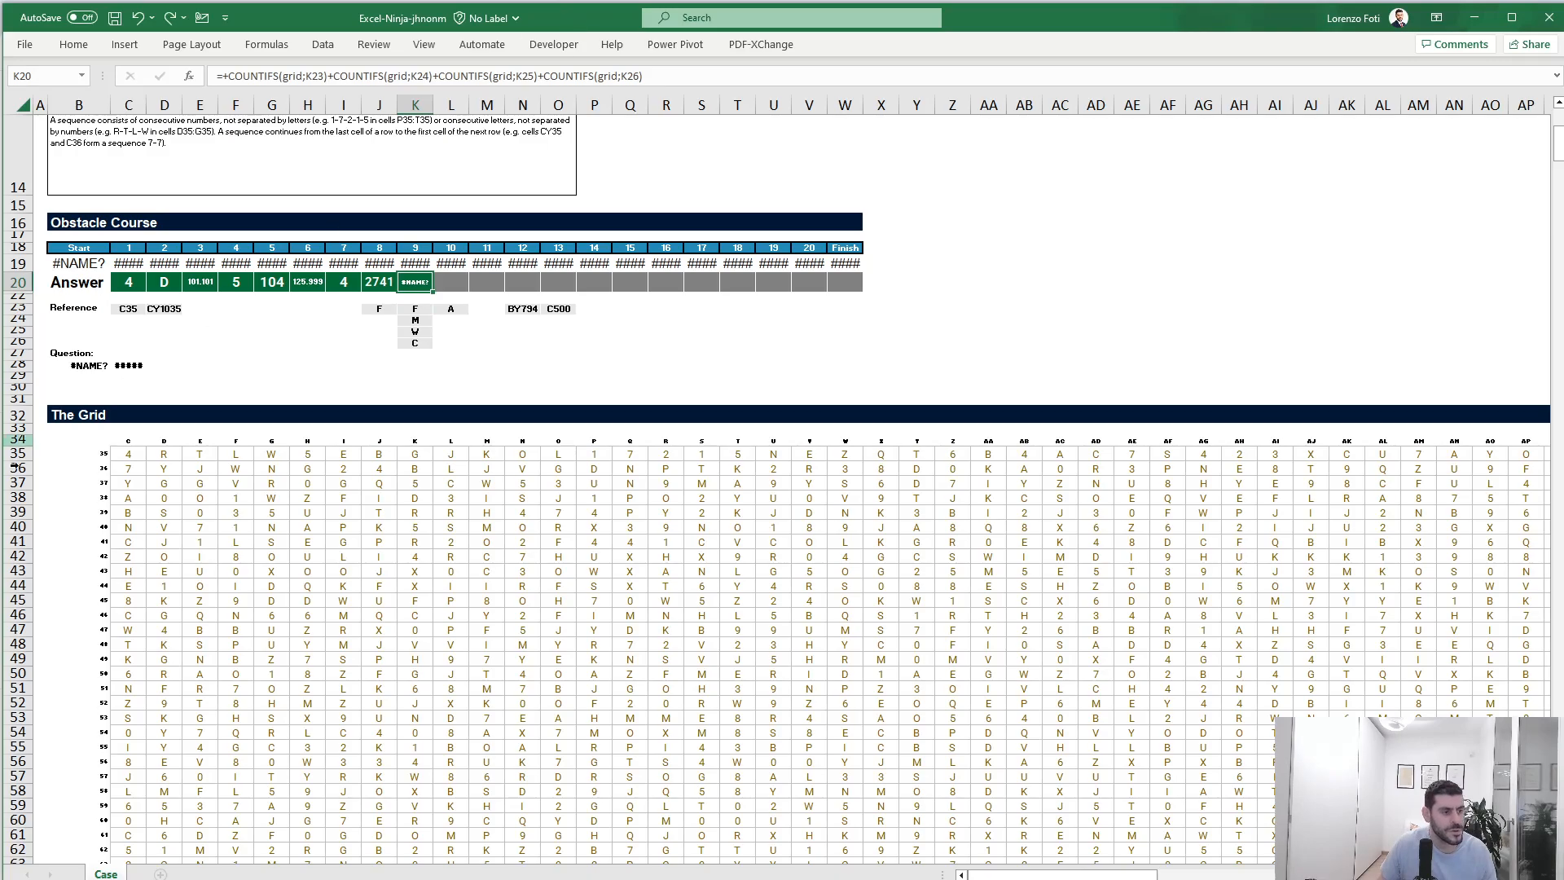
# Step: Define a name starting with gridSpa for the whole grid range C35:CY1035, and return to the grid heading
pyautogui.click(128, 454)
pyautogui.hotkey('ctrl', 'shift', 'Right')
pyautogui.hotkey('ctrl', 'shift', 'Down')
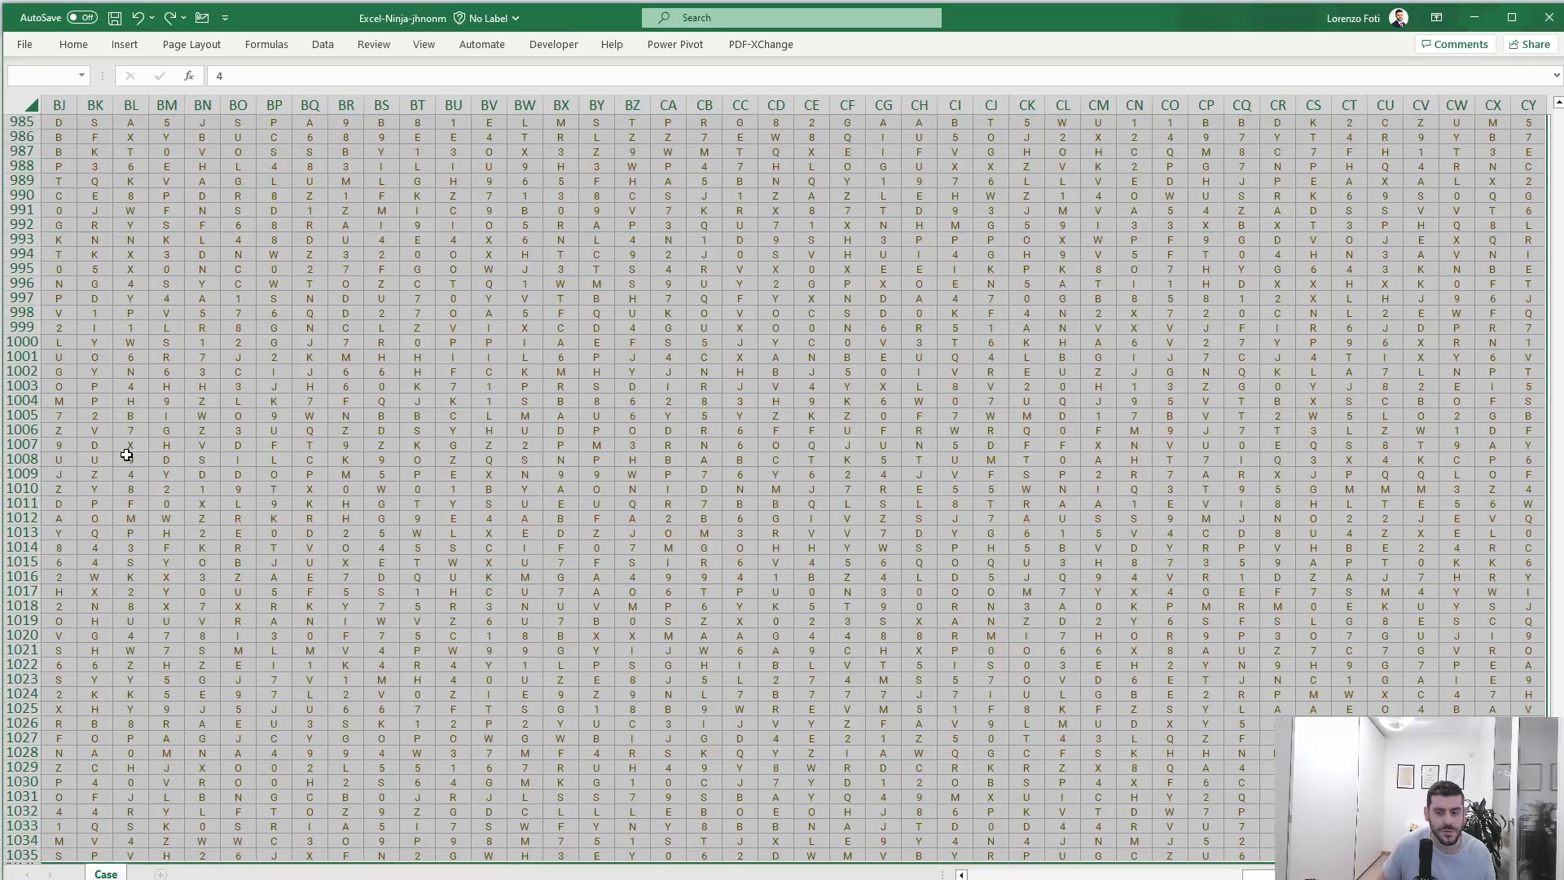
pyautogui.click(49, 69)
pyautogui.write('B')
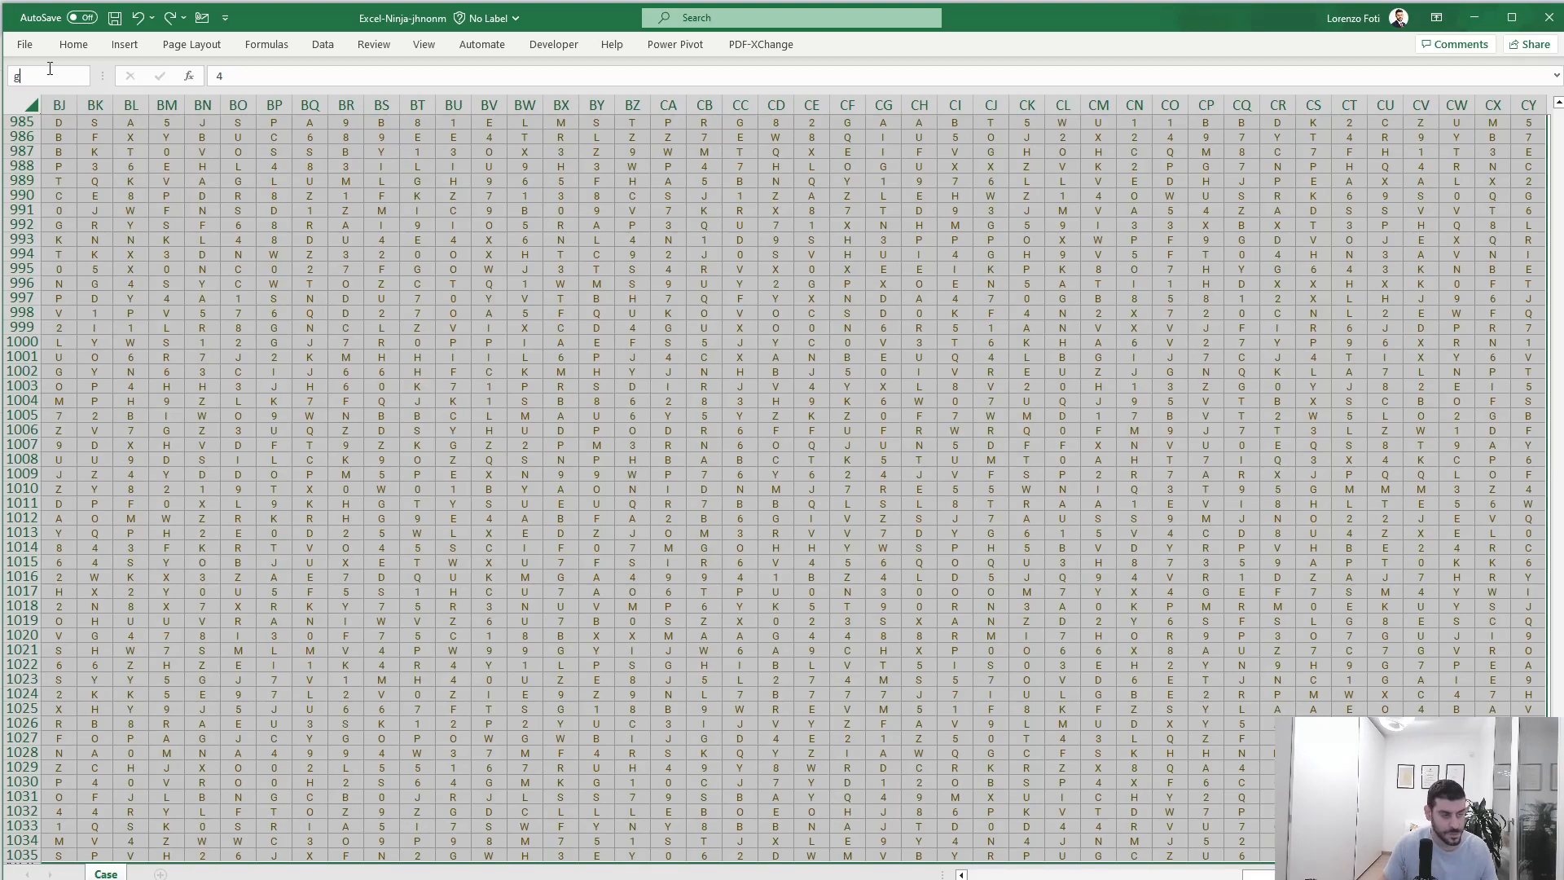
pyautogui.write('ridSaved')
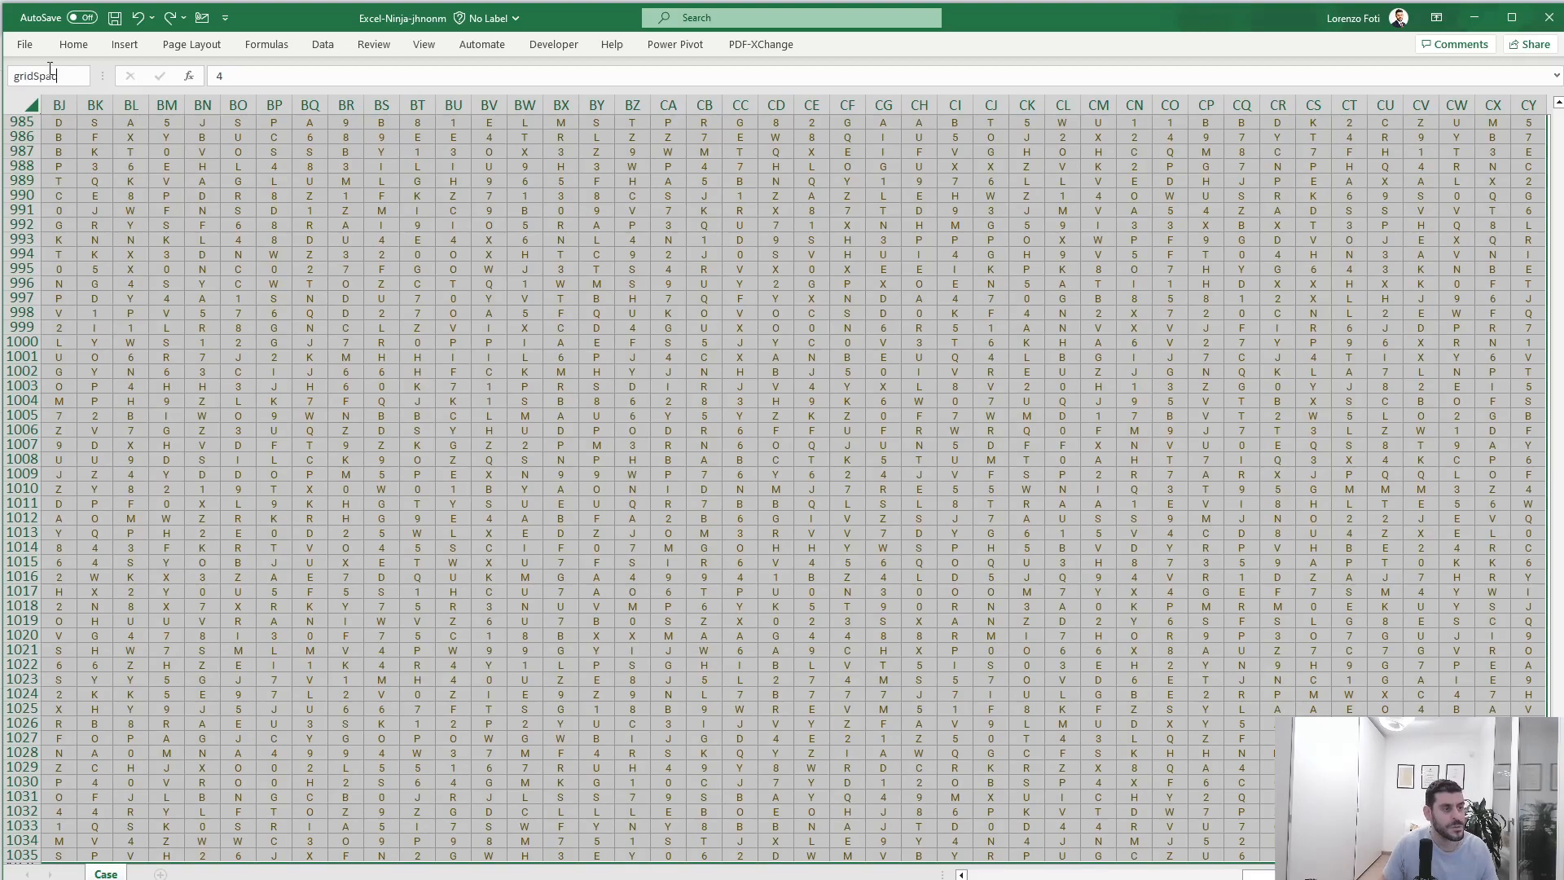
pyautogui.press('Return')
pyautogui.hotkey('ctrl', 'Left')
pyautogui.hotkey('ctrl', 'Up')
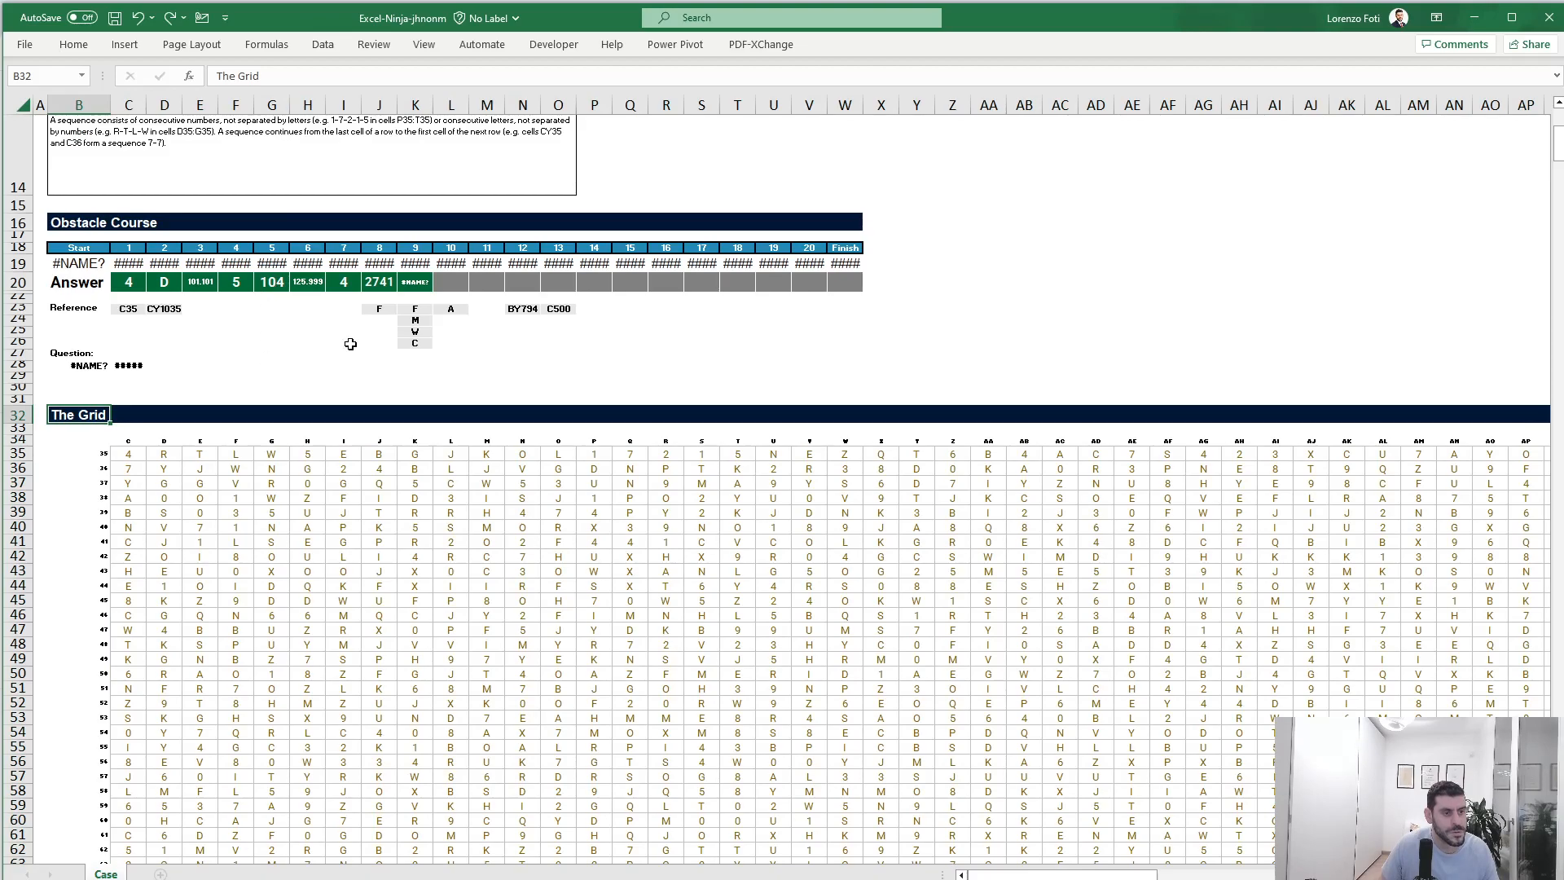
pyautogui.click(406, 287)
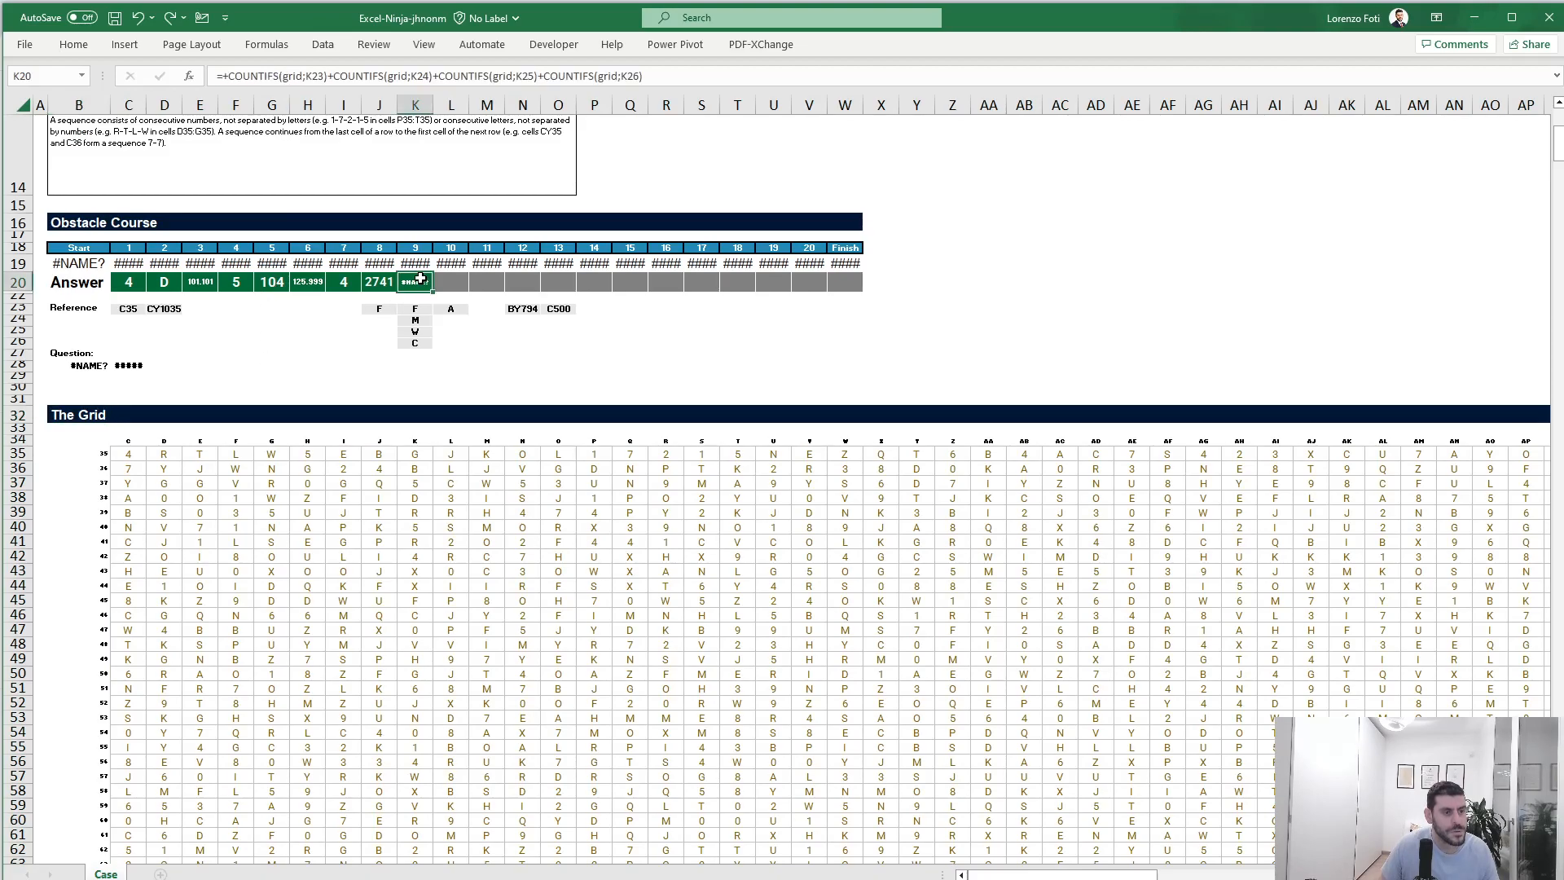
pyautogui.doubleClick(293, 75)
pyautogui.write('gr')
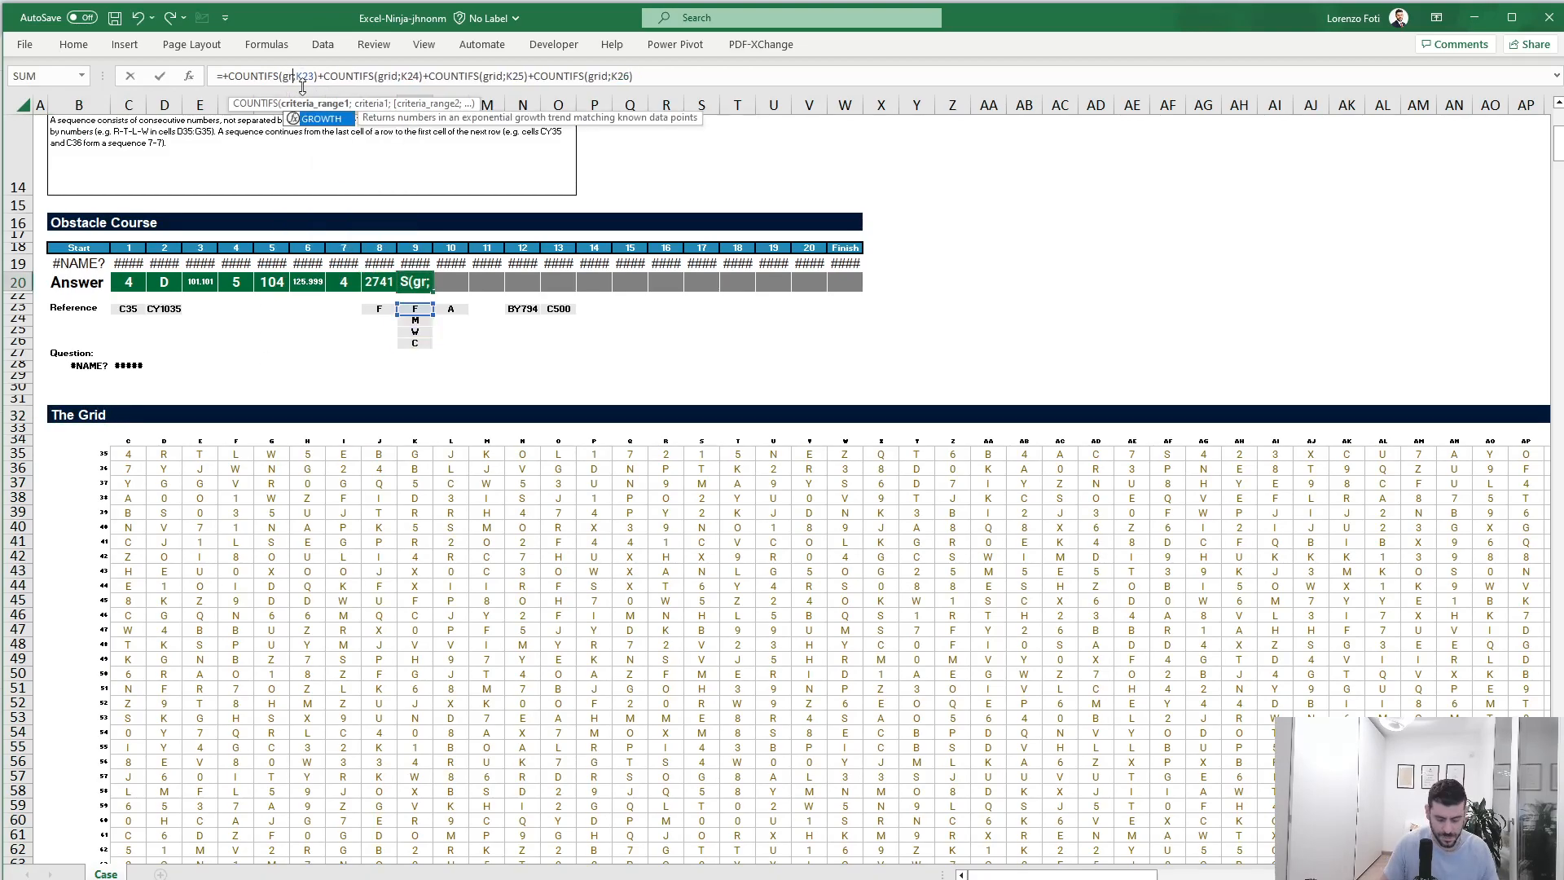
pyautogui.write('ids')
pyautogui.press('Escape')
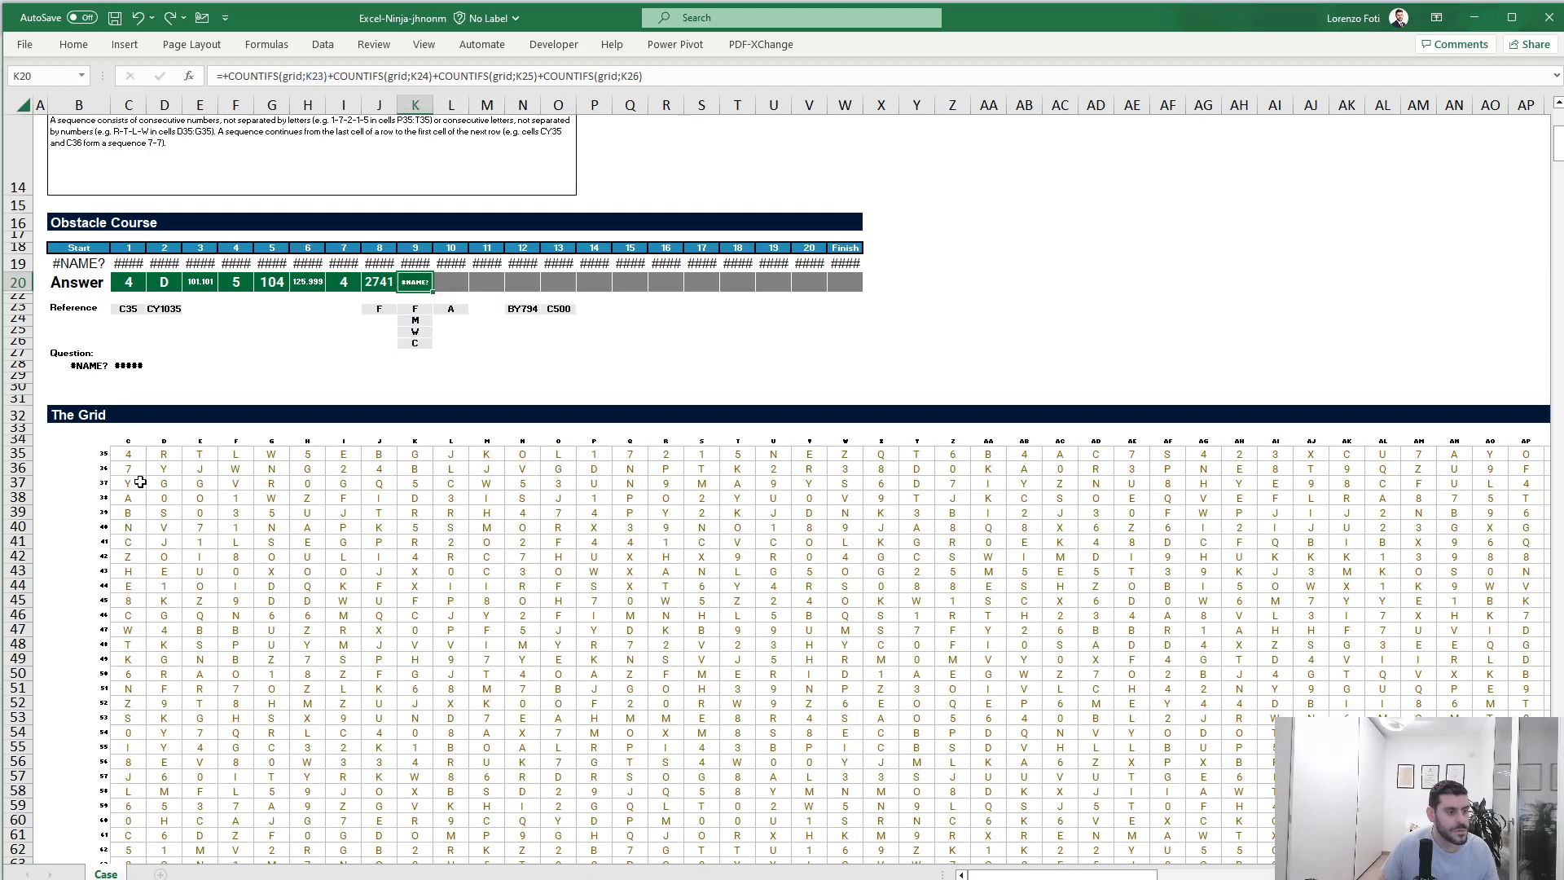
# Step: Cut the K20 formula down to its first COUNTIFS term and replace grid with the range C35:CY1035
pyautogui.moveTo(328, 76); pyautogui.dragTo(645, 76)
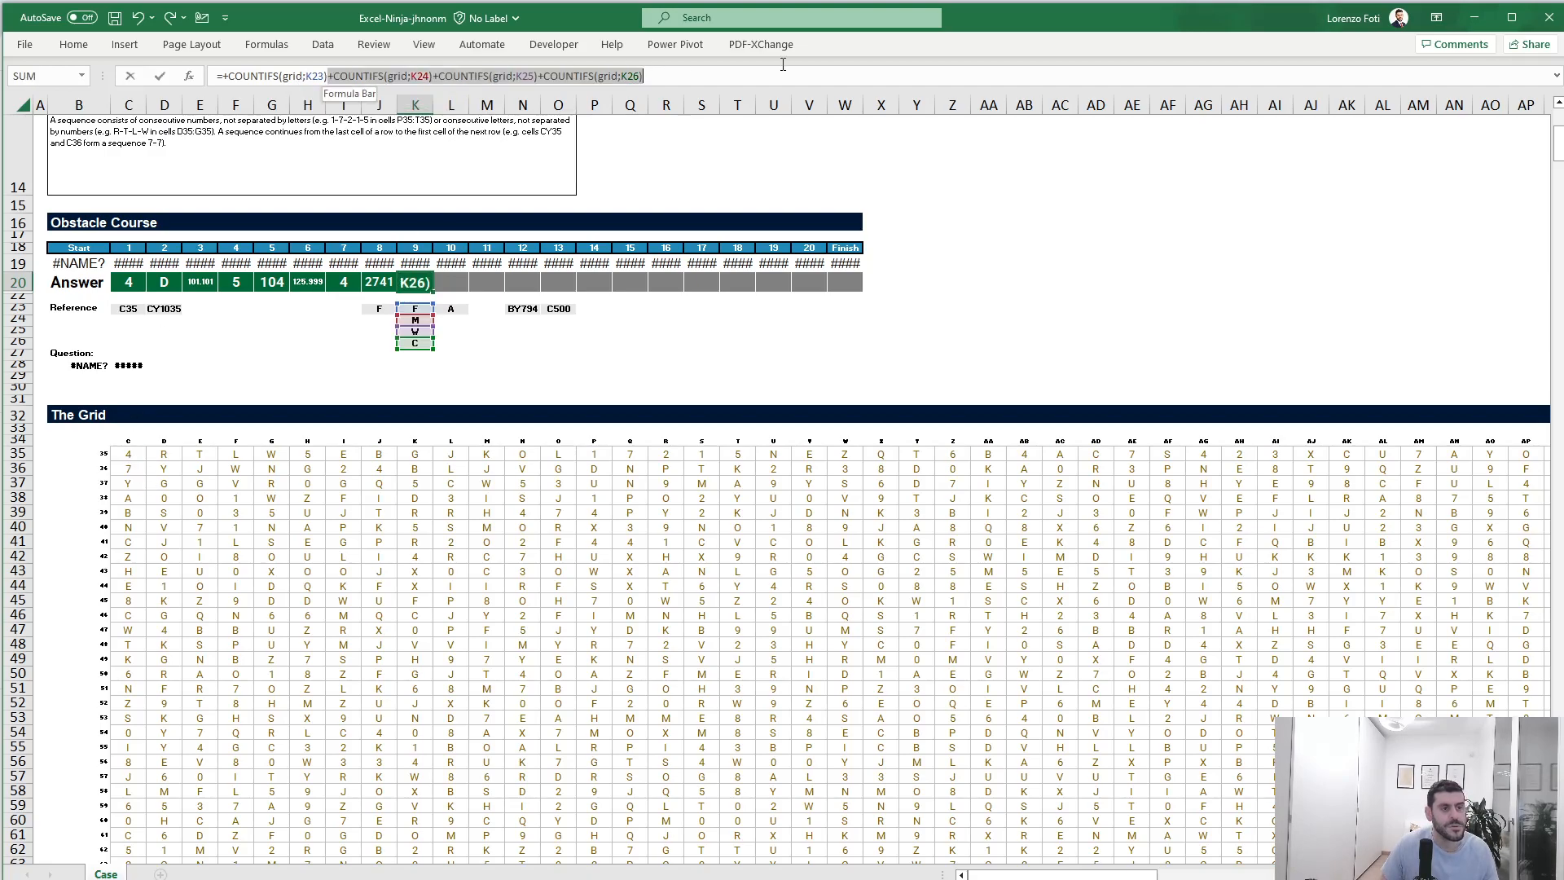
pyautogui.press('Delete')
pyautogui.doubleClick(292, 76)
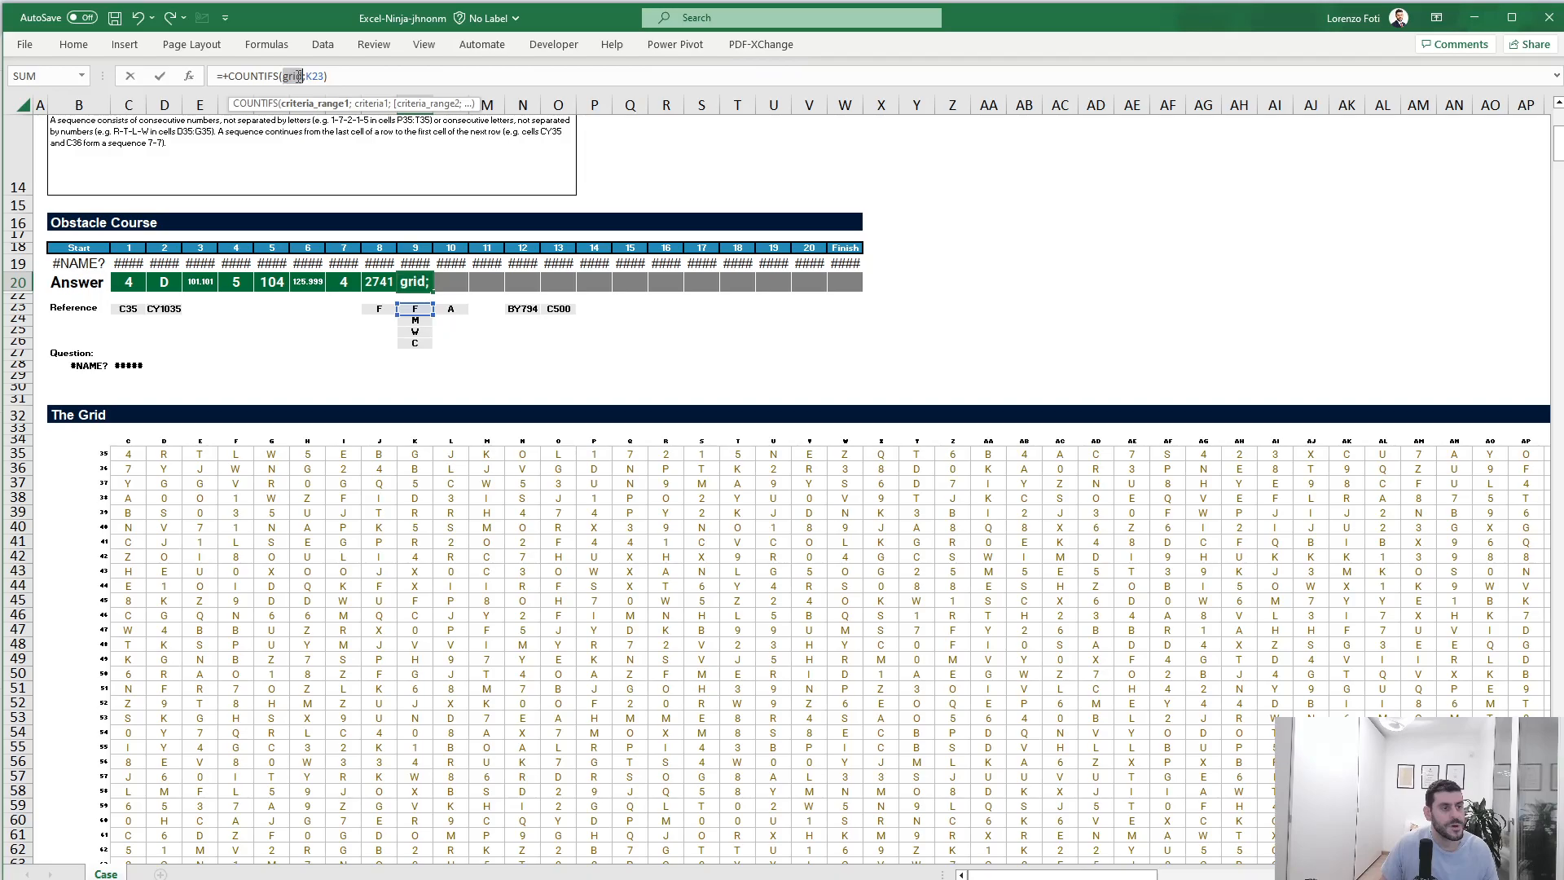
pyautogui.click(135, 453)
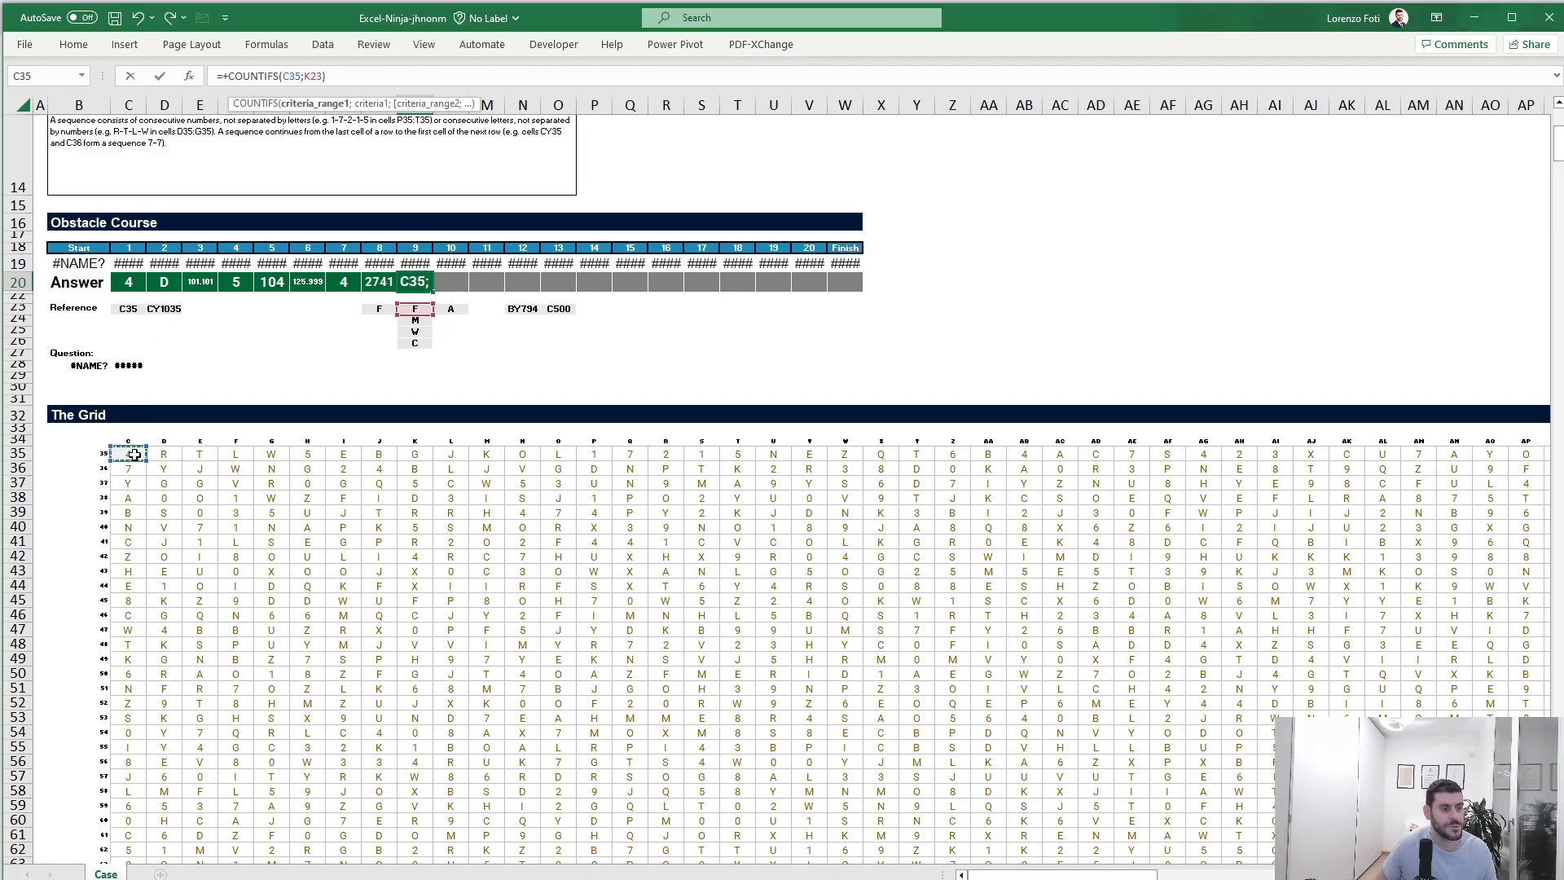
pyautogui.hotkey('ctrl', 'shift', 'Right')
pyautogui.hotkey('ctrl', 'shift', 'Down')
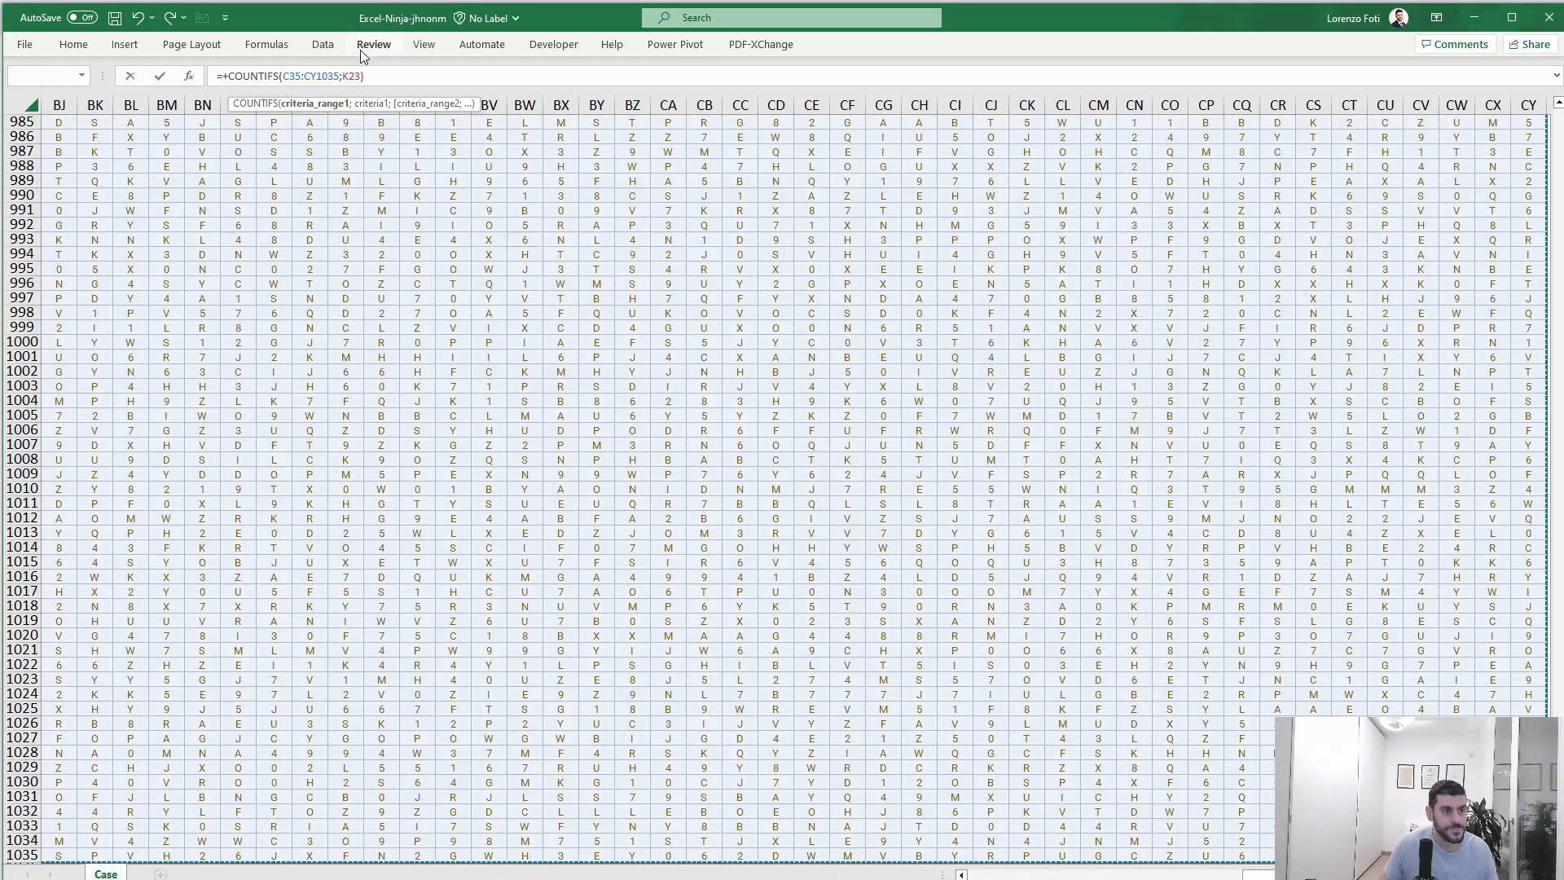
# Step: Set the COUNTIFS criteria in K20 to the range K23:K26 and enter the formula
pyautogui.doubleClick(352, 76)
pyautogui.moveTo(1320, 876); pyautogui.dragTo(1042, 876)
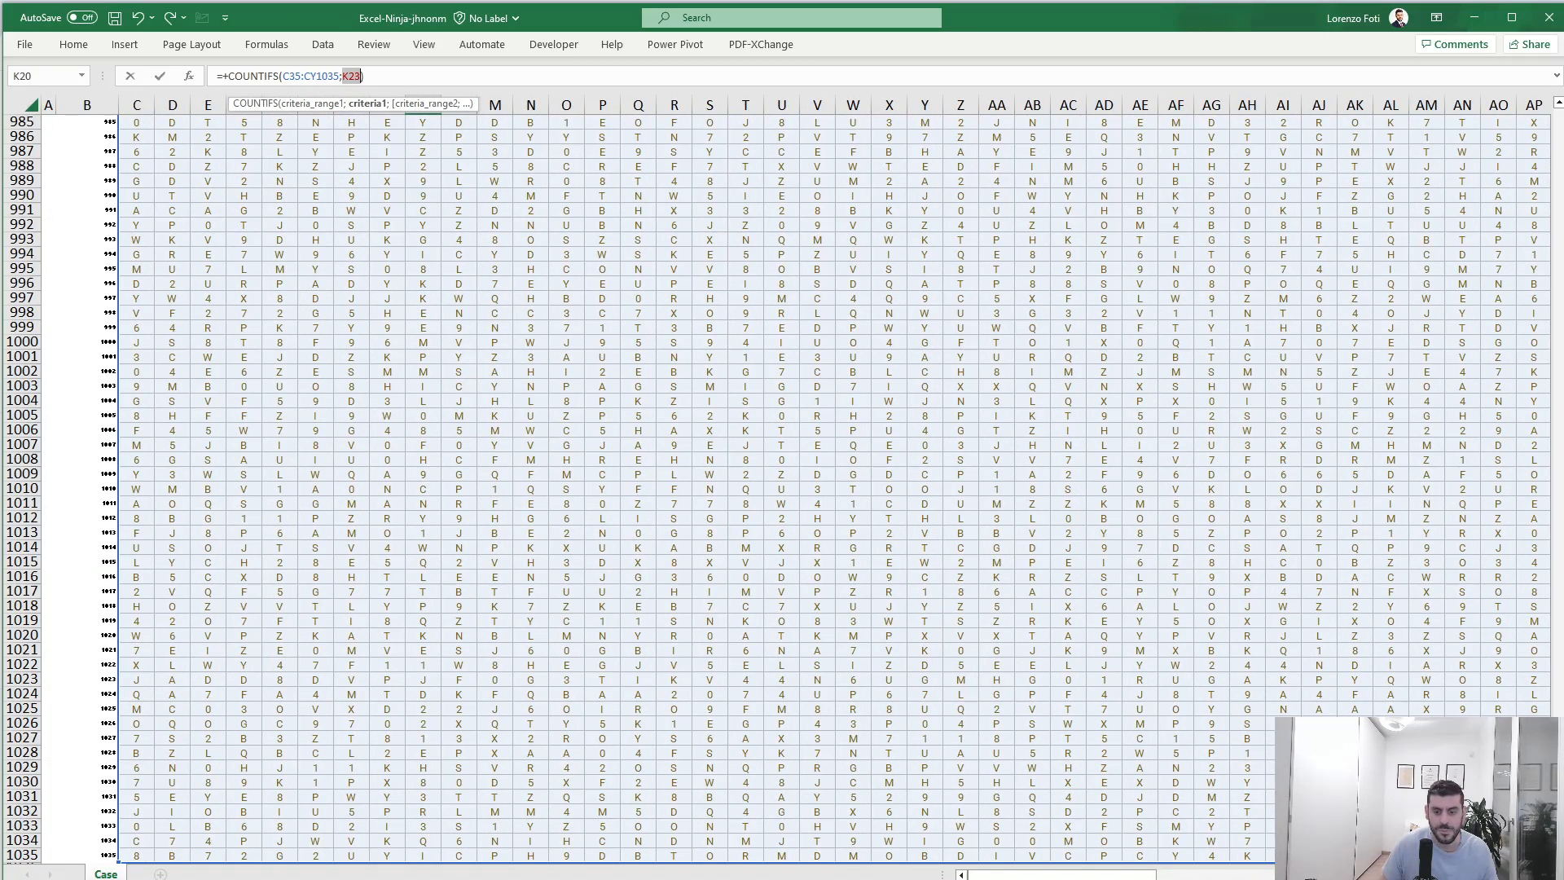
pyautogui.scroll(20, 416, 674)
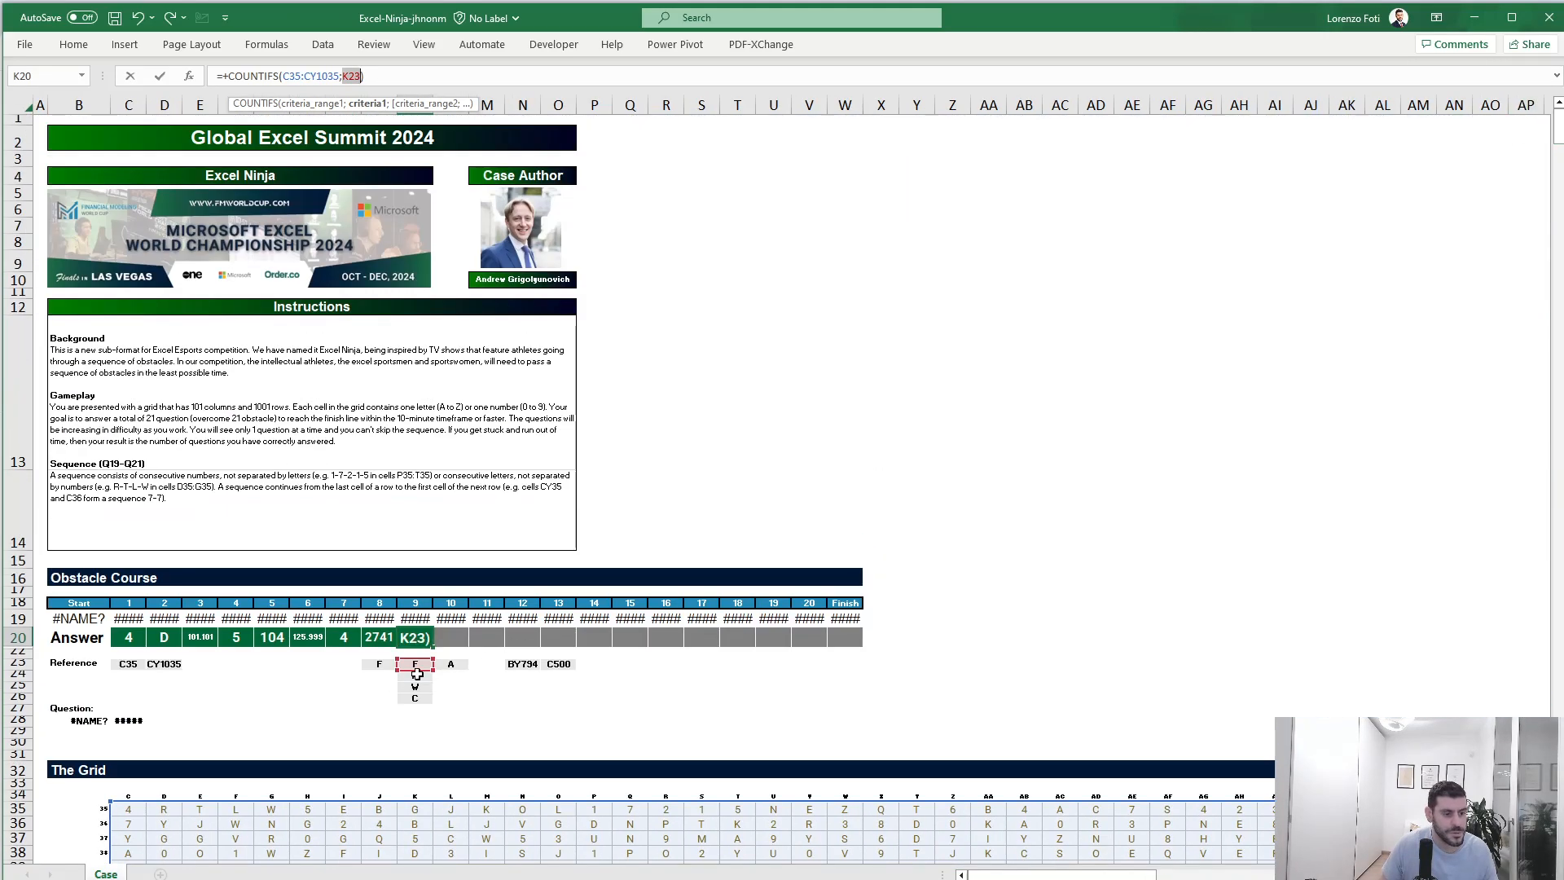
pyautogui.moveTo(417, 674); pyautogui.dragTo(420, 705)
pyautogui.write('3,')
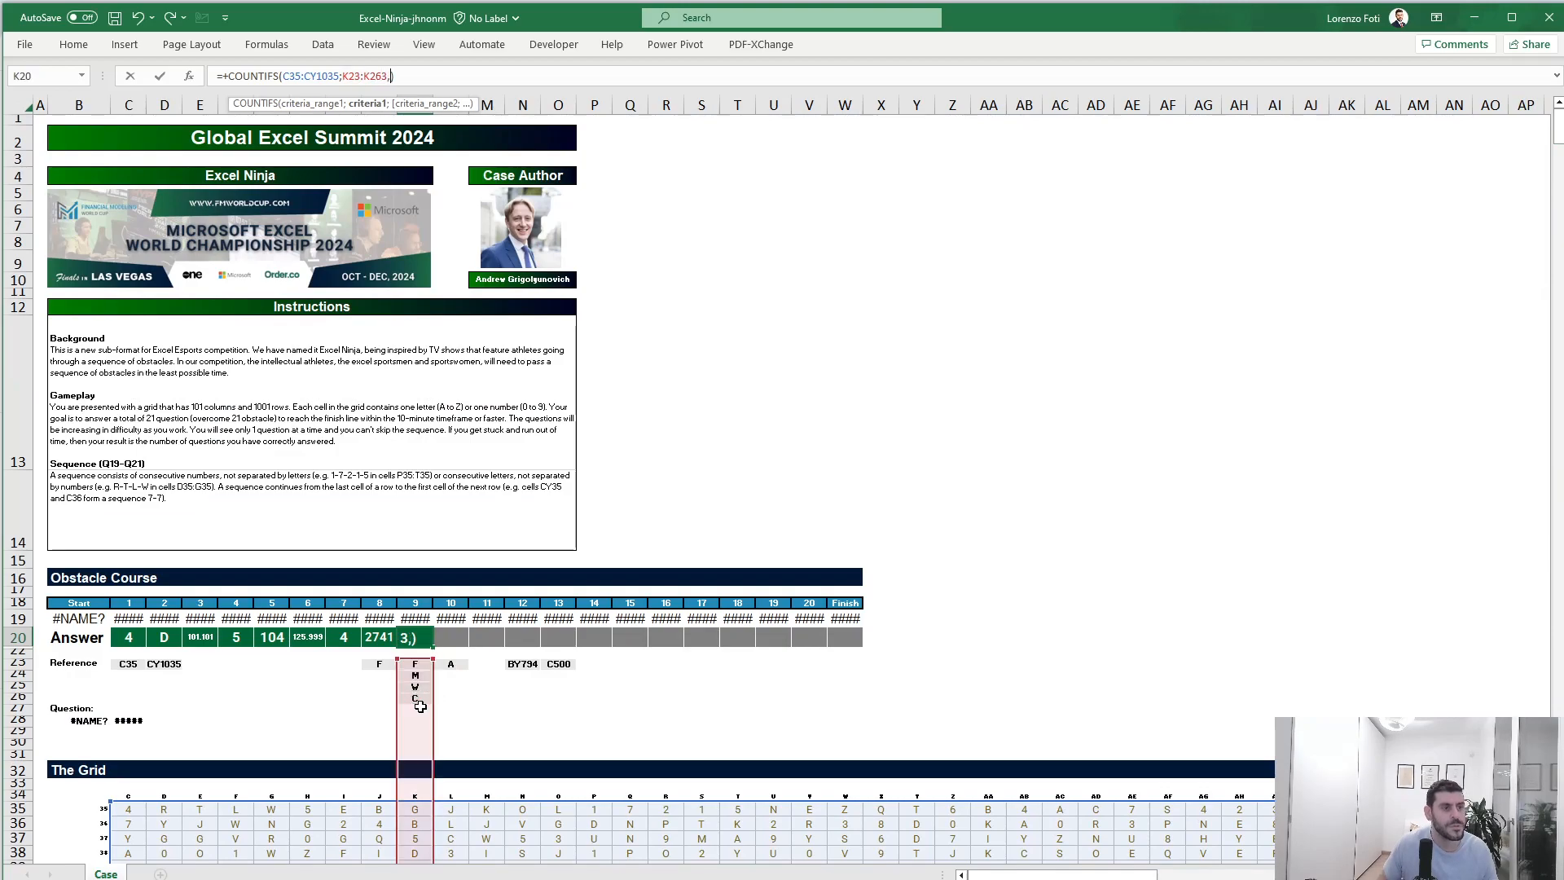
pyautogui.press('BackSpace')
pyautogui.press('Return')
pyautogui.press('Up')
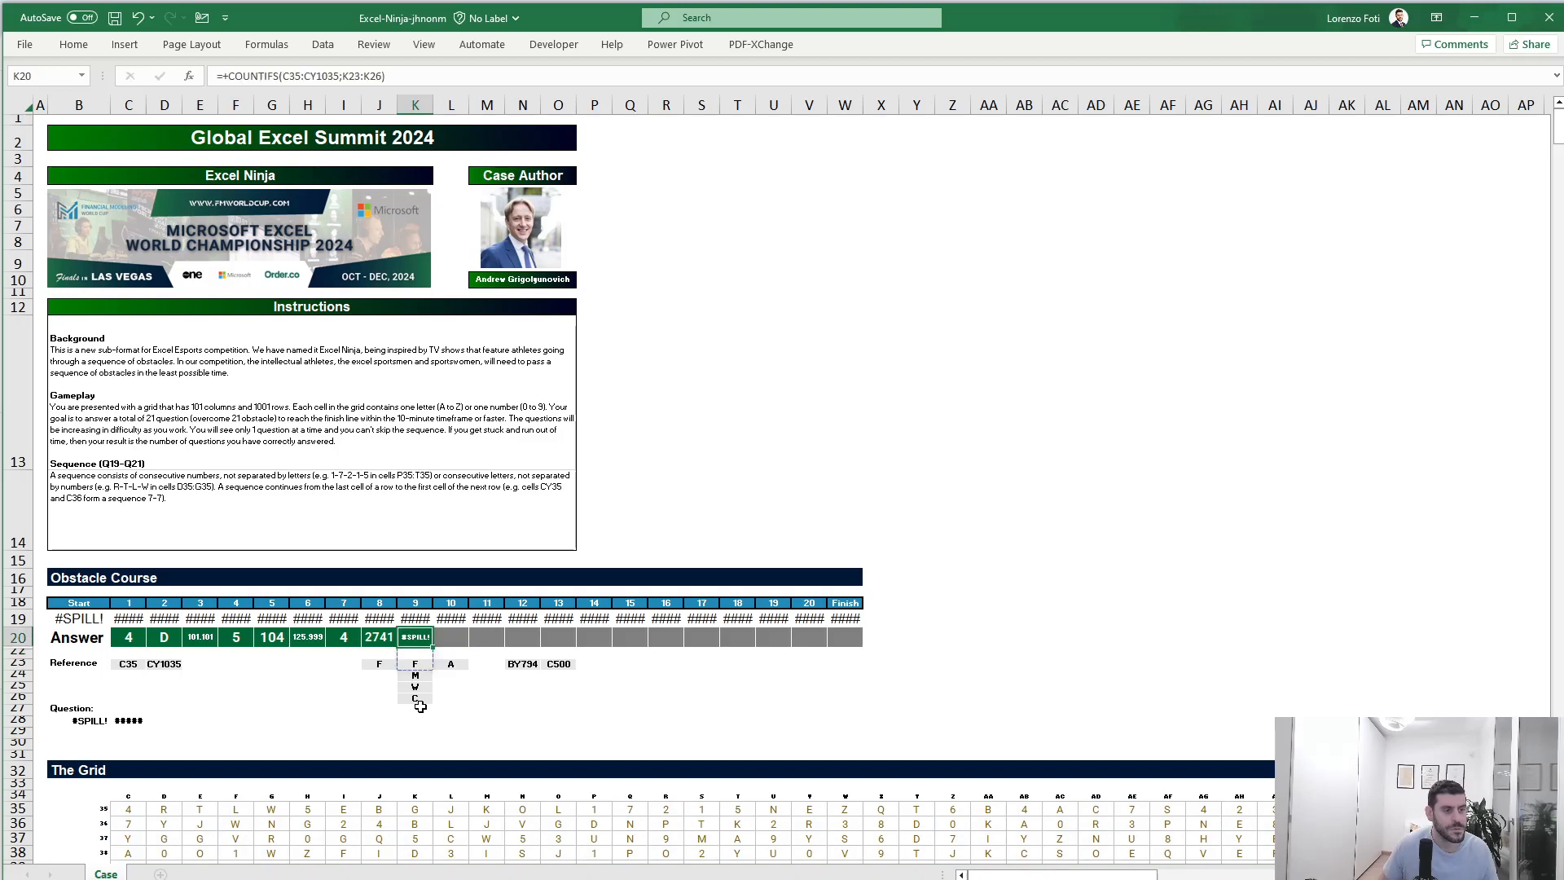
# Step: Wrap the COUNTIFS in K20 in a SUM function and enter the formula
pyautogui.click(230, 76)
pyautogui.write('sum(')
pyautogui.click(466, 82)
pyautogui.write(')')
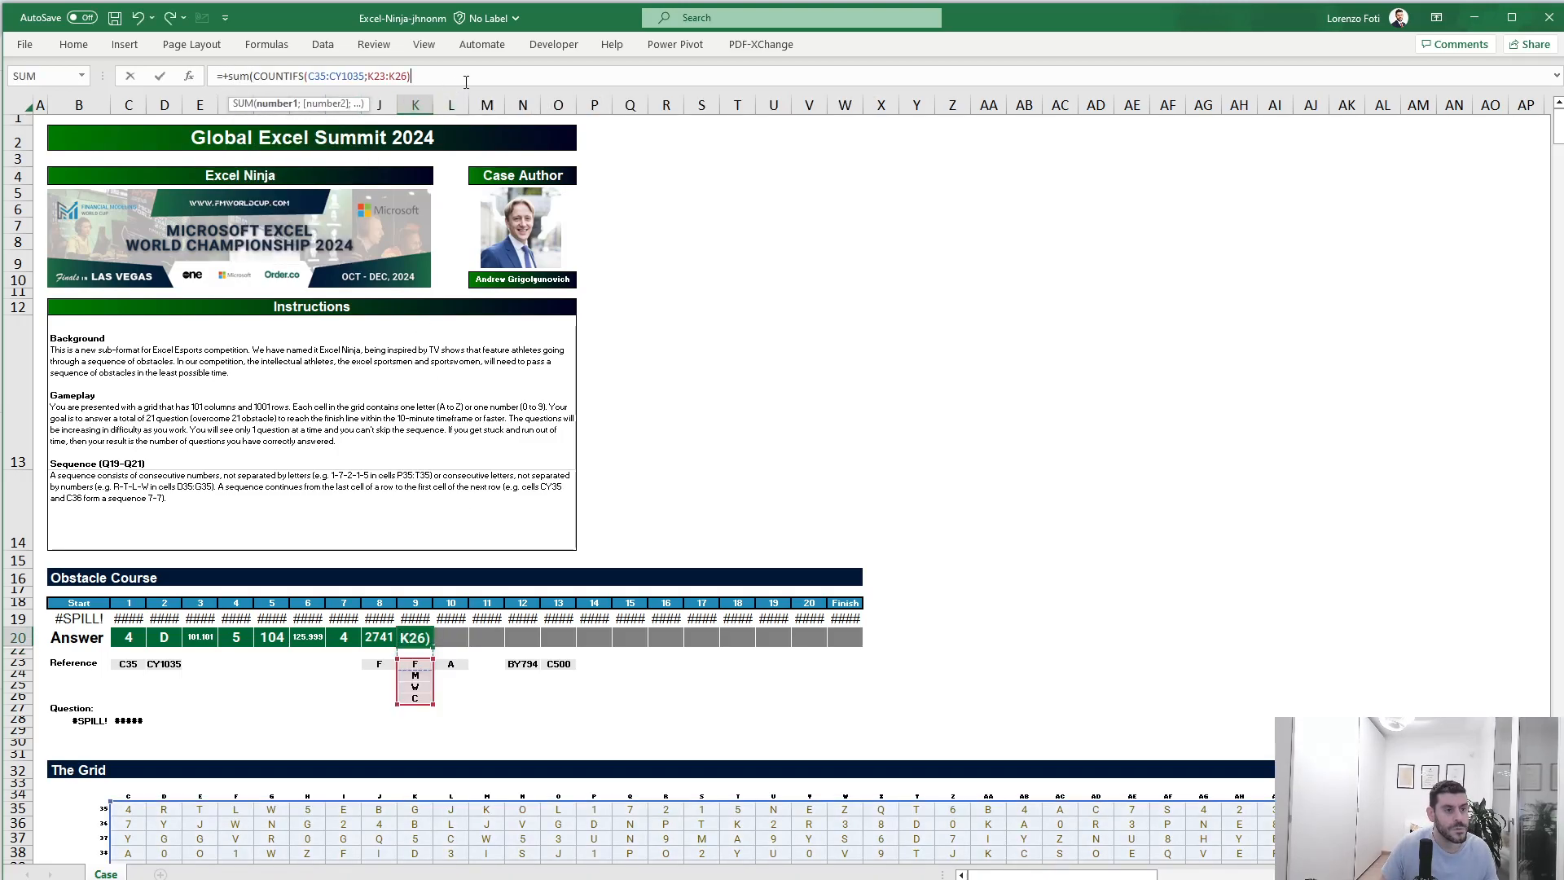
pyautogui.press('Return')
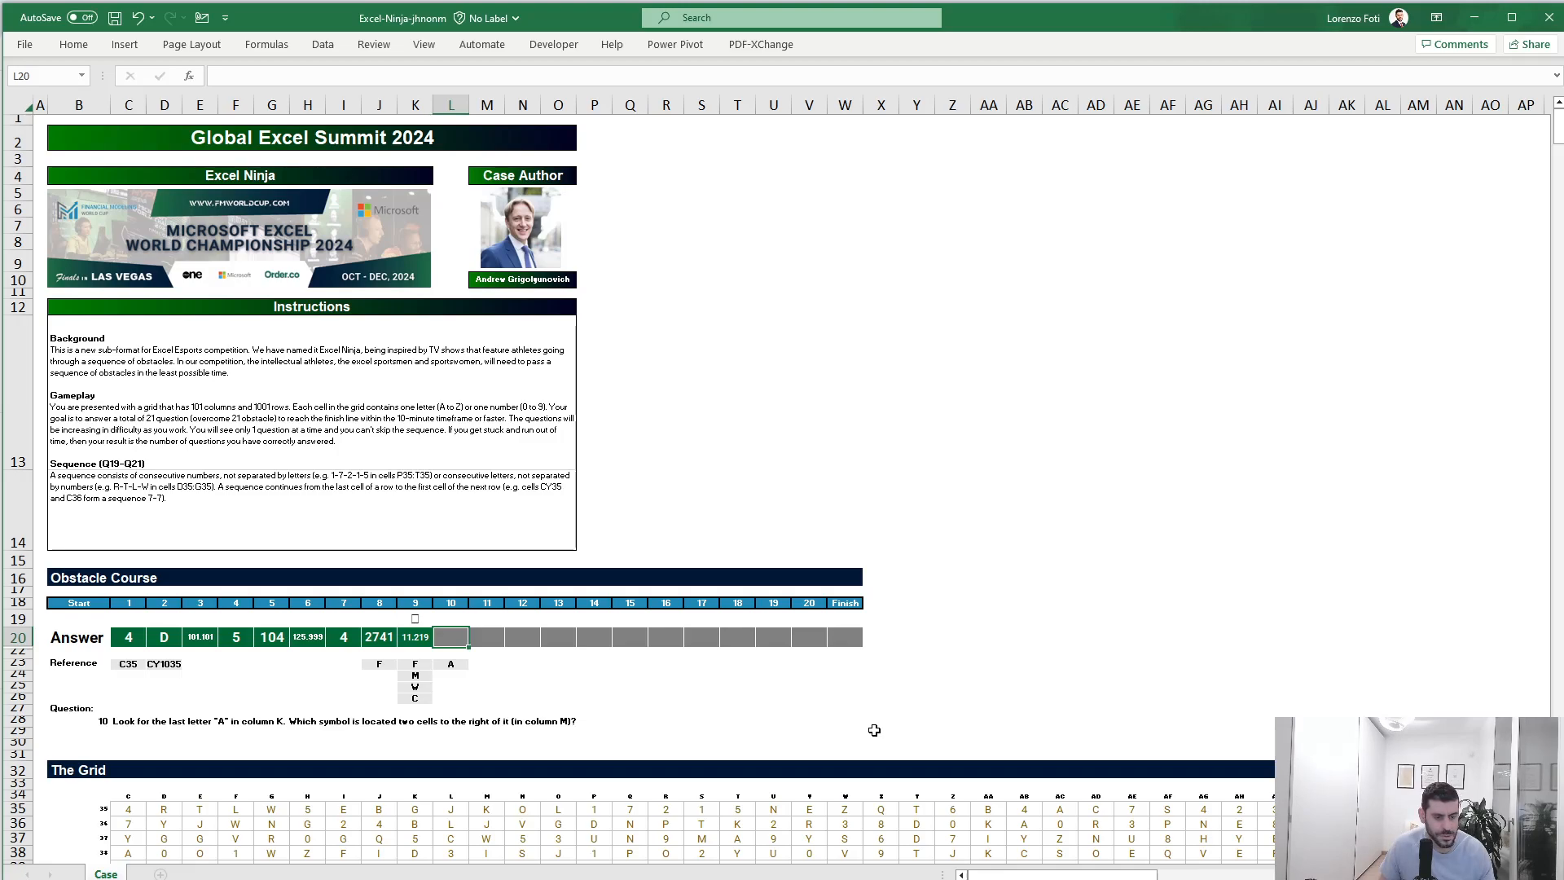
# Step: Start the L20 formula as +OFFSET(K34;XMATCH("A"; to look up the letter A from the column K header
pyautogui.write('+OFFSET(')
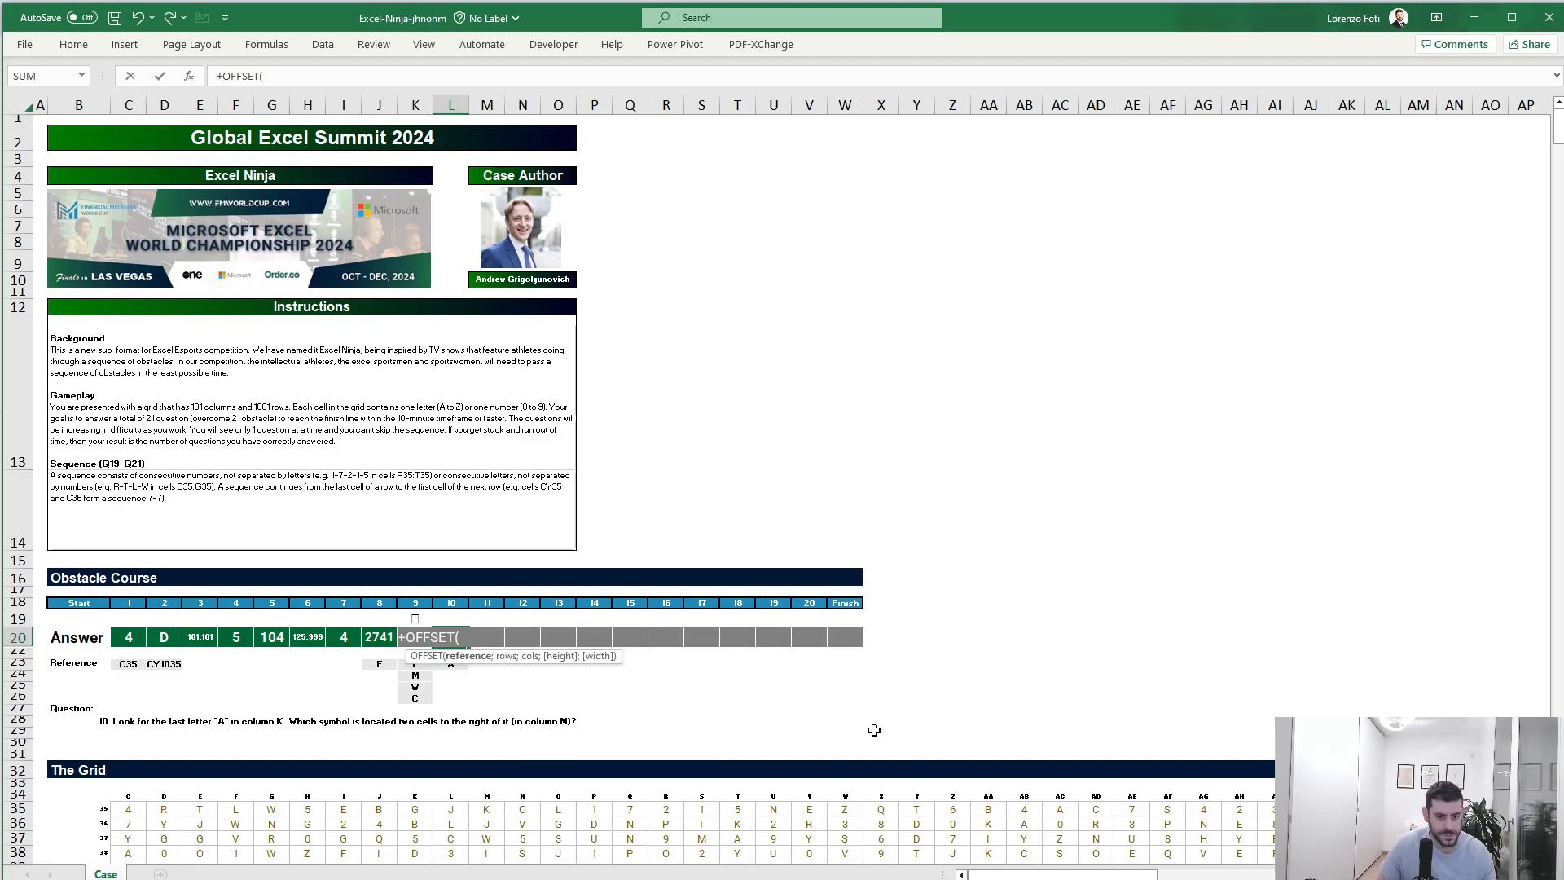
pyautogui.click(414, 796)
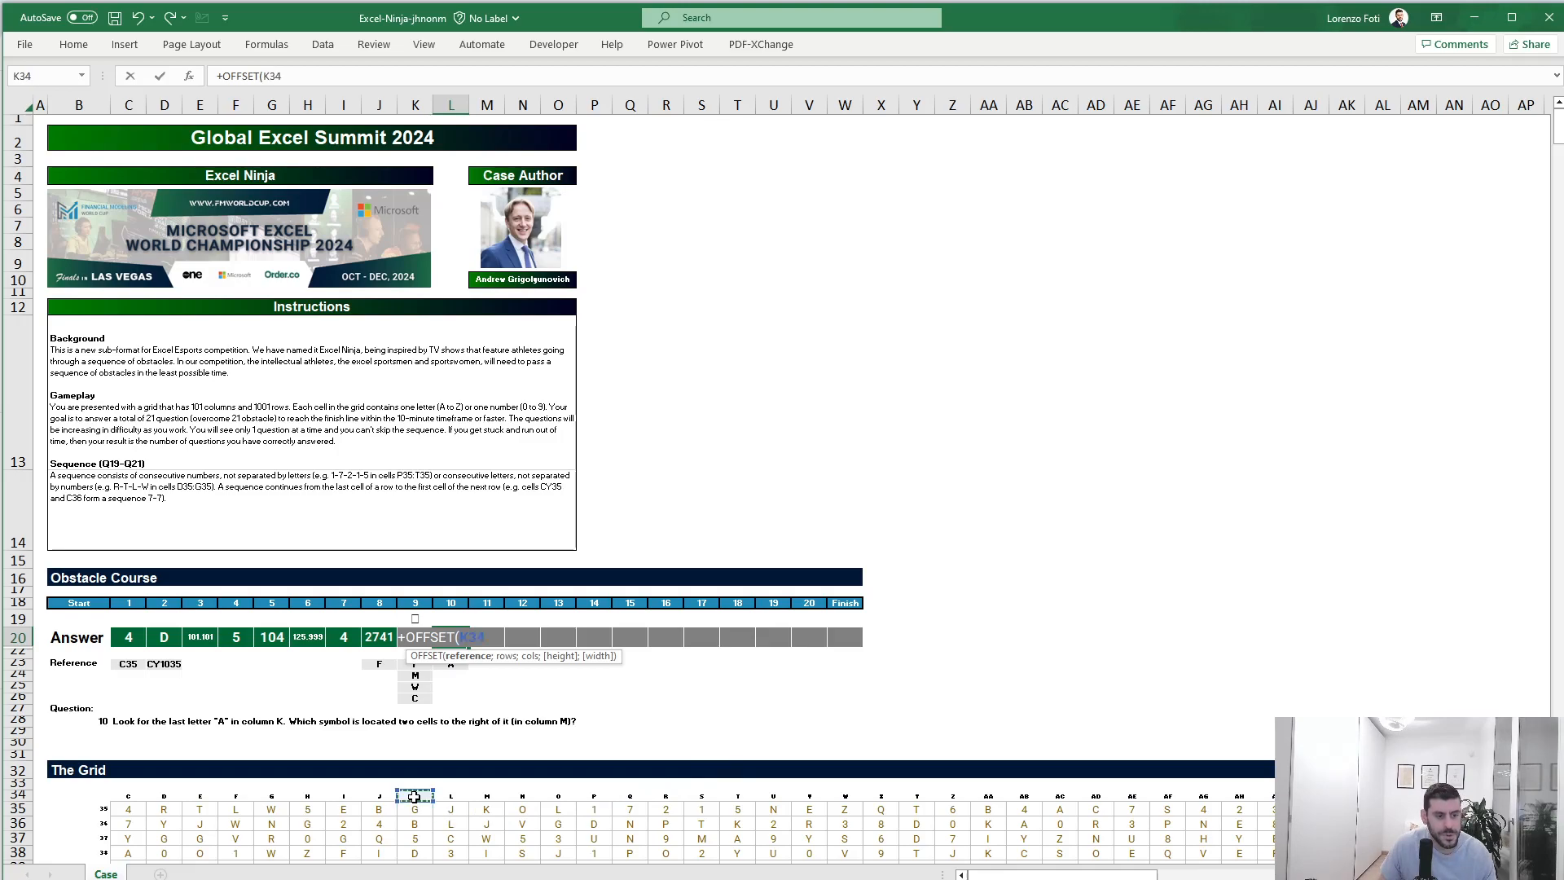
pyautogui.write(';')
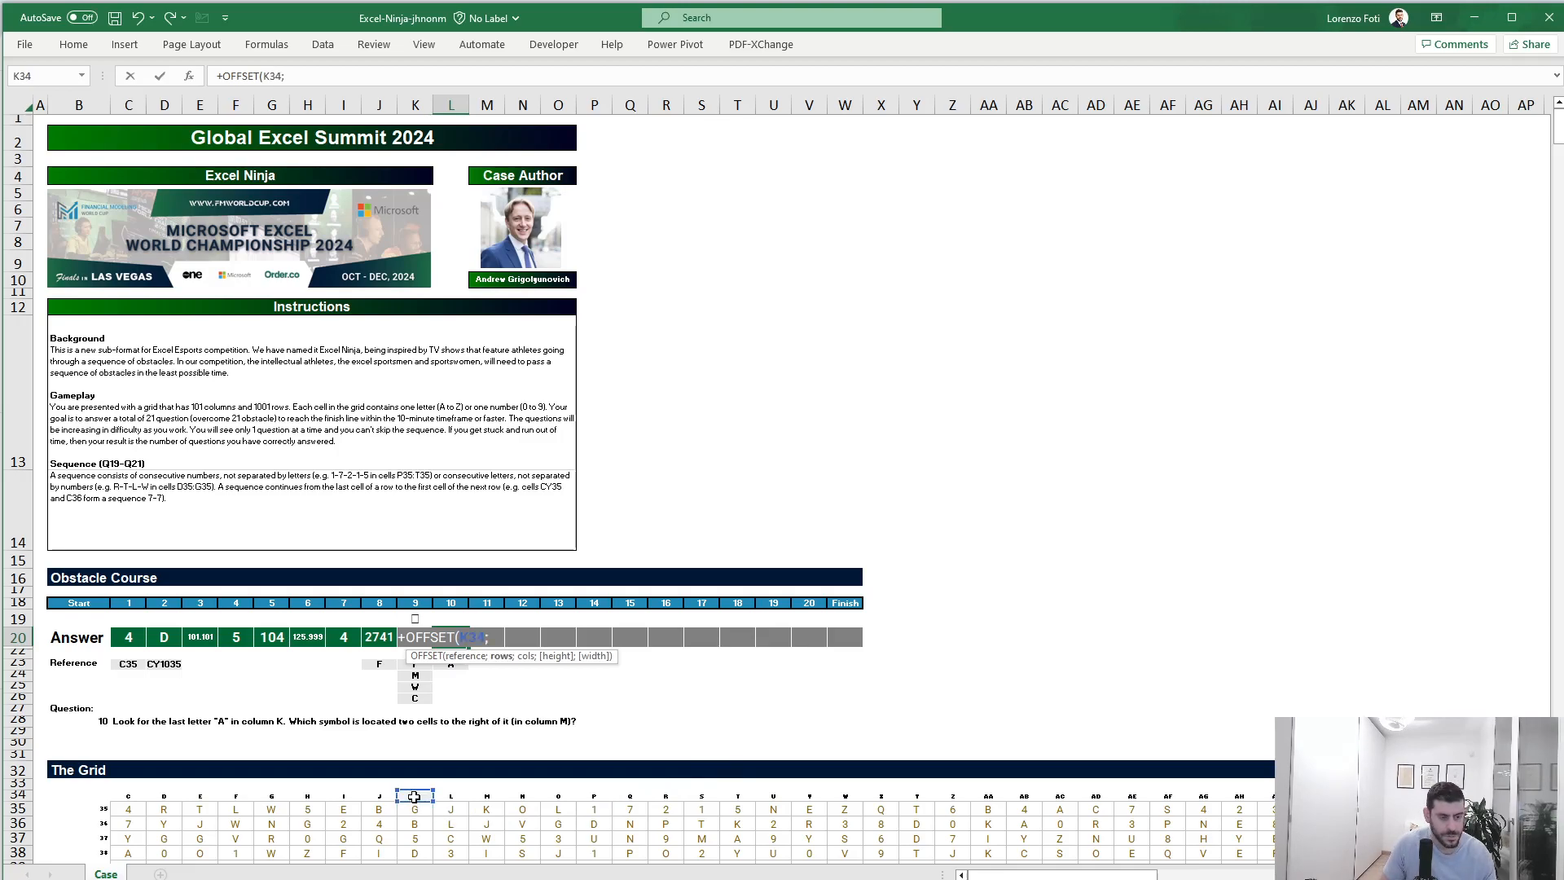
pyautogui.write('xm')
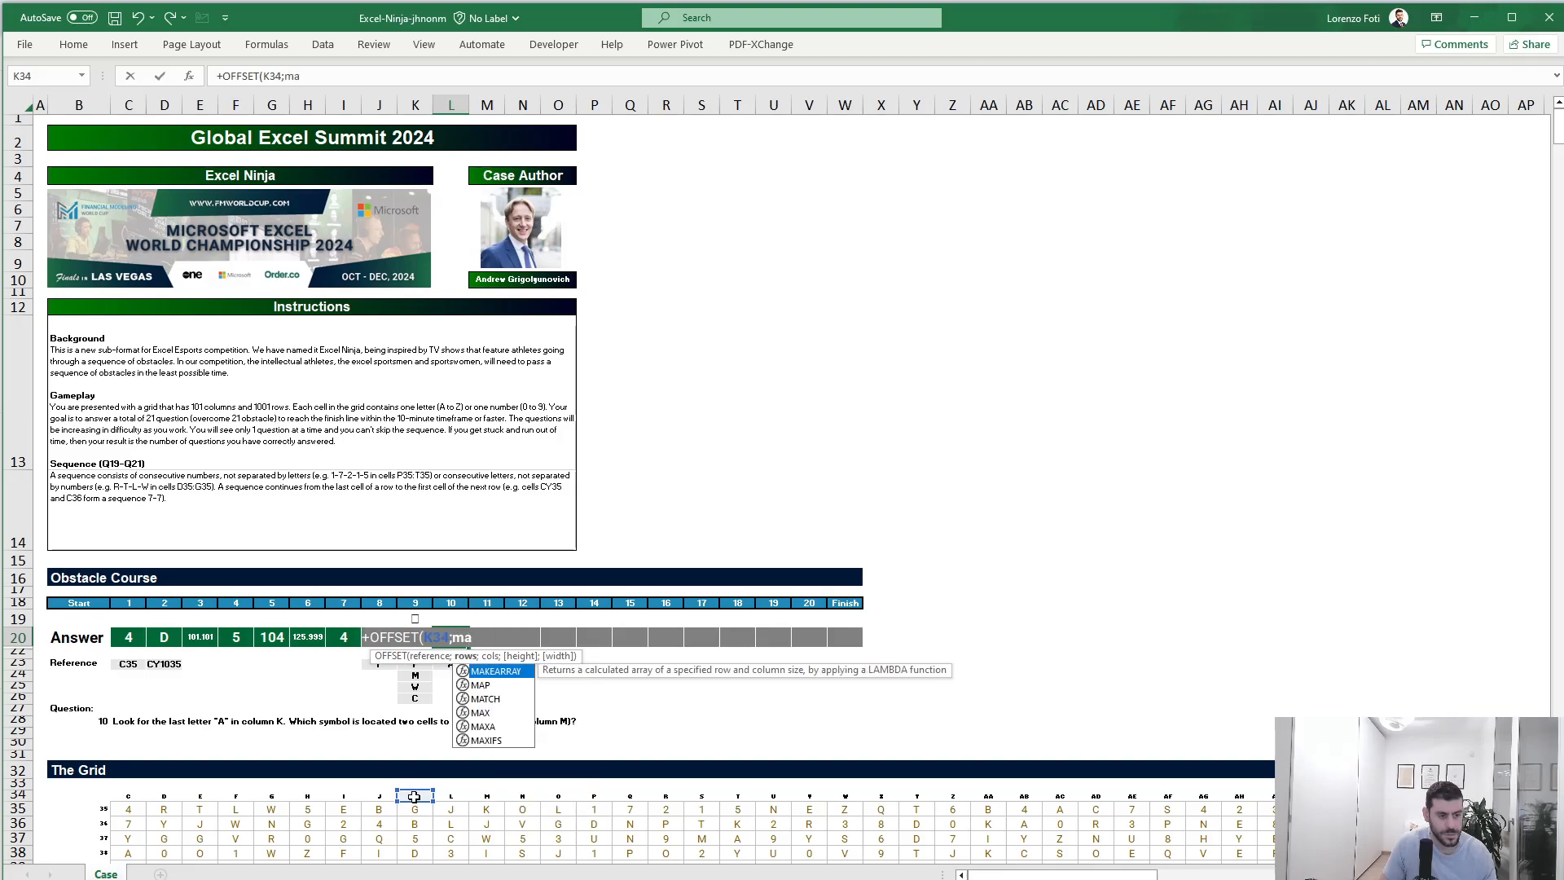
pyautogui.press('Tab')
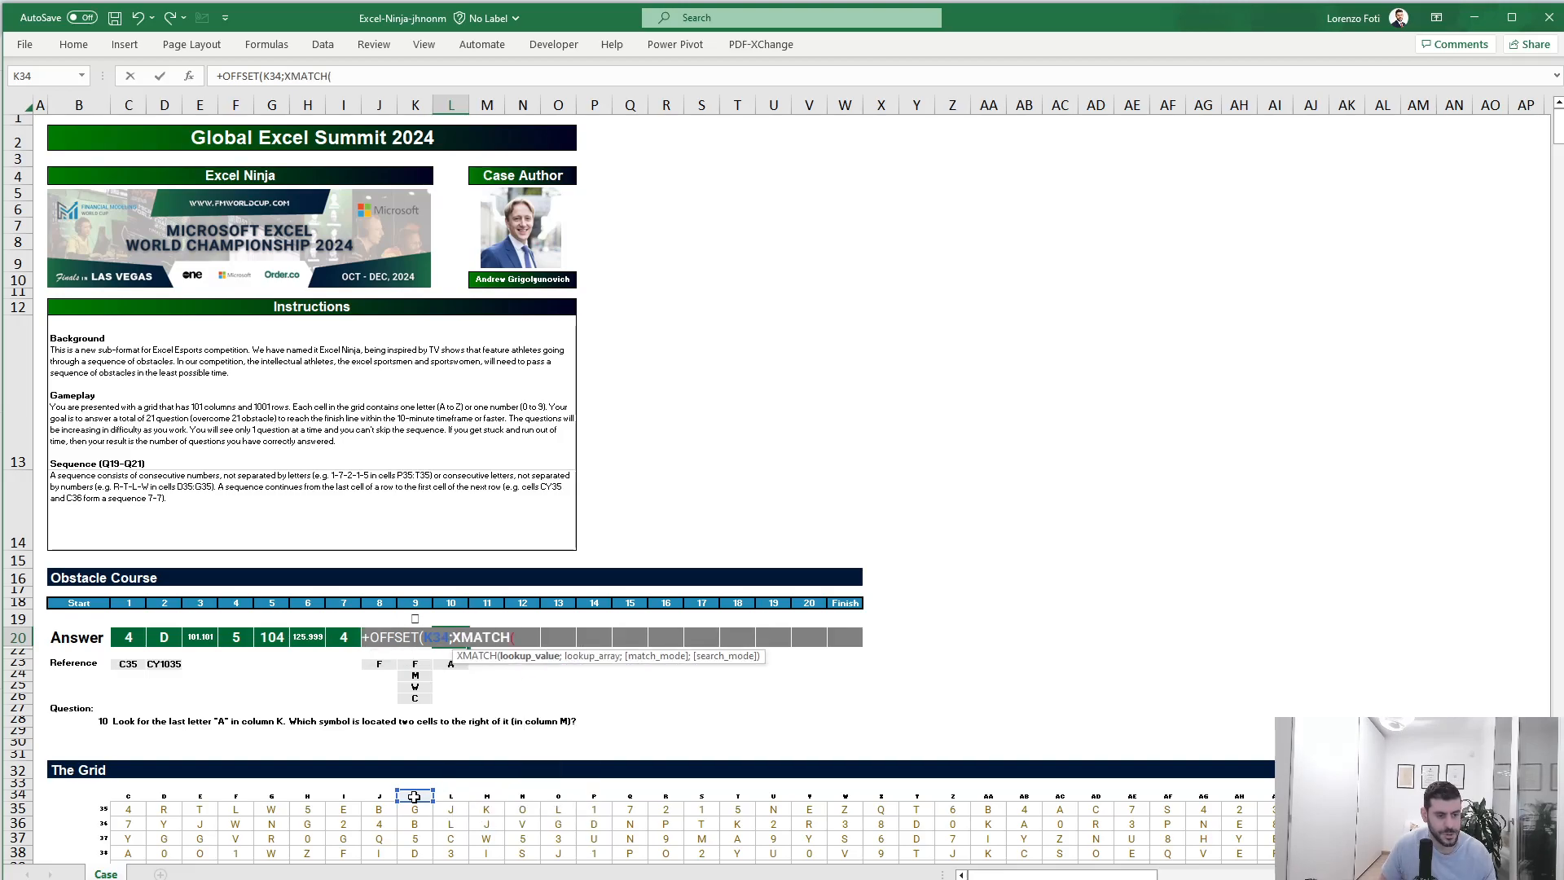
pyautogui.write('"A";')
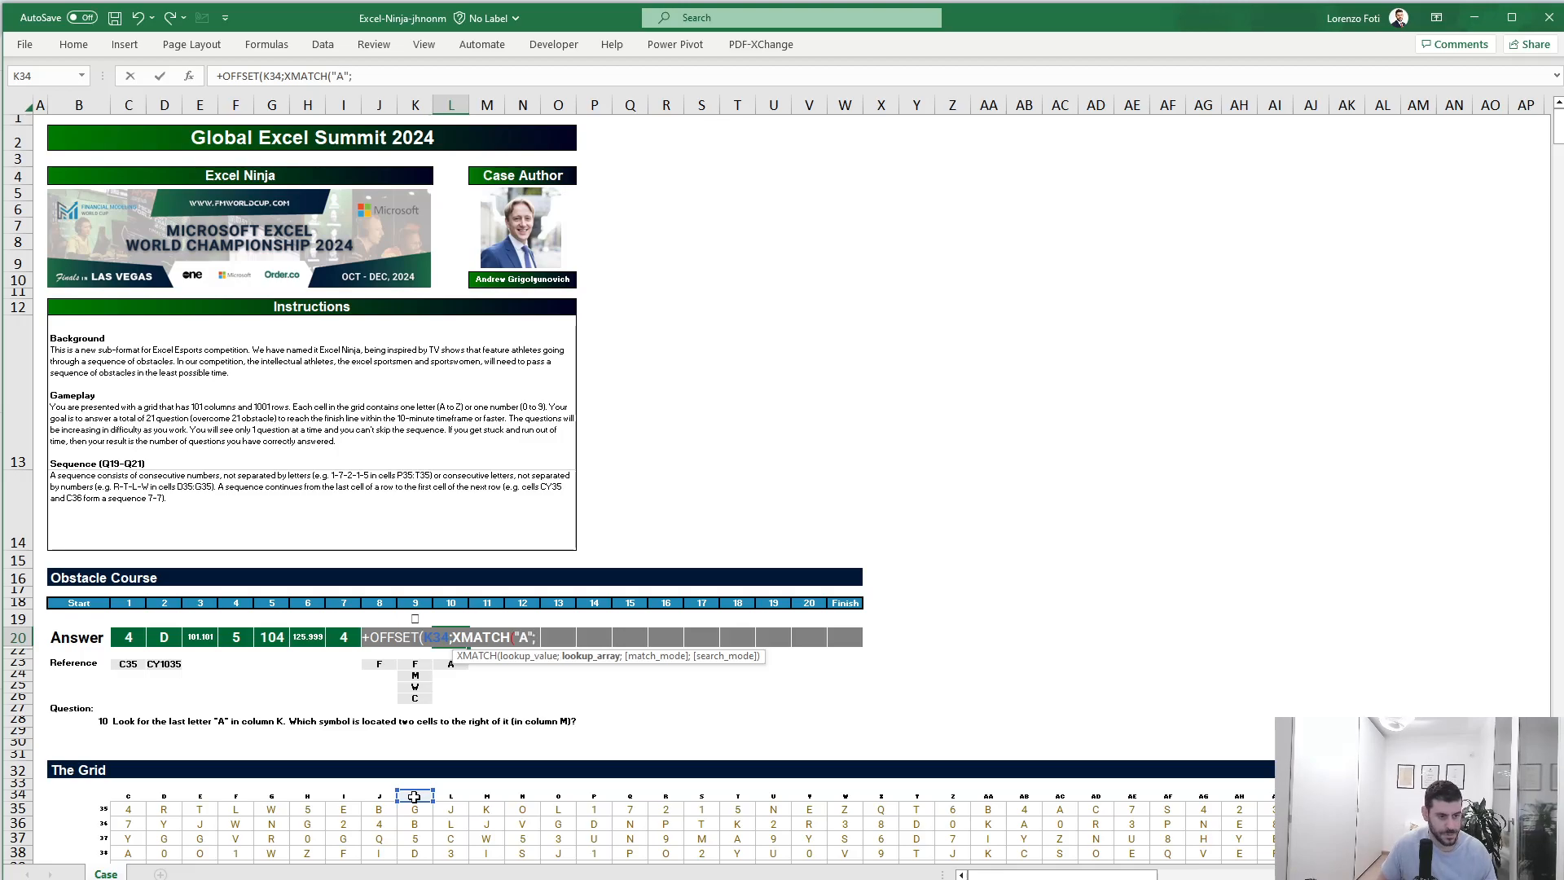
# Step: Complete the L20 XMATCH with K35:K1035, match mode 0 and search mode -1, add a column offset of 2, and enter the formula
pyautogui.click(417, 809)
pyautogui.hotkey('ctrl', 'shift', 'Down')
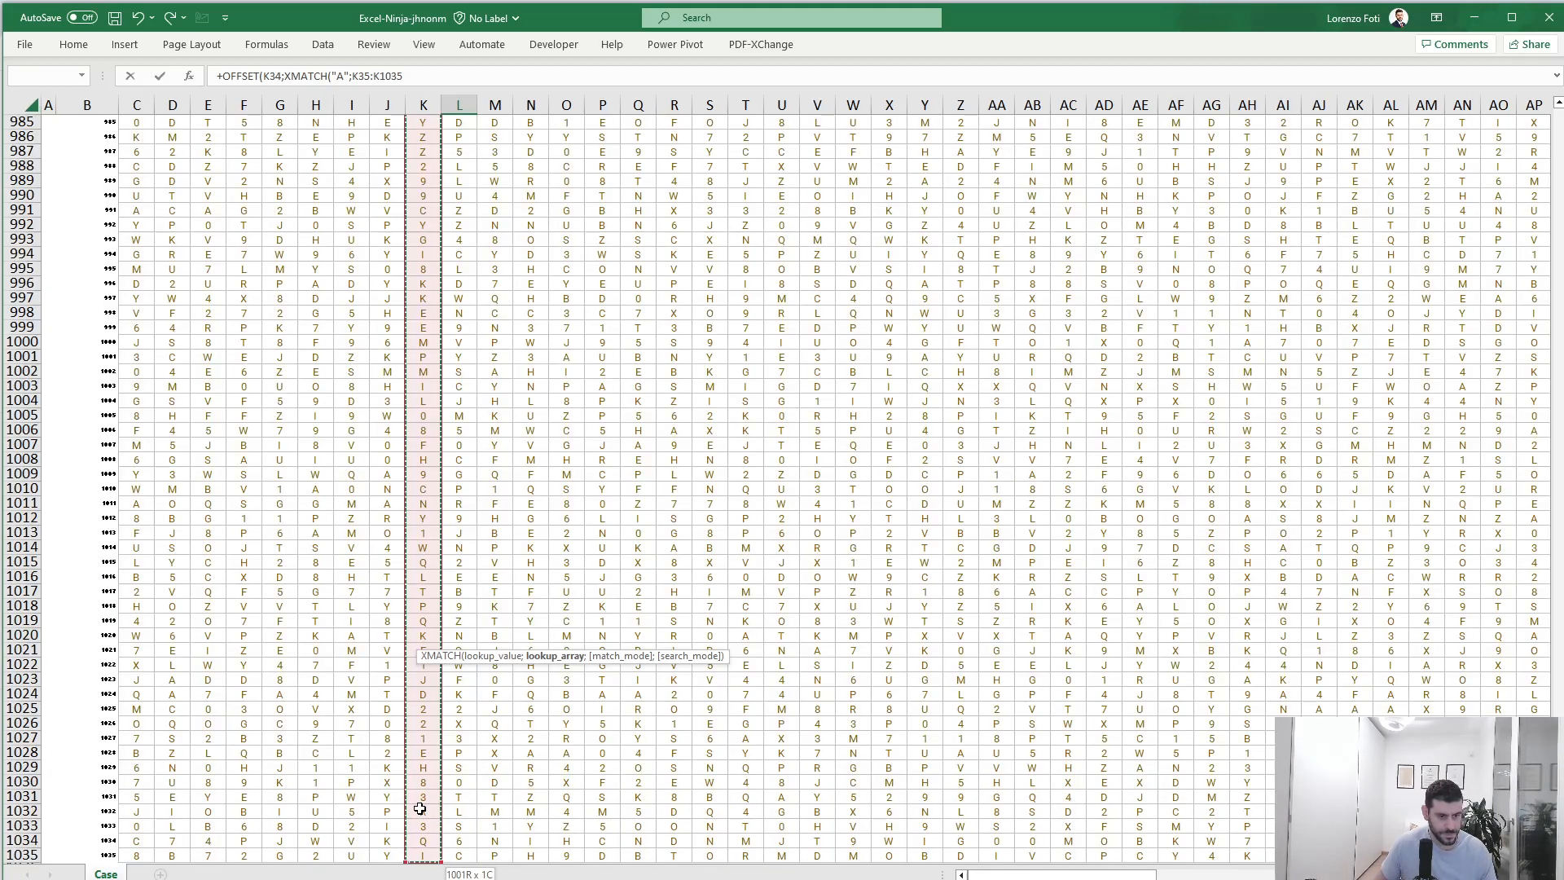
pyautogui.write(';0;')
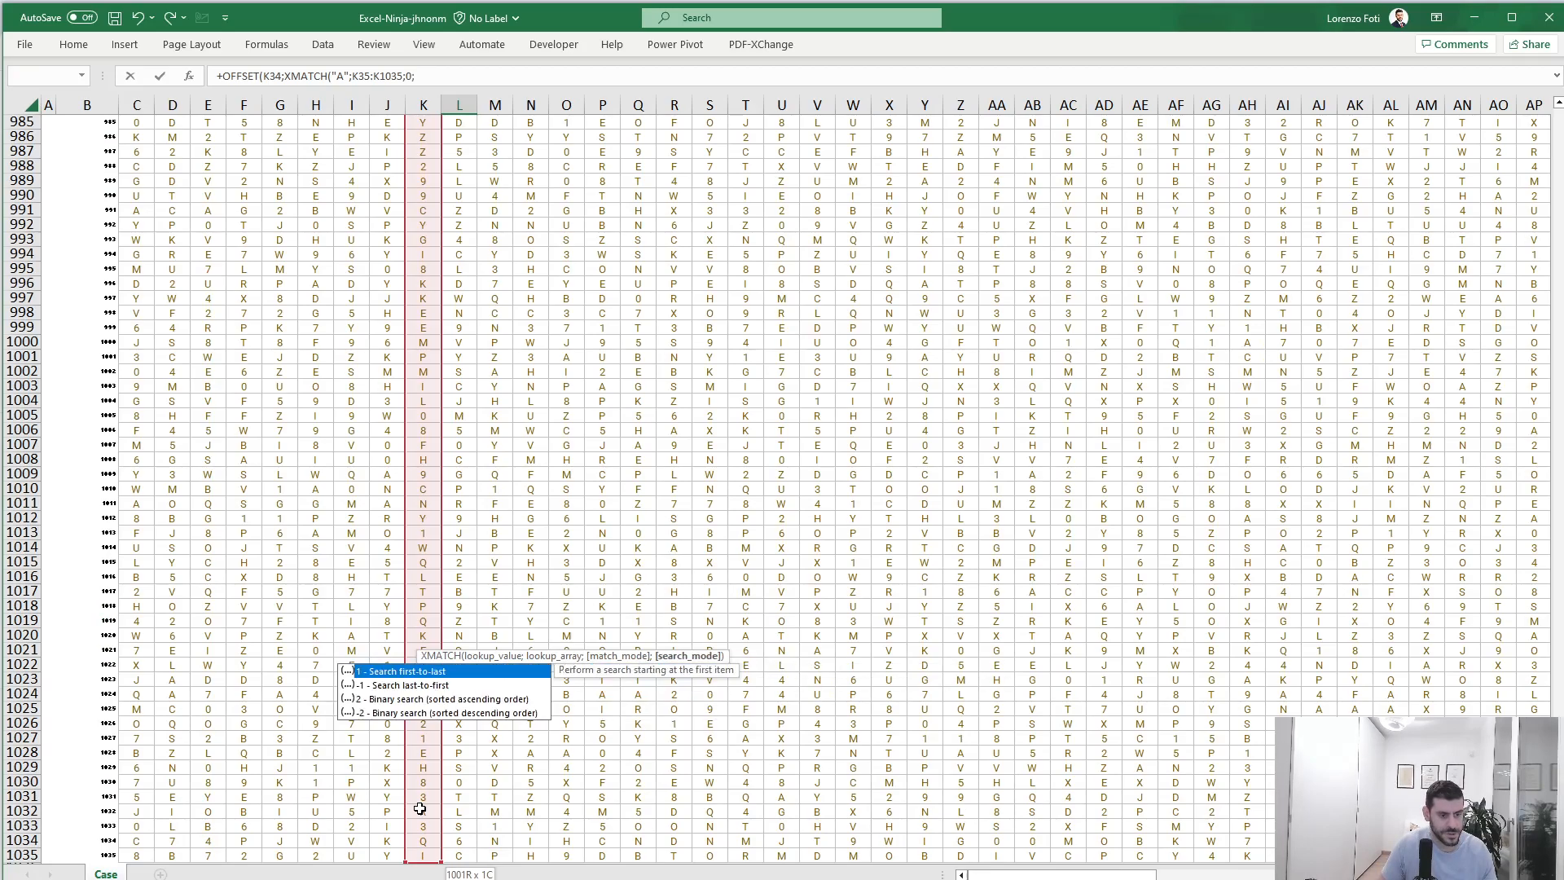
pyautogui.write('-1)')
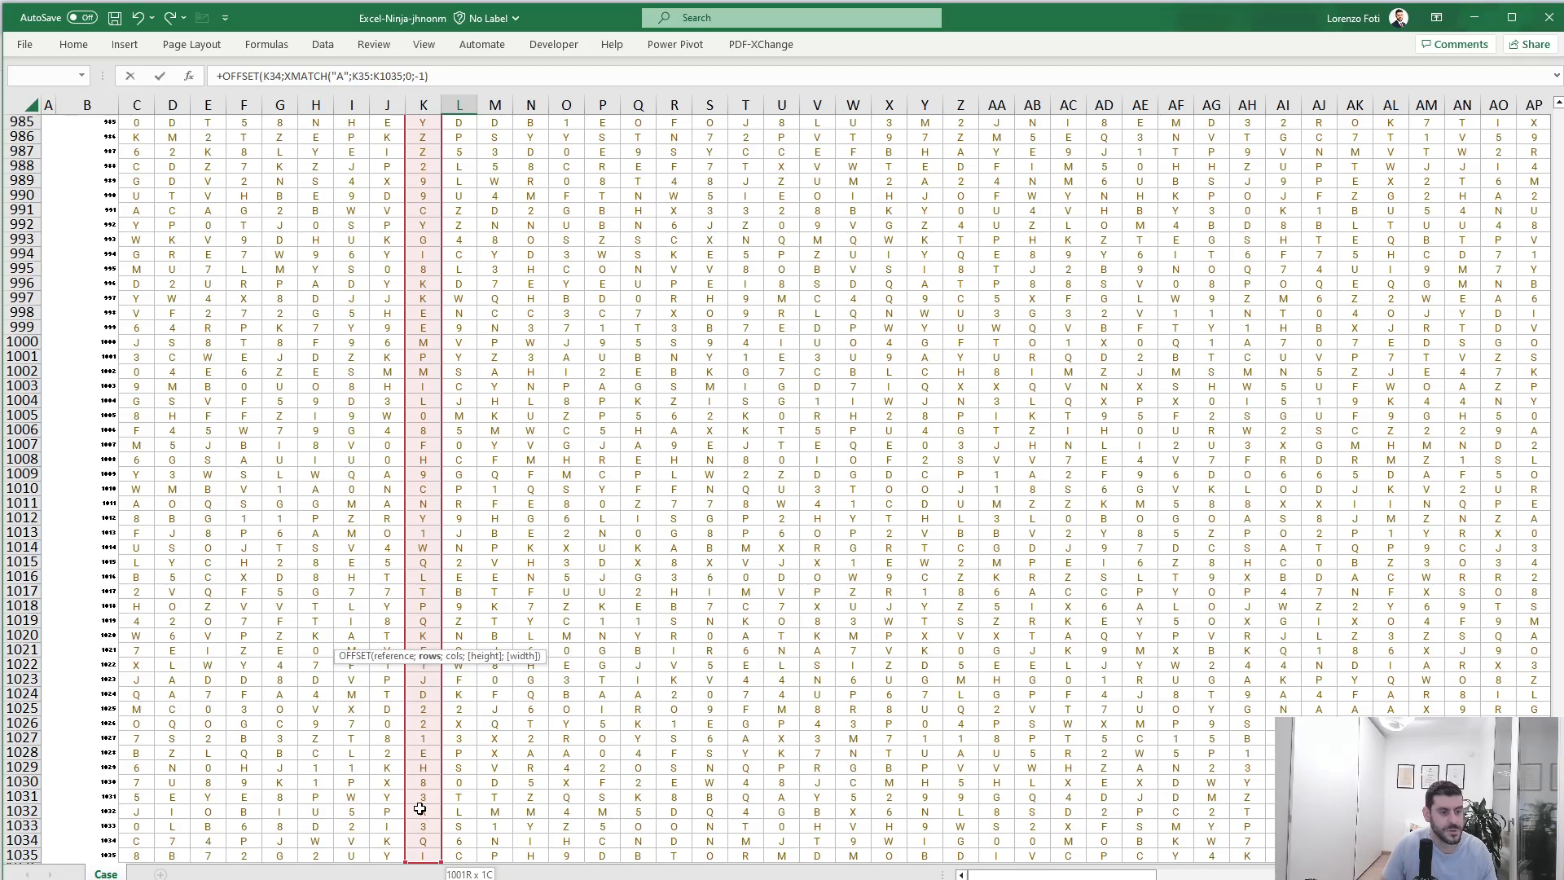
pyautogui.write(';')
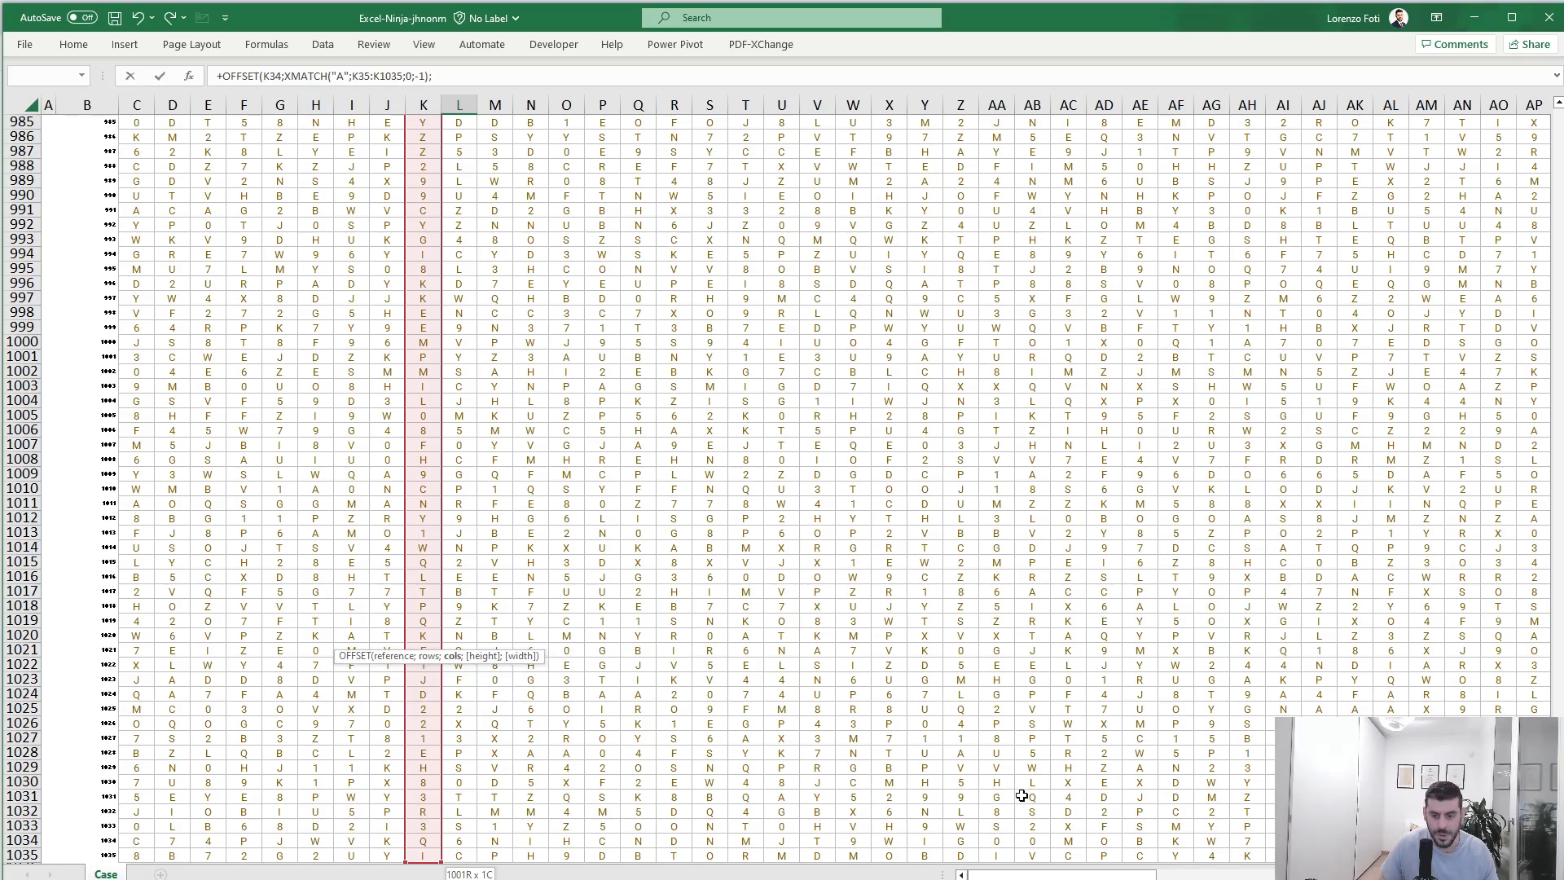
pyautogui.moveTo(1558, 831); pyautogui.dragTo(1553, 108)
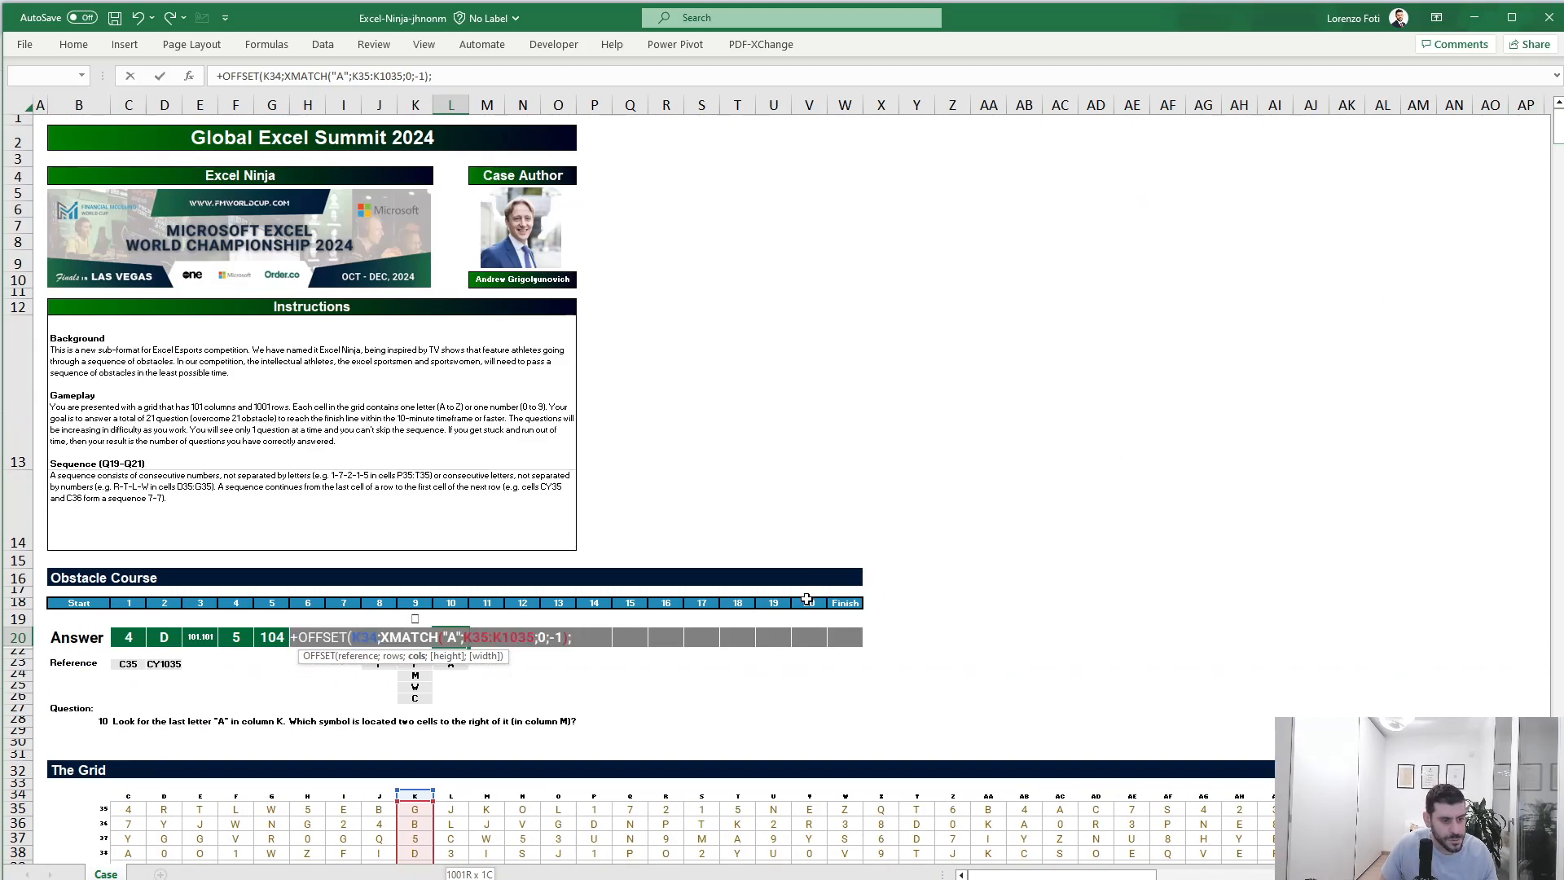
pyautogui.write('2)')
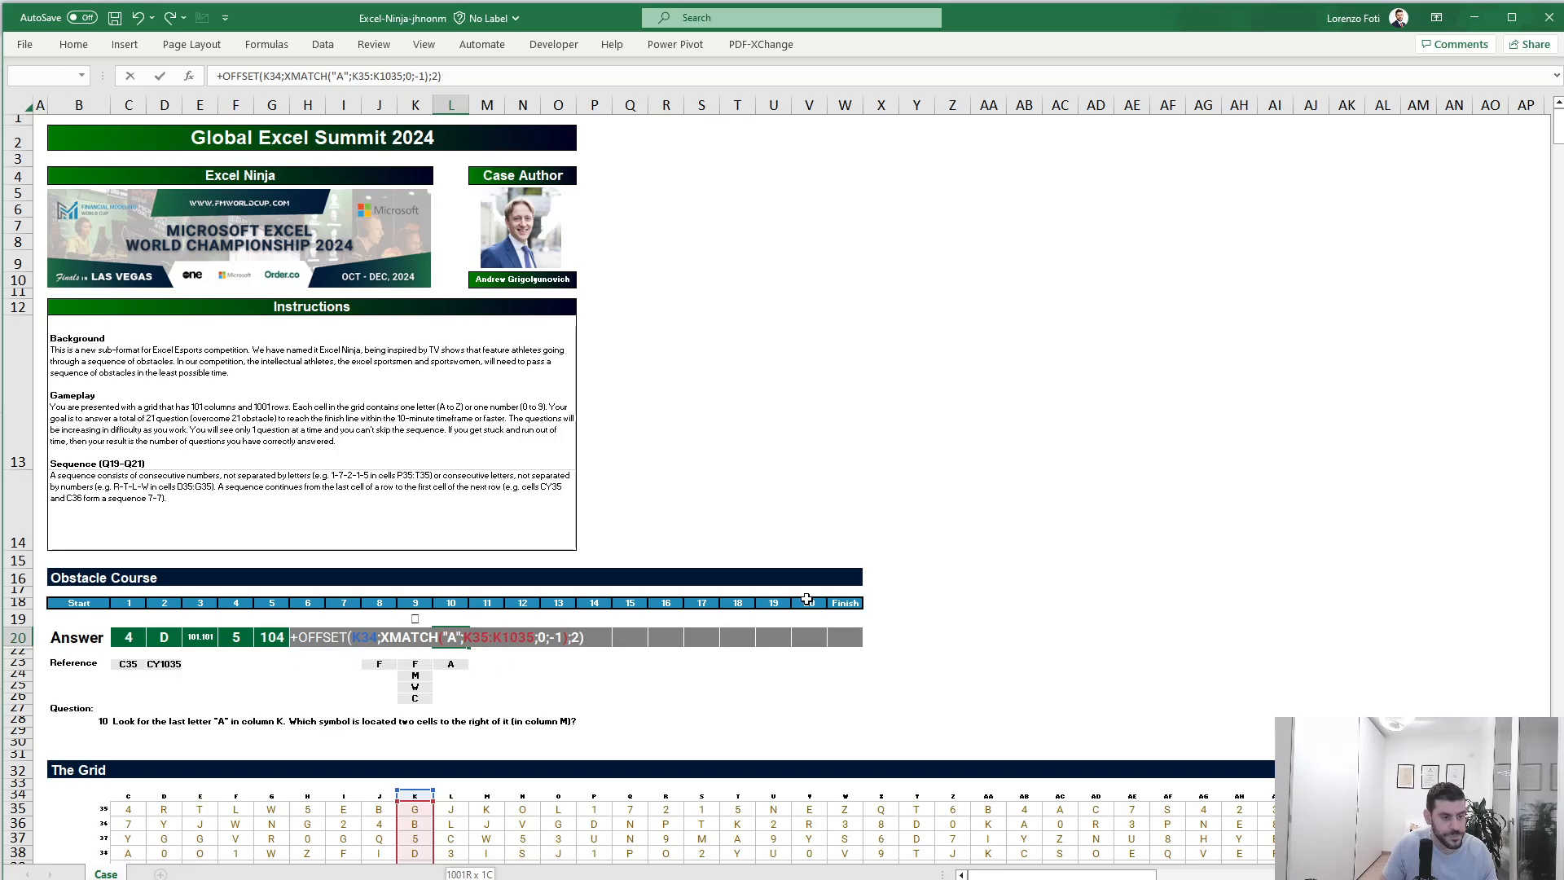
pyautogui.press('Tab')
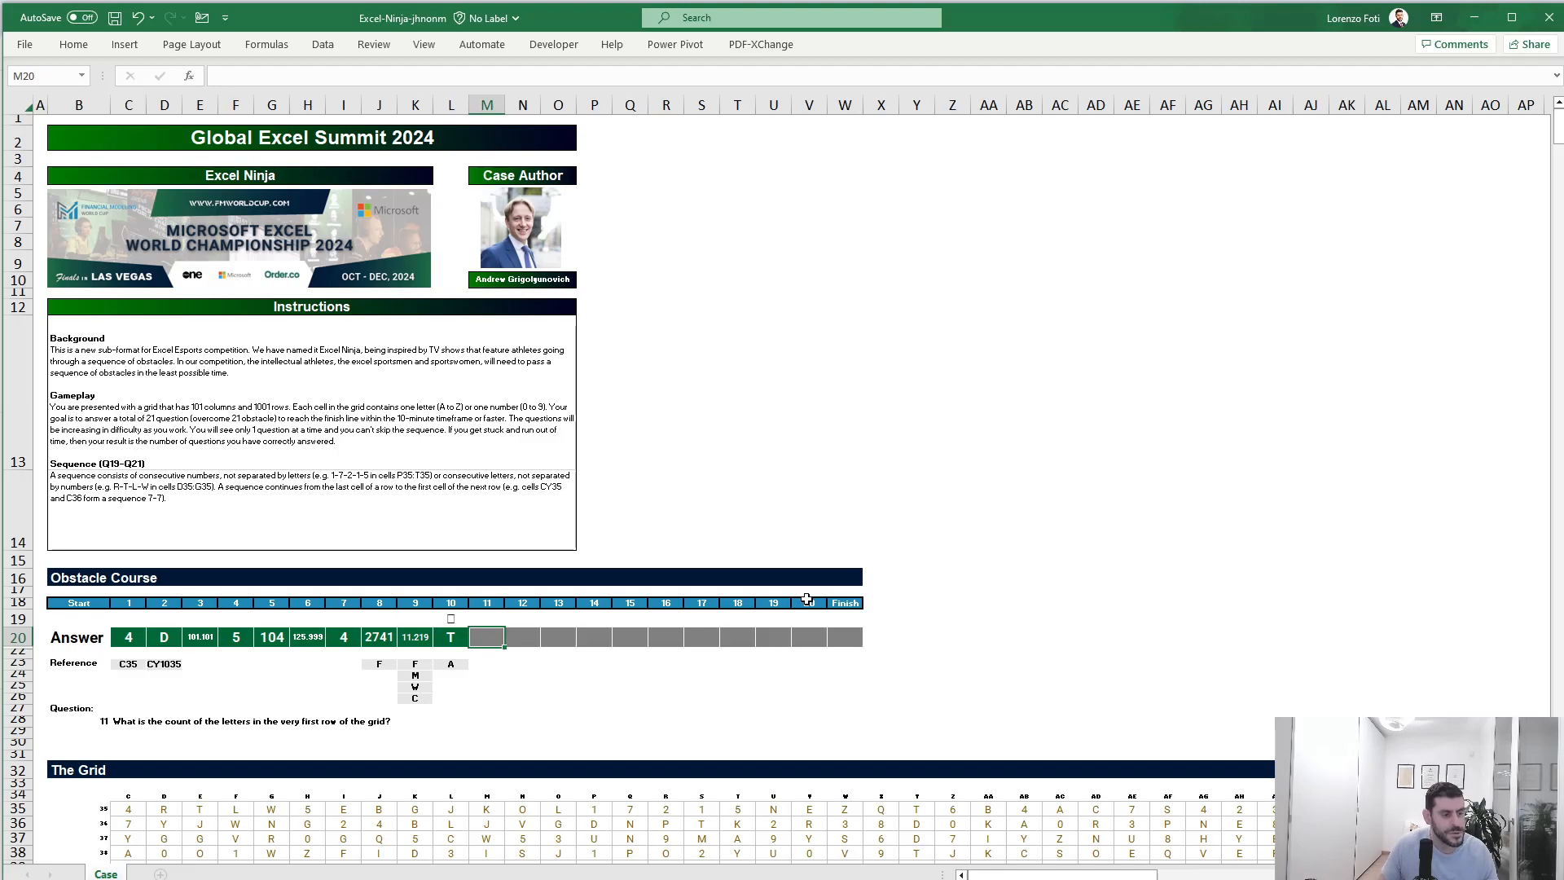
# Step: Copy the REDUCE formula from G20 into M20 for question 11
pyautogui.click(245, 634)
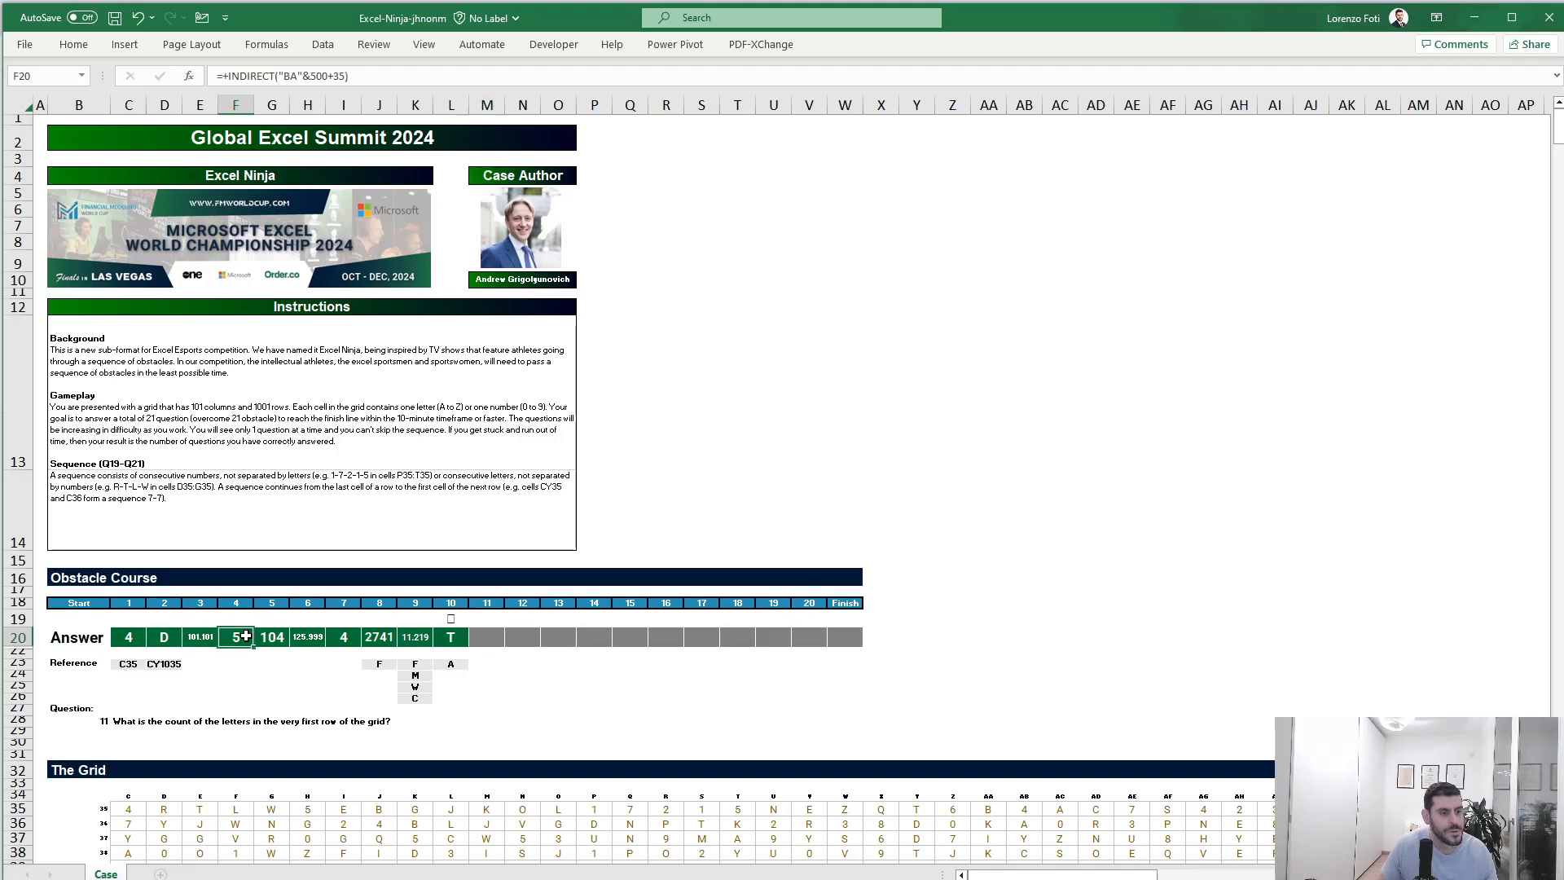
pyautogui.click(273, 636)
pyautogui.moveTo(642, 76); pyautogui.dragTo(228, 82)
pyautogui.press('Escape')
pyautogui.click(494, 635)
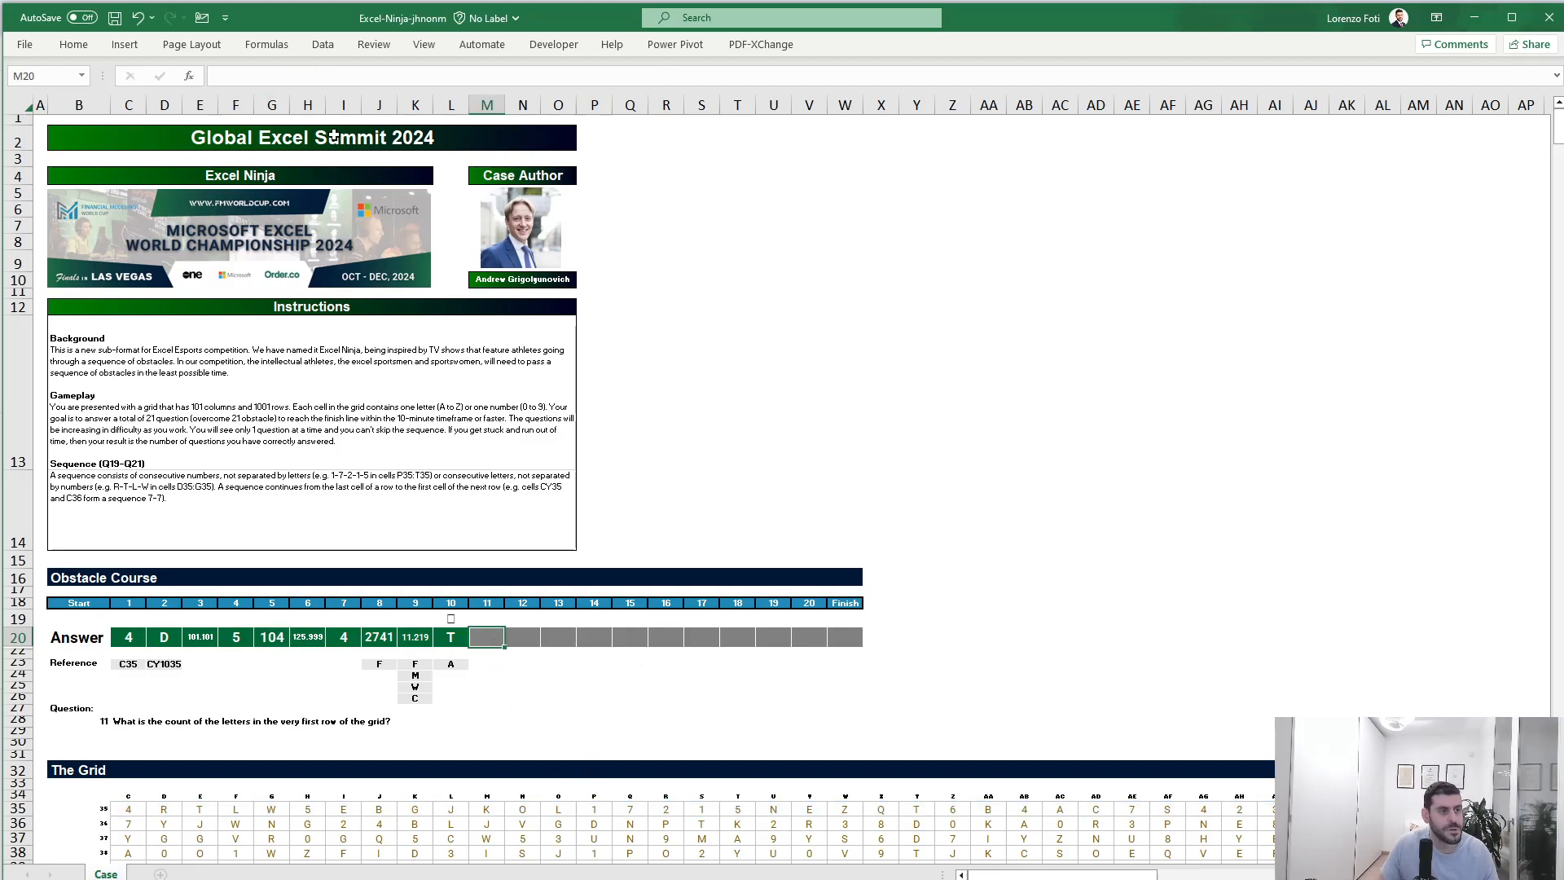
pyautogui.click(234, 76)
pyautogui.hotkey('ctrl', 'v')
pyautogui.click(216, 76)
pyautogui.write('+')
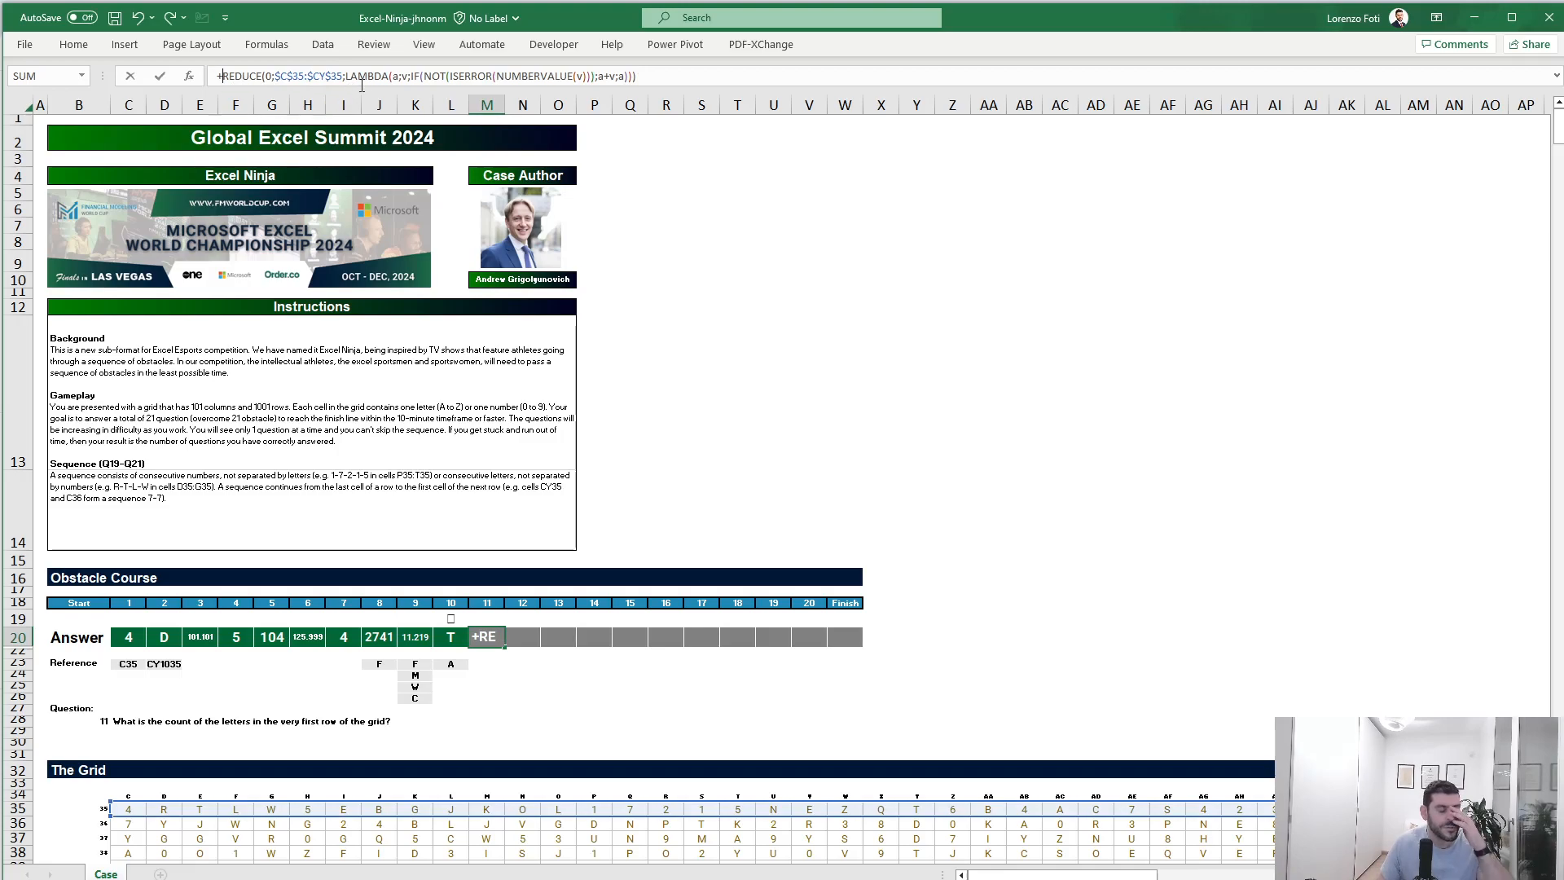
# Step: Remove the NOT wrapper from the IF test in M20, change a+v to a+1 to count letters, and enter the formula
pyautogui.doubleClick(436, 75)
pyautogui.press('BackSpace')
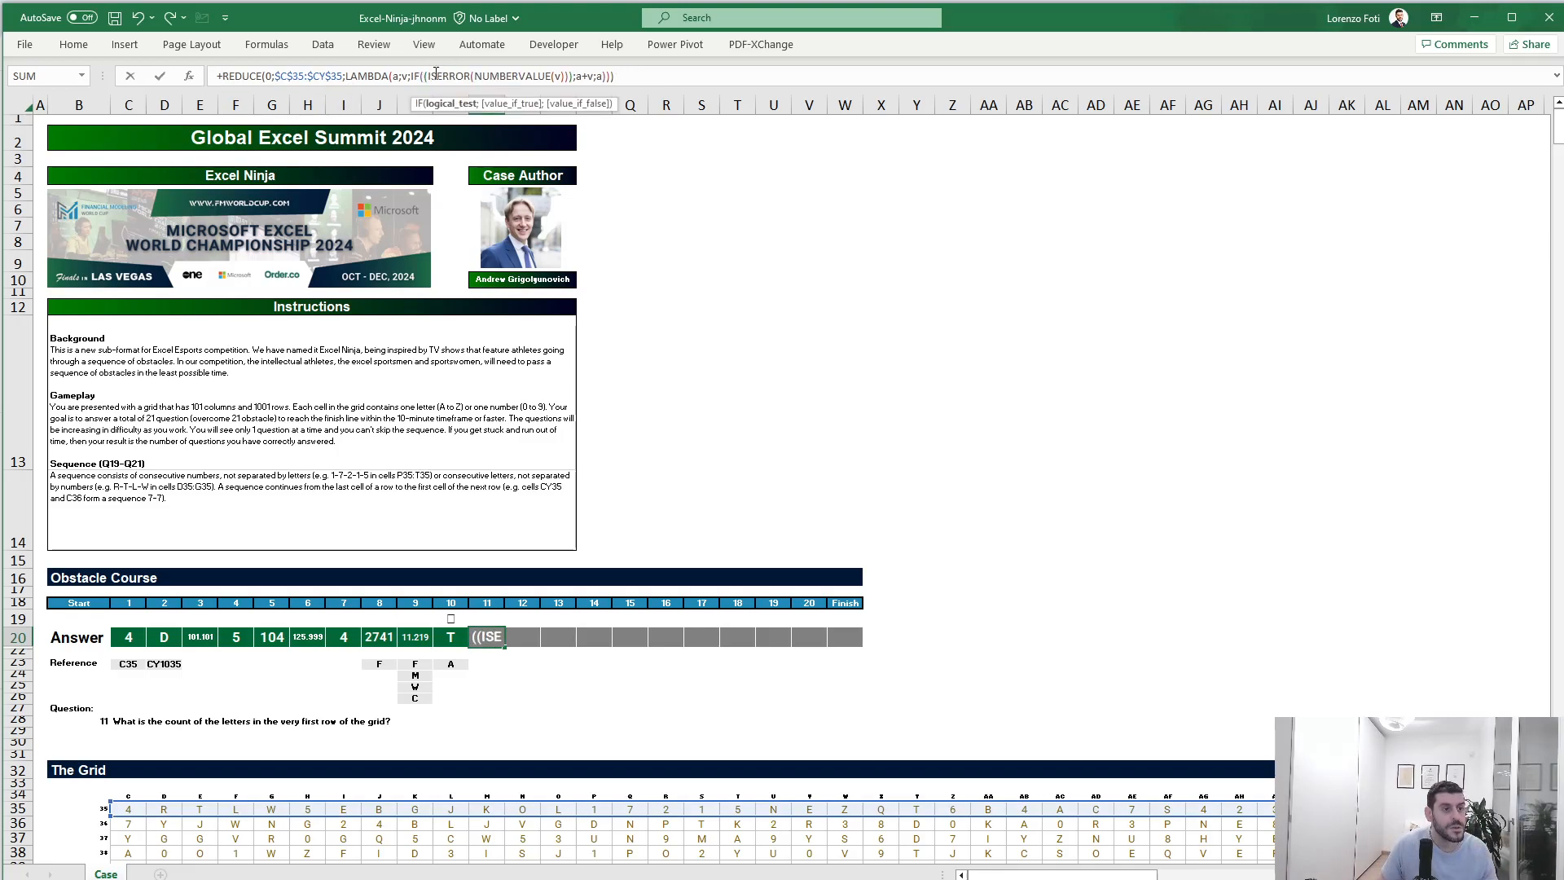
pyautogui.press('Delete')
pyautogui.click(569, 75)
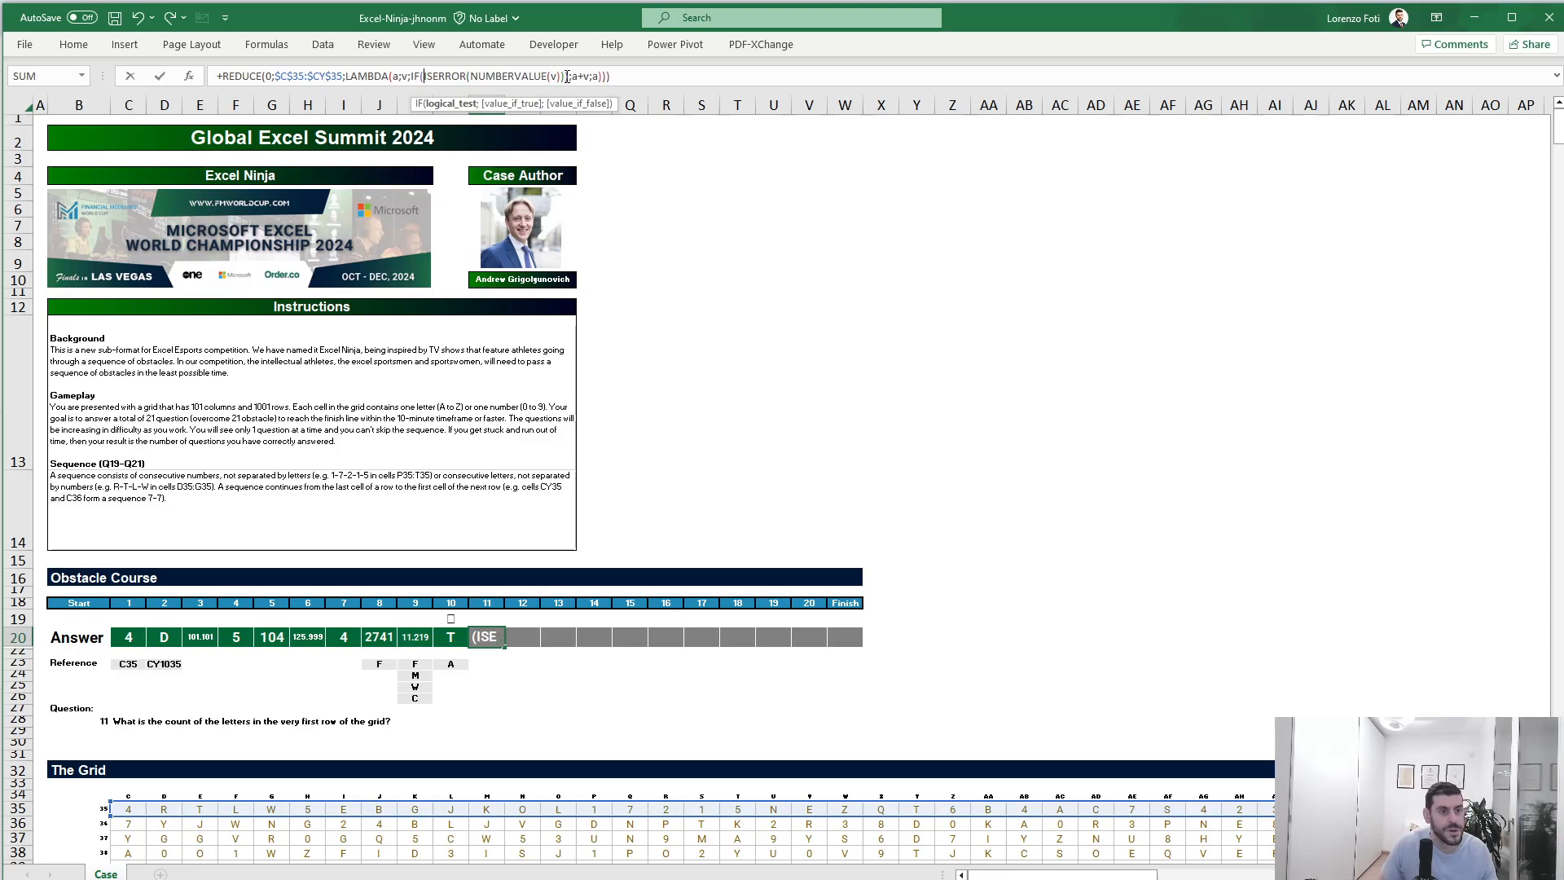
pyautogui.press('BackSpace')
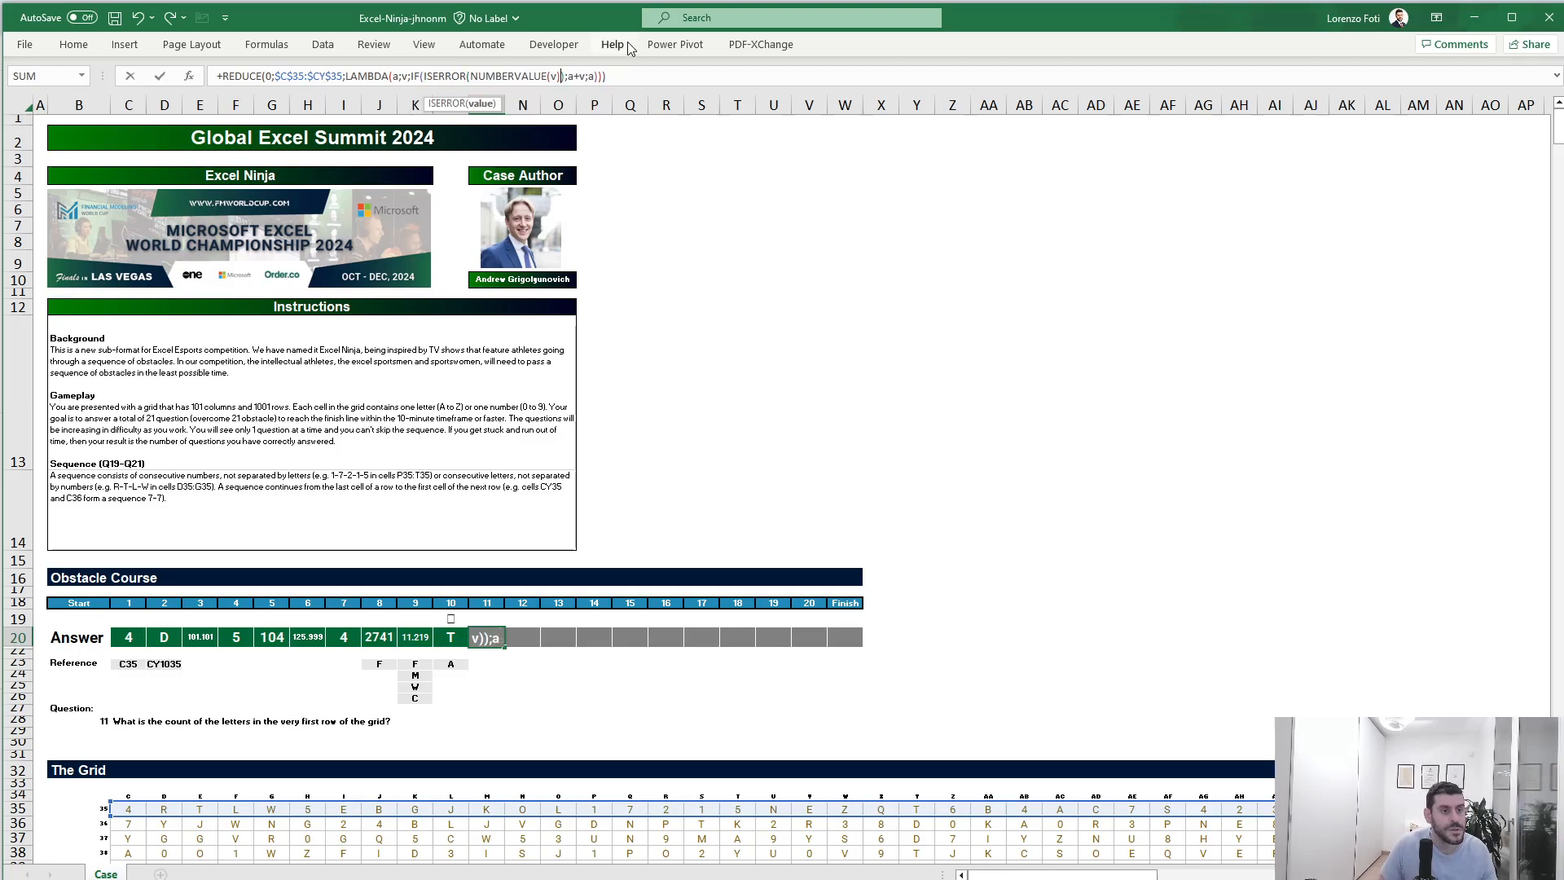
pyautogui.press('Right')
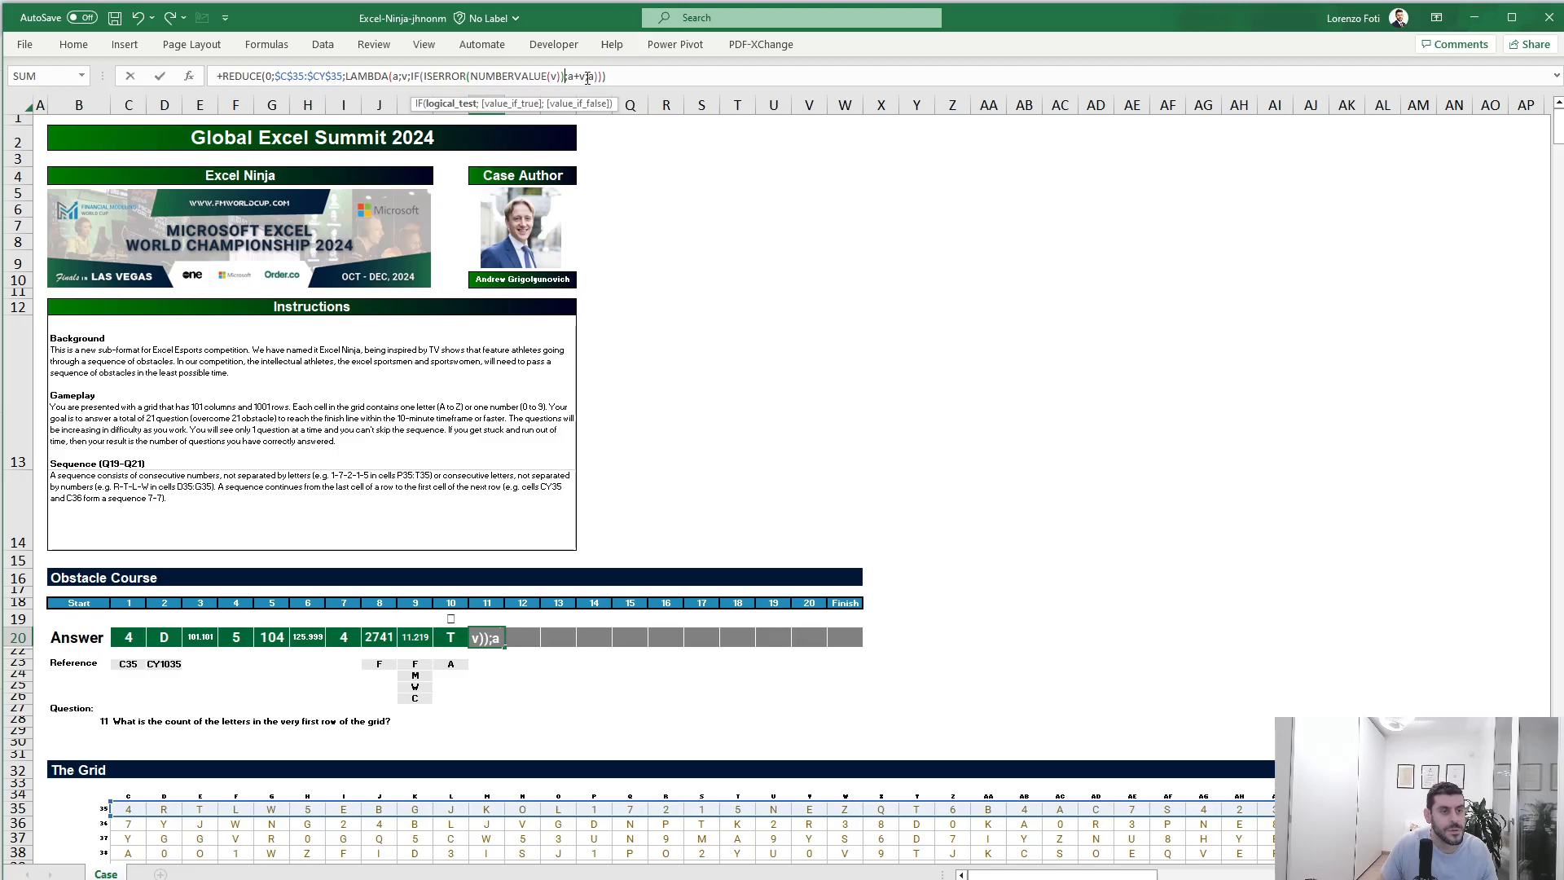
pyautogui.press('Return')
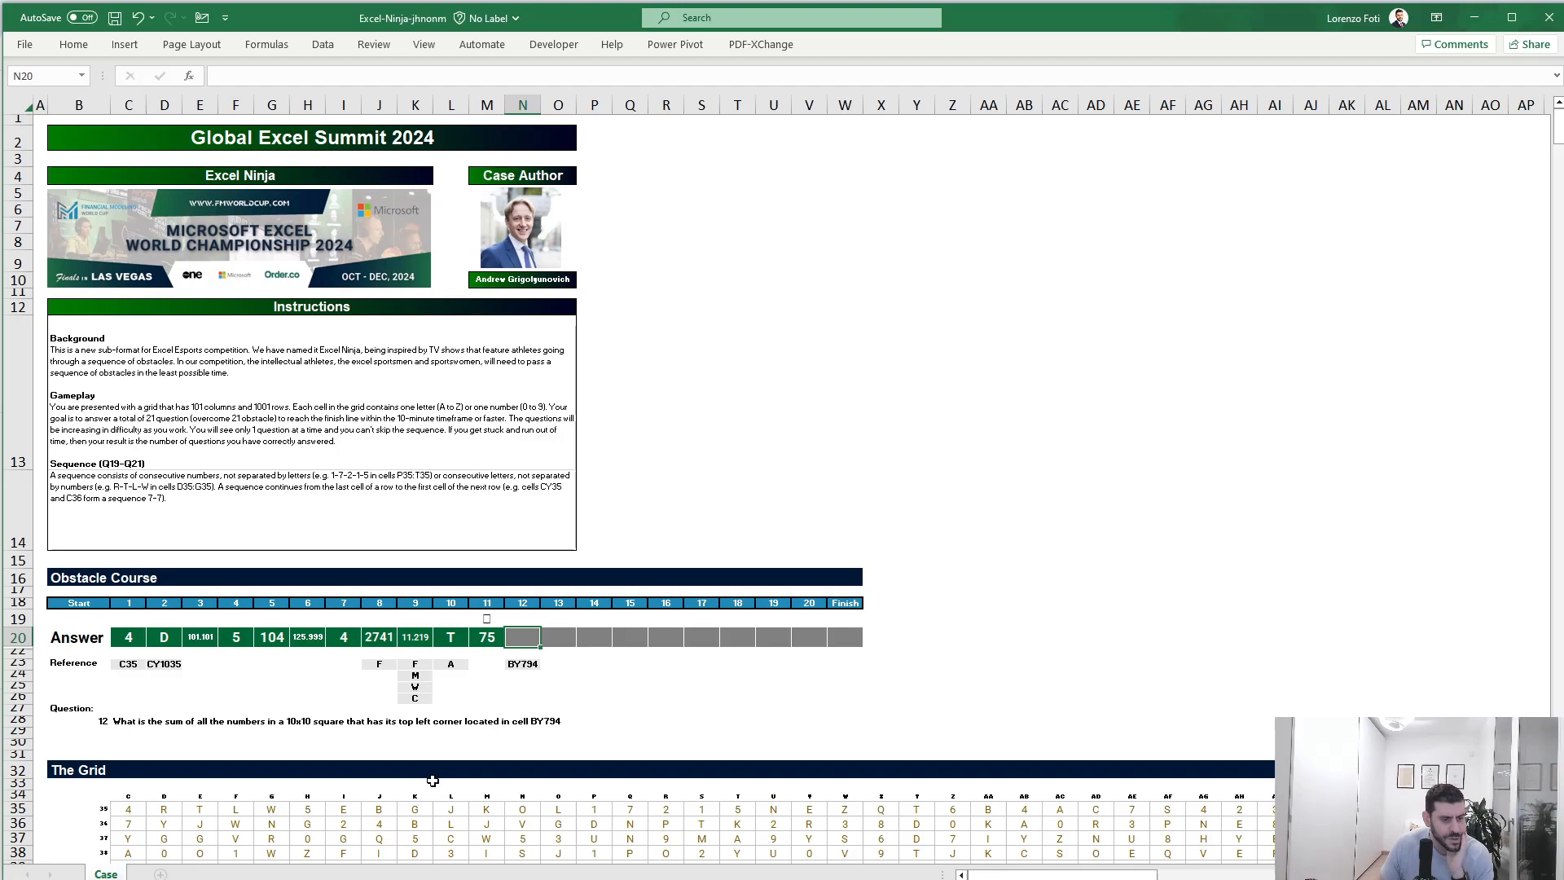
# Step: Copy the number-summing REDUCE formula from G20 into N20 for question 12
pyautogui.click(481, 640)
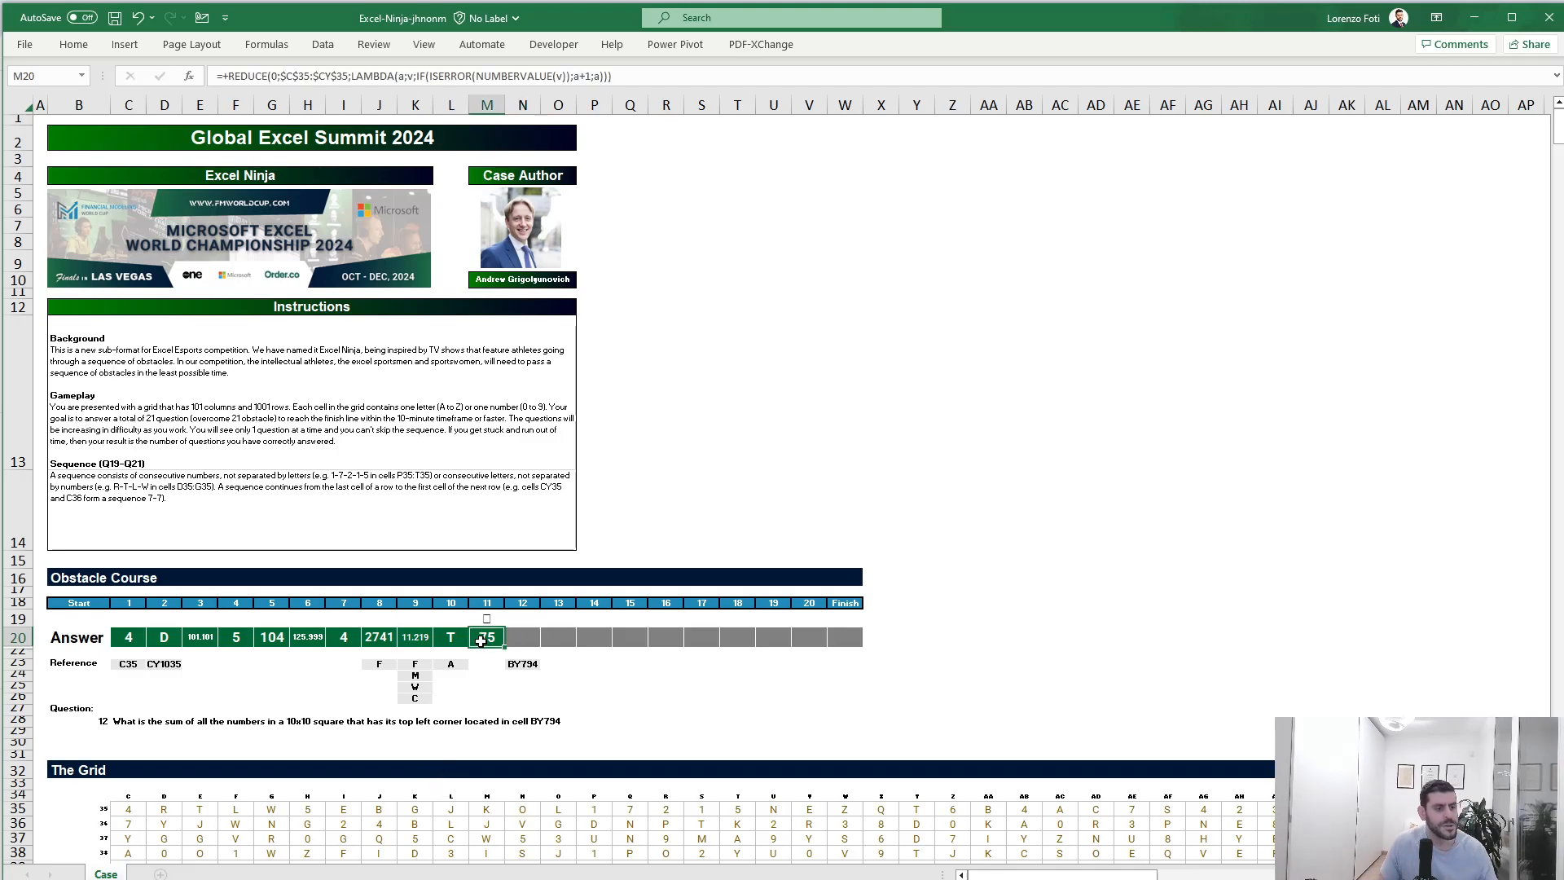
pyautogui.click(272, 635)
pyautogui.moveTo(665, 76); pyautogui.dragTo(215, 76)
pyautogui.hotkey('ctrl', 'c')
pyautogui.click(516, 631)
pyautogui.click(322, 75)
pyautogui.hotkey('ctrl', 'v')
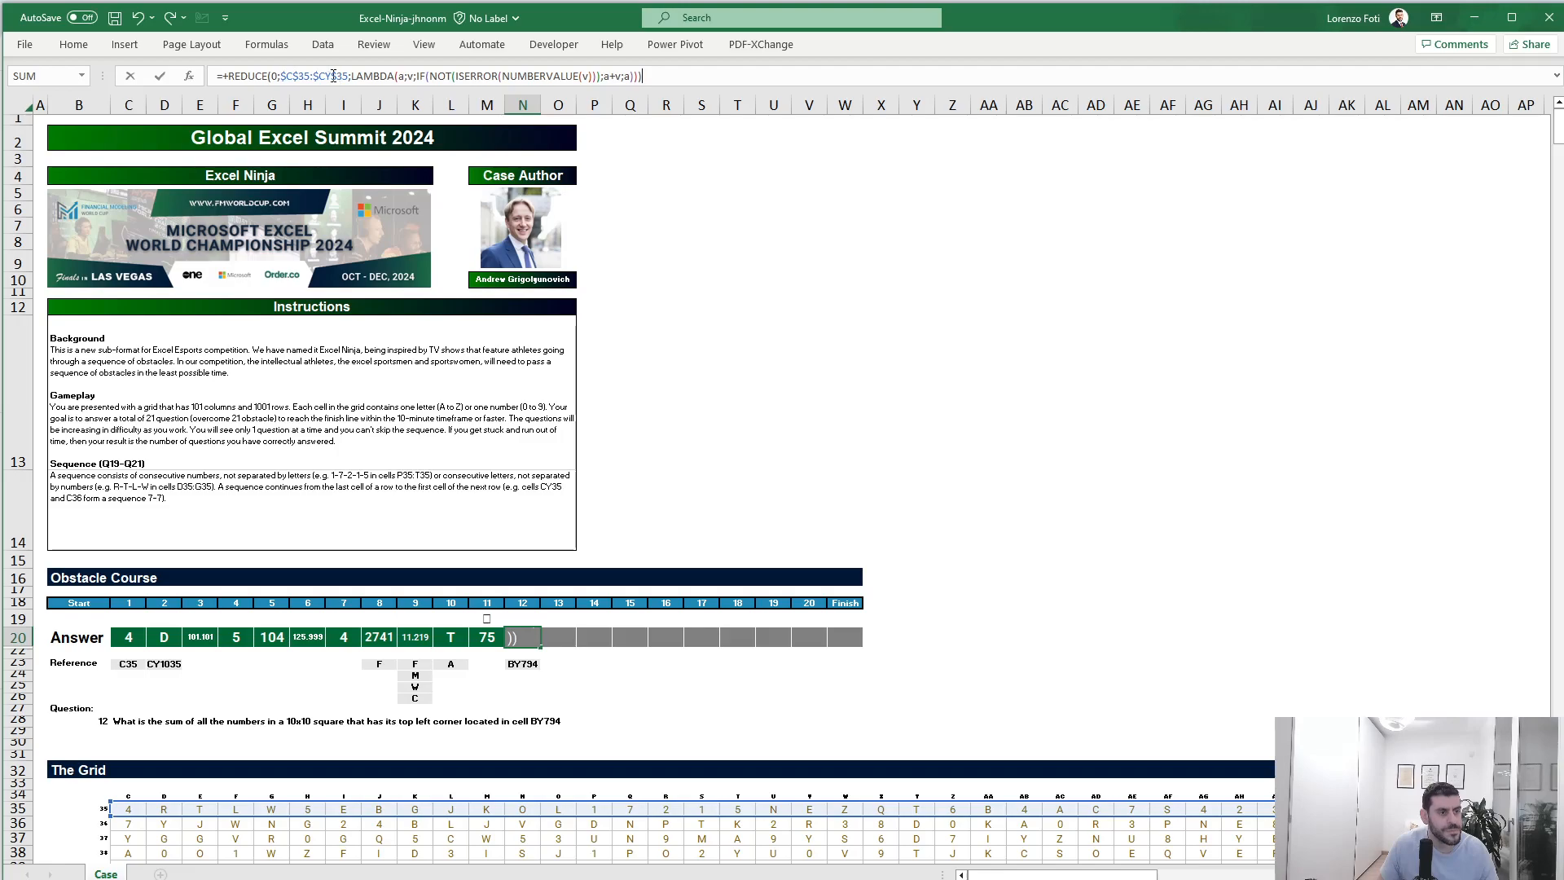
# Step: Replace the array $C$35:$CY$35 in the N20 formula with the beginning of OFFSET(INDIRECT(
pyautogui.doubleClick(333, 76)
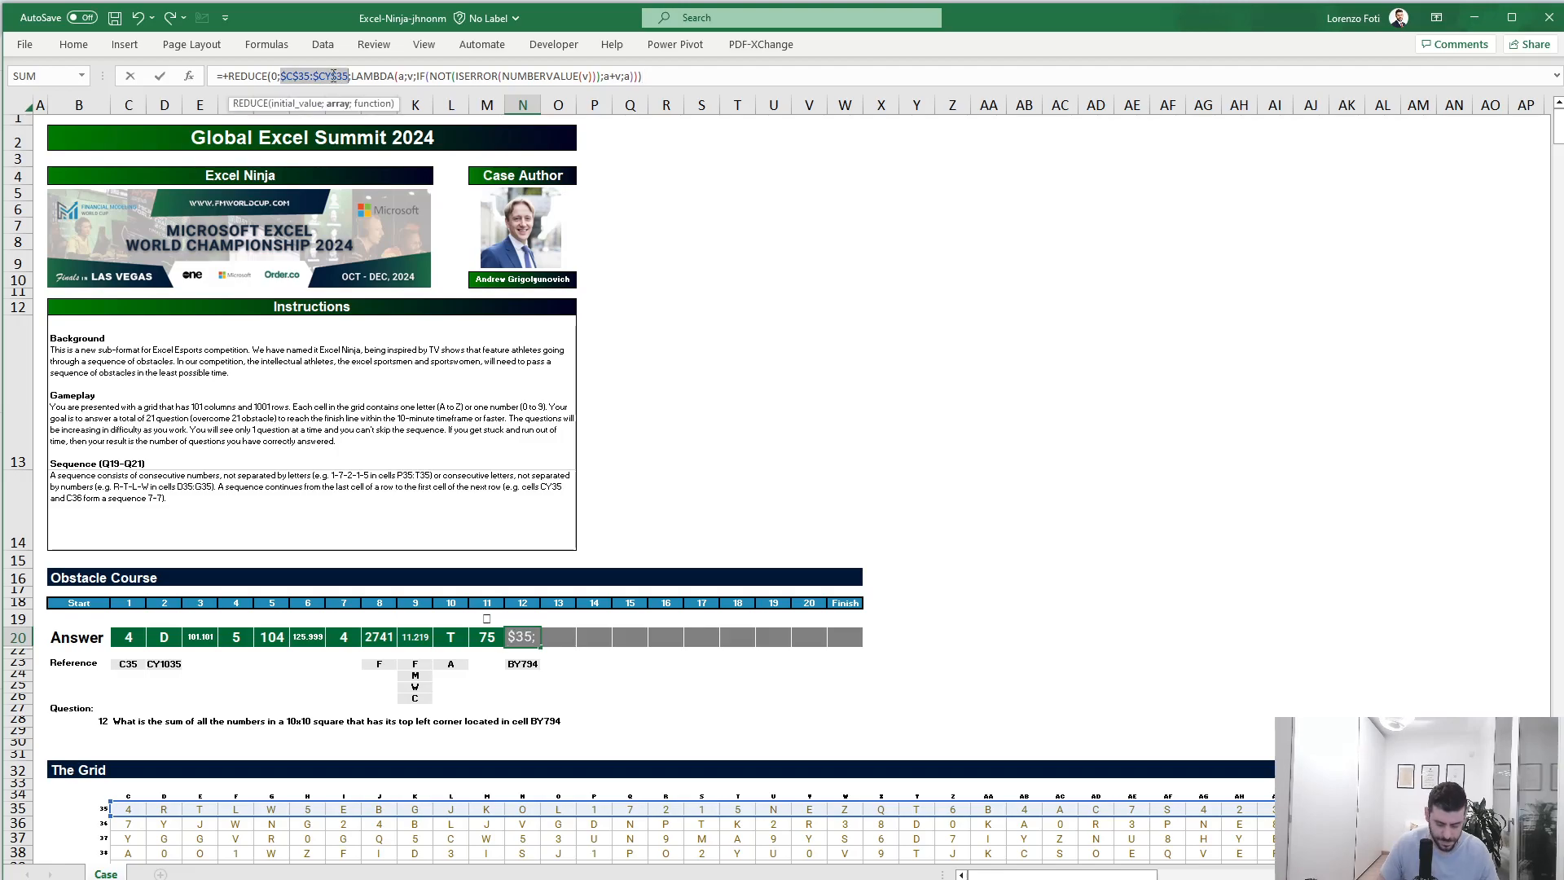
pyautogui.write('OFFSET(INDIRECT(')
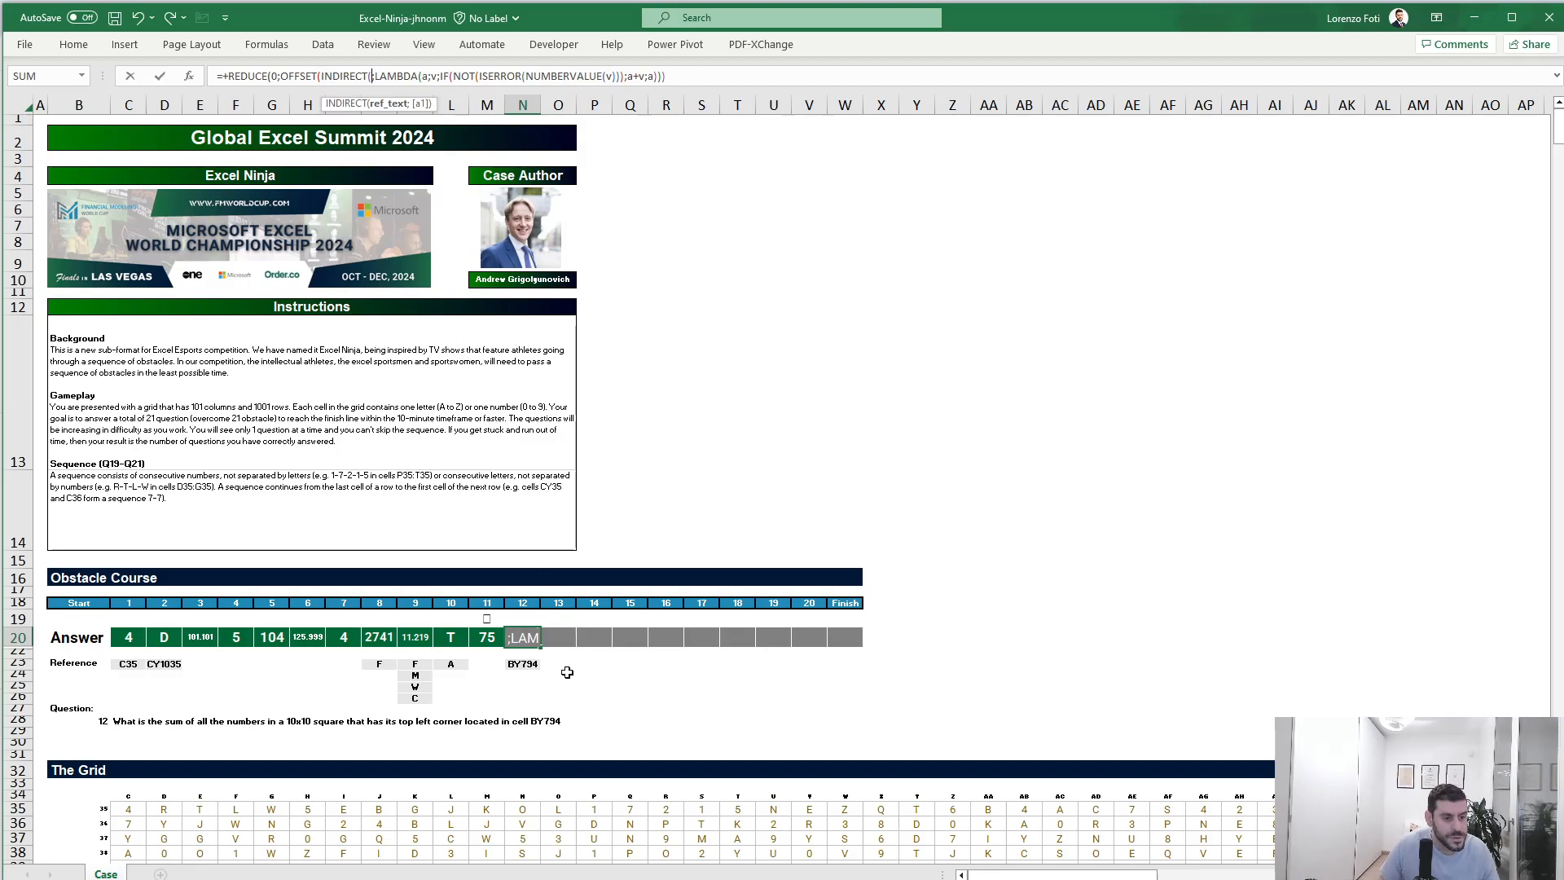
pyautogui.press('BackSpace')
pyautogui.press('BackSpace')
pyautogui.press('BackSpace')
pyautogui.press('BackSpace')
pyautogui.press('BackSpace')
pyautogui.press('BackSpace')
pyautogui.press('BackSpace')
pyautogui.press('BackSpace')
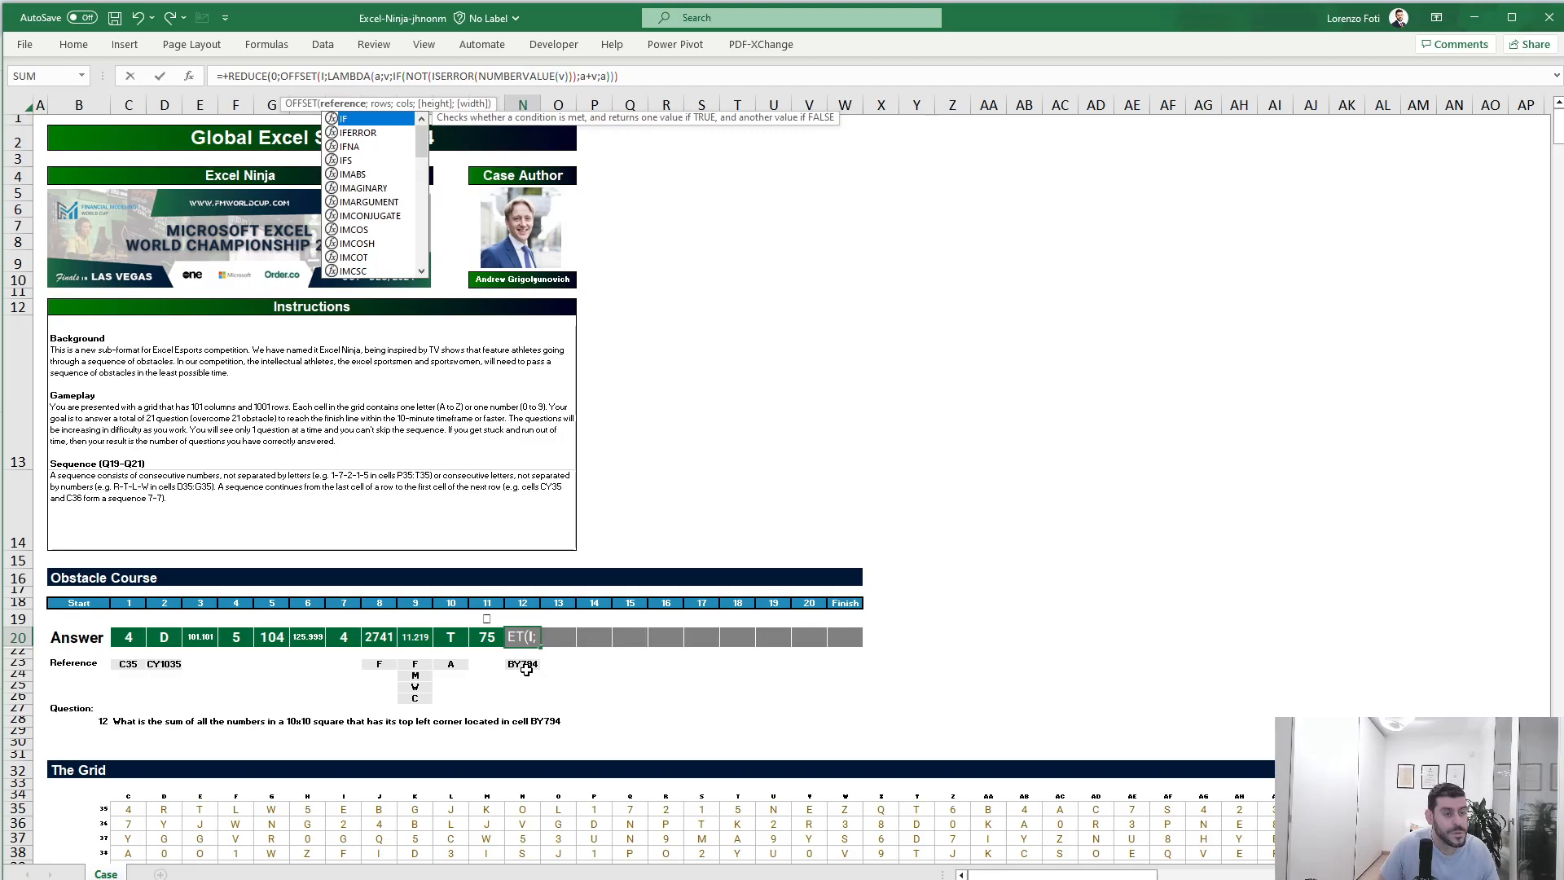
pyautogui.press('BackSpace')
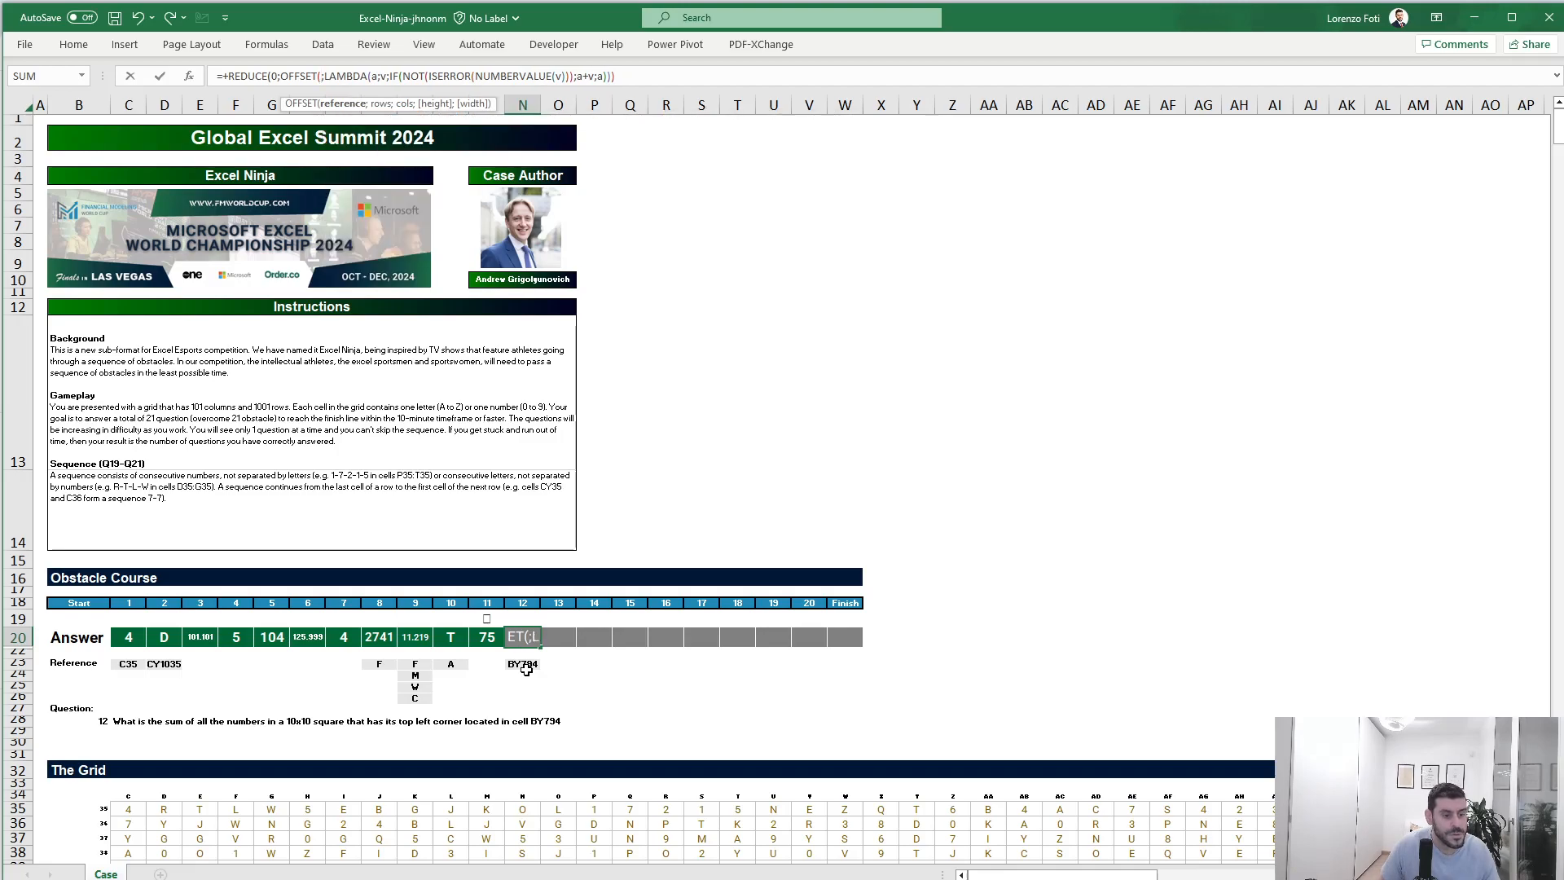
pyautogui.write('INDIRECT(')
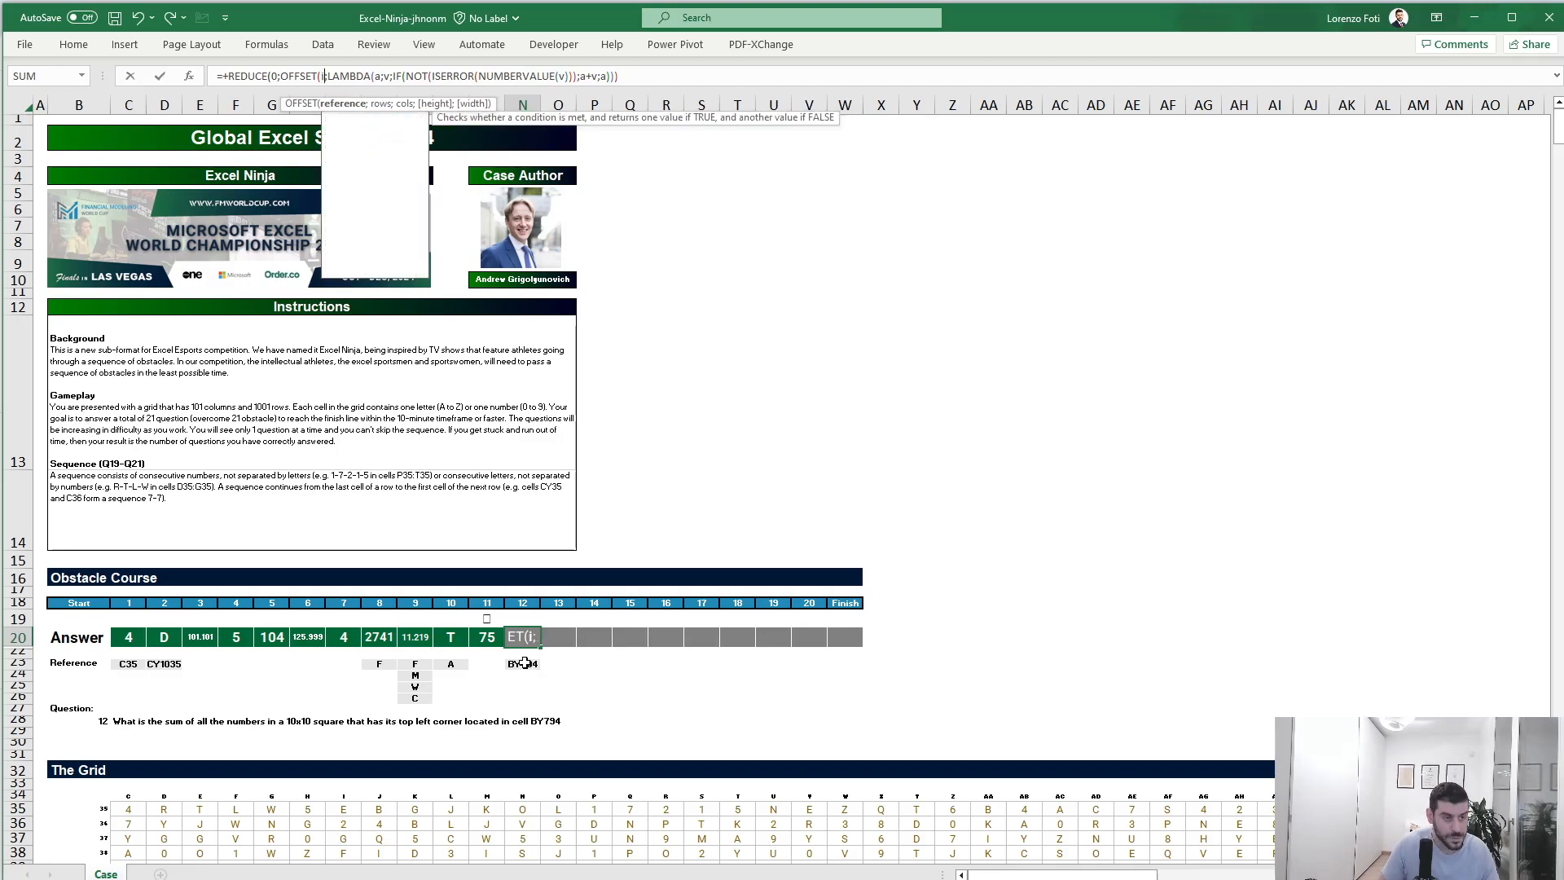
# Step: Point the N20 INDIRECT to N23, complete the OFFSET with 0;0;10;10, and enter the formula
pyautogui.click(525, 664)
pyautogui.write(';')
pyautogui.press('Left')
pyautogui.write(')')
pyautogui.press('Right')
pyautogui.write('0;0;10;10);')
pyautogui.press('Return')
pyautogui.press('Up')
pyautogui.press('Right')
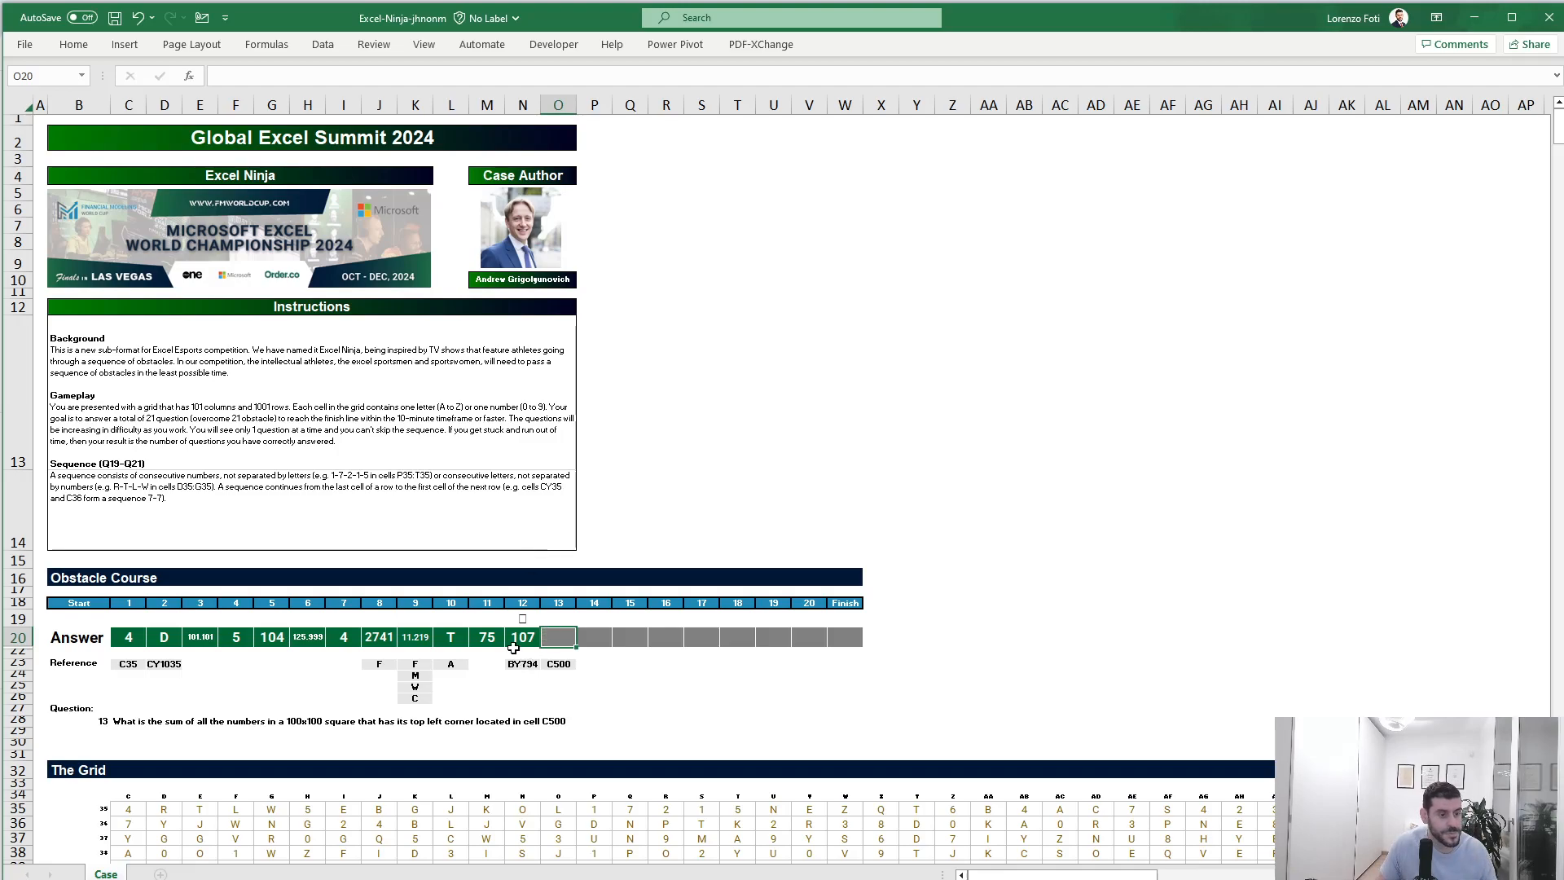
# Step: Fill the N20 formula across into O20 for question 13
pyautogui.click(523, 642)
pyautogui.moveTo(784, 78); pyautogui.dragTo(229, 81)
pyautogui.press('Escape')
pyautogui.click(566, 642)
pyautogui.hotkey('ctrl', 'r')
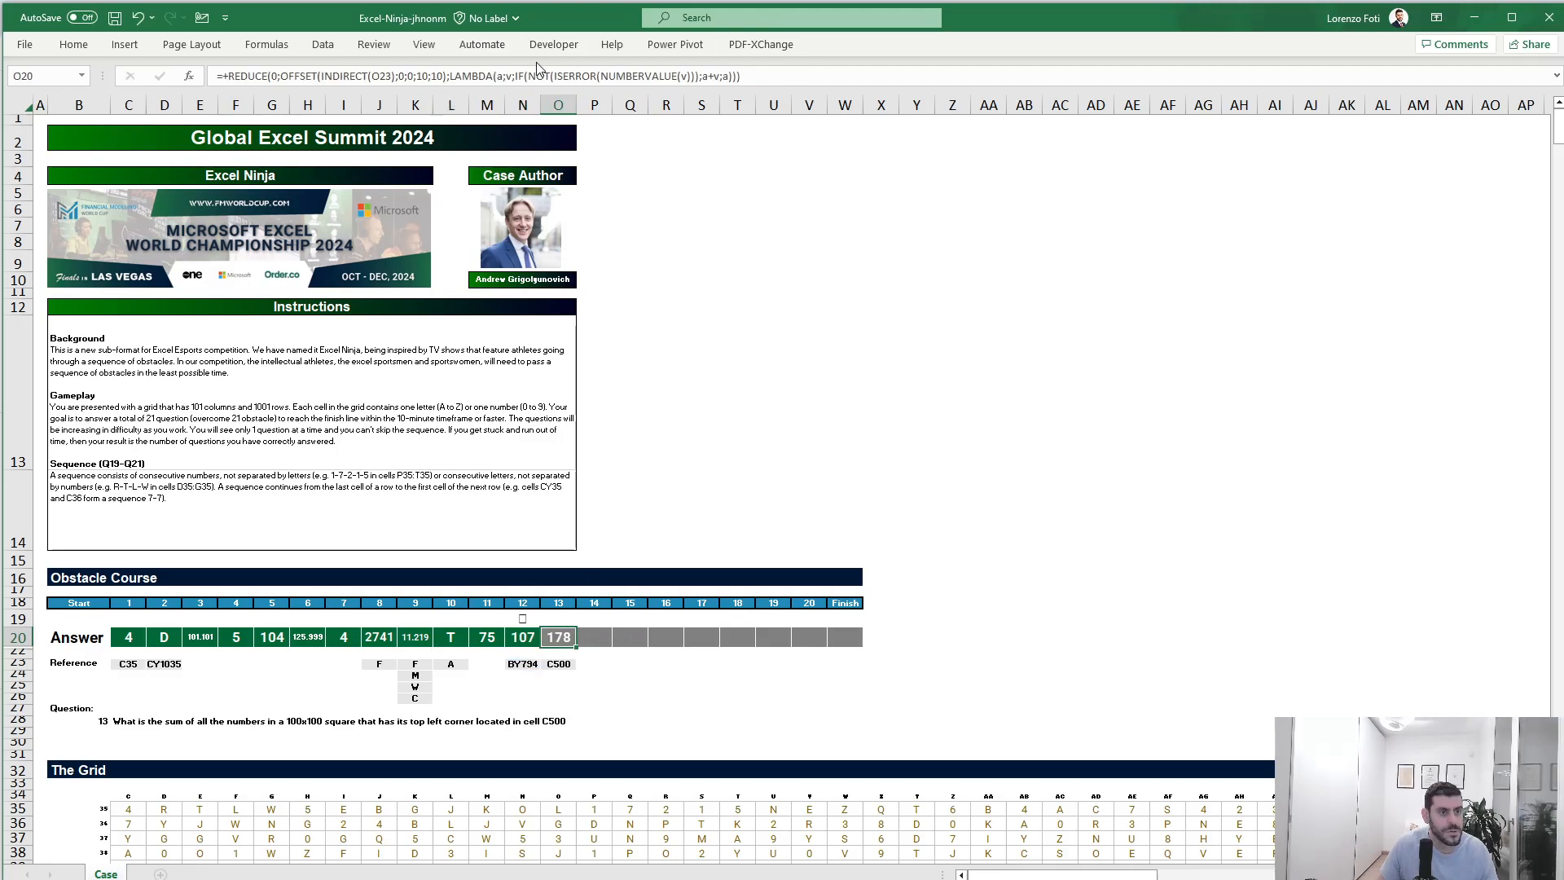
# Step: Set the OFFSET height and width in the O20 formula to 100 and enter it
pyautogui.click(417, 85)
pyautogui.write('0')
pyautogui.doubleClick(443, 76)
pyautogui.write('100')
pyautogui.press('Return')
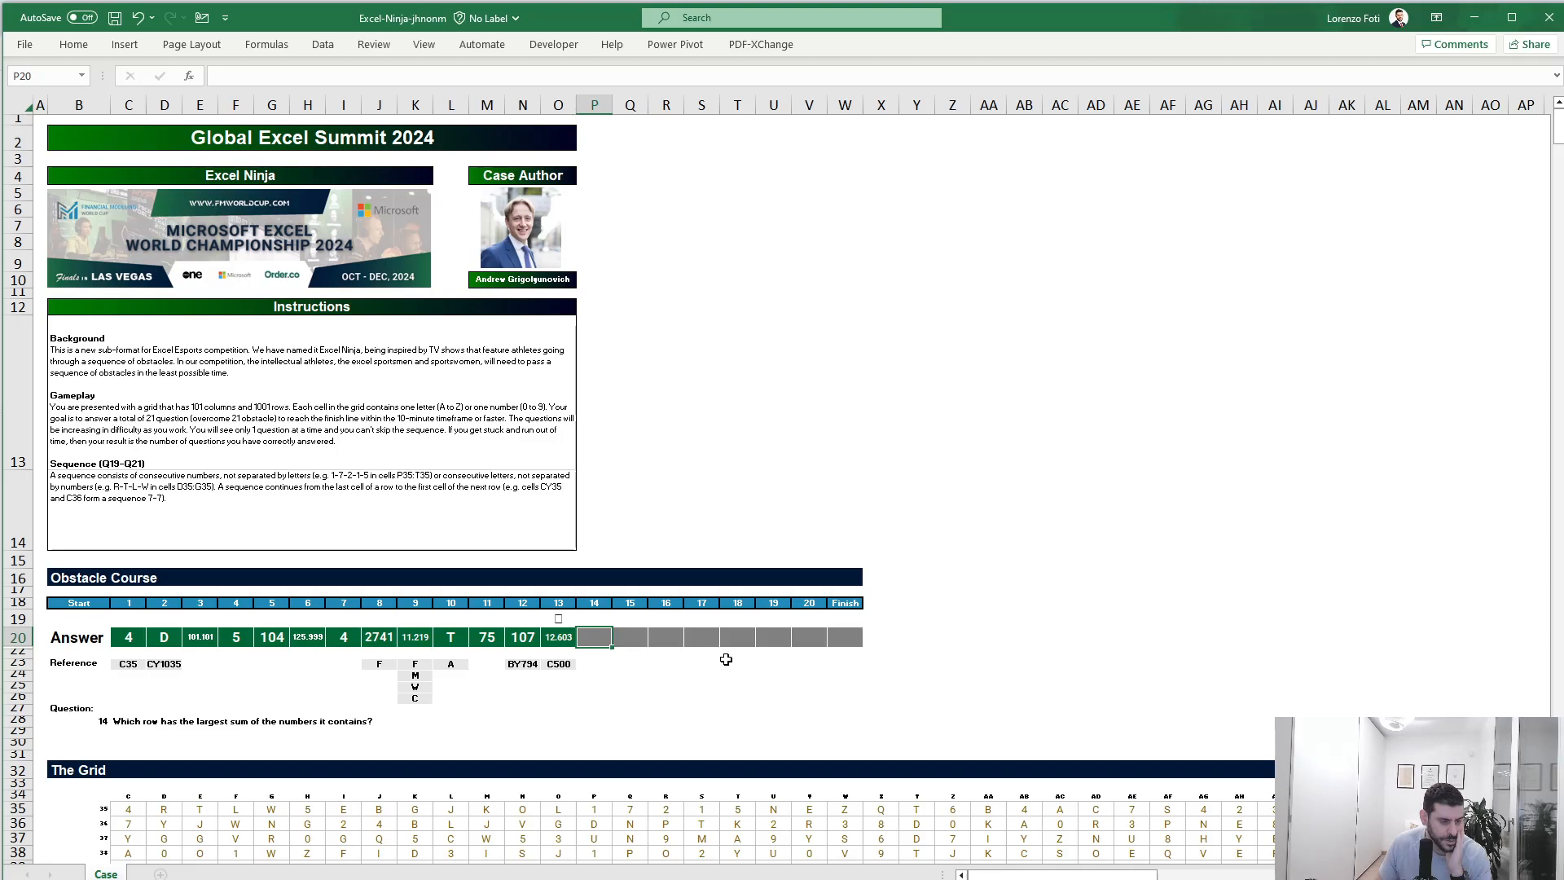
pyautogui.click(128, 807)
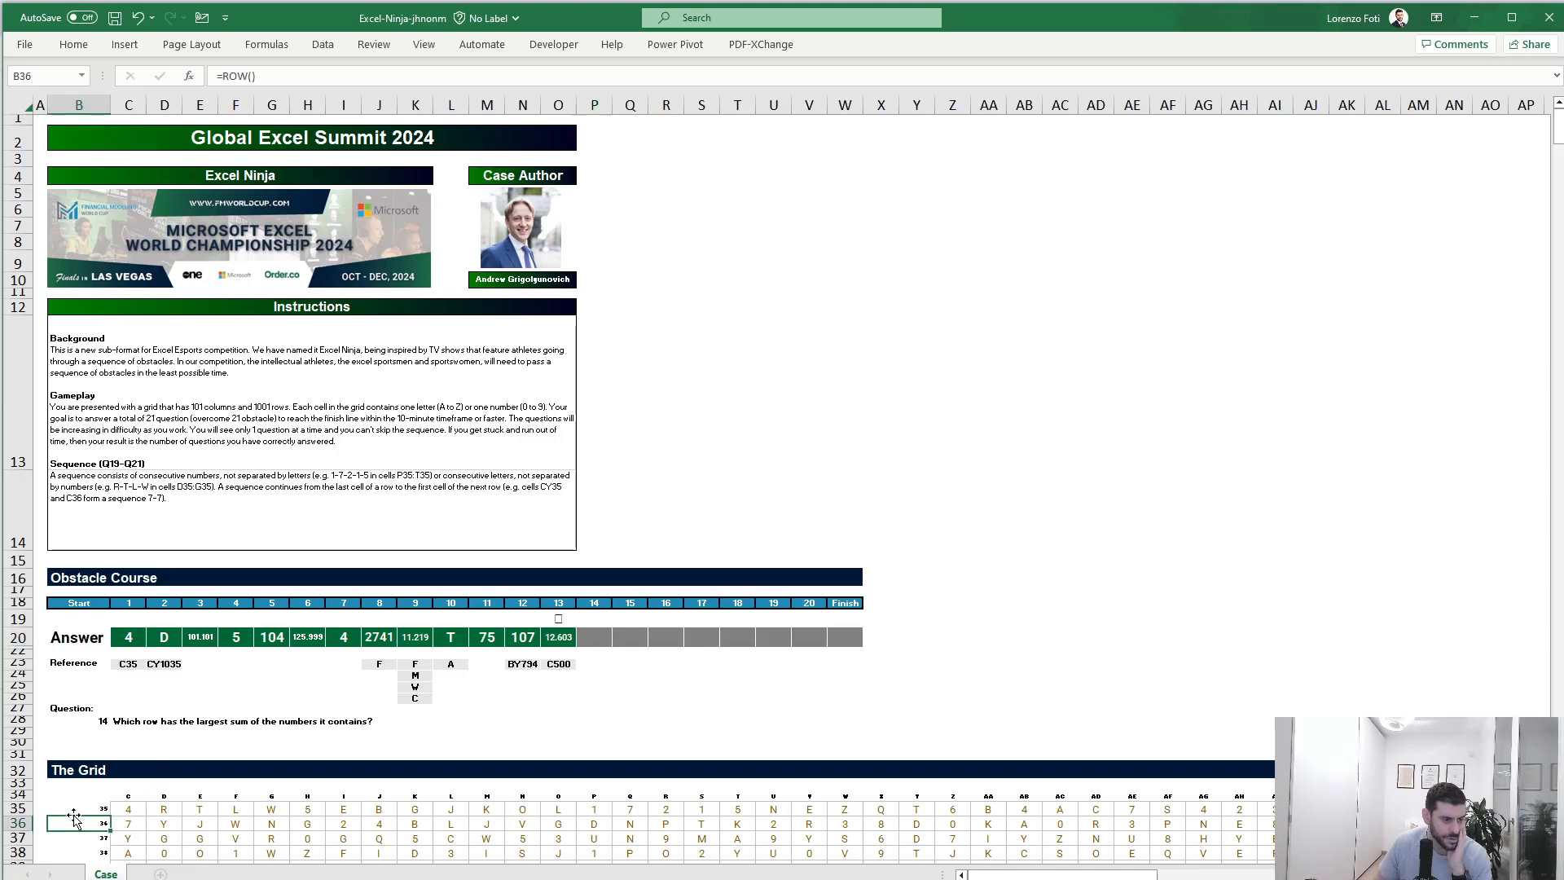
pyautogui.hscroll(10, 73, 814)
pyautogui.write('+')
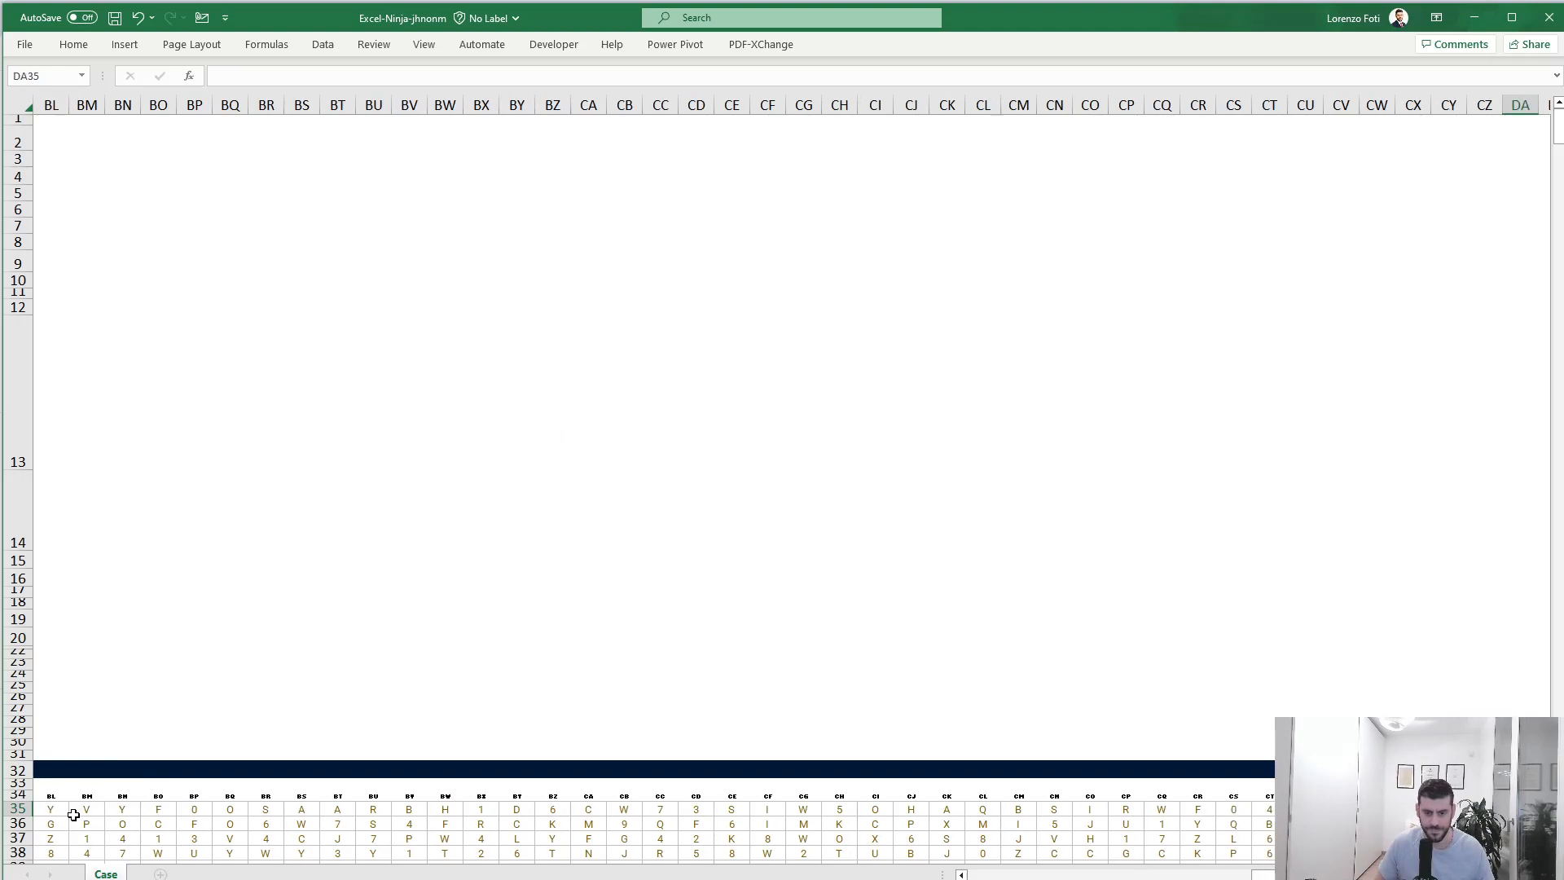
pyautogui.press('Left')
pyautogui.hotkey('ctrl', 'shift', 'Left')
pyautogui.press('Return')
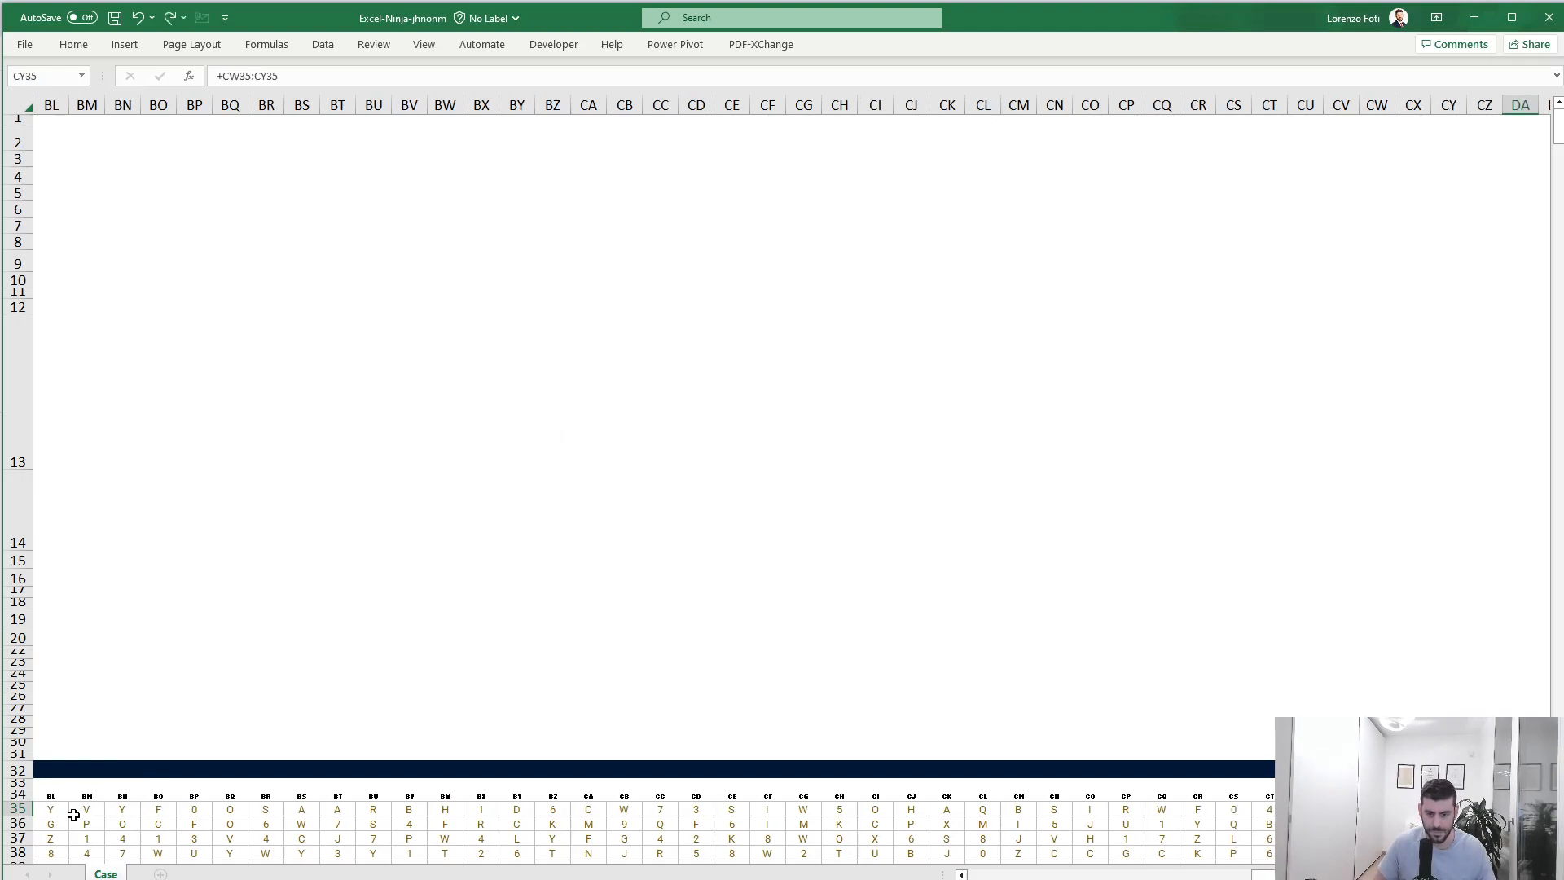
pyautogui.press('Up')
pyautogui.press('Delete')
pyautogui.write('+')
pyautogui.press('Escape')
pyautogui.hotkey('ctrl', 'Left')
pyautogui.press('Home')
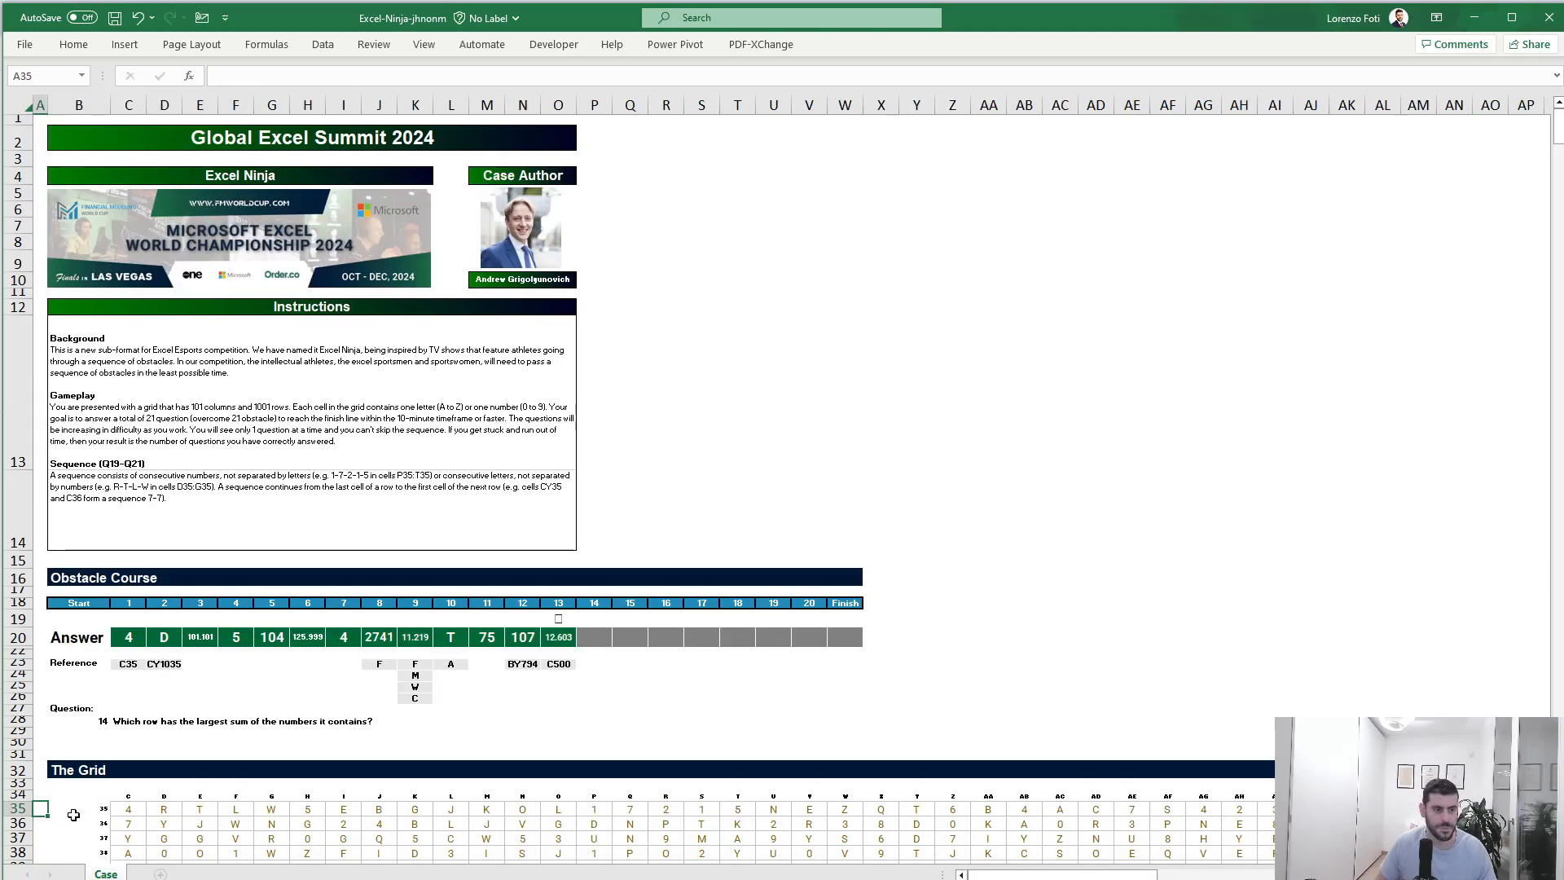
# Step: Copy the row-sum REDUCE formula from G20 into DA35, beside the first grid row
pyautogui.click(567, 635)
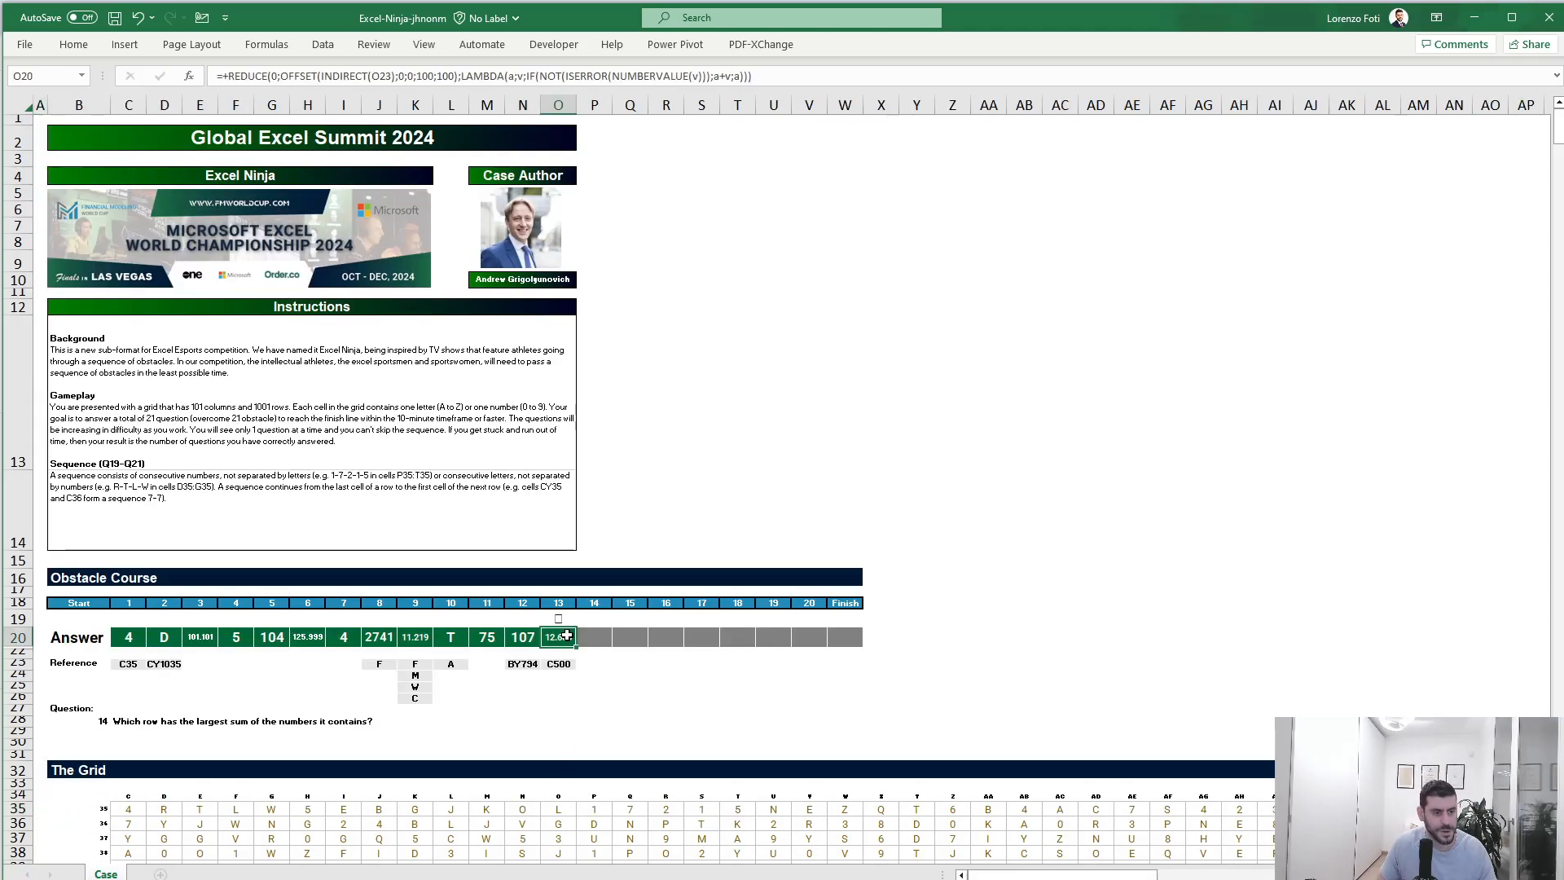
pyautogui.click(263, 633)
pyautogui.click(693, 77)
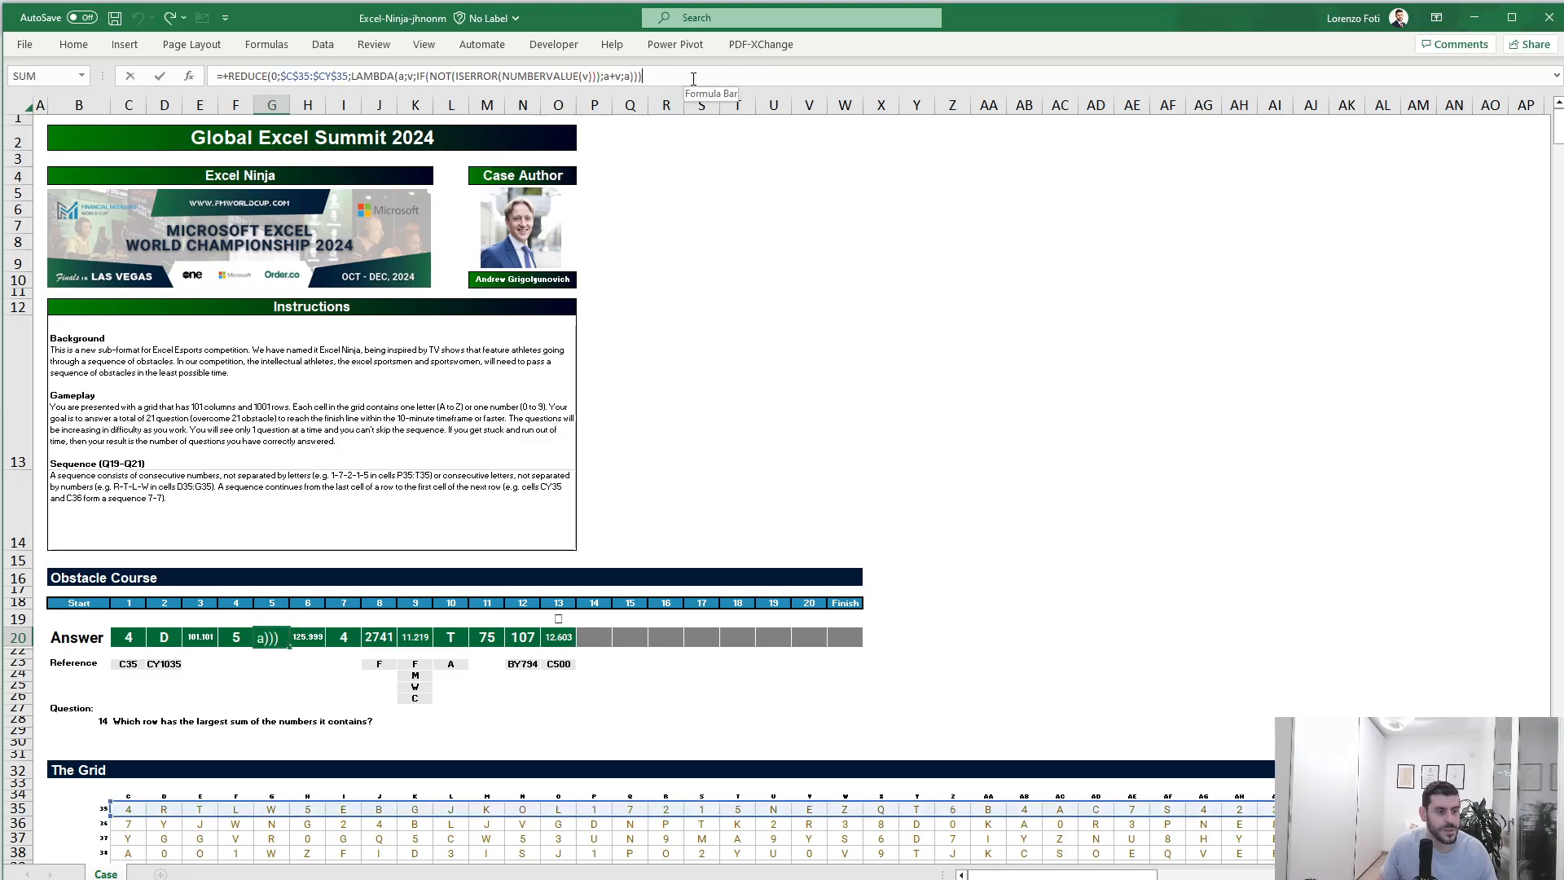
pyautogui.moveTo(694, 77); pyautogui.dragTo(201, 94)
pyautogui.hotkey('ctrl', 'c')
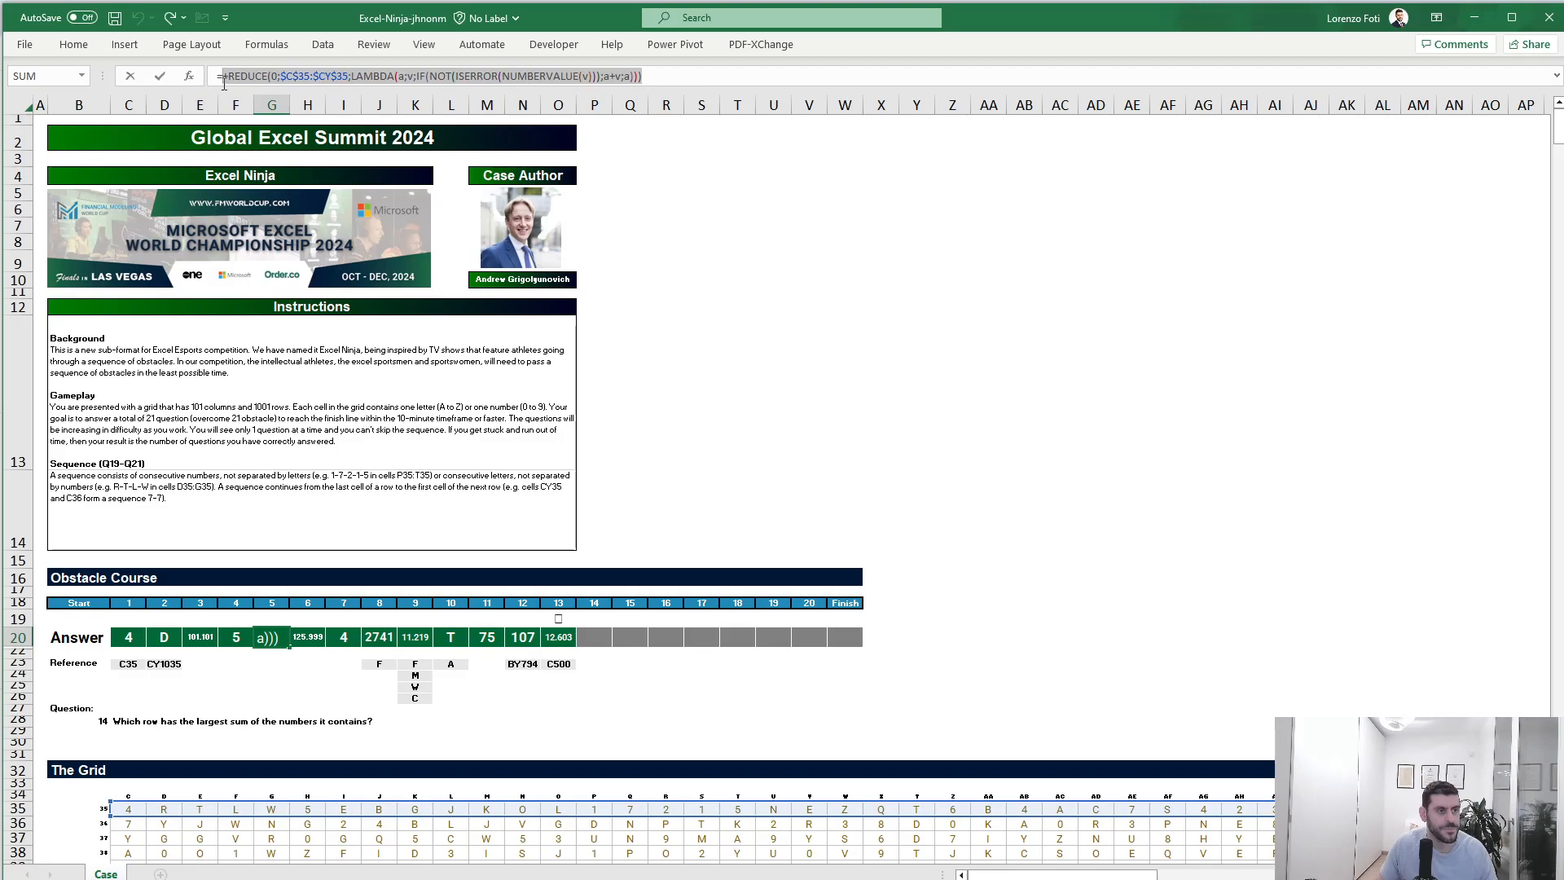
pyautogui.press('Escape')
pyautogui.click(1383, 810)
pyautogui.hotkey('ctrl', 'Right')
pyautogui.press('Right')
pyautogui.press('Right')
pyautogui.press('Right')
pyautogui.press('Left')
pyautogui.hotkey('ctrl', 'v')
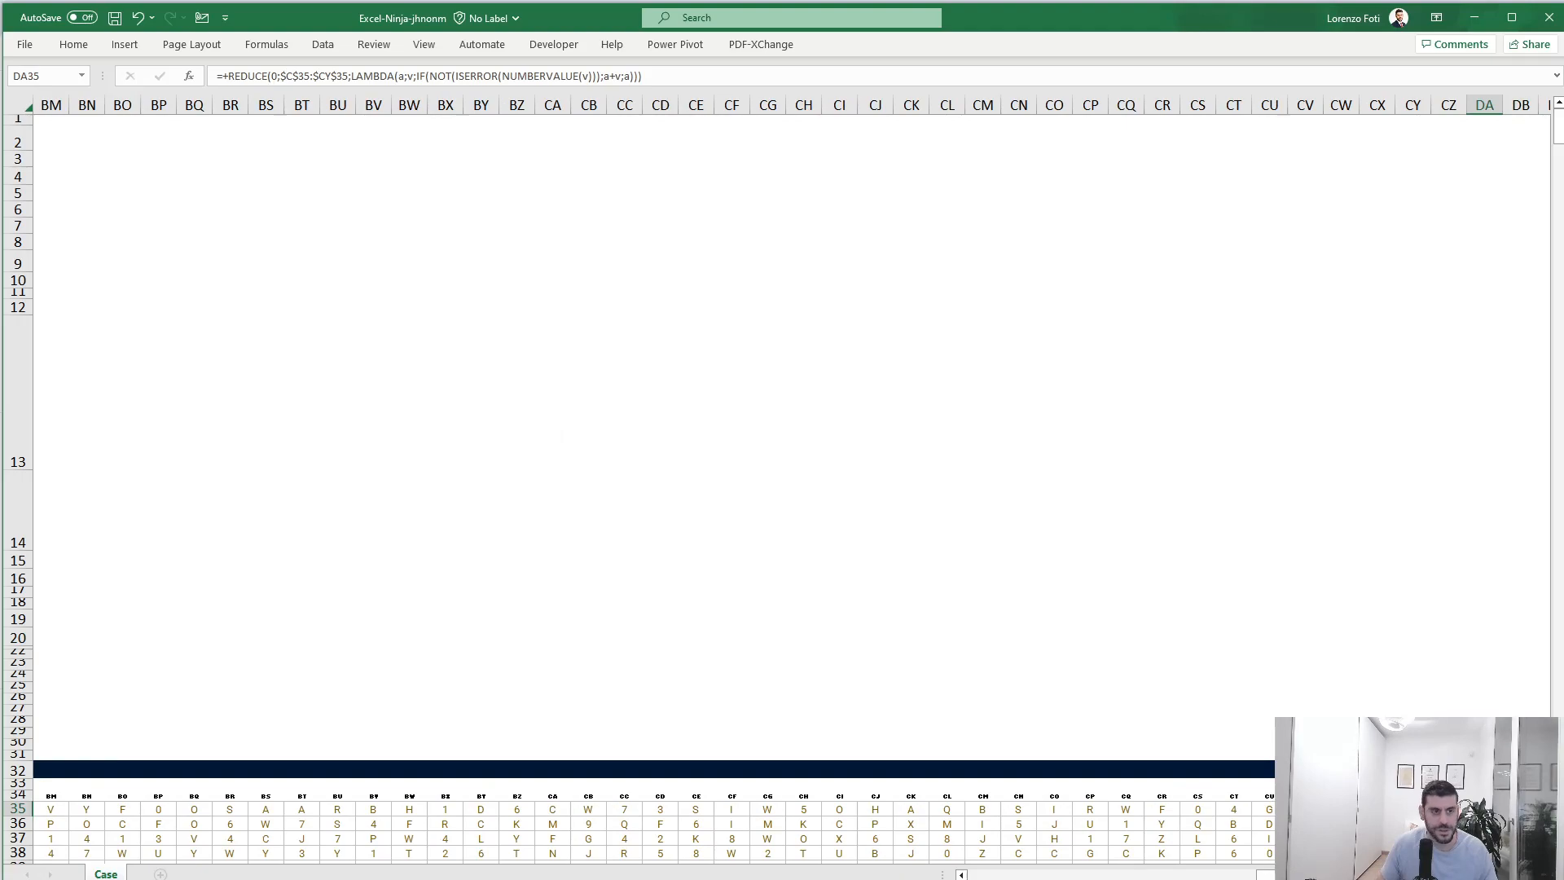
# Step: Make the row references in the DA35 formula relative, as $C35:$CY35, and enter it
pyautogui.click(297, 76)
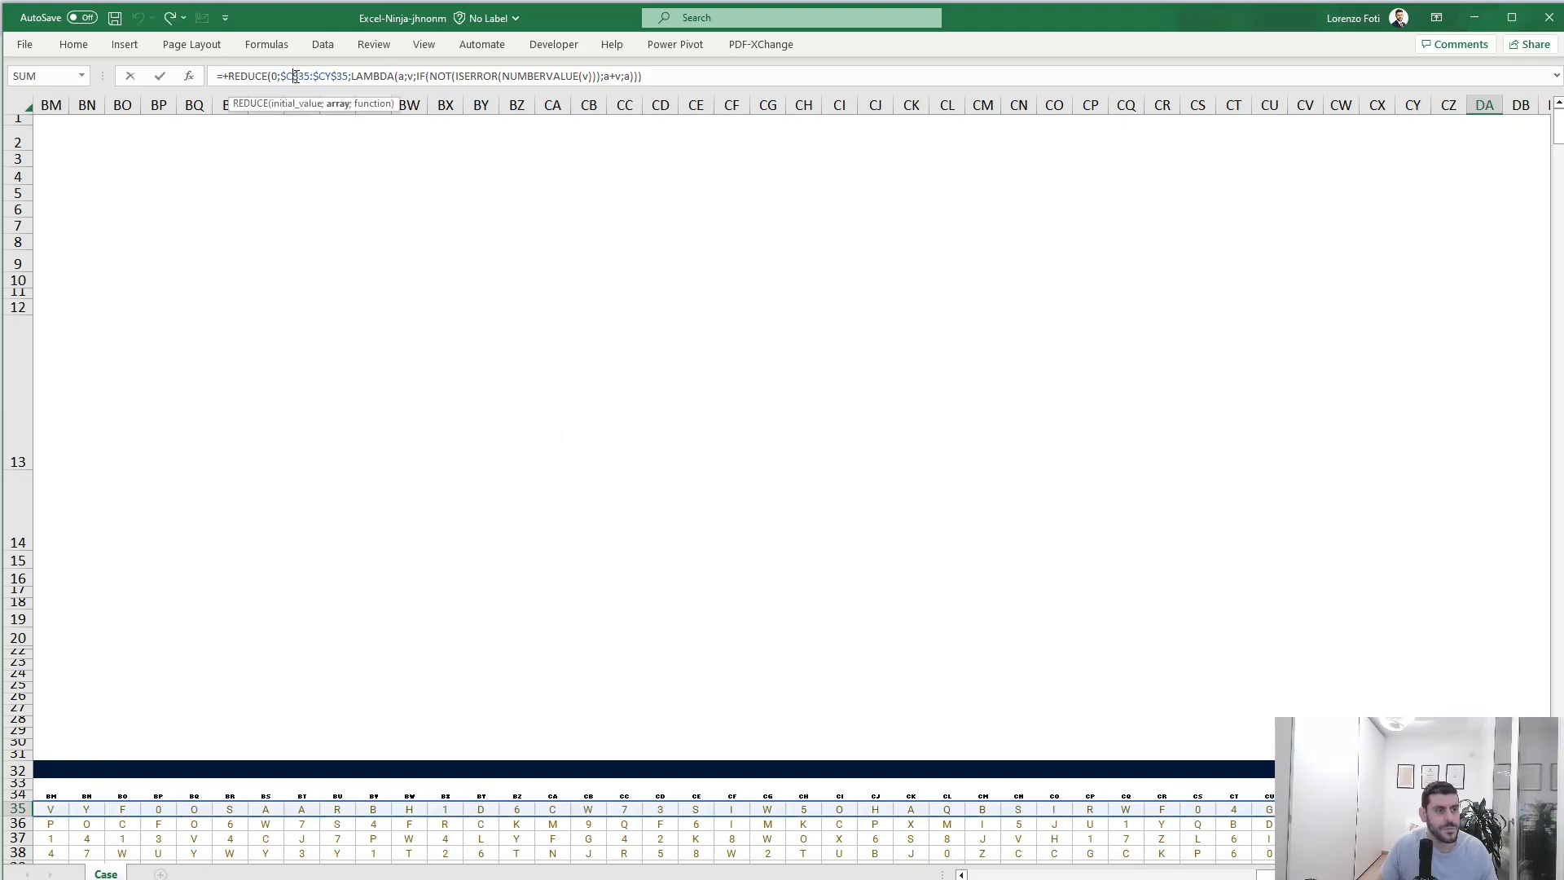
pyautogui.press('Delete')
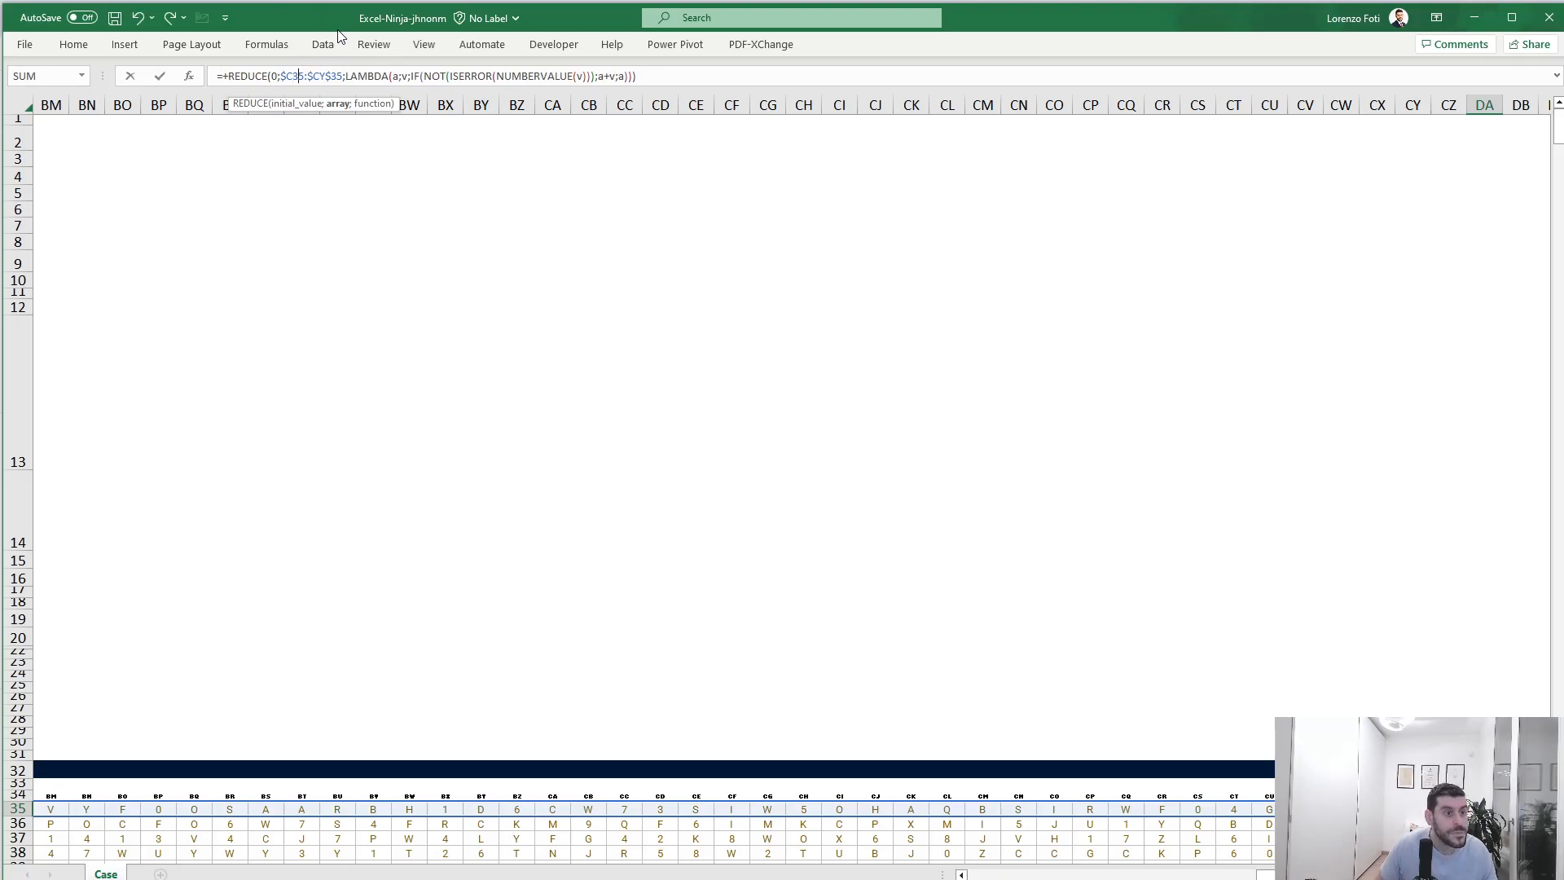
pyautogui.press('Delete')
pyautogui.press('Return')
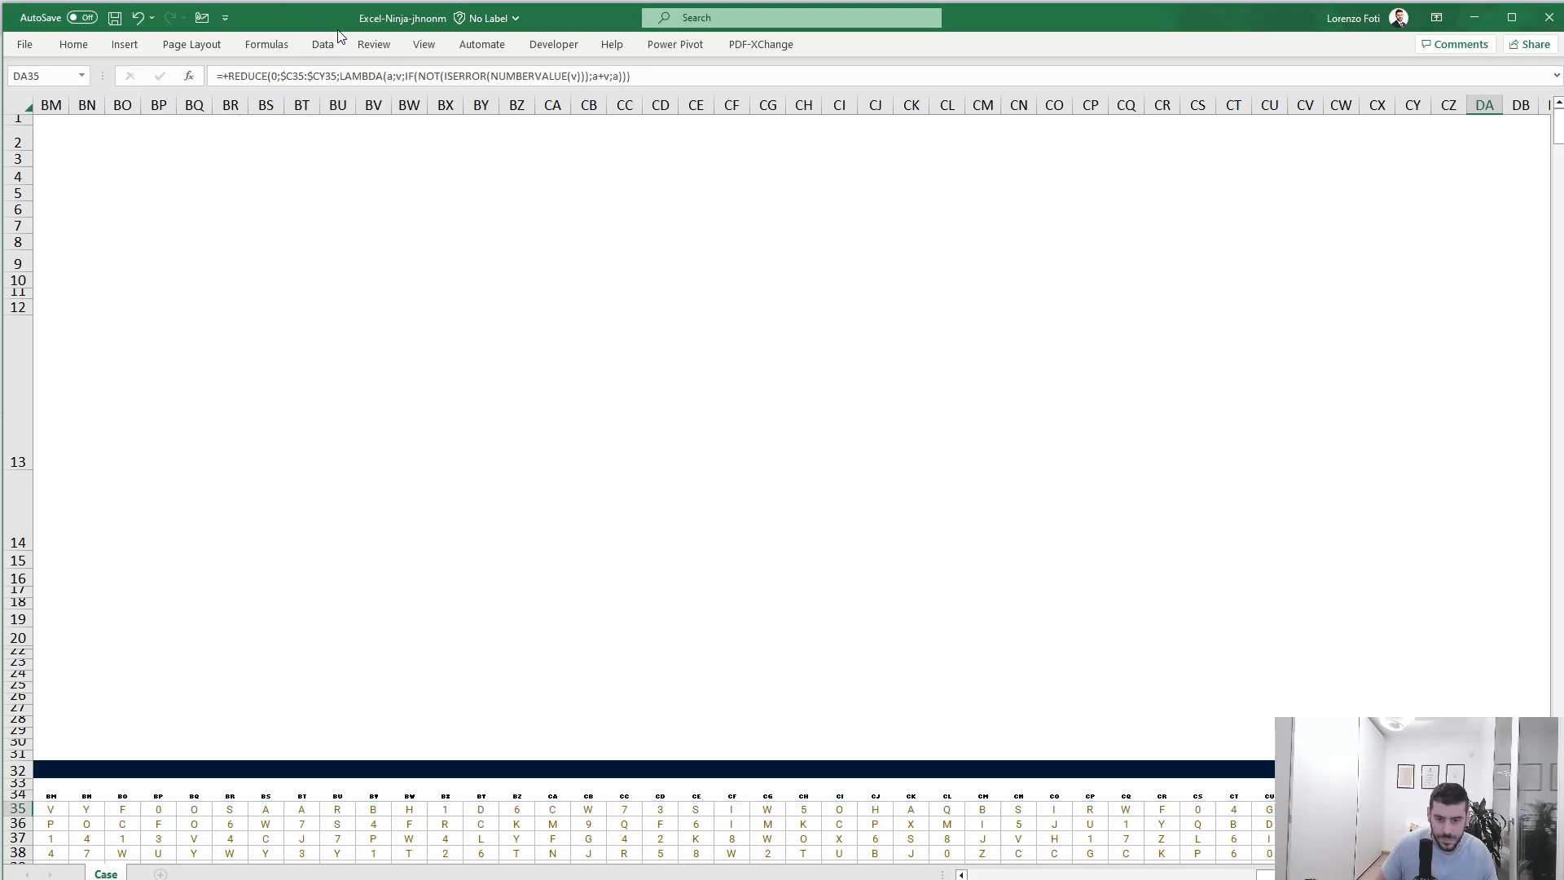
# Step: Fill the row-sum formula in DA35 down to DA1035, the last grid row
pyautogui.press('Left')
pyautogui.press('Left')
pyautogui.hotkey('ctrl', 'Down')
pyautogui.press('Right')
pyautogui.press('Right')
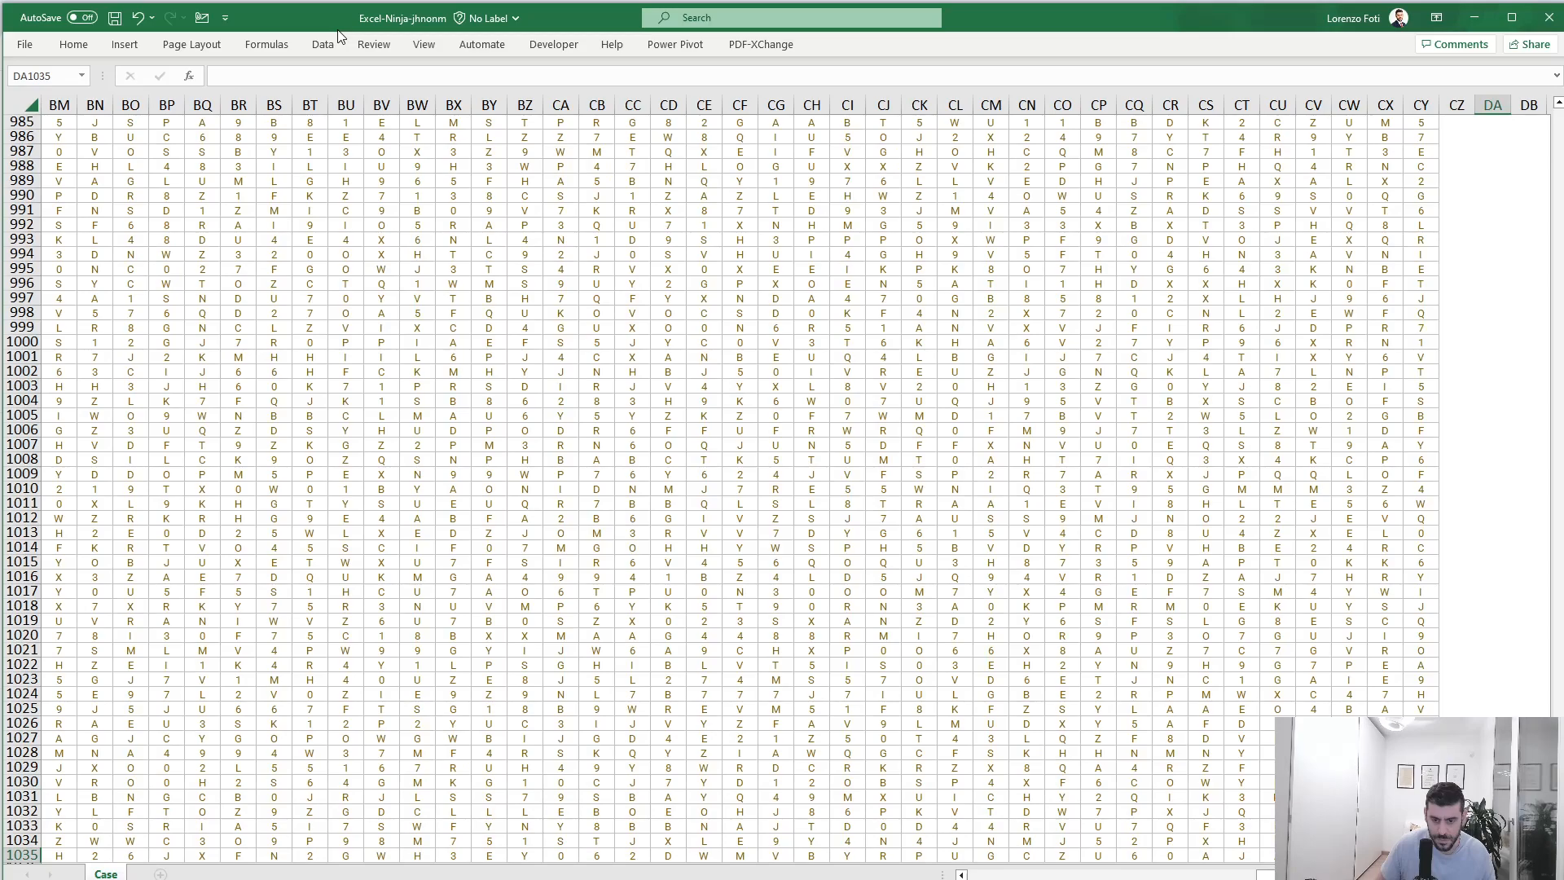
pyautogui.hotkey('ctrl', 'shift', 'Up')
pyautogui.hotkey('ctrl', 'd')
pyautogui.hotkey('ctrl', 'Up')
pyautogui.hotkey('ctrl', 'Up')
pyautogui.press('Down')
pyautogui.hotkey('ctrl', 'Down')
pyautogui.press('Up')
pyautogui.press('Up')
pyautogui.press('Up')
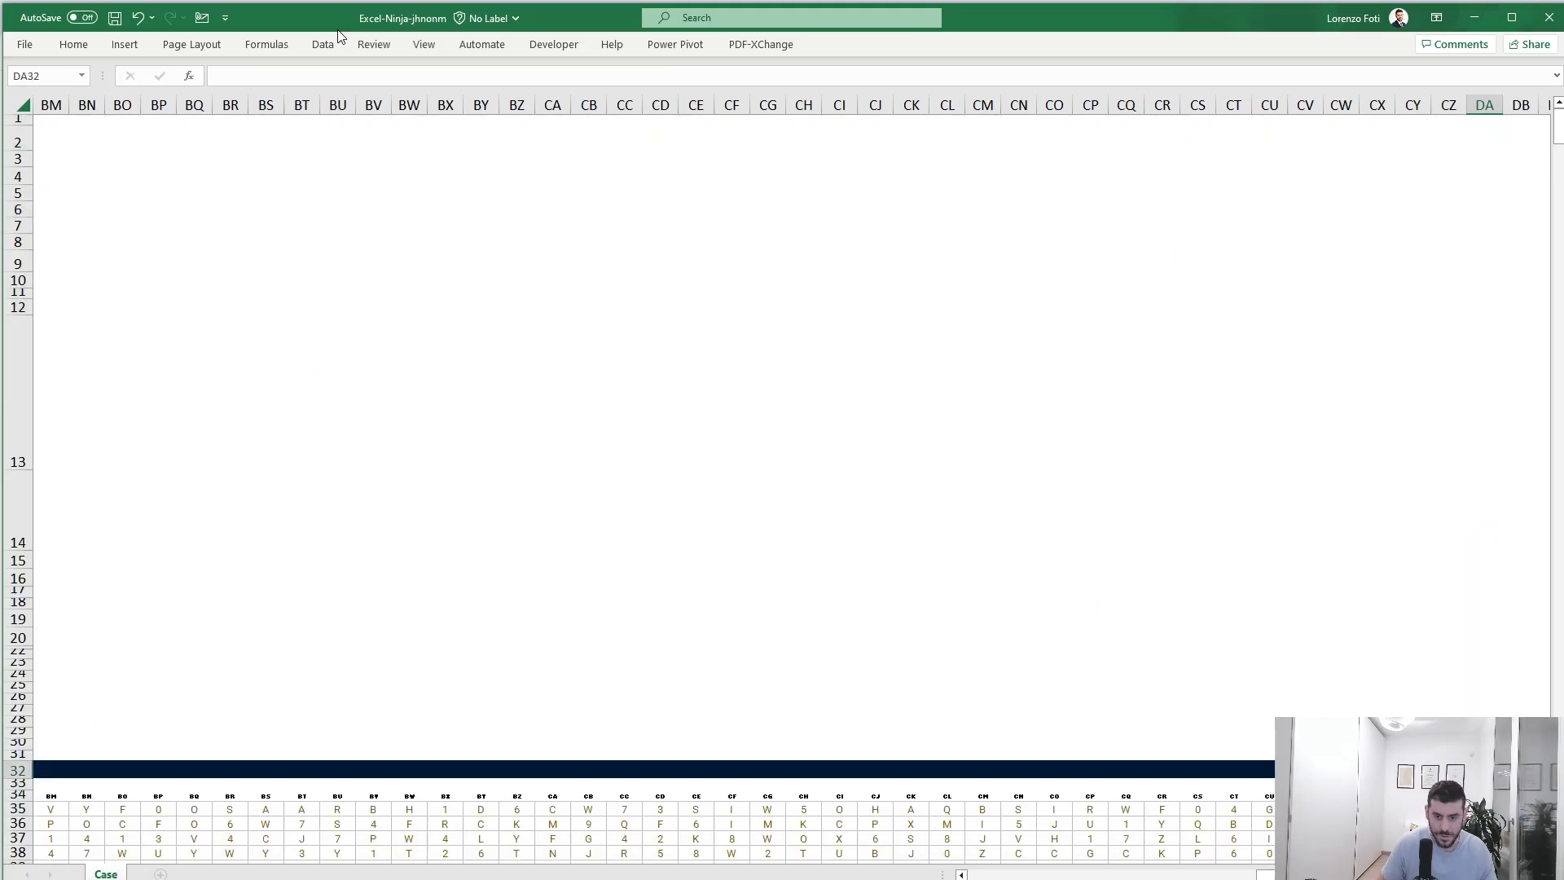
pyautogui.write('=')
pyautogui.press('Return')
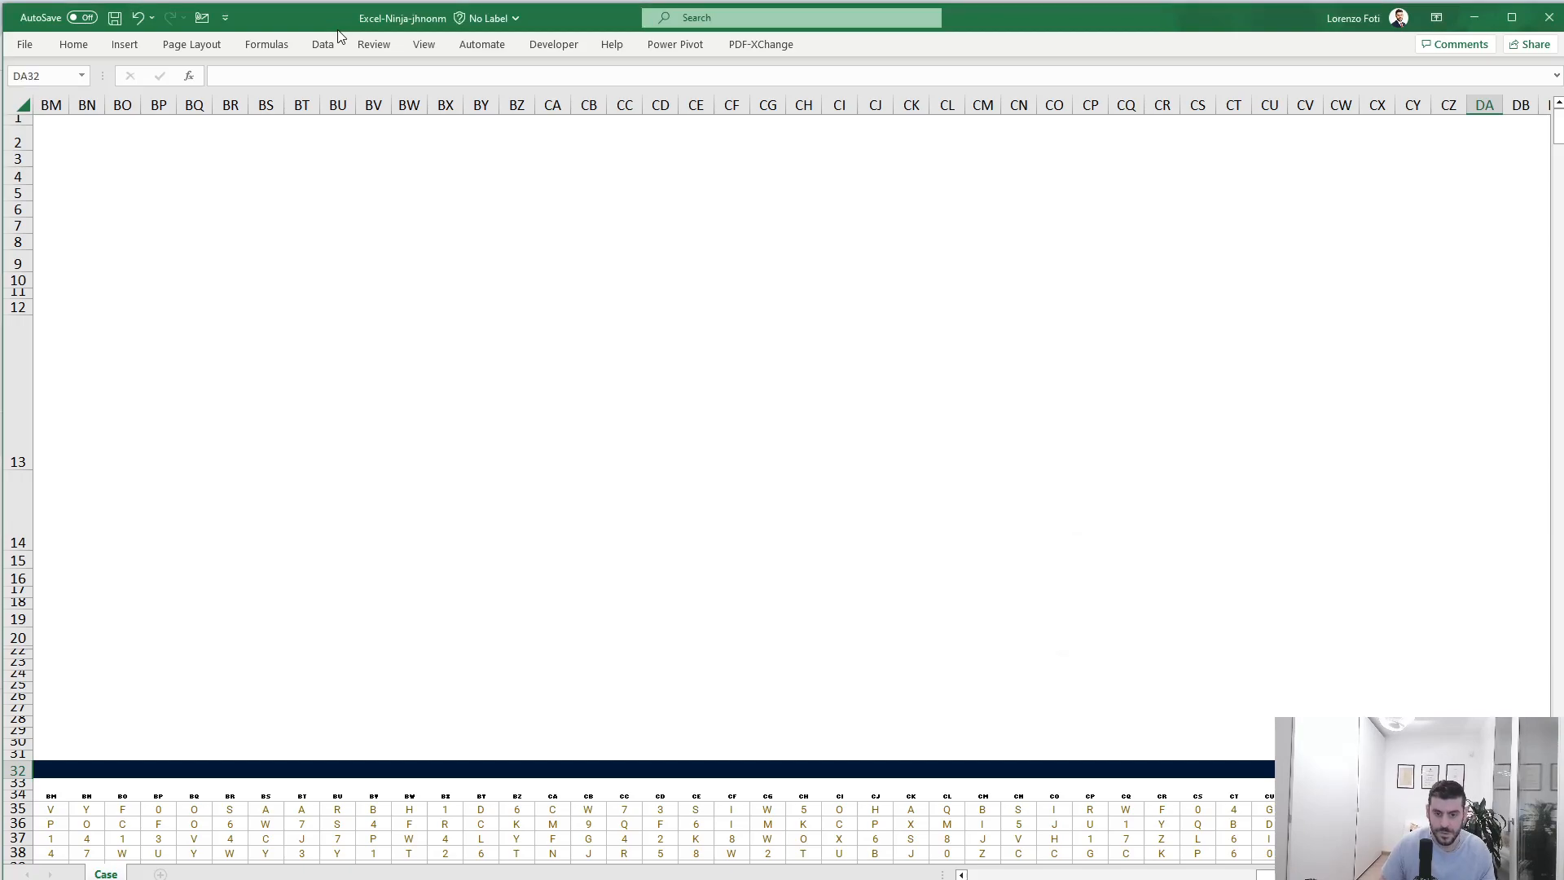
# Step: Enter a MAX formula over the row sums DA35:DA1035 in cell DC35
pyautogui.press('Right')
pyautogui.press('Right')
pyautogui.write('+')
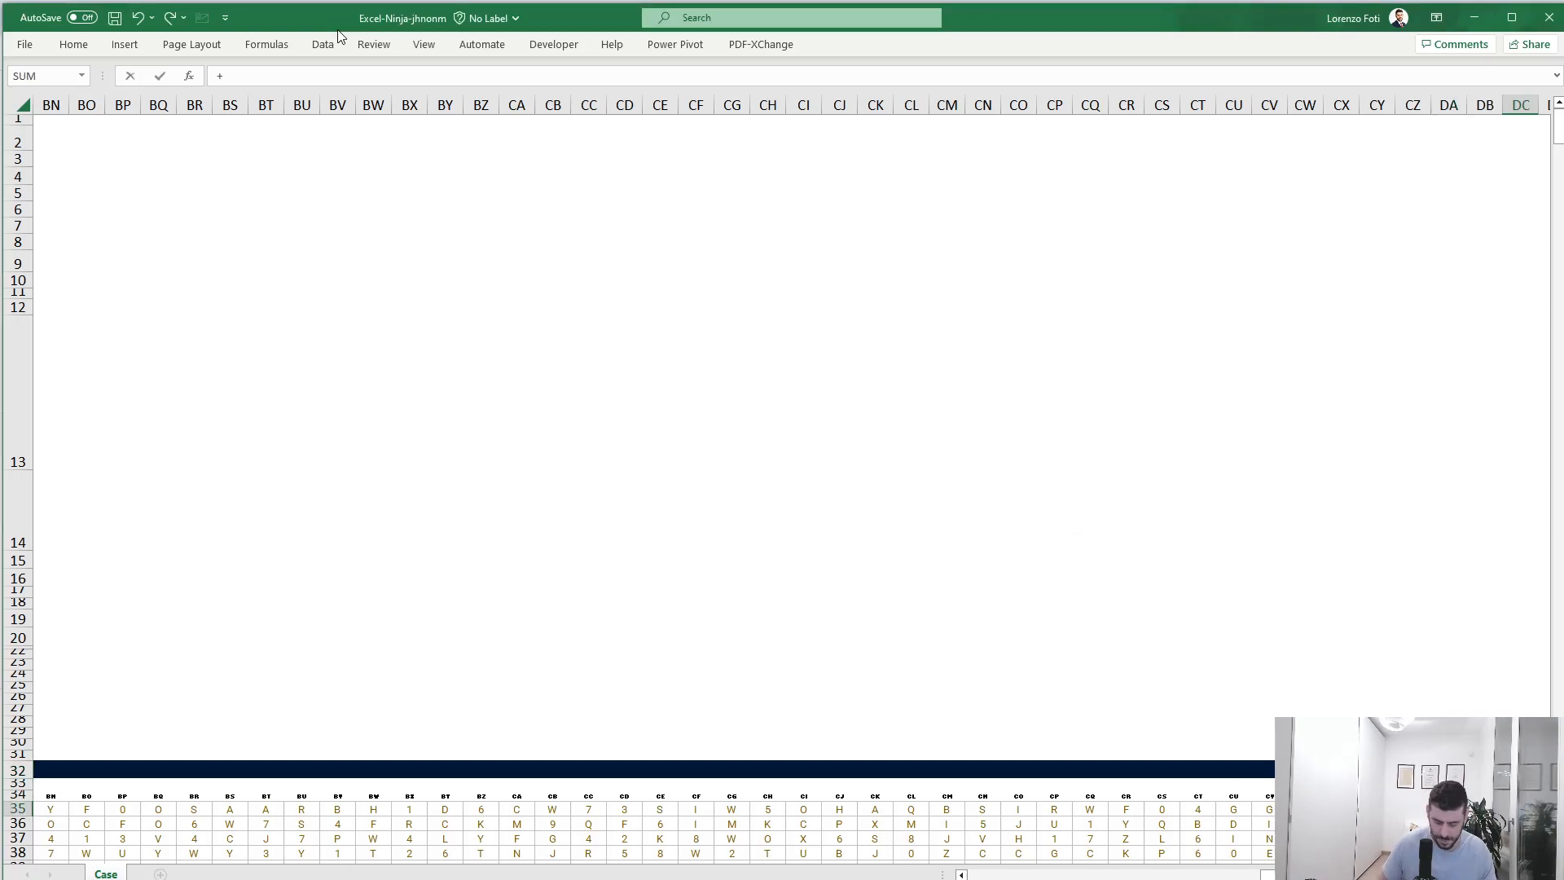
pyautogui.write('max/(')
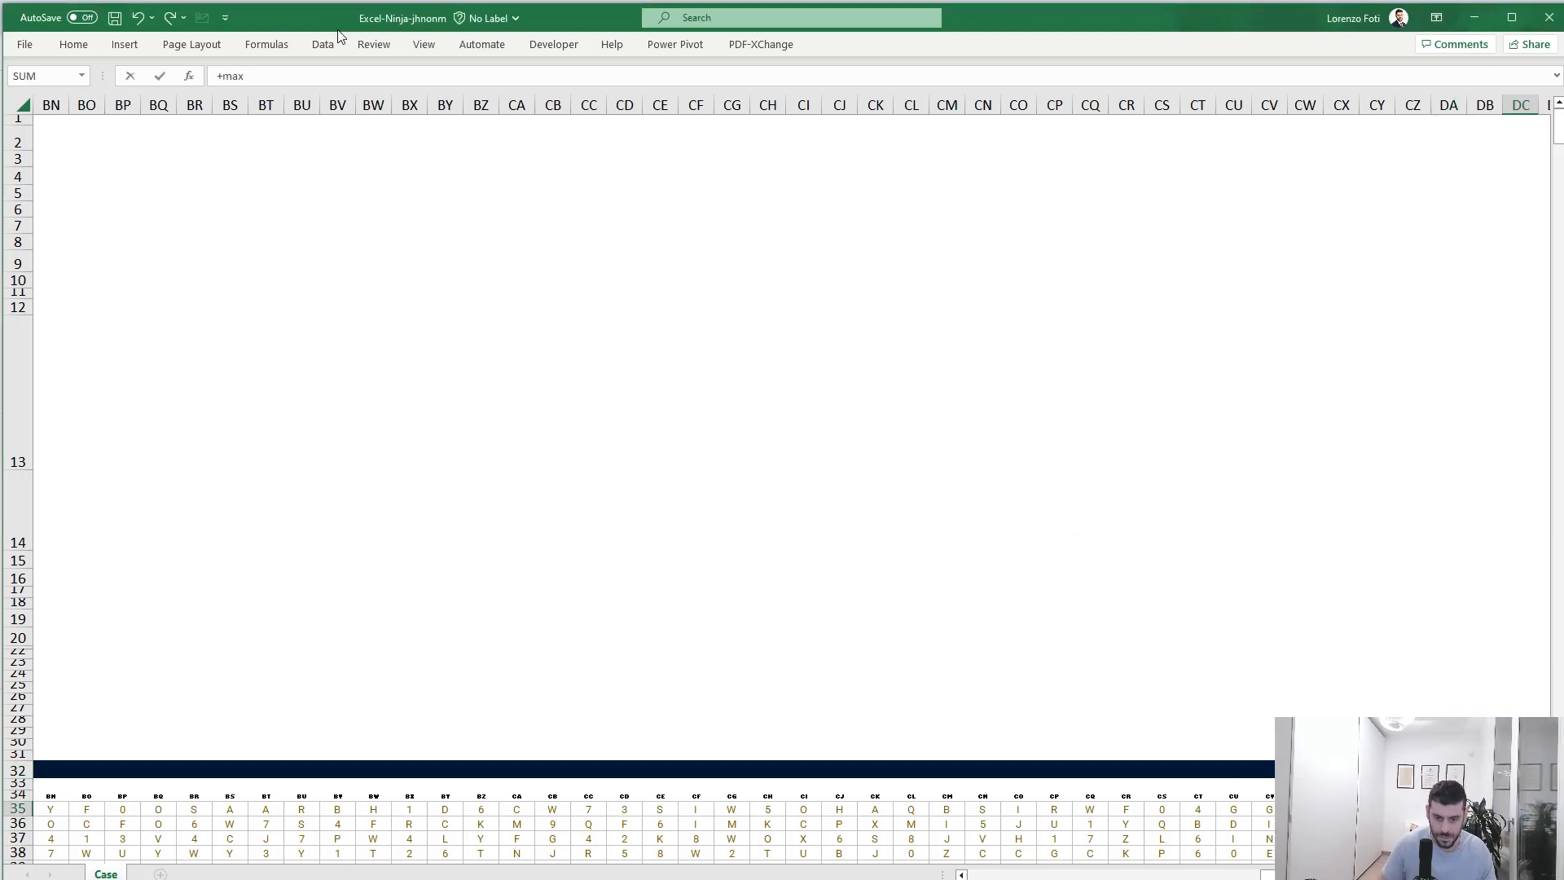
pyautogui.press('Left')
pyautogui.press('Left')
pyautogui.hotkey('ctrl', 'shift', 'Down')
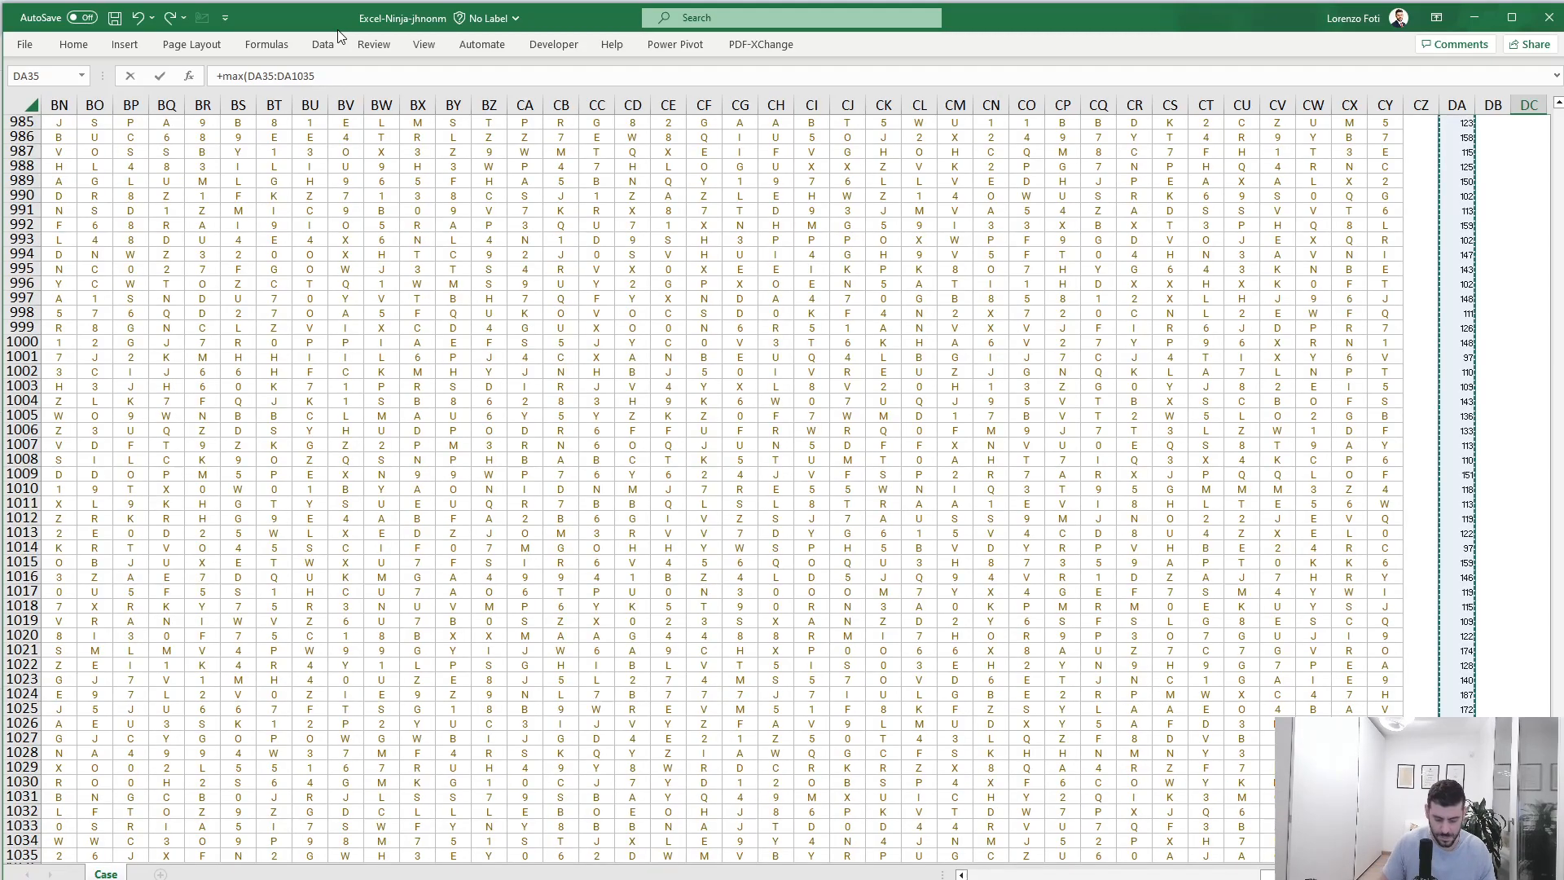
pyautogui.press('Tab')
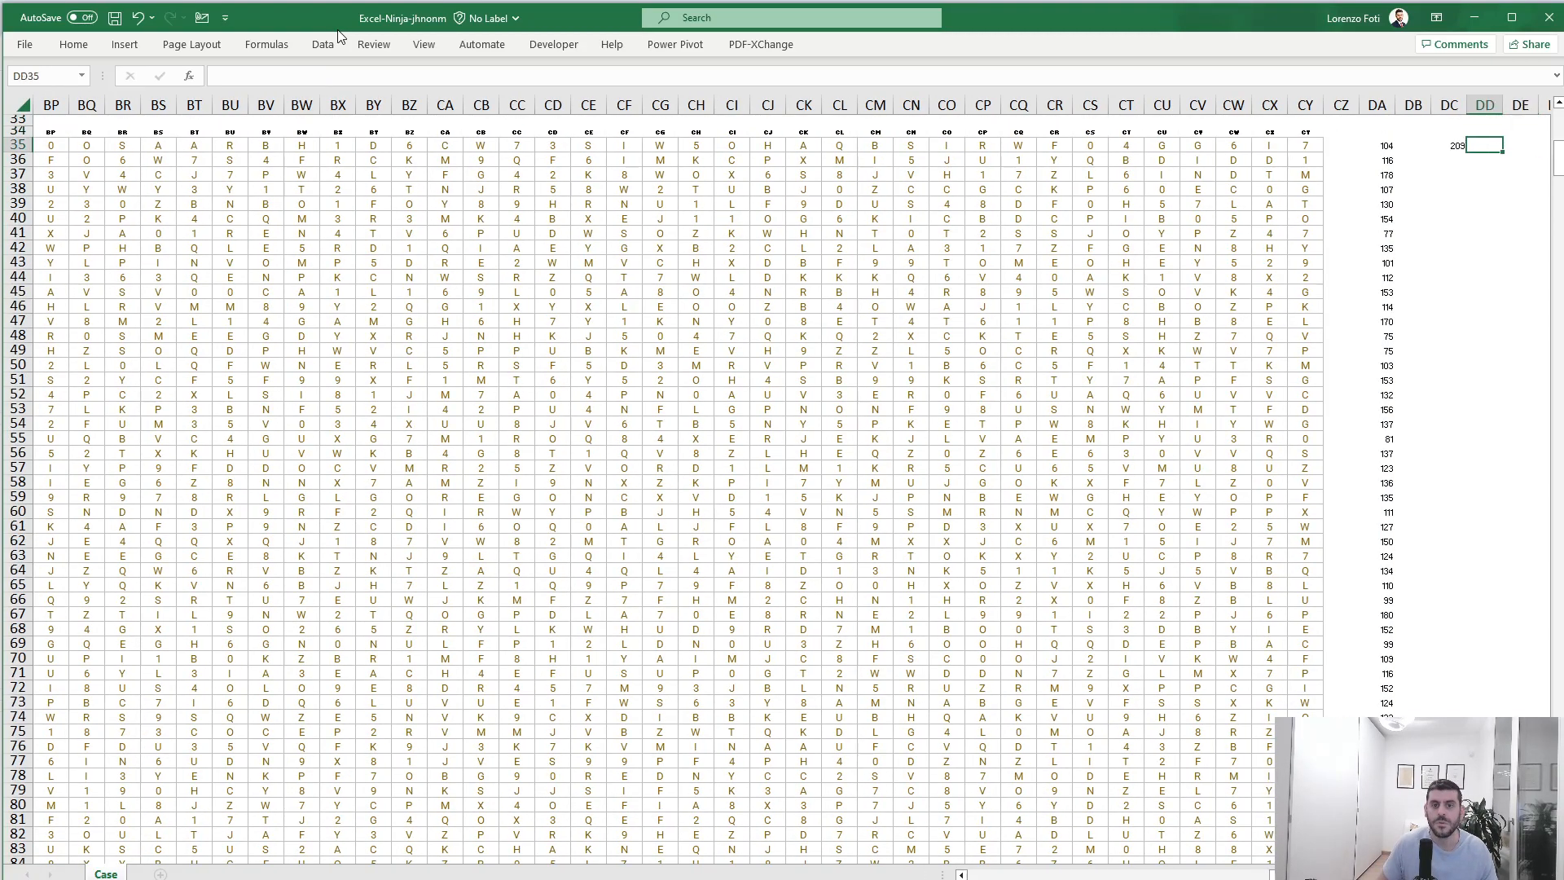
# Step: Enter a MATCH formula in DD35 that finds DC35 within DA35:DA1035 with exact match type 0
pyautogui.write('+')
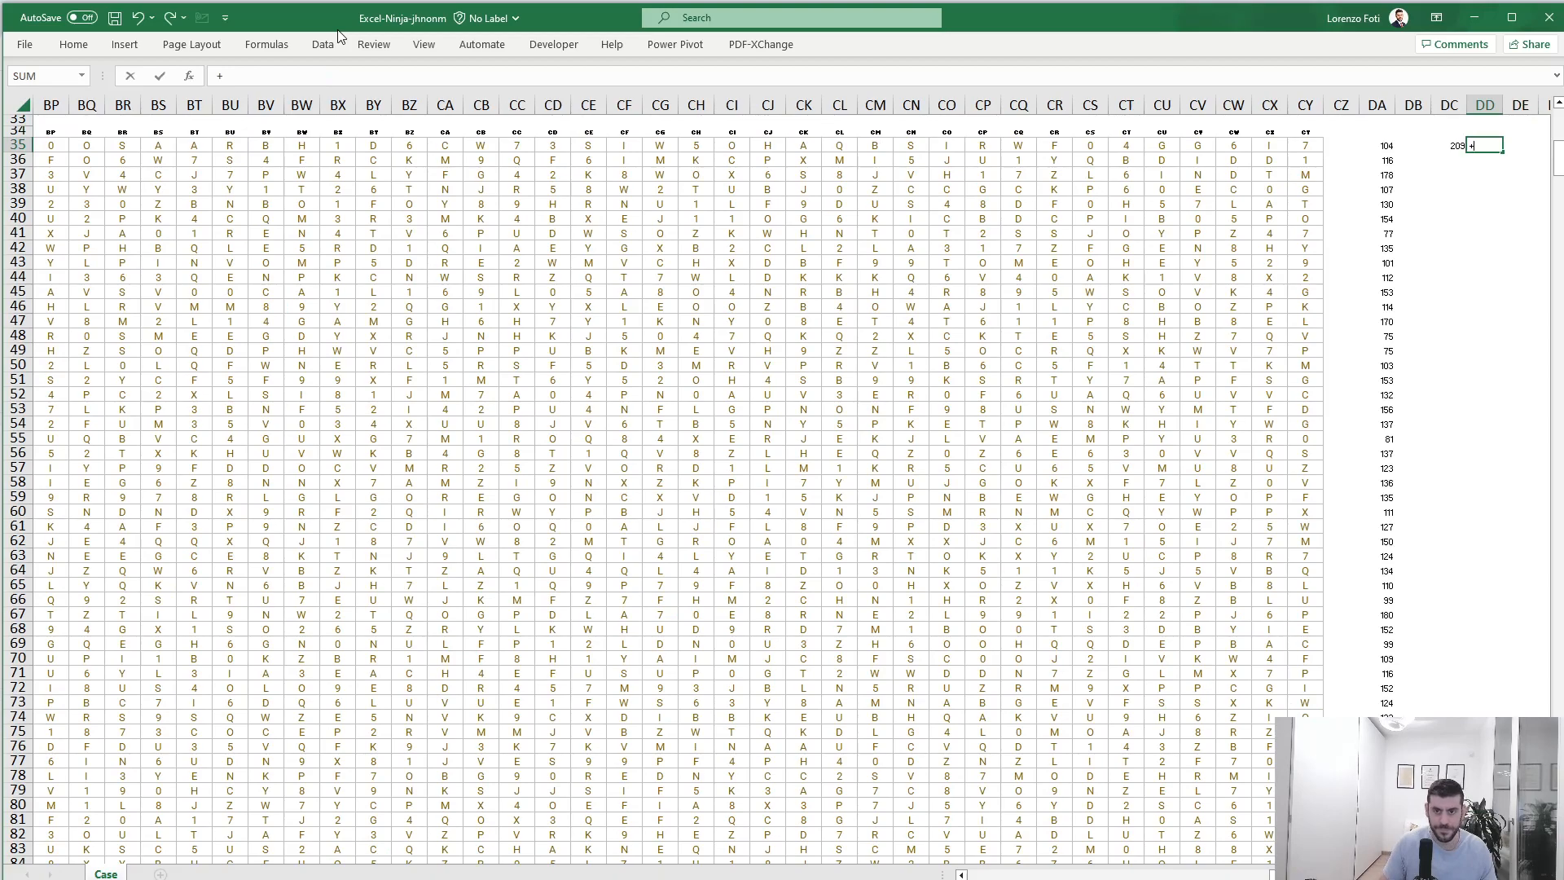
pyautogui.write('match(')
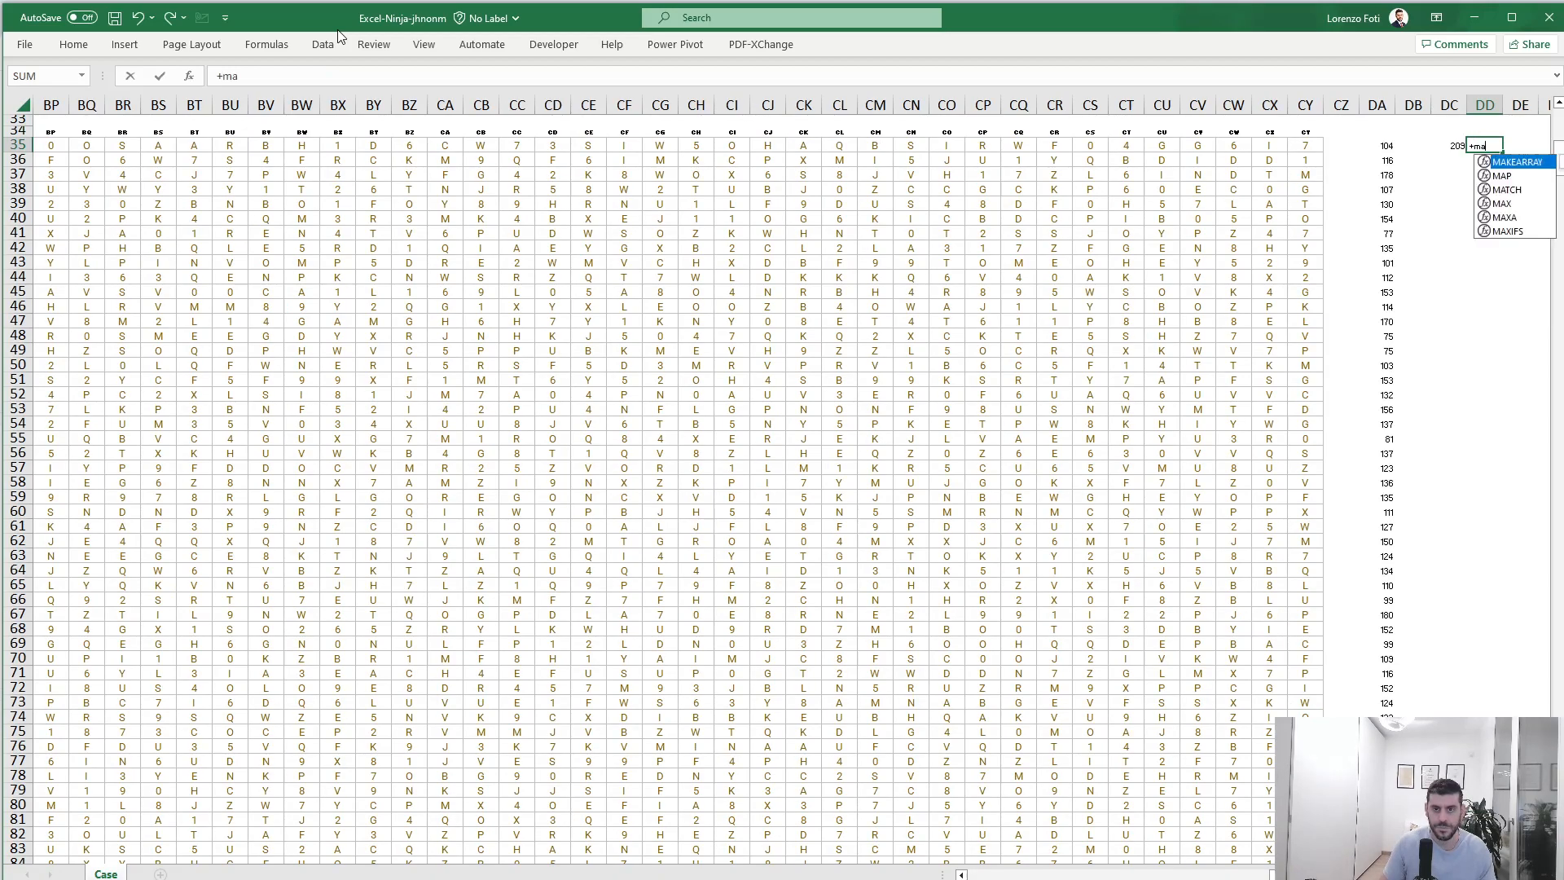
pyautogui.press('Left')
pyautogui.write(';')
pyautogui.press('Left')
pyautogui.press('Left')
pyautogui.press('Left')
pyautogui.hotkey('ctrl', 'shift', 'Down')
pyautogui.write(';0')
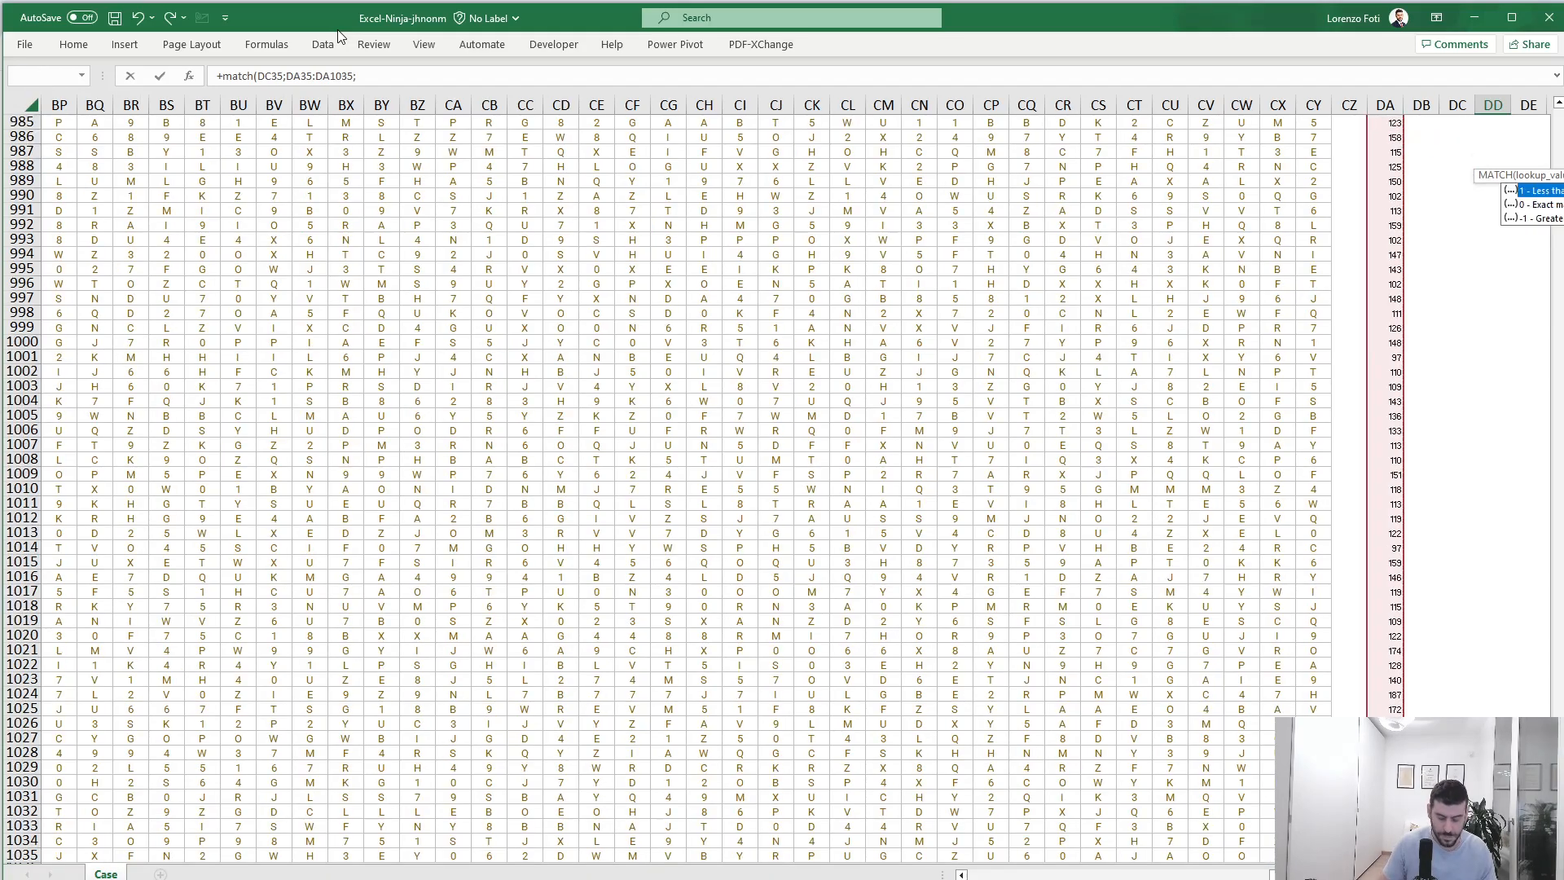
pyautogui.hotkey('ctrl', 'Return')
# Step: Enter +309+35 in P20 as the answer to question 14
pyautogui.hotkey('ctrl', 'Up')
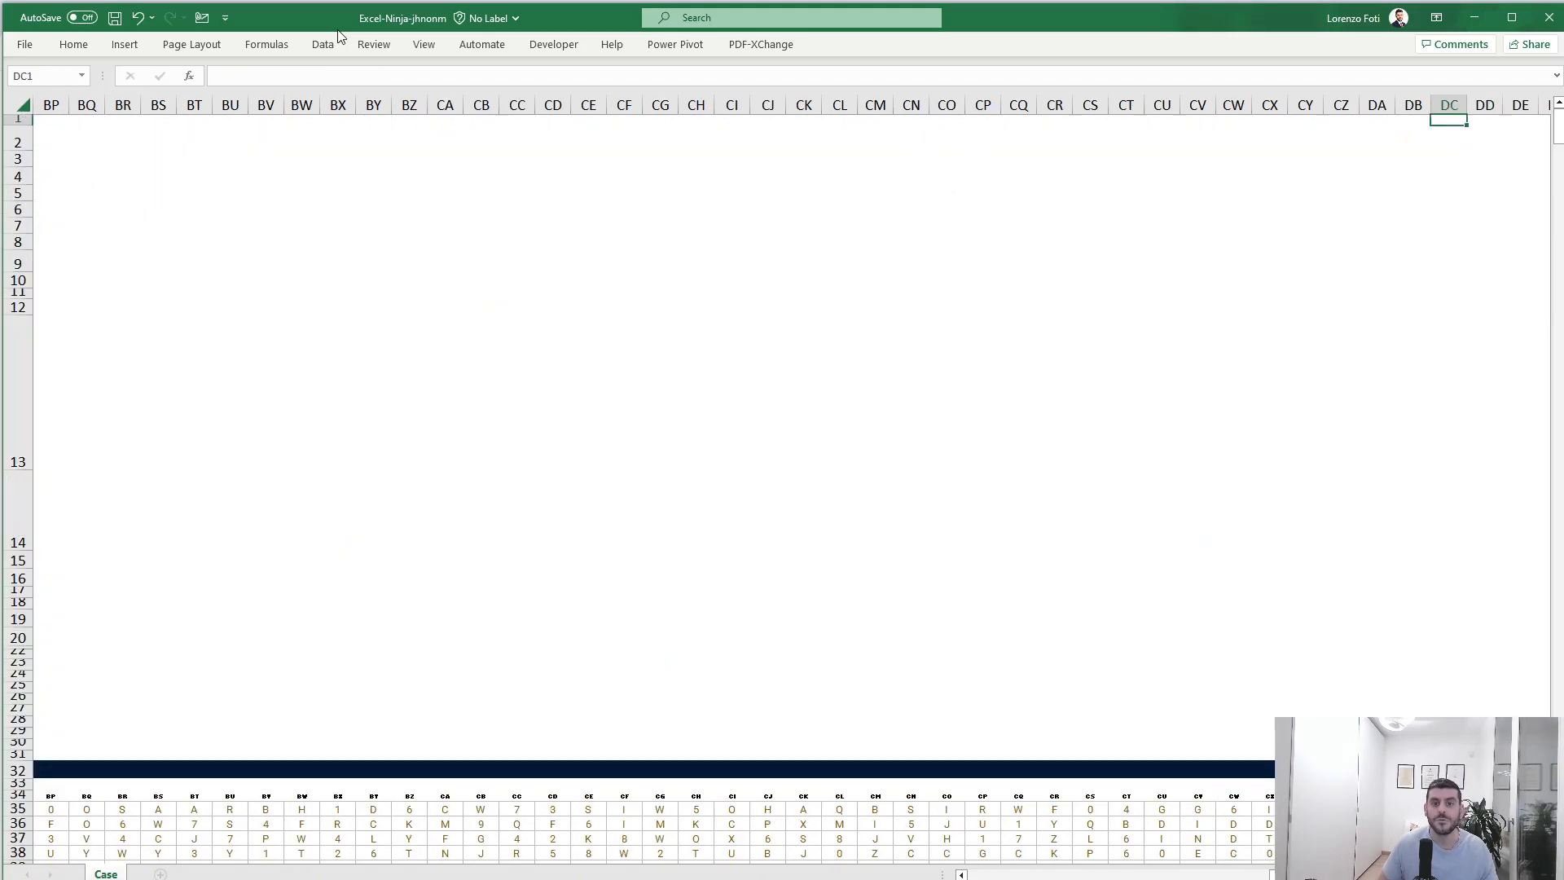
pyautogui.hotkey('ctrl', 'Left')
pyautogui.click(596, 634)
pyautogui.write('+309+35')
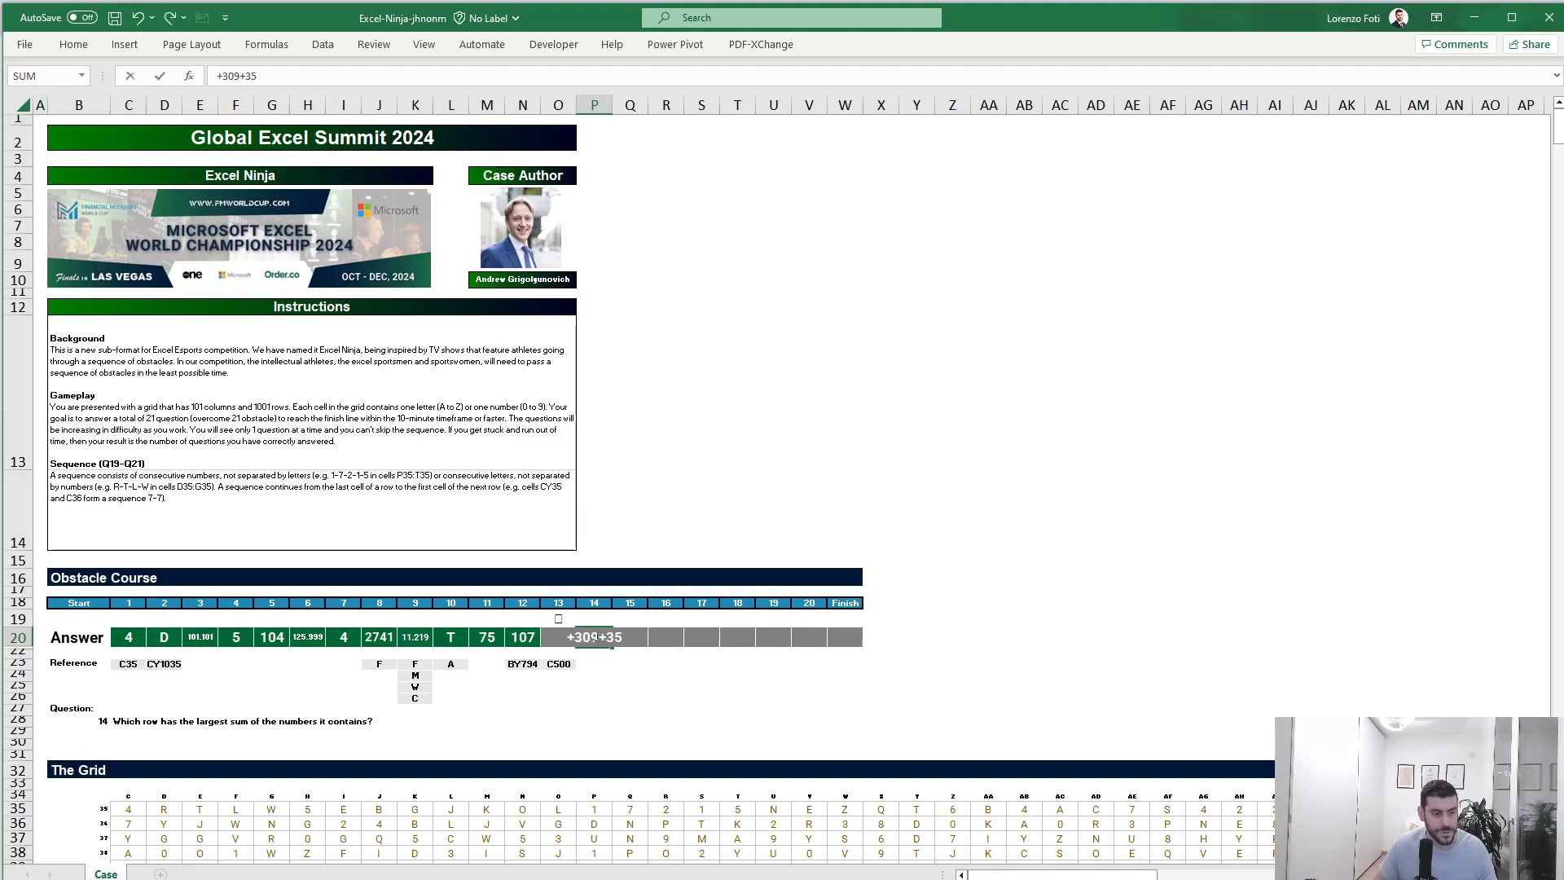
pyautogui.press('Return')
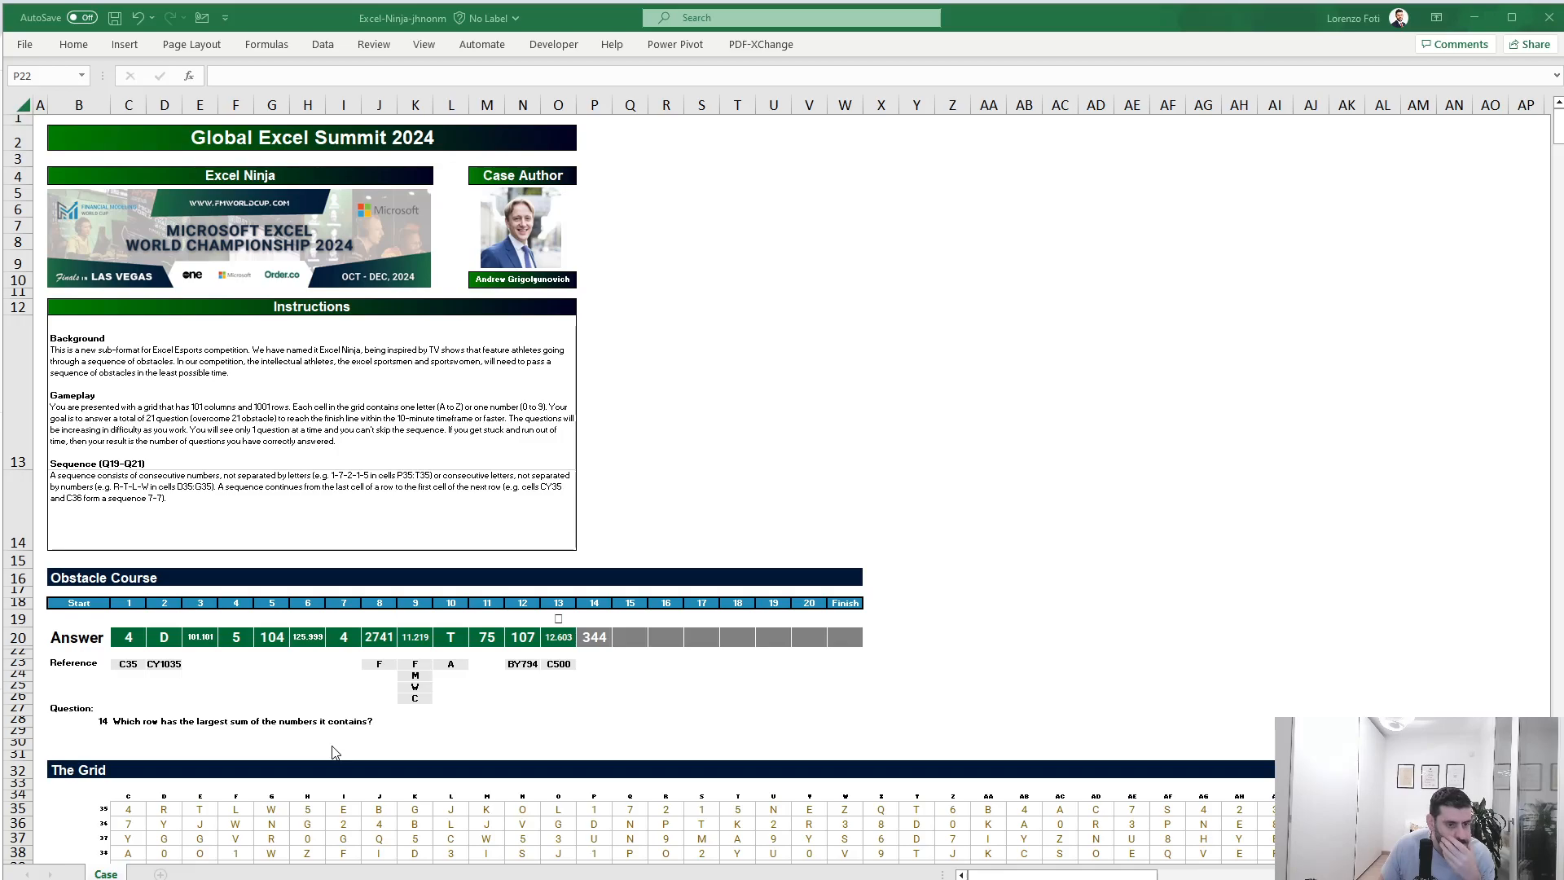
# Step: Review the question 14 answer in P20 and the MAX formula in DC35
pyautogui.click(592, 639)
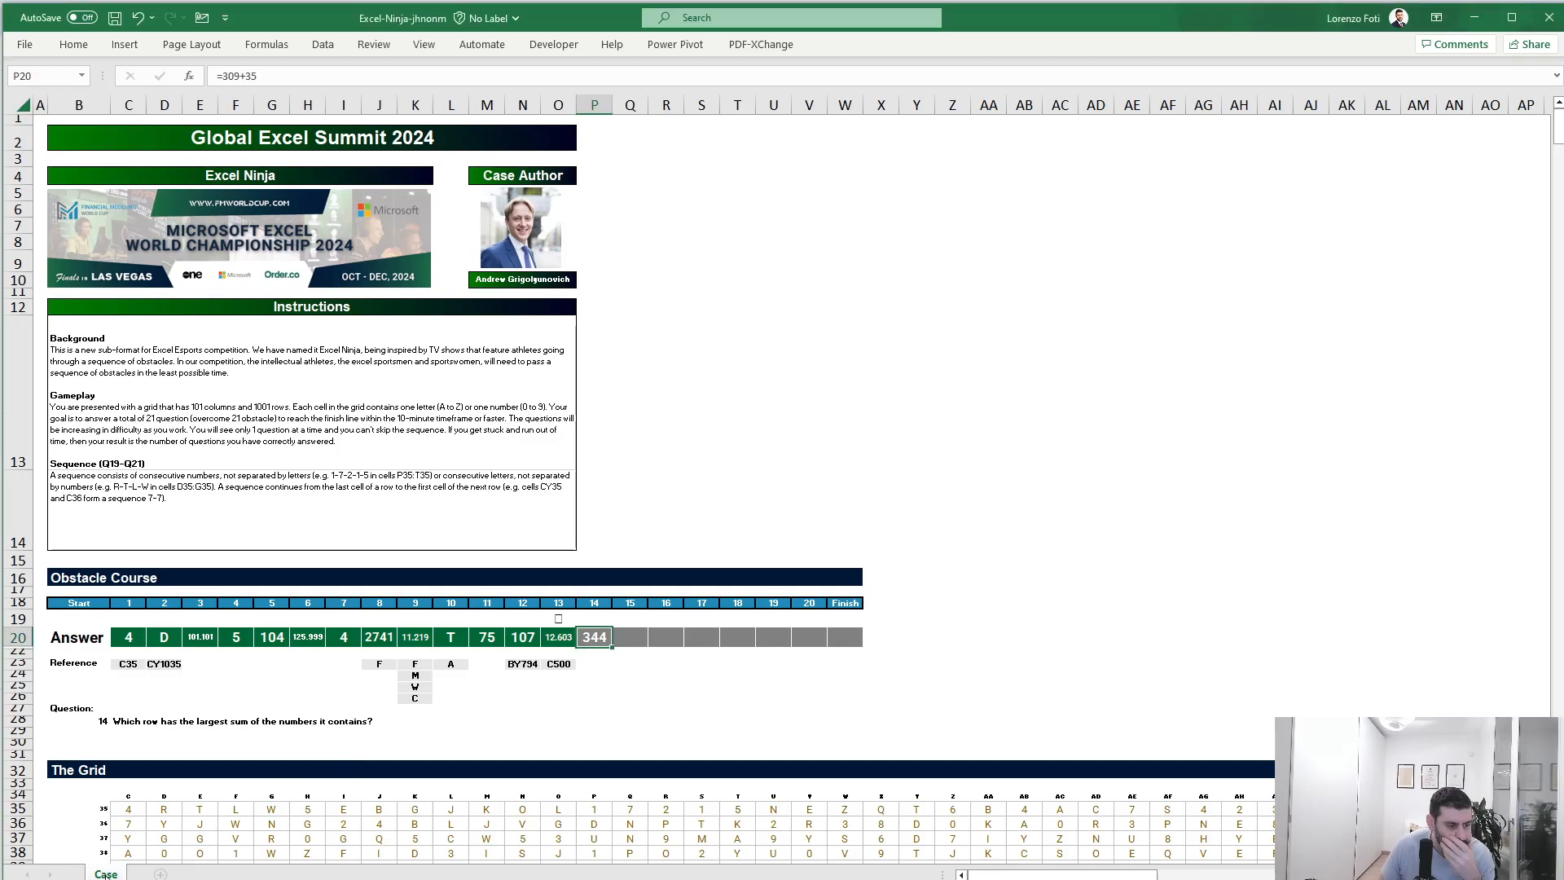
pyautogui.click(729, 797)
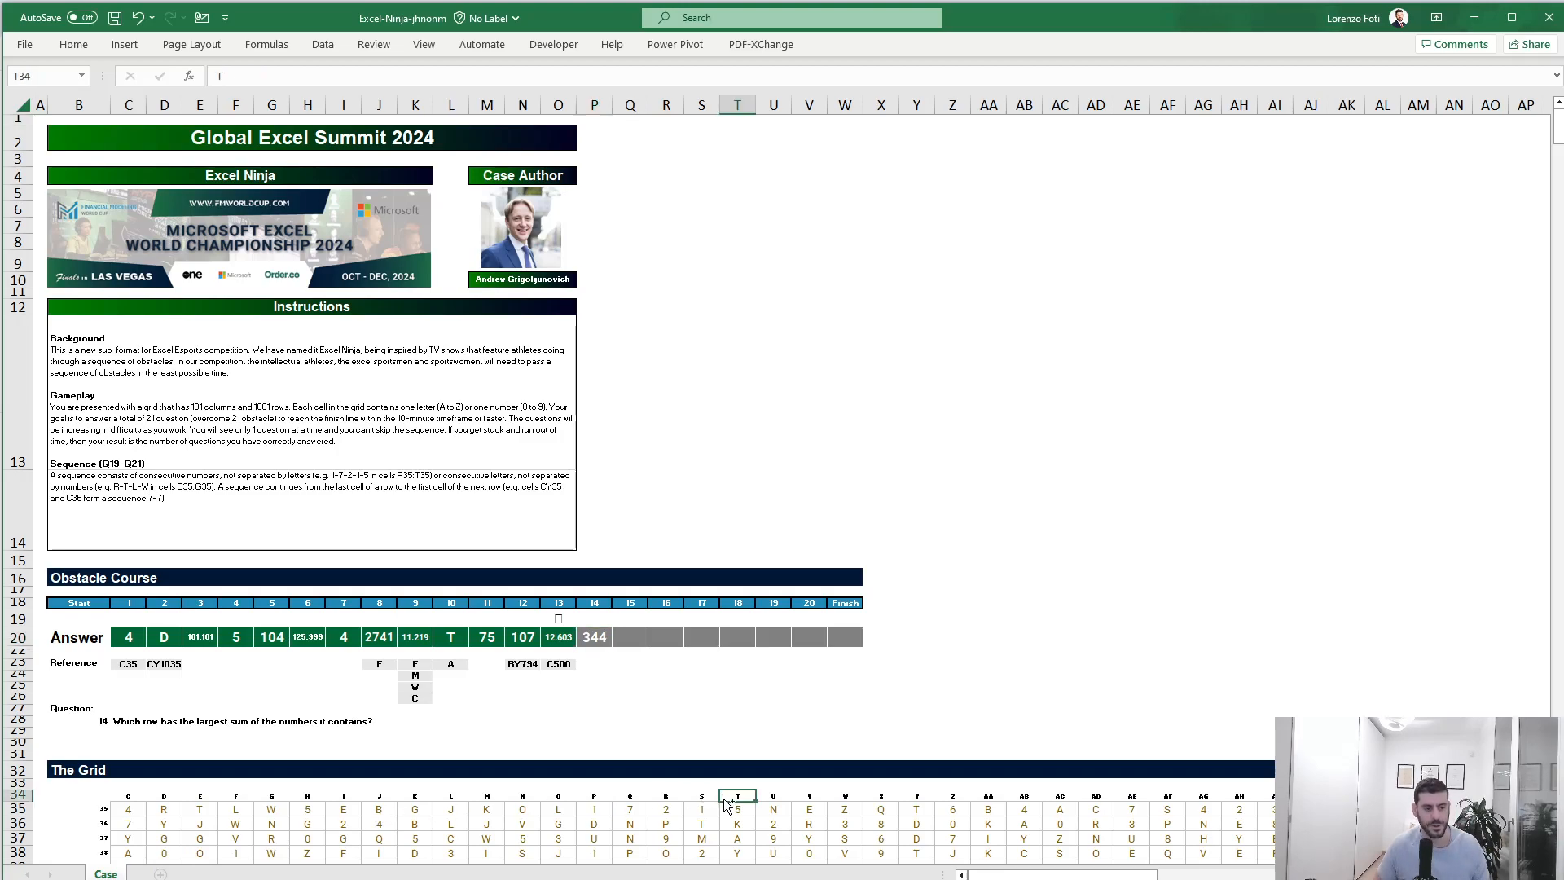
pyautogui.hotkey('ctrl', 'Down')
pyautogui.hotkey('ctrl', 'Right')
pyautogui.press('Up')
pyautogui.hotkey('ctrl', 'Up')
pyautogui.press('Right')
pyautogui.press('Right')
pyautogui.press('Right')
pyautogui.press('Up')
pyautogui.press('Up')
pyautogui.press('Right')
pyautogui.press('Right')
pyautogui.press('Right')
pyautogui.press('Right')
pyautogui.press('Down')
pyautogui.press('Down')
pyautogui.press('Left')
pyautogui.press('Left')
pyautogui.press('Left')
pyautogui.press('Down')
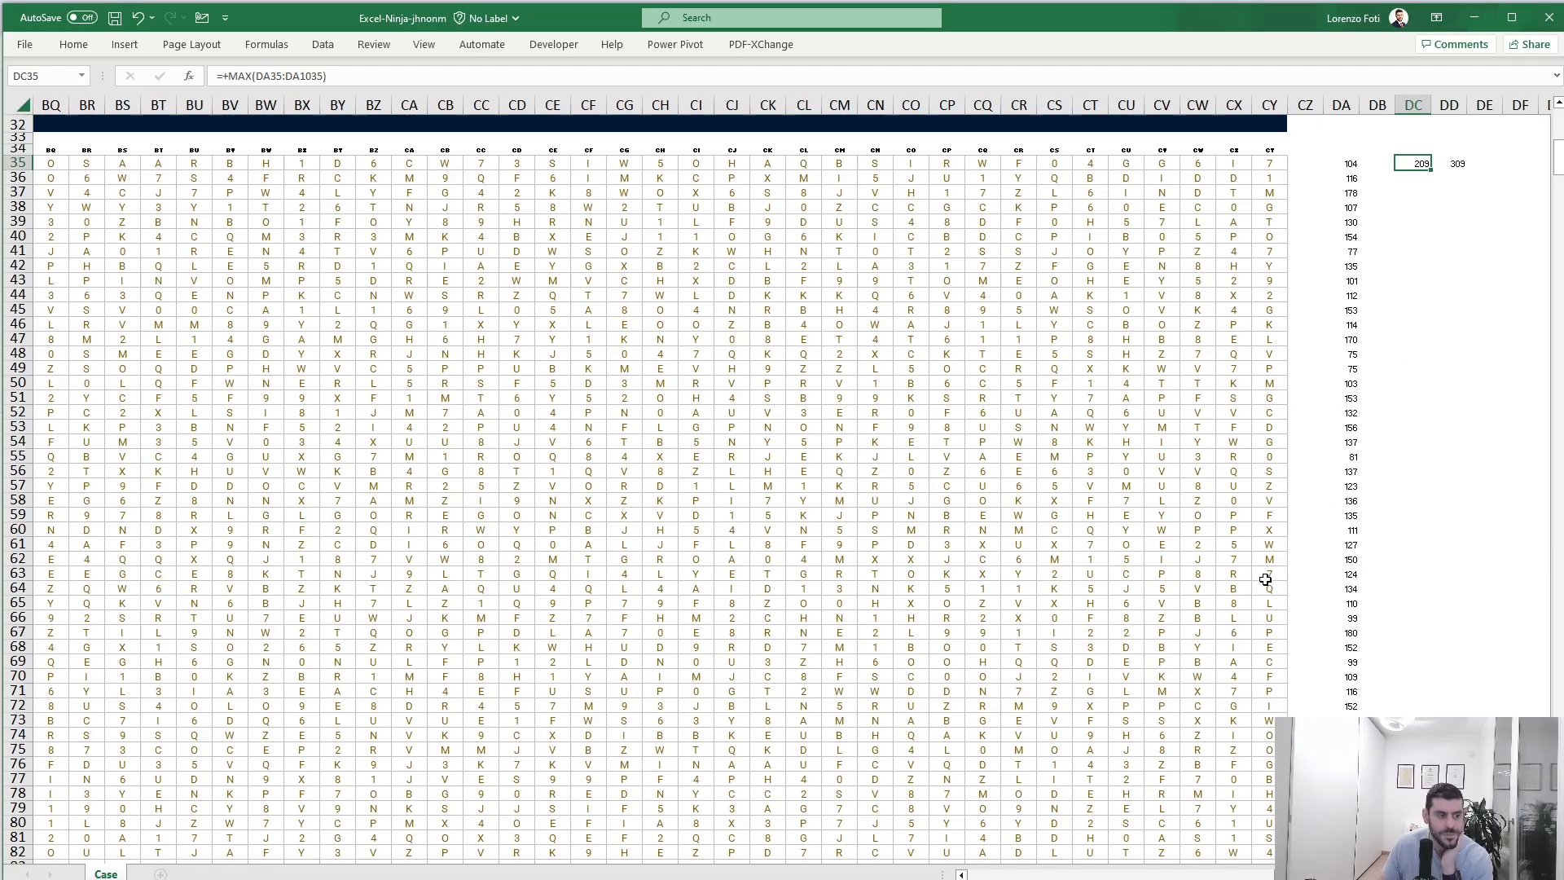
# Step: Look down column DA for the row holding the largest sum and inspect its formula in DA343
pyautogui.scroll(-20, 1261, 586)
pyautogui.scroll(-20, 1247, 702)
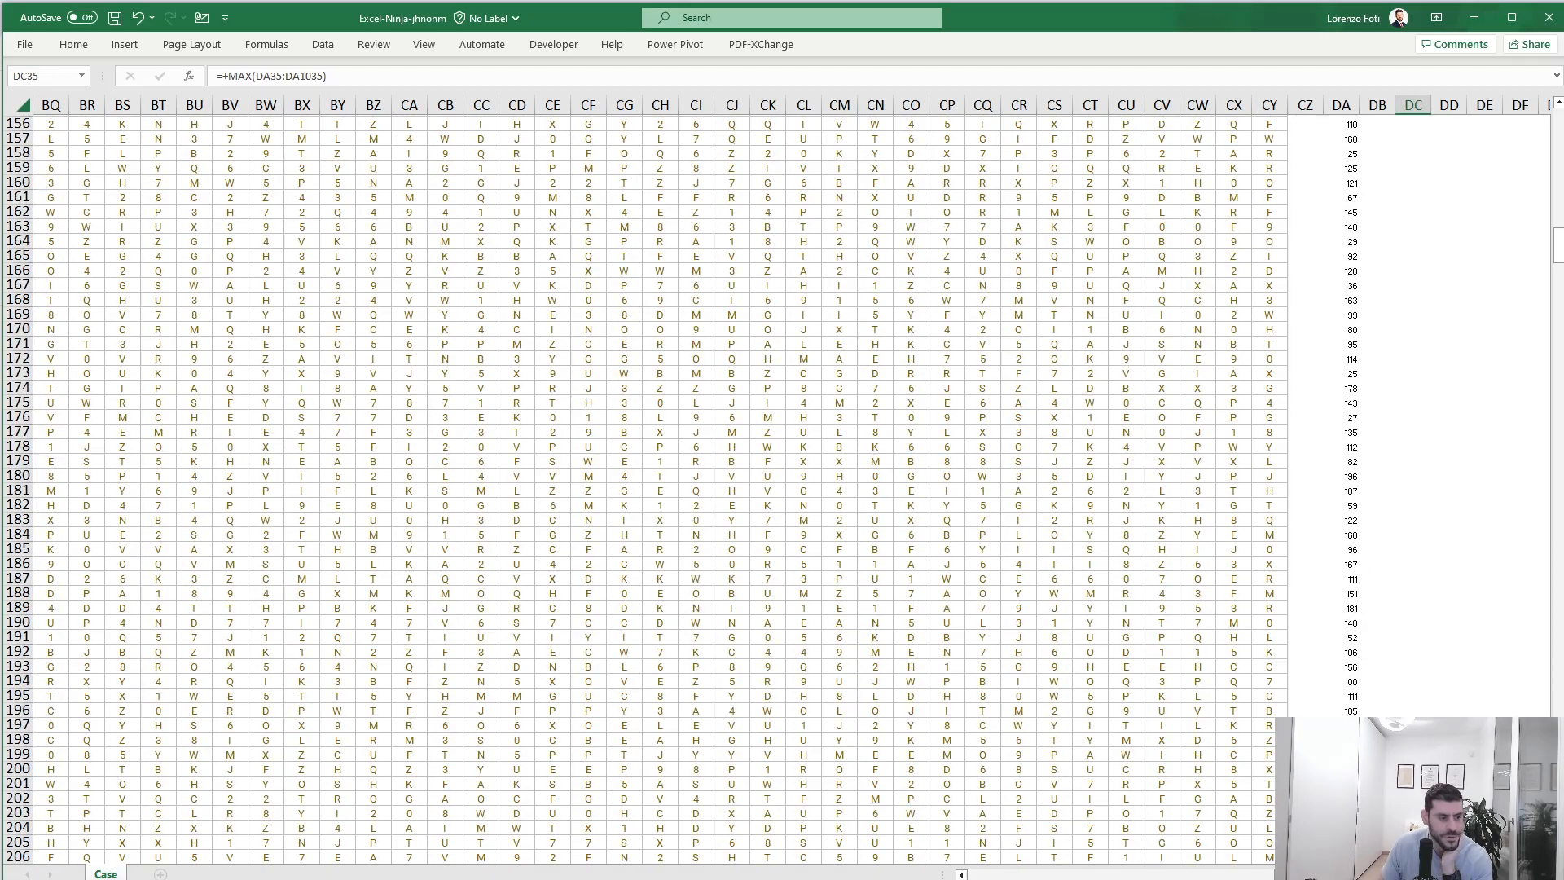
pyautogui.scroll(-19, 1247, 701)
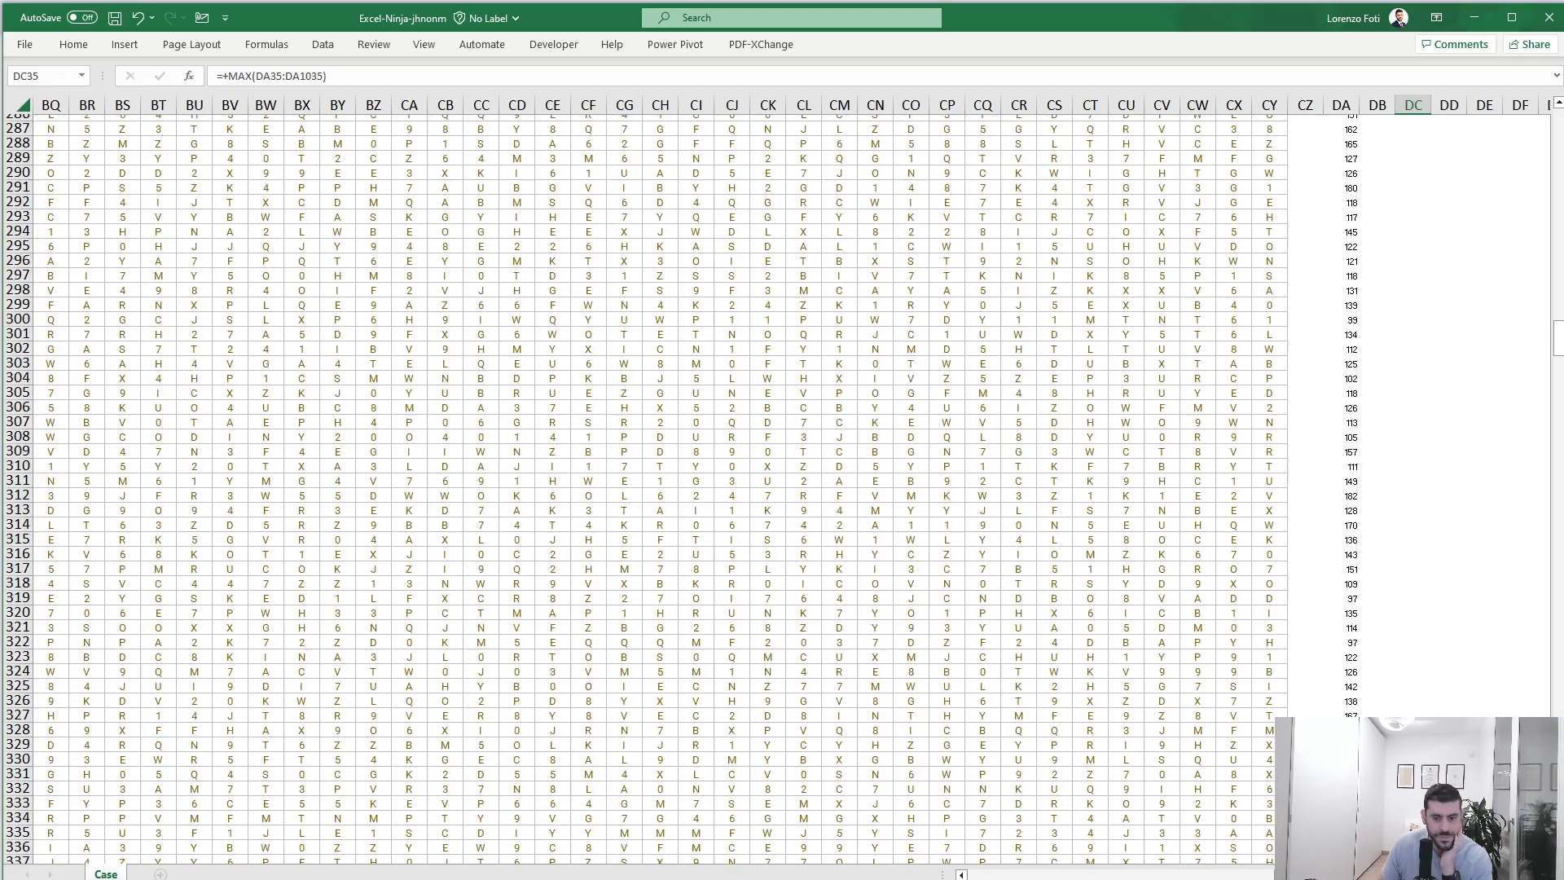
pyautogui.scroll(-3, 1247, 702)
pyautogui.click(1341, 813)
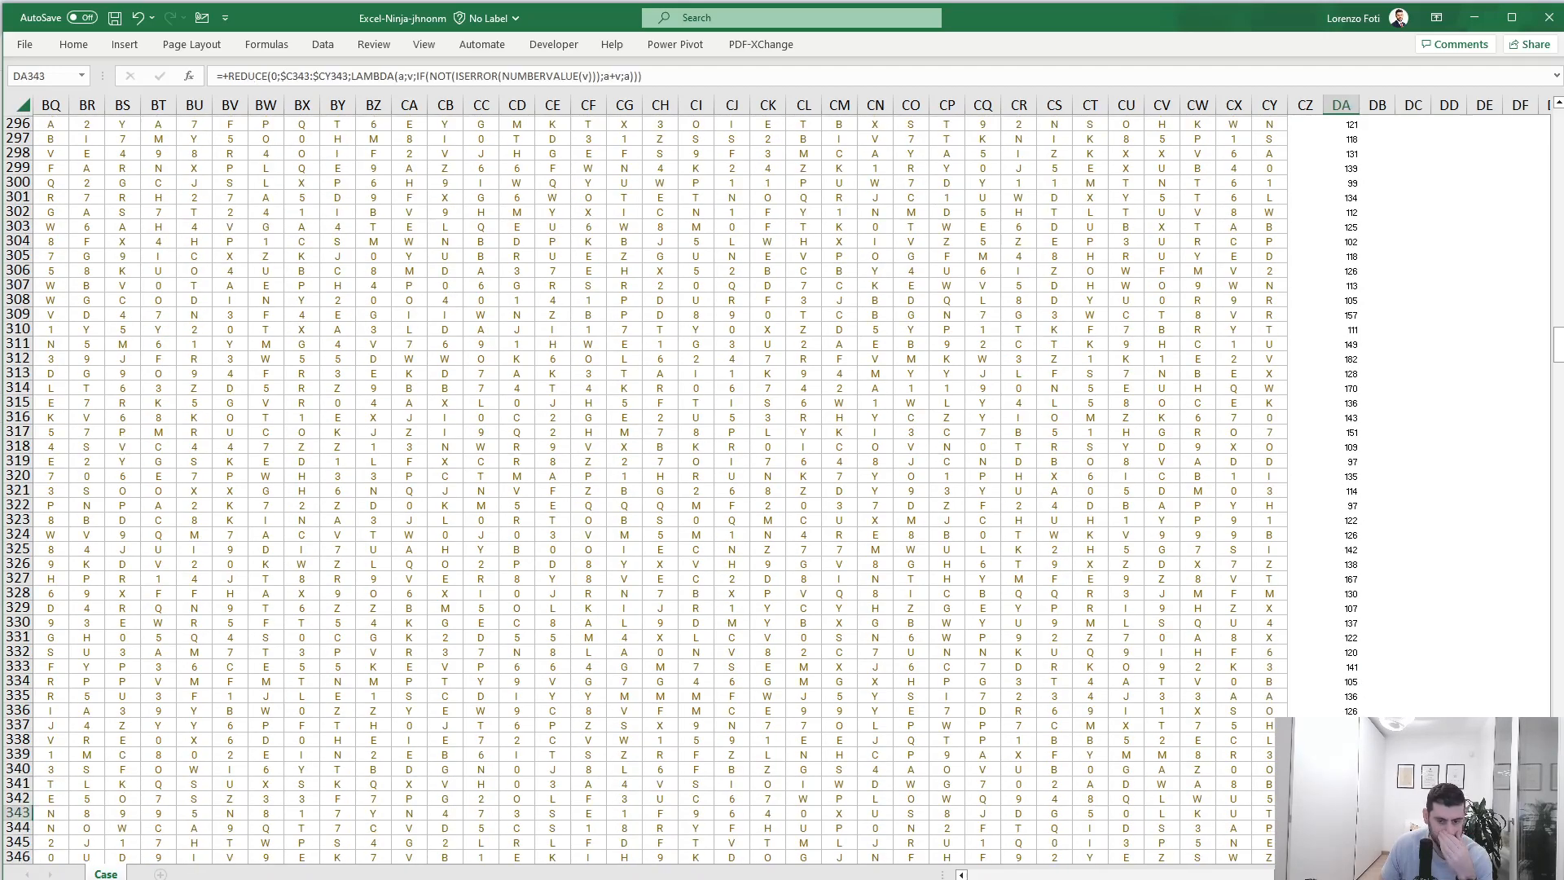
pyautogui.scroll(-11, 676, 489)
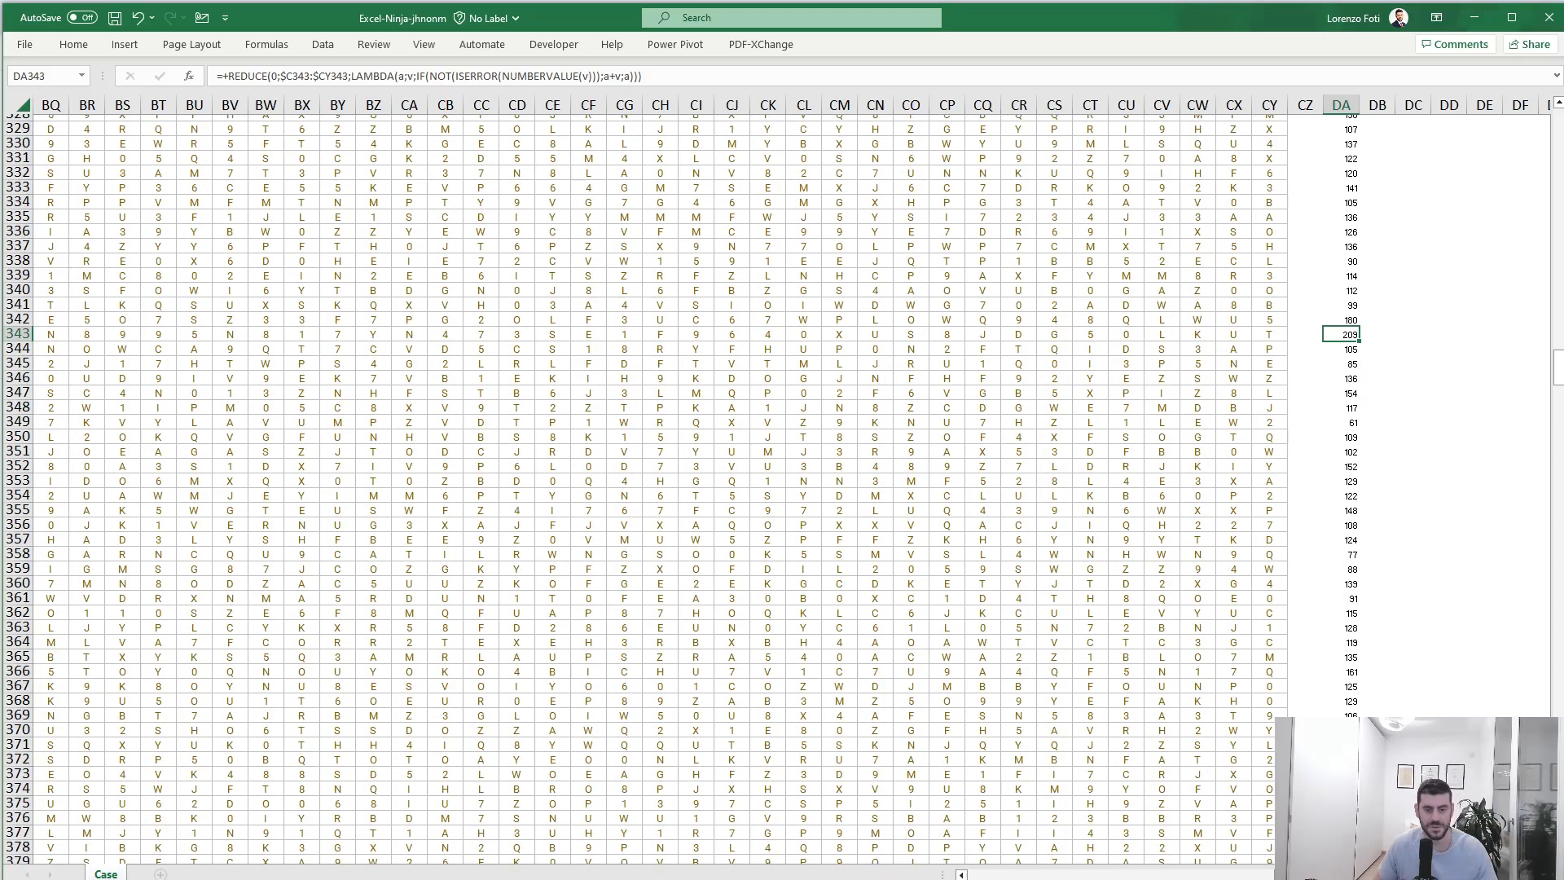
# Step: Correct the question 14 answer in P20 to 343
pyautogui.hotkey('ctrl', 'Home')
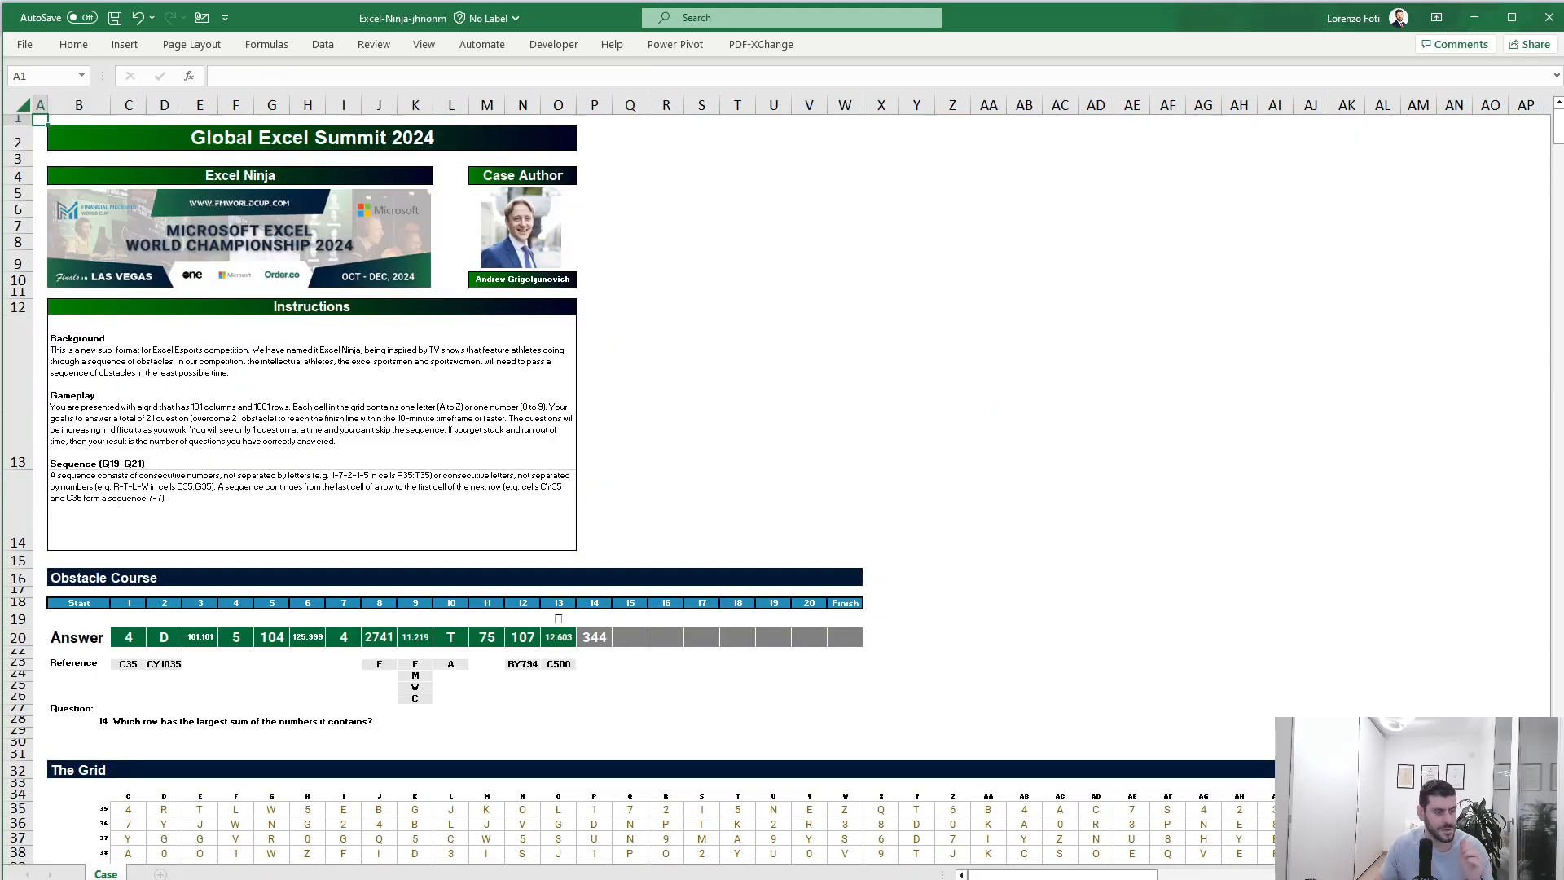
pyautogui.moveTo(1059, 874)
pyautogui.mouseDown()
pyautogui.moveTo(1108, 874)
pyautogui.moveTo(1059, 874)
pyautogui.mouseUp()
pyautogui.click(595, 636)
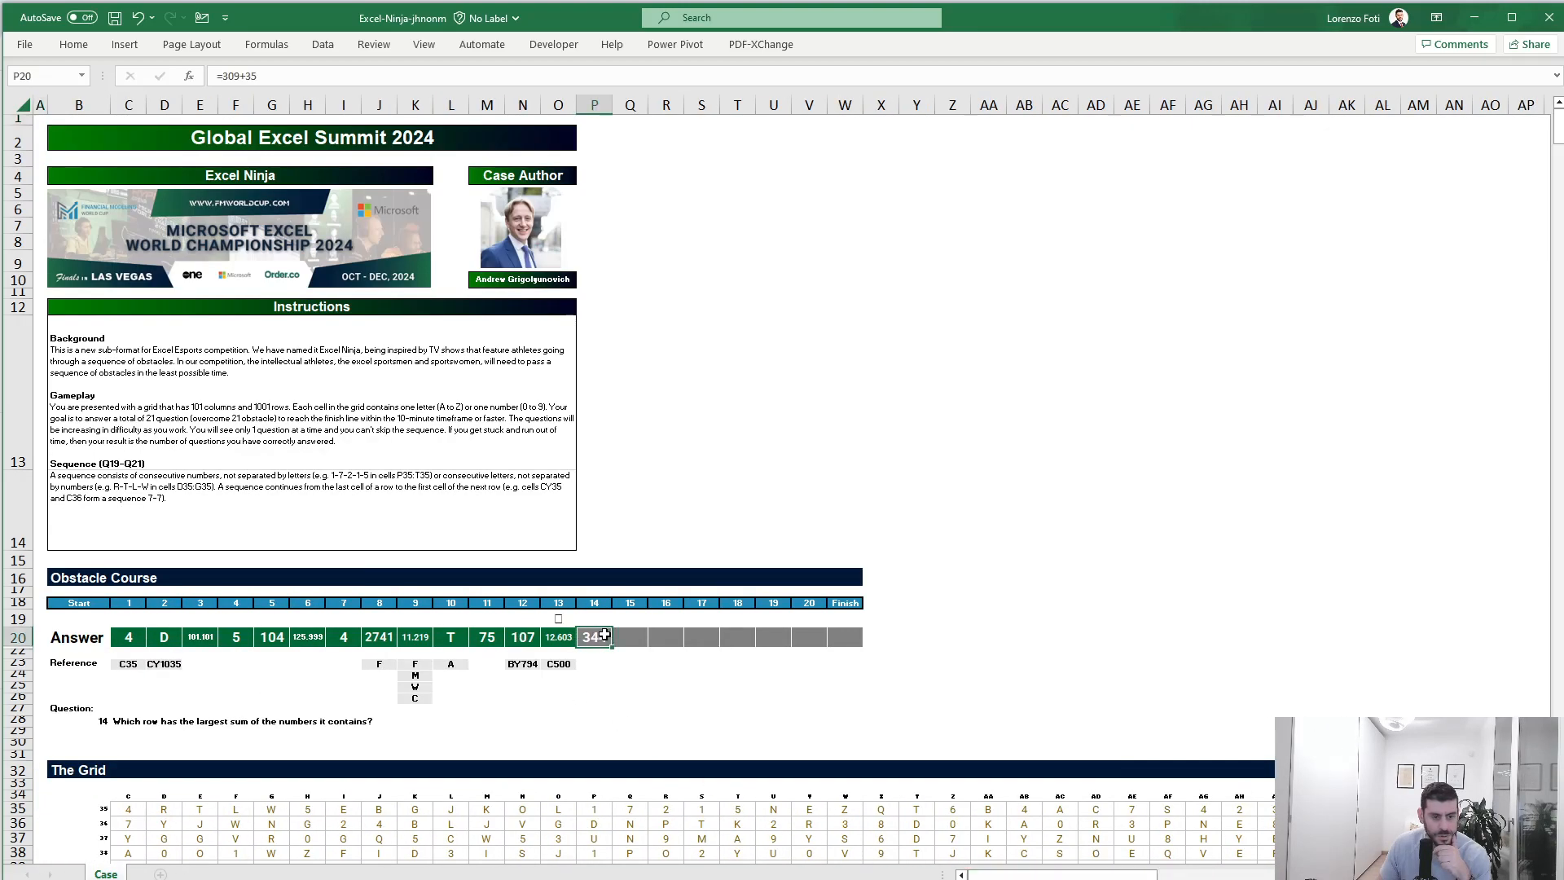
pyautogui.press('Return')
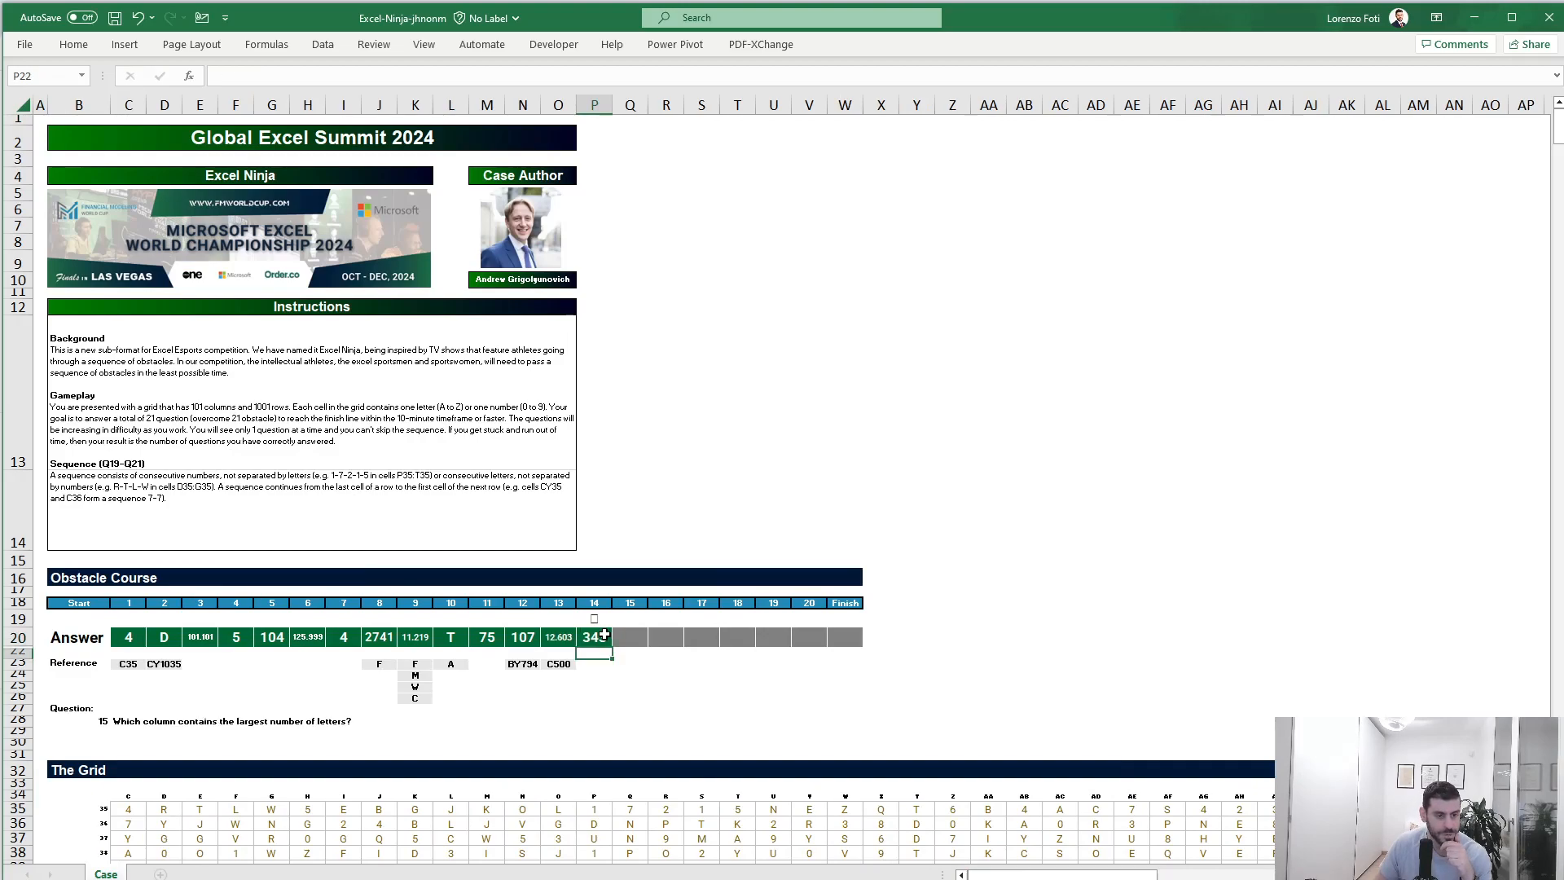
# Step: Copy the letter-counting REDUCE formula text from M20 for question 15
pyautogui.press('Up')
pyautogui.press('Right')
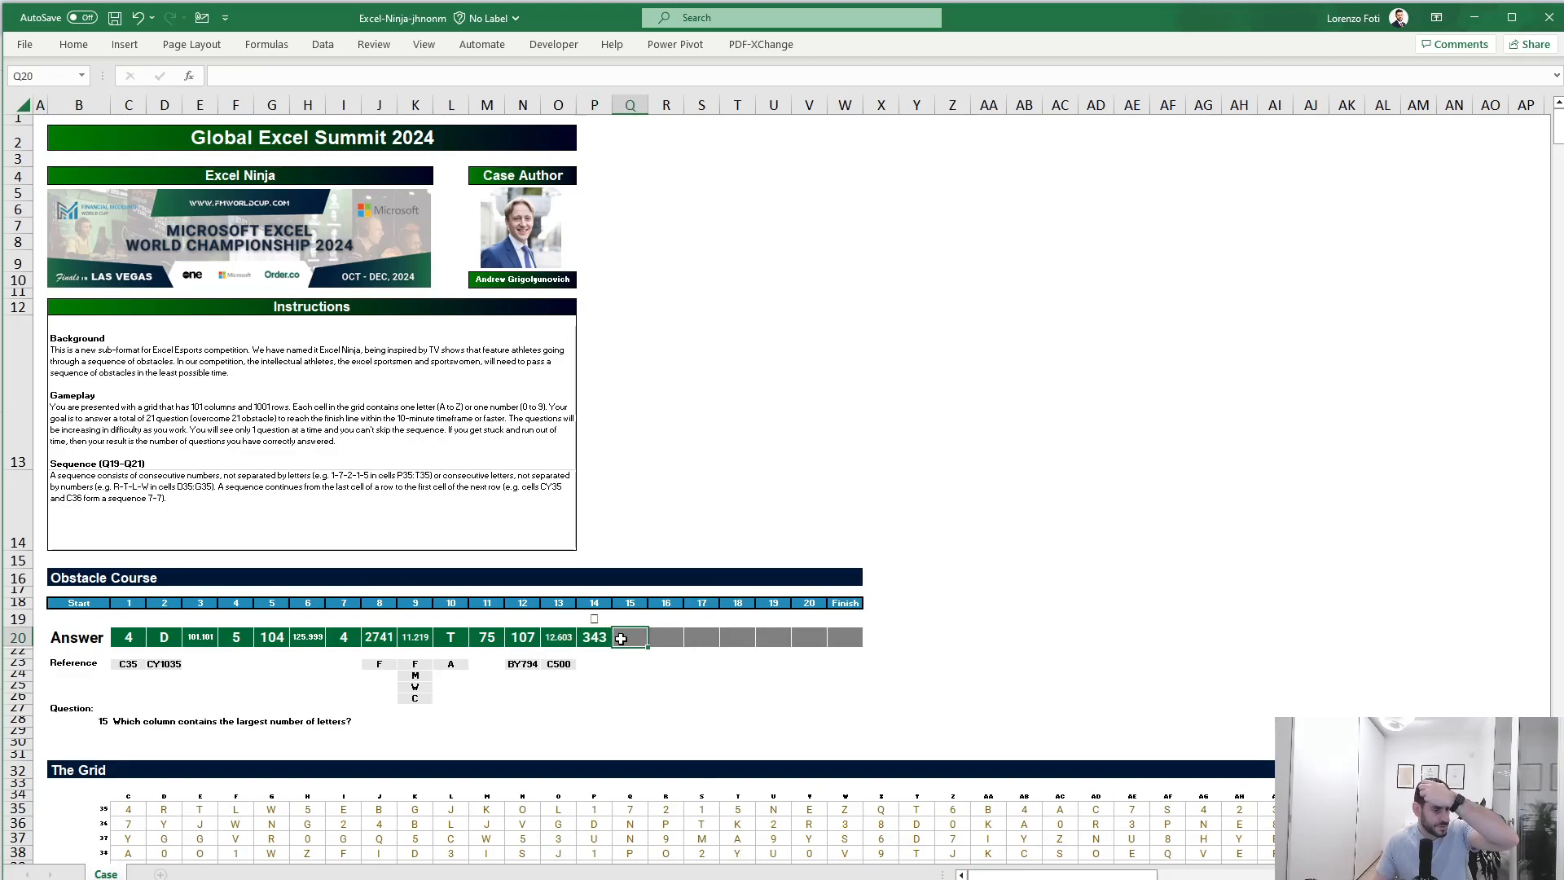
pyautogui.click(493, 631)
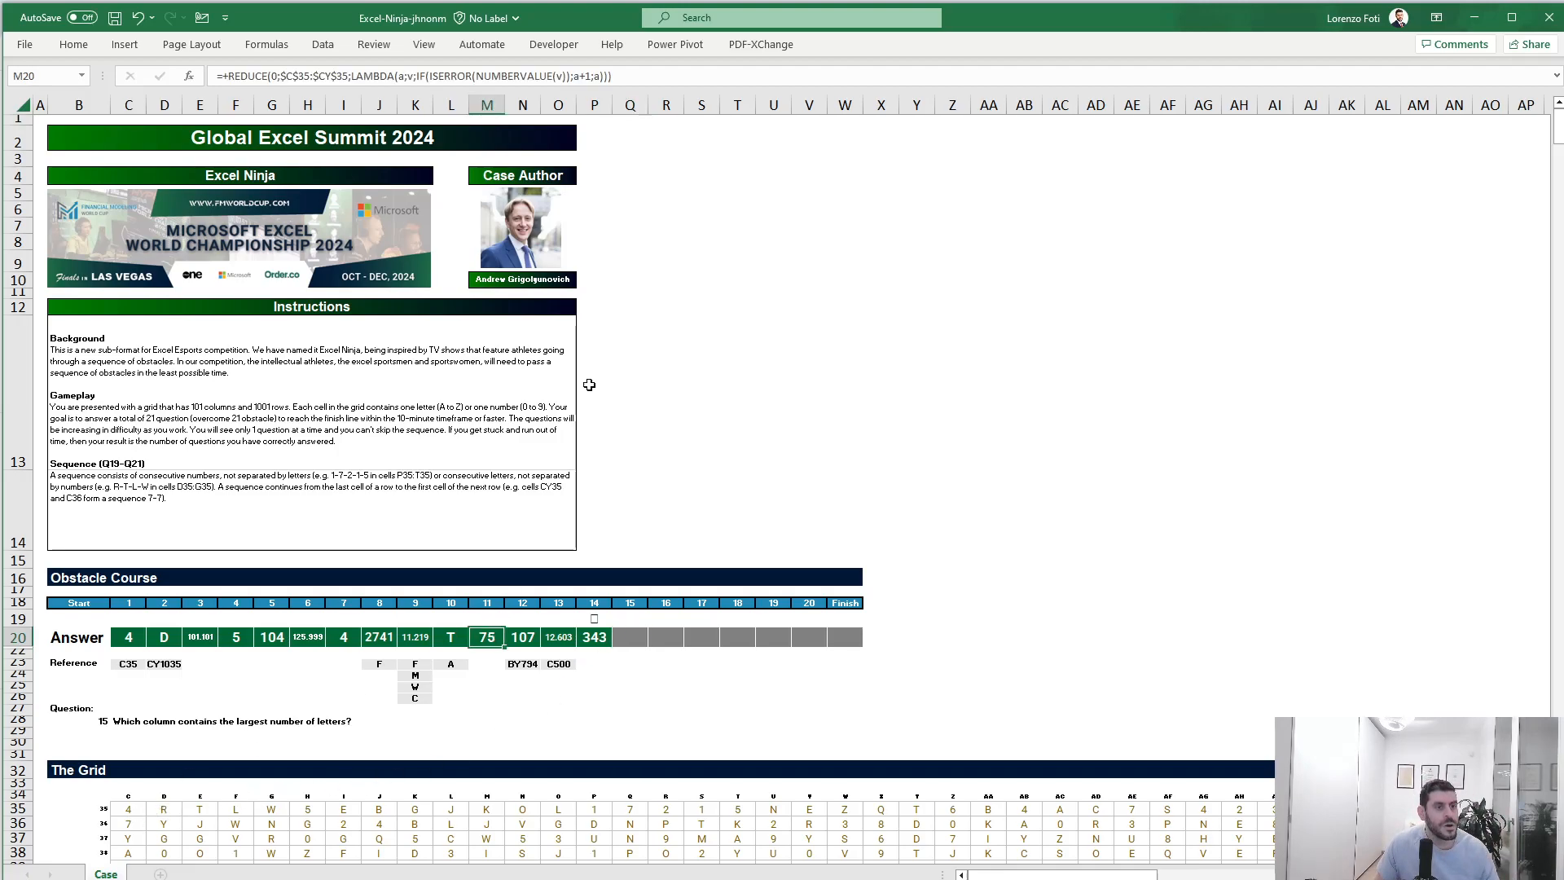
pyautogui.moveTo(613, 75); pyautogui.dragTo(230, 77)
pyautogui.hotkey('ctrl', 'c')
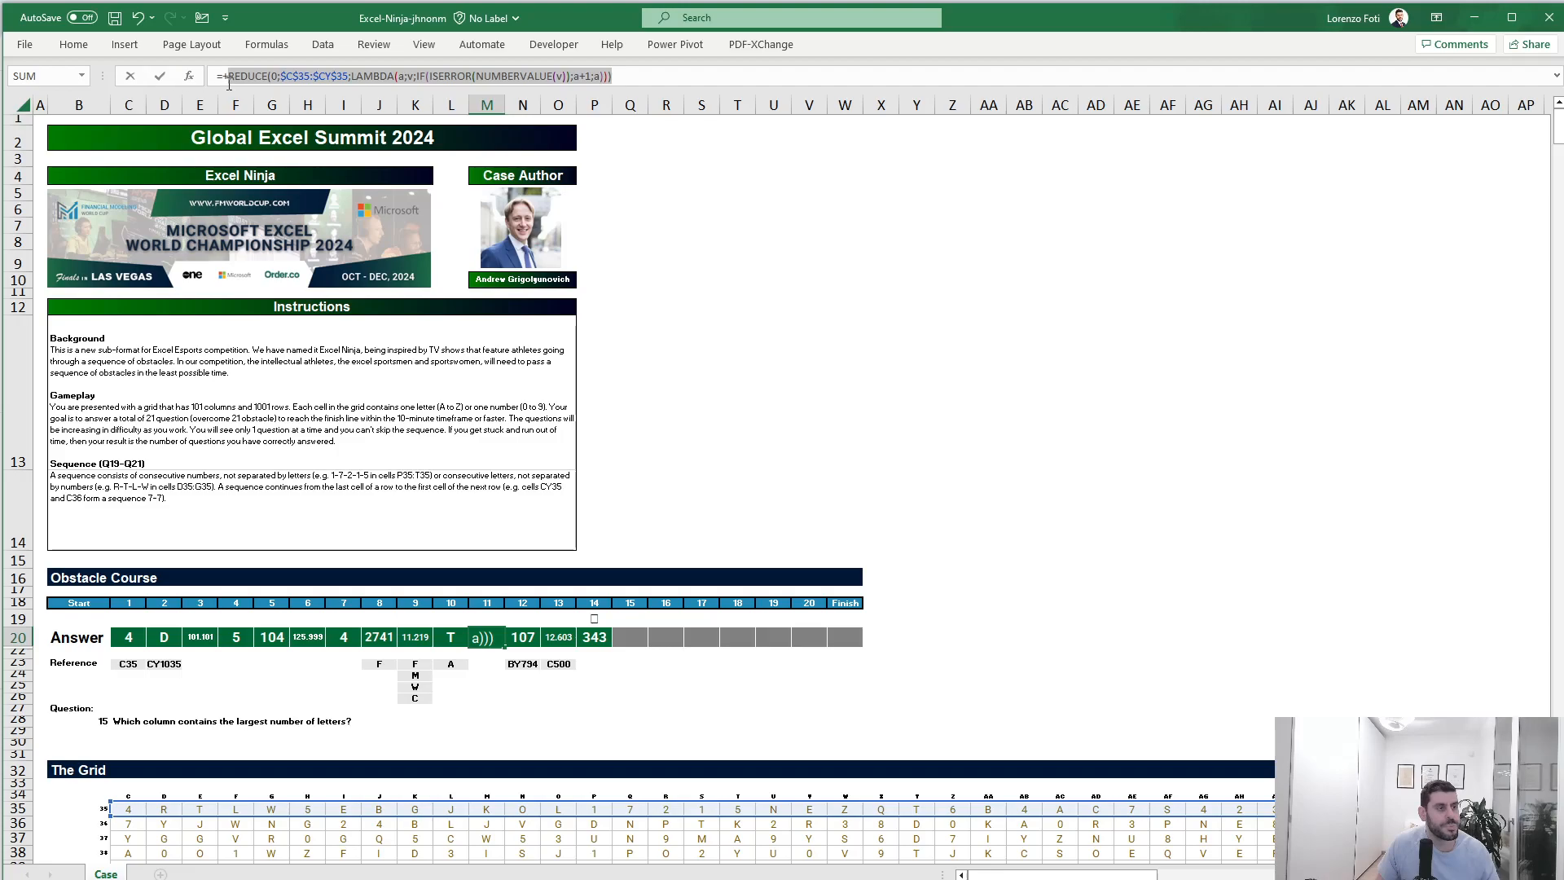
pyautogui.press('Escape')
# Step: Paste the letter-counting REDUCE formula into C1038, below the first grid column, and enter it
pyautogui.click(127, 822)
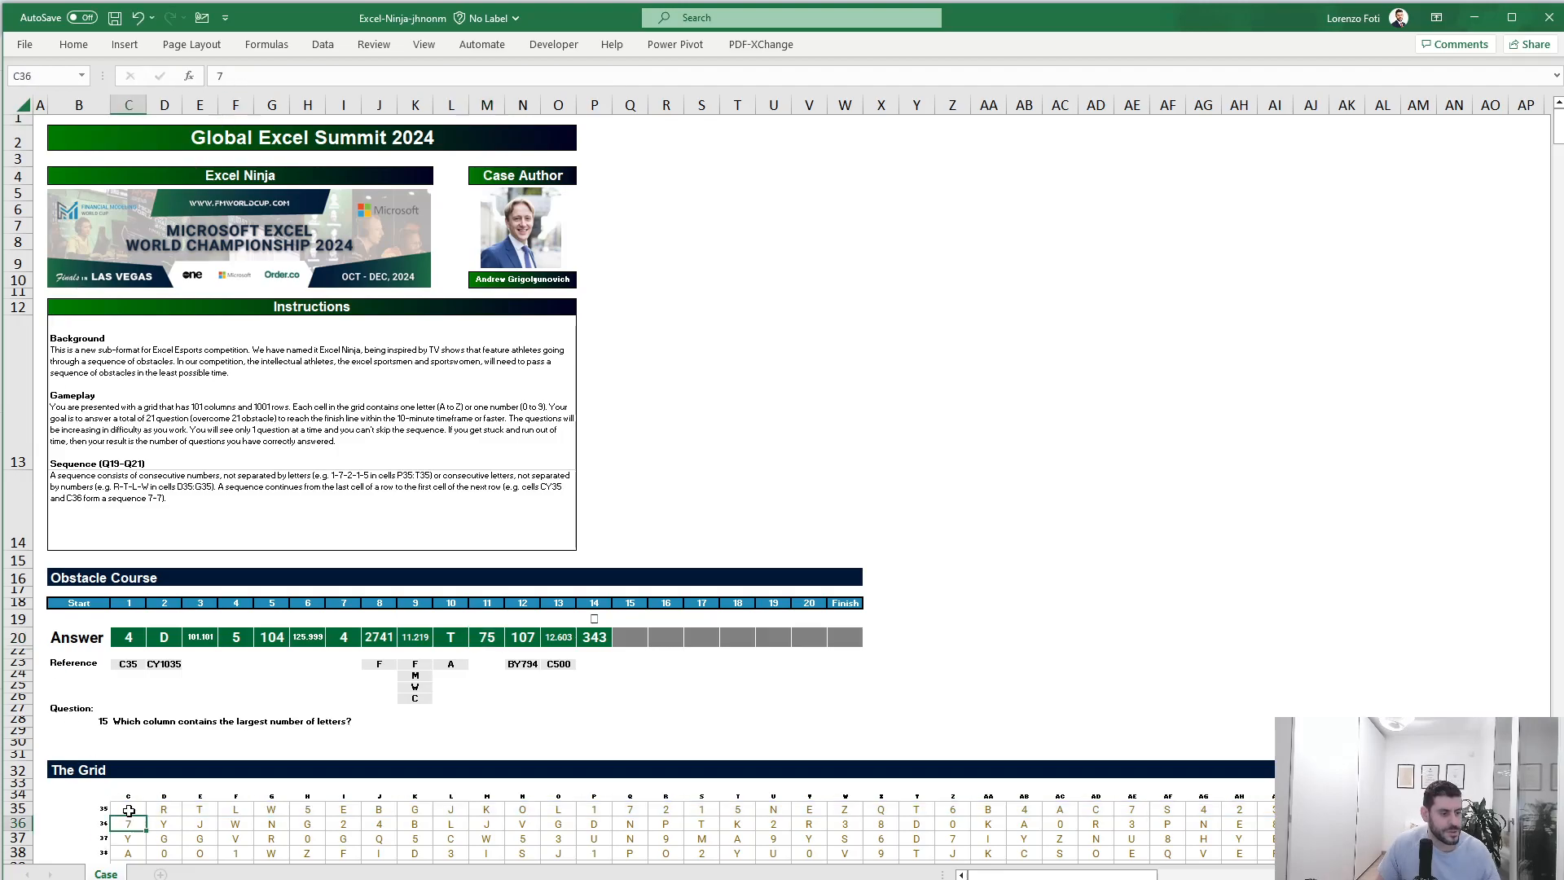
pyautogui.hotkey('ctrl', 'Down')
pyautogui.press('Down')
pyautogui.press('Down')
pyautogui.press('Down')
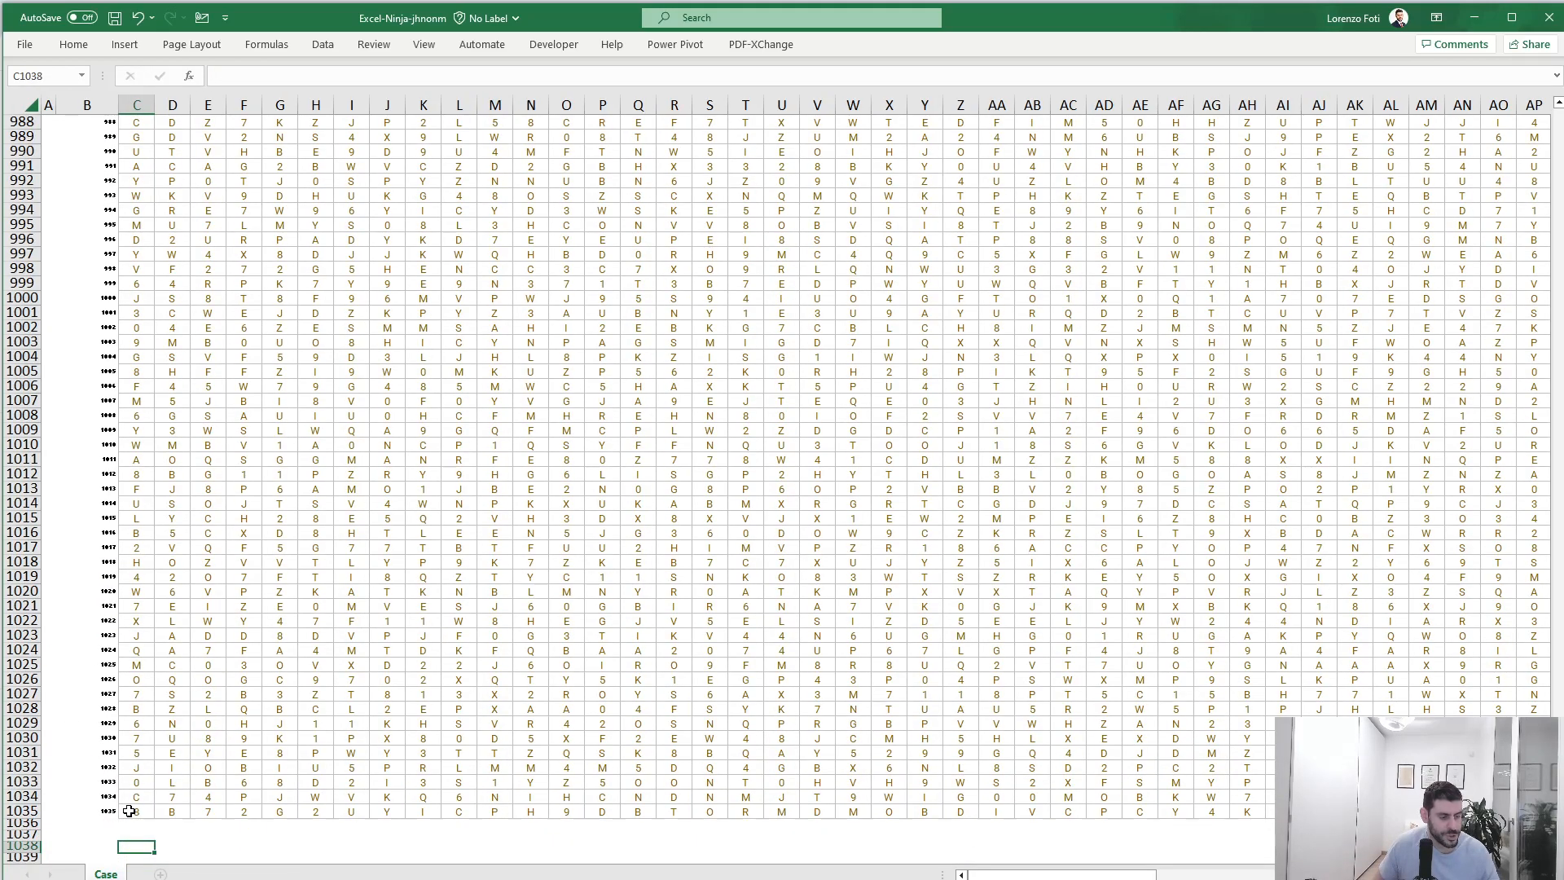
pyautogui.hotkey('ctrl', 'v')
pyautogui.press('F2')
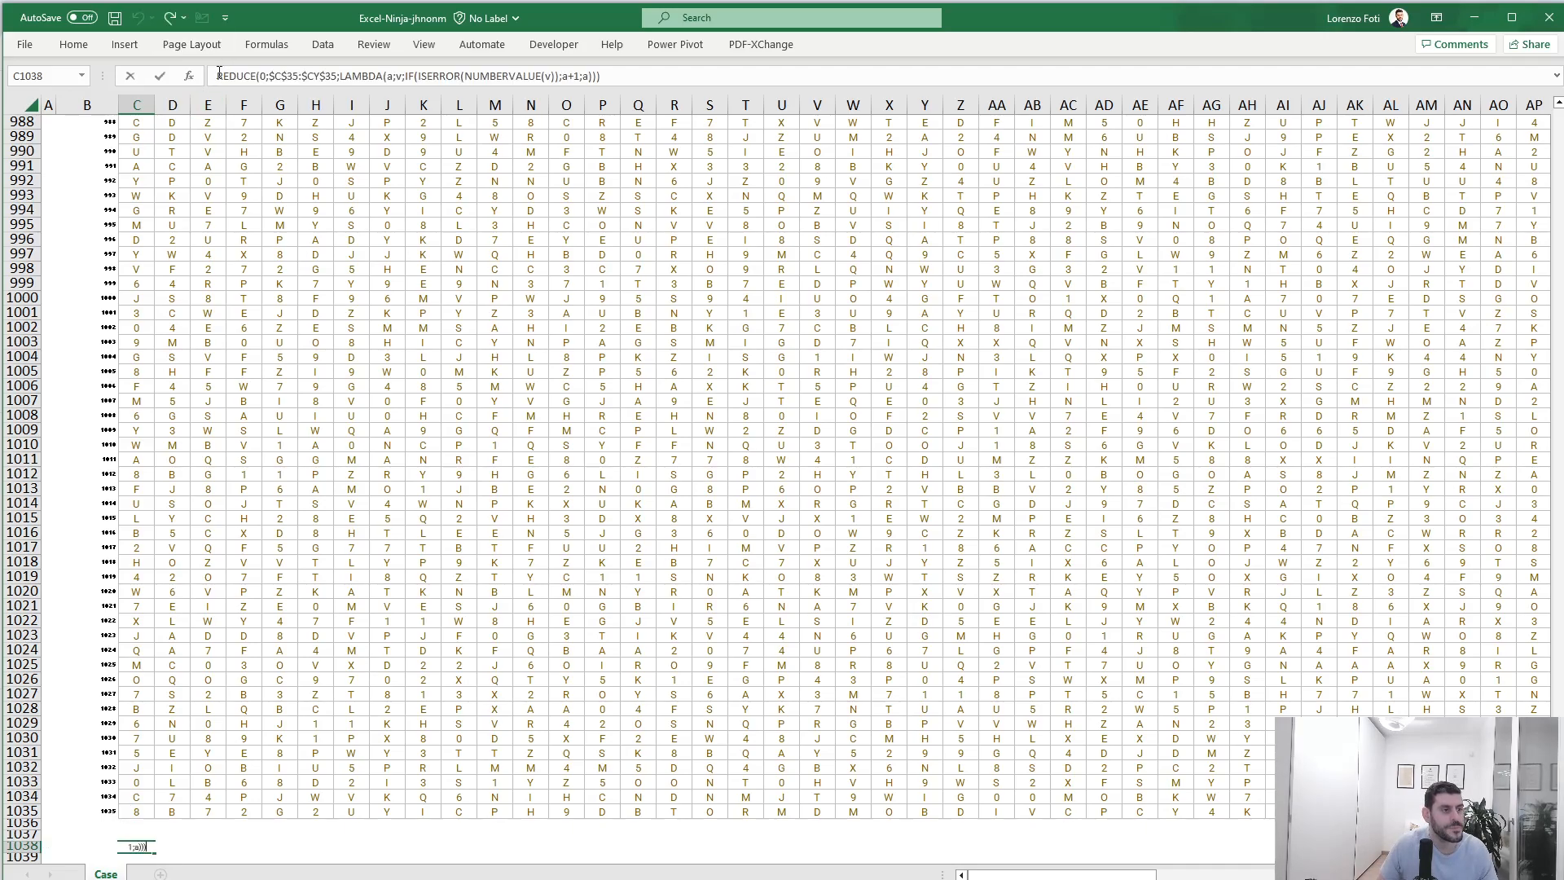
pyautogui.press('Return')
pyautogui.press('Up')
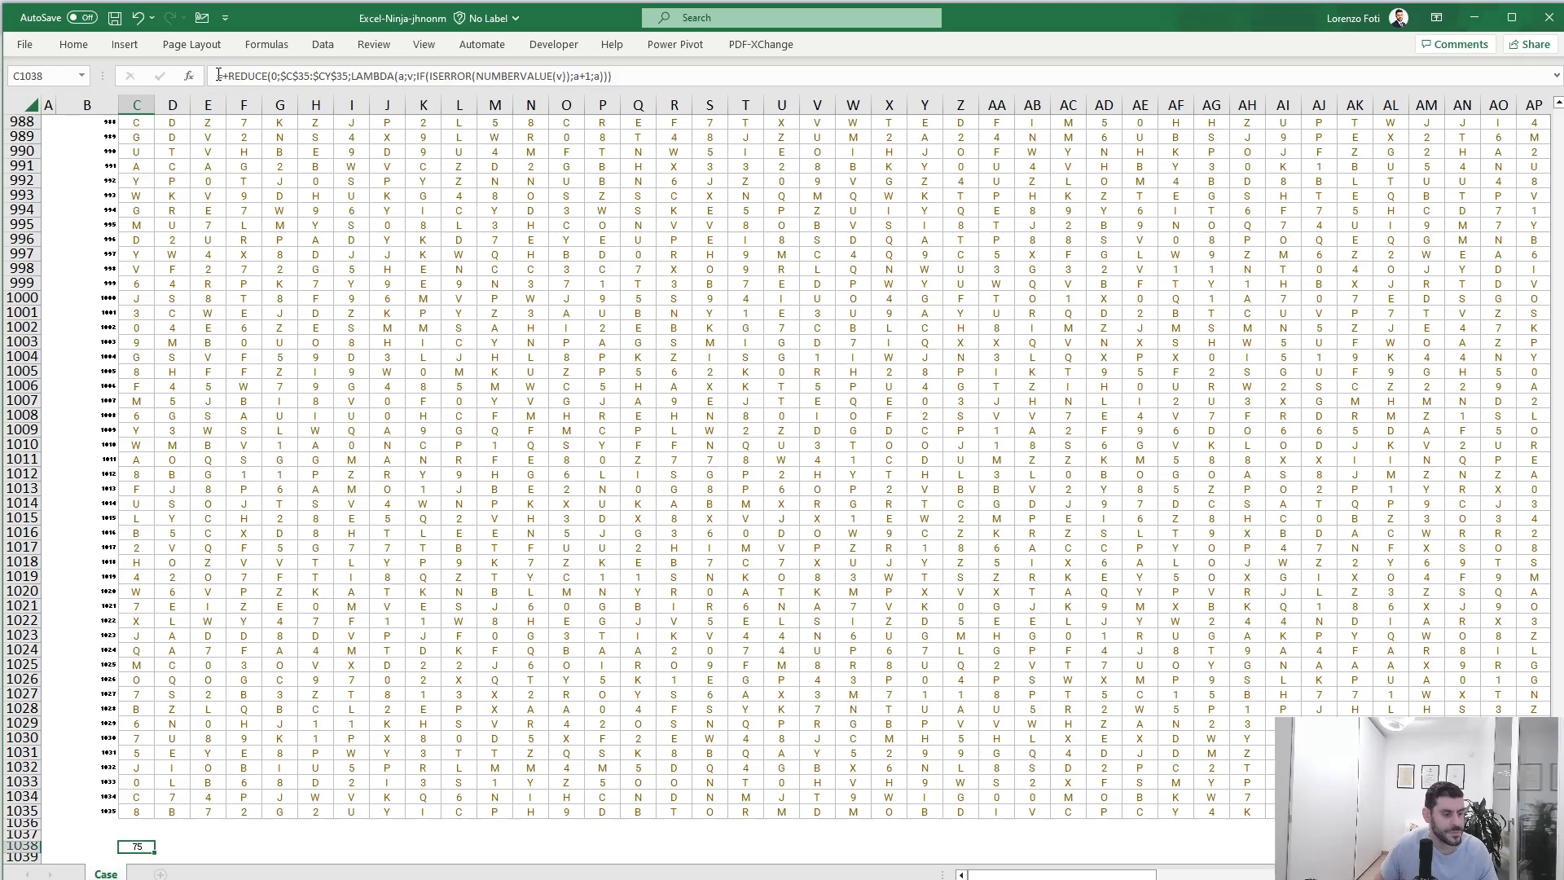
# Step: Replace the array reference in the C1038 formula with the column range C35:C1035 and enter it
pyautogui.doubleClick(302, 76)
pyautogui.click(137, 811)
pyautogui.hotkey('ctrl', 'shift', 'Up')
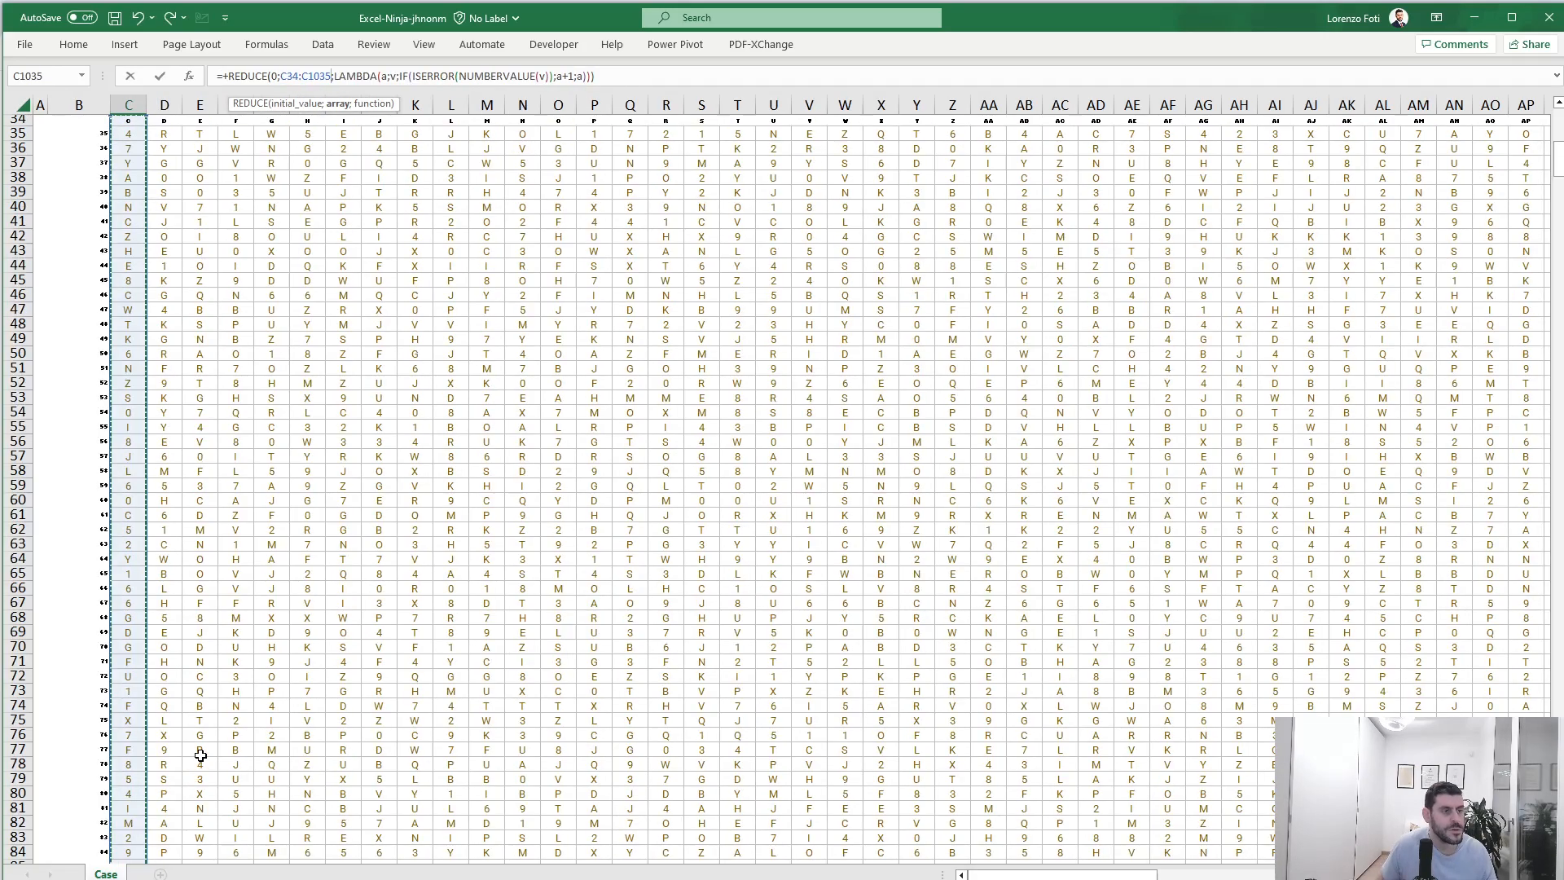
pyautogui.hotkey('ctrl', 'Return')
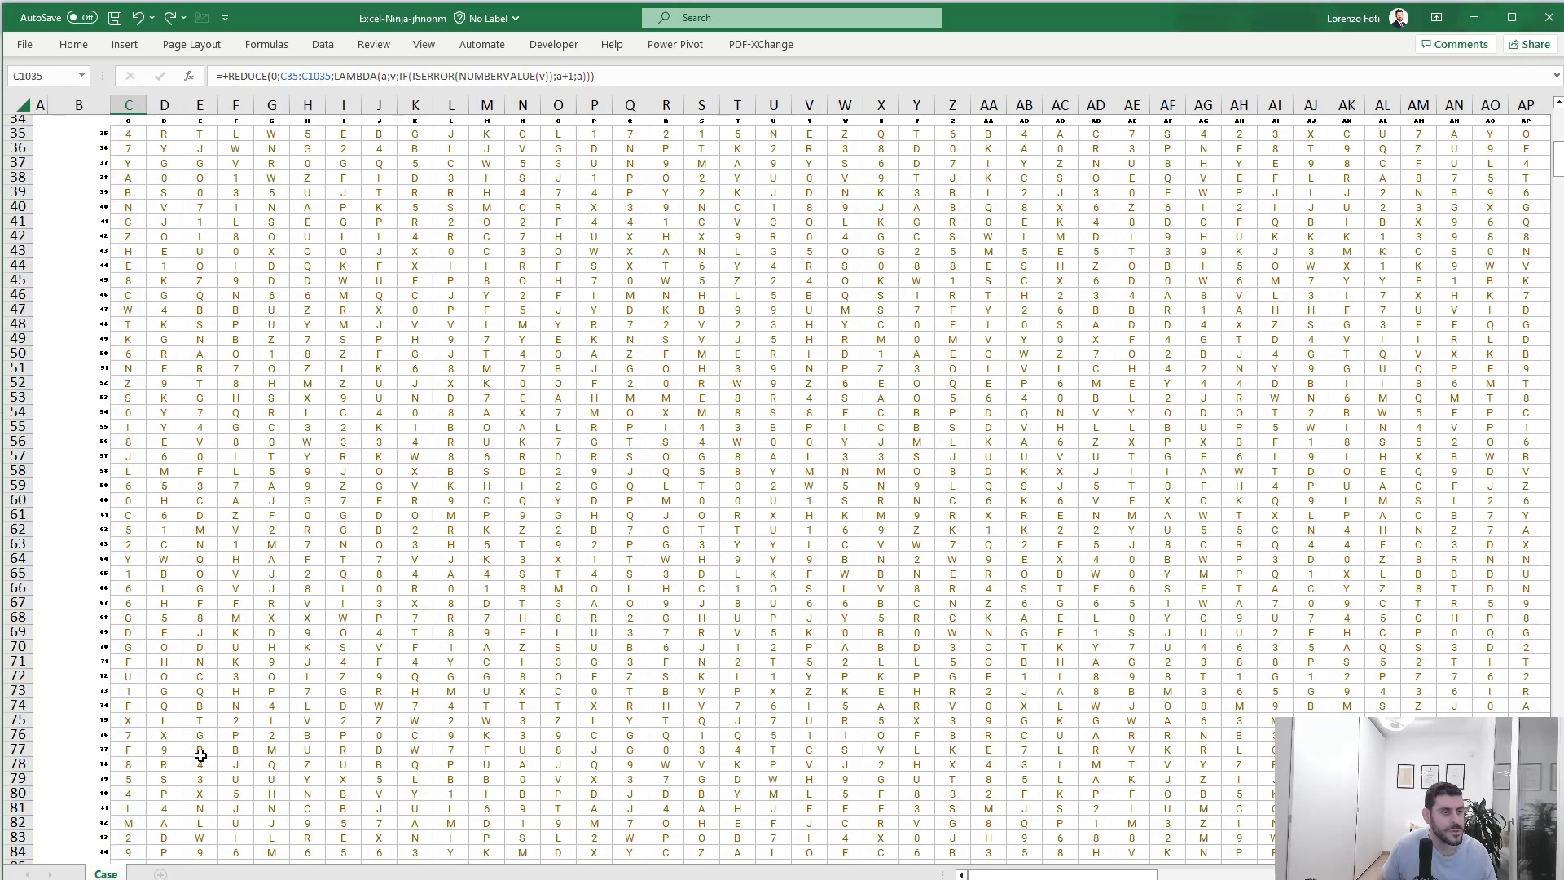
# Step: Try to paste the column letter-count formula across row 1037 as far as column CY
pyautogui.press('Up')
pyautogui.press('Up')
pyautogui.press('Up')
pyautogui.hotkey('ctrl', 'Right')
pyautogui.press('Down')
pyautogui.press('Down')
pyautogui.hotkey('ctrl', 'shift', 'Left')
pyautogui.hotkey('ctrl', 'v')
pyautogui.hotkey('ctrl', 'z')
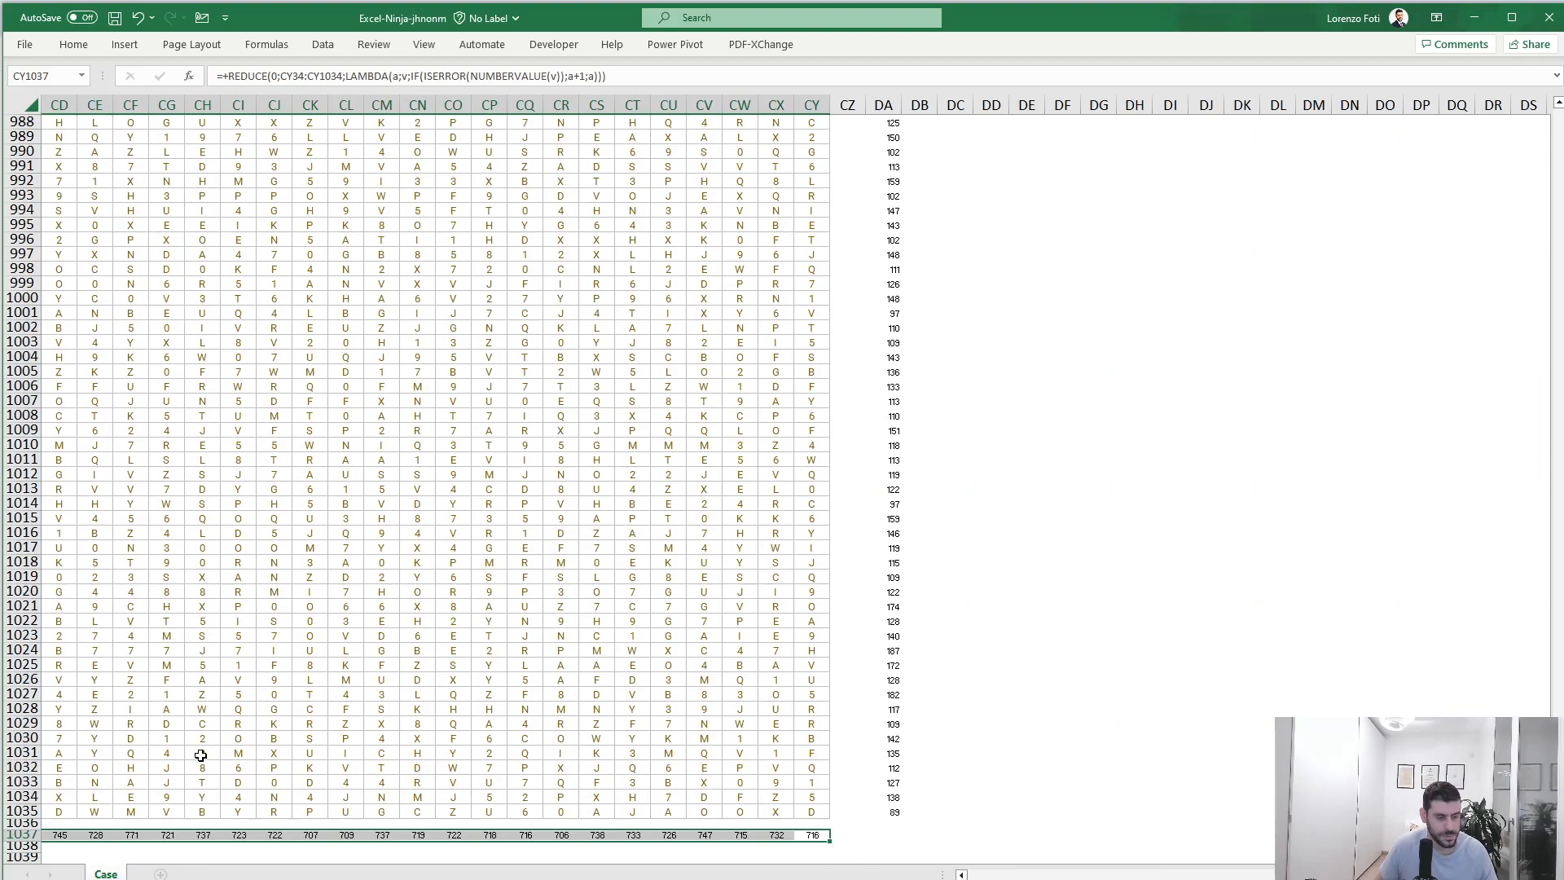
# Step: Paste the letter-count formula across row 1038 through column CY and check the references in CX1038
pyautogui.press('Down')
pyautogui.hotkey('ctrl', 'shift', 'Left')
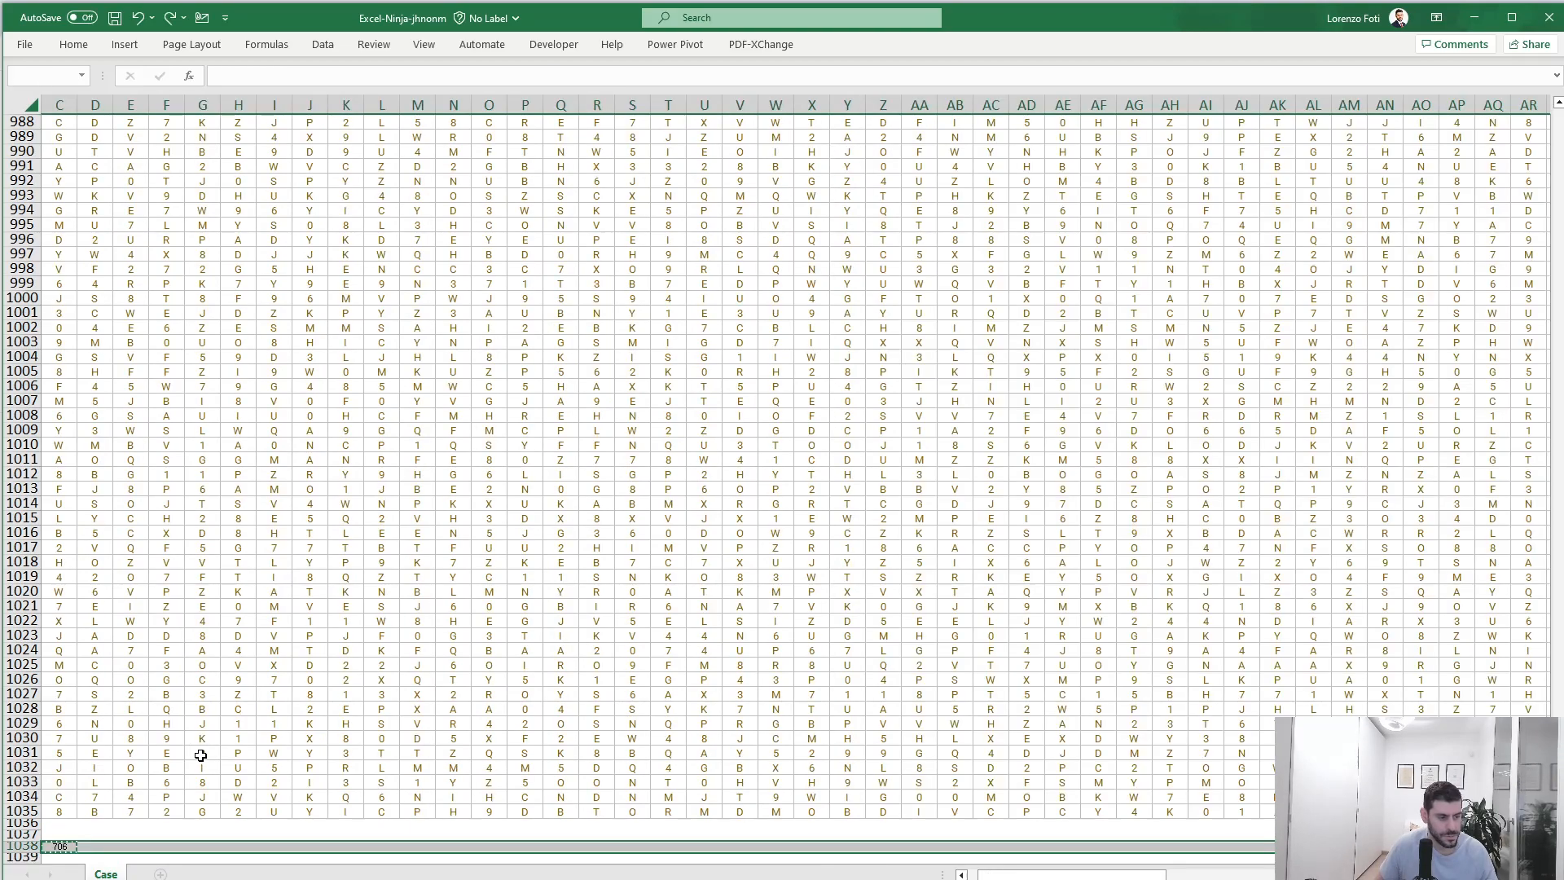
pyautogui.hotkey('ctrl', 'v')
pyautogui.press('Left')
pyautogui.press('F2')
pyautogui.press('Escape')
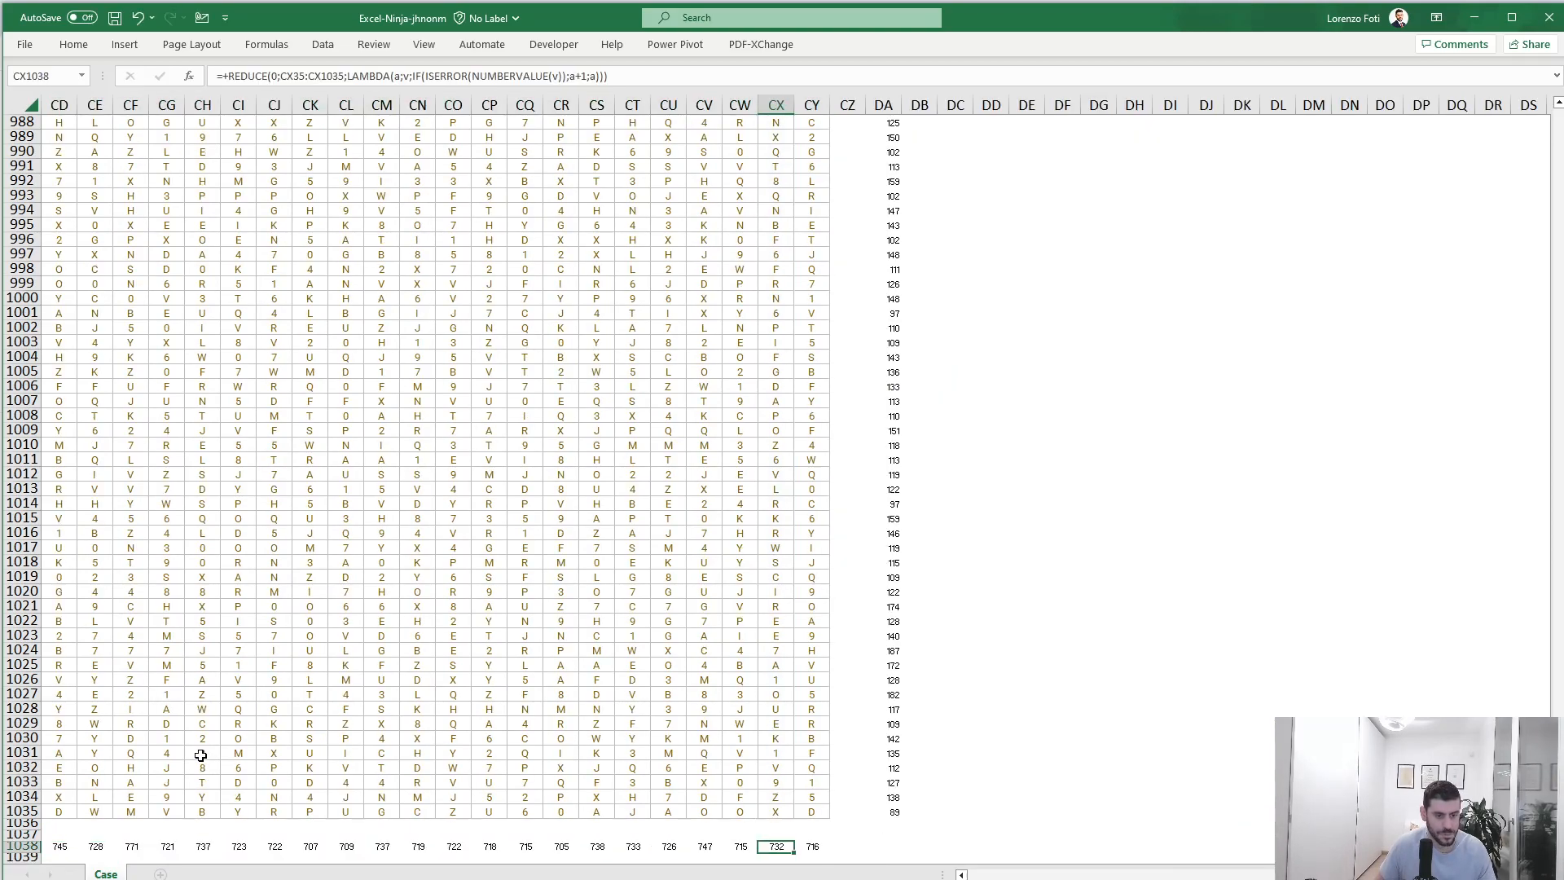
# Step: Enter a MAX formula in C1040 over the letter counts in row 1038, columns C to CY
pyautogui.press('Home')
pyautogui.hotkey('ctrl', 'Right')
pyautogui.press('Down')
pyautogui.press('Down')
pyautogui.write('+max')
pyautogui.press('Tab')
pyautogui.press('Up')
pyautogui.press('Up')
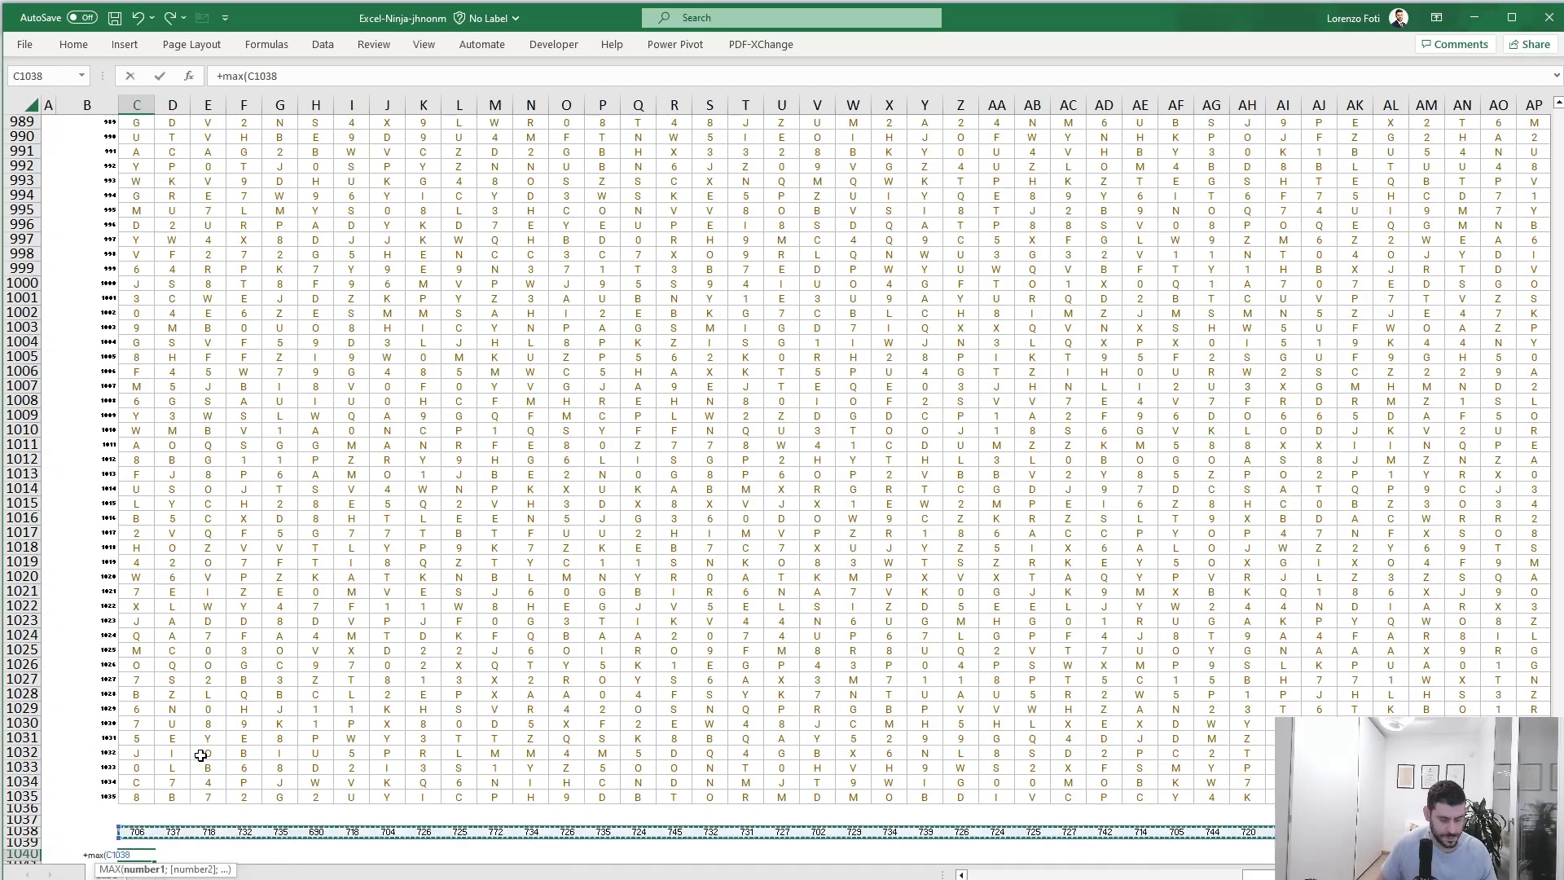
pyautogui.hotkey('ctrl', 'shift', 'Right')
pyautogui.press('Return')
# Step: Enter a MATCH formula in C1041 finding the C1040 maximum within C1038:CY1038 with an exact match (0)
pyautogui.write('+')
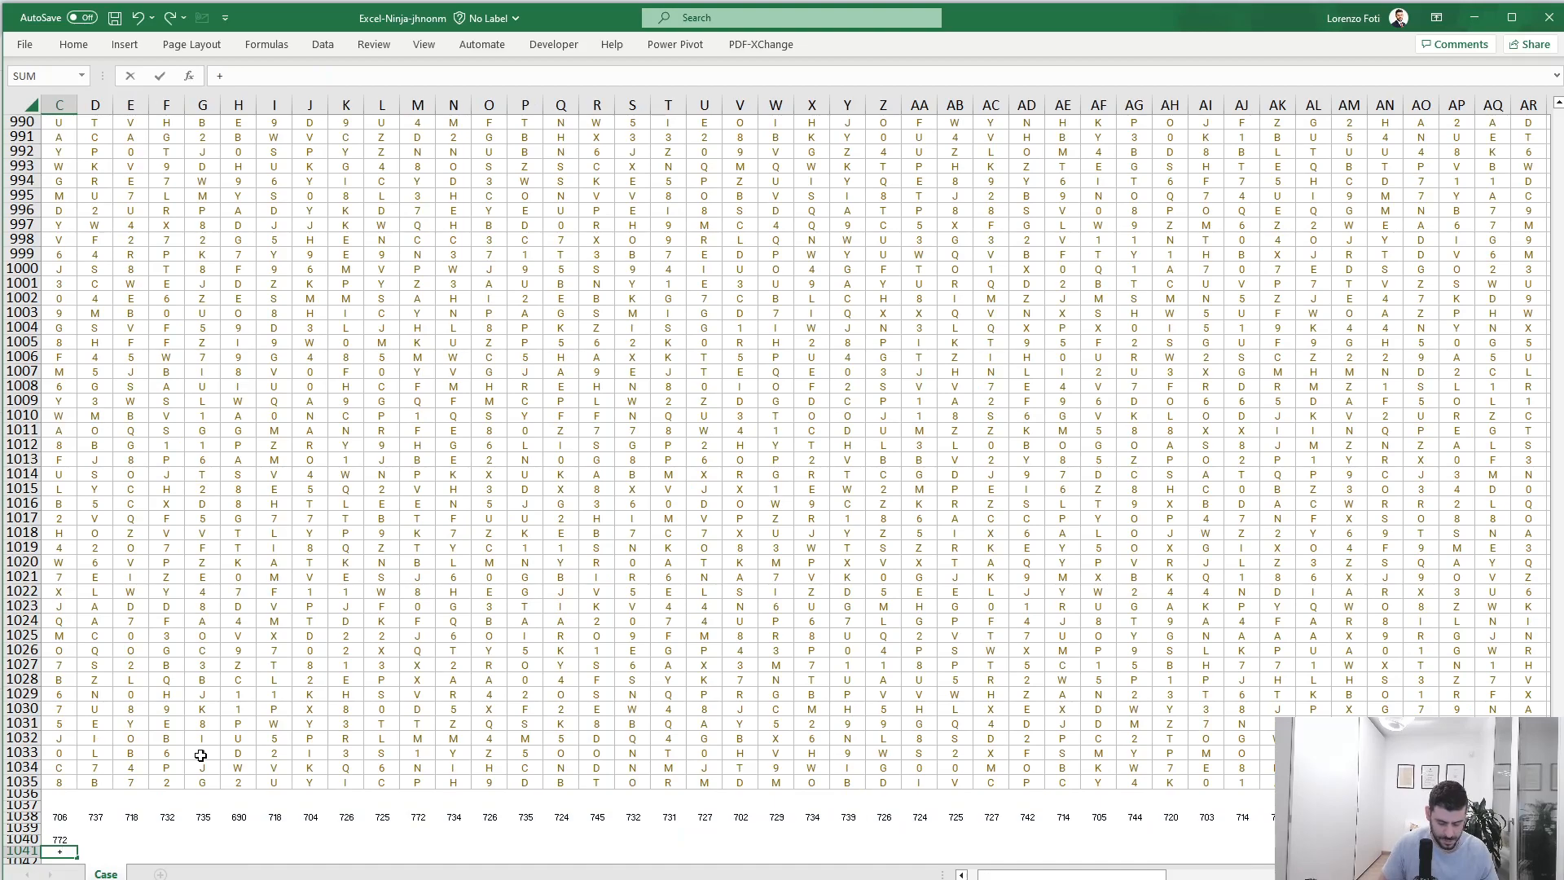
pyautogui.write('match(')
pyautogui.press('Up')
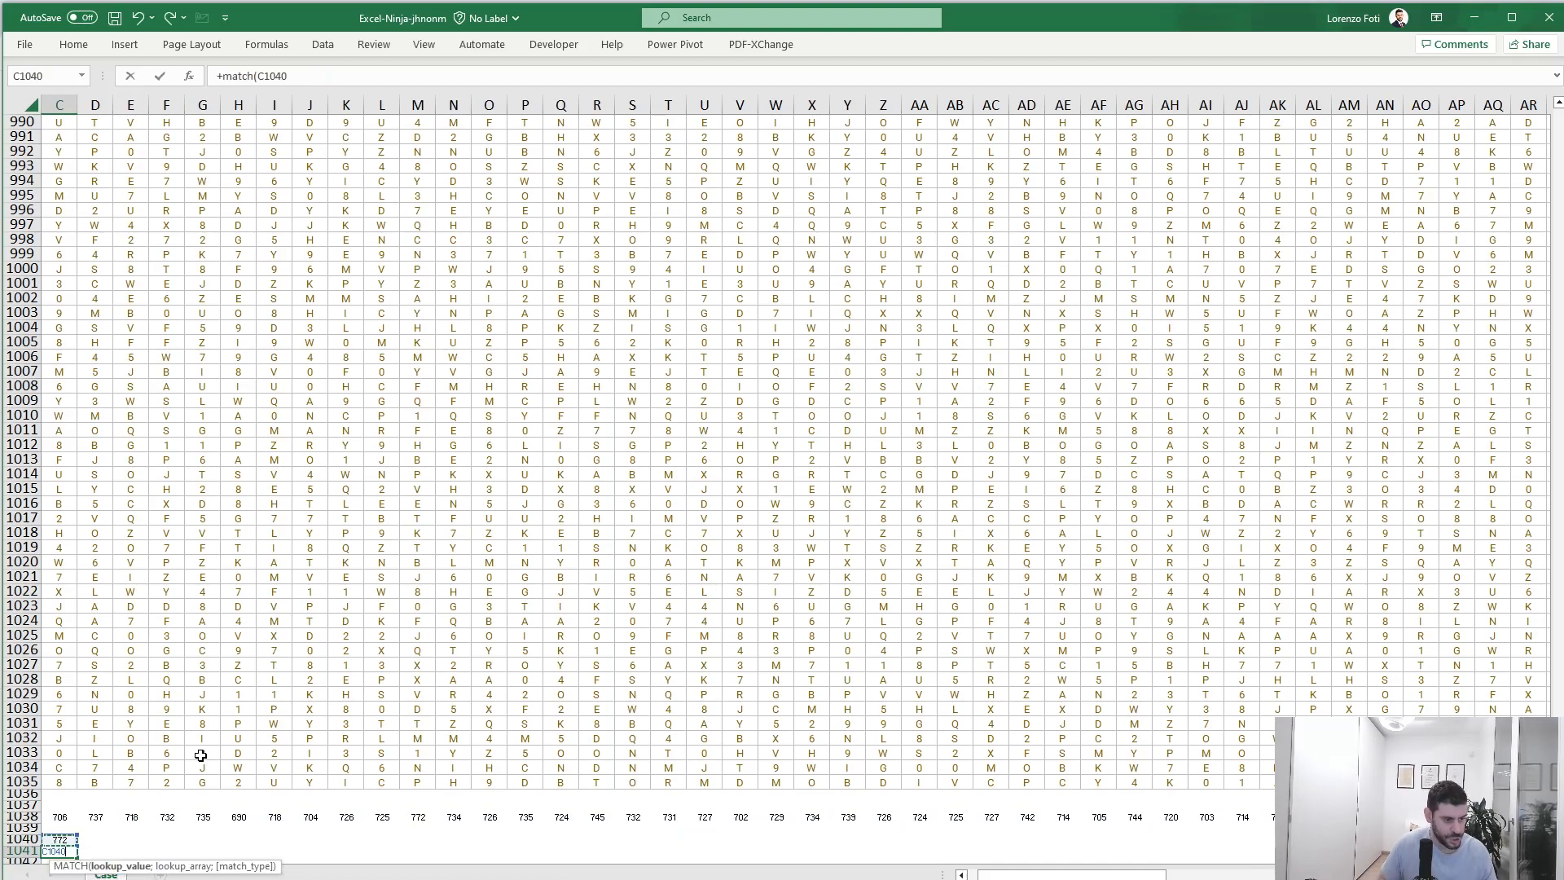
pyautogui.write(';')
pyautogui.press('Up')
pyautogui.press('Up')
pyautogui.press('Up')
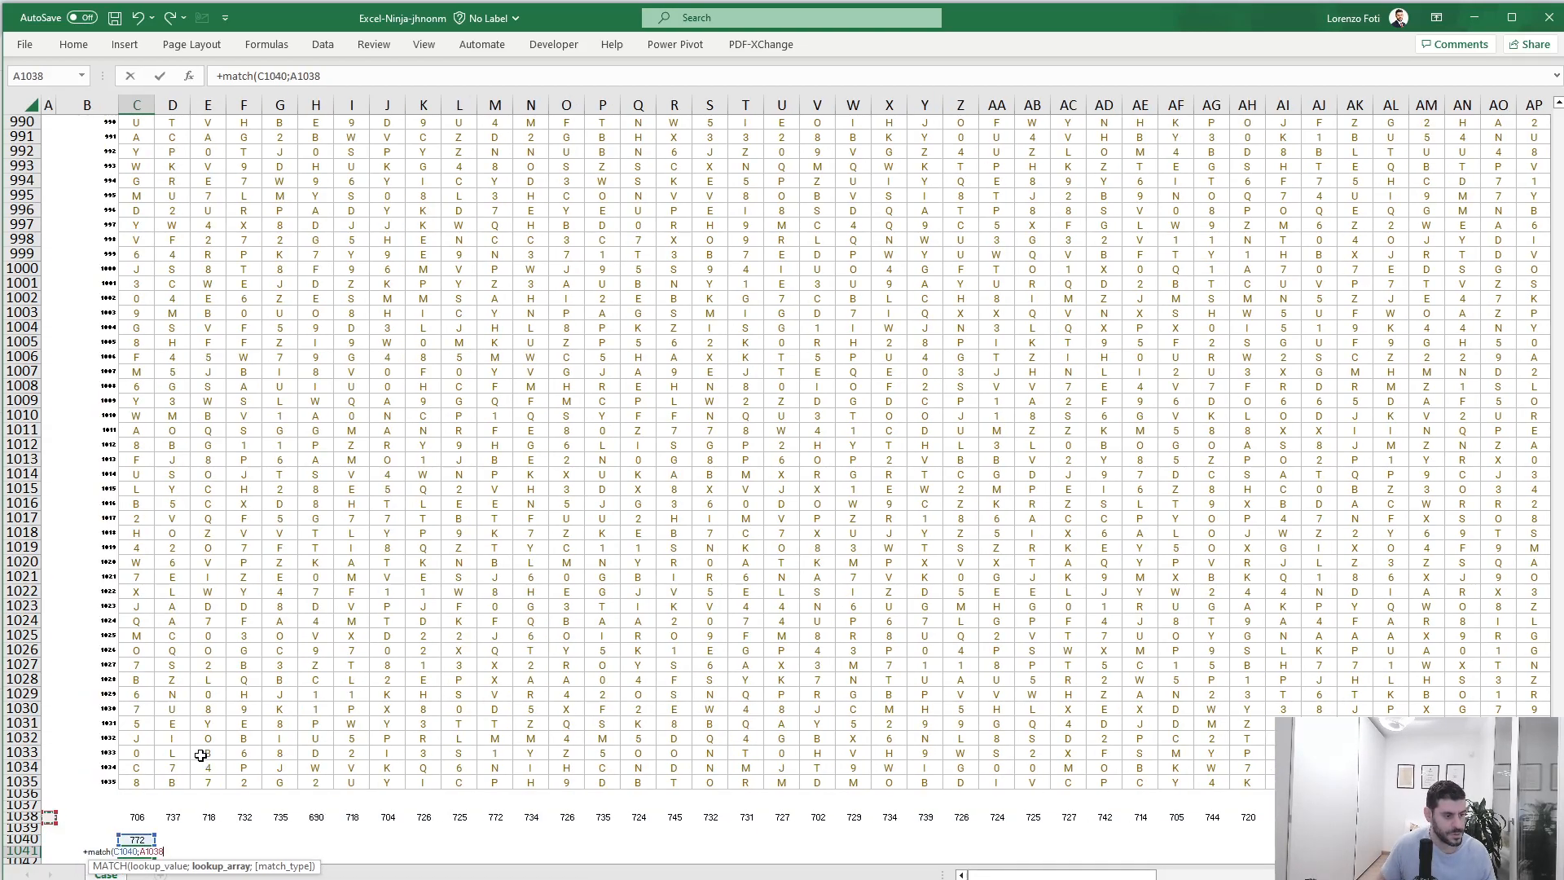
pyautogui.hotkey('ctrl', 'shift', 'Right')
pyautogui.press('Return')
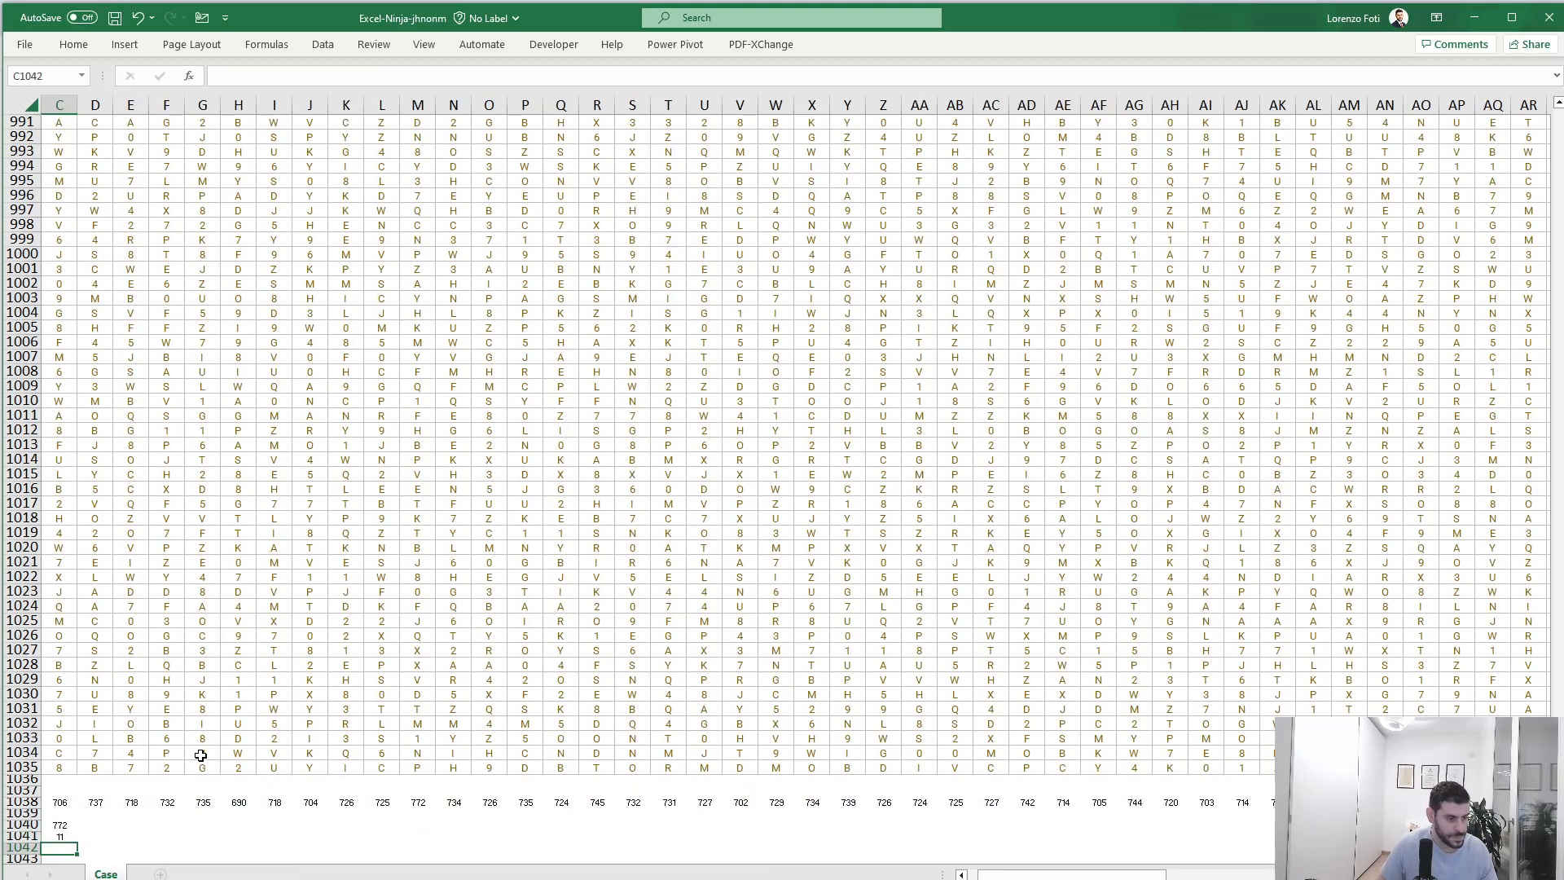
# Step: Check the MATCH formula in C1041 and locate the matched column among the letter counts in row 1038
pyautogui.press('Home')
pyautogui.press('Right')
pyautogui.press('Right')
pyautogui.press('Up')
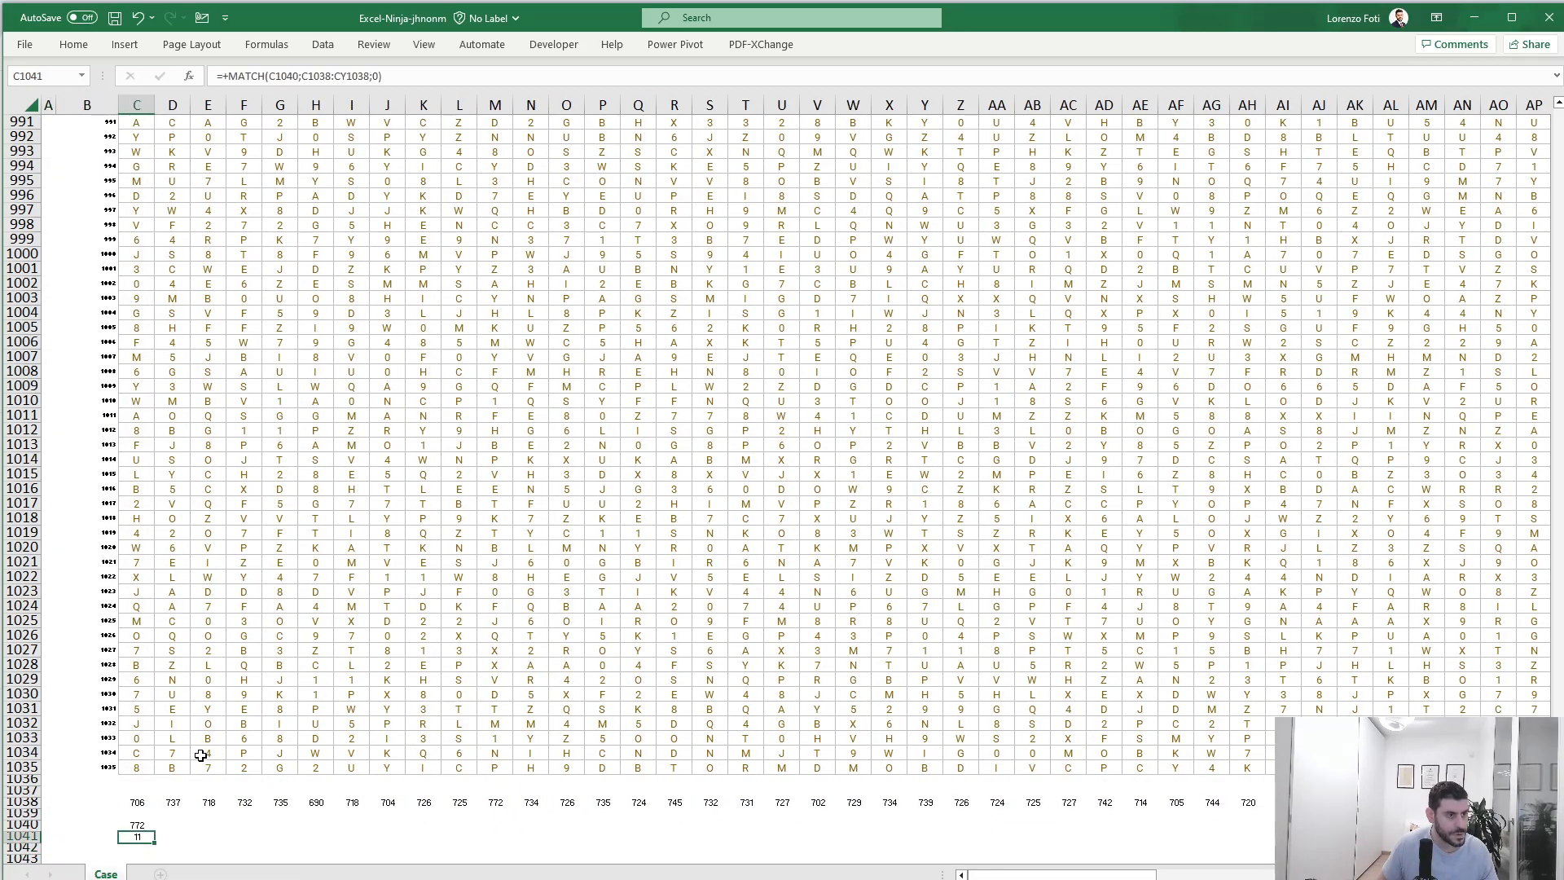
pyautogui.press('Up')
pyautogui.press('Up')
pyautogui.press('Up')
pyautogui.press('Right')
pyautogui.press('Right')
pyautogui.press('Right')
pyautogui.press('Right')
pyautogui.press('Right')
pyautogui.press('Right')
pyautogui.press('Right')
pyautogui.press('Right')
pyautogui.press('Right')
pyautogui.press('Right')
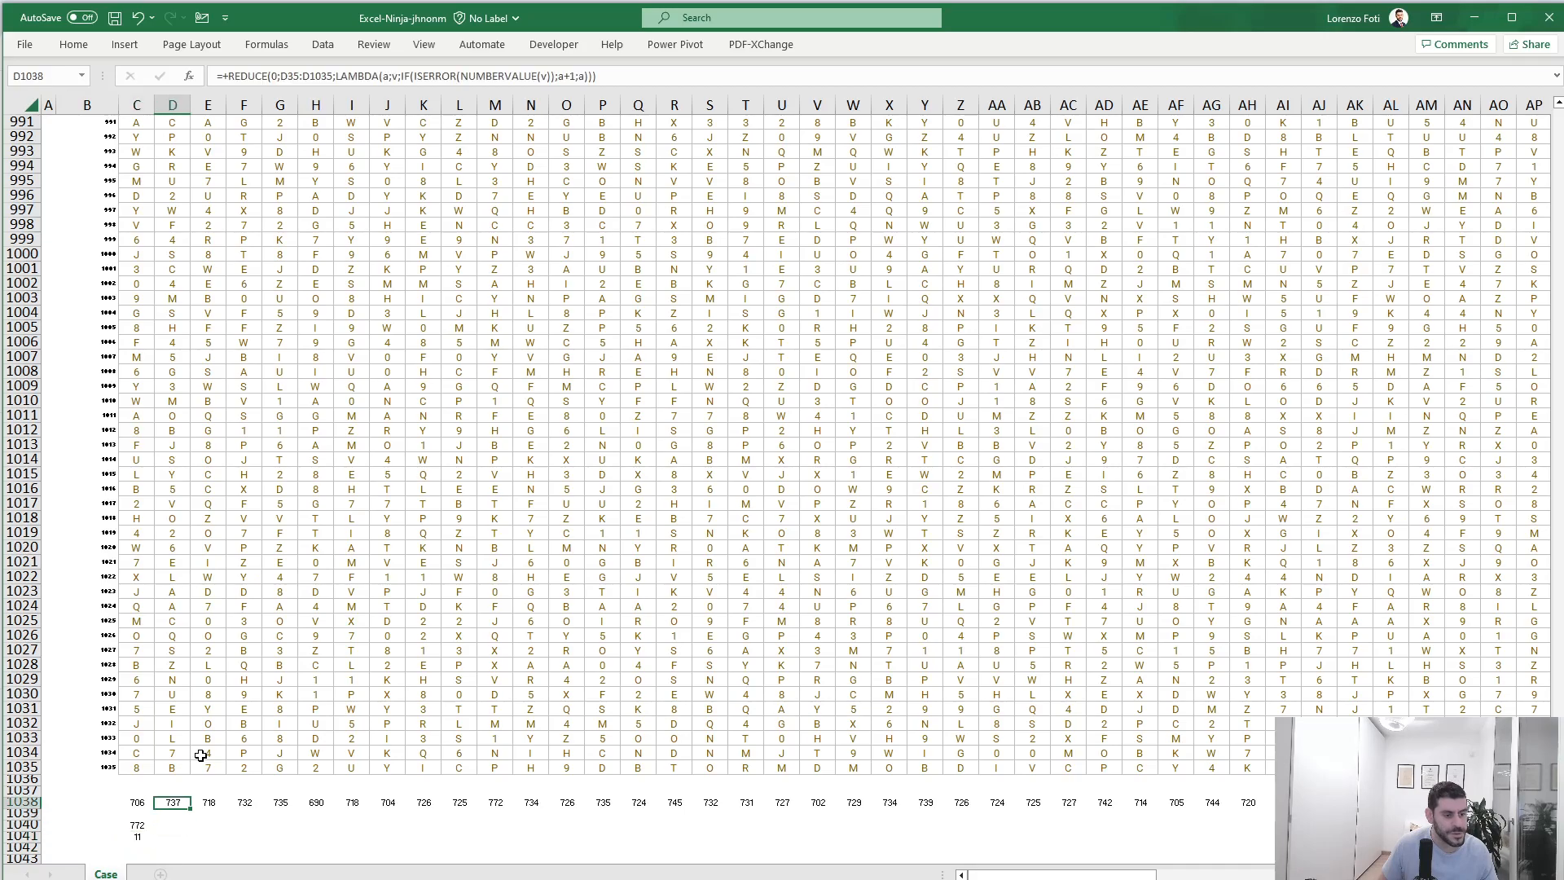
# Step: Answer question 15 with M in Q20
pyautogui.hotkey('ctrl', 'Up')
pyautogui.hotkey('ctrl', 'Up')
pyautogui.hotkey('ctrl', 'Up')
pyautogui.hotkey('ctrl', 'Up')
pyautogui.hotkey('ctrl', 'Up')
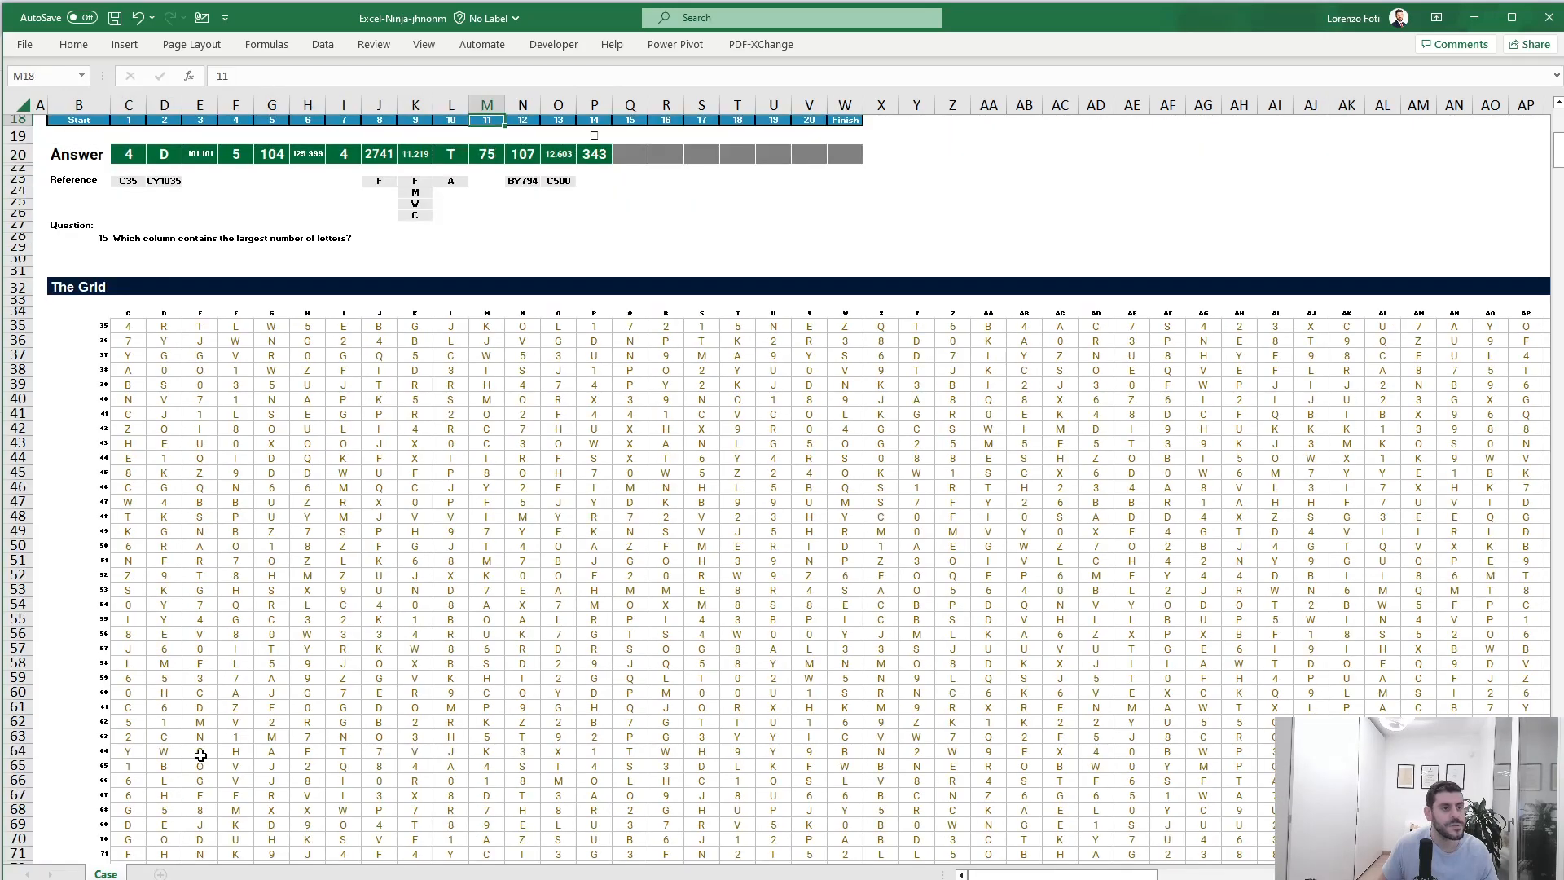
pyautogui.click(620, 477)
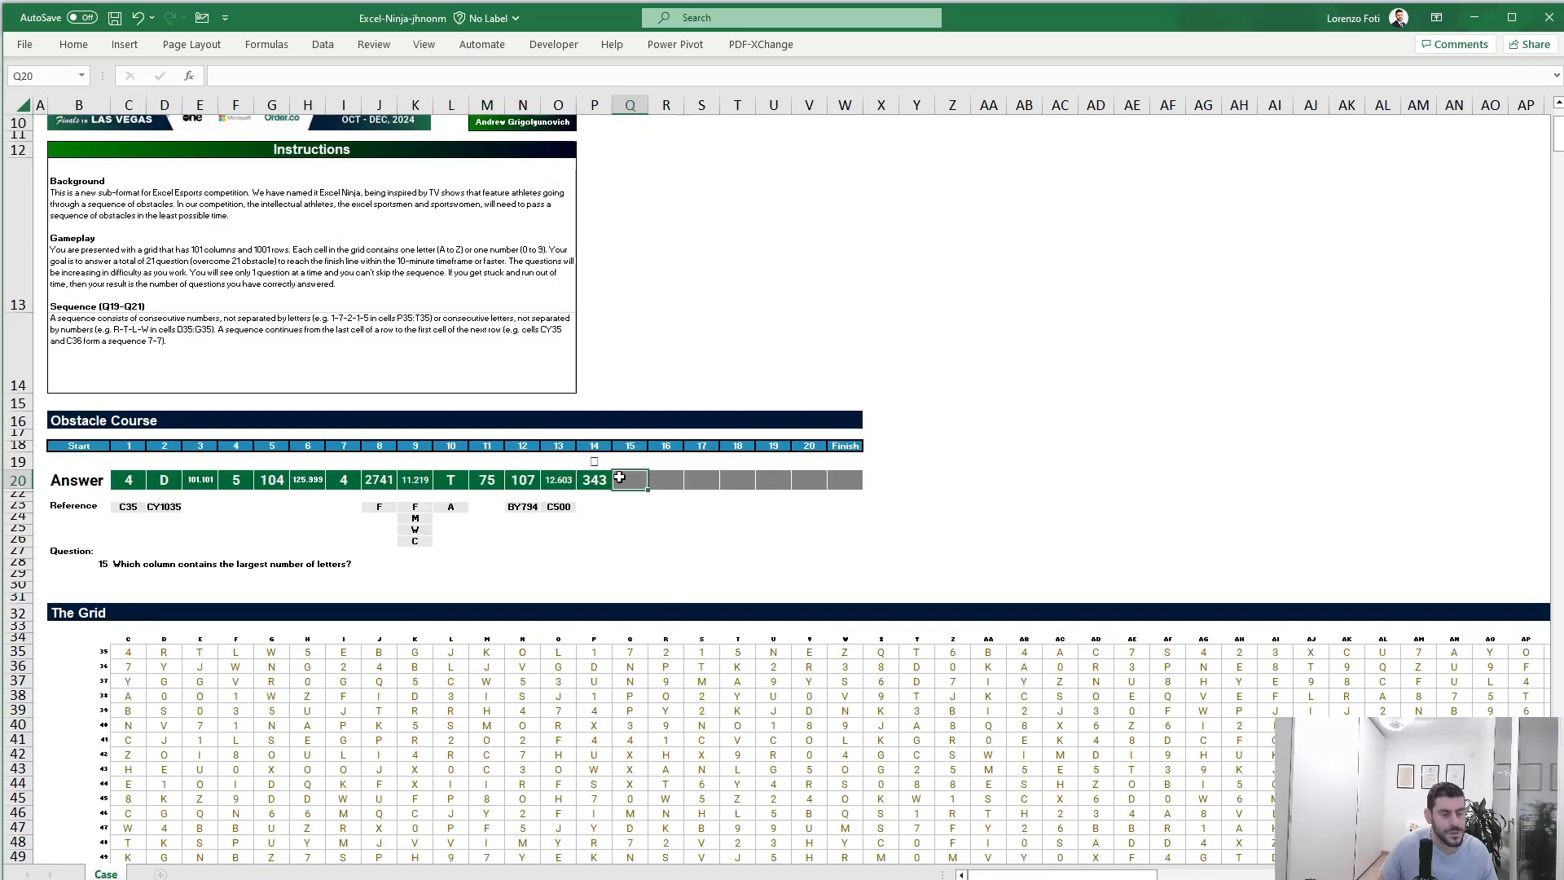
pyautogui.write('M')
pyautogui.press('Tab')
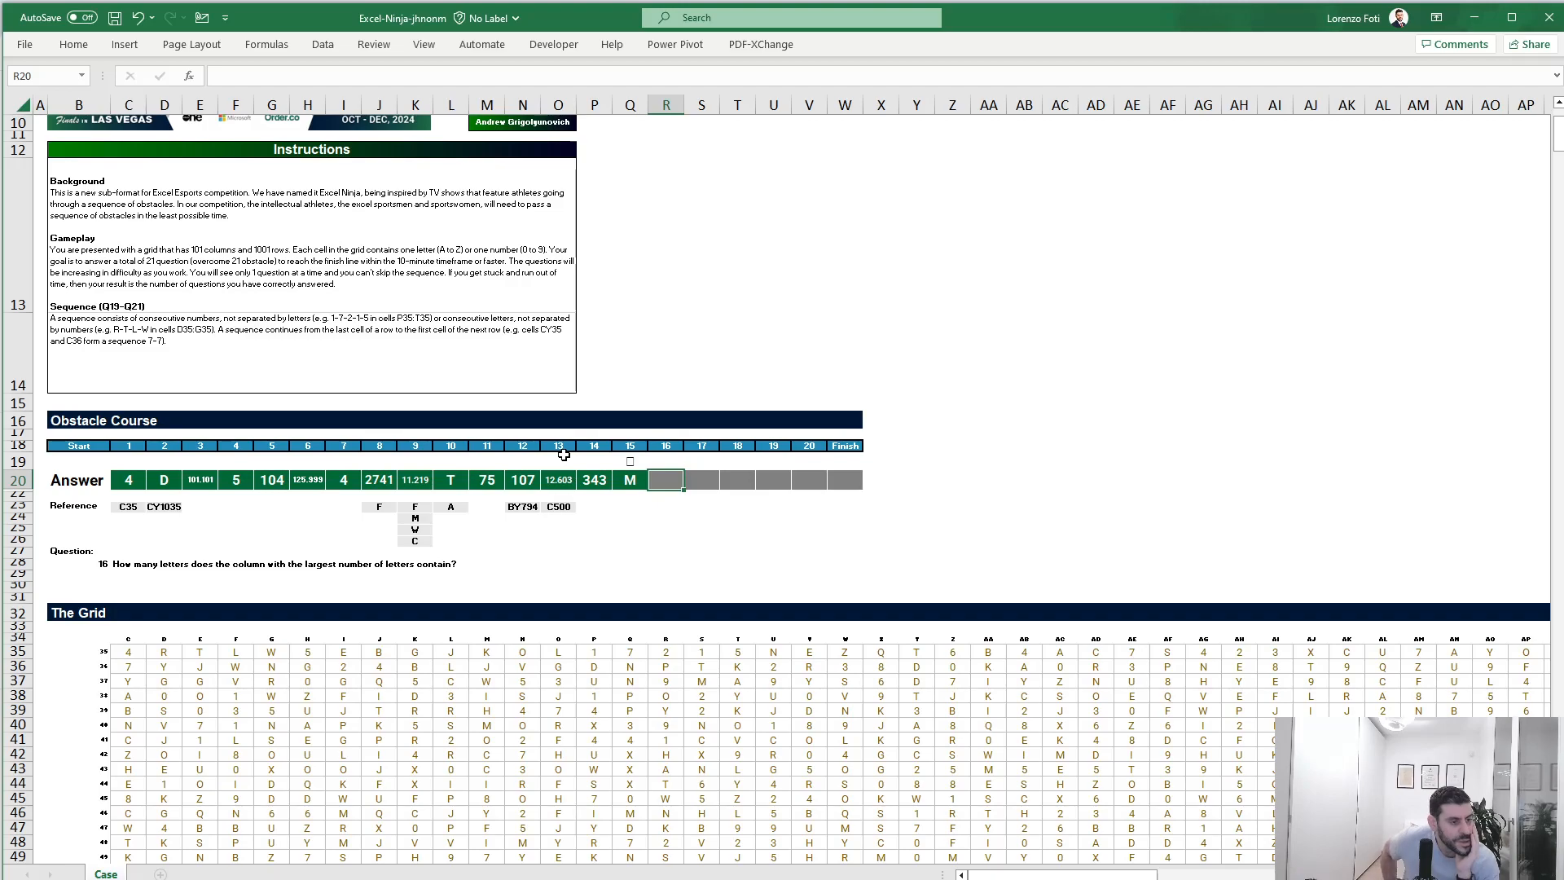
# Step: Look up the maximum letter count in C1040 below the grid
pyautogui.click(341, 811)
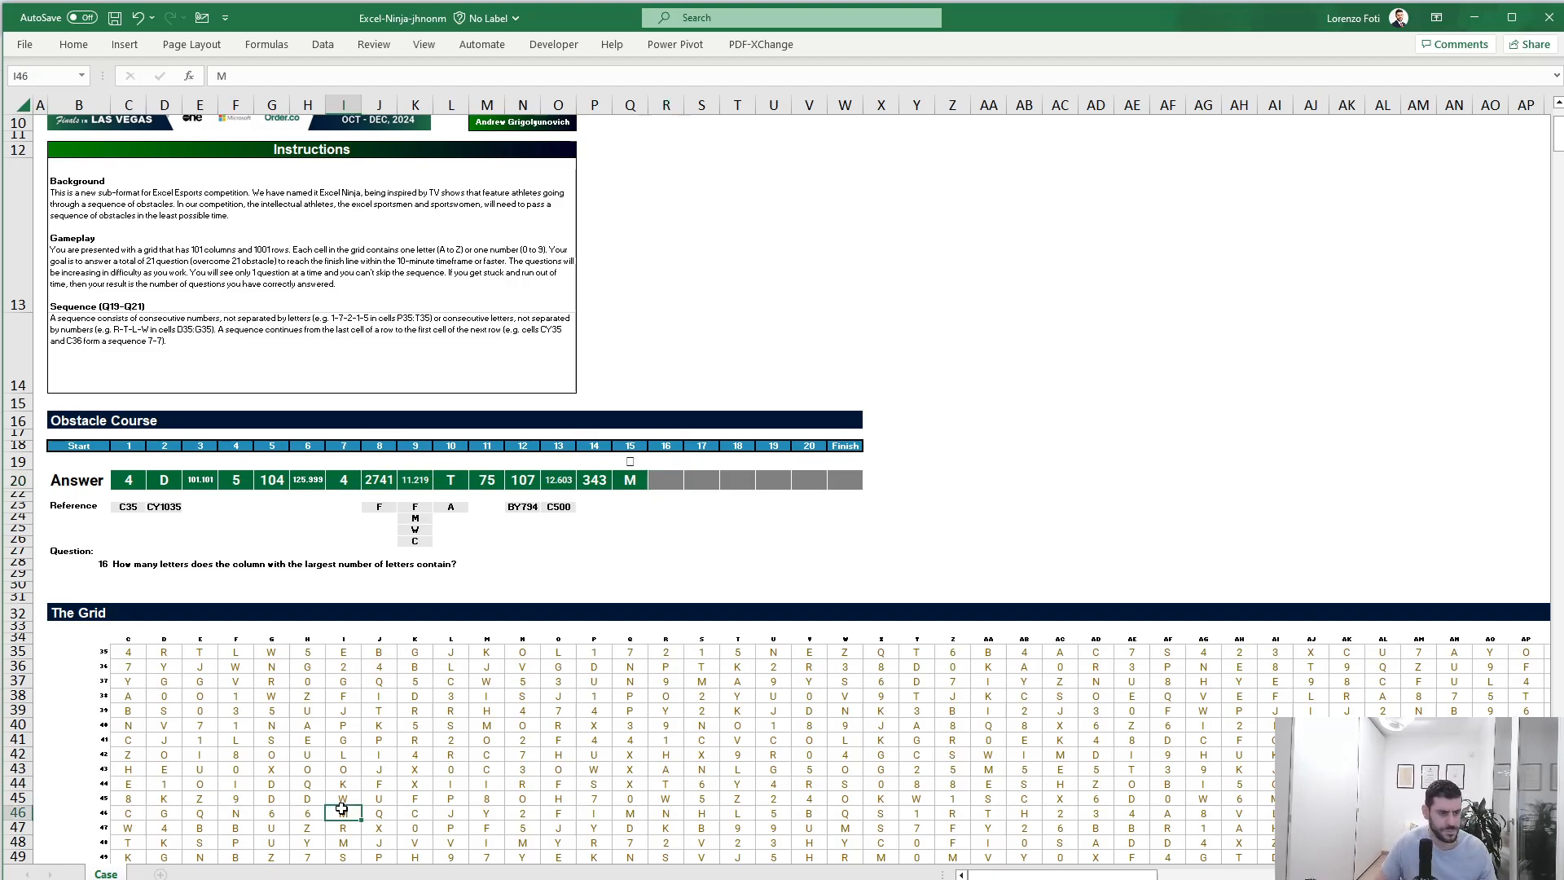
pyautogui.hotkey('ctrl', 'Down')
pyautogui.press('Down')
pyautogui.press('Down')
pyautogui.press('Down')
pyautogui.press('Down')
pyautogui.press('Down')
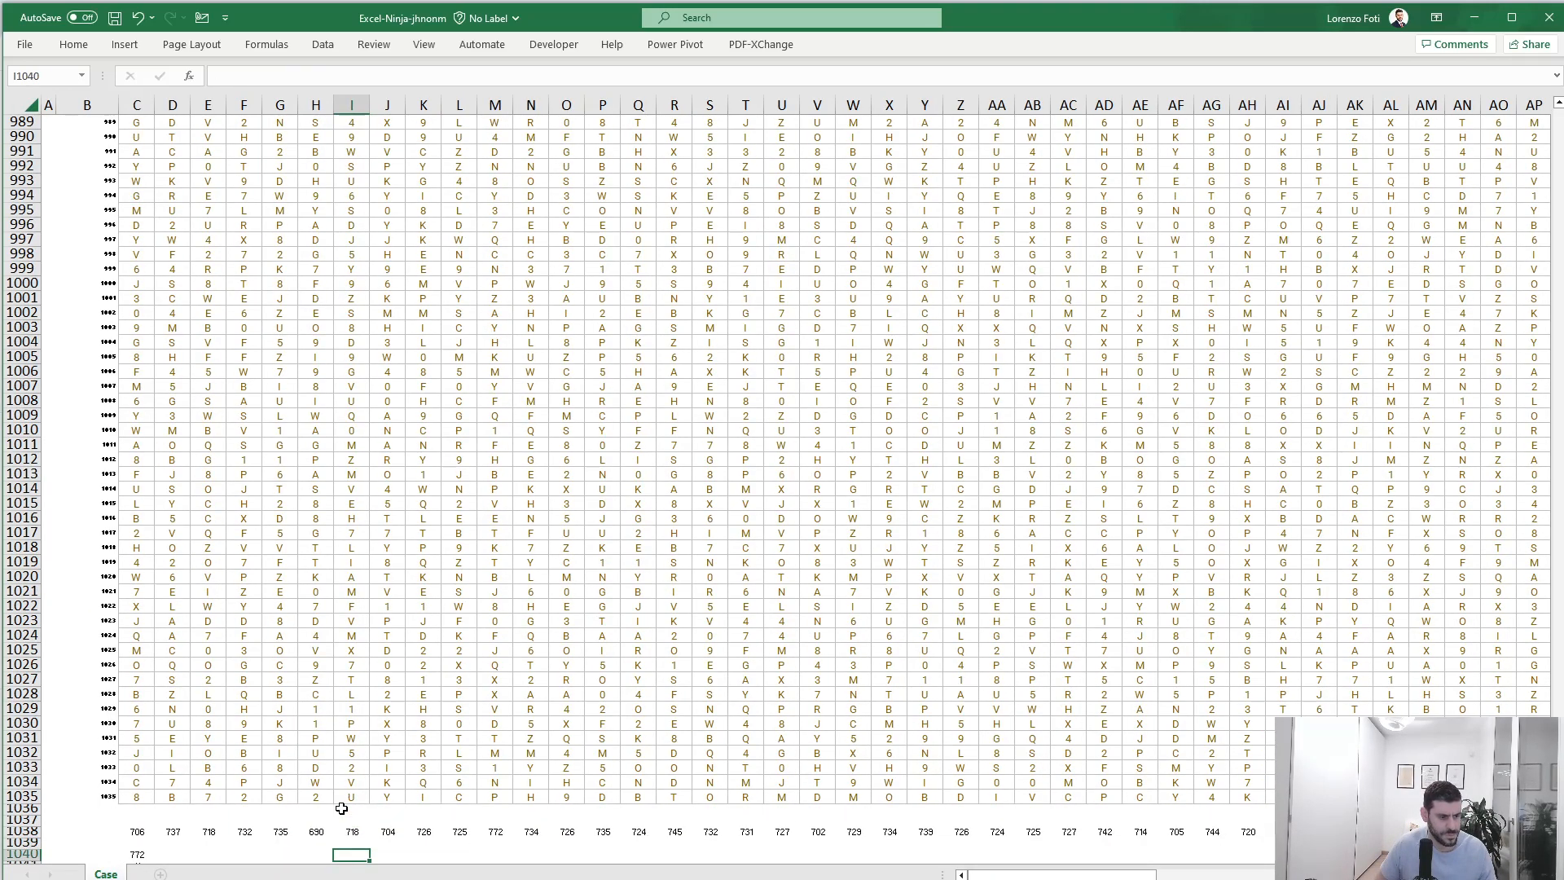
# Step: Answer question 16 with 772 in R20
pyautogui.hotkey('ctrl', 'Up')
pyautogui.hotkey('ctrl', 'Up')
pyautogui.hotkey('ctrl', 'Up')
pyautogui.hotkey('ctrl', 'Up')
pyautogui.hotkey('ctrl', 'Up')
pyautogui.press('Right')
pyautogui.press('Right')
pyautogui.press('Right')
pyautogui.press('Down')
pyautogui.press('Down')
pyautogui.press('Right')
pyautogui.press('Right')
pyautogui.press('Right')
pyautogui.press('Right')
pyautogui.press('Right')
pyautogui.press('Right')
pyautogui.write('772')
pyautogui.press('Return')
pyautogui.press('Up')
pyautogui.press('Right')
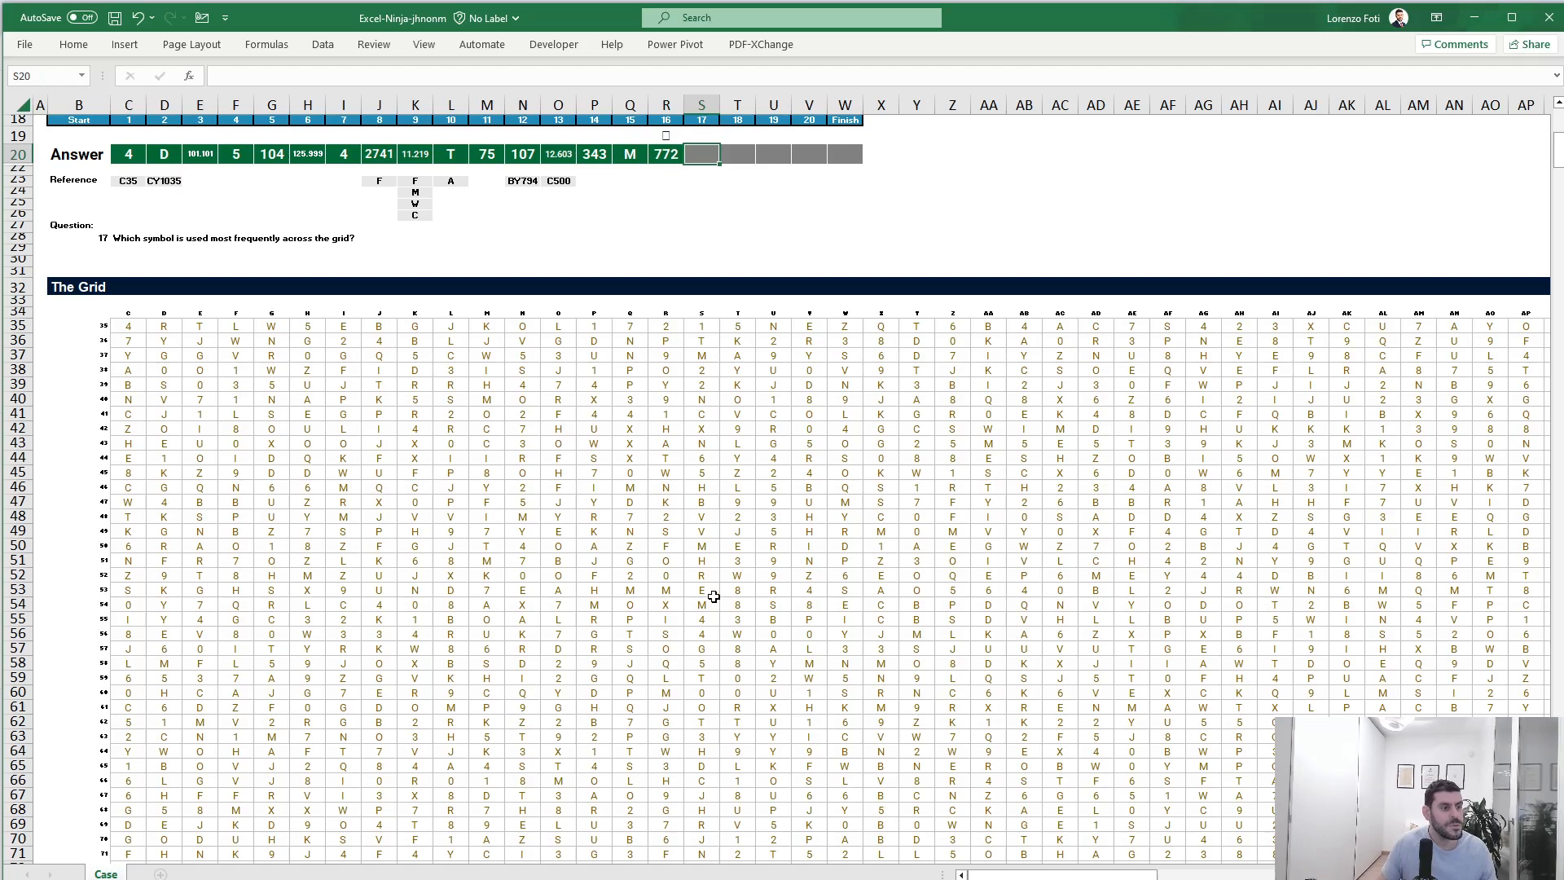
# Step: Enter a SEQUENCE formula in DG35 with 26 rows starting at CODE("A") to list the letter codes
pyautogui.scroll(2, 719, 601)
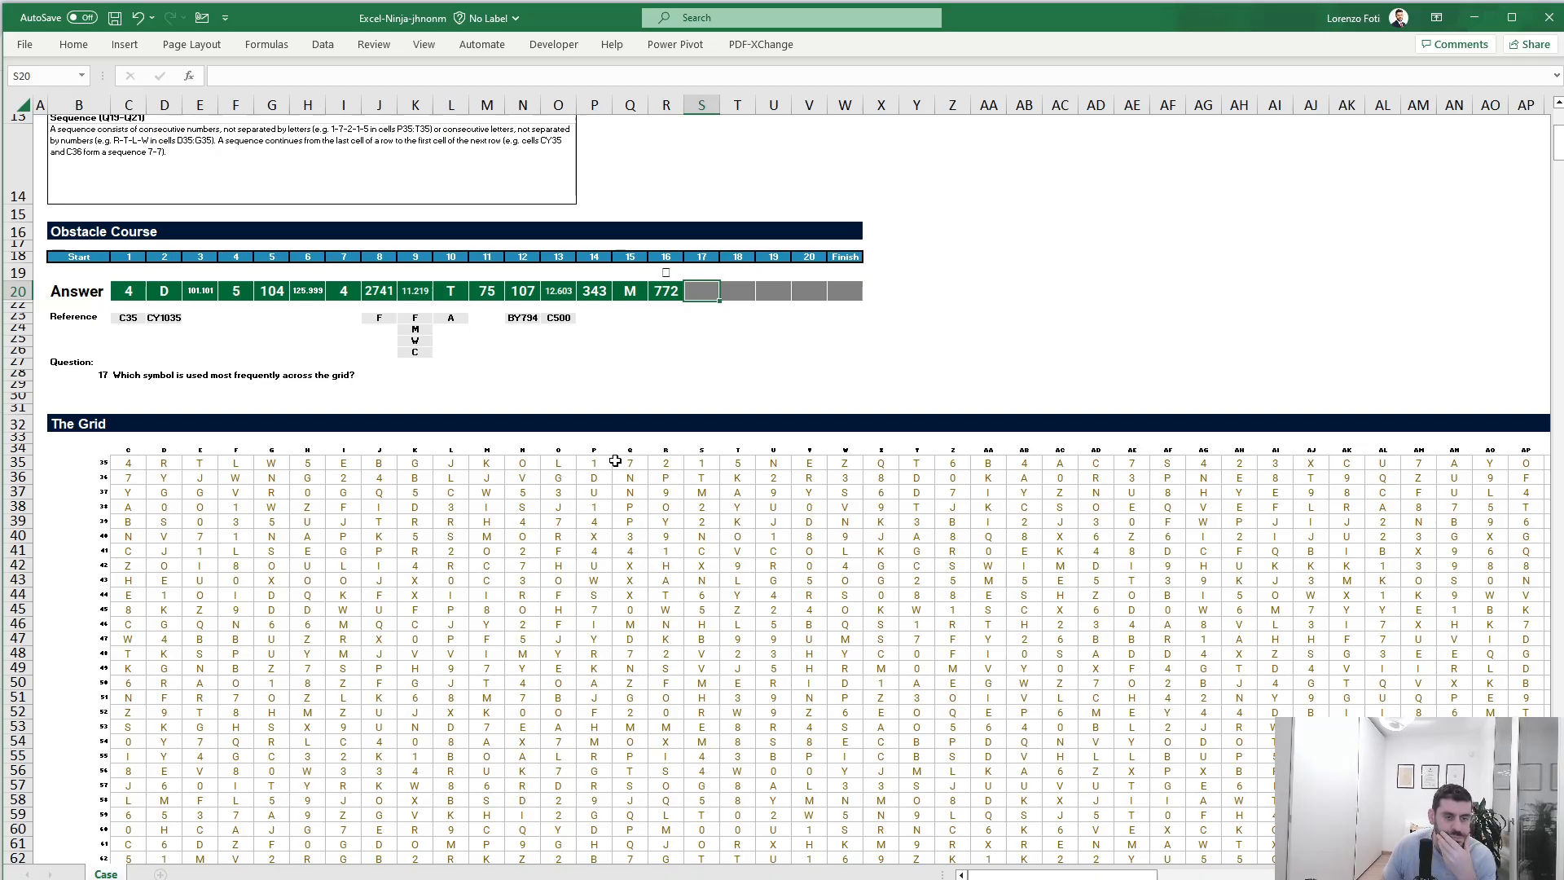
pyautogui.moveTo(1239, 595); pyautogui.dragTo(1549, 521)
pyautogui.click(1254, 469)
pyautogui.hotkey('ctrl', 'Right')
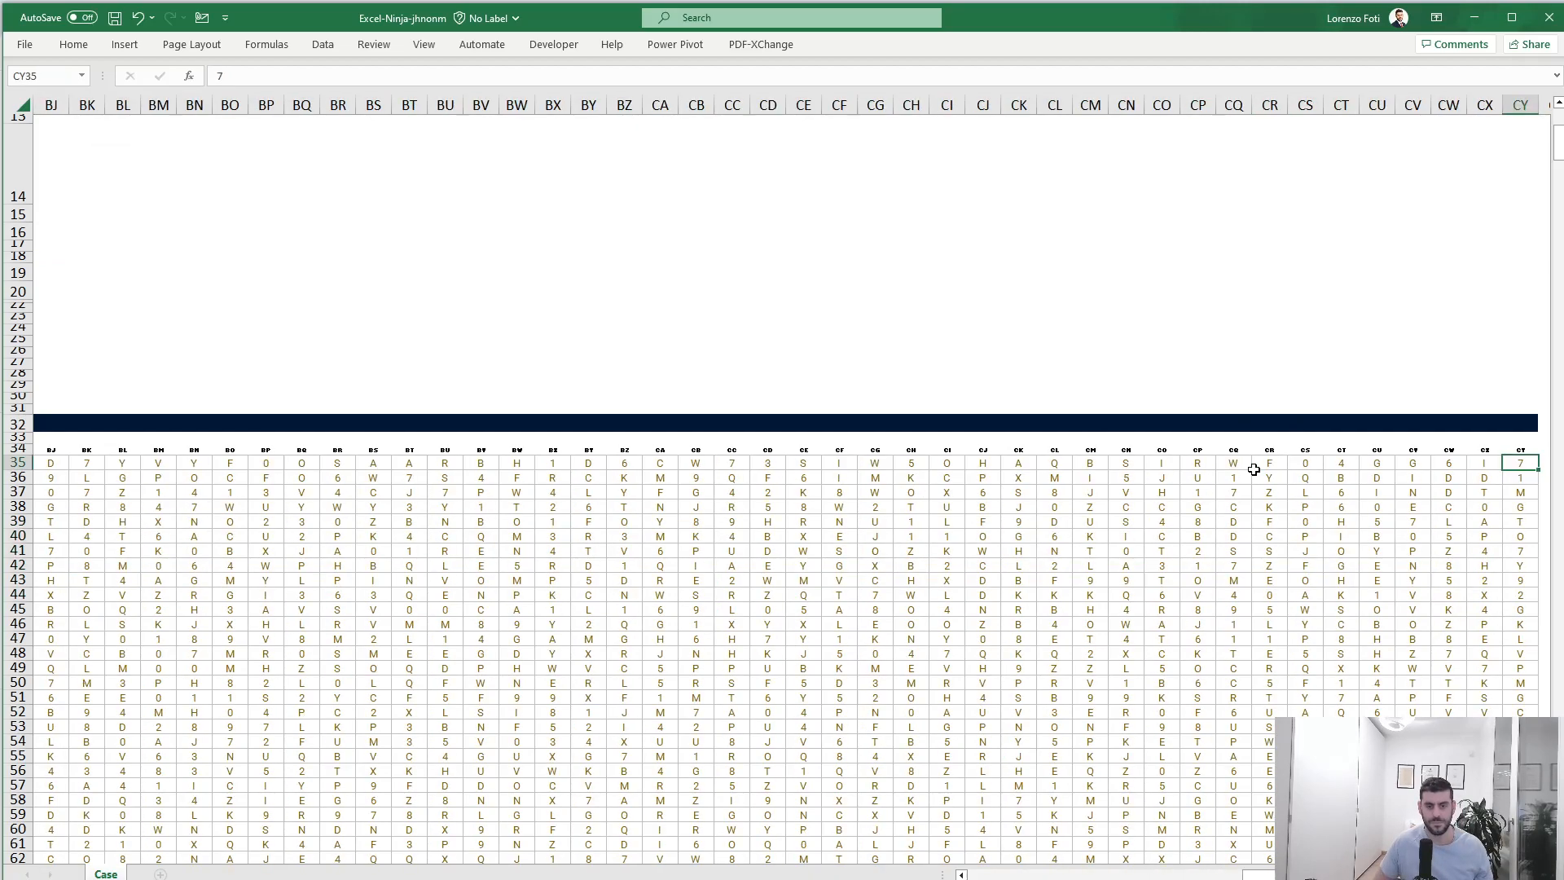
pyautogui.press('Right')
pyautogui.press('Right')
pyautogui.press('Right')
pyautogui.press('Right')
pyautogui.press('Right')
pyautogui.press('Right')
pyautogui.press('Right')
pyautogui.press('Right')
pyautogui.write('+seq')
pyautogui.press('Tab')
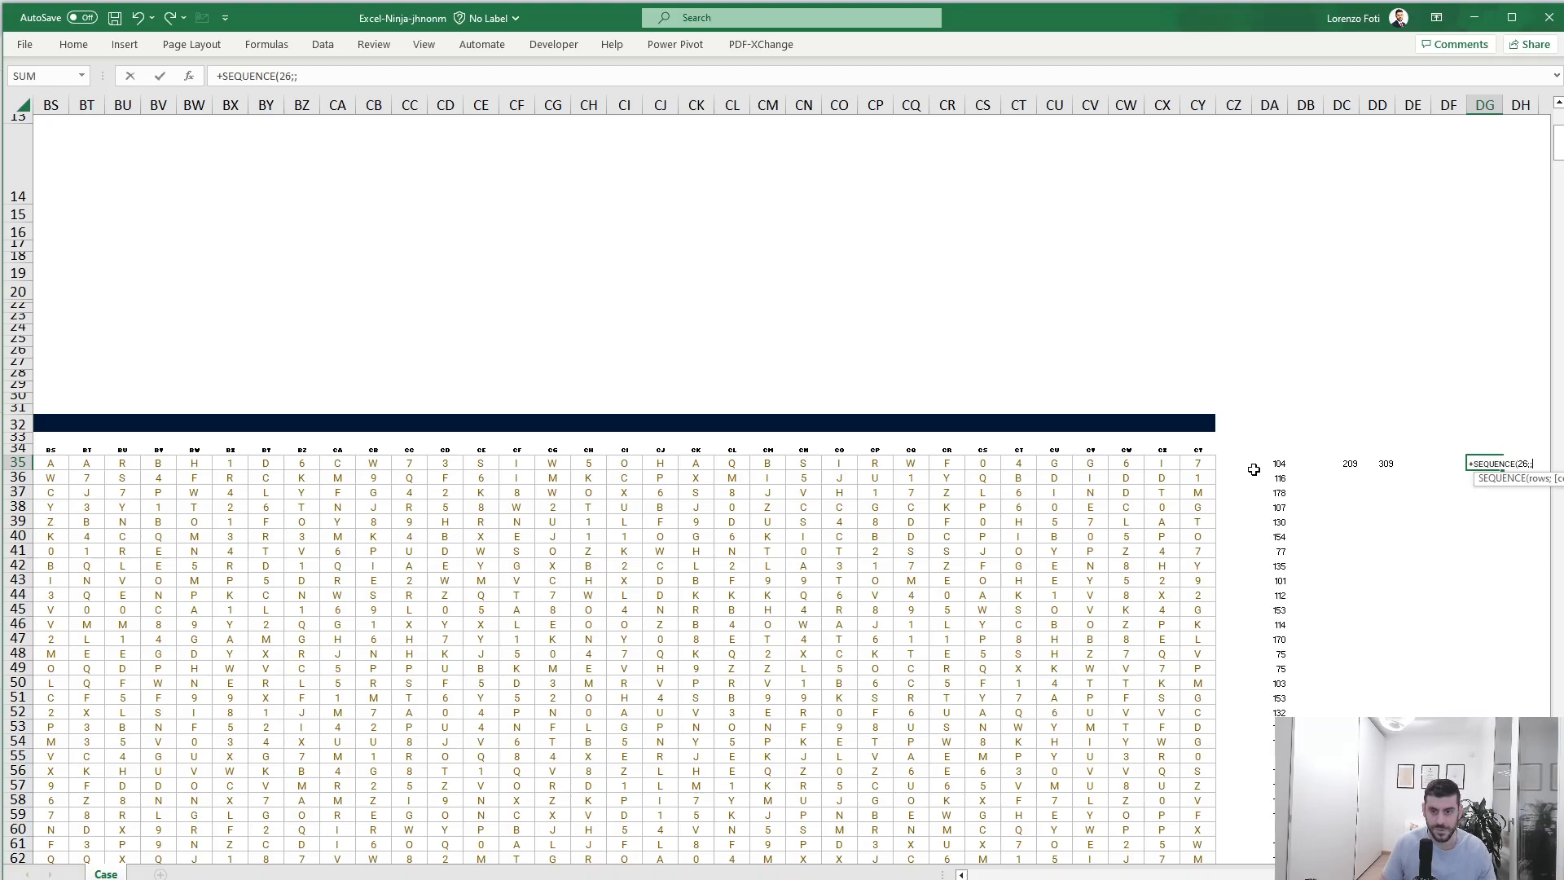
pyautogui.write('26;;"')
pyautogui.press('BackSpace')
pyautogui.write('cod')
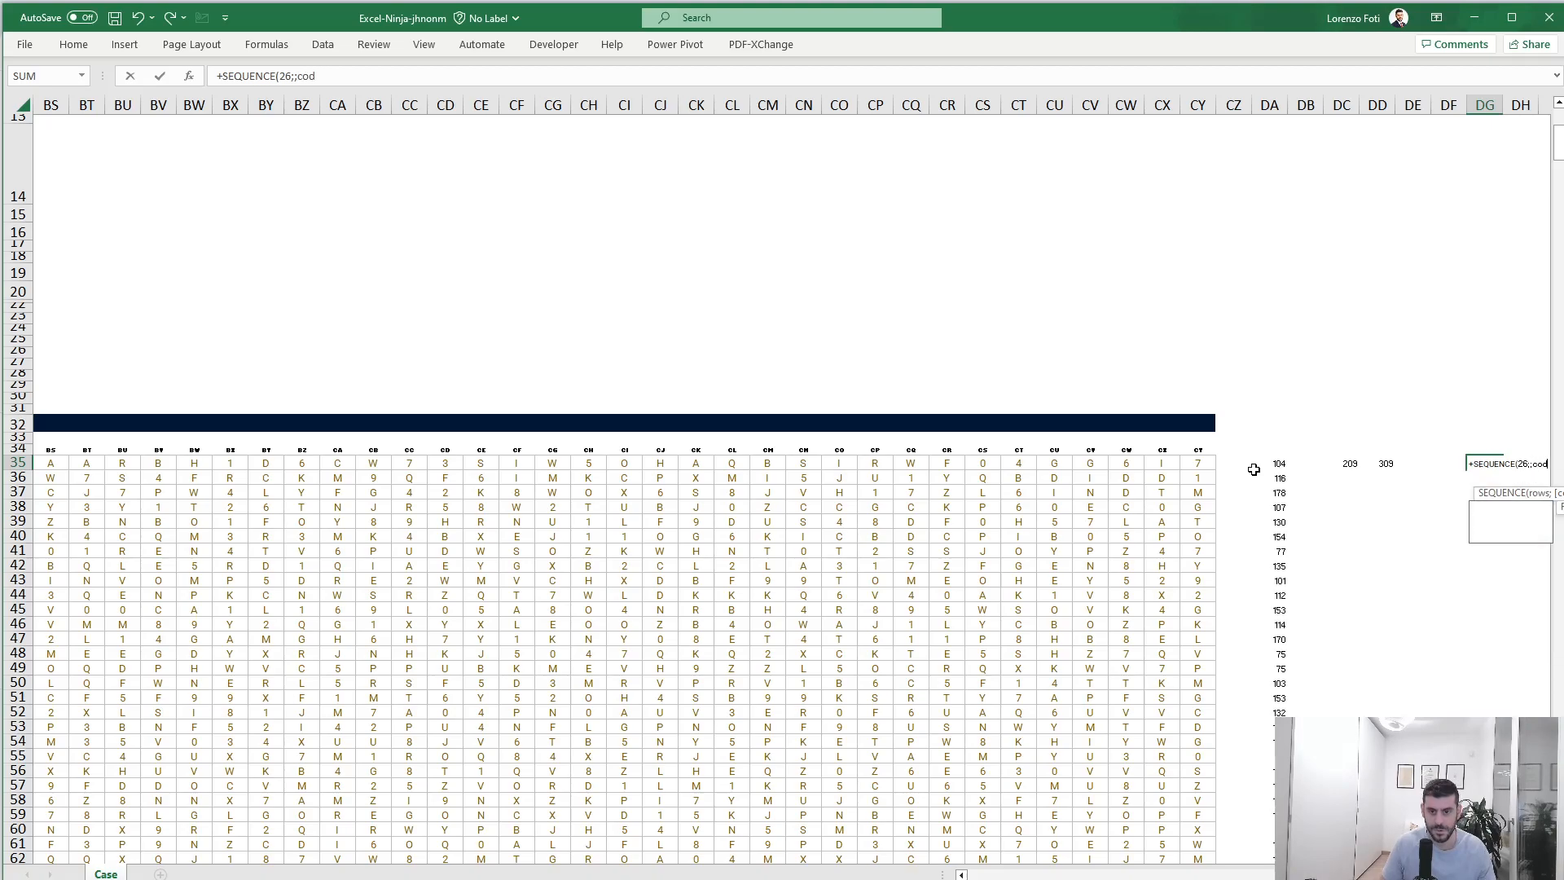
pyautogui.write('e("A"(')
pyautogui.press('BackSpace')
pyautogui.write('))')
pyautogui.press('Return')
pyautogui.press('Up')
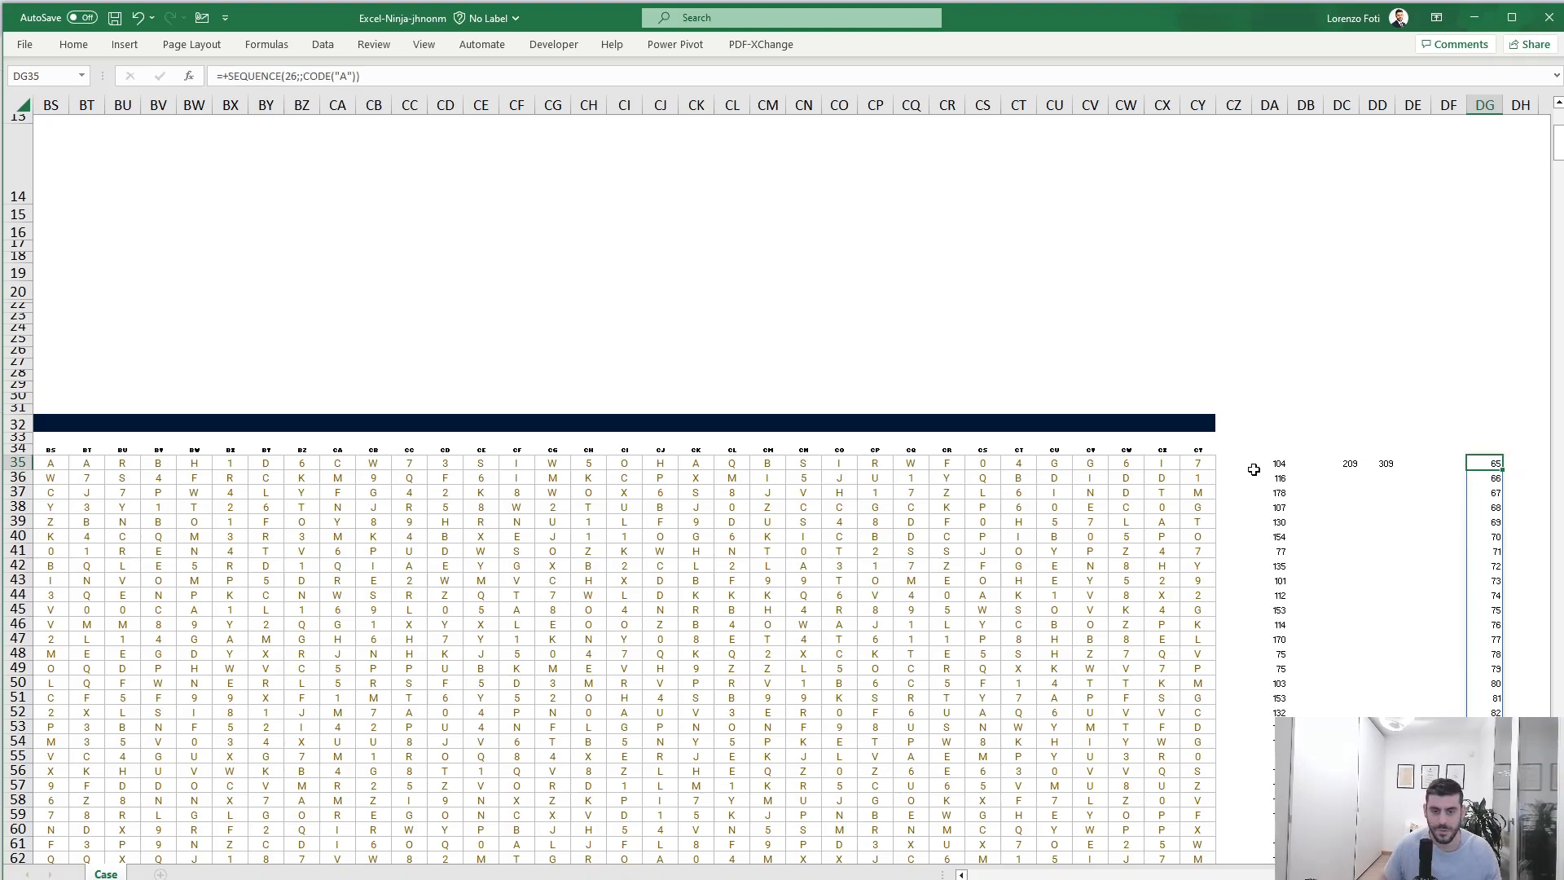
# Step: Wrap the DG35 sequence formula in CHAR to turn the codes into letters
pyautogui.click(231, 75)
pyautogui.write('0CHAR(')
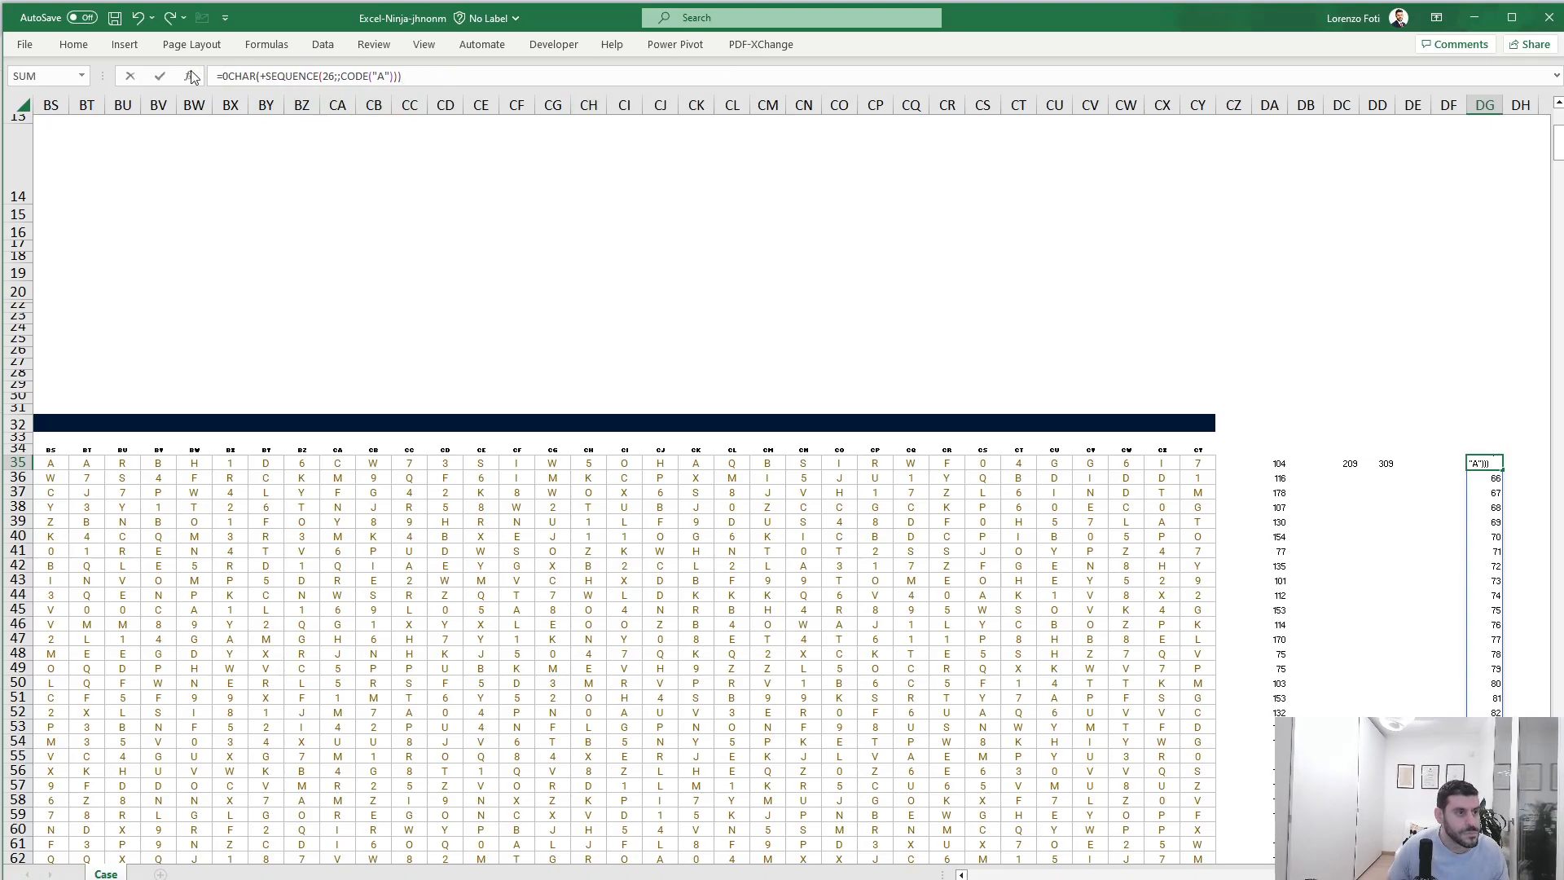
pyautogui.press('Tab')
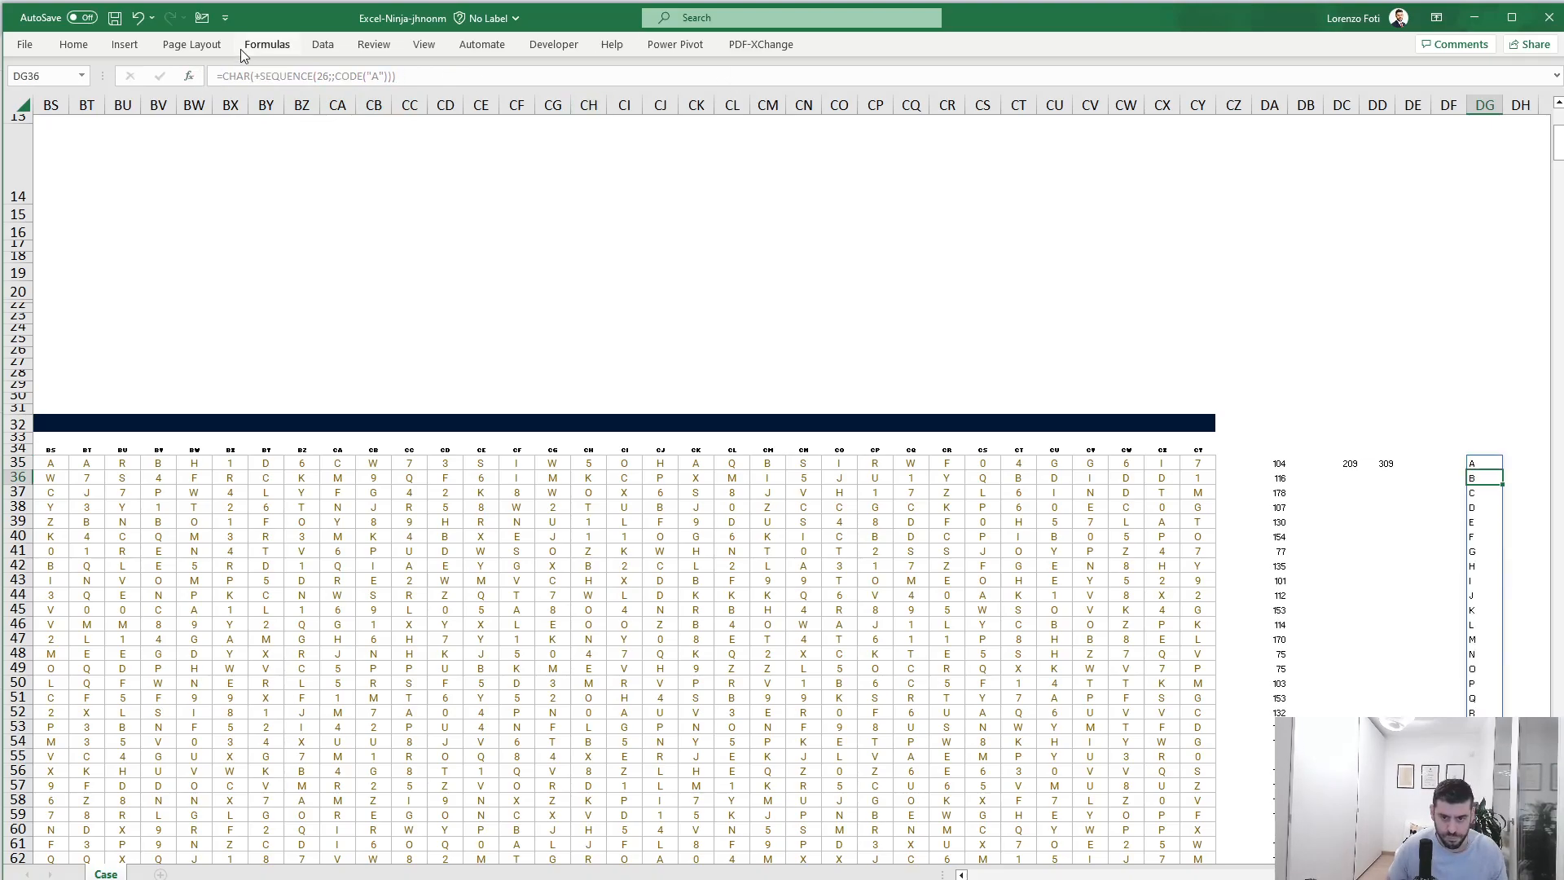
# Step: Enter the formula SEQUENCE(9;;0) in DG61, directly below the list of letters
pyautogui.press('Left')
pyautogui.hotkey('ctrl', 'Down')
pyautogui.press('Down')
pyautogui.press('Down')
pyautogui.press('Up')
pyautogui.write('+')
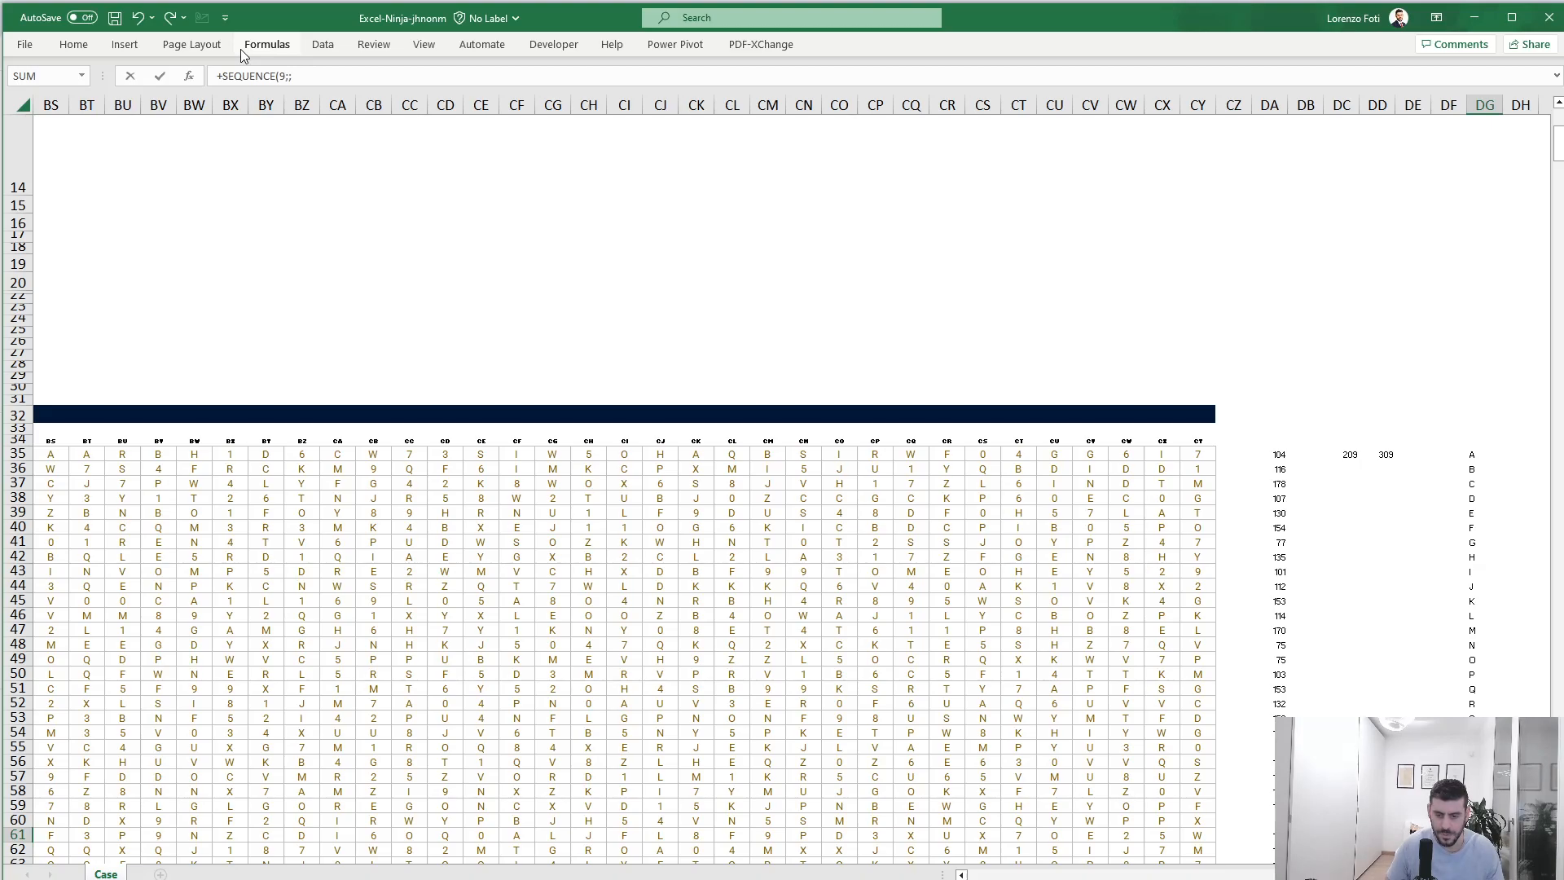
pyautogui.write('0)')
pyautogui.press('Return')
pyautogui.hotkey('ctrl', 'Down')
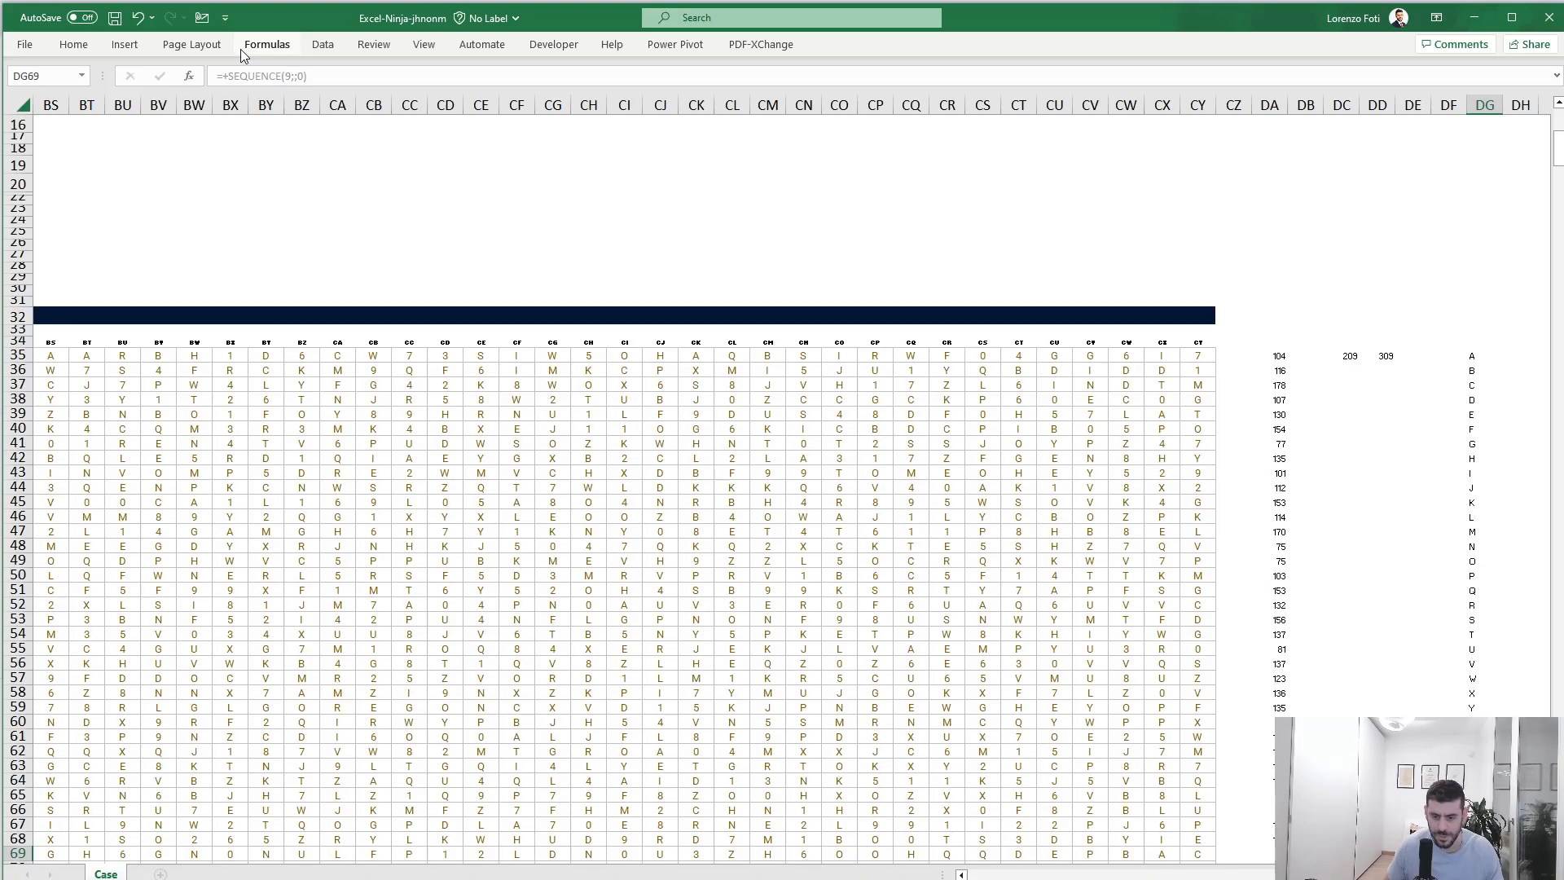
# Step: Reread question 17 and check the extent of the letter and digit list in column DG
pyautogui.press('Down')
pyautogui.press('Up')
pyautogui.hotkey('ctrl', 'Left')
pyautogui.hotkey('ctrl', 'Home')
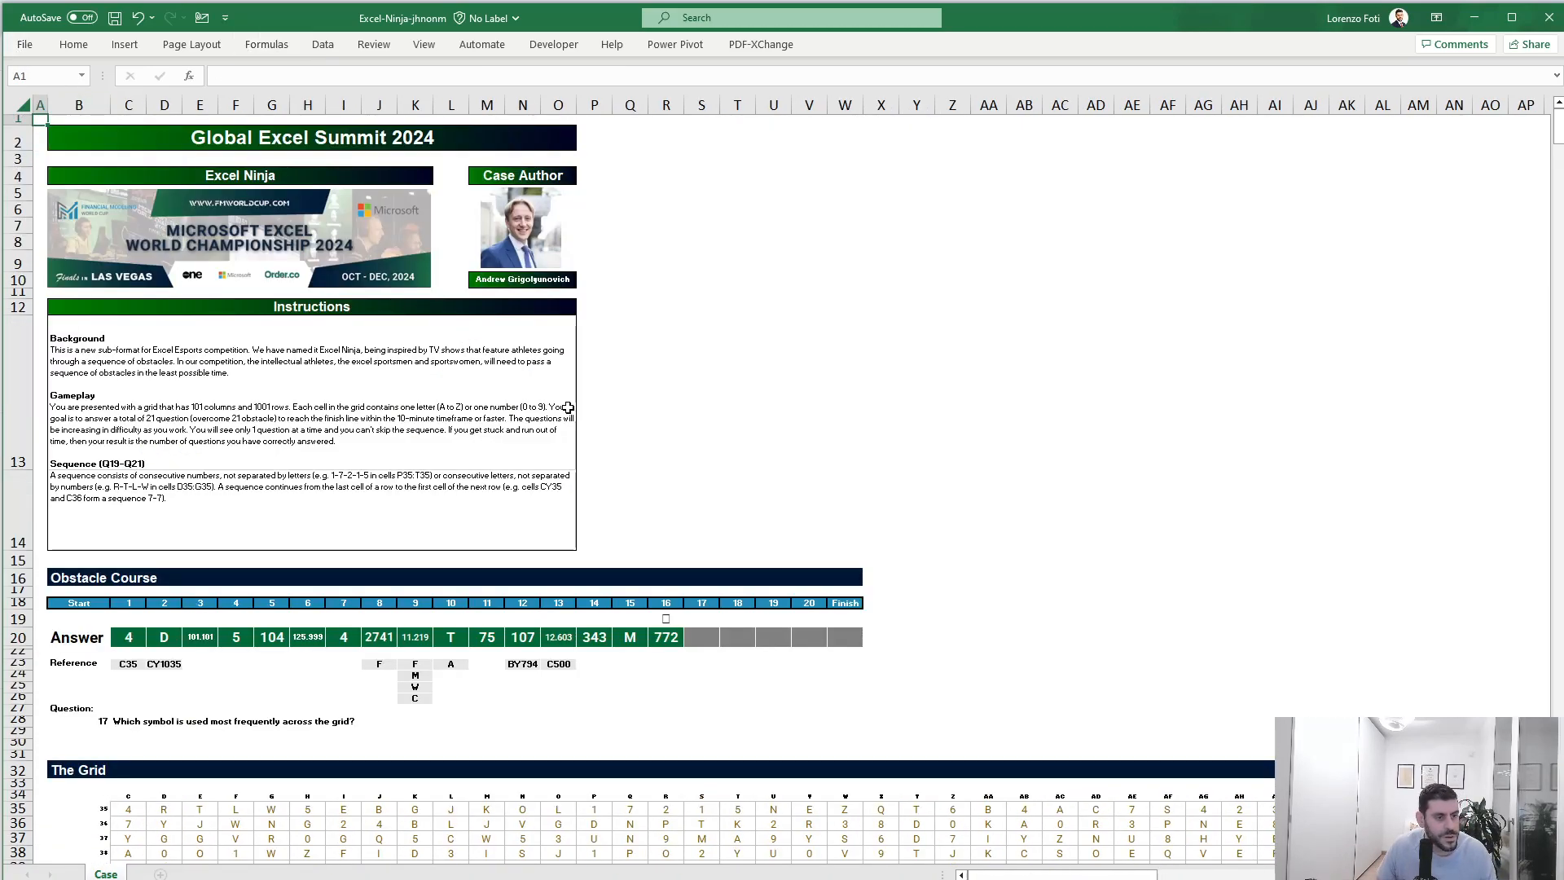
pyautogui.moveTo(1347, 852); pyautogui.dragTo(1544, 794)
pyautogui.click(1449, 795)
pyautogui.press('Down')
pyautogui.press('Down')
pyautogui.hotkey('ctrl', 'Right')
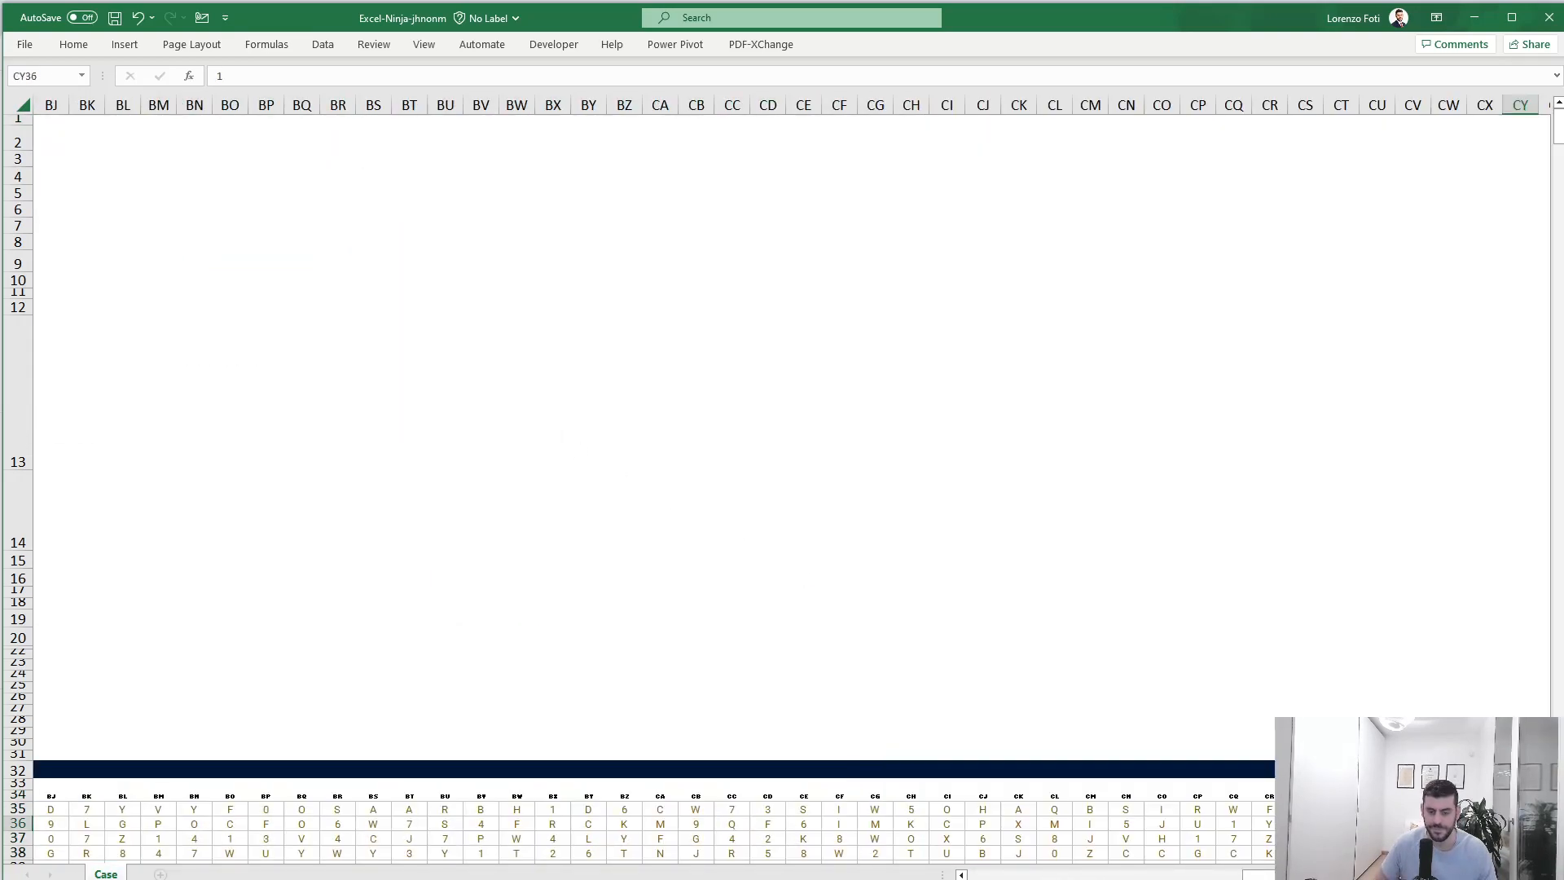
pyautogui.hotkey('ctrl', 'Right')
pyautogui.hotkey('ctrl', 'Down')
pyautogui.press('Right')
pyautogui.press('Right')
pyautogui.press('Right')
pyautogui.press('Right')
pyautogui.press('Right')
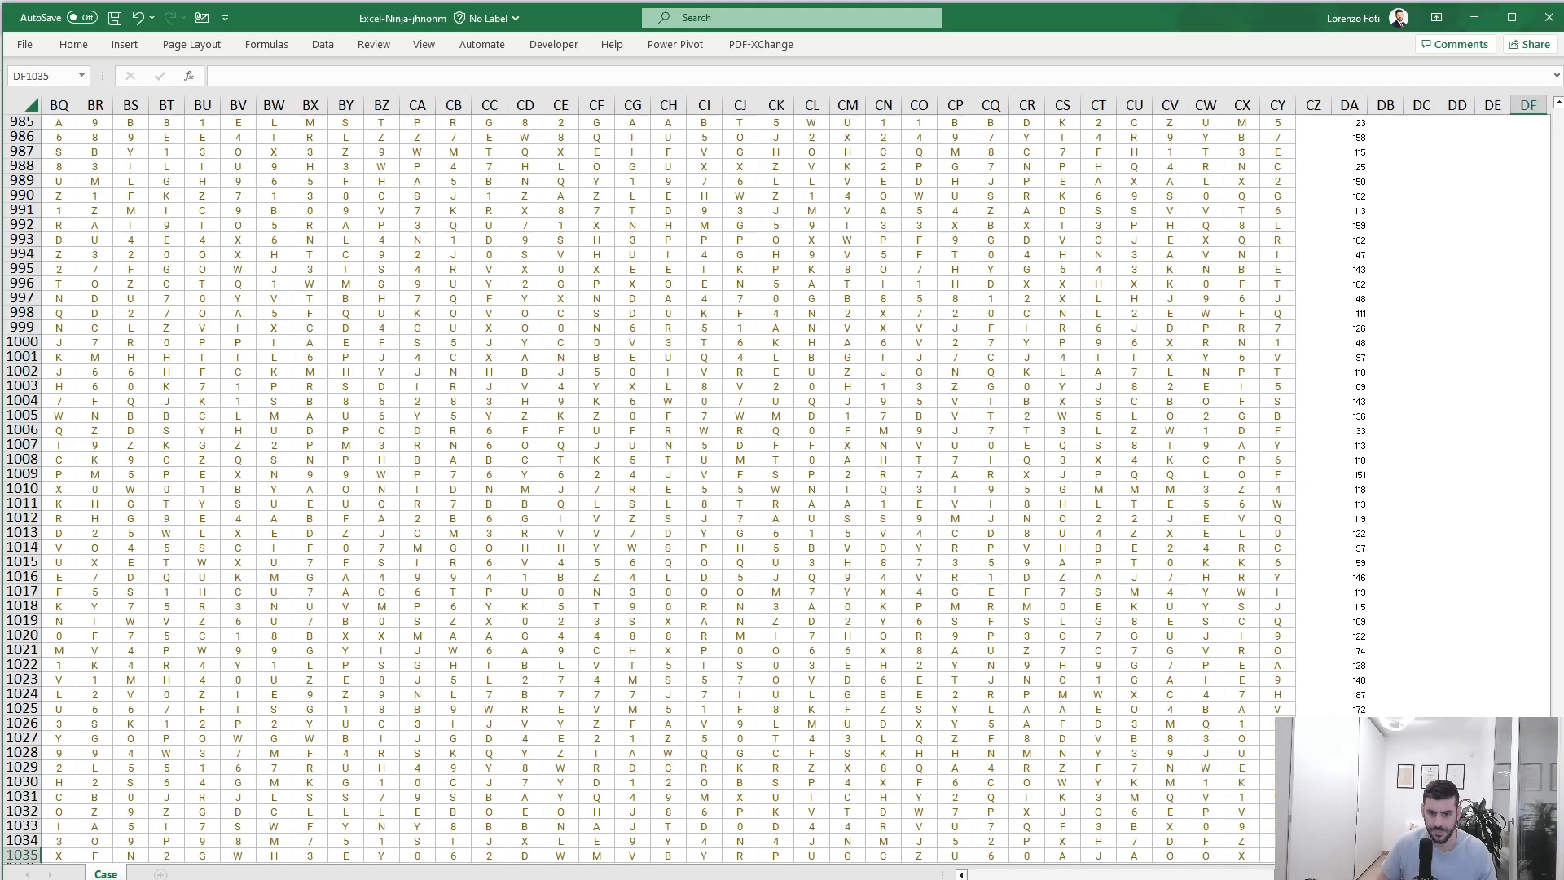
pyautogui.hotkey('ctrl', 'Up')
pyautogui.press('Down')
pyautogui.hotkey('ctrl', 'Down')
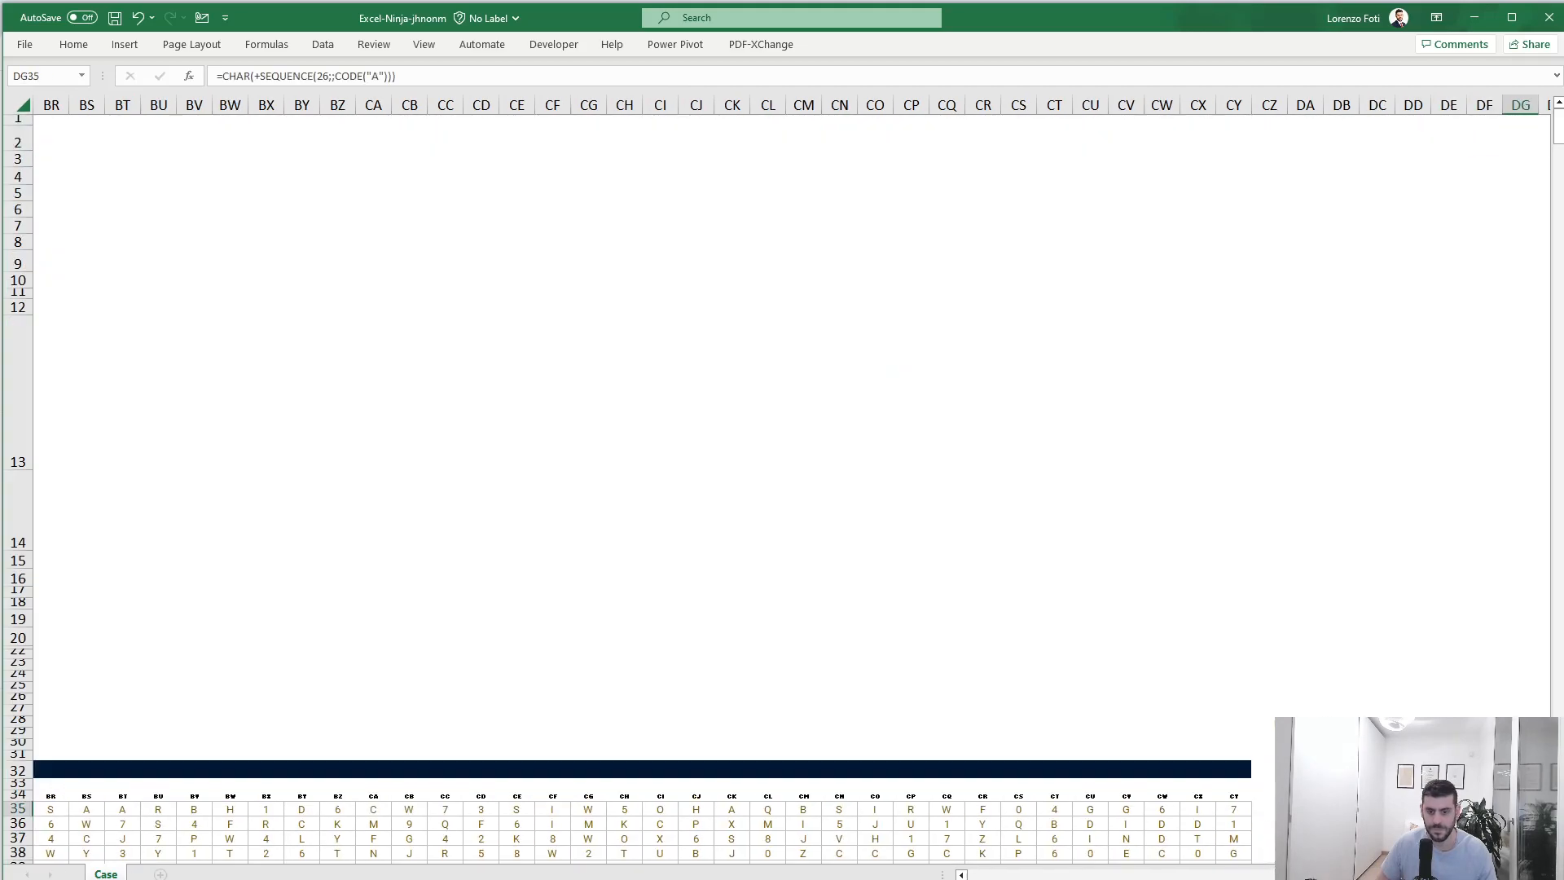
pyautogui.hotkey('ctrl', 'Down')
pyautogui.press('Down')
pyautogui.press('Up')
pyautogui.hotkey('ctrl', 'Up')
pyautogui.hotkey('ctrl', 'Down')
# Step: Change the row count in the DG61 SEQUENCE formula to 10
pyautogui.press('Up')
pyautogui.press('Up')
pyautogui.press('Up')
pyautogui.press('Up')
pyautogui.press('Up')
pyautogui.press('Up')
pyautogui.press('Up')
pyautogui.press('Up')
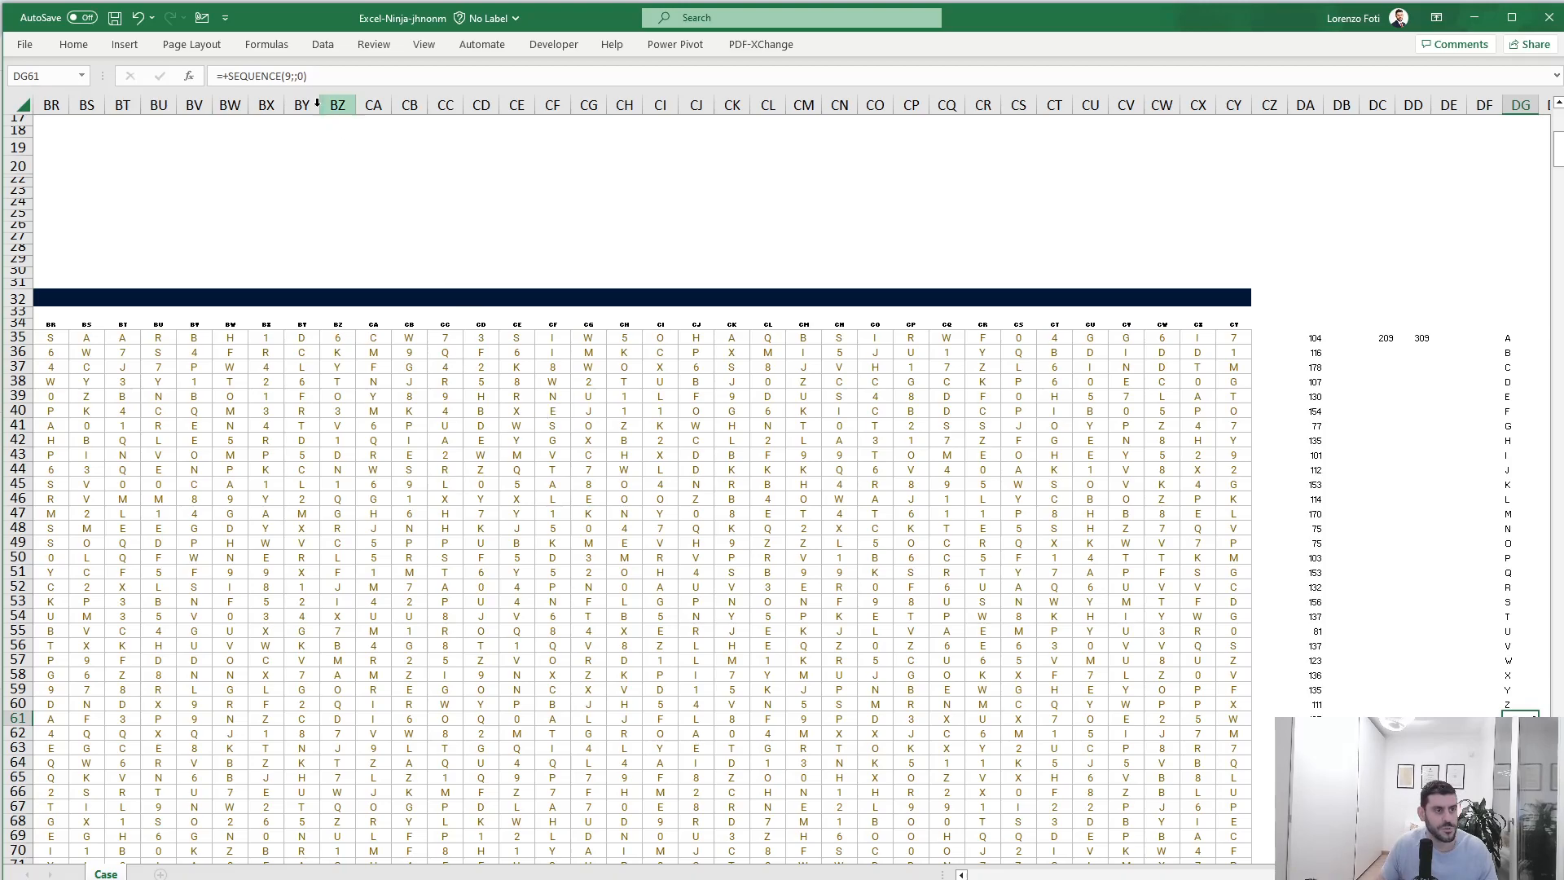
pyautogui.click(284, 76)
pyautogui.press('BackSpace')
pyautogui.write('10')
pyautogui.press('Return')
# Step: Enter a COUNTIFS formula in DH35 over the whole grid with absolute references, using the symbol list in column DG as criteria
pyautogui.hotkey('ctrl', 'Up')
pyautogui.press('Right')
pyautogui.write('+countif')
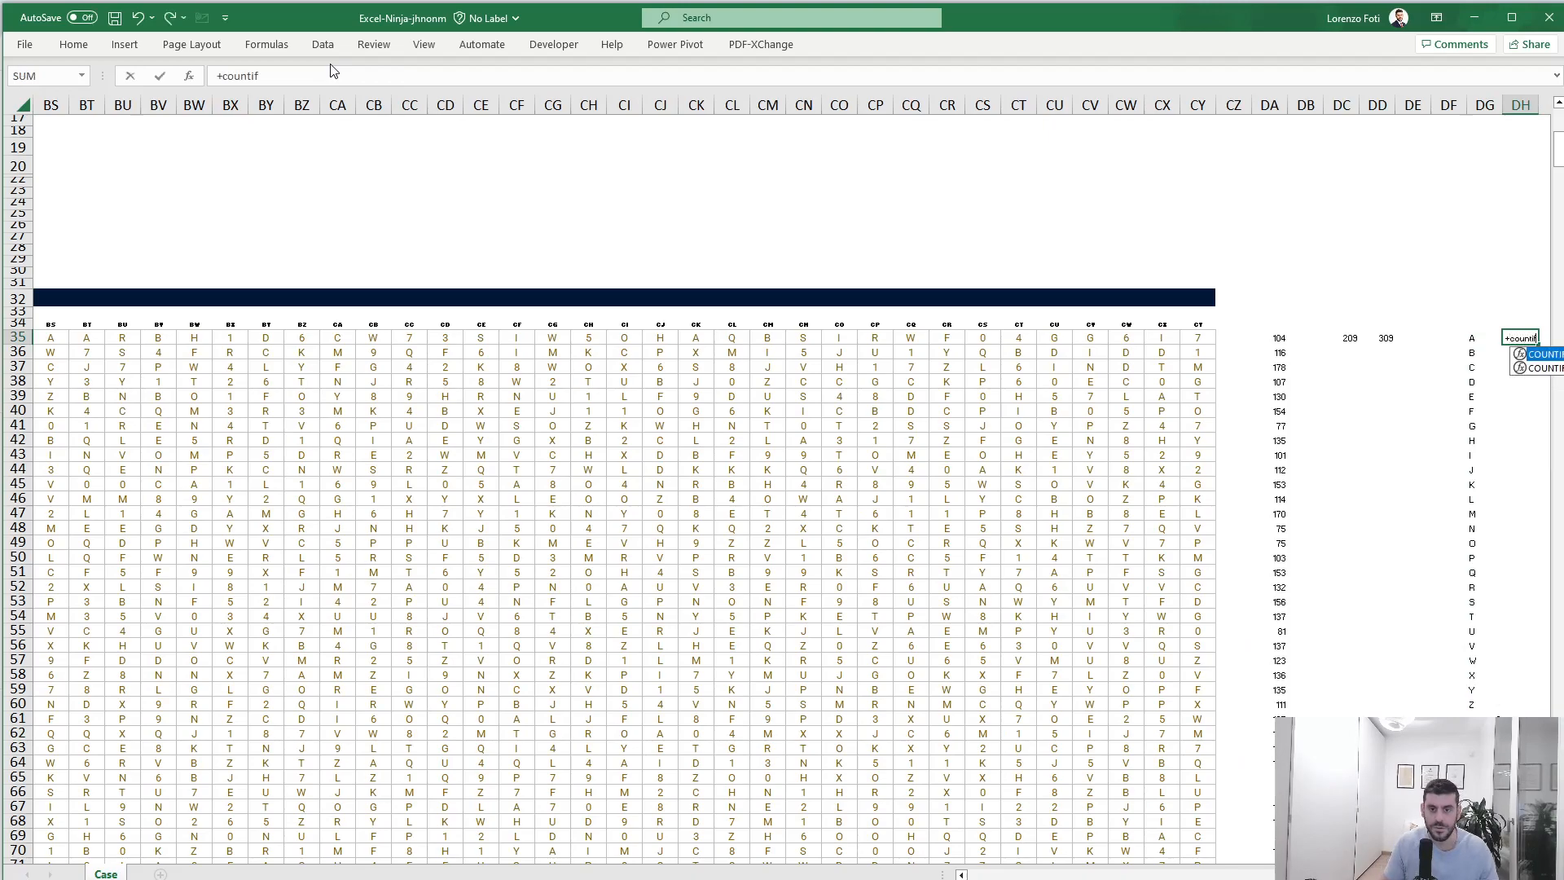
pyautogui.write('s')
pyautogui.press('Tab')
pyautogui.hotkey('ctrl', 'Left')
pyautogui.hotkey('ctrl', 'Left')
pyautogui.hotkey('ctrl', 'Left')
pyautogui.hotkey('ctrl', 'Left')
pyautogui.hotkey('ctrl', 'Left')
pyautogui.hotkey('ctrl', 'Left')
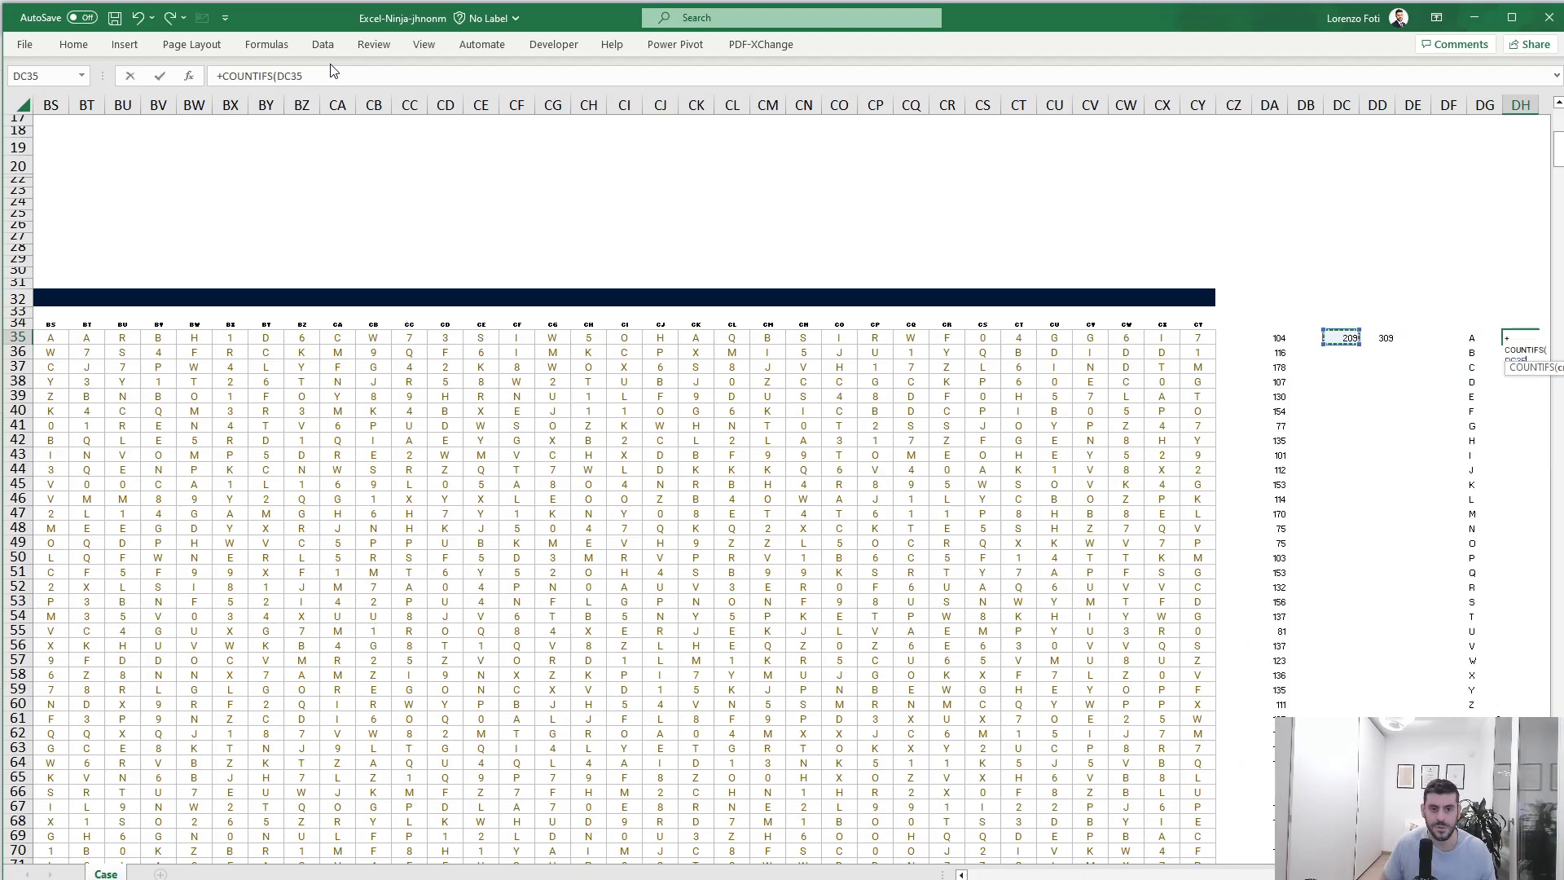
pyautogui.press('Right')
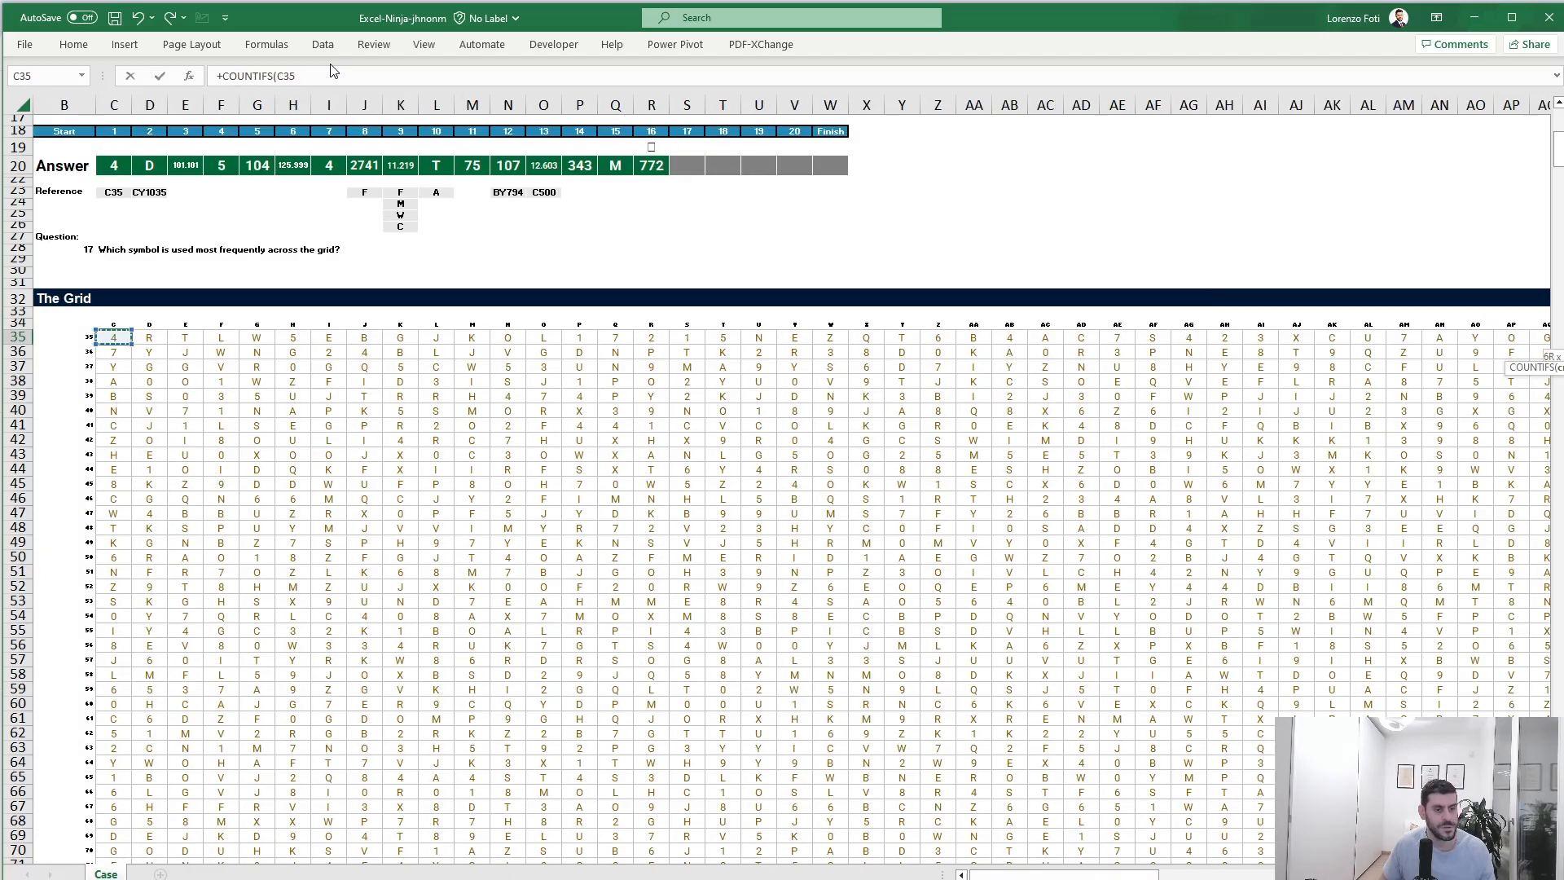
pyautogui.hotkey('ctrl', 'shift', 'Right')
pyautogui.hotkey('ctrl', 'shift', 'Down')
pyautogui.press('F4')
pyautogui.write(';')
pyautogui.press('Left')
pyautogui.hotkey('ctrl', 'shift', 'Down')
pyautogui.write(')')
pyautogui.press('Return')
# Step: Enter a MAX formula in DH33 over the symbol counts listed below in column DH
pyautogui.press('Up')
pyautogui.press('Up')
pyautogui.press('Up')
pyautogui.write('+max)(')
pyautogui.press('BackSpace')
pyautogui.press('BackSpace')
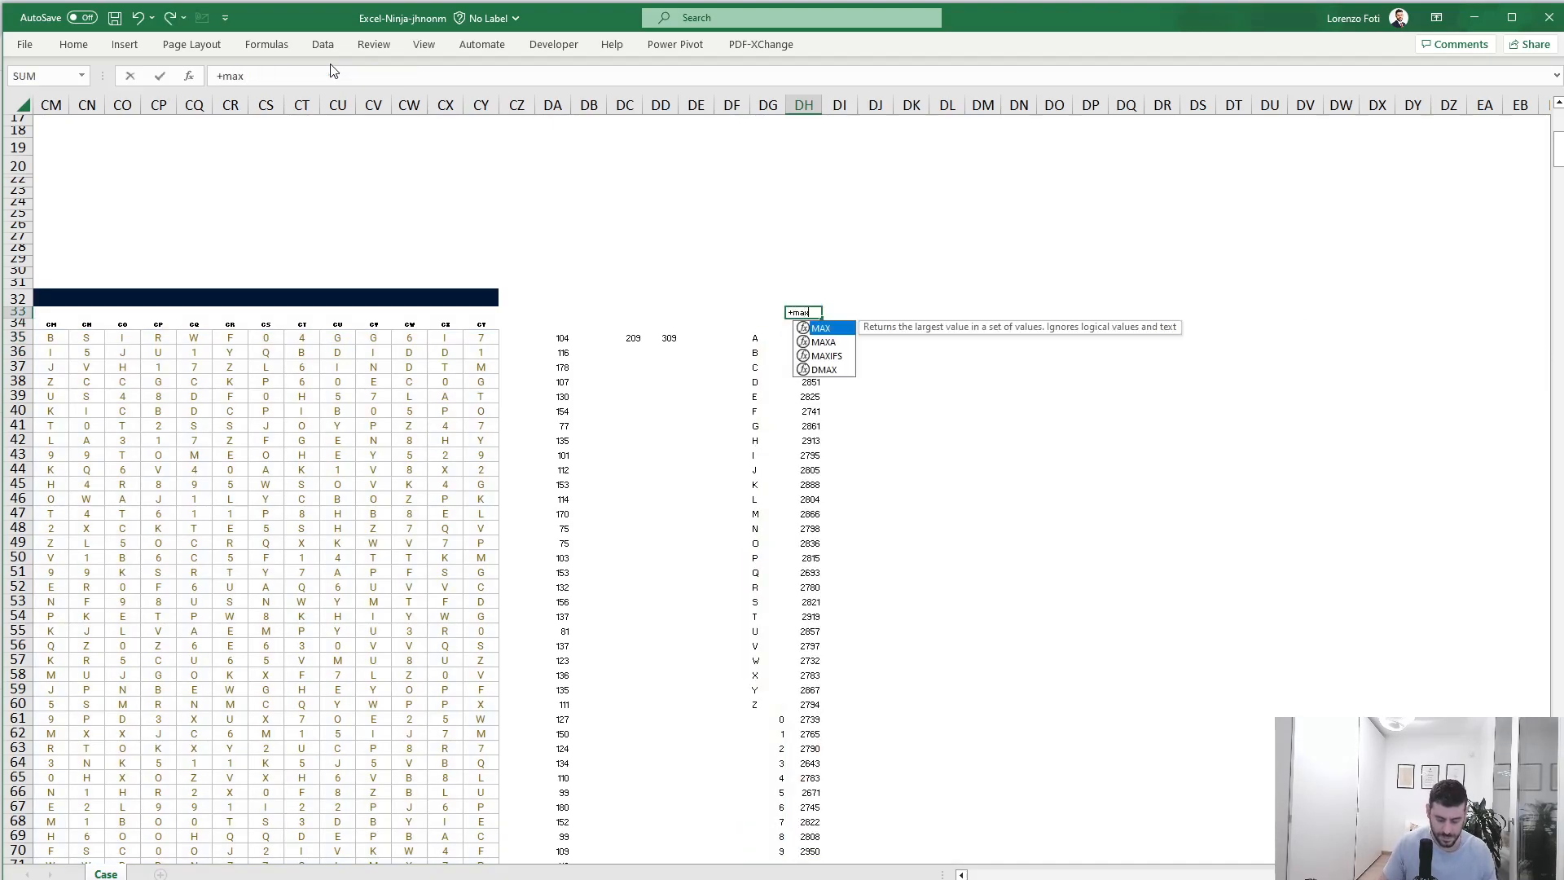
pyautogui.write('(')
pyautogui.press('Down')
pyautogui.hotkey('ctrl', 'shift', 'Down')
pyautogui.write(')')
pyautogui.press('Return')
pyautogui.press('Up')
# Step: Try 2950 as the answer to question 17 in S20
pyautogui.press('Home')
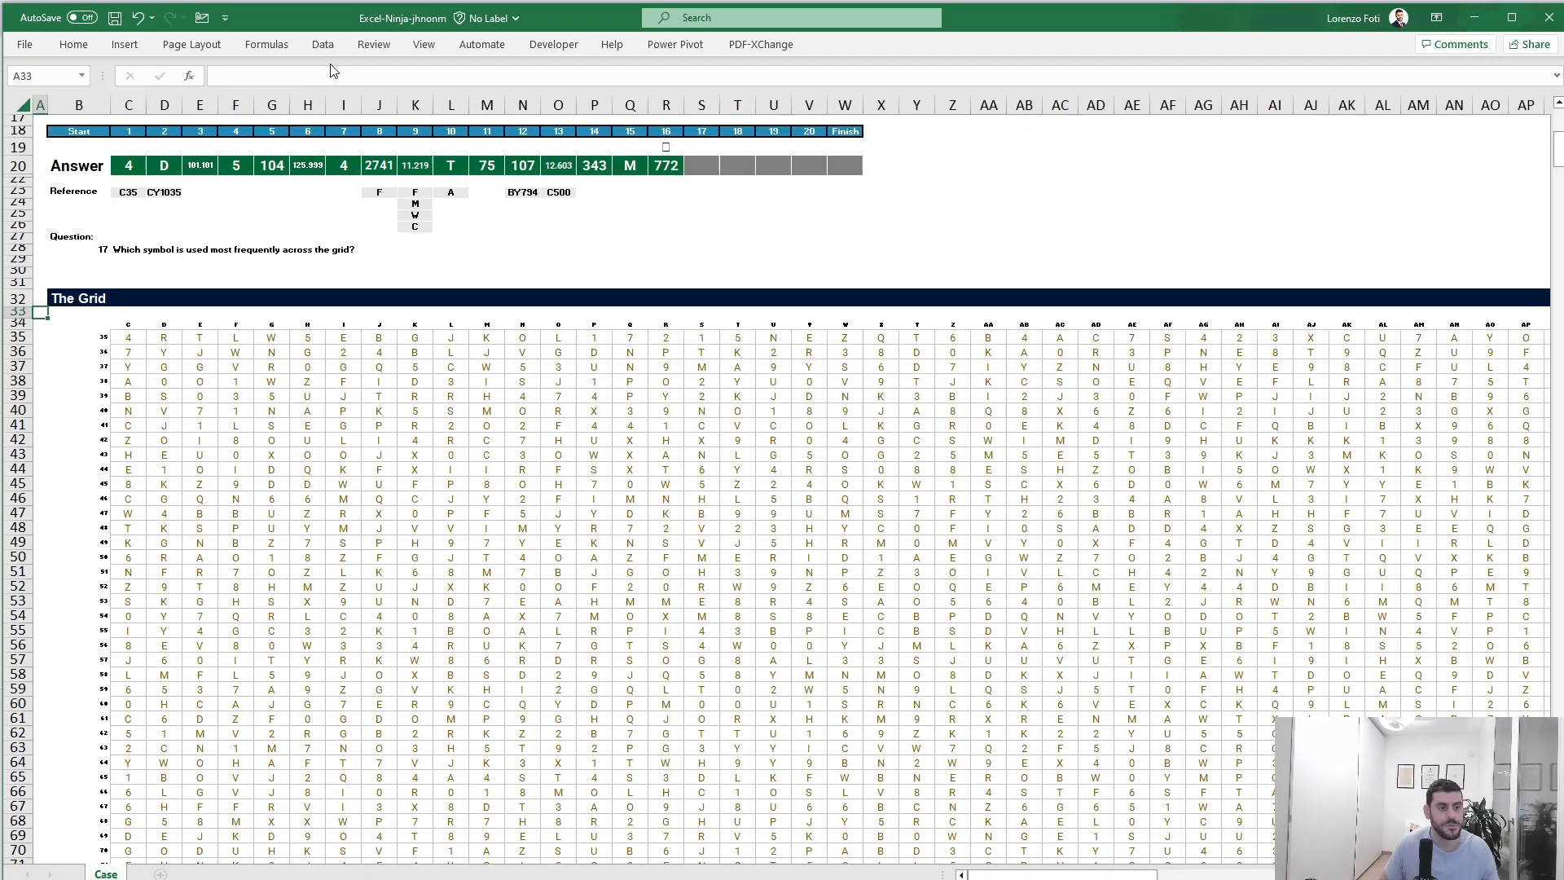
pyautogui.click(701, 166)
pyautogui.write('2950')
pyautogui.hotkey('ctrl', 'Return')
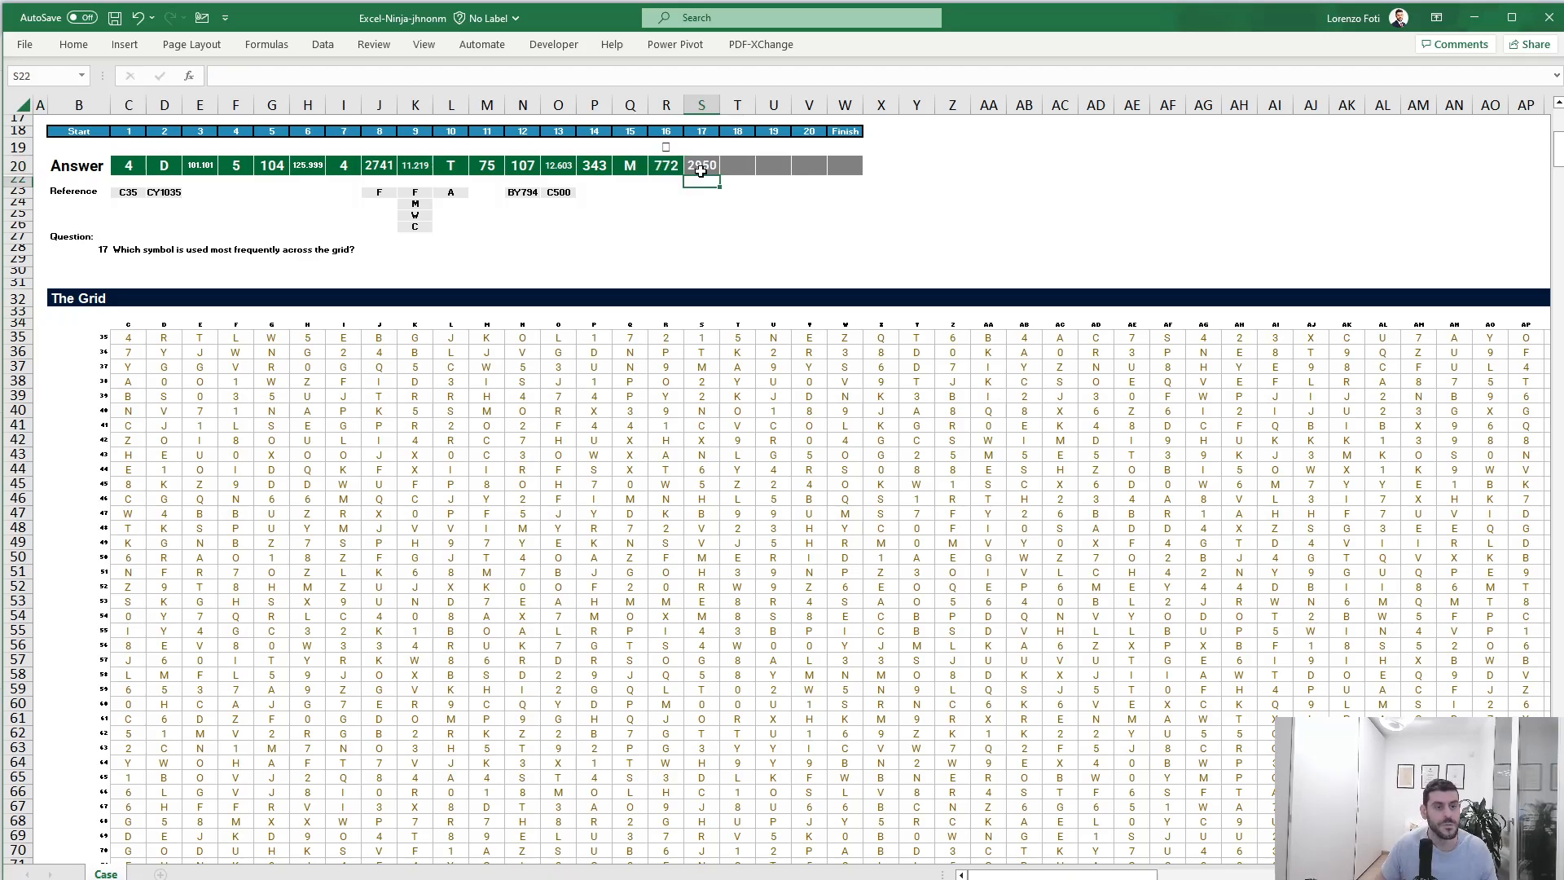
# Step: Look through the counts in column DH to find which symbol in column DG has the highest count
pyautogui.moveTo(1523, 514); pyautogui.dragTo(1503, 515)
pyautogui.click(1380, 379)
pyautogui.hotkey('ctrl', 'Right')
pyautogui.hotkey('ctrl', 'Right')
pyautogui.press('Right')
pyautogui.press('Right')
pyautogui.press('Right')
pyautogui.press('Right')
pyautogui.press('Right')
pyautogui.press('Right')
pyautogui.press('Right')
pyautogui.press('Right')
pyautogui.press('Right')
pyautogui.press('Right')
pyautogui.press('Right')
pyautogui.press('Right')
pyautogui.press('Right')
pyautogui.press('Right')
pyautogui.press('Right')
pyautogui.press('Right')
pyautogui.press('Right')
pyautogui.press('Right')
pyautogui.press('Right')
pyautogui.press('Left')
pyautogui.press('Left')
pyautogui.press('Left')
pyautogui.press('Left')
pyautogui.press('Left')
pyautogui.press('Left')
pyautogui.press('Left')
pyautogui.press('Left')
pyautogui.press('Left')
pyautogui.press('Left')
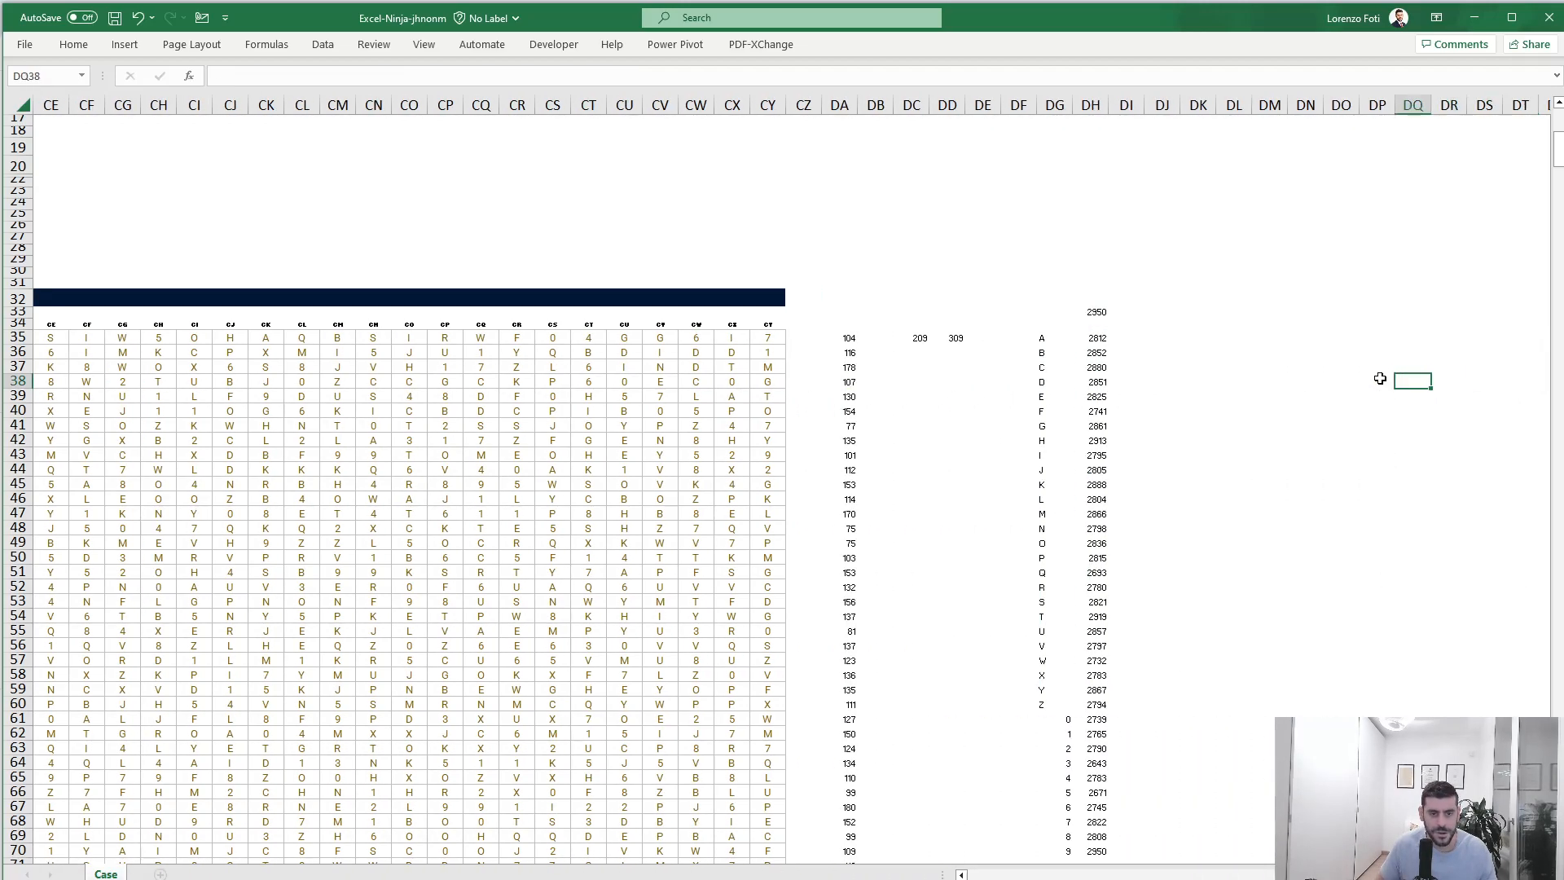
pyautogui.press('Left')
pyautogui.press('Left')
pyautogui.press('Down')
pyautogui.press('Down')
pyautogui.press('Down')
pyautogui.press('Down')
pyautogui.press('Down')
pyautogui.press('Down')
pyautogui.press('Down')
pyautogui.press('Down')
pyautogui.press('Down')
pyautogui.press('Down')
pyautogui.press('Down')
pyautogui.press('Down')
pyautogui.press('Down')
pyautogui.press('Down')
pyautogui.press('Down')
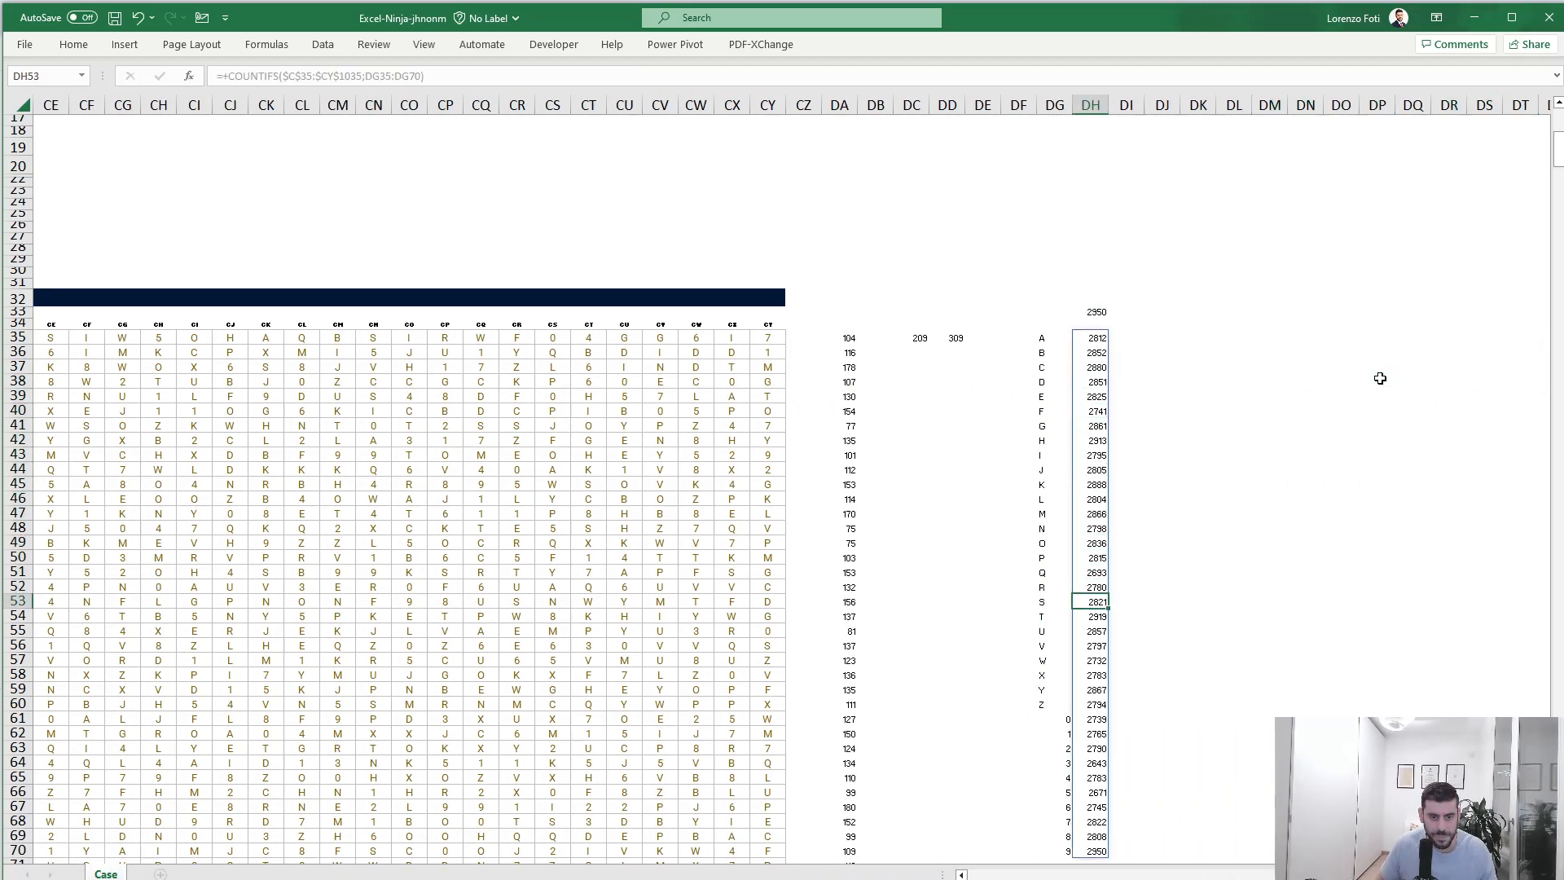
pyautogui.press('Down')
pyautogui.press('Down')
pyautogui.press('Down')
pyautogui.press('Down')
pyautogui.press('Down')
pyautogui.press('Down')
pyautogui.press('Down')
pyautogui.press('Down')
pyautogui.press('Down')
pyautogui.press('Down')
pyautogui.press('Down')
pyautogui.press('Down')
pyautogui.press('Down')
pyautogui.press('Down')
pyautogui.press('Down')
pyautogui.press('Down')
pyautogui.press('Down')
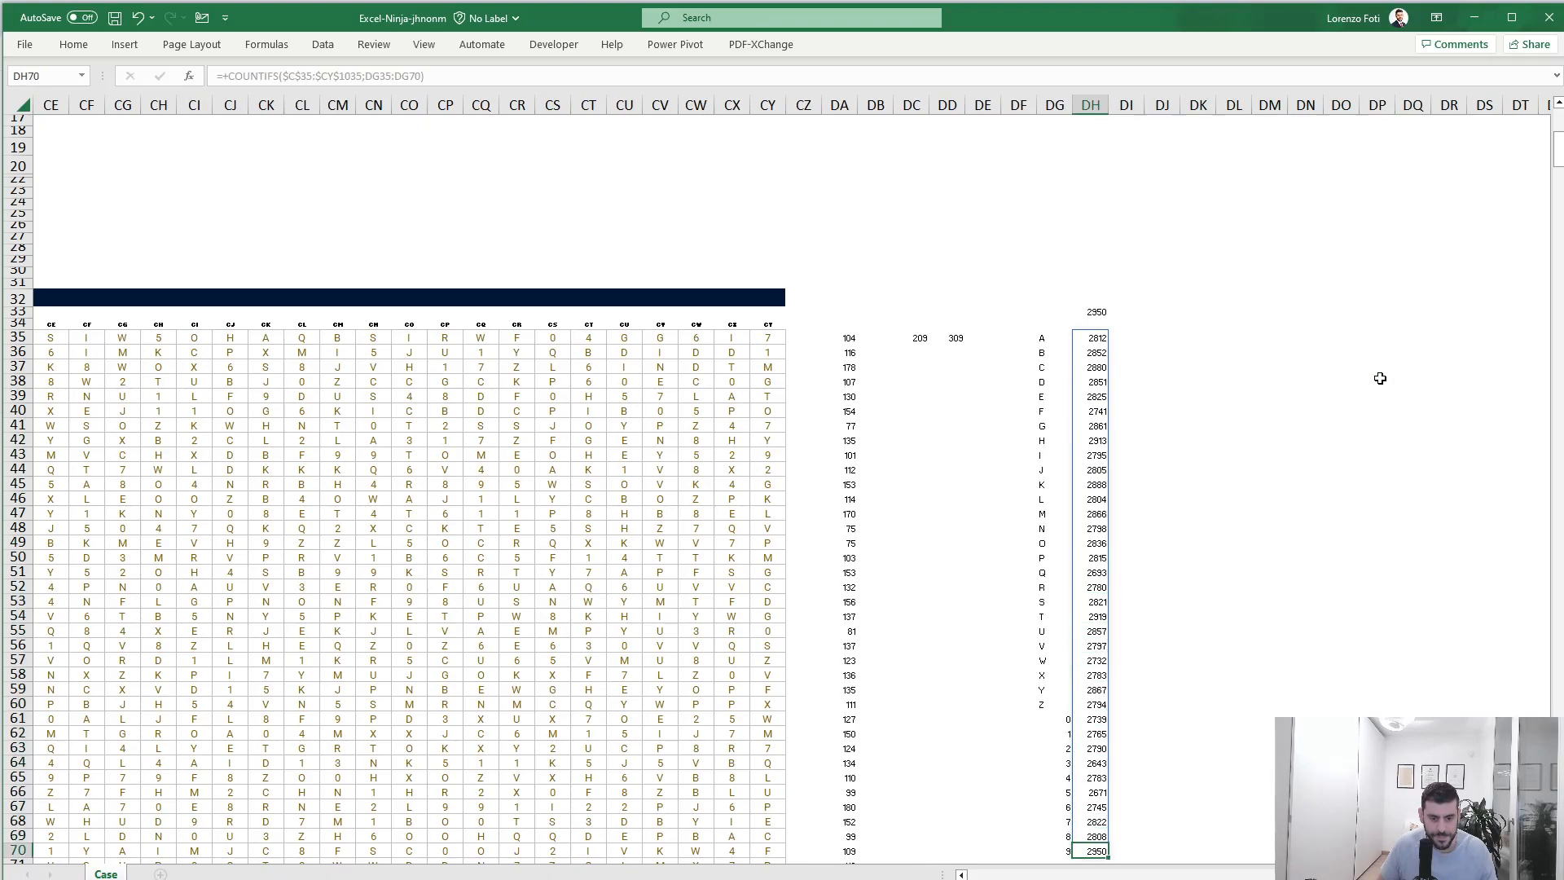
# Step: Replace the answer to question 17 in S20 with 9
pyautogui.hotkey('ctrl', 'Home')
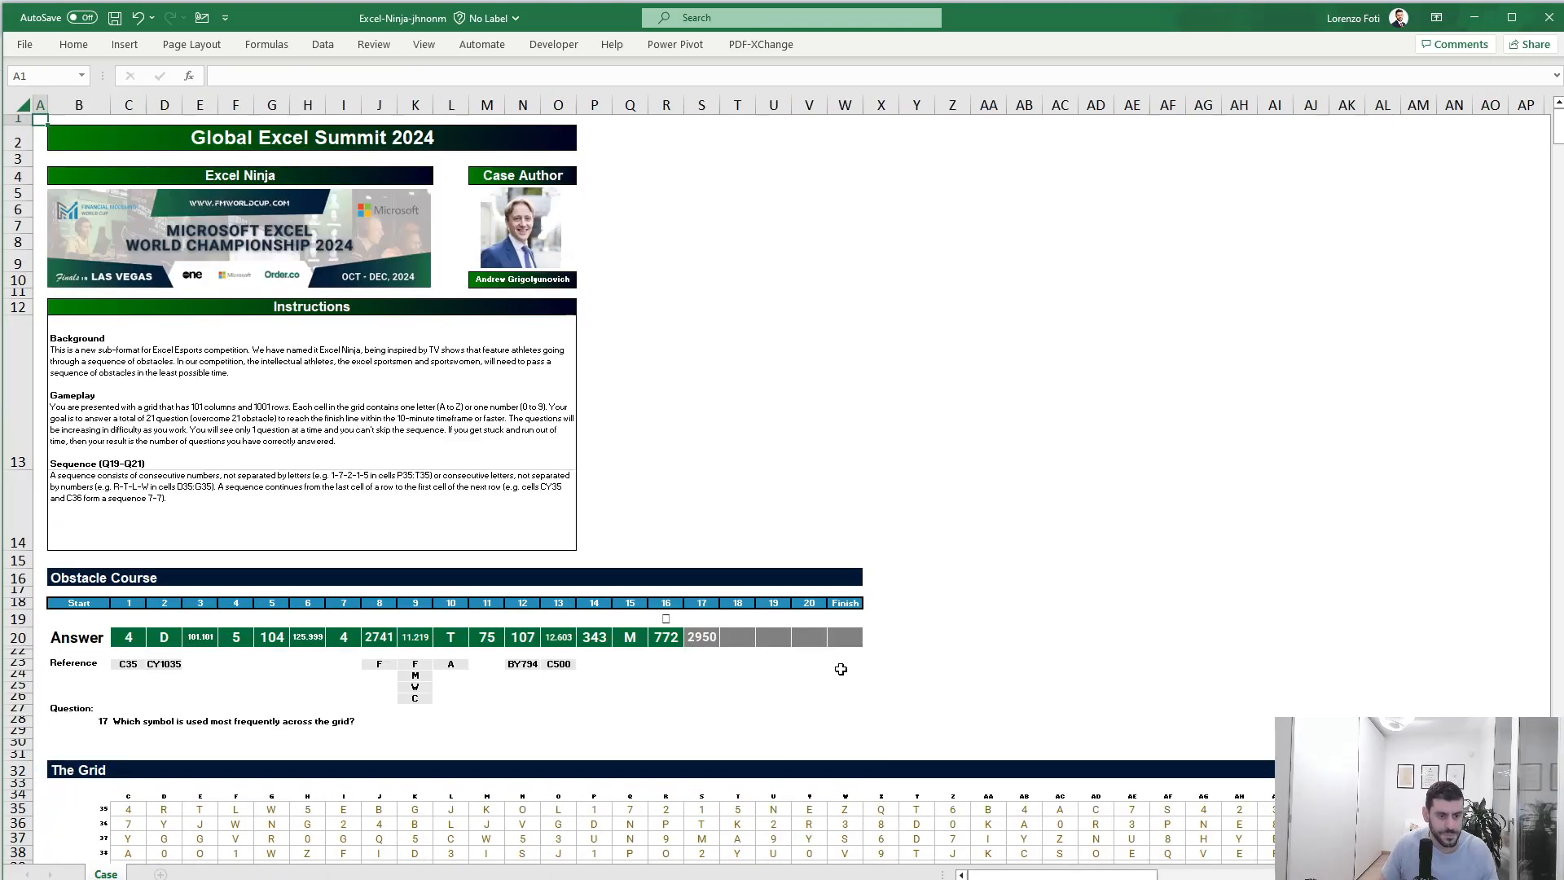
pyautogui.click(694, 636)
pyautogui.write('9')
pyautogui.press('Tab')
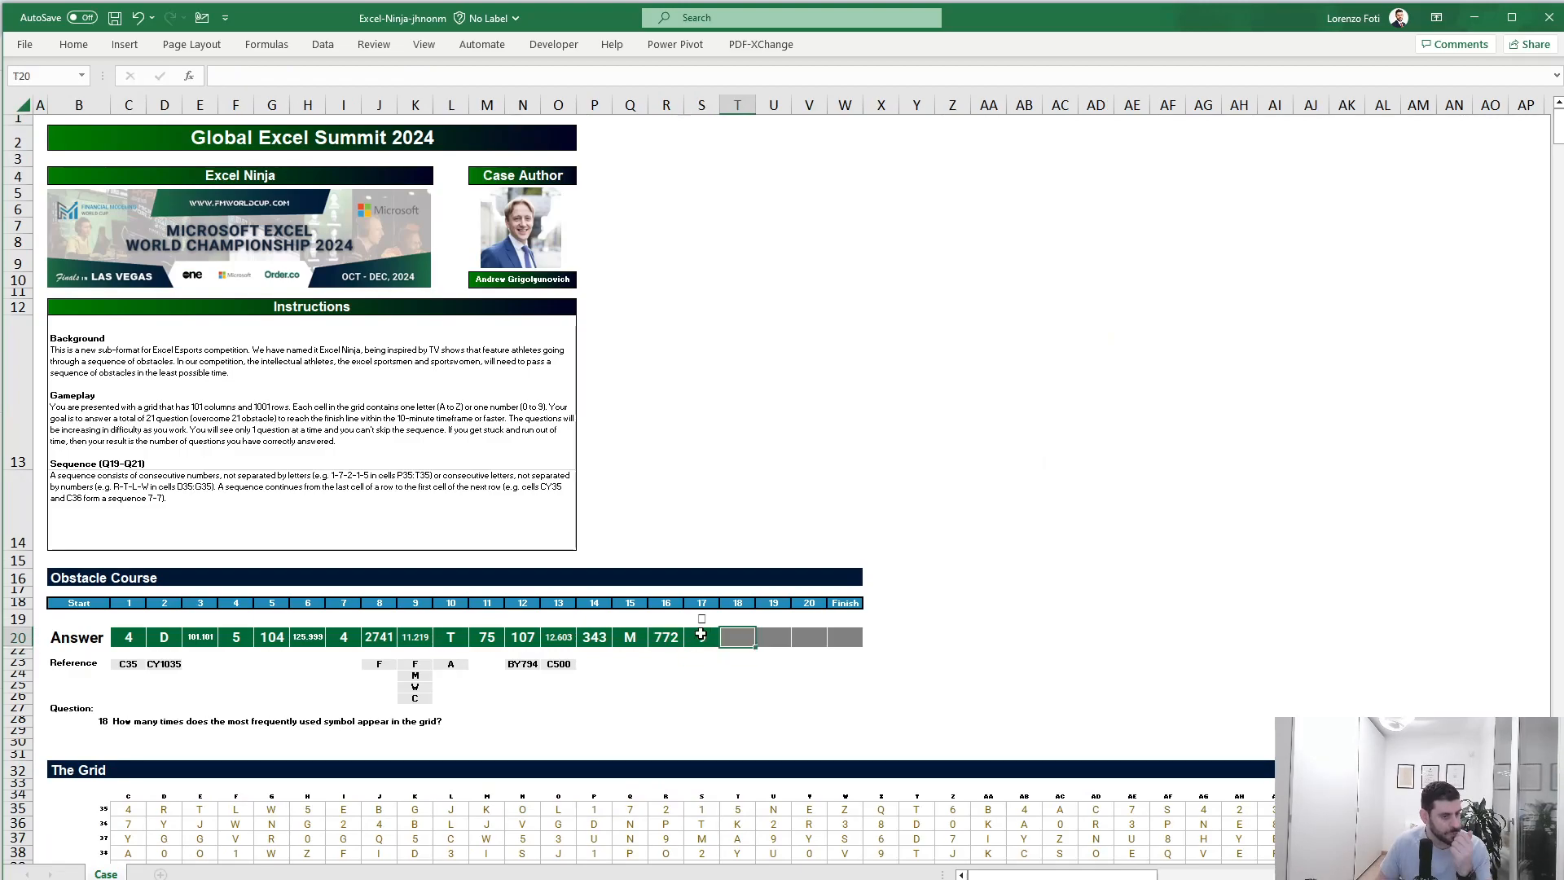
# Step: Enter 2950 as the answer to question 18 in T20
pyautogui.write('2950')
pyautogui.press('Return')
pyautogui.press('Up')
pyautogui.press('Right')
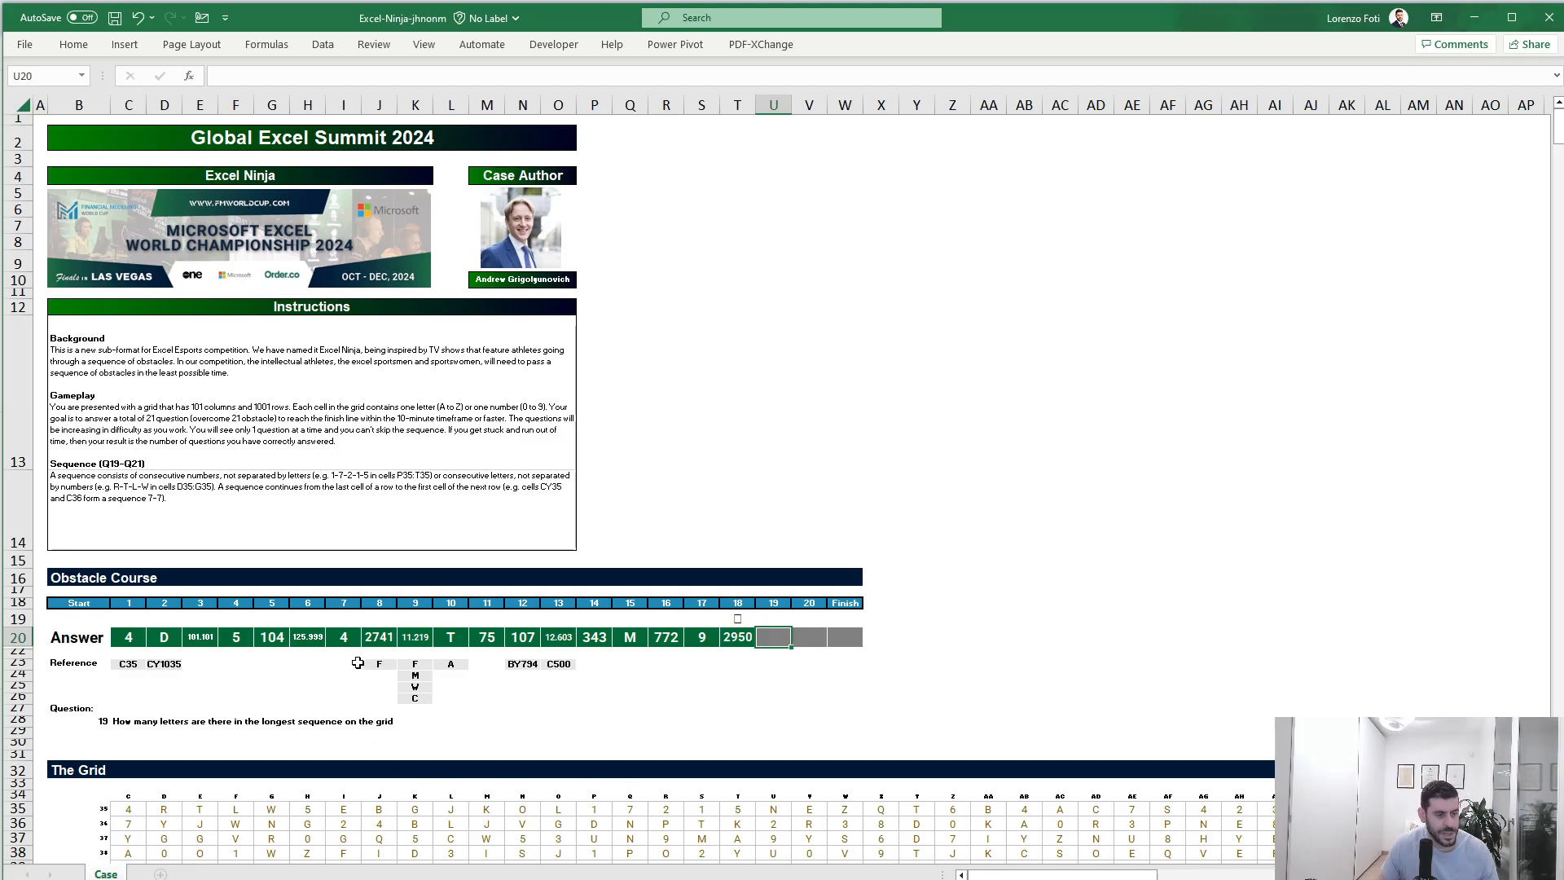
# Step: Copy the REDUCE formula from question 11's answer in M20 into U20 for question 19, removing the duplicated leading signs
pyautogui.click(497, 637)
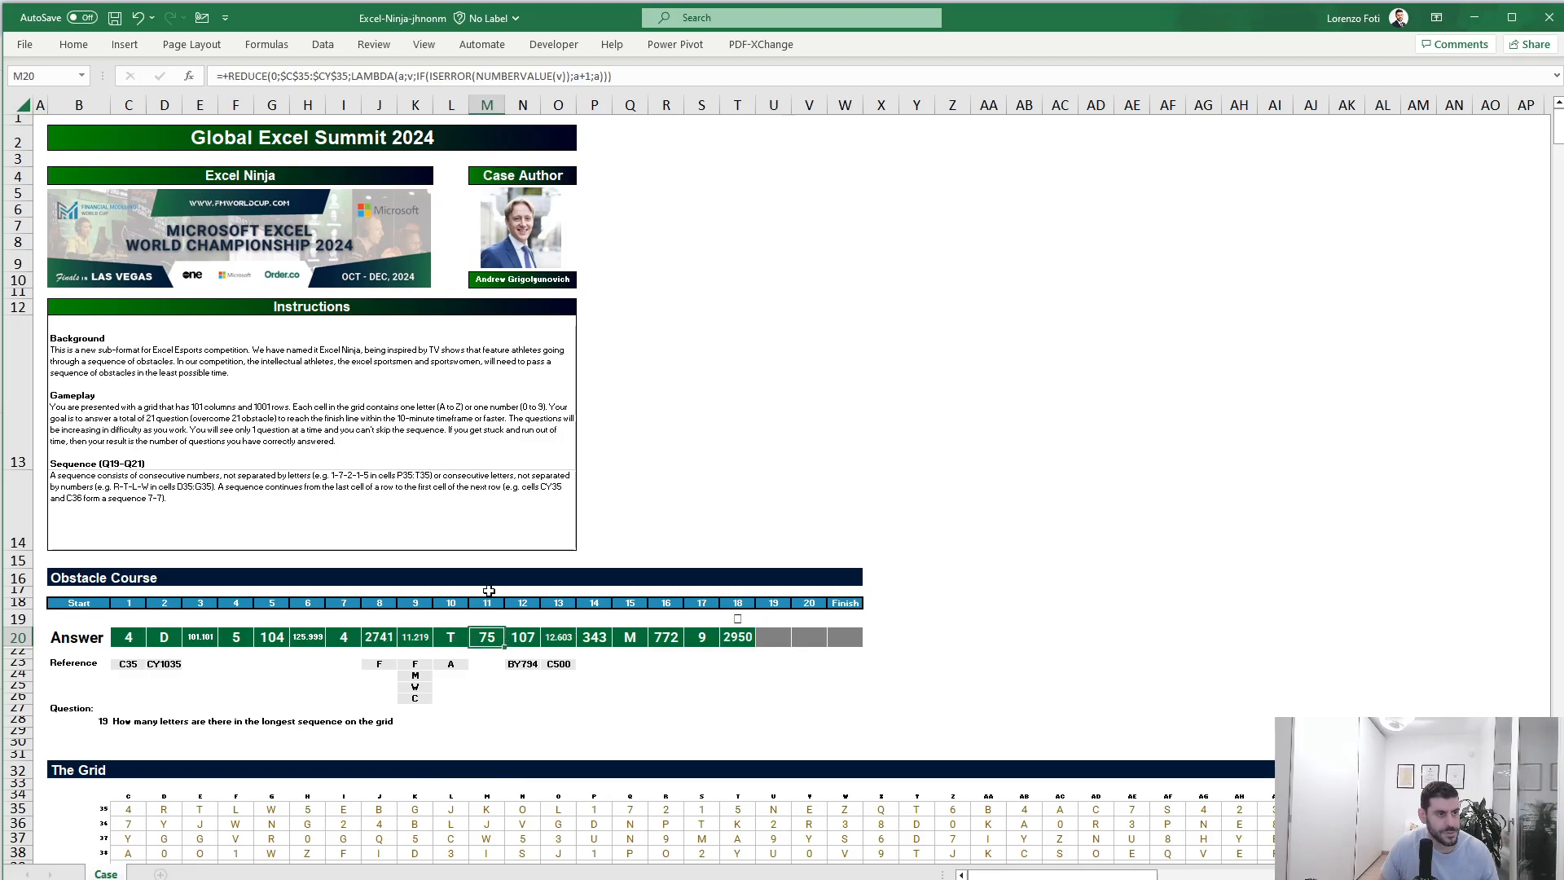
pyautogui.click(613, 76)
pyautogui.click(774, 637)
pyautogui.write('+')
pyautogui.write('=+REDUCE(0;$C$35:$CY$35;LAMBDA(a;v;IF(ISERROR(NUMBERVALUE(v));a+1;a)))')
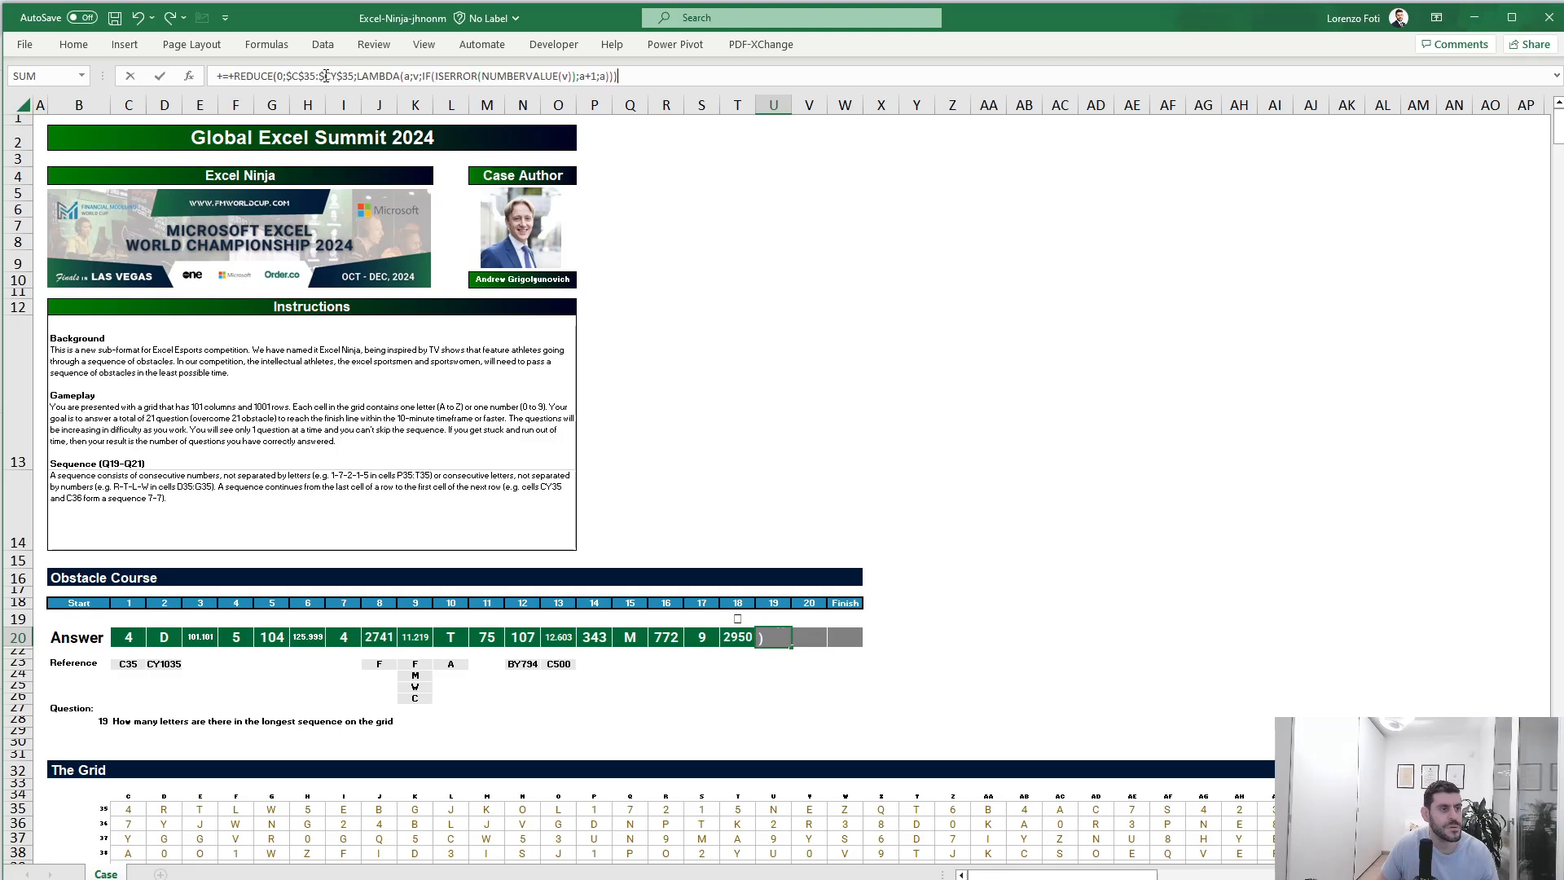
pyautogui.click(236, 75)
pyautogui.press('BackSpace')
pyautogui.press('BackSpace')
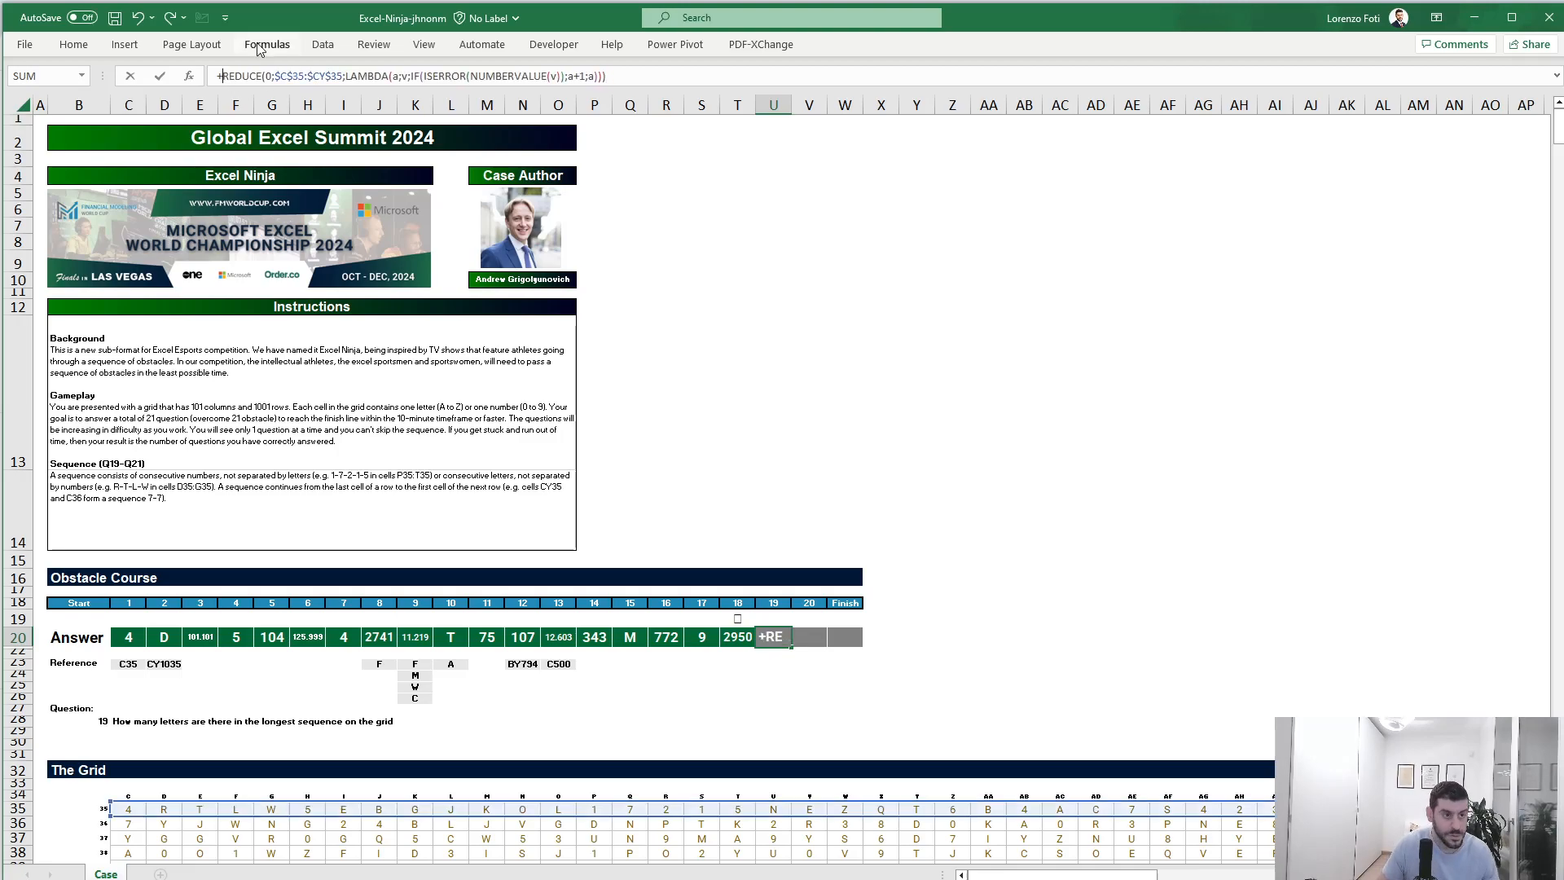
# Step: Wrap the range $C$35:$CY$35 in the U20 formula in TOCOL
pyautogui.click(276, 76)
pyautogui.write('TOCOL(')
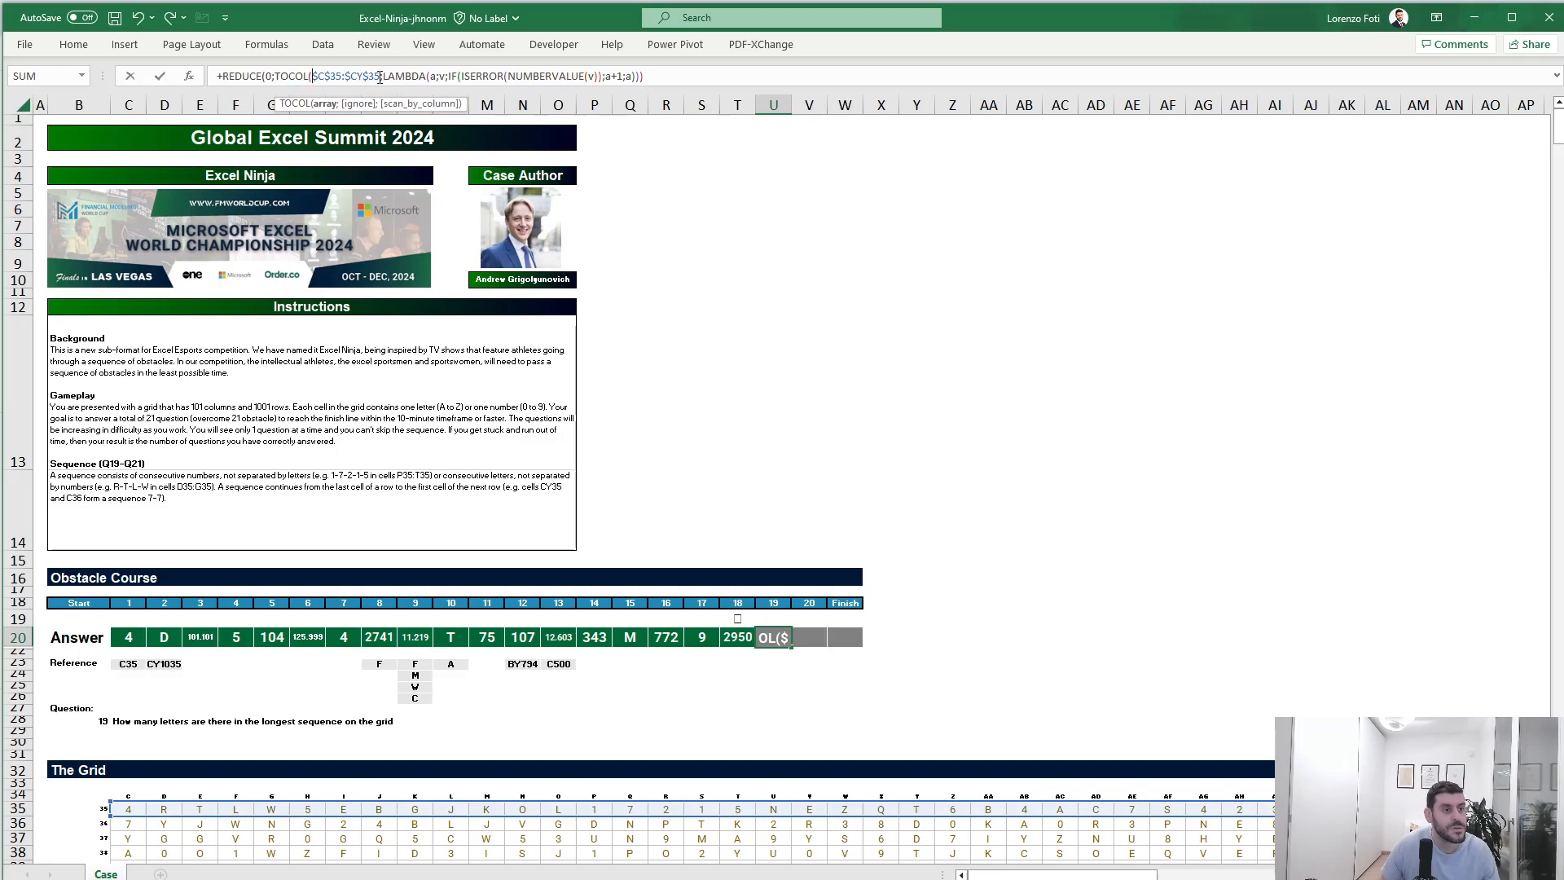
pyautogui.click(380, 76)
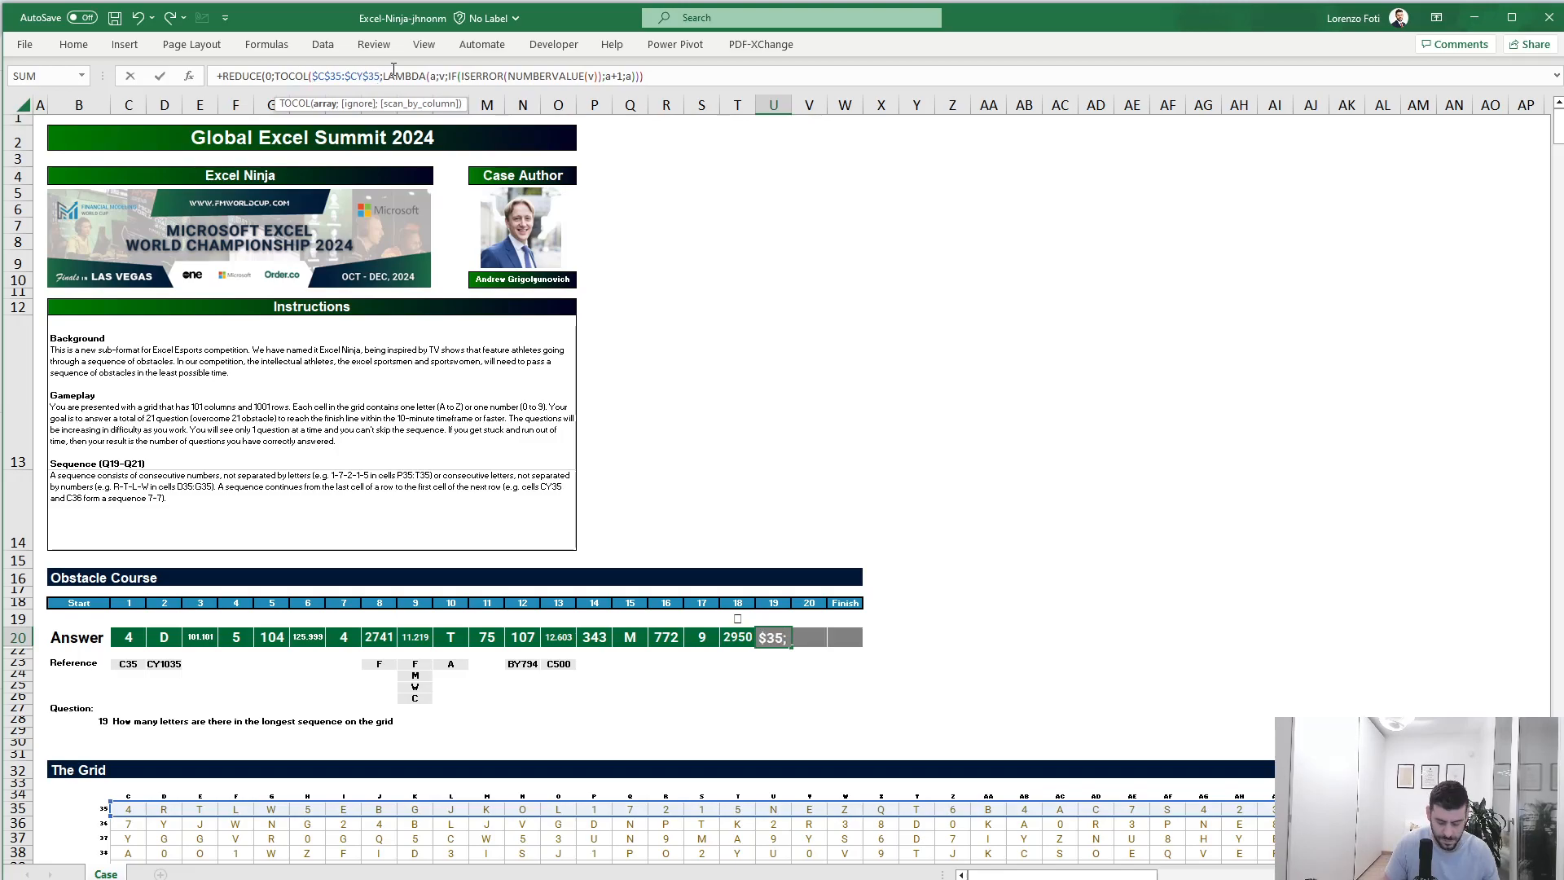
pyautogui.write(')')
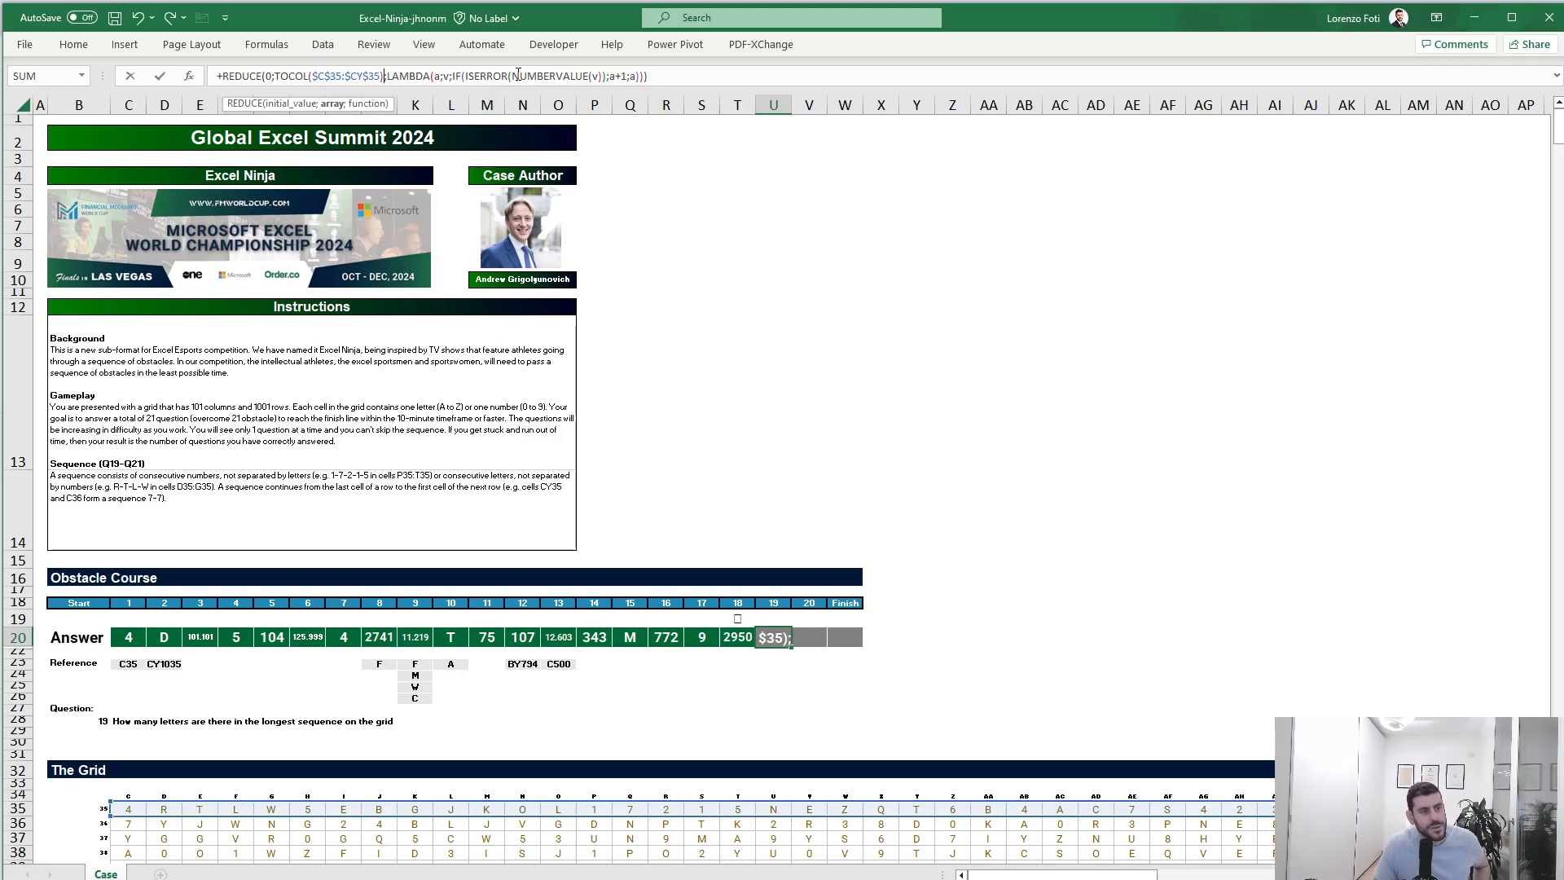
# Step: Change REDUCE to SCAN in the U20 formula and make the IF return 0 for numbers
pyautogui.doubleClick(240, 75)
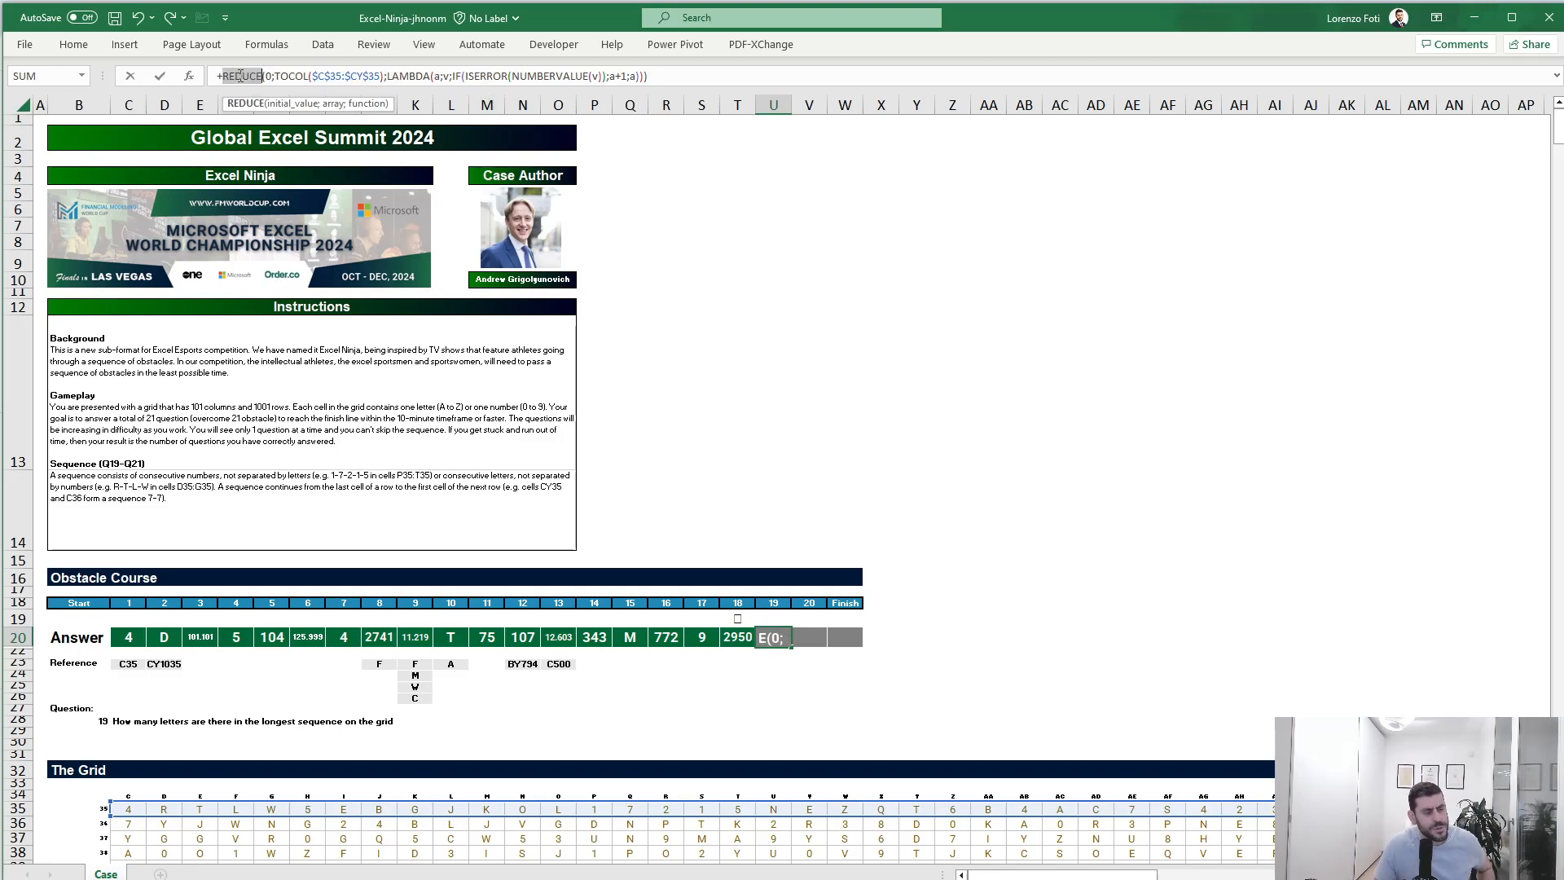
pyautogui.write('scan')
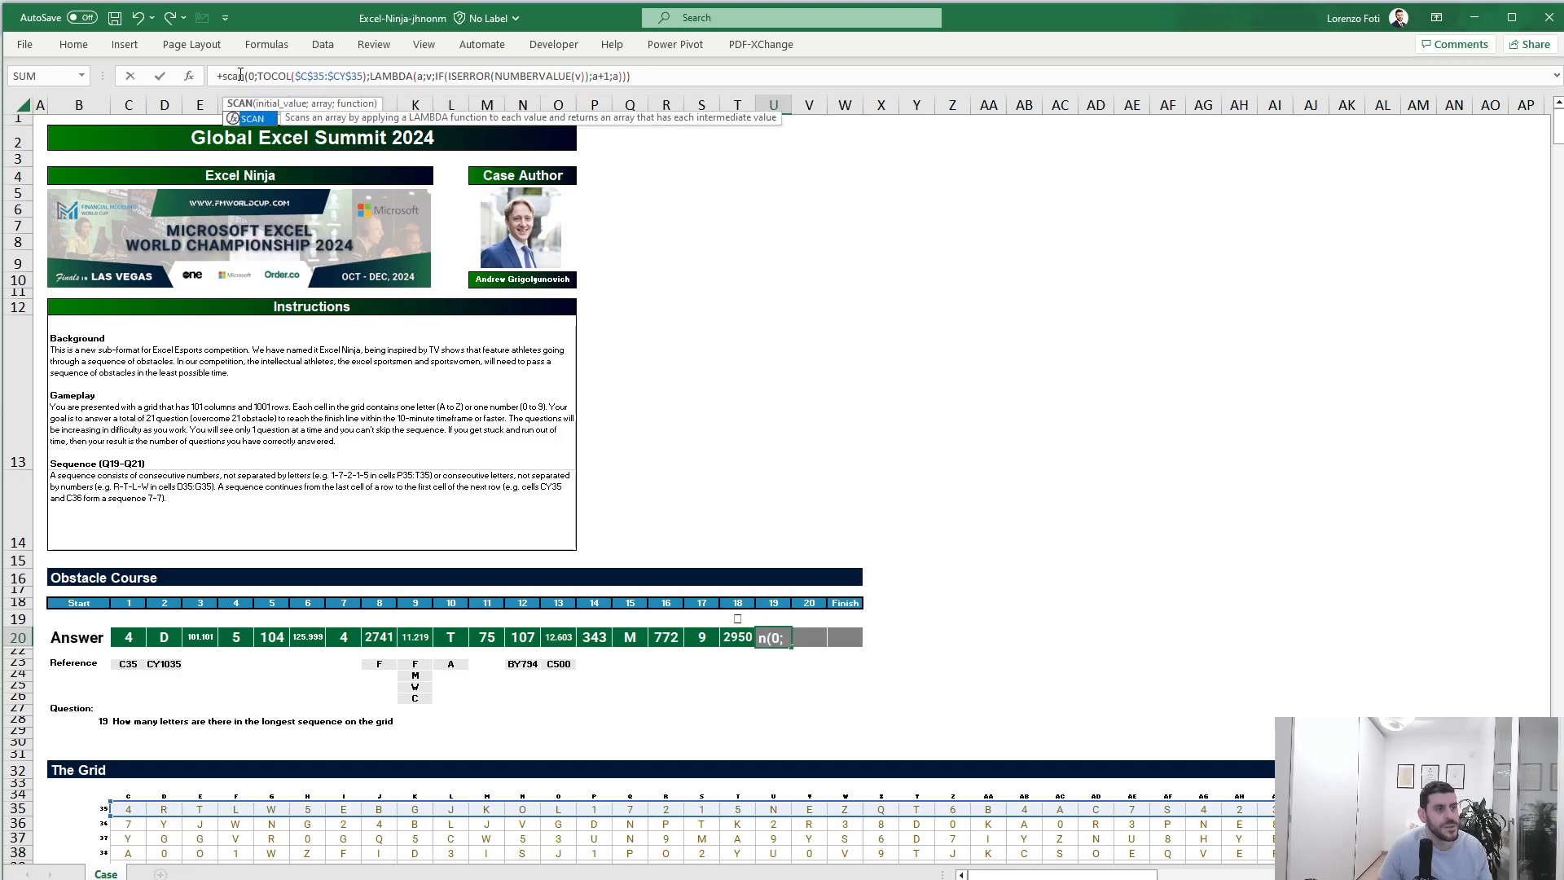
pyautogui.click(462, 75)
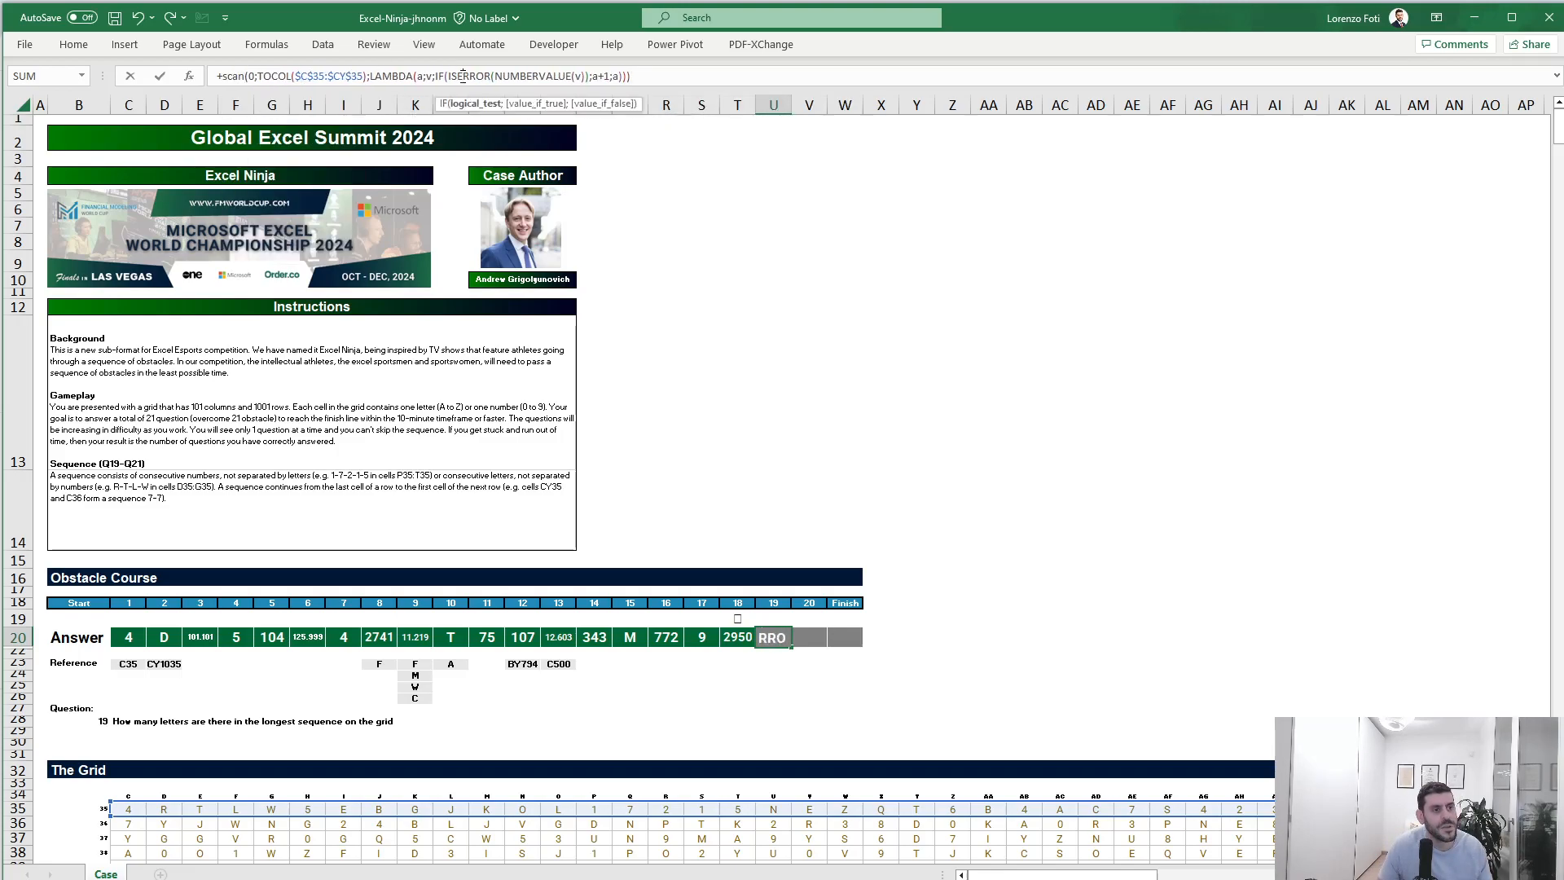
pyautogui.click(625, 75)
pyautogui.write('0')
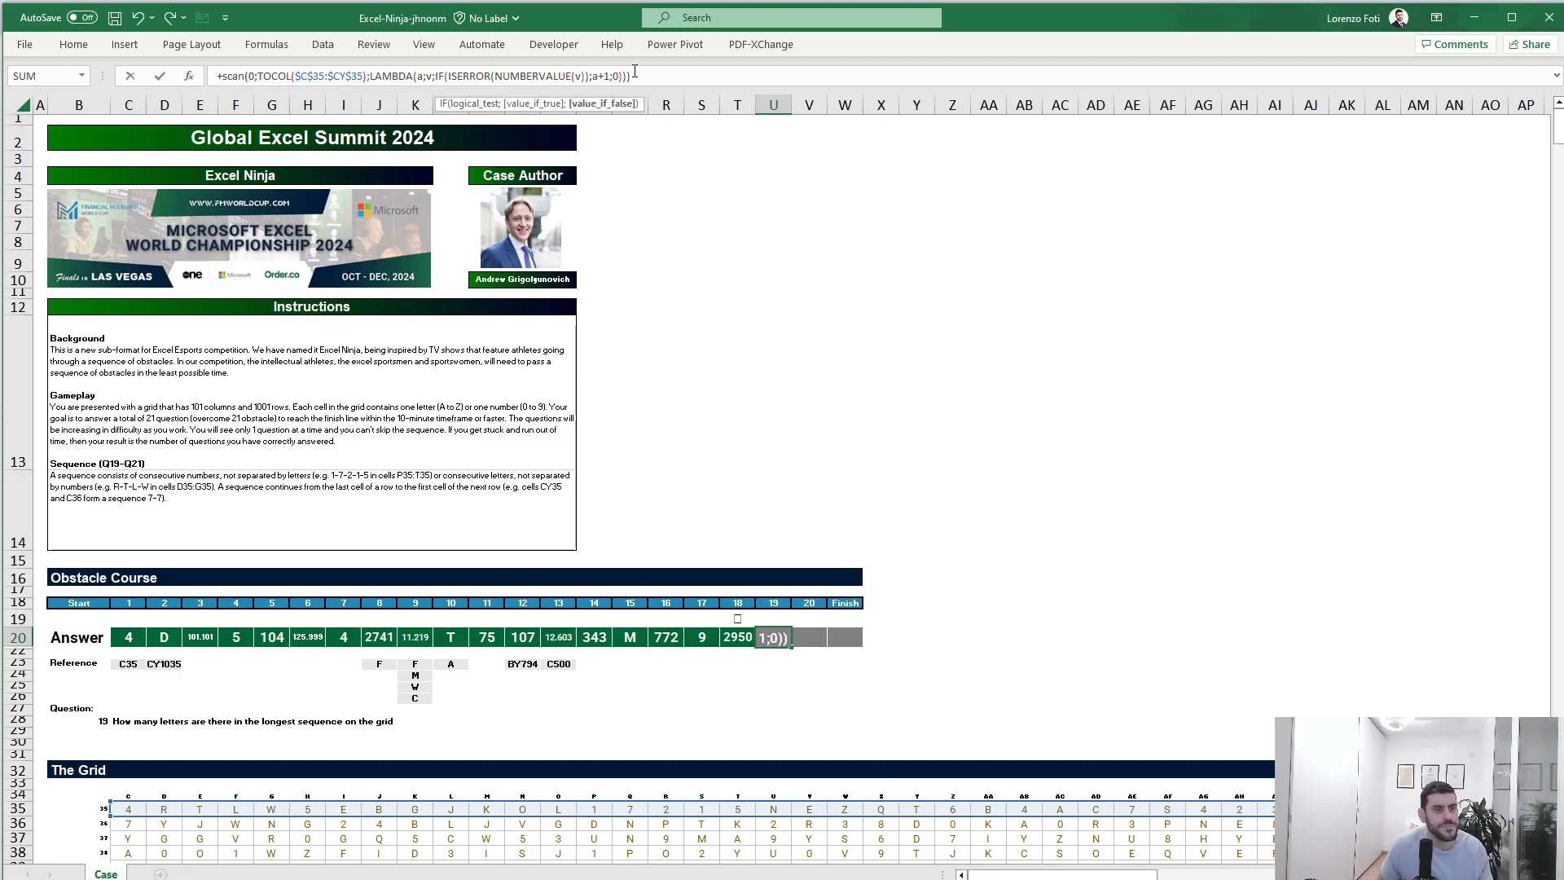
pyautogui.hotkey('ctrl', 'Return')
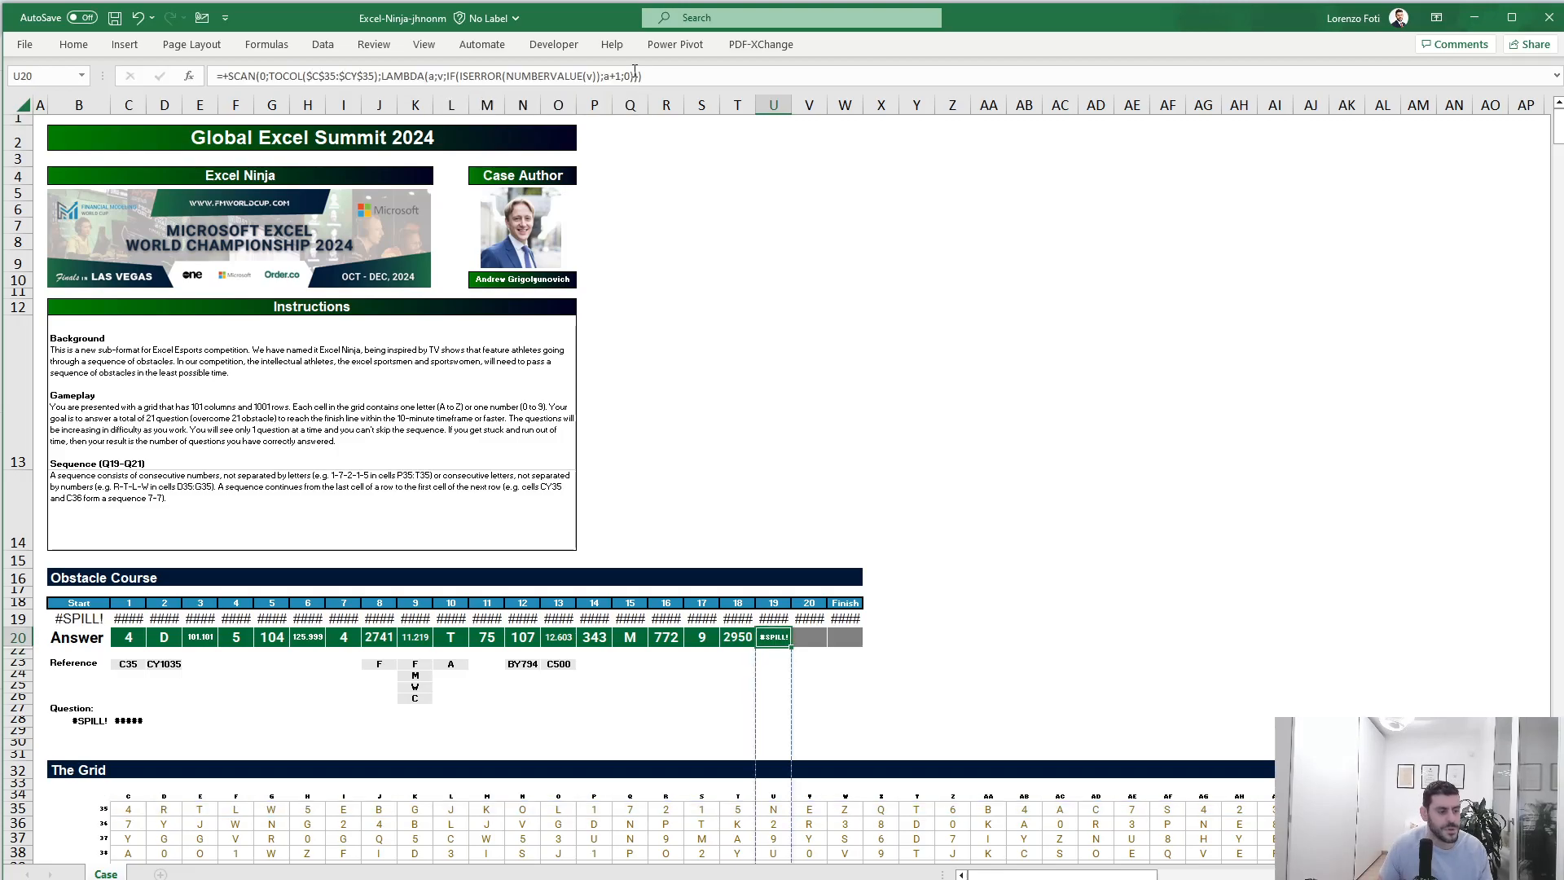
# Step: Wrap the SCAN formula in U20 in MAX
pyautogui.click(227, 75)
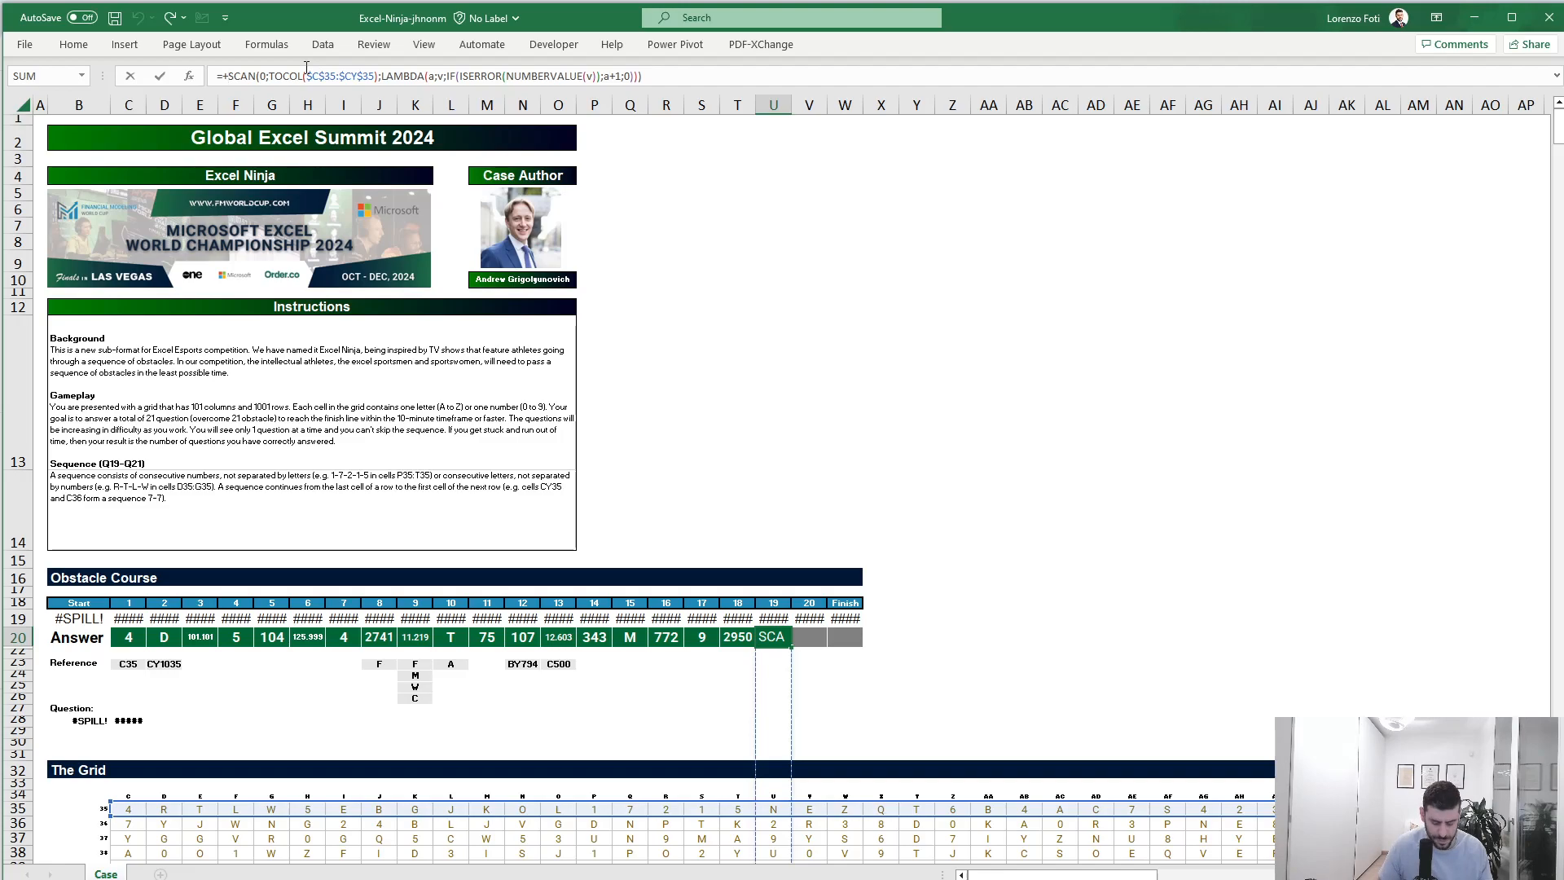
pyautogui.write('max(')
pyautogui.click(691, 76)
pyautogui.write(')')
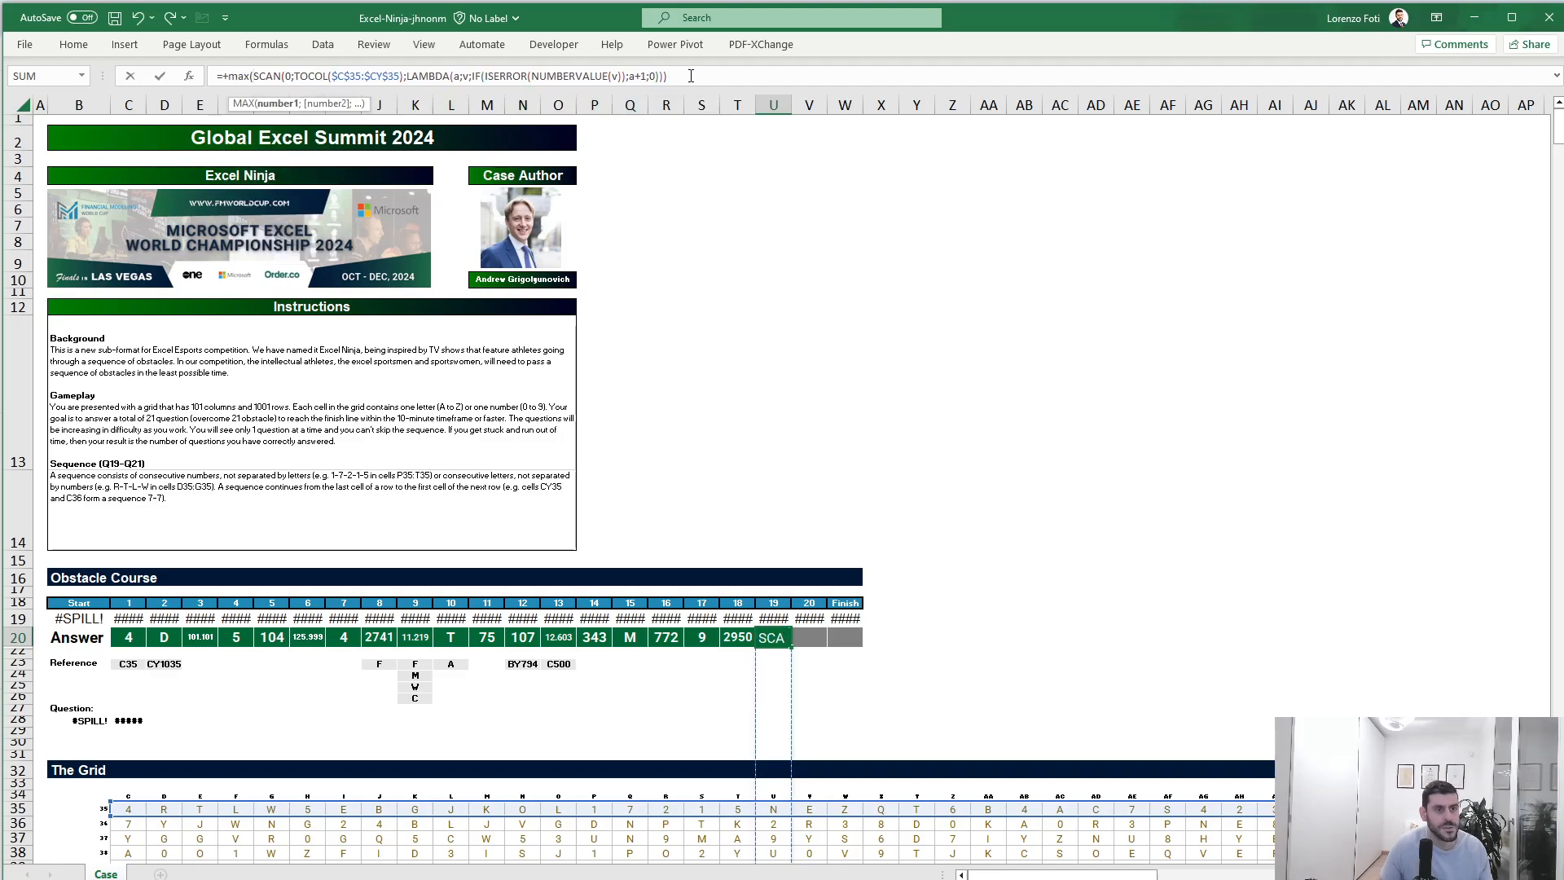
pyautogui.press('Return')
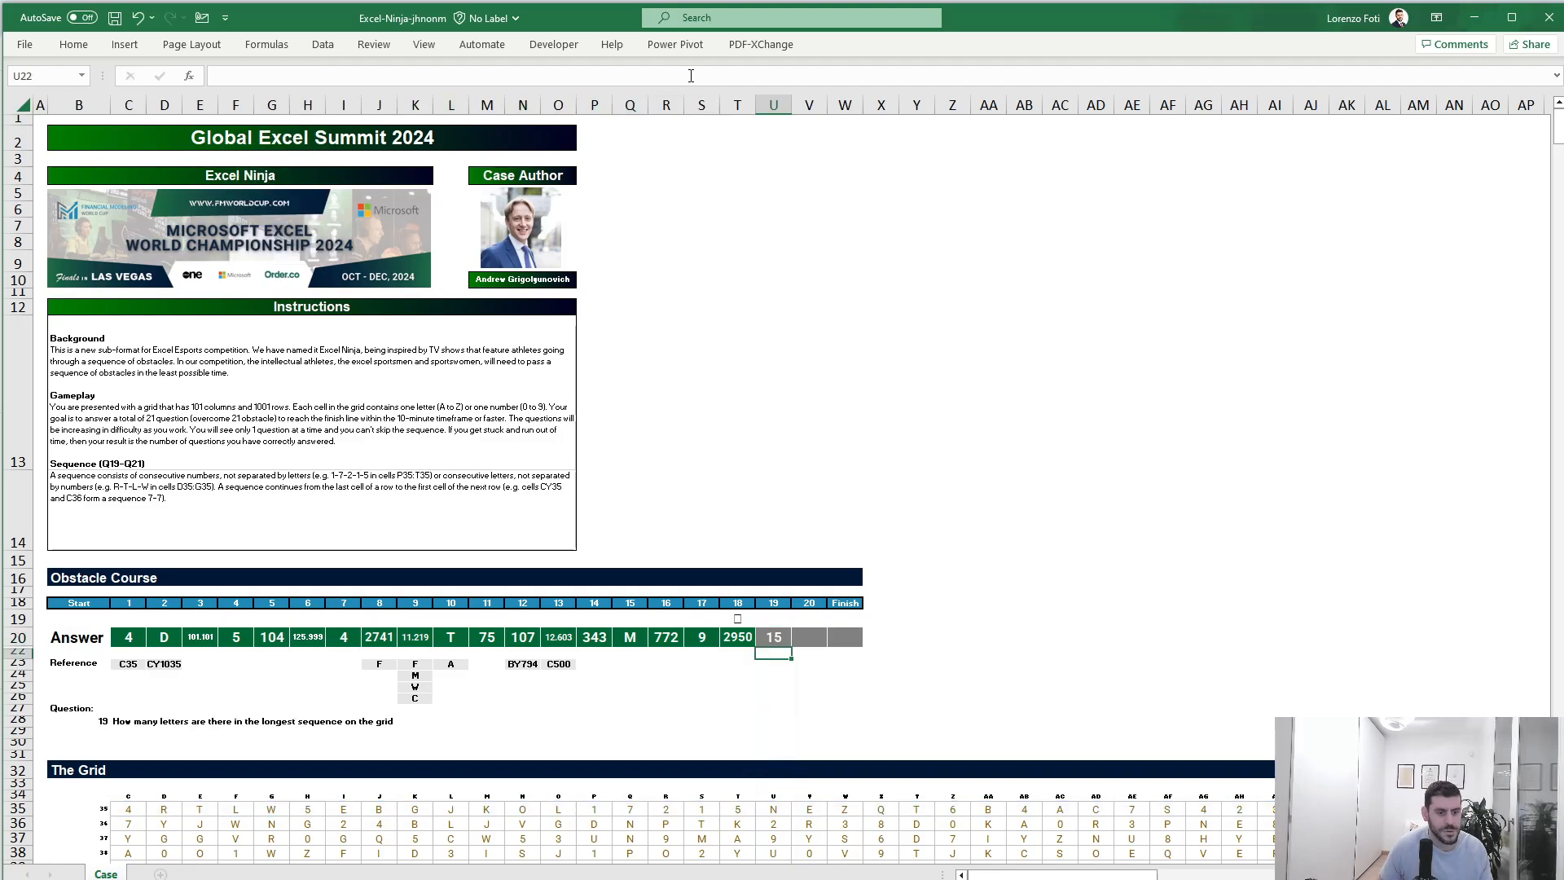
# Step: Extend the TOCOL range in the U20 formula to the whole grid with absolute references, $C$35:$CY$1035
pyautogui.press('Up')
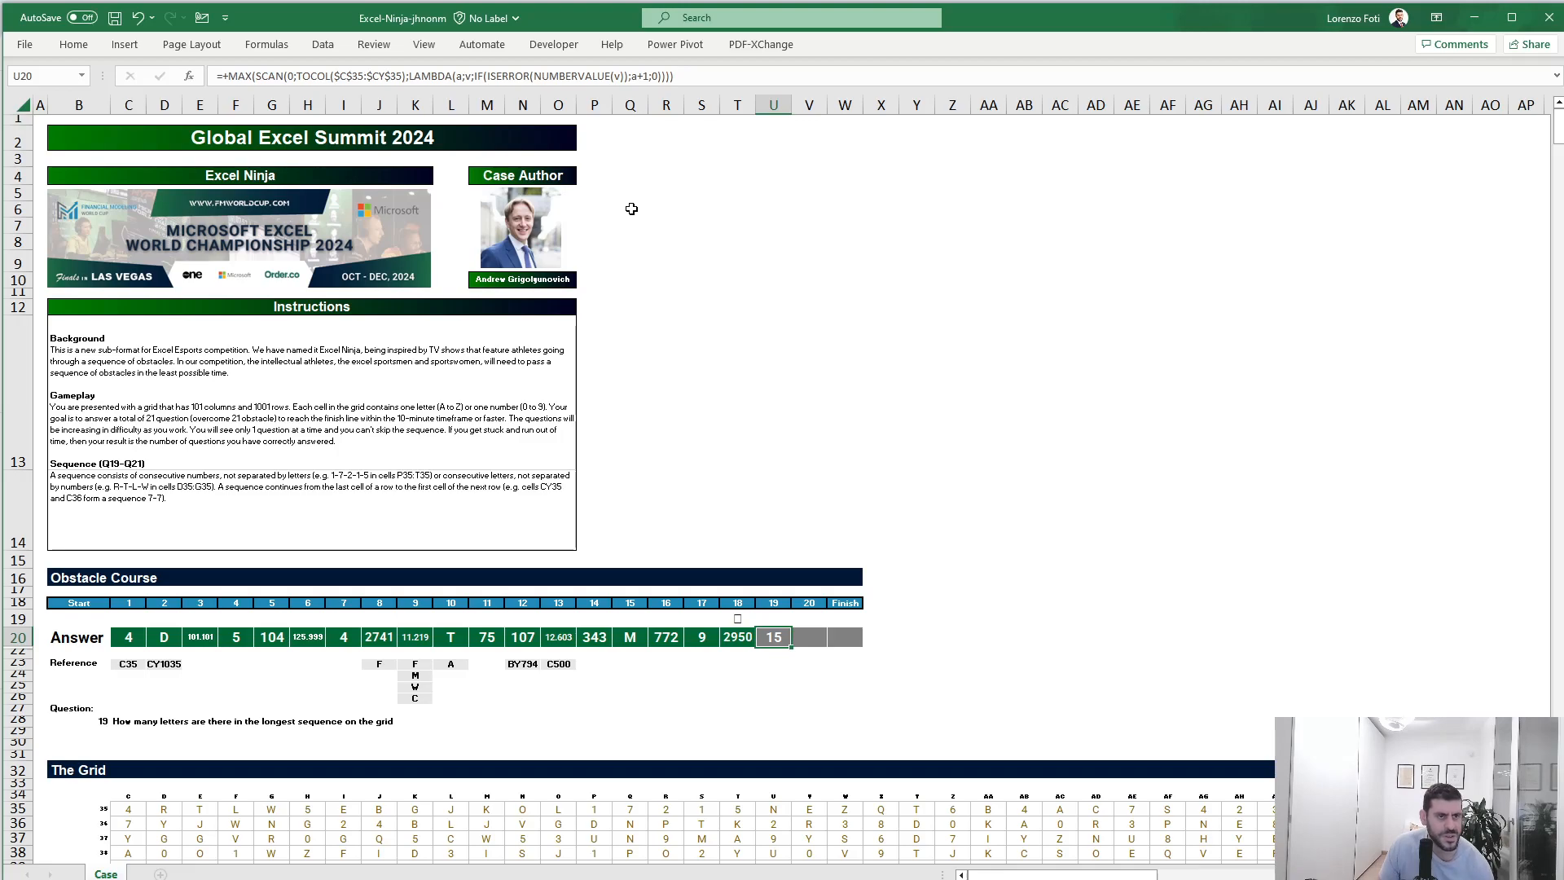
pyautogui.click(656, 75)
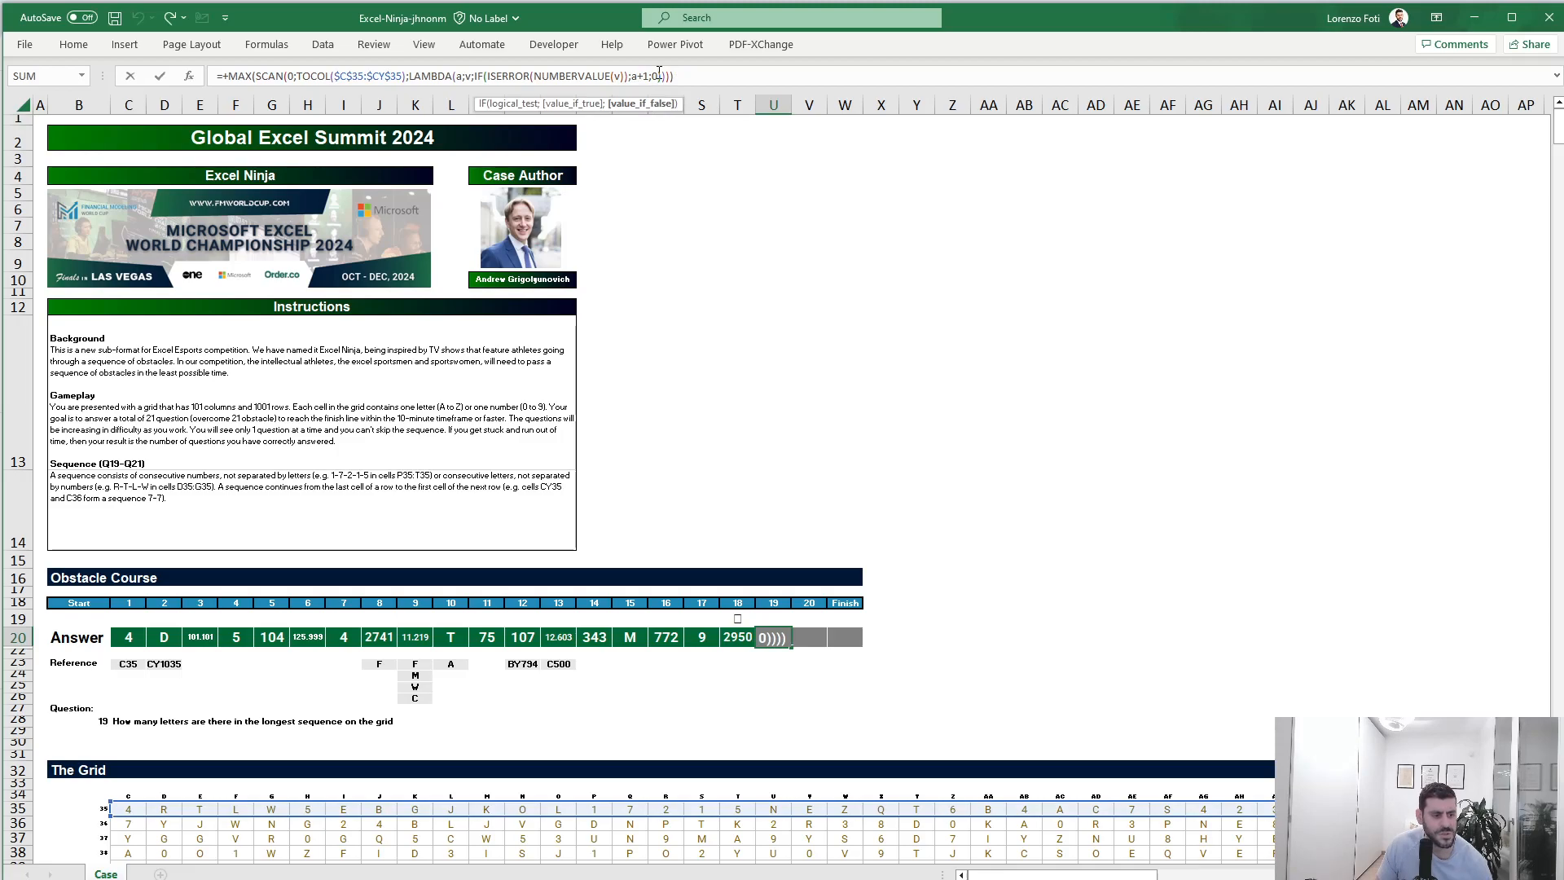
pyautogui.doubleClick(384, 79)
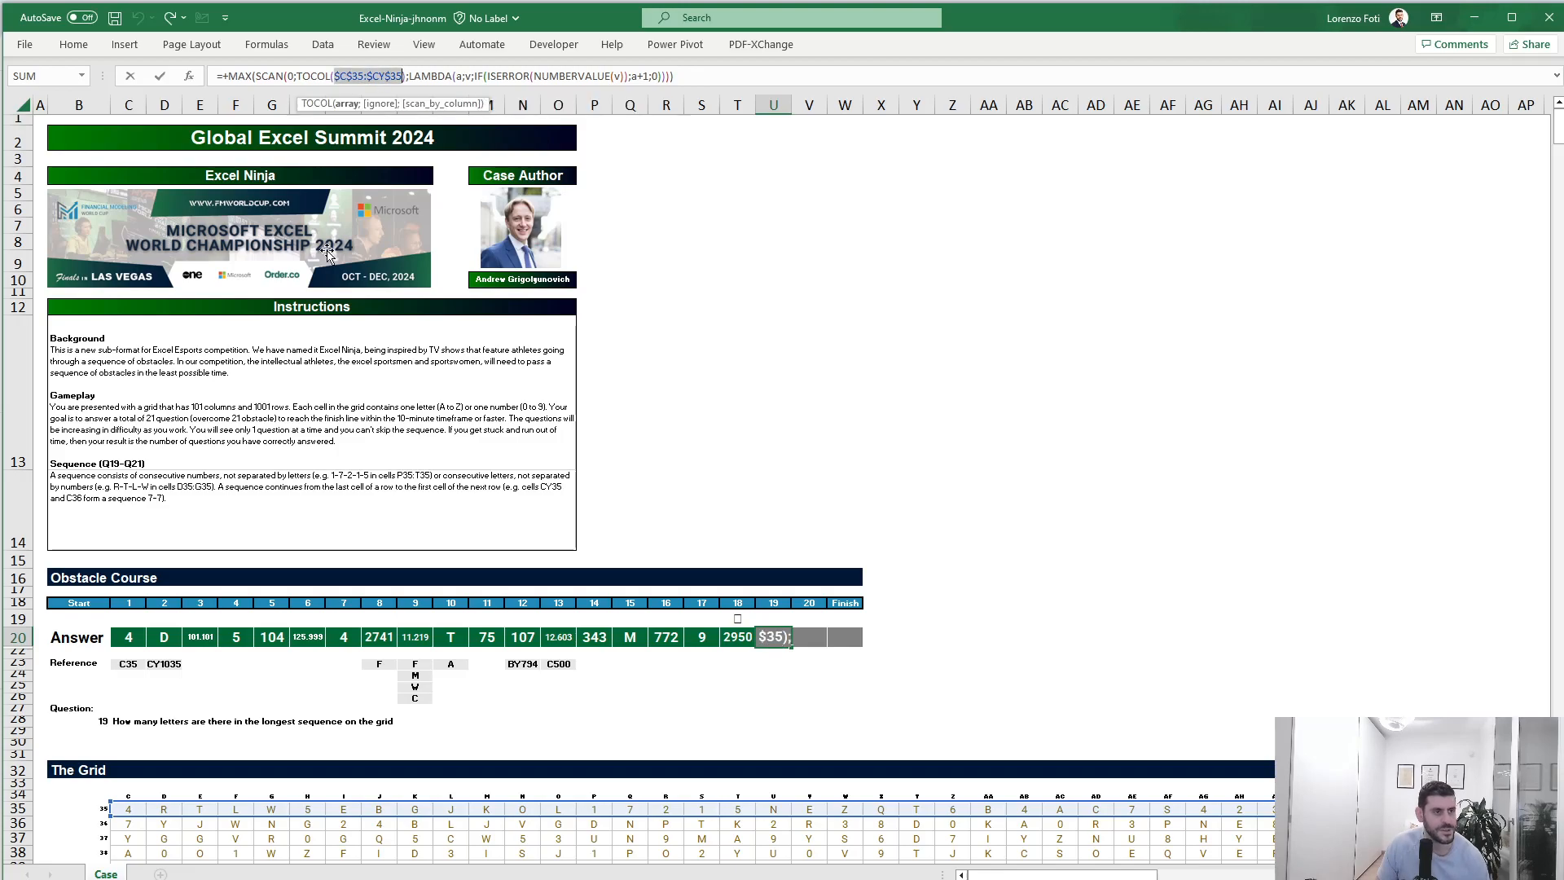
pyautogui.click(128, 809)
pyautogui.hotkey('ctrl', 'shift', 'Right')
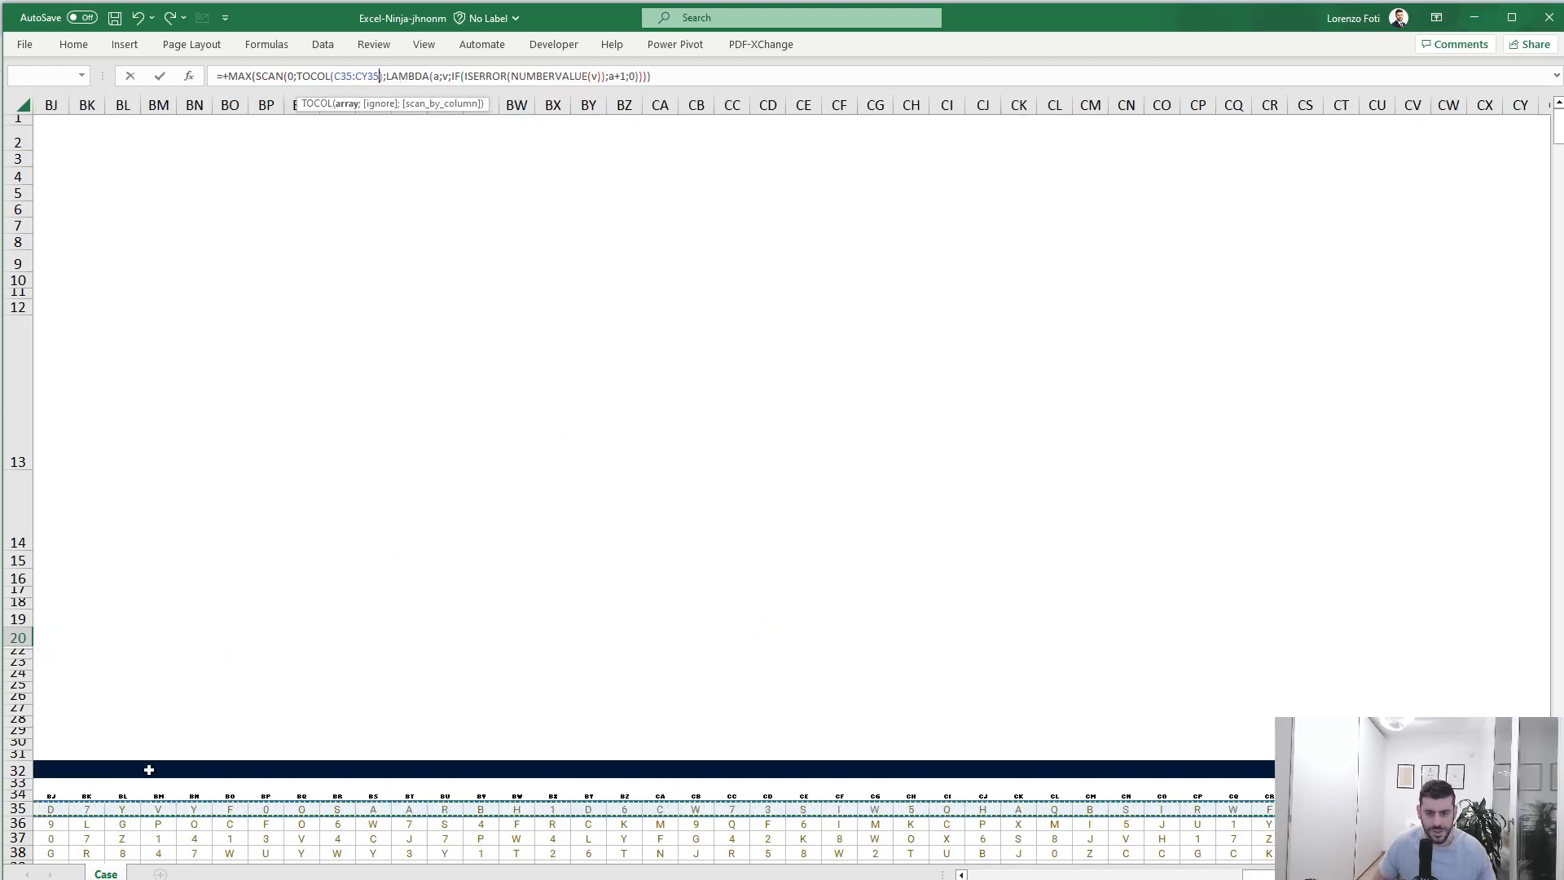
pyautogui.hotkey('ctrl', 'shift', 'Down')
pyautogui.press('F4')
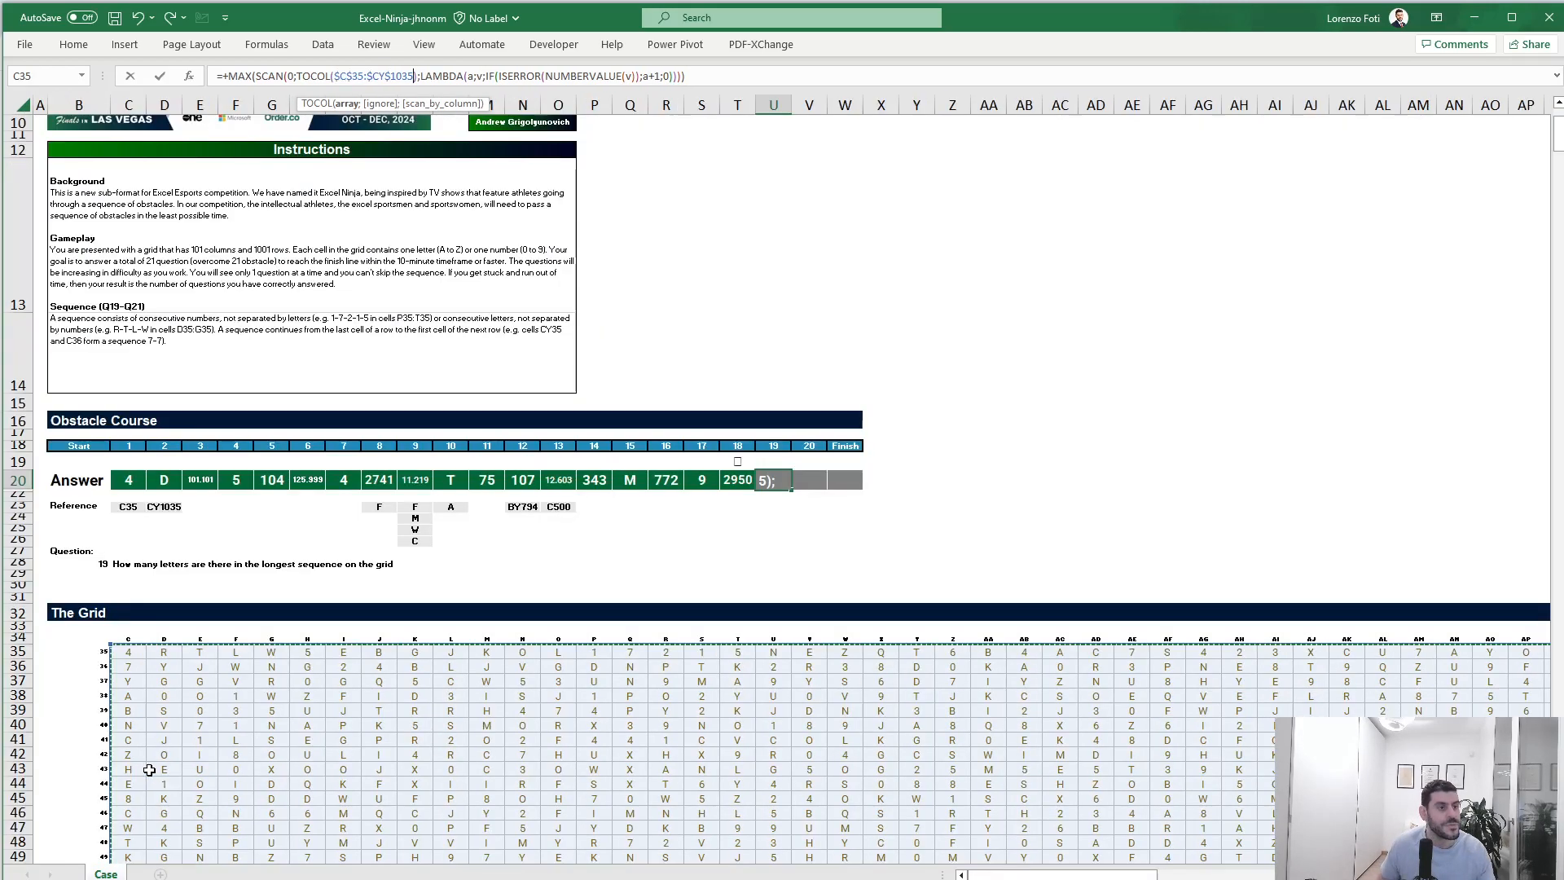
pyautogui.hotkey('ctrl', 'Return')
# Step: Copy the question 19 formula from U20 into V20 for question 20
pyautogui.press('Right')
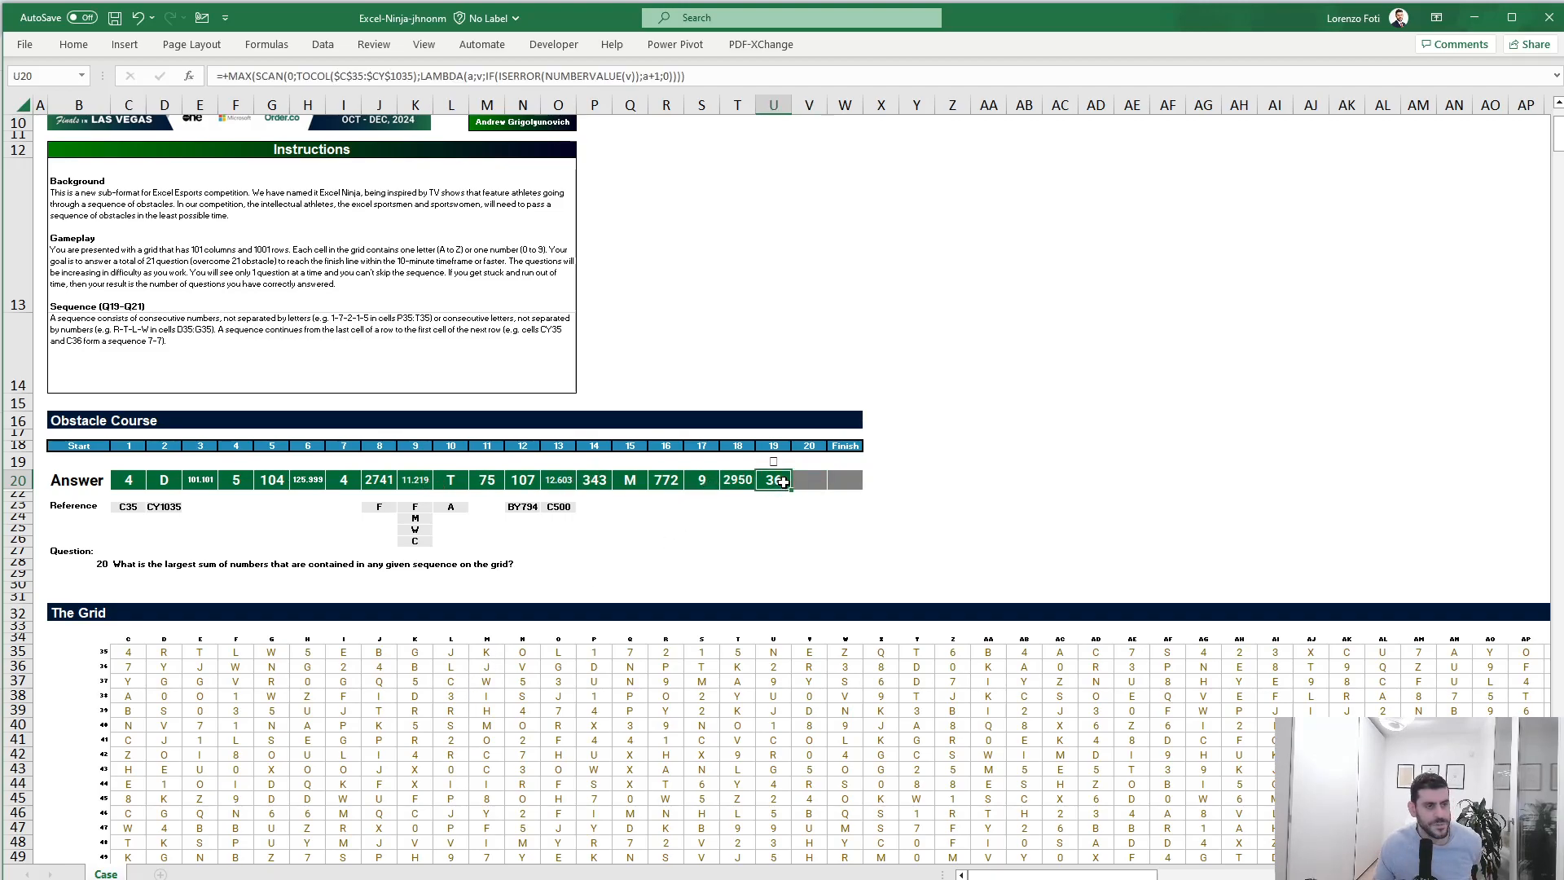
pyautogui.press('Right')
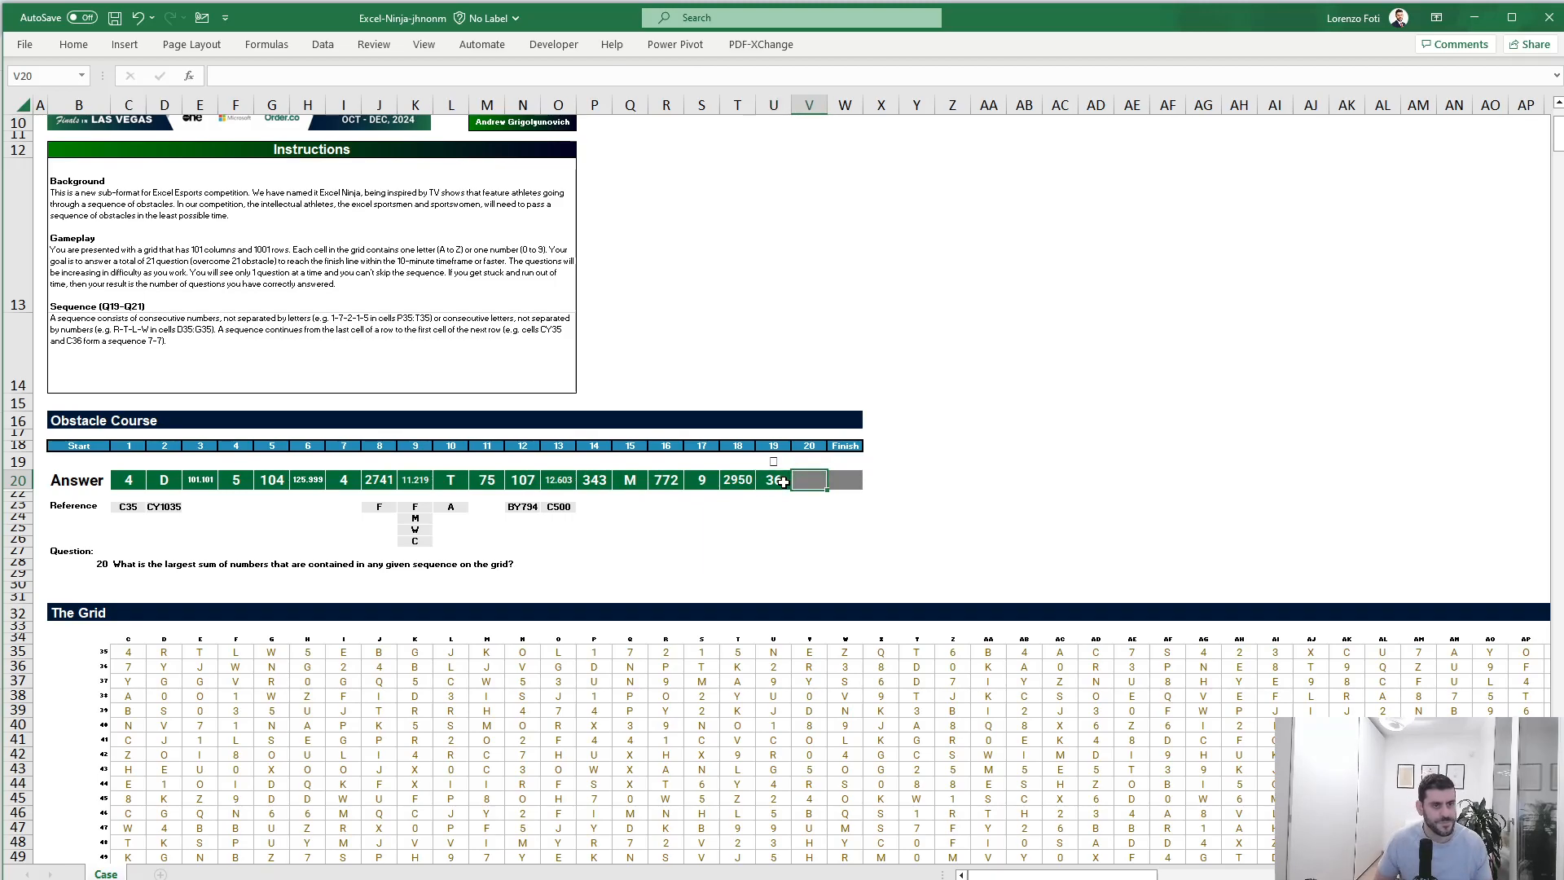
pyautogui.write('=+MAX(SCAN(0;TOCOL($C$35:$CY$1035);LAMBDA(a;v;IF(ISERROR(NUMBERVALUE(v));a+1;0))))')
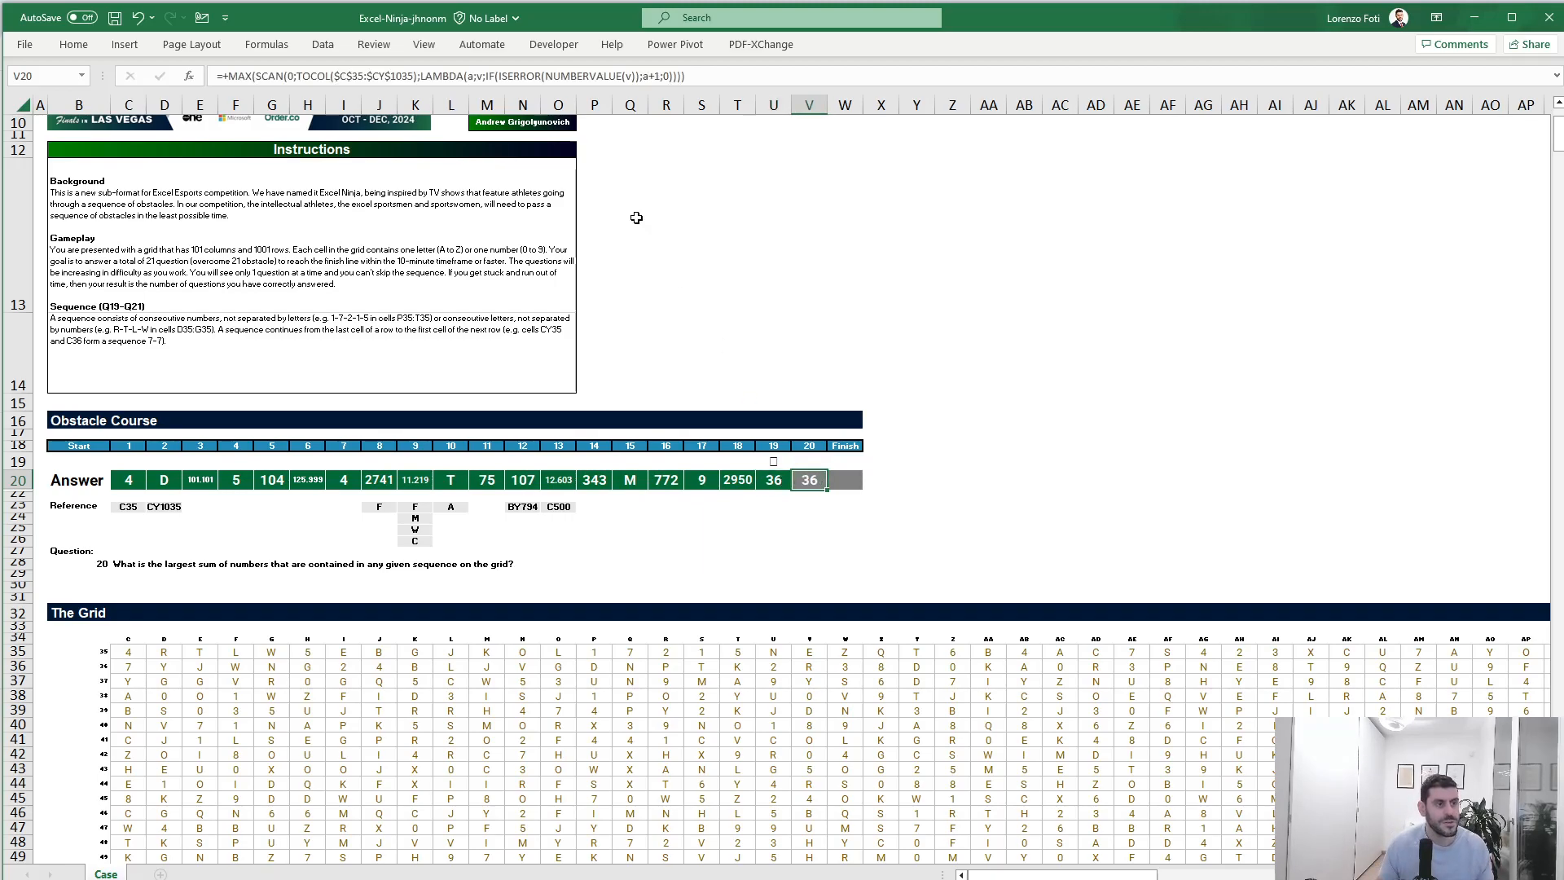
# Step: Wrap the ISERROR test in the V20 formula in NOT
pyautogui.click(506, 75)
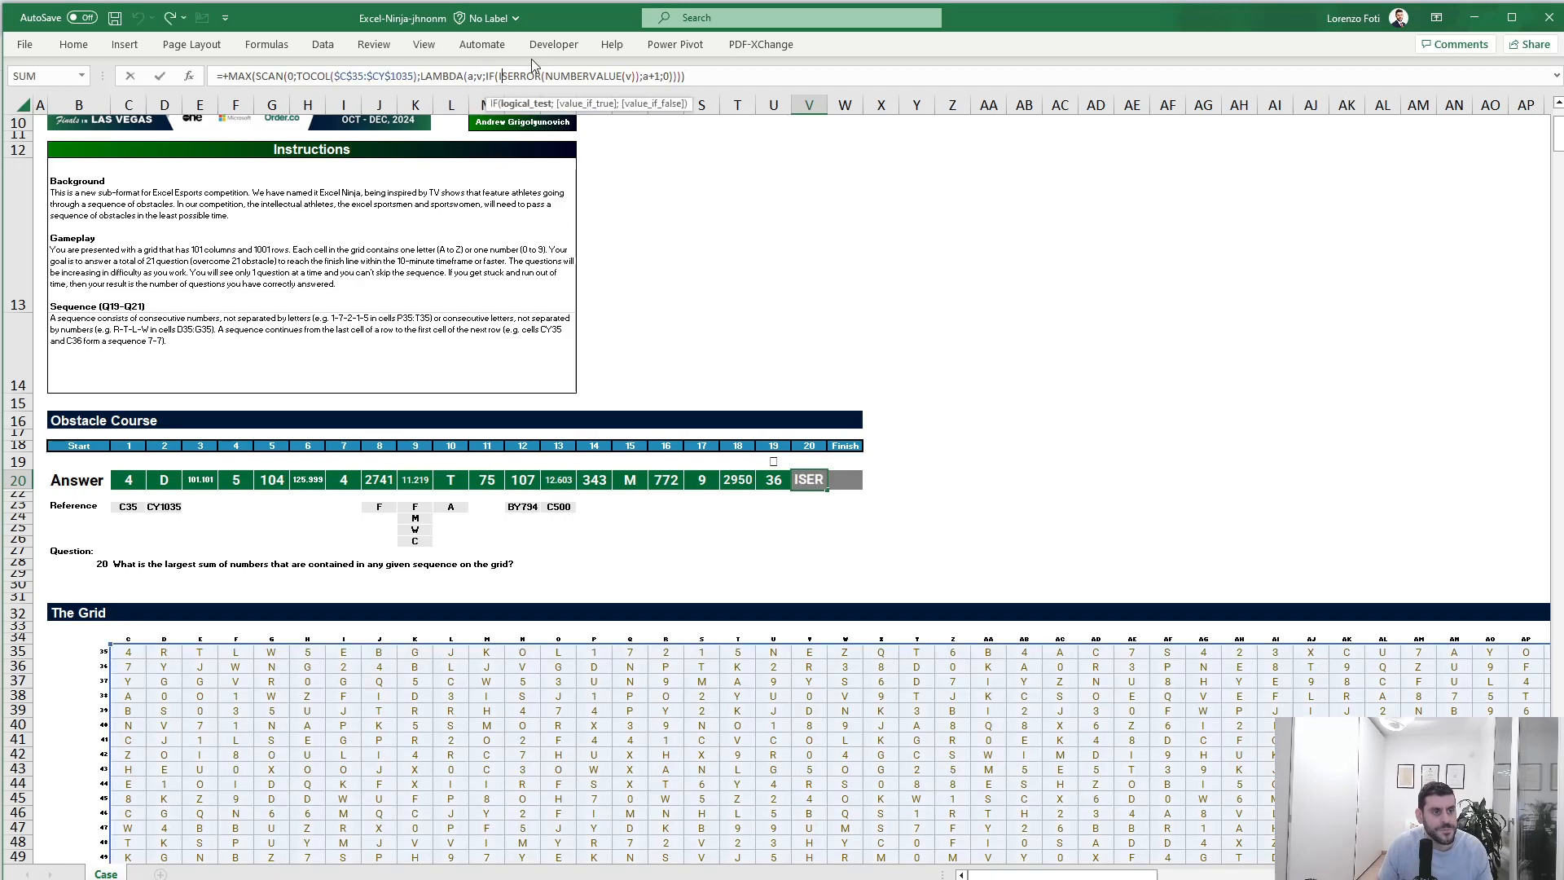
pyautogui.write('not(')
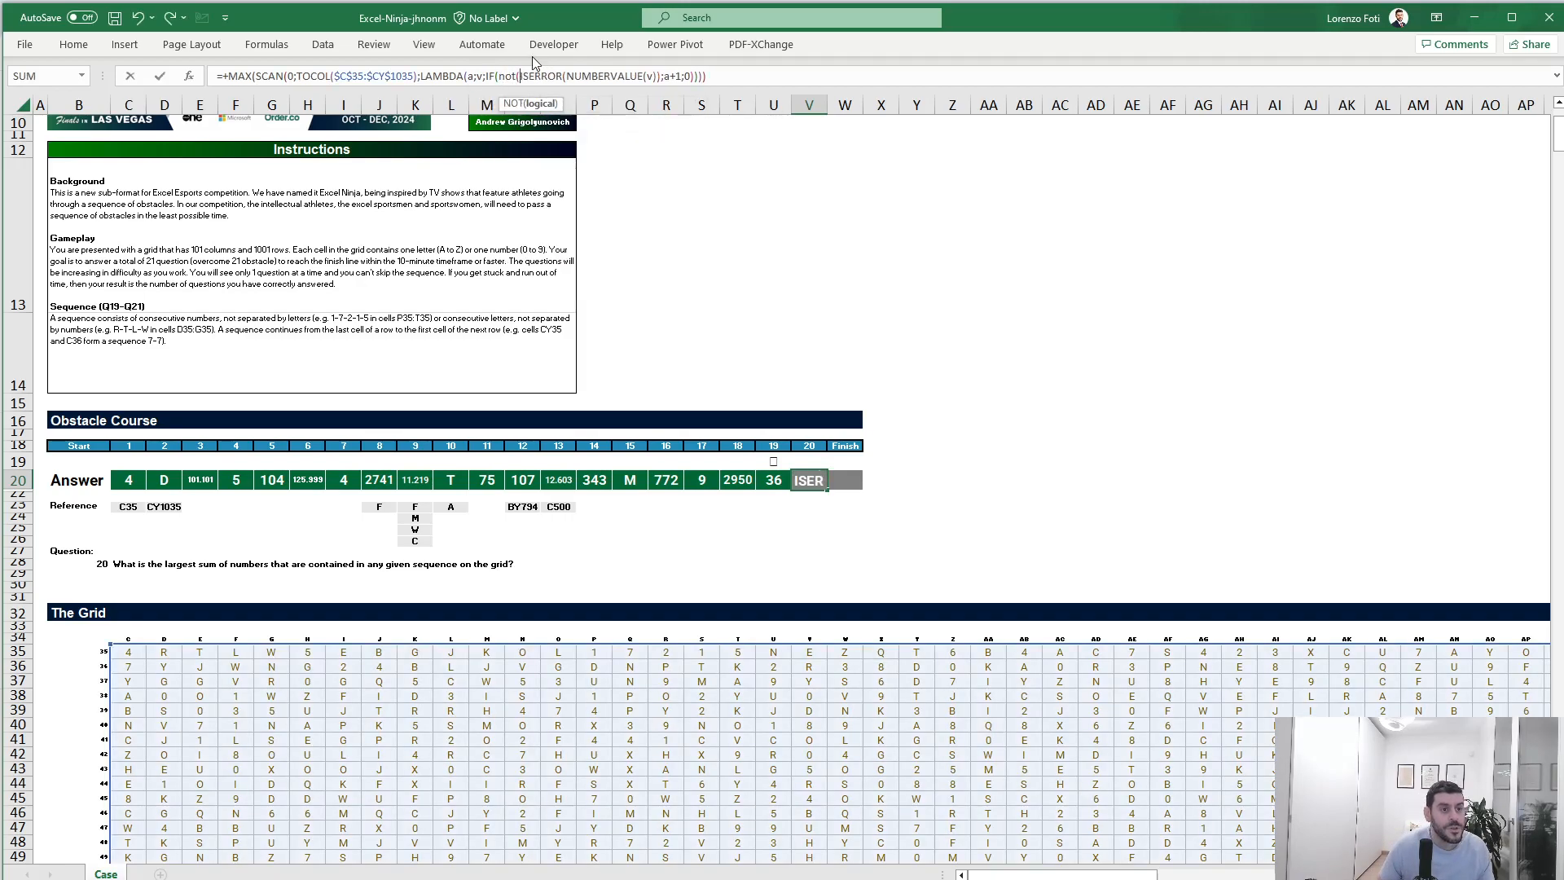
pyautogui.click(661, 76)
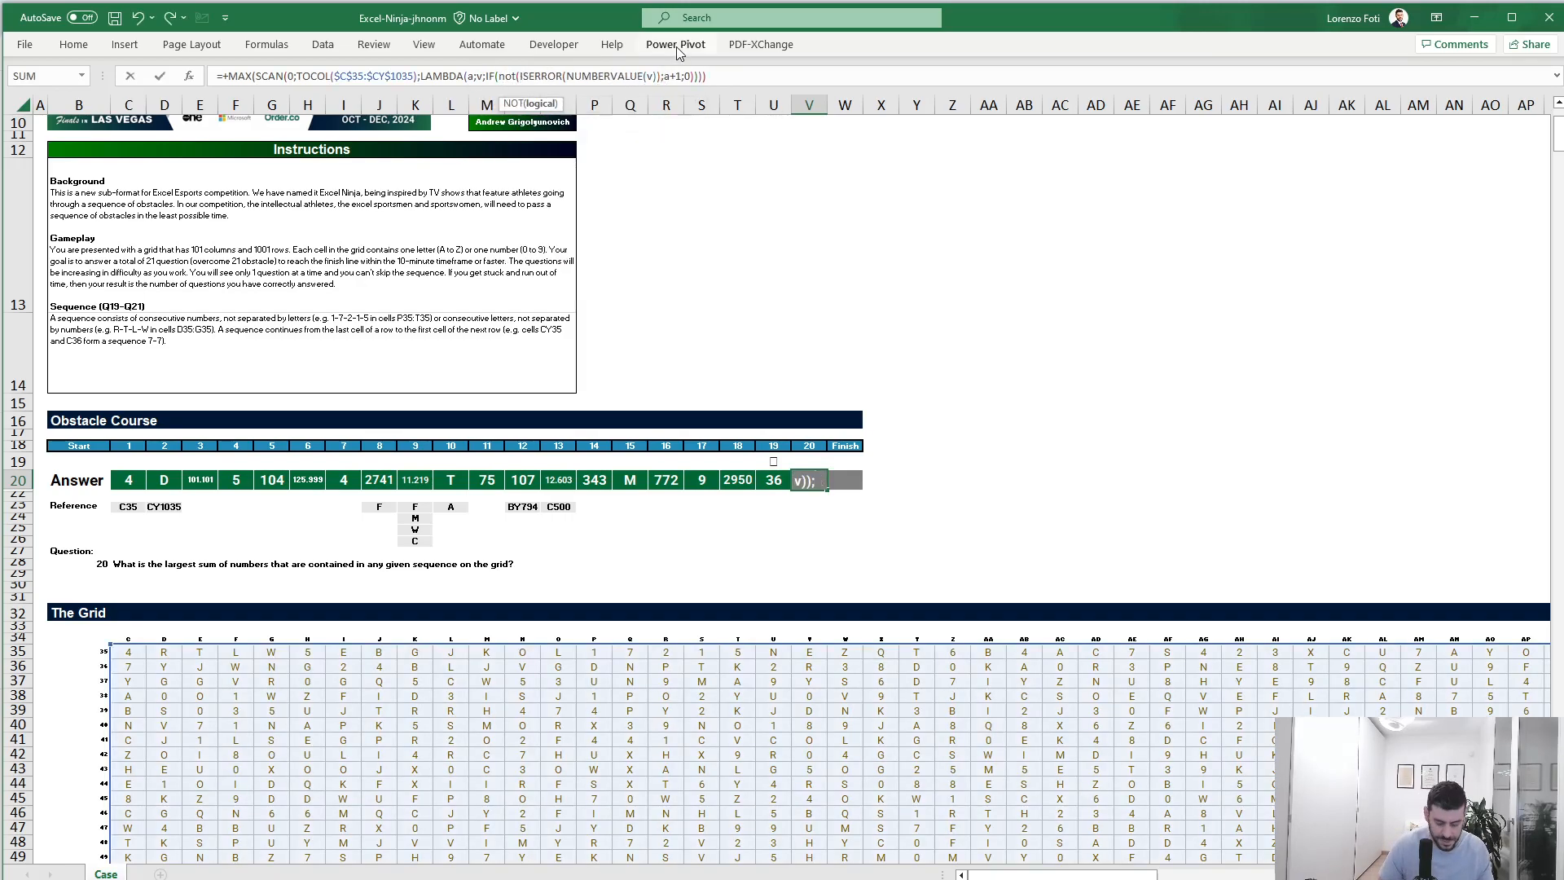
pyautogui.write(')')
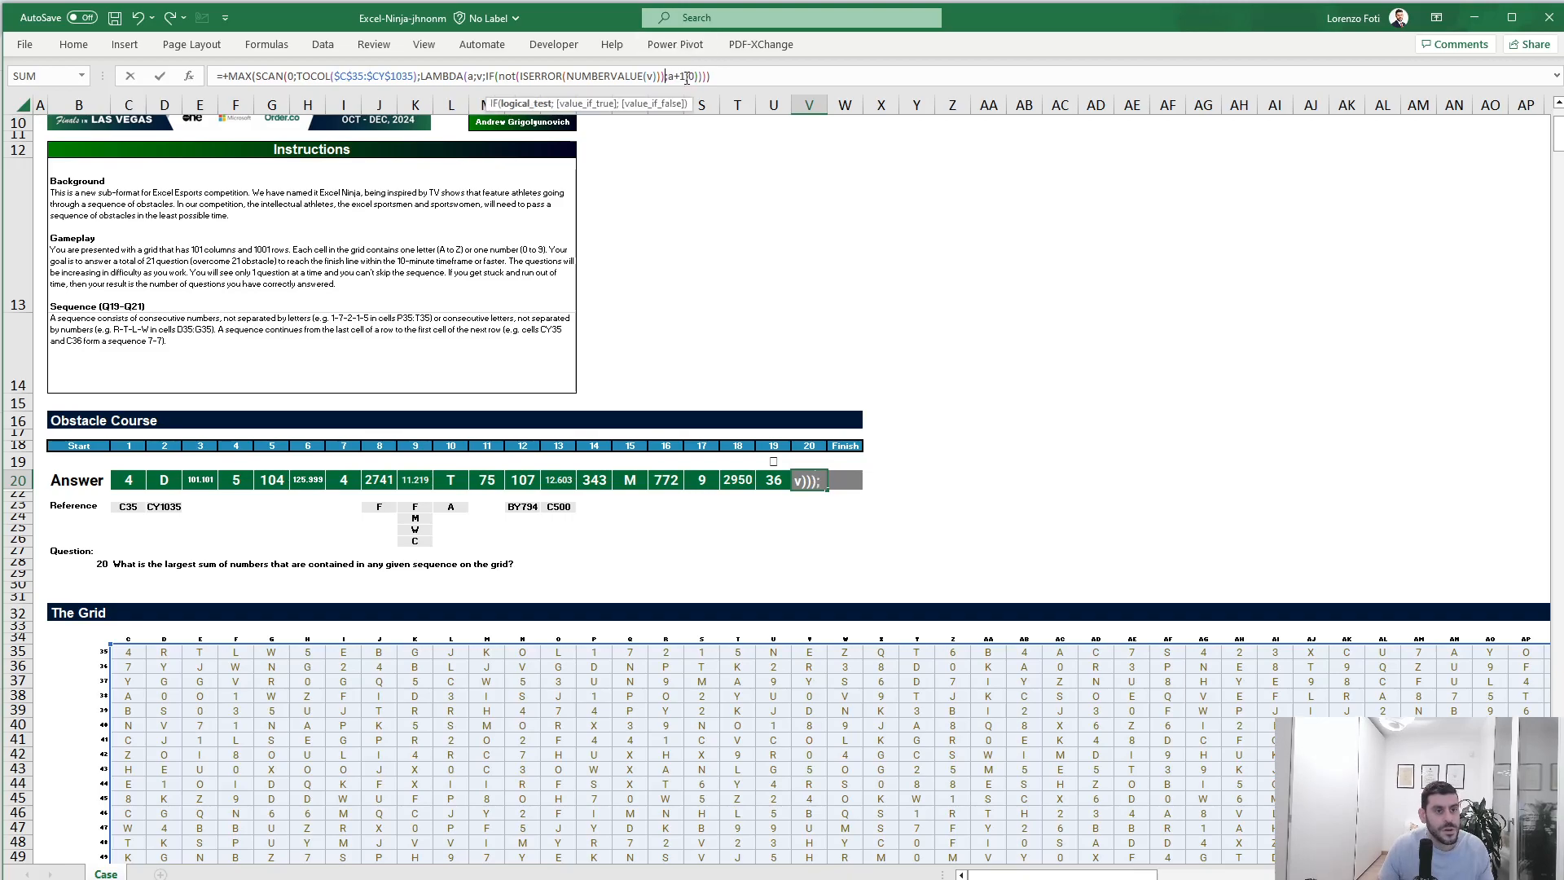
# Step: Make the V20 formula add the cell value by changing the IF true result to a+v
pyautogui.doubleClick(680, 76)
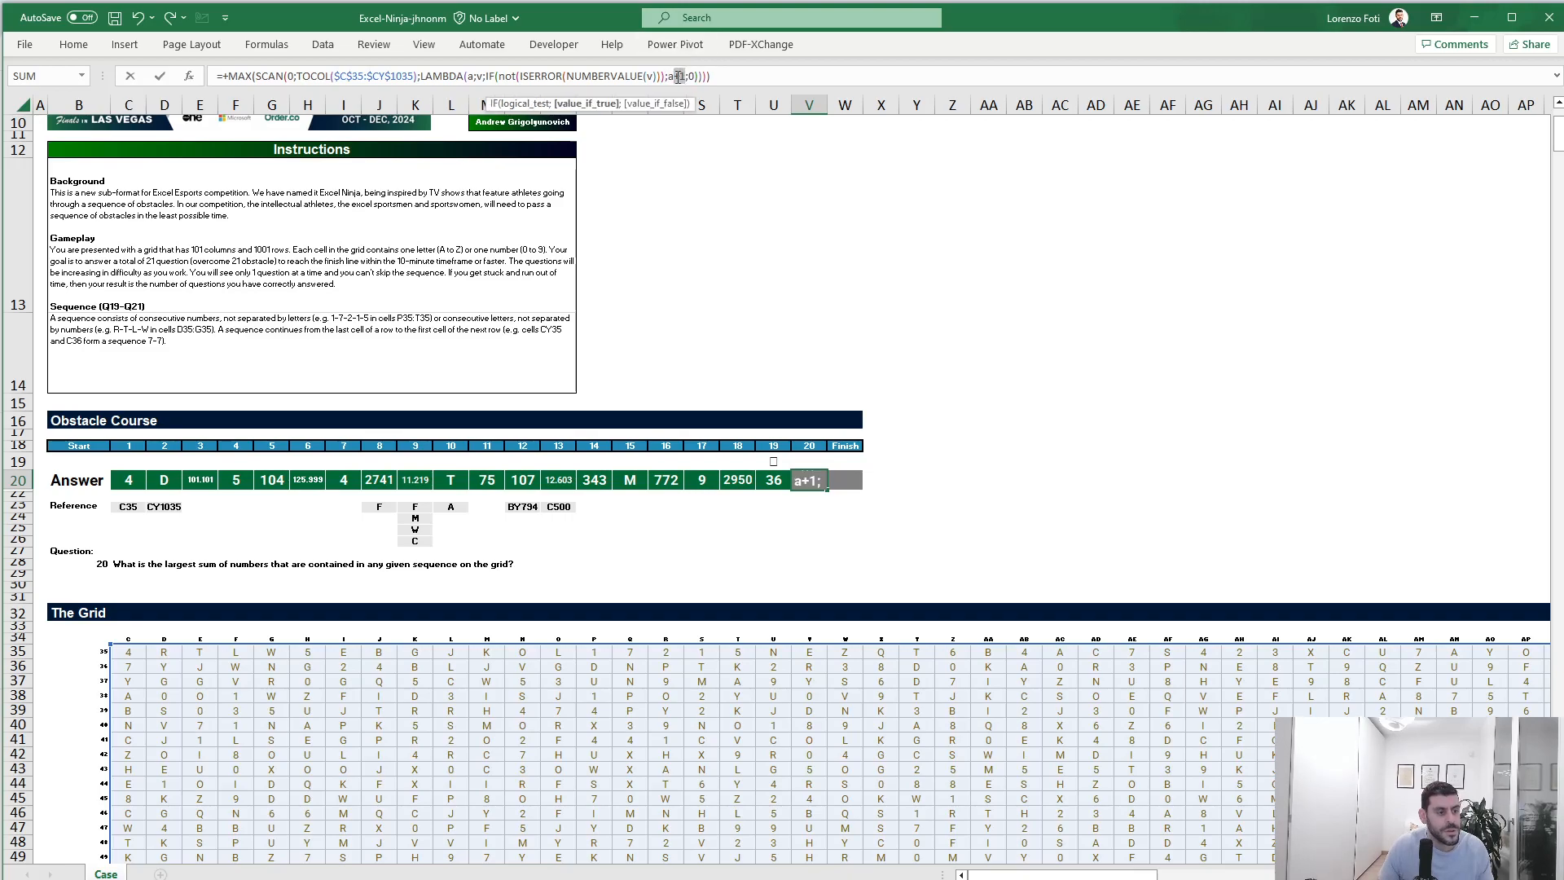
pyautogui.write('v')
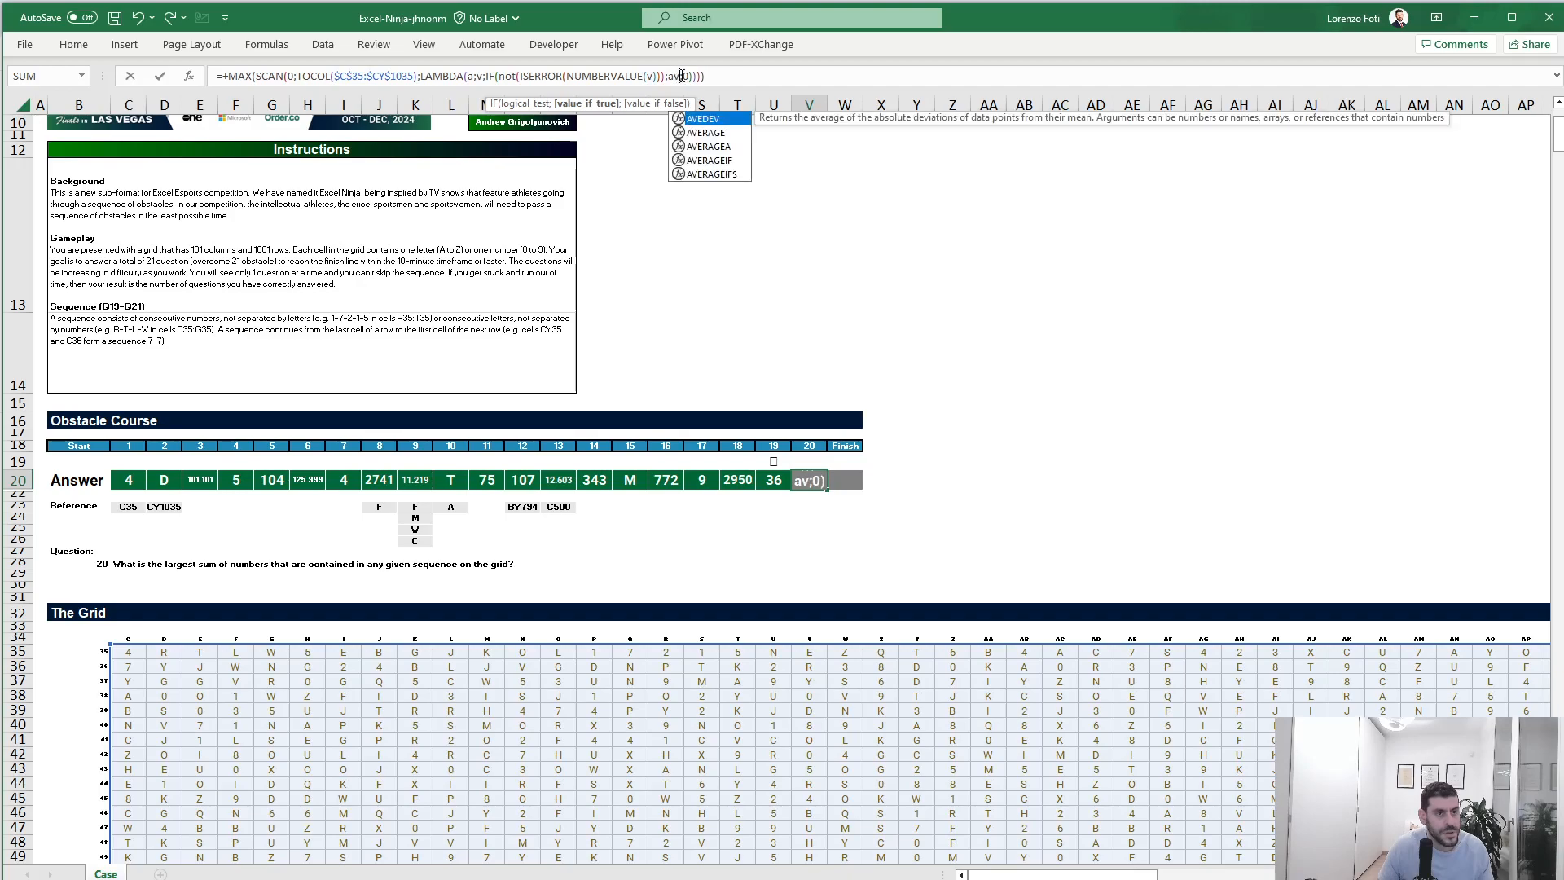
pyautogui.press('BackSpace')
pyautogui.write('+v')
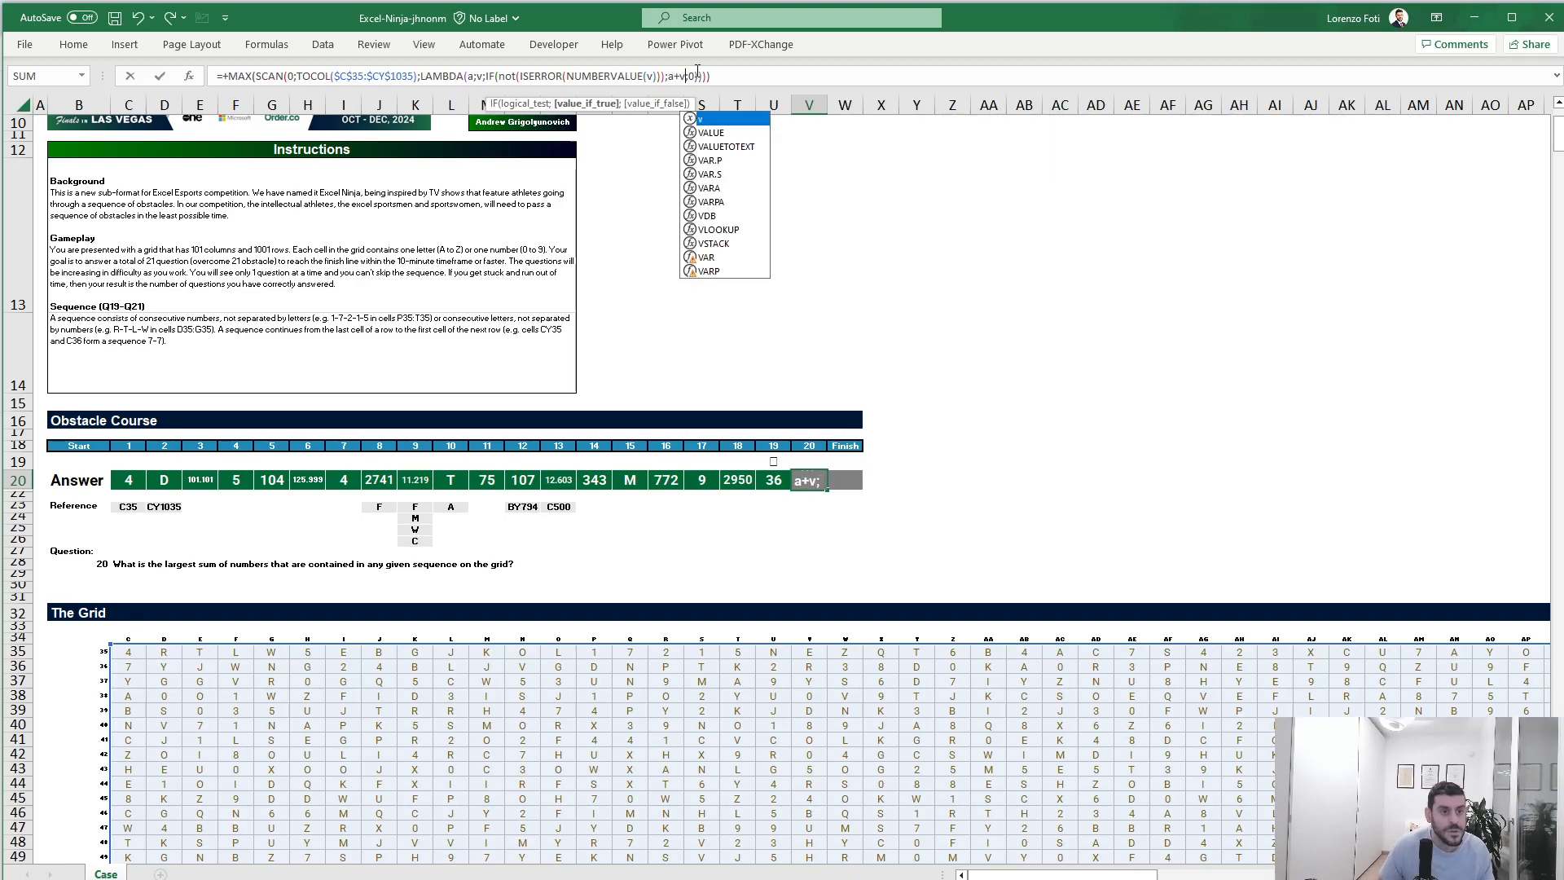
pyautogui.press('Return')
pyautogui.press('Up')
# Step: Test the hexadecimal conversion of the letter F in W20 with HEX2DEC("F")
pyautogui.press('Right')
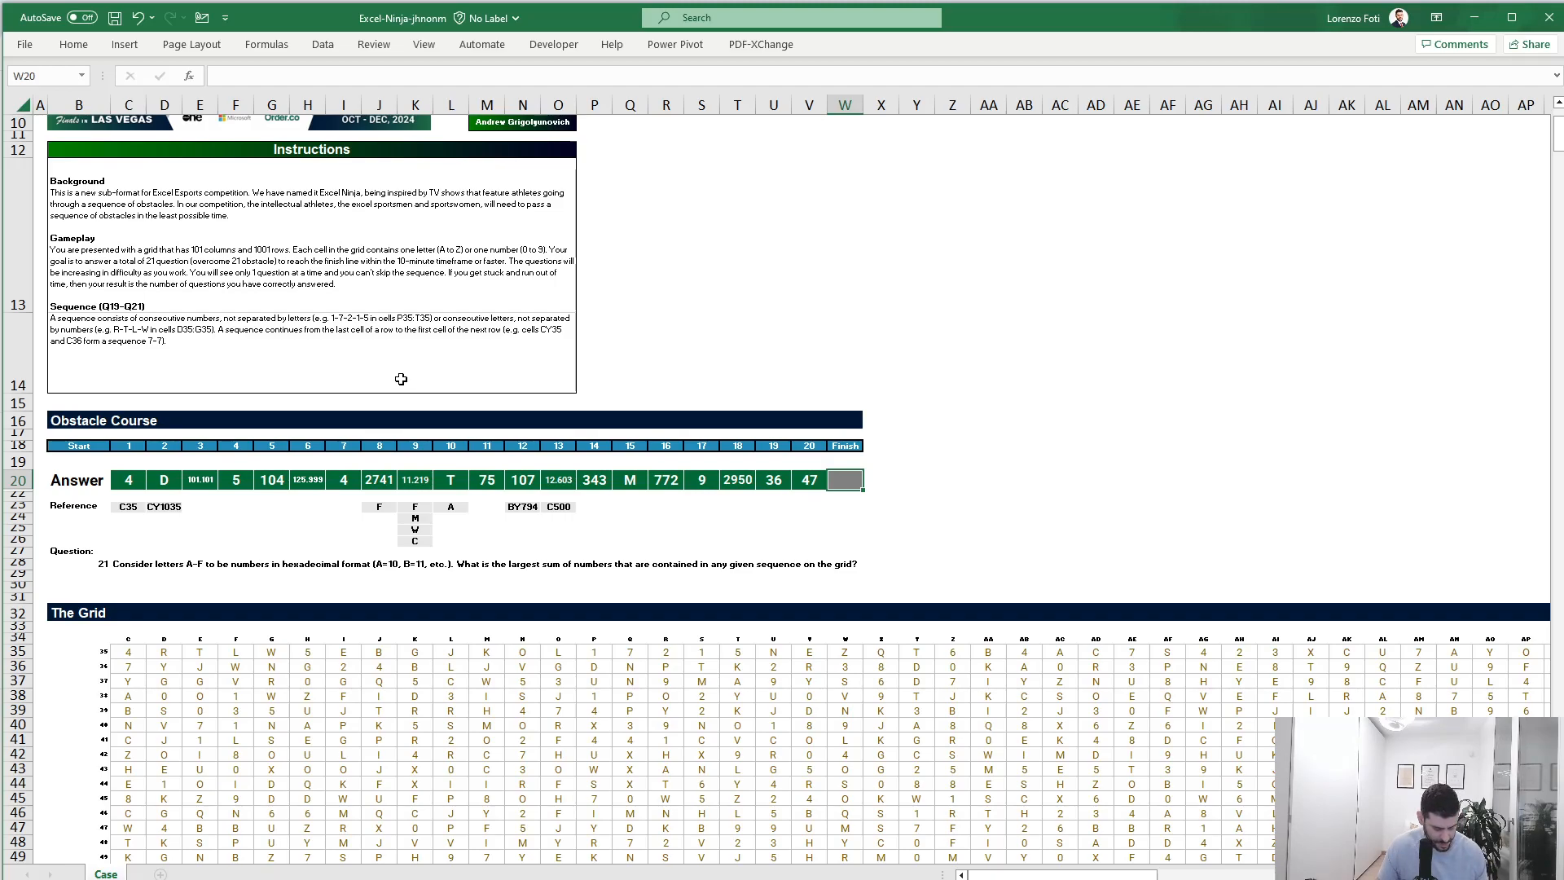
pyautogui.write('+hex')
pyautogui.press('Down')
pyautogui.press('Tab')
pyautogui.write('"F"')
pyautogui.press('Return')
pyautogui.press('Up')
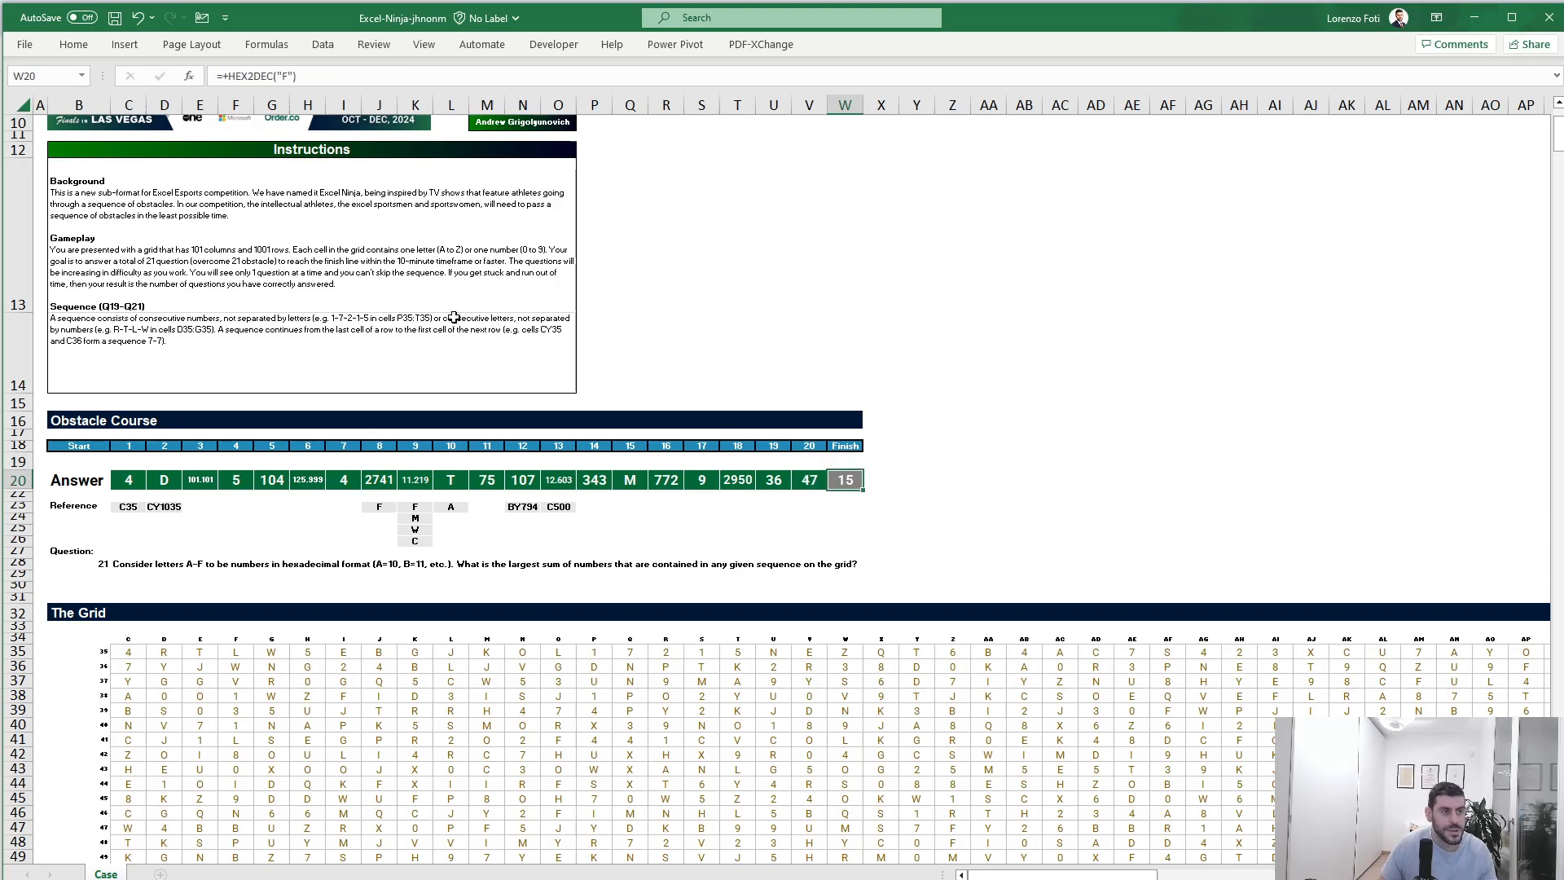
# Step: Test HEX2DEC in W20 with the non-hexadecimal letter Z
pyautogui.doubleClick(286, 75)
pyautogui.write('Z')
pyautogui.press('Return')
pyautogui.press('Up')
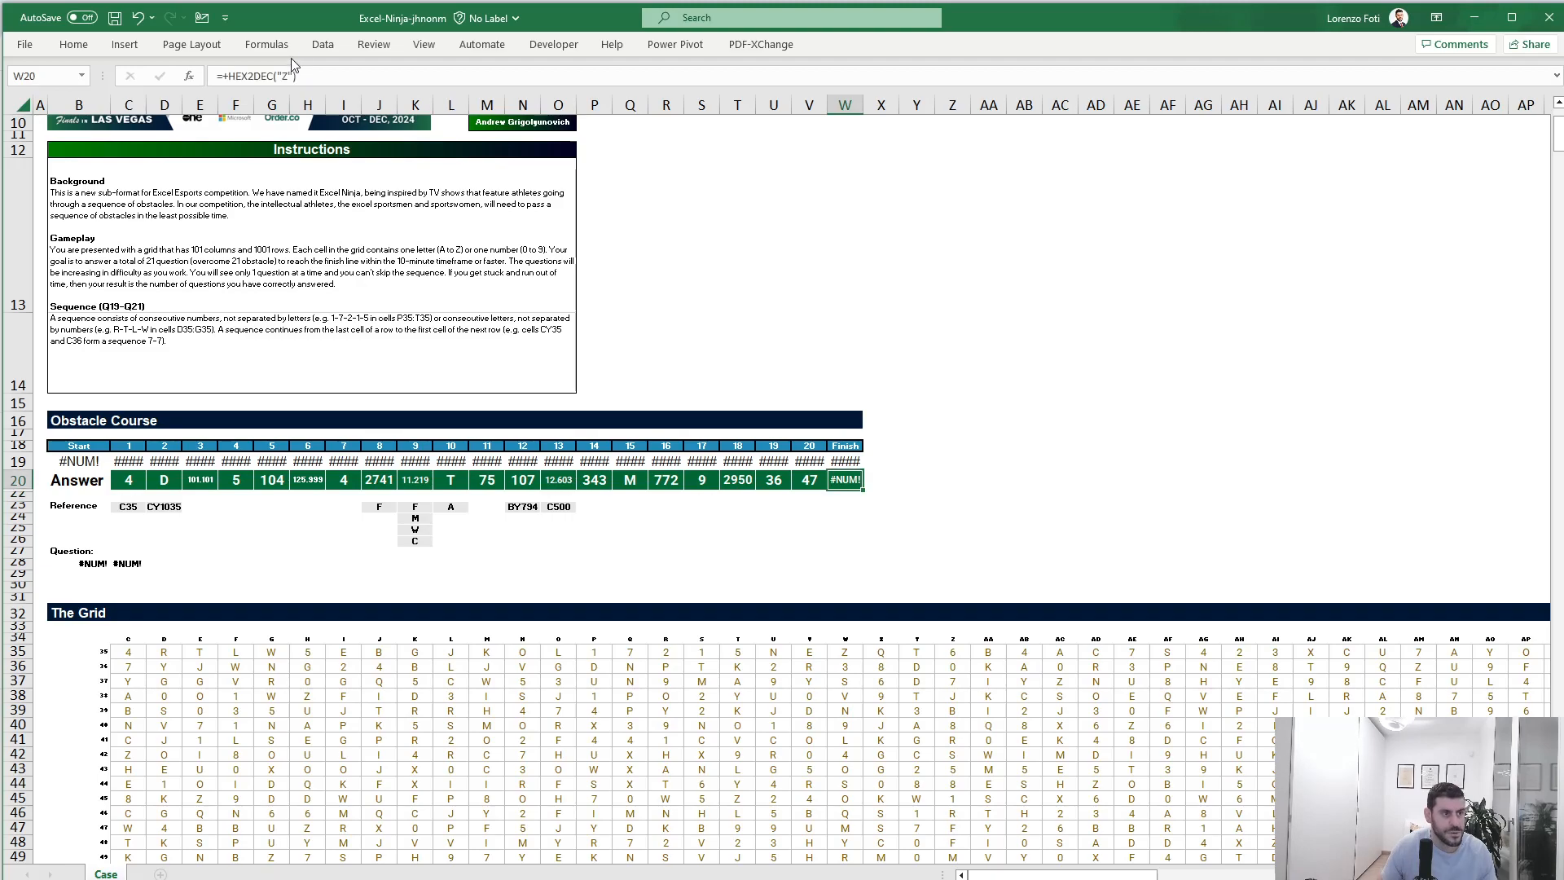
# Step: Undo the HEX2DEC tests in W20 and copy the question 20 formula from V20 into it
pyautogui.hotkey('ctrl', 'z')
pyautogui.hotkey('ctrl', 'z')
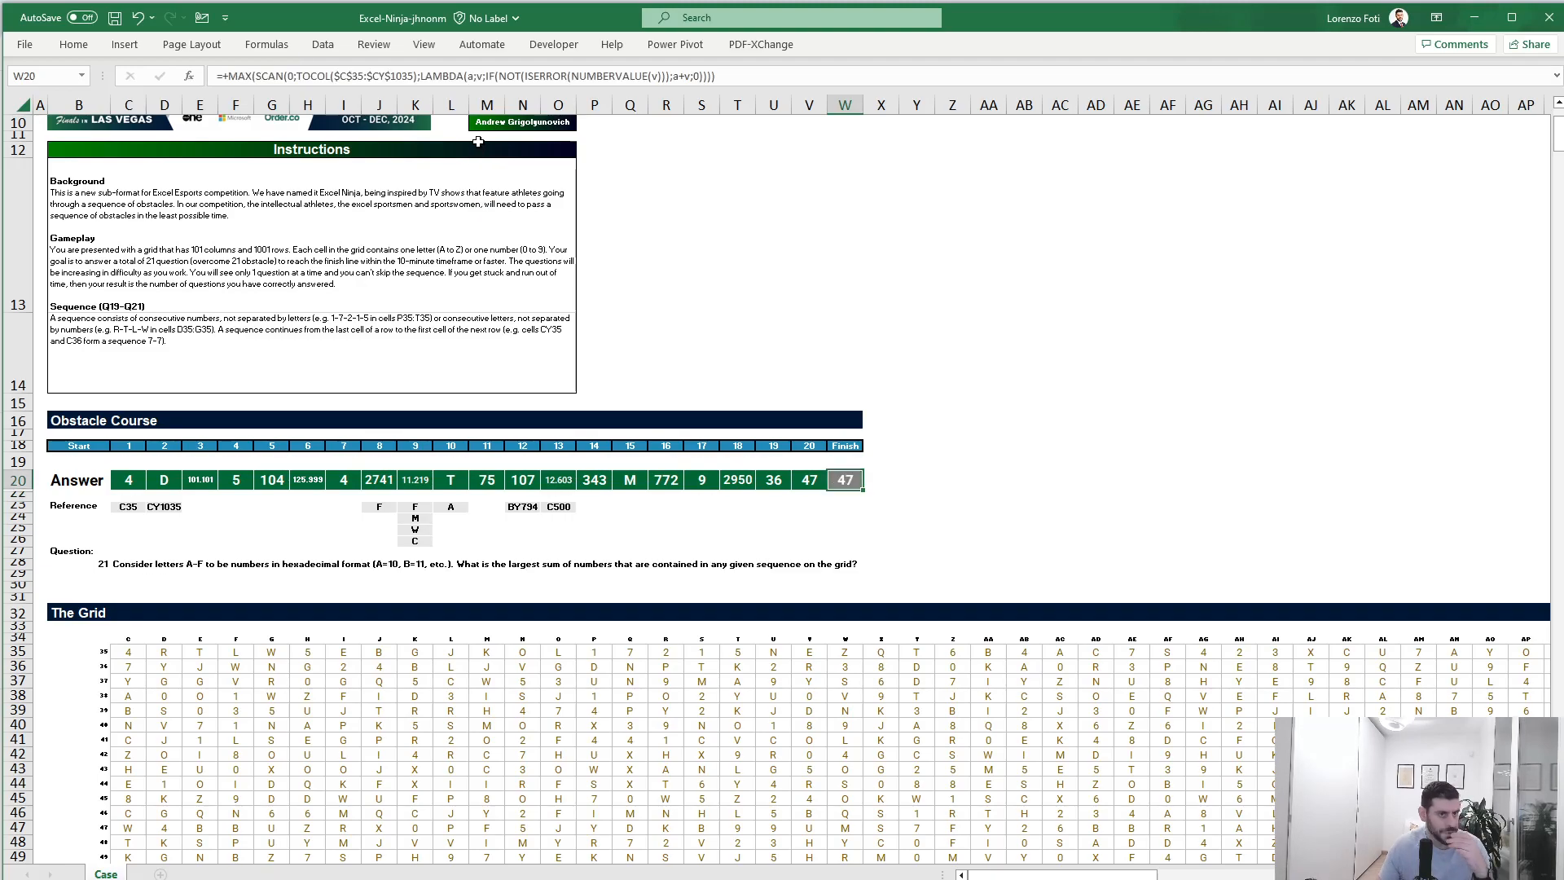
pyautogui.click(496, 76)
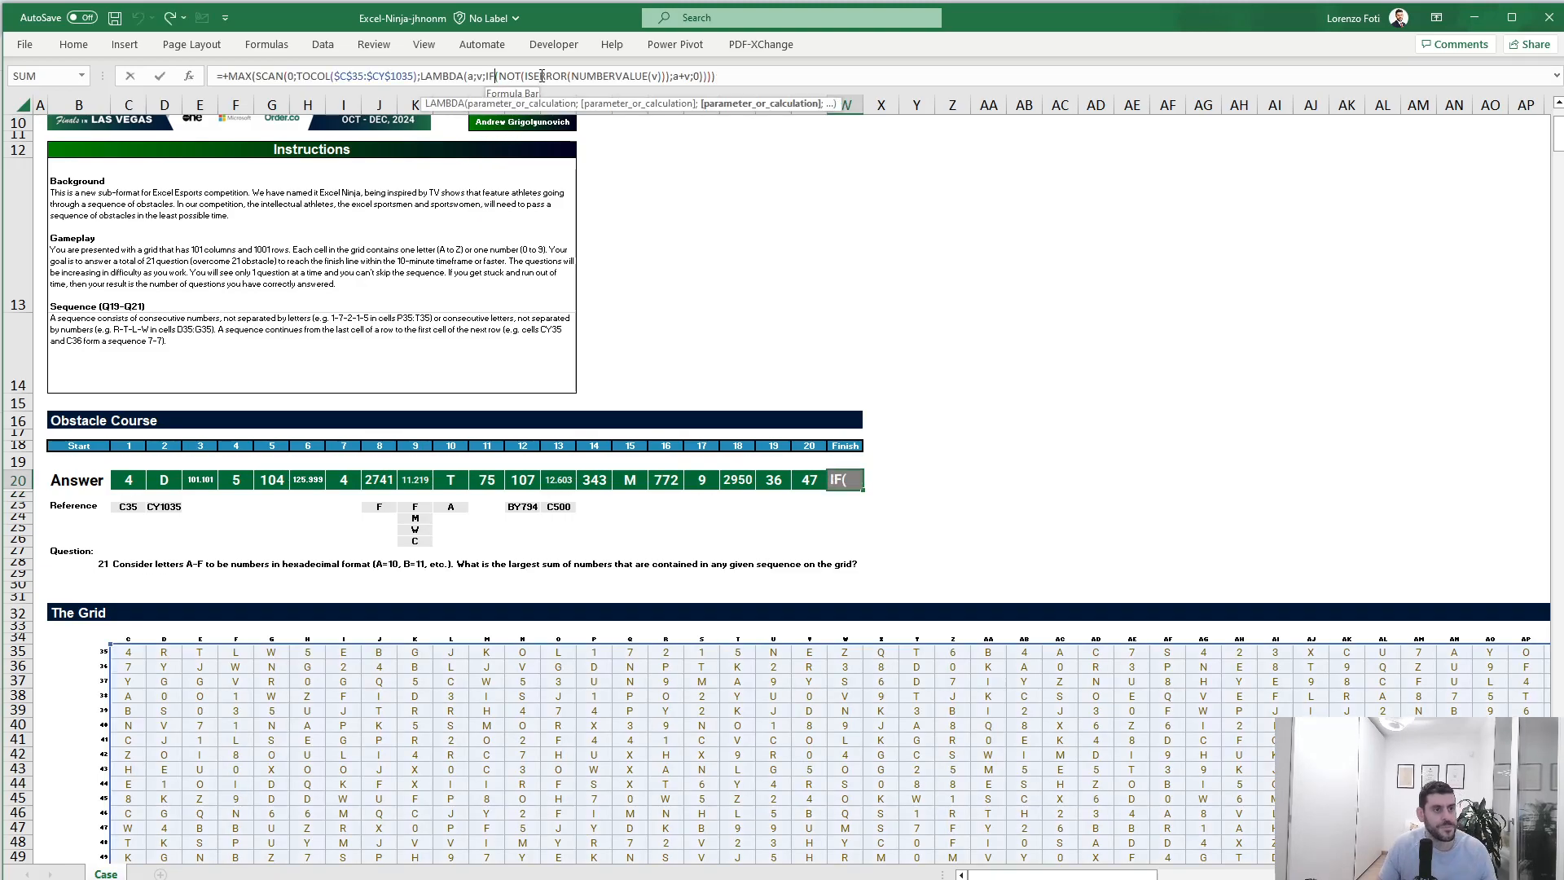
pyautogui.write('s')
pyautogui.click(506, 76)
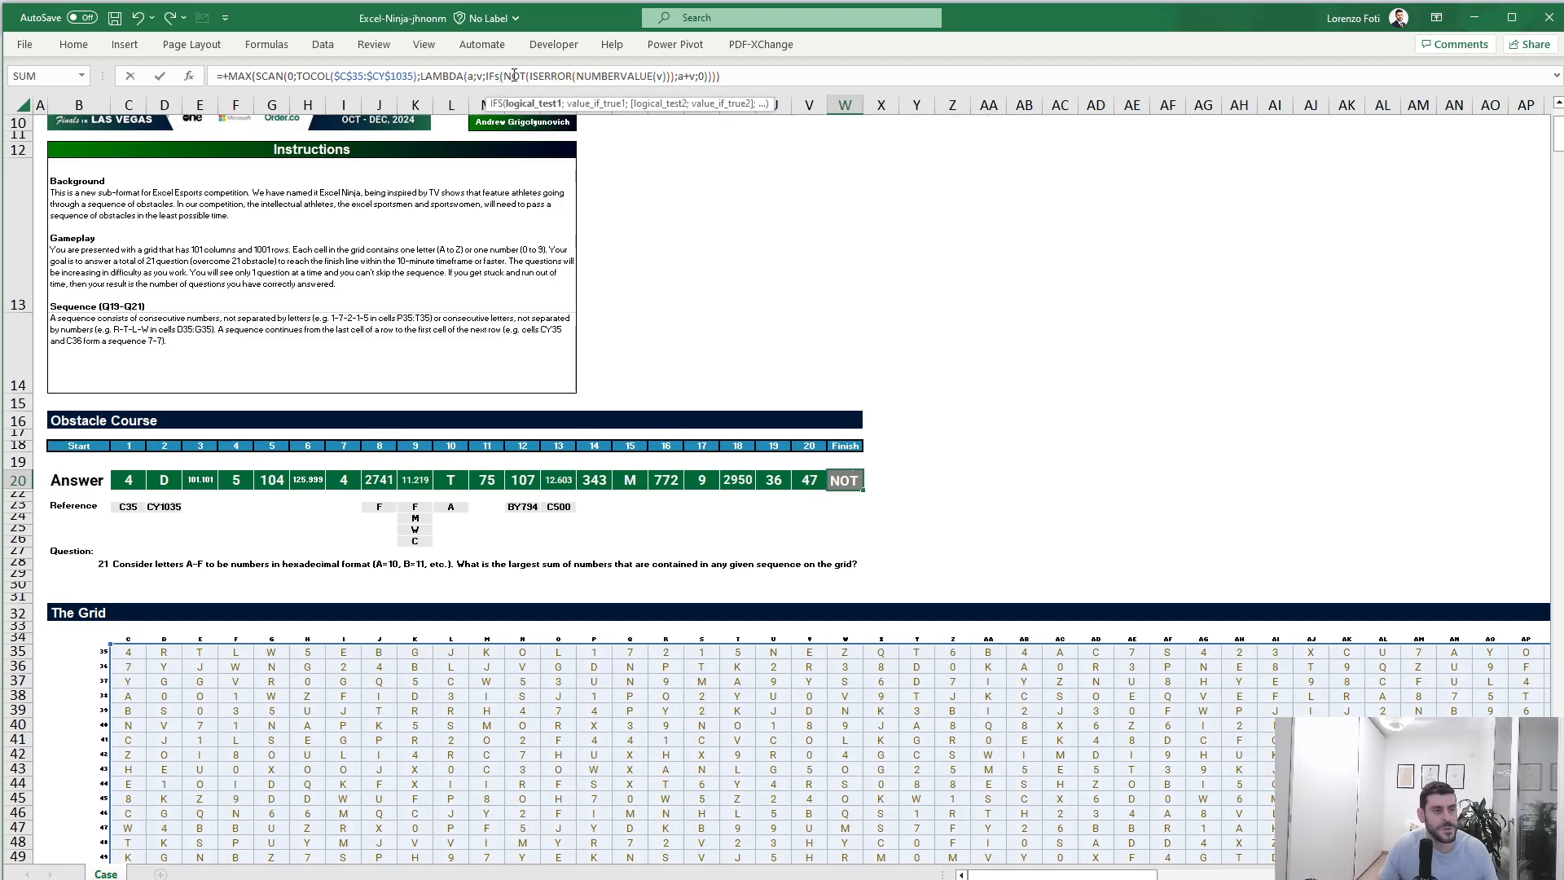
pyautogui.write('not')
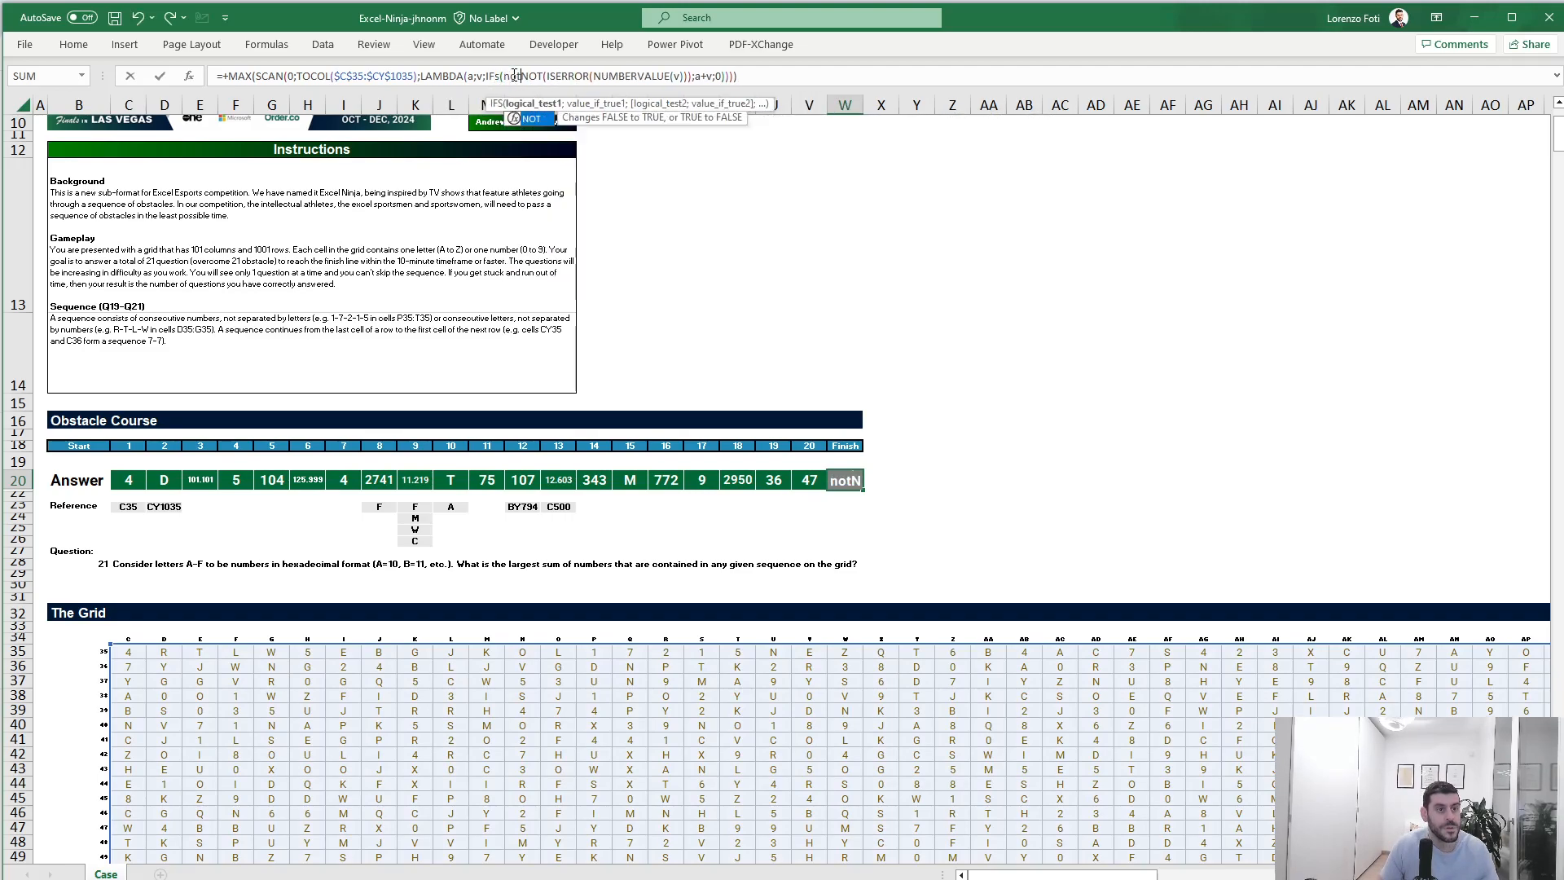
pyautogui.write('(iserr')
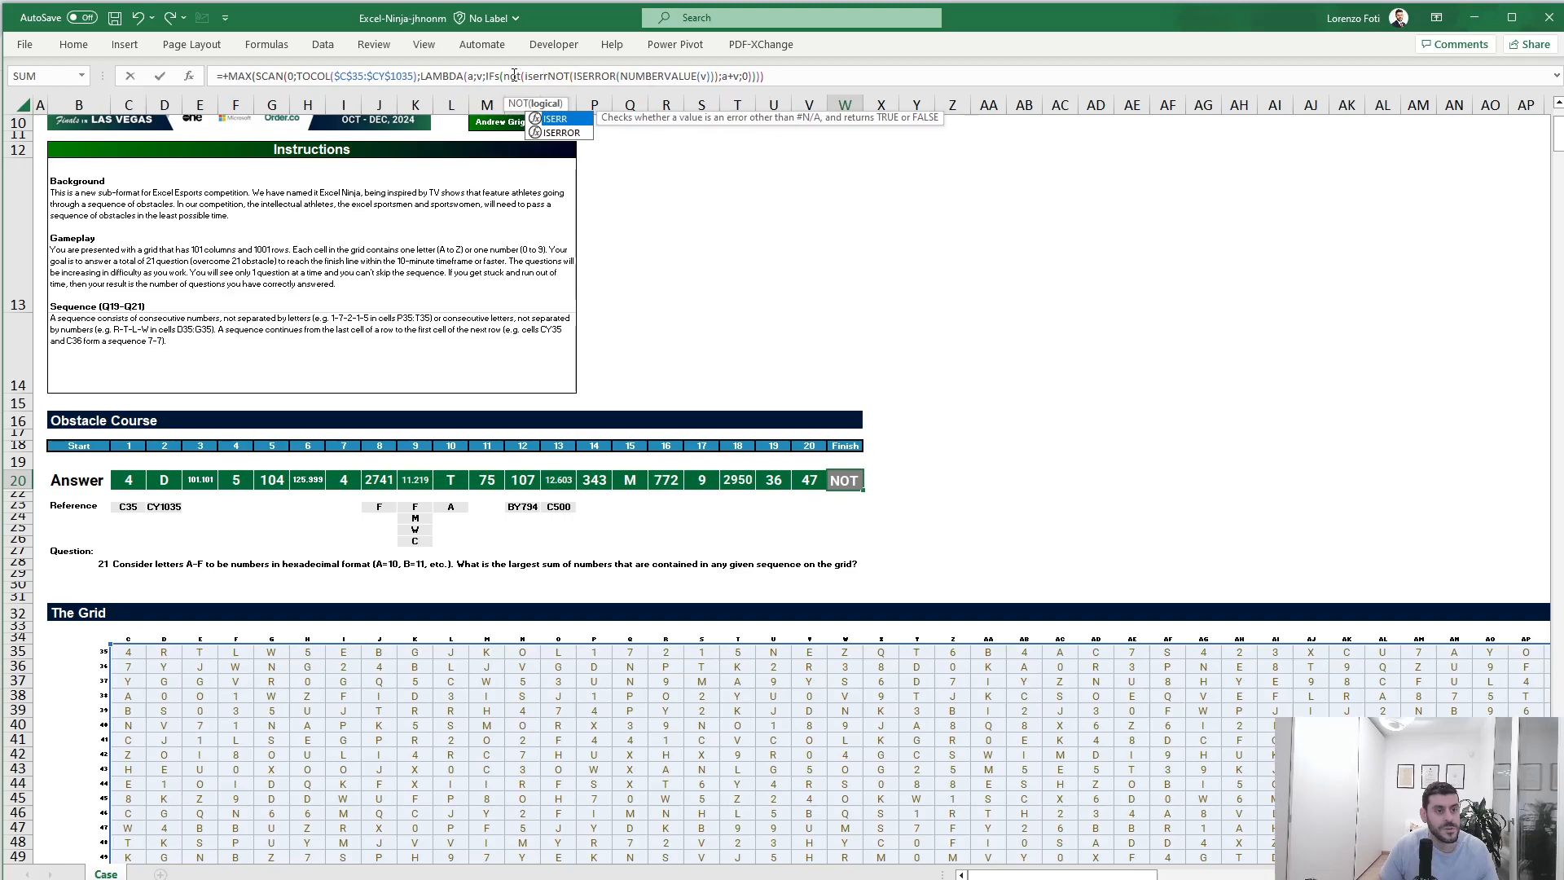
pyautogui.press('Down')
pyautogui.press('Escape')
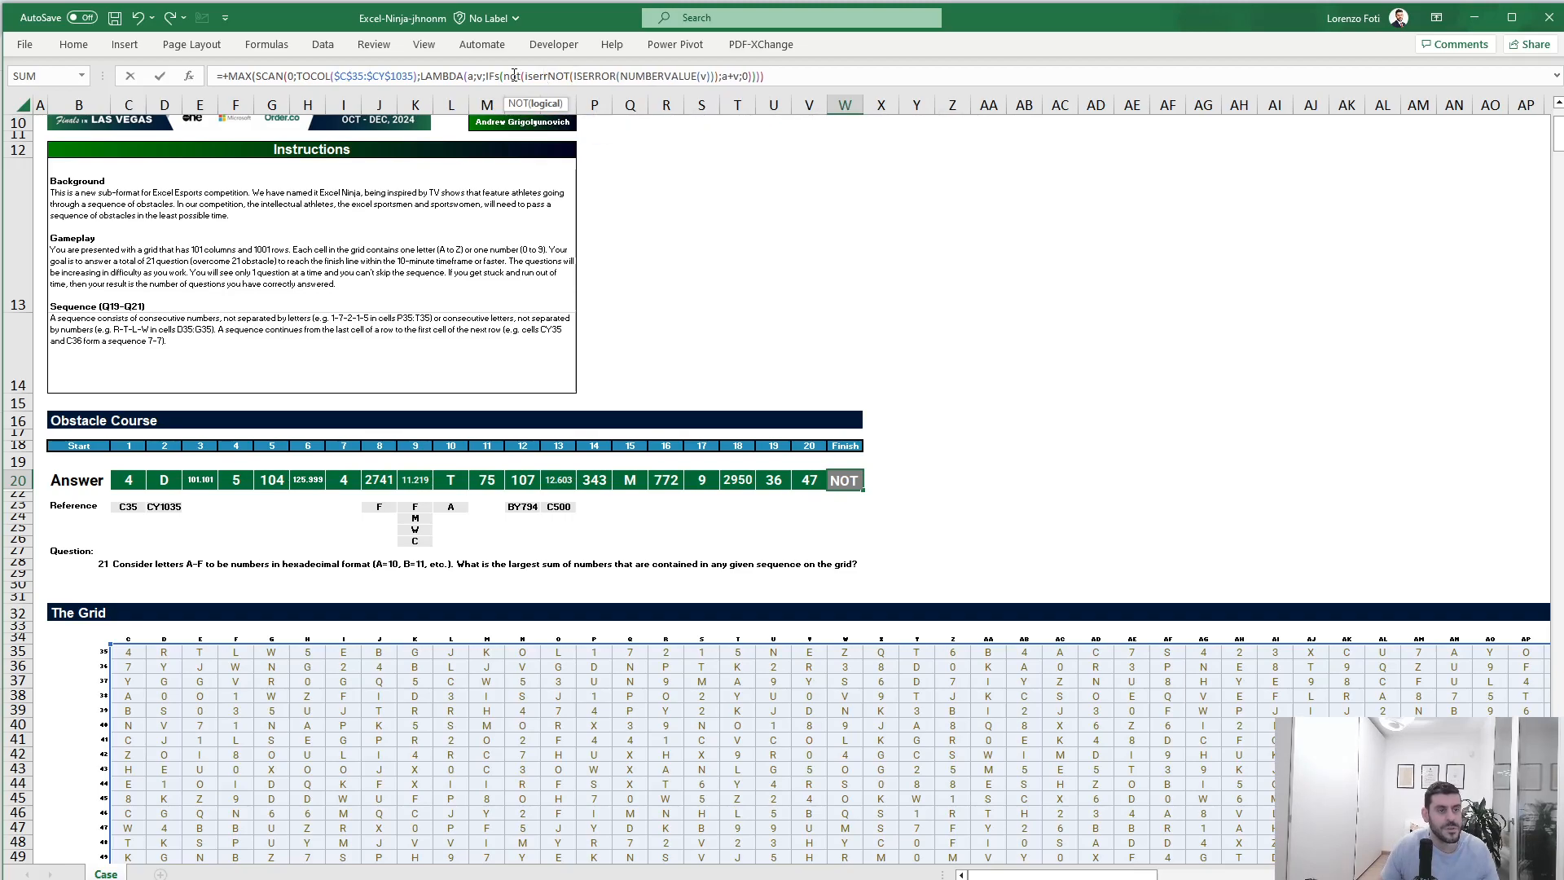
pyautogui.press('Escape')
# Step: Wrap v in HEX2DEC inside the NUMBERVALUE test of the W20 formula
pyautogui.click(666, 73)
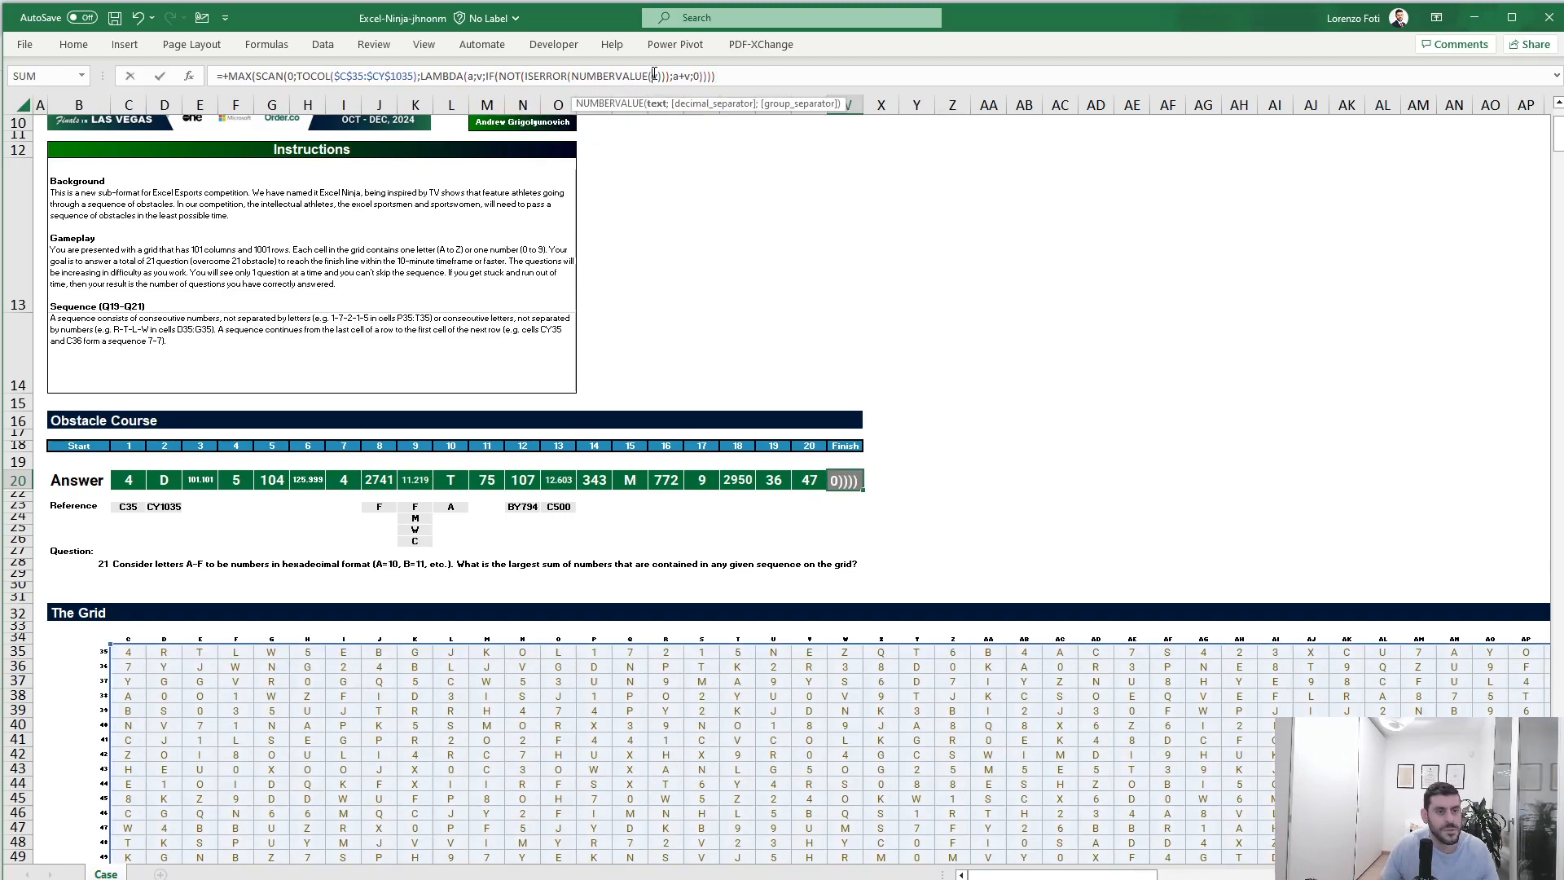
pyautogui.write('HEX2DEC(v')
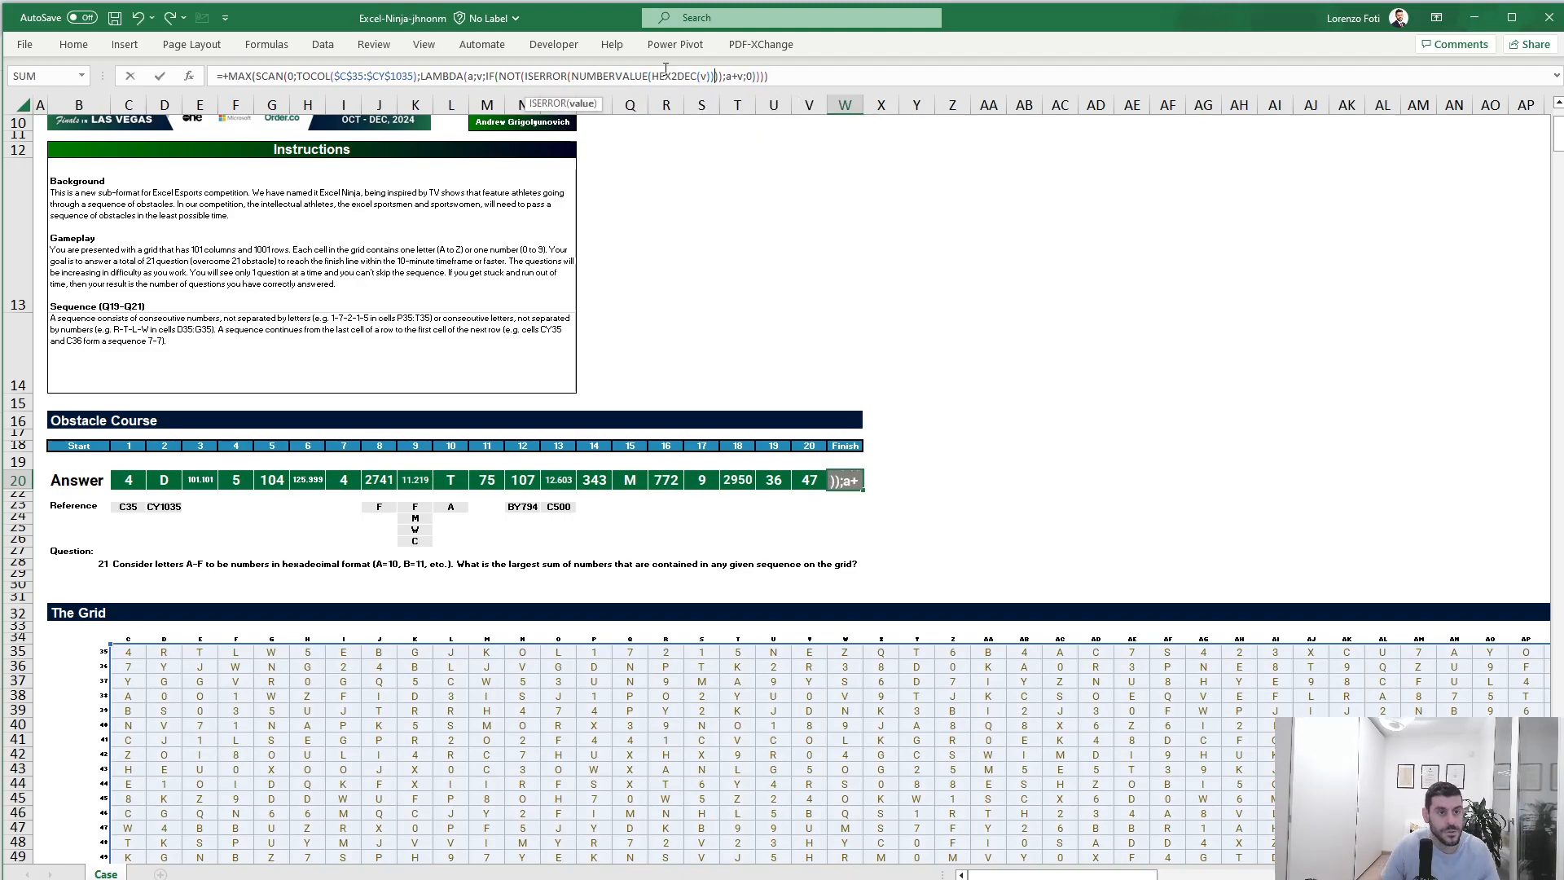
pyautogui.press('Return')
pyautogui.press('Up')
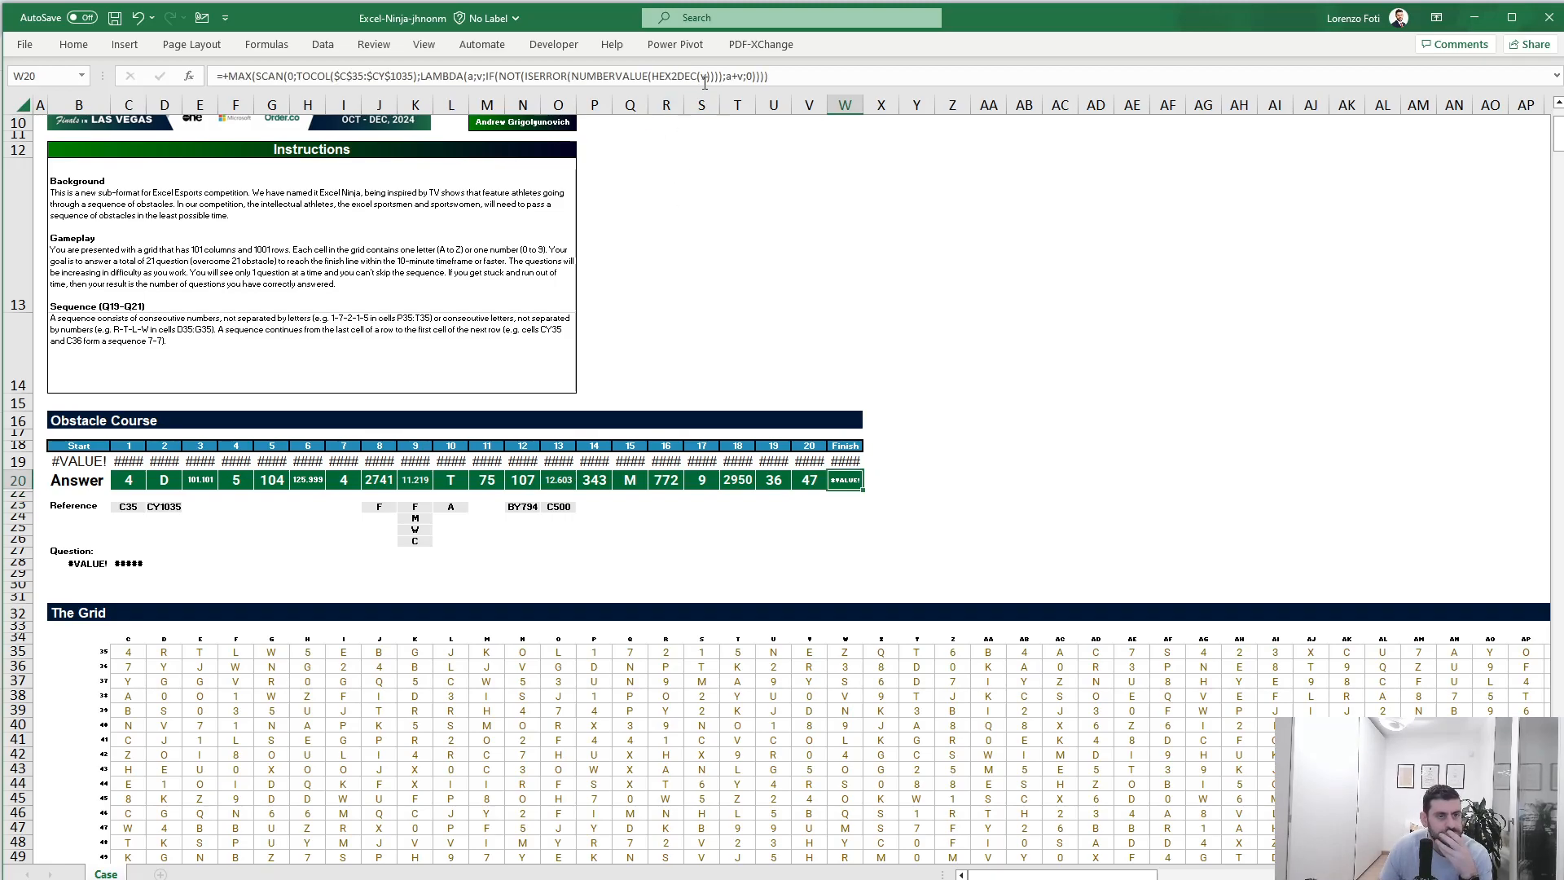
# Step: Change the IF true result in the W20 formula to a+HEX2DEC(v)
pyautogui.click(733, 74)
pyautogui.press('BackSpace')
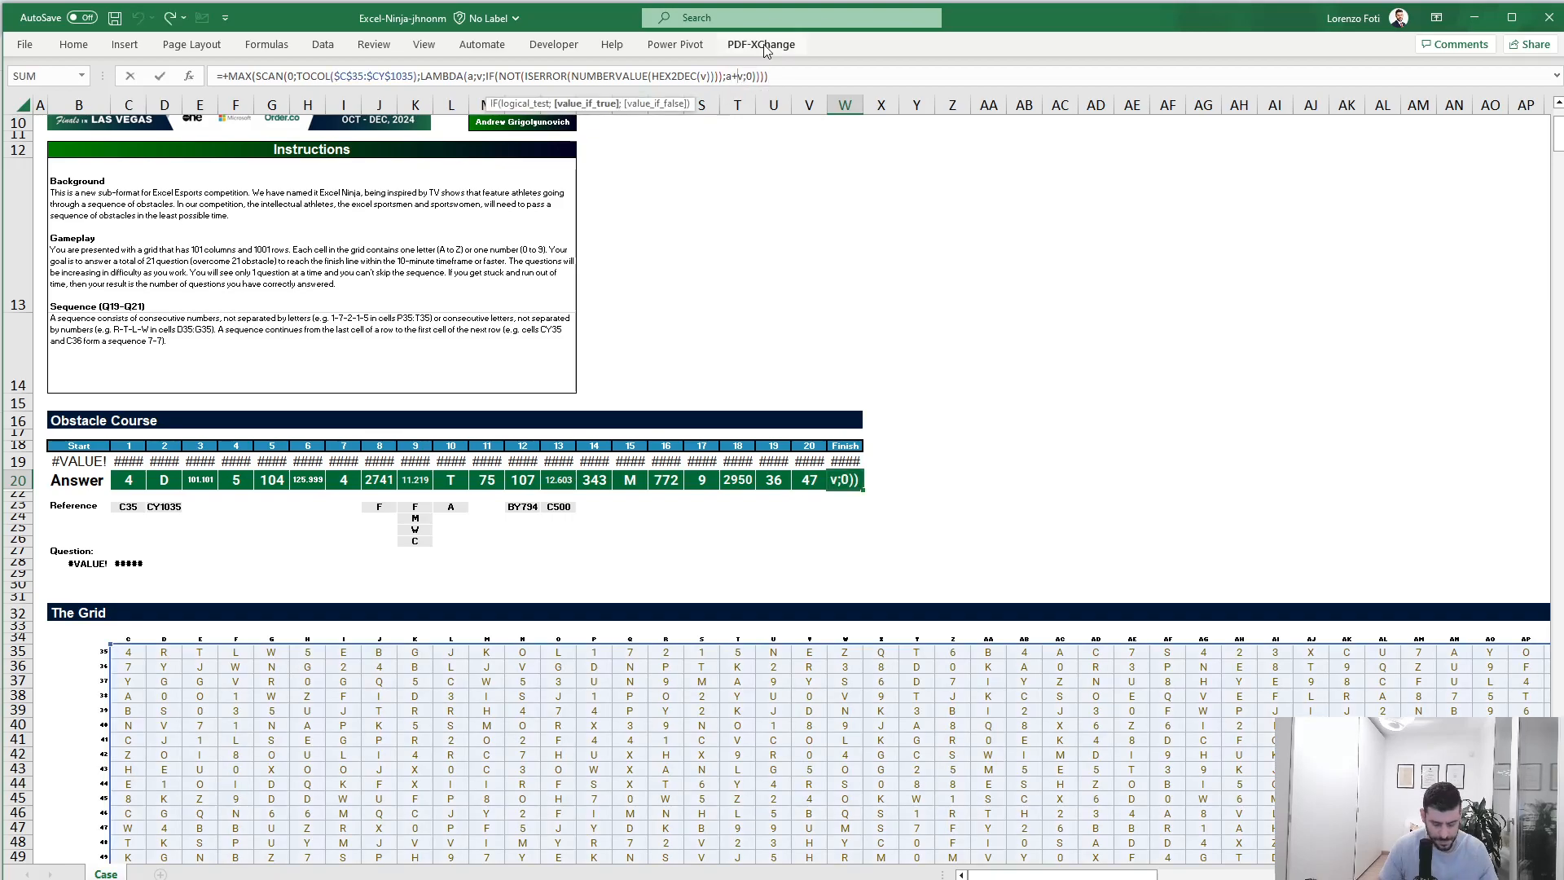
pyautogui.write('+hex')
pyautogui.press('Down')
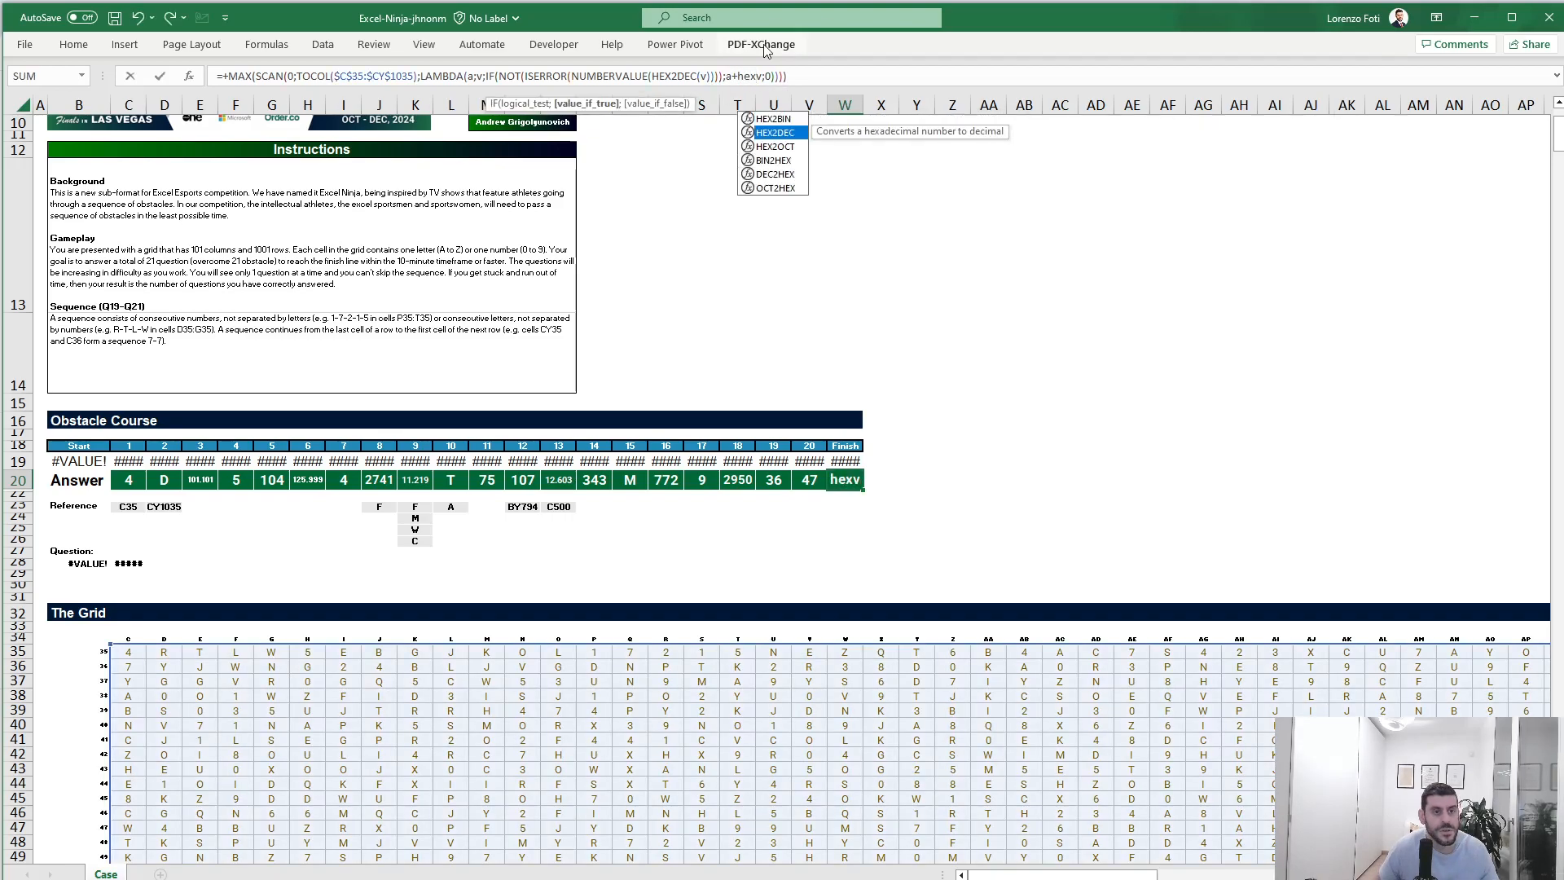
pyautogui.press('Tab')
pyautogui.press('Return')
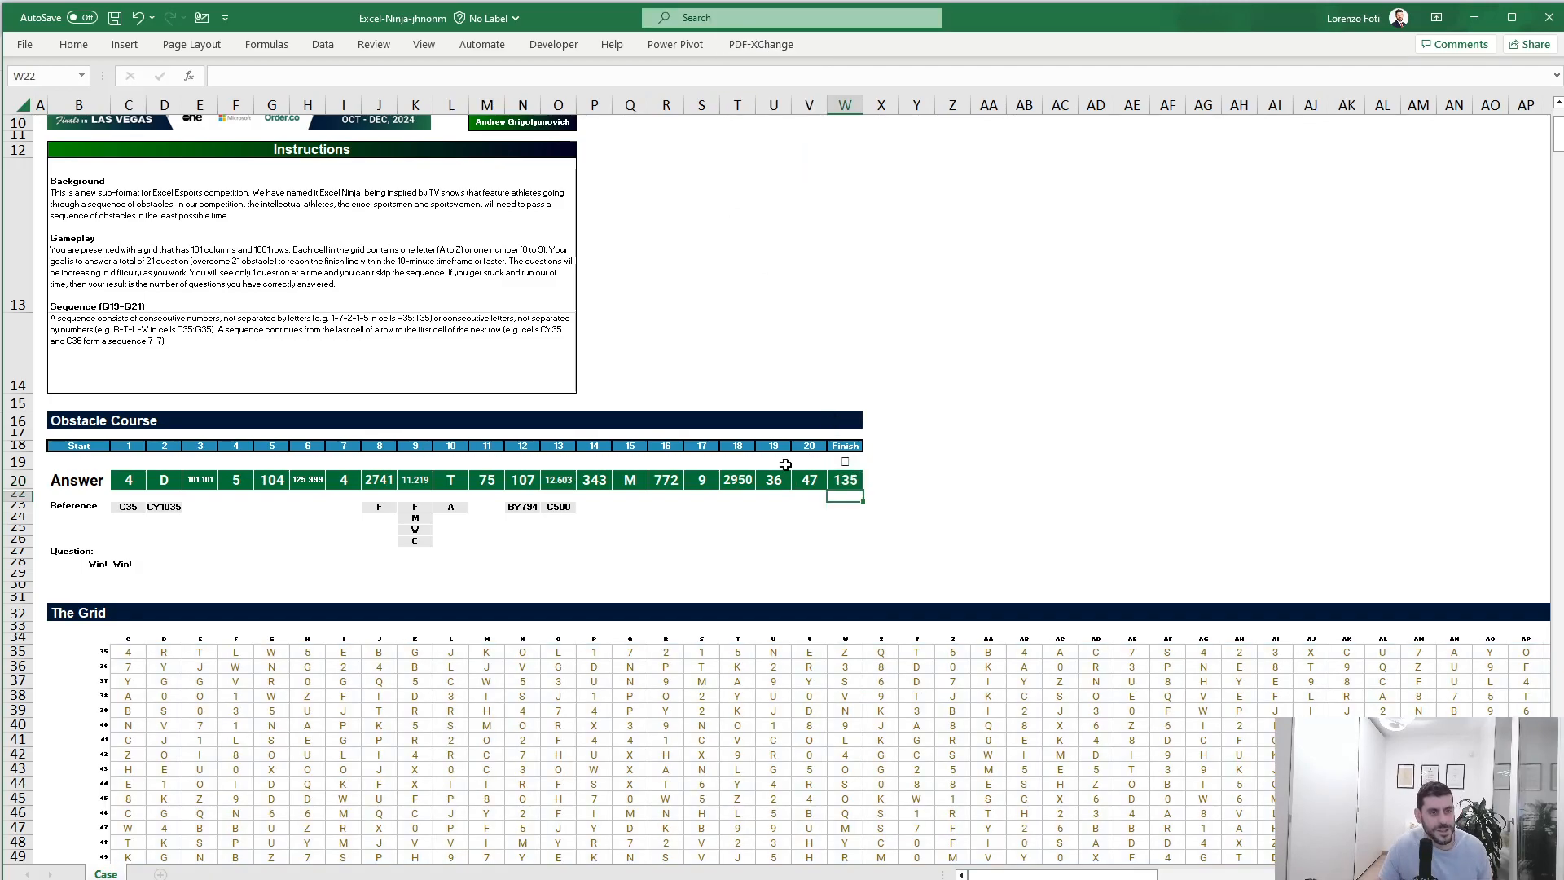
# Step: Review the formulas behind the answers in row 20, checking W20 and the cells from K20 onward against the grid
pyautogui.click(850, 482)
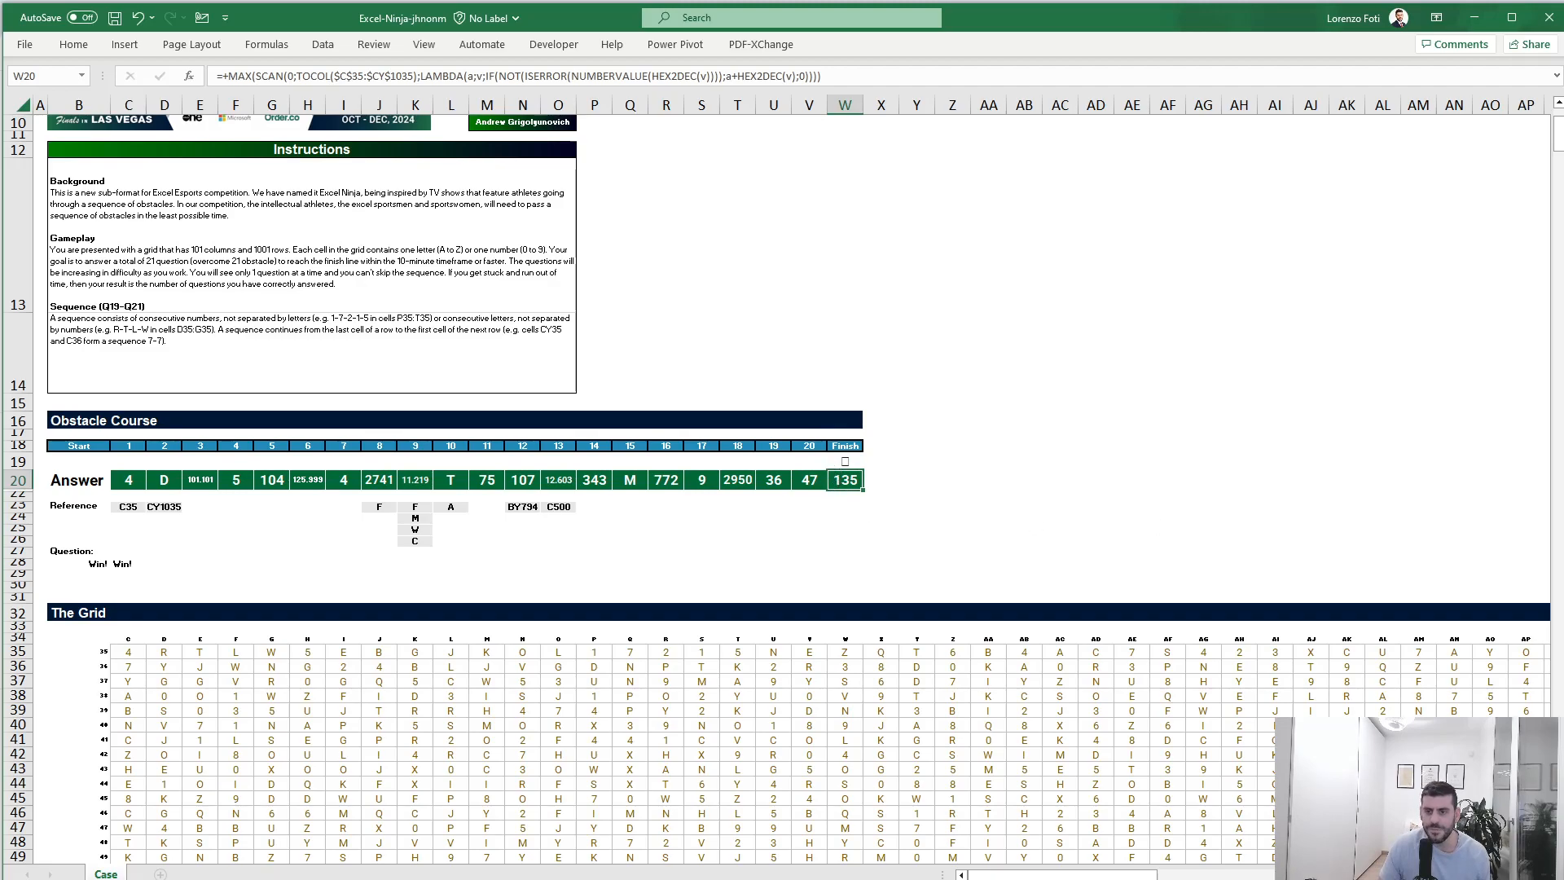
pyautogui.click(444, 708)
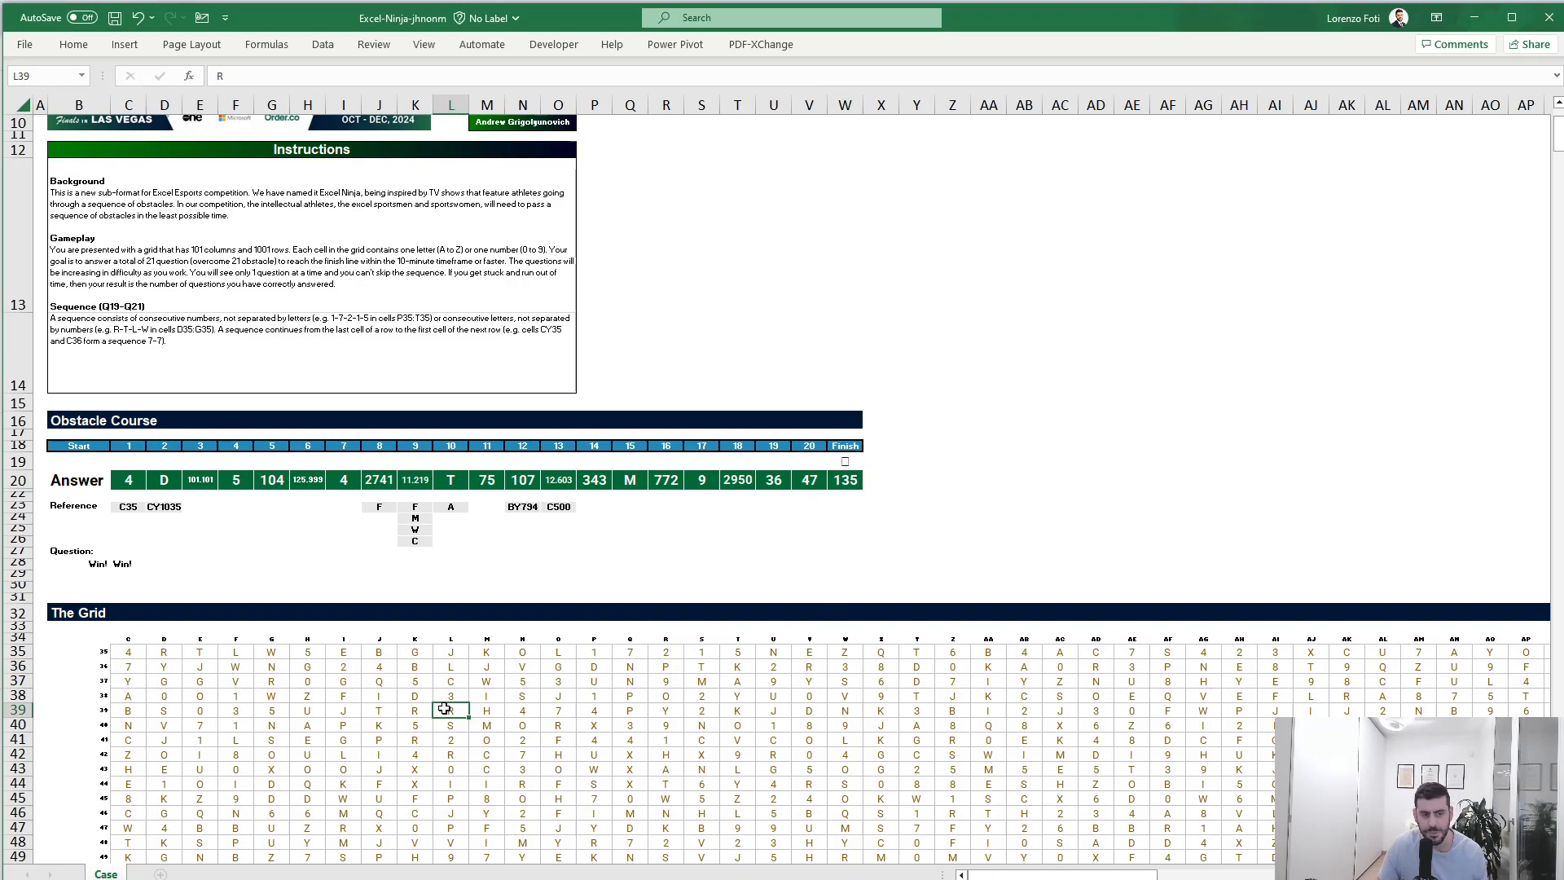
pyautogui.click(130, 652)
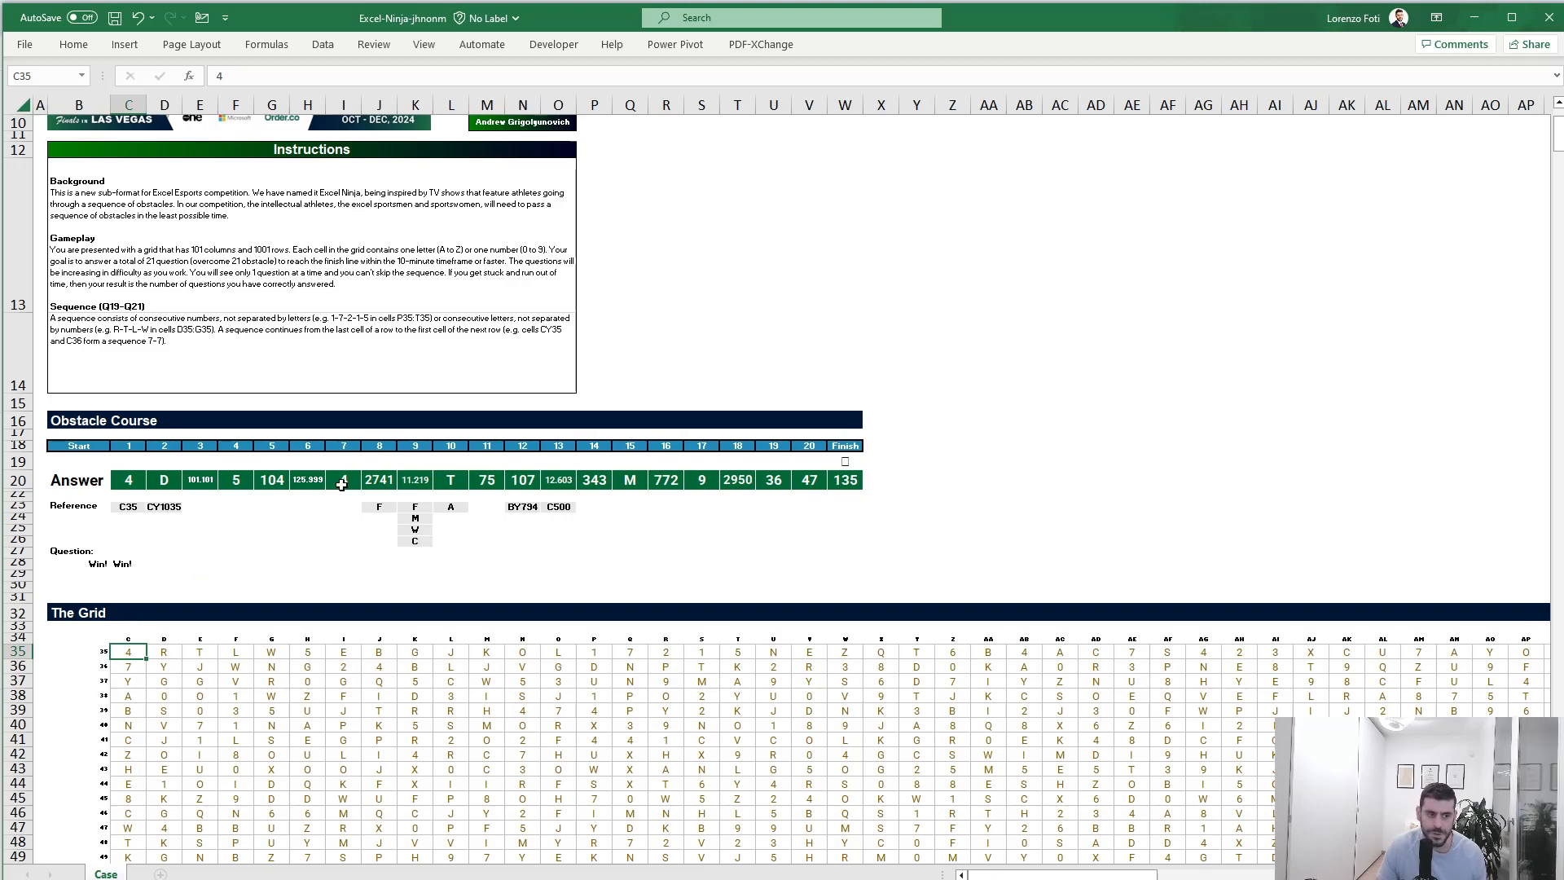
pyautogui.click(606, 479)
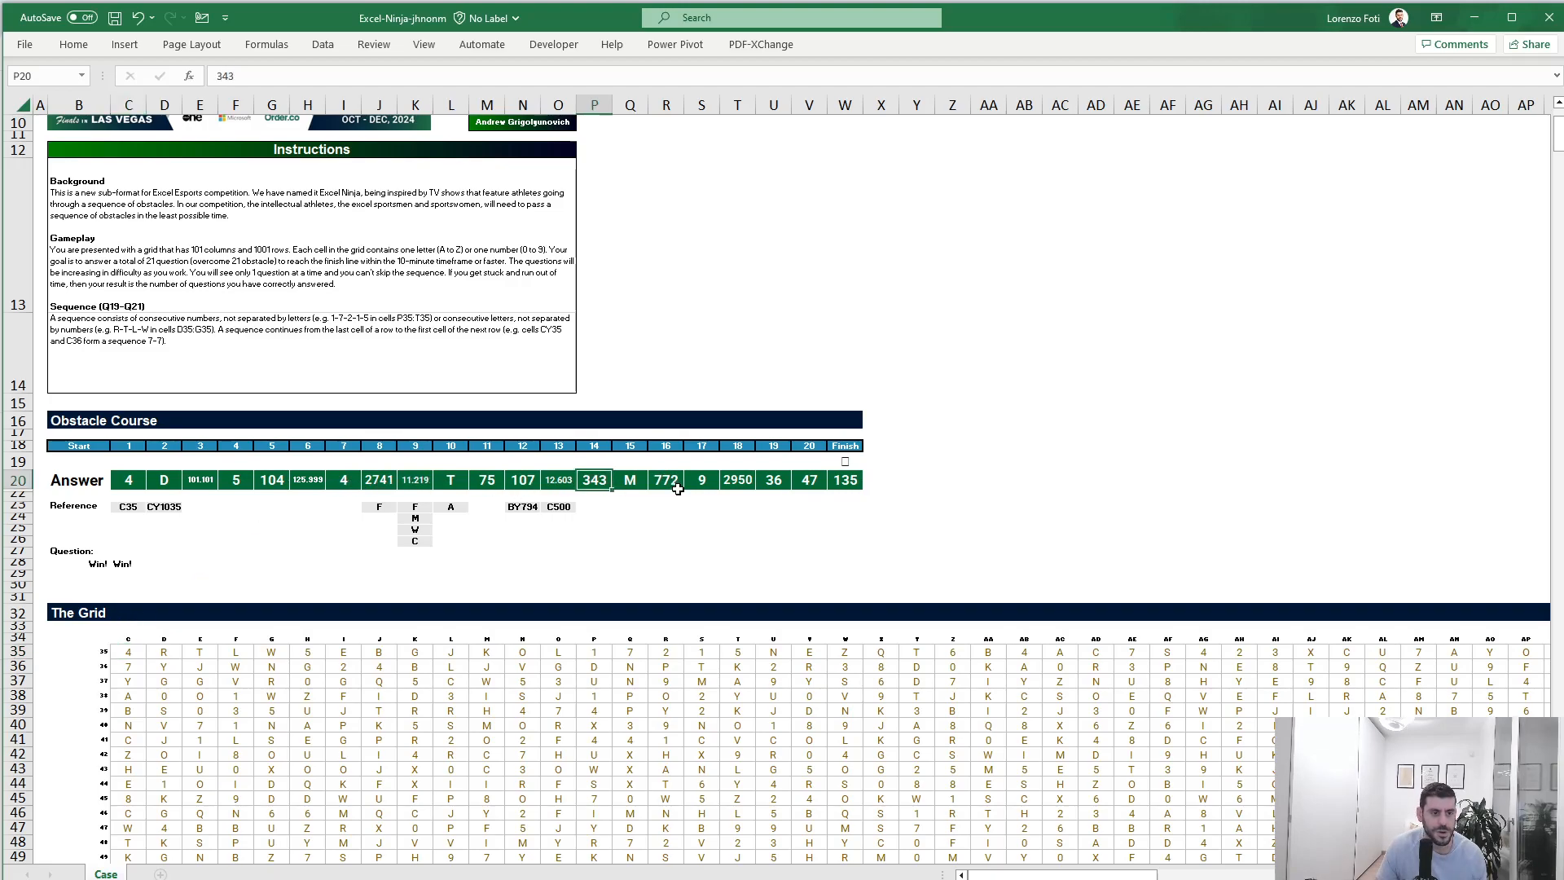
pyautogui.click(637, 473)
pyautogui.click(673, 482)
pyautogui.click(702, 481)
pyautogui.click(738, 480)
pyautogui.click(774, 481)
pyautogui.click(821, 482)
pyautogui.click(847, 480)
pyautogui.click(511, 481)
pyautogui.click(473, 481)
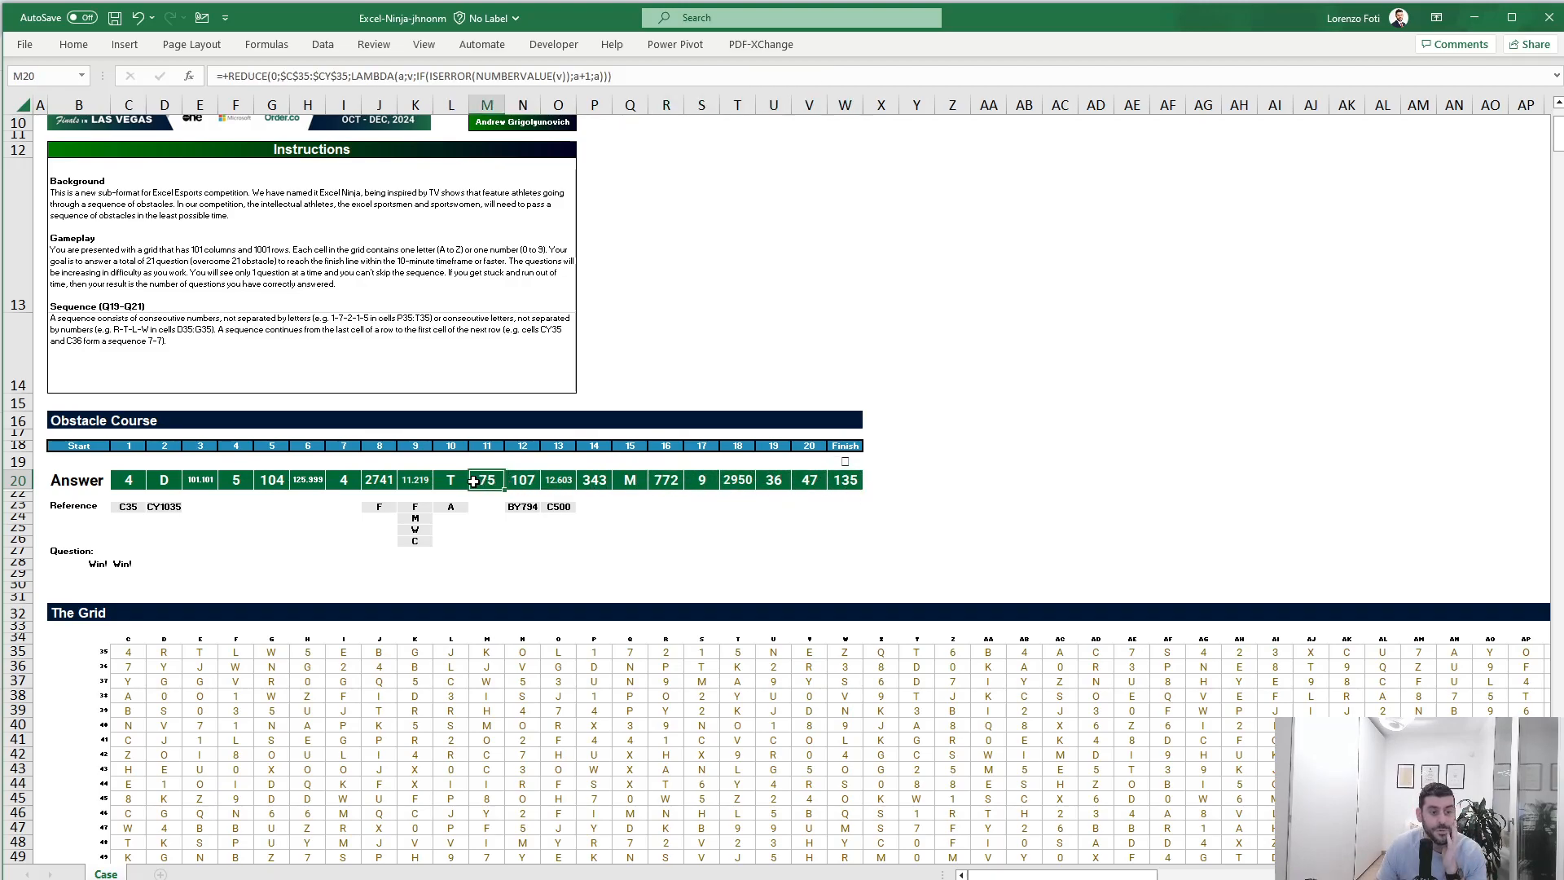
pyautogui.click(450, 481)
pyautogui.click(416, 484)
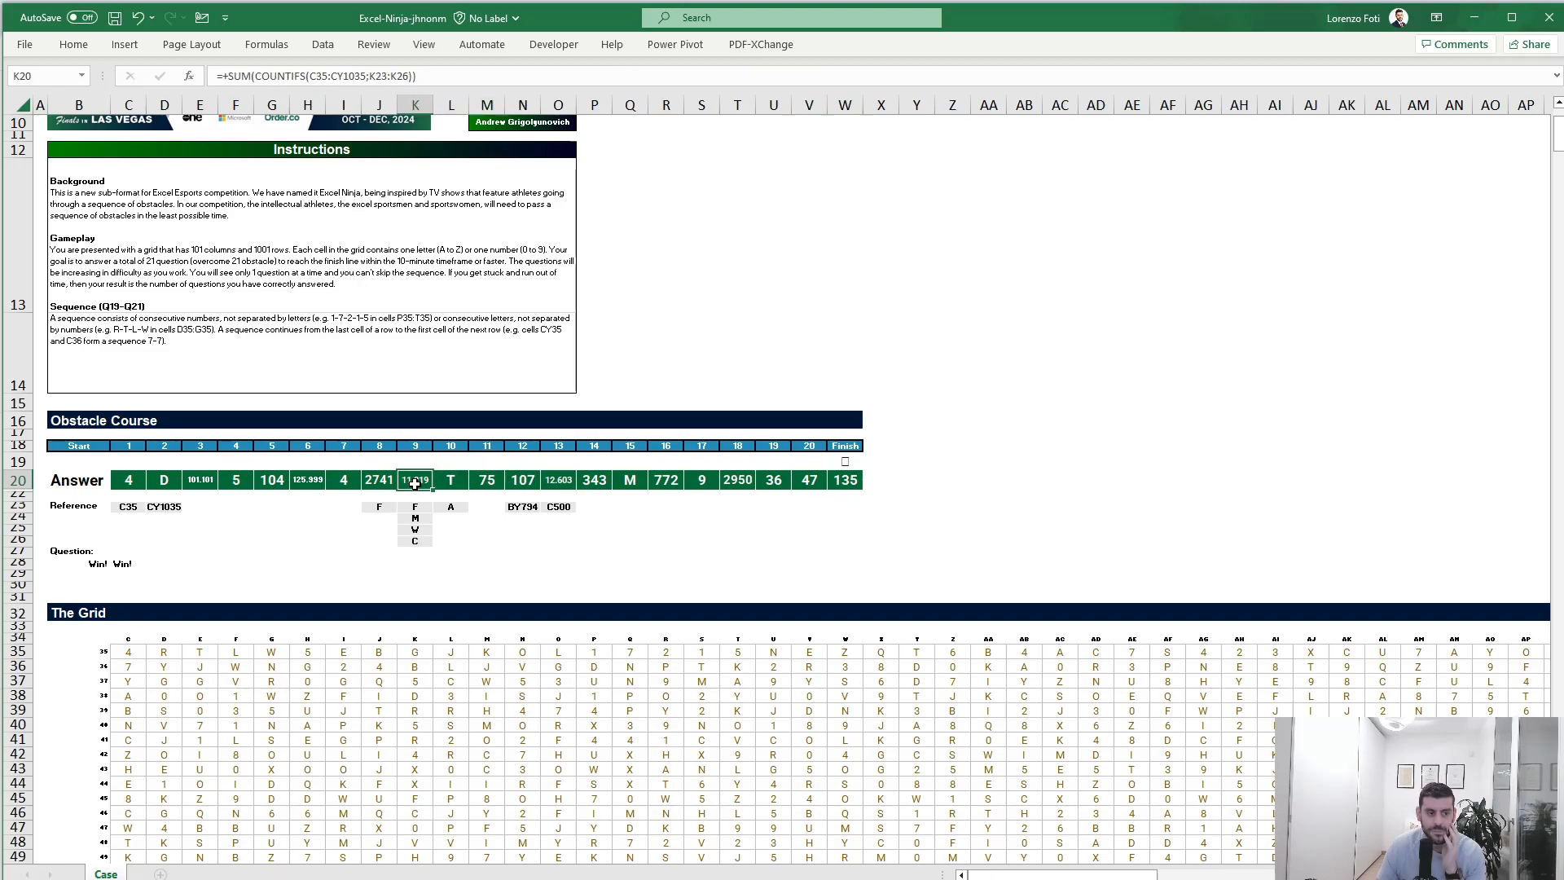